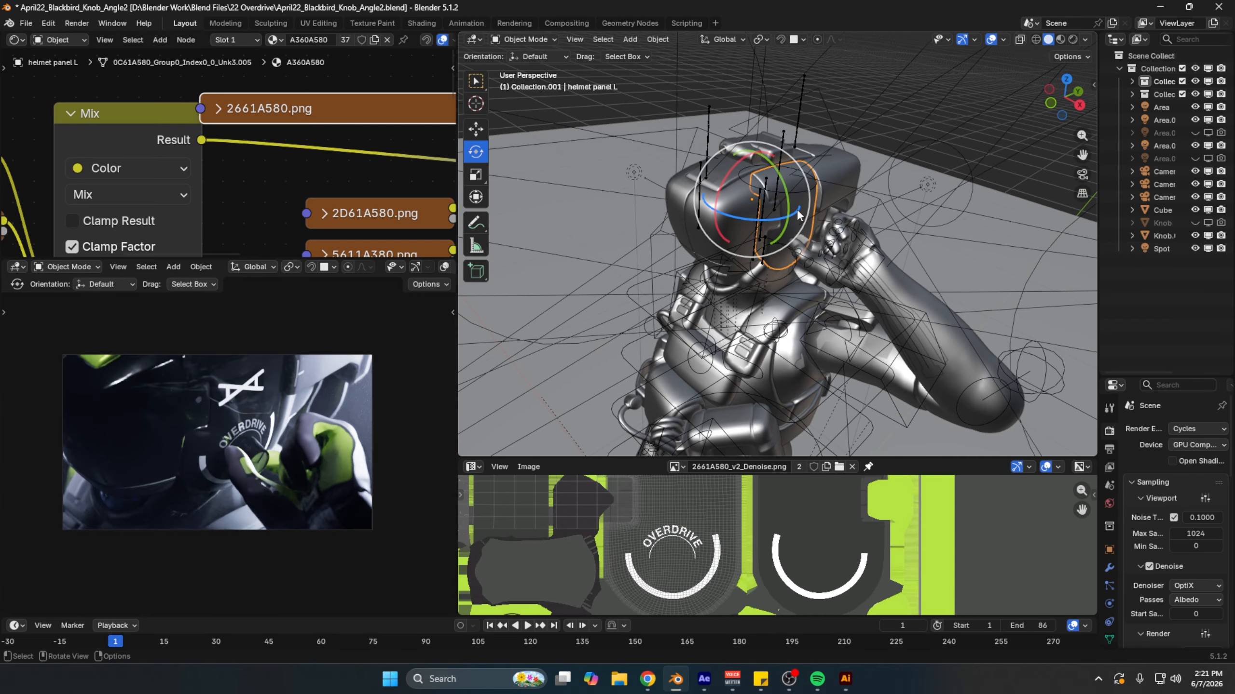
Step: Select the helmet's rig near the side panel and switch it to Pose Mode
middle_click_drag(804, 235, 826, 268)
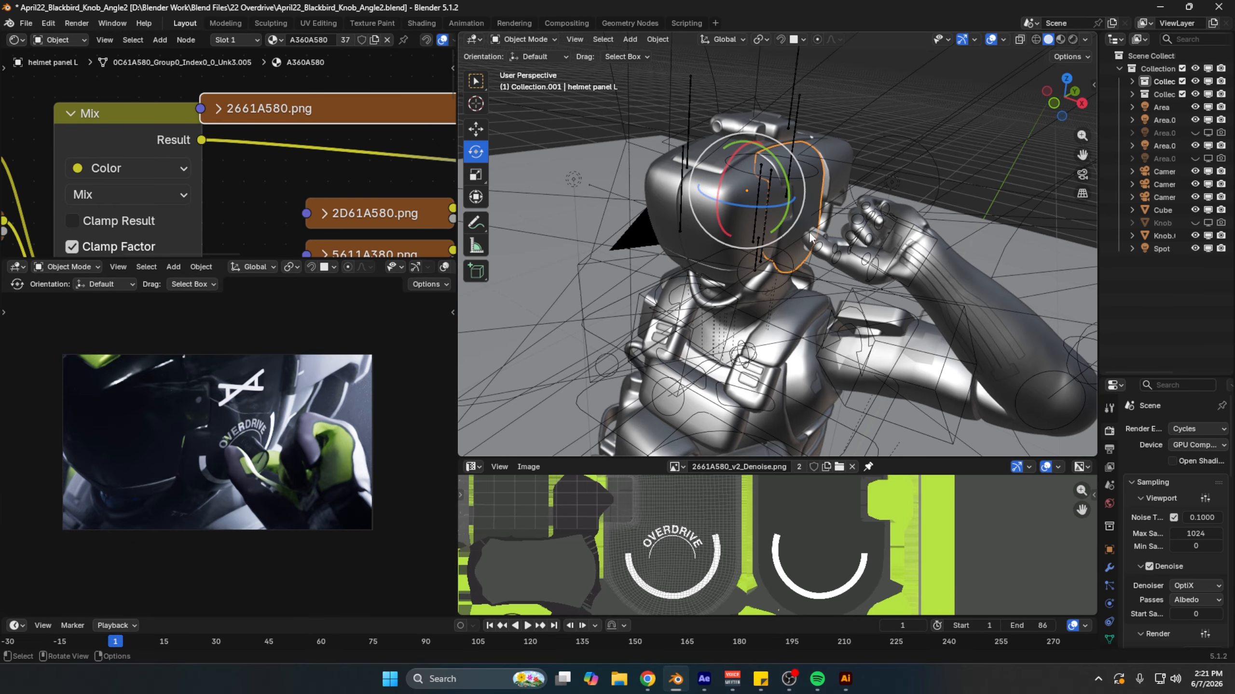
middle_click_drag(810, 237, 823, 232)
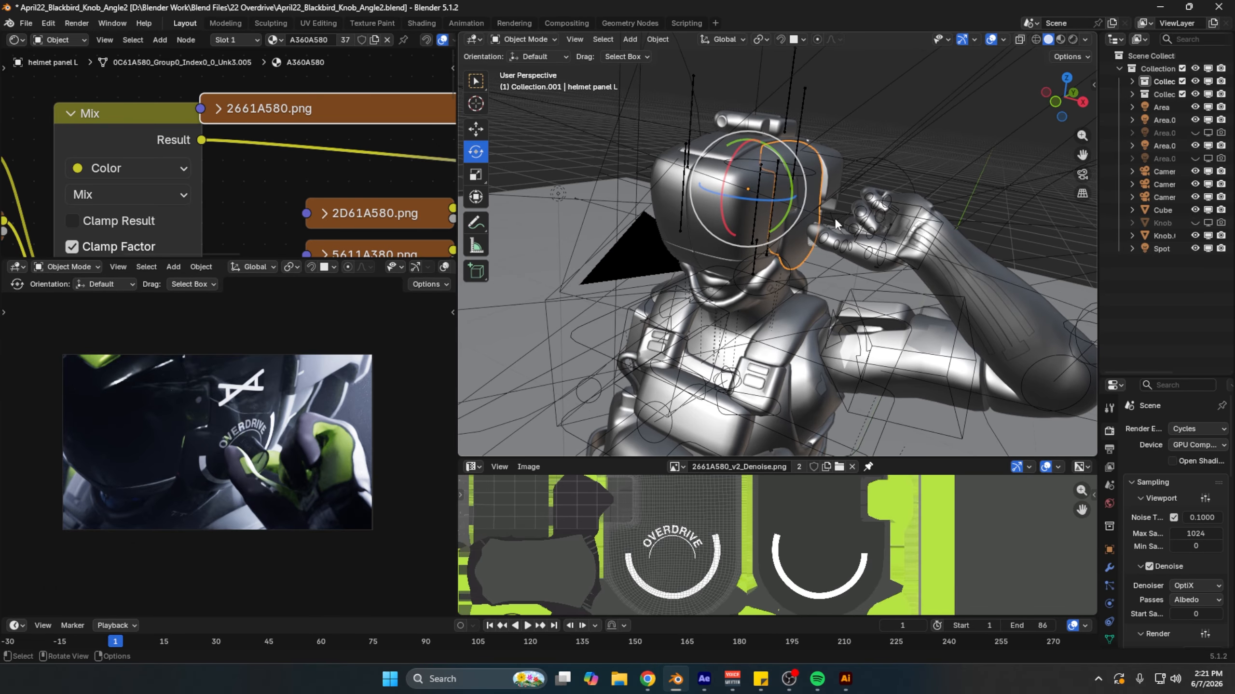
scroll(844, 263, "up", 2)
middle_click_drag(829, 261, 816, 255)
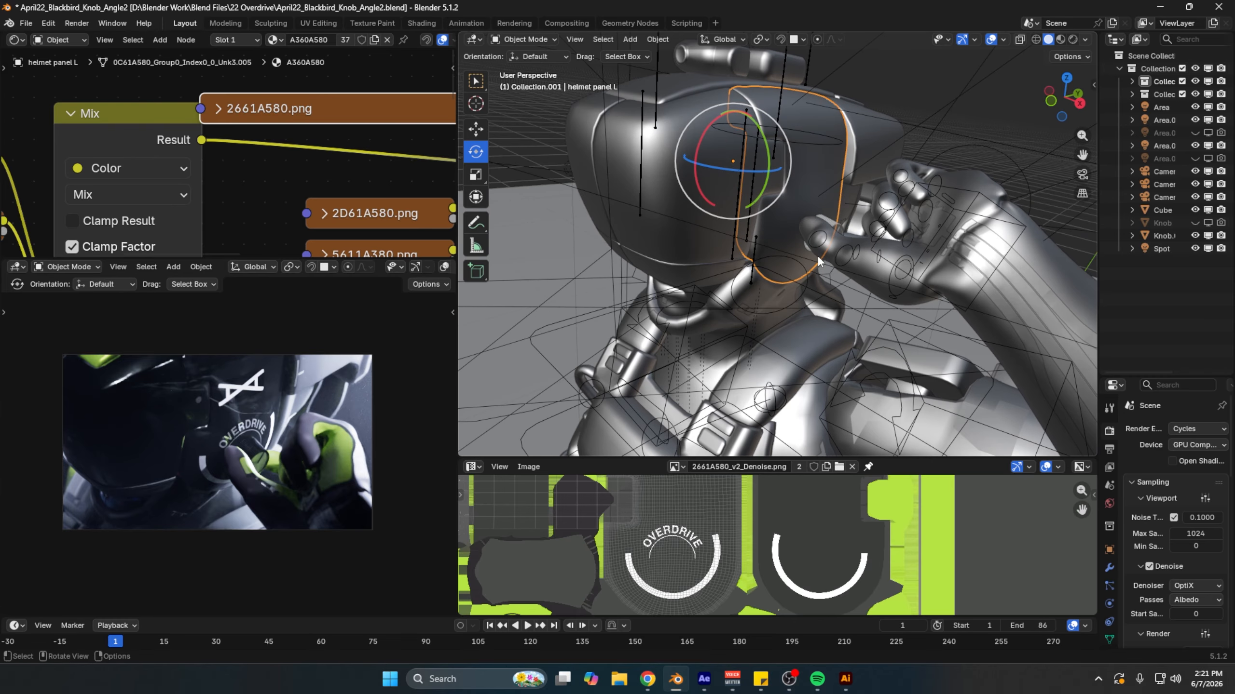
middle_click_drag(740, 263, 865, 233)
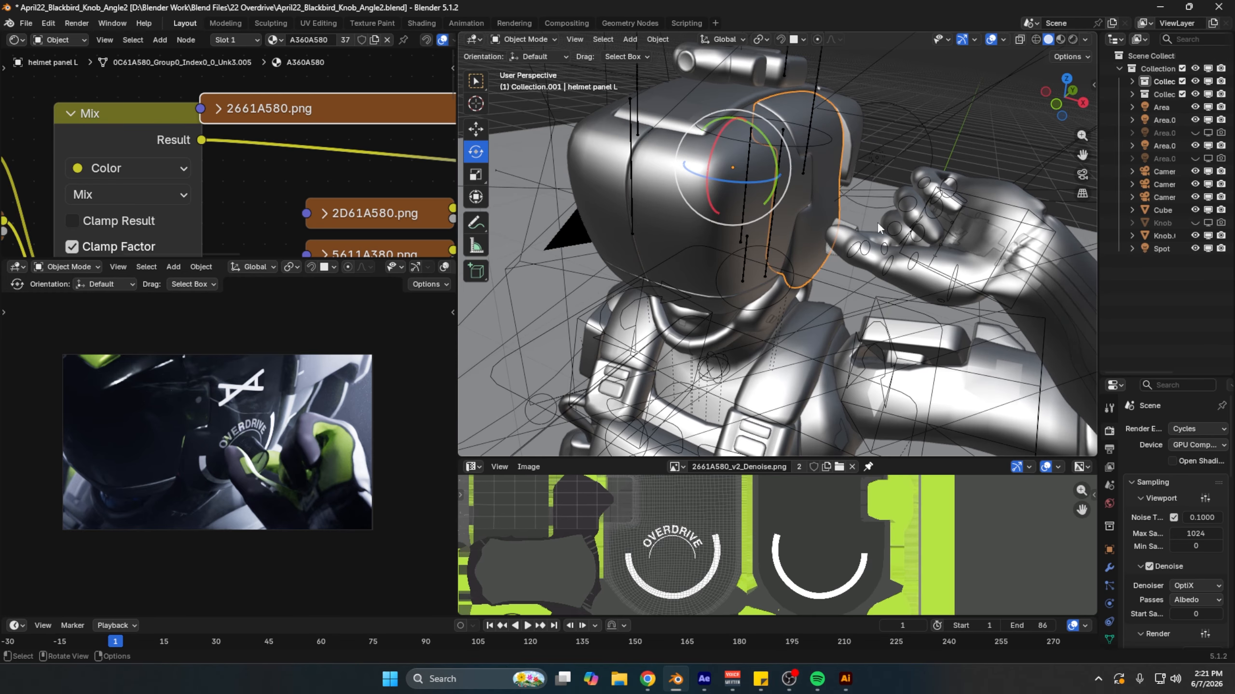
scroll(299, 387, "down", 2)
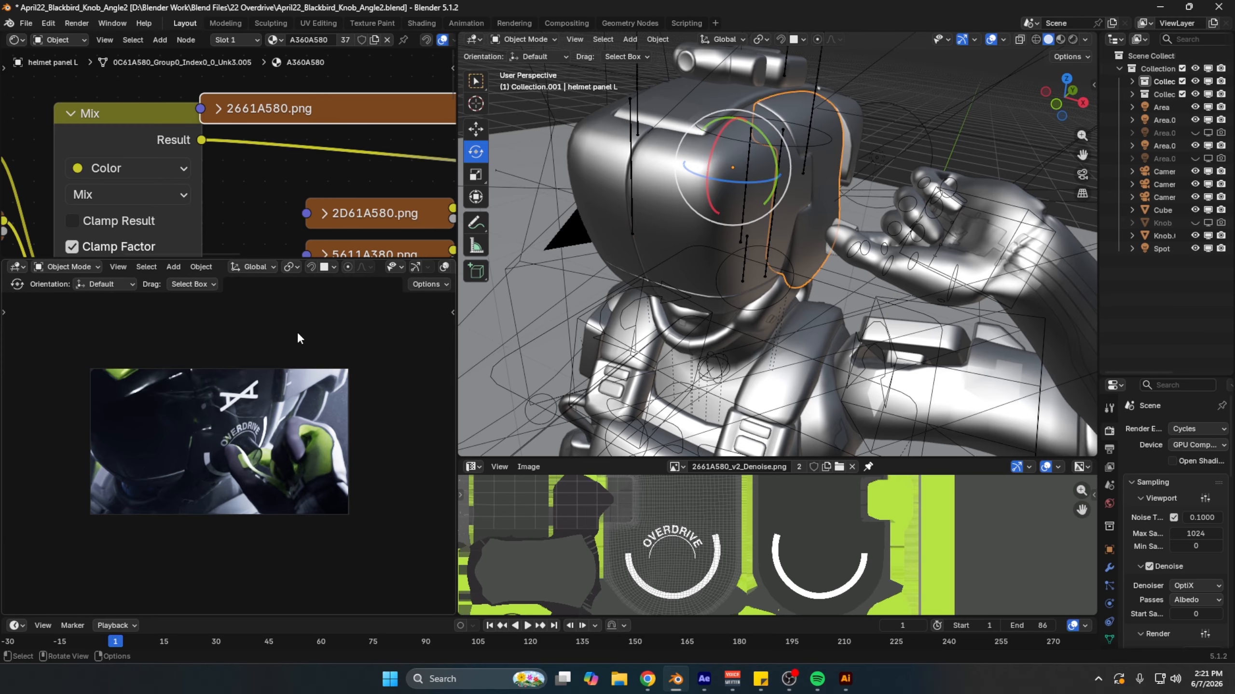
left_click(815, 108)
key("ctrl+Tab")
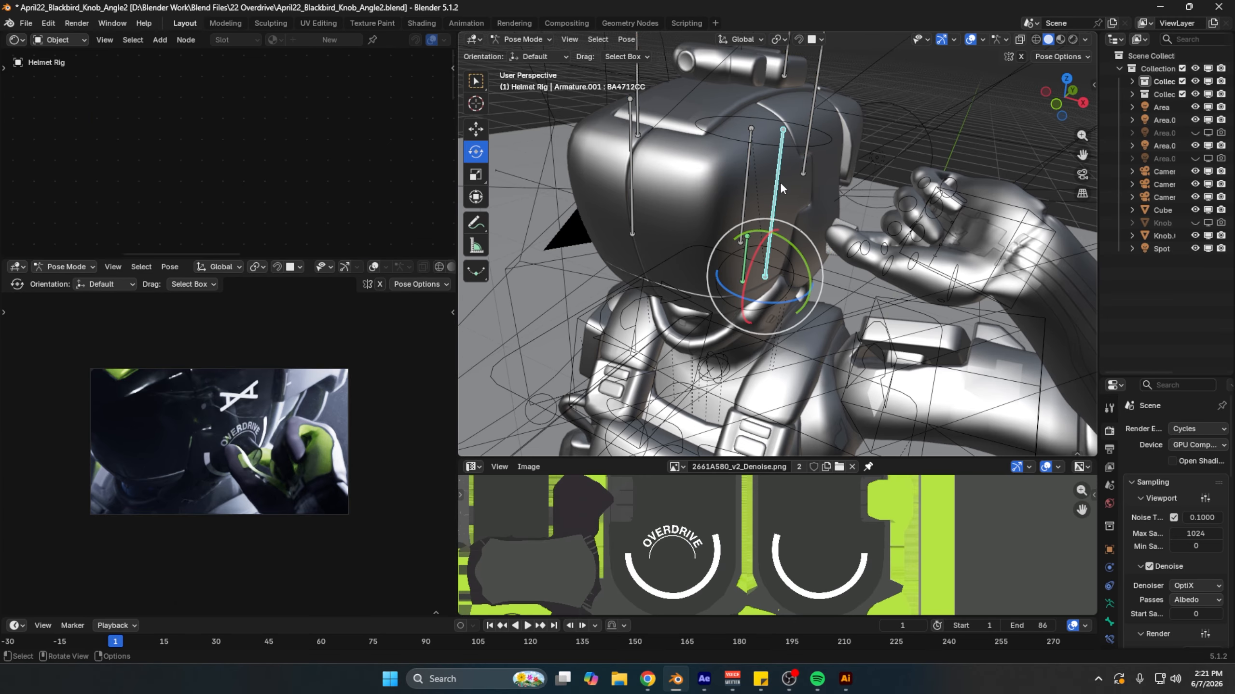
Step: Try rotating the selected bone beside the helmet's side panel and undo the change
middle_click_drag(779, 182, 789, 272)
left_click_drag(789, 271, 832, 265)
key("ctrl+z")
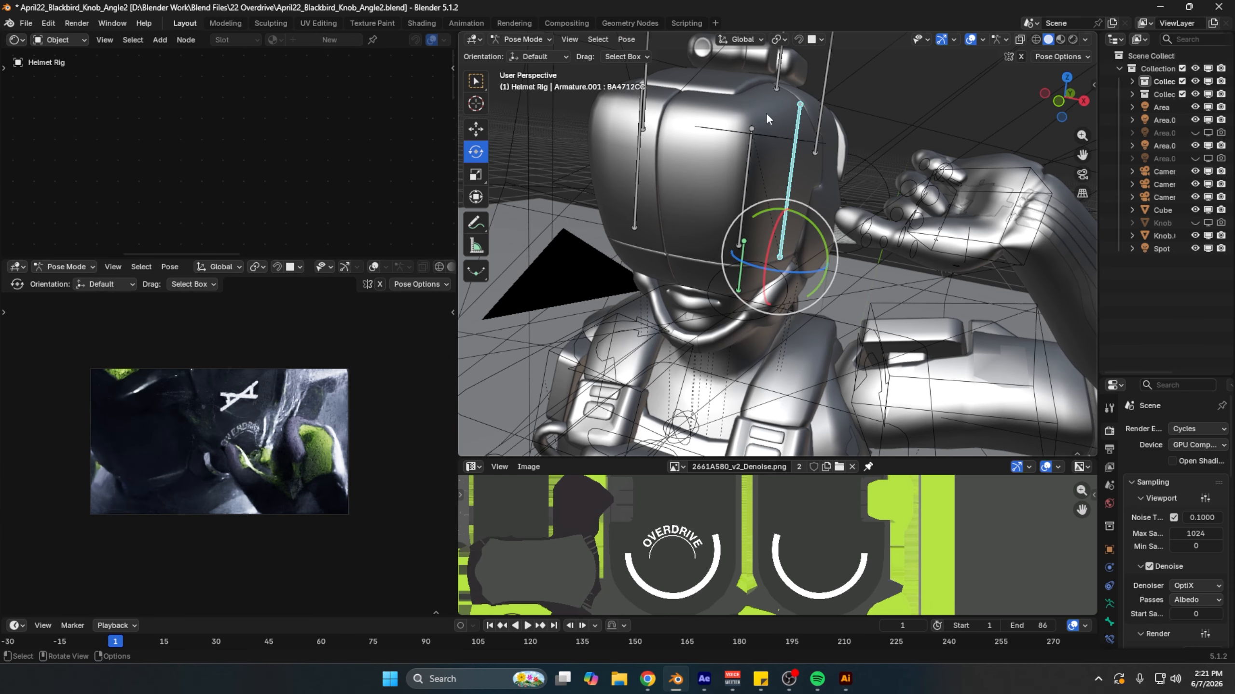
Step: Rotate the side panel's upper bone to swing the panel open, undo the rotation, and return the rig to Object Mode
key("alt+a")
left_click(819, 147)
key("r")
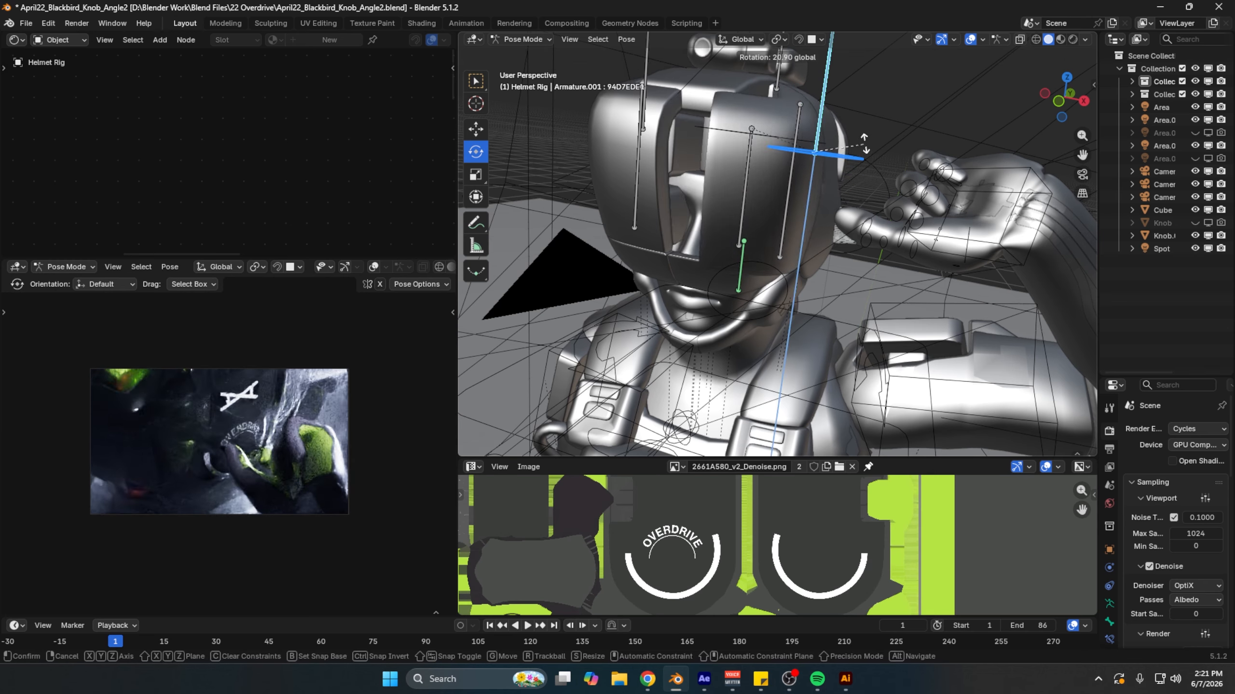
left_click(868, 97)
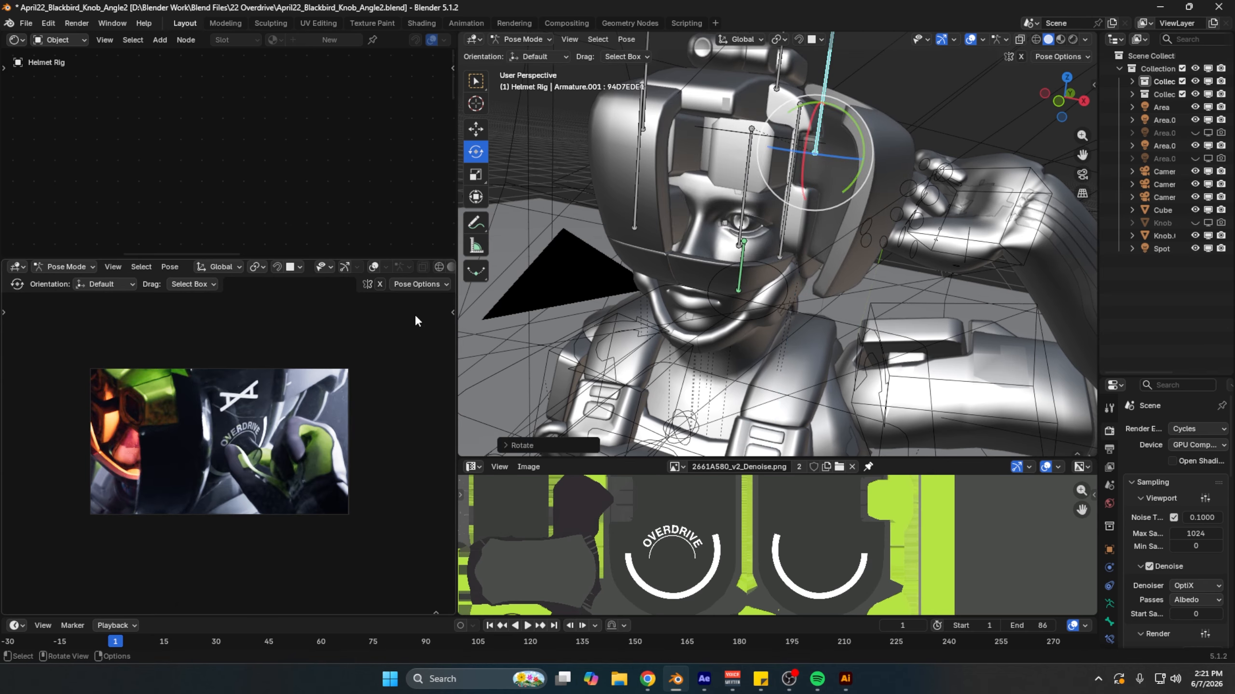
key("ctrl+z")
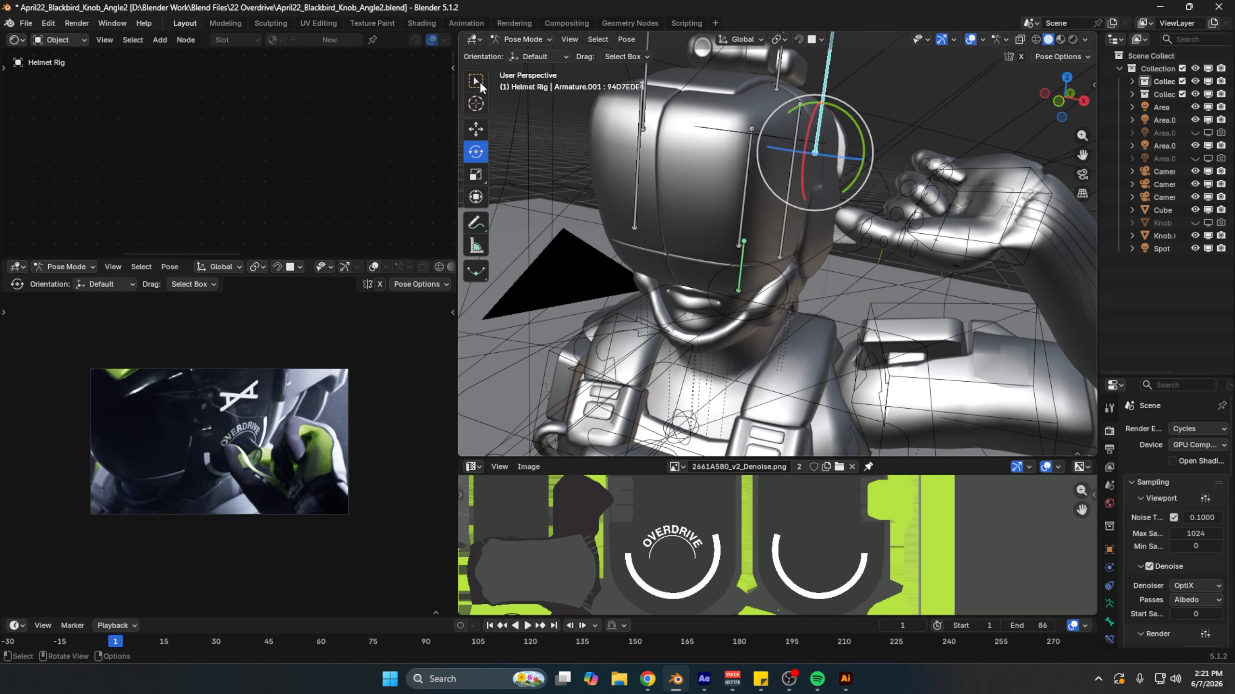
left_click(508, 43)
left_click(525, 49)
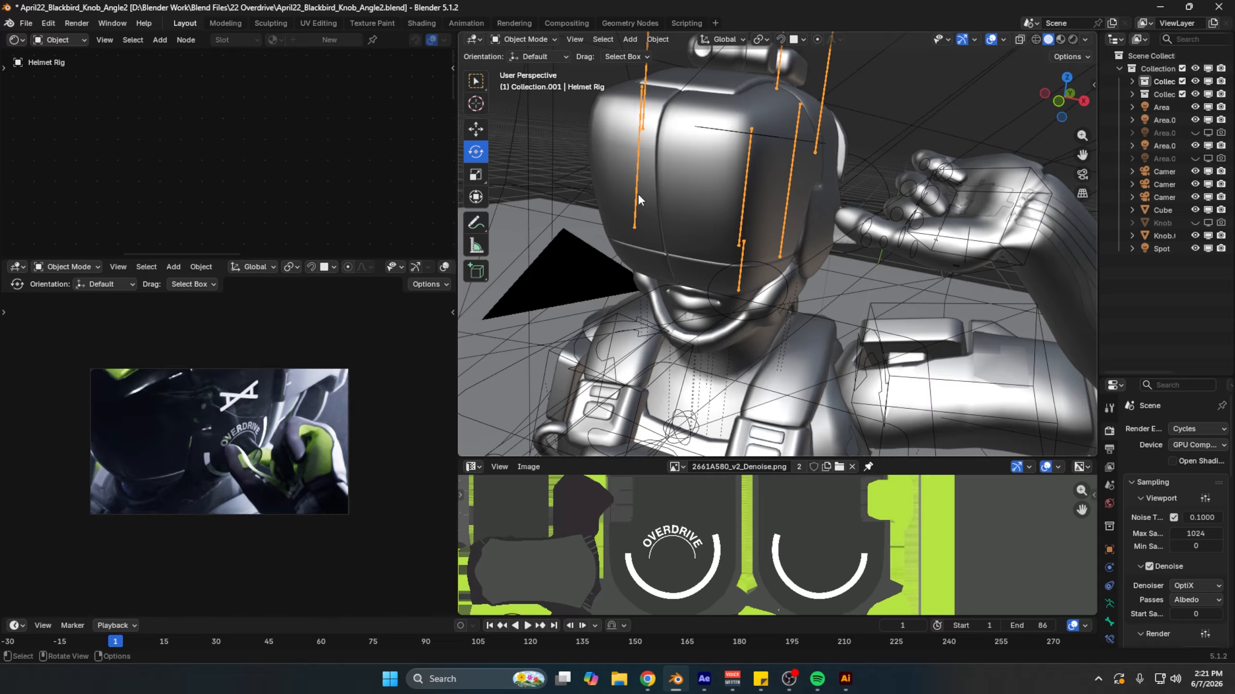
Step: Select the ridged knob on the side of the helmet and inspect its geometry up close from several angles
middle_click_drag(884, 224, 819, 343)
left_click(814, 307)
scroll(814, 307, "up", 3)
scroll(813, 273, "up", 3)
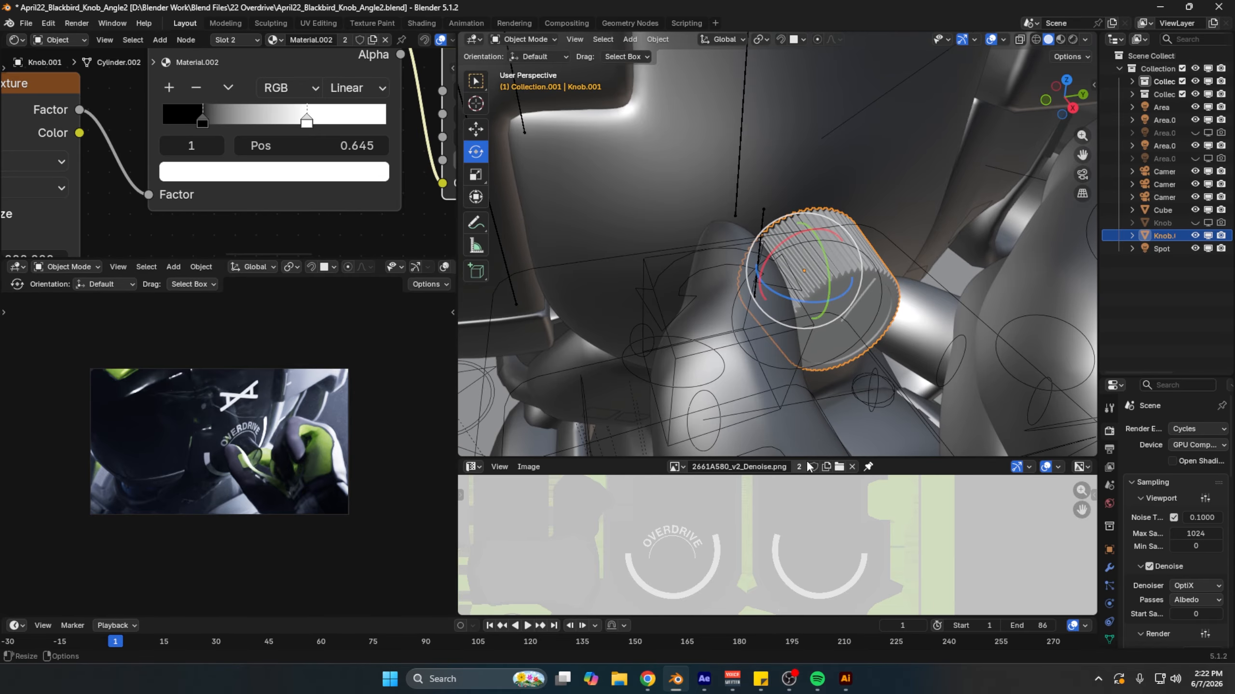
scroll(805, 494, "down", 2)
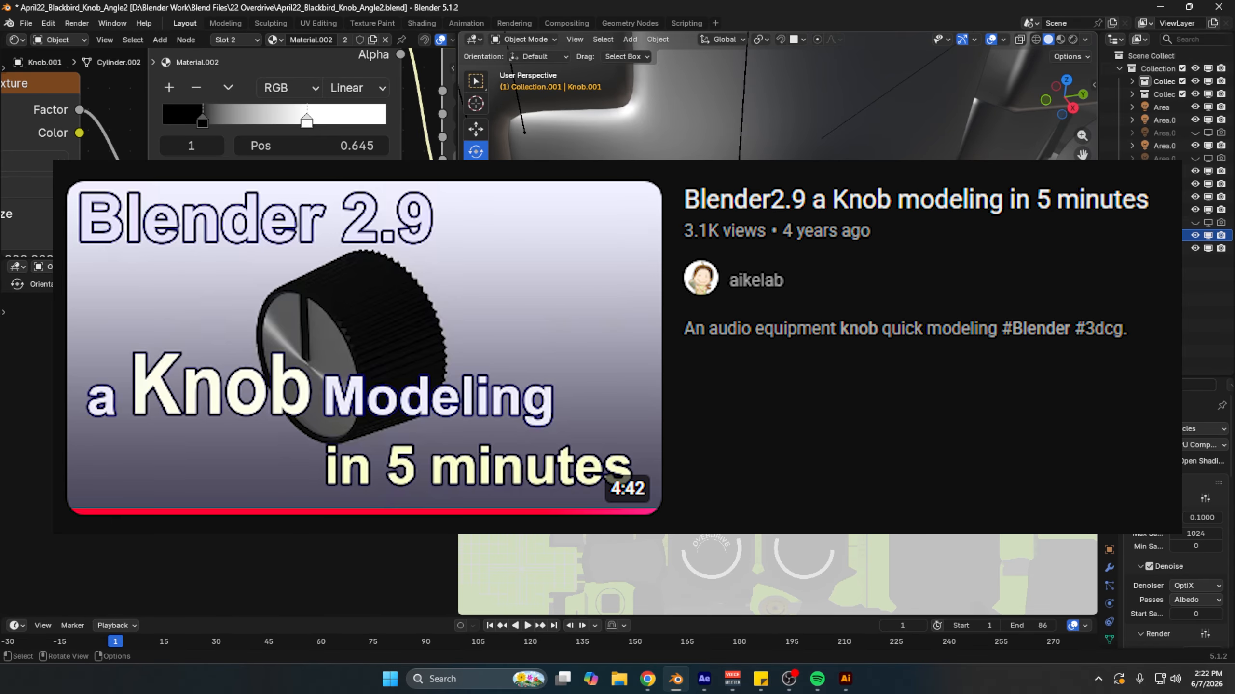
scroll(769, 535, "down", 3)
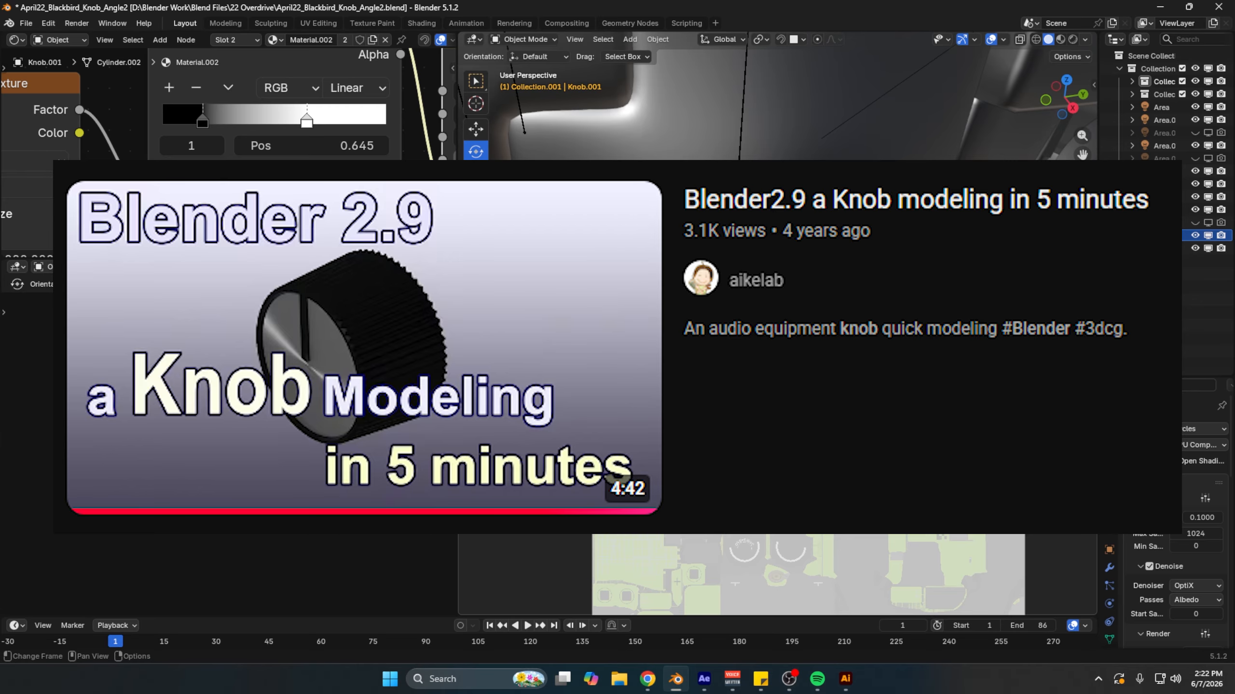
middle_click_drag(778, 340, 754, 48)
left_click(780, 41)
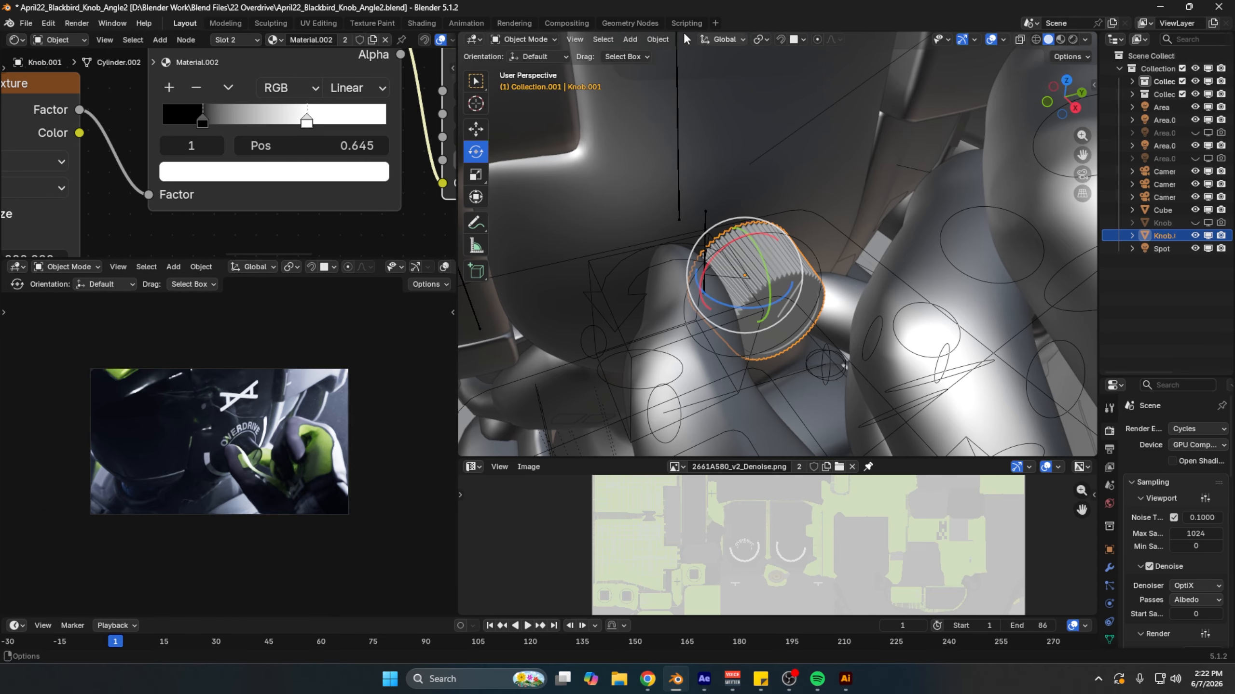
middle_click_drag(748, 121, 616, 315)
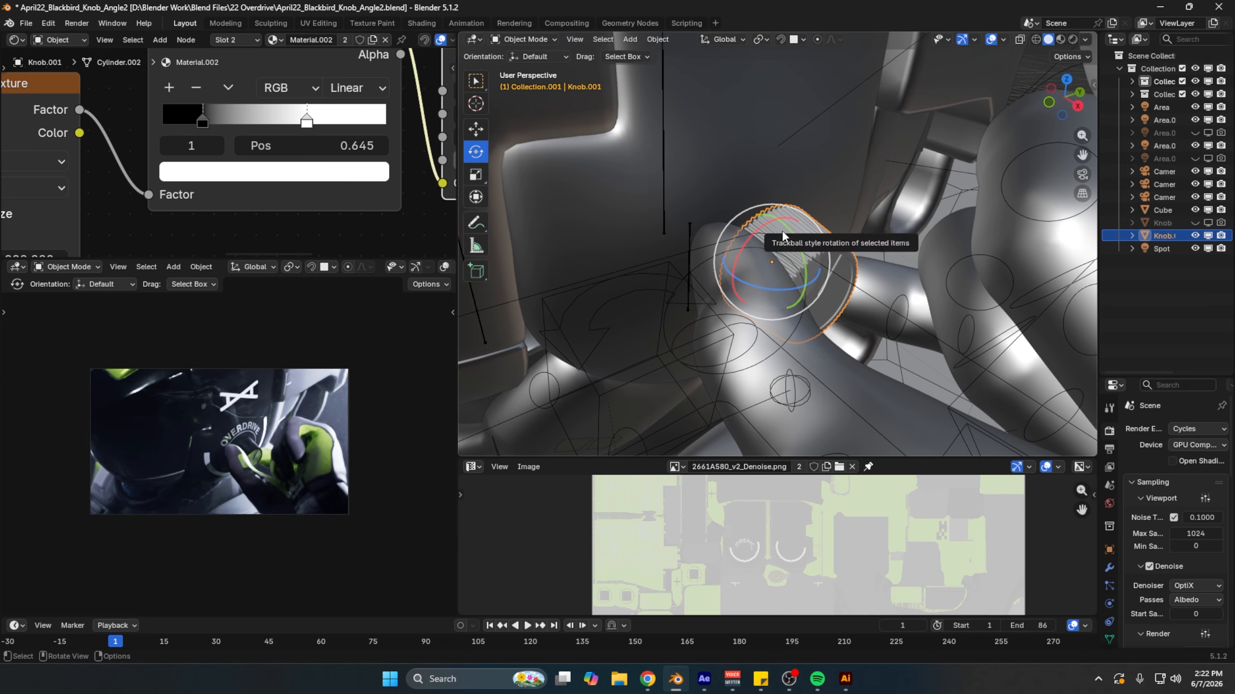
middle_click_drag(782, 237, 777, 311)
Step: Select the left helmet panel, enlarge the image editor, and bring the texture's OVERDRIVE dial graphics into closer view
left_click(776, 328)
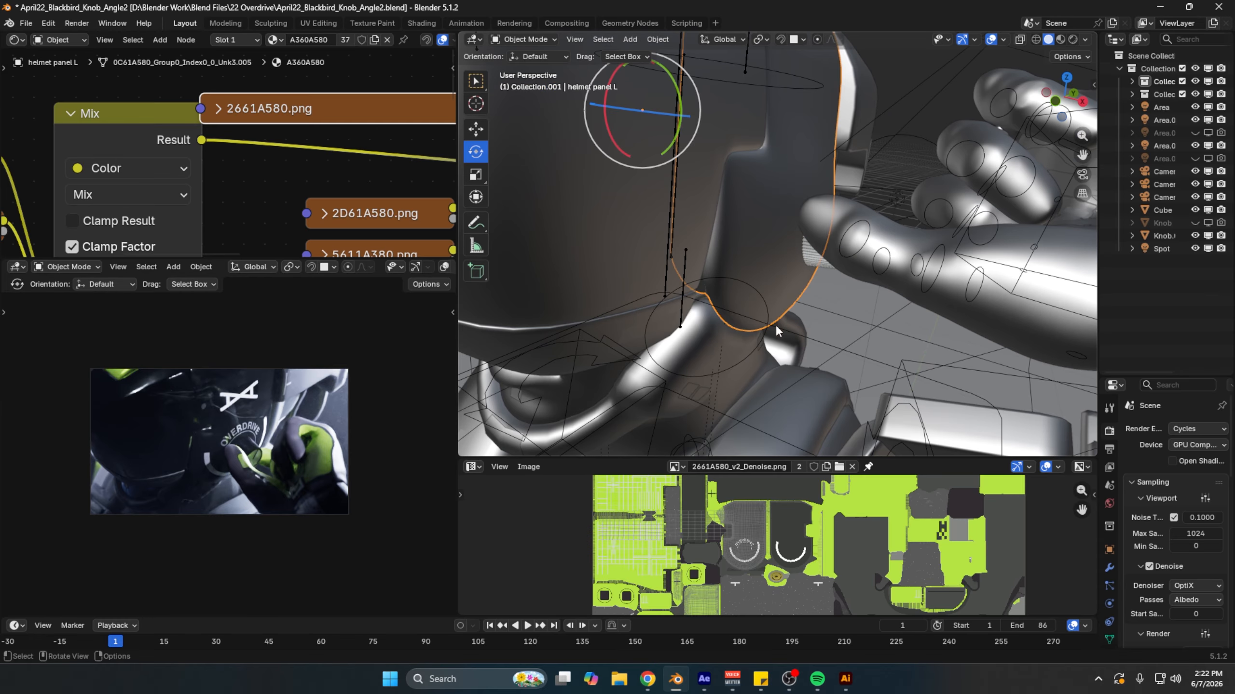
left_click_drag(894, 456, 875, 362)
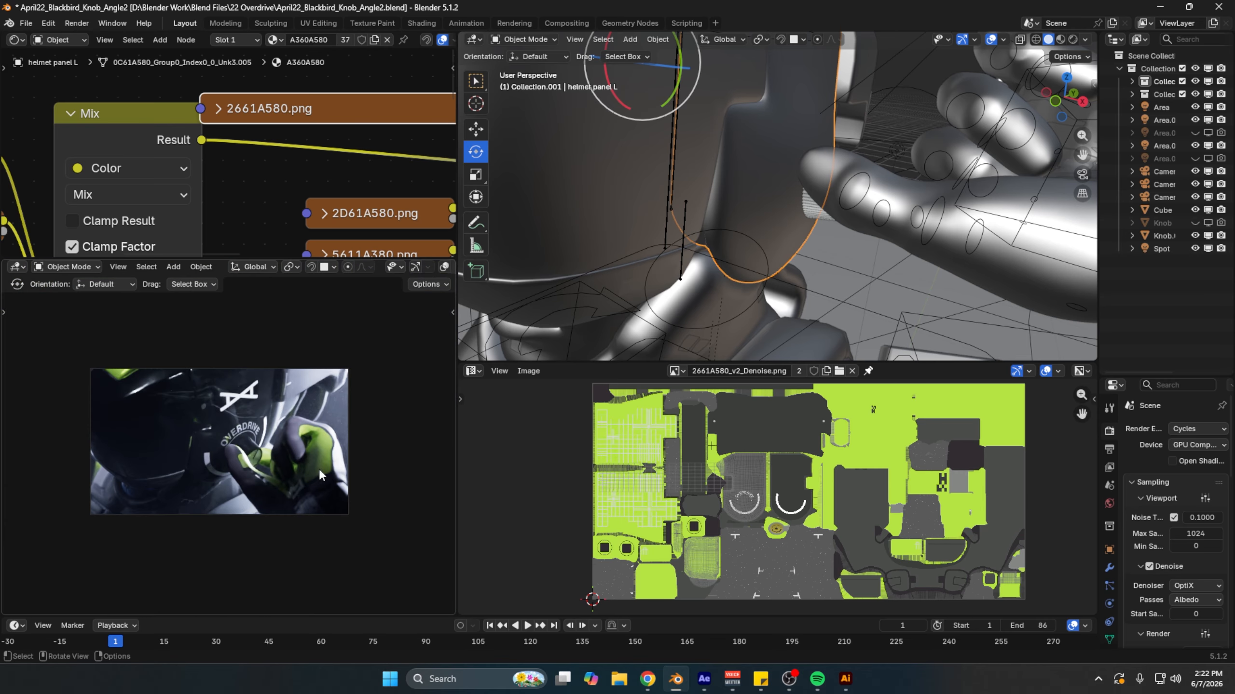
scroll(787, 479, "up", 3)
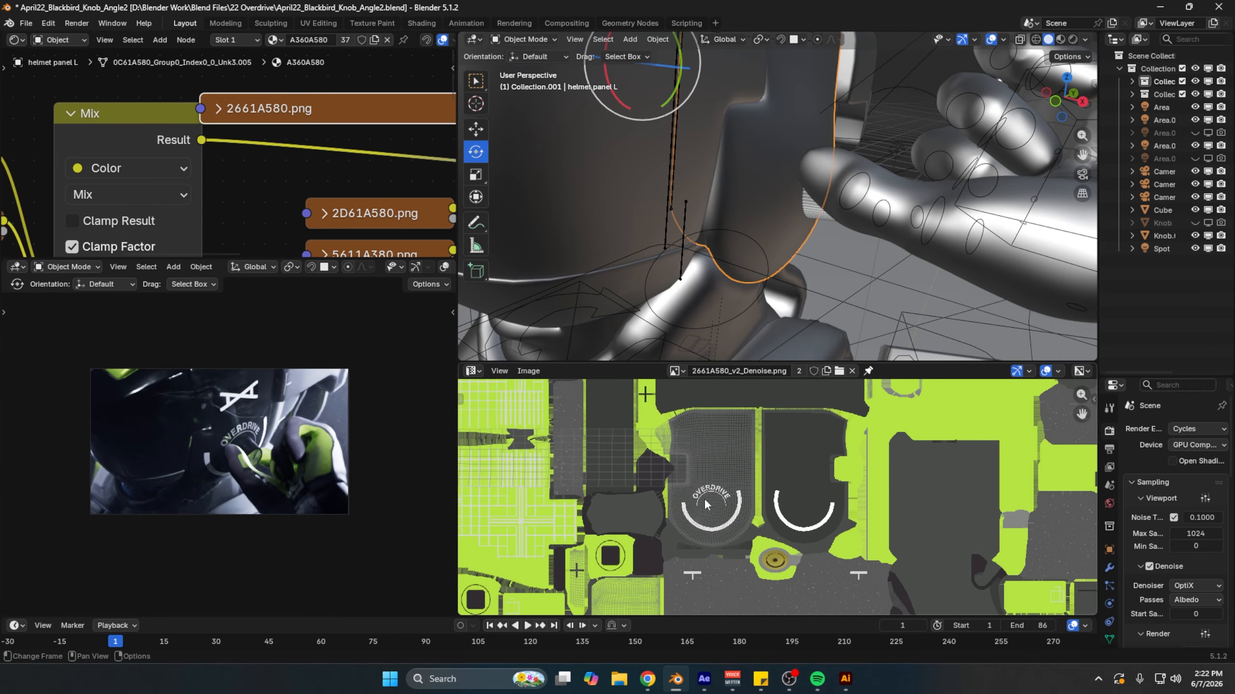
middle_click_drag(331, 153, 277, 180)
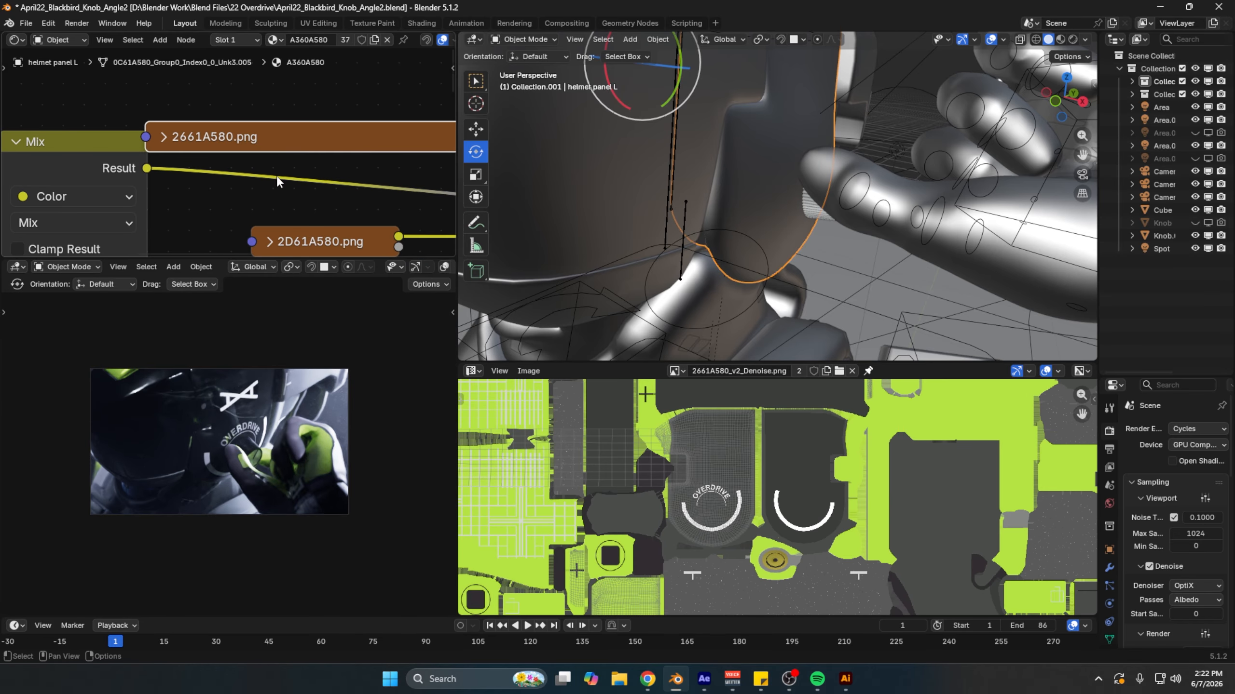
Step: Switch to Illustrator and hide the three paths and the OVERDRIVE lettering above the texture image
key("alt+Tab")
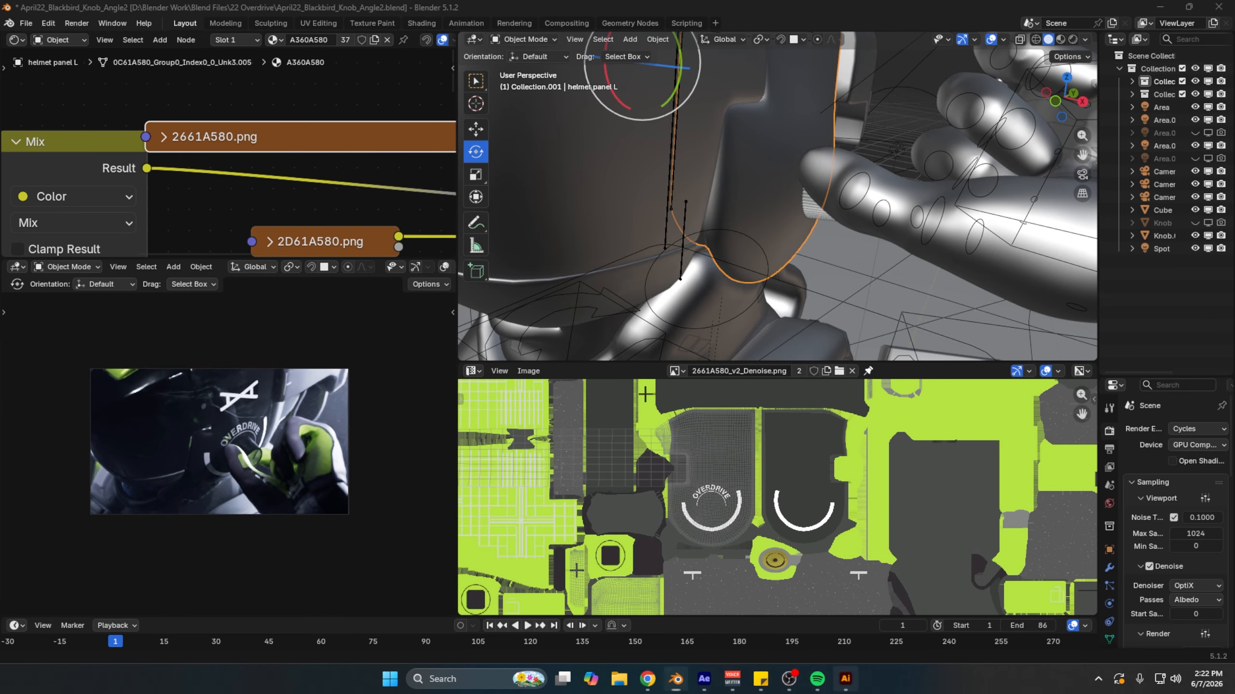
scroll(403, 375, "up", 1, "alt")
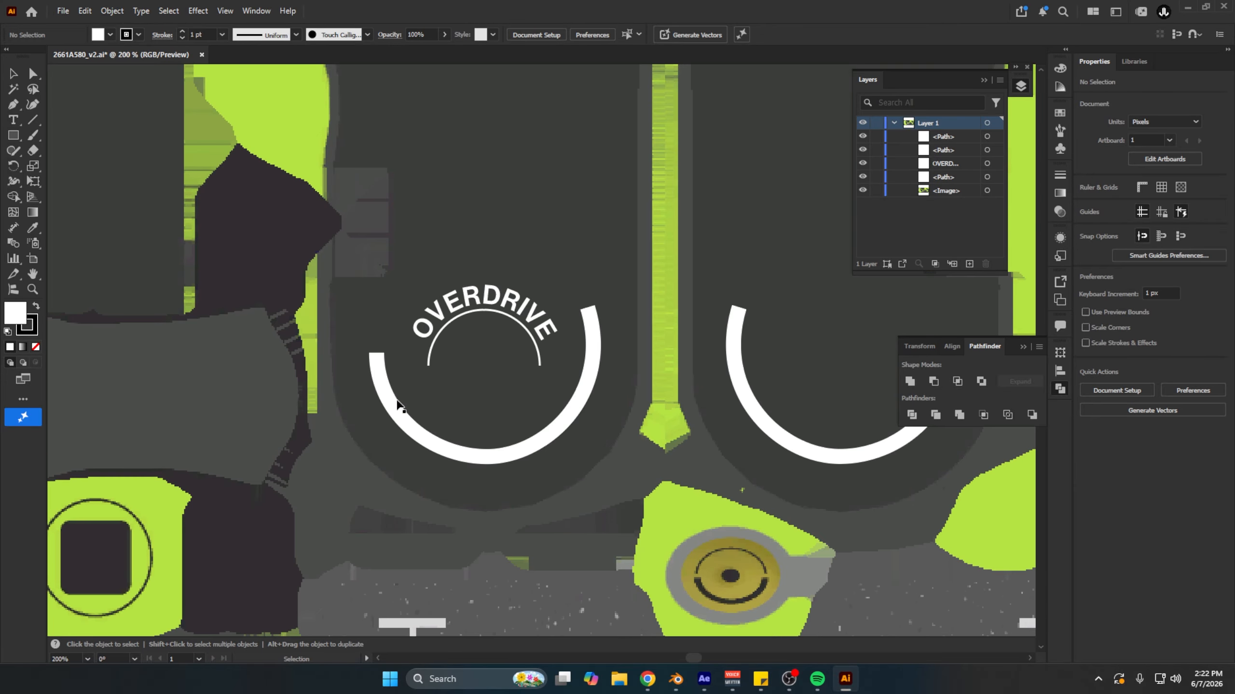
left_click_drag(864, 138, 864, 178)
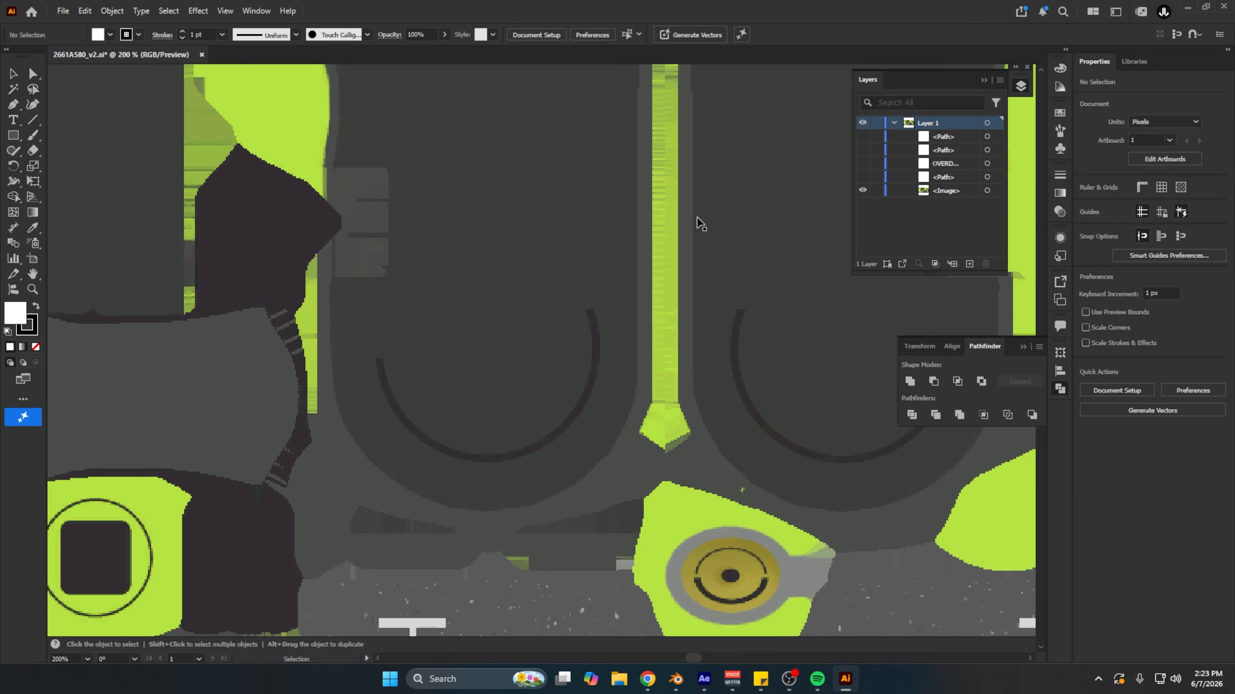
Step: Switch back to Blender, select the knob, and inspect it with the OVERDRIVE marking in the rendered camera preview
left_click(703, 679)
left_click(675, 679)
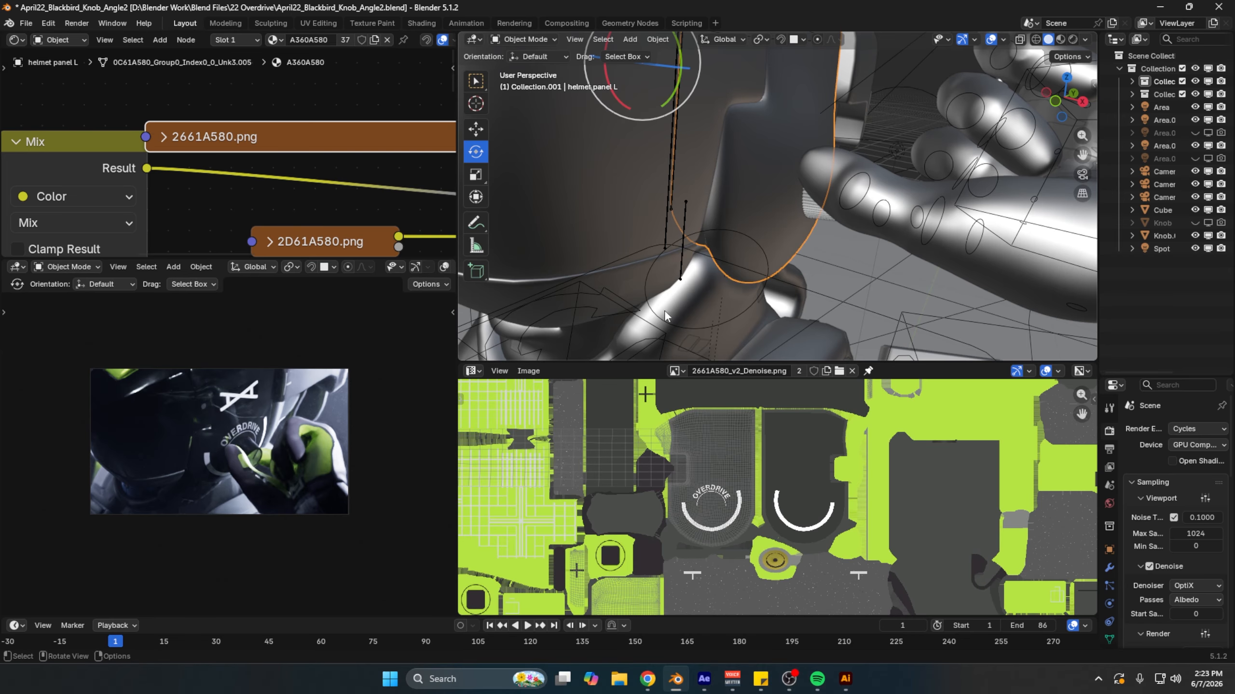
left_click(822, 212)
middle_click_drag(847, 162, 791, 220)
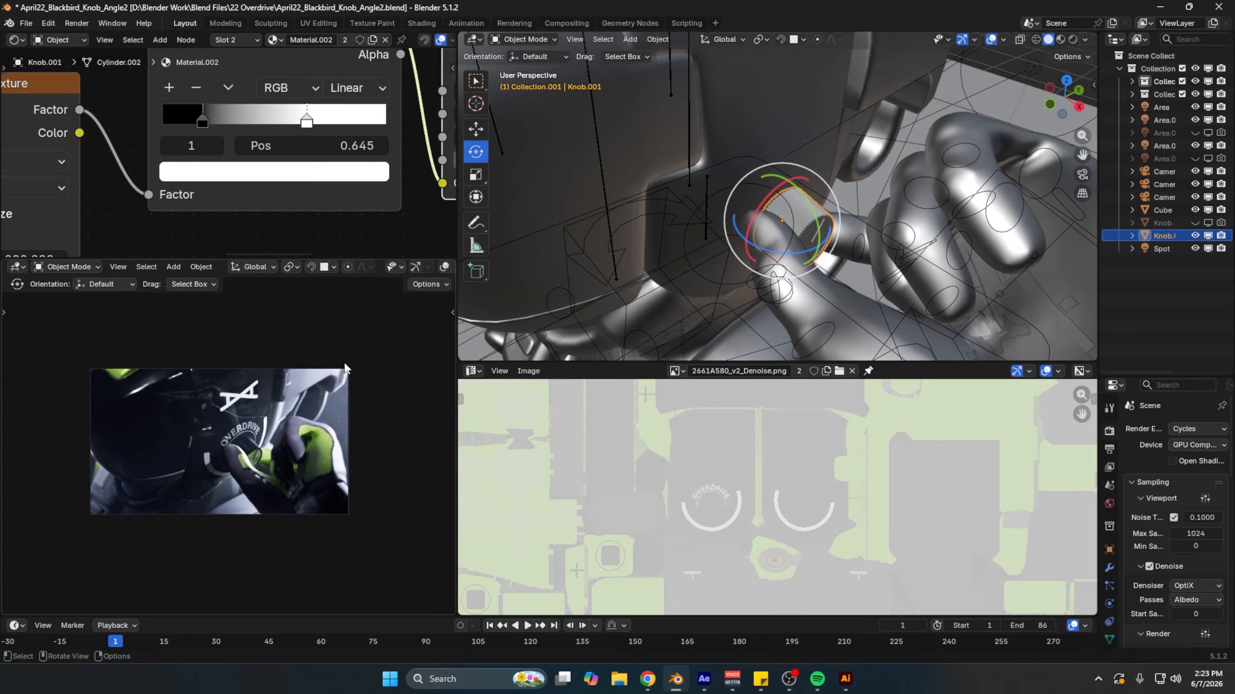
scroll(386, 388, "up", 1)
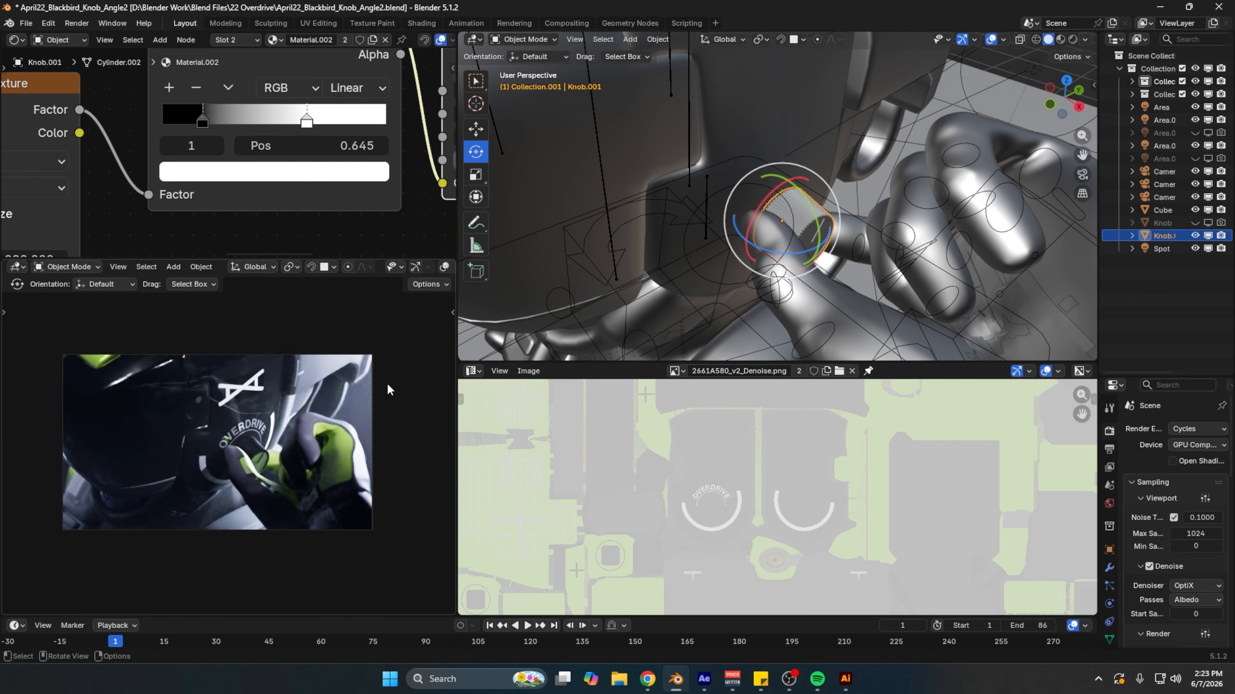
scroll(355, 445, "up", 2)
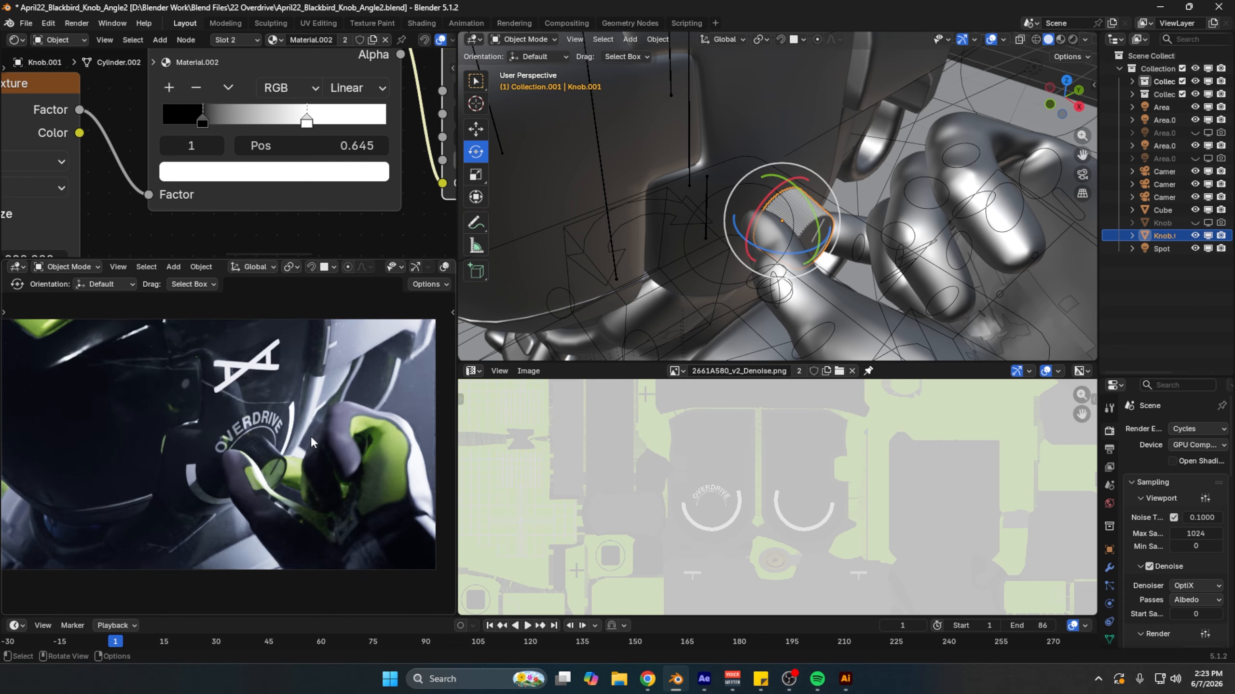
scroll(311, 441, "up", 1)
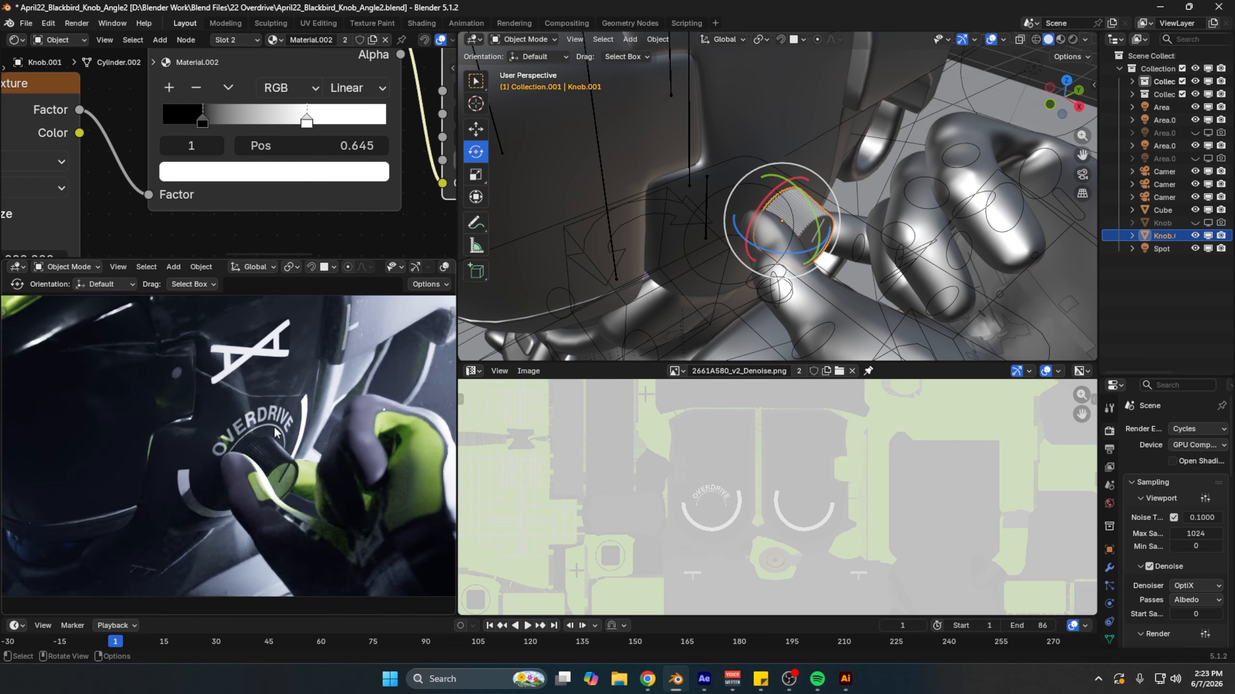
scroll(265, 441, "up", 1)
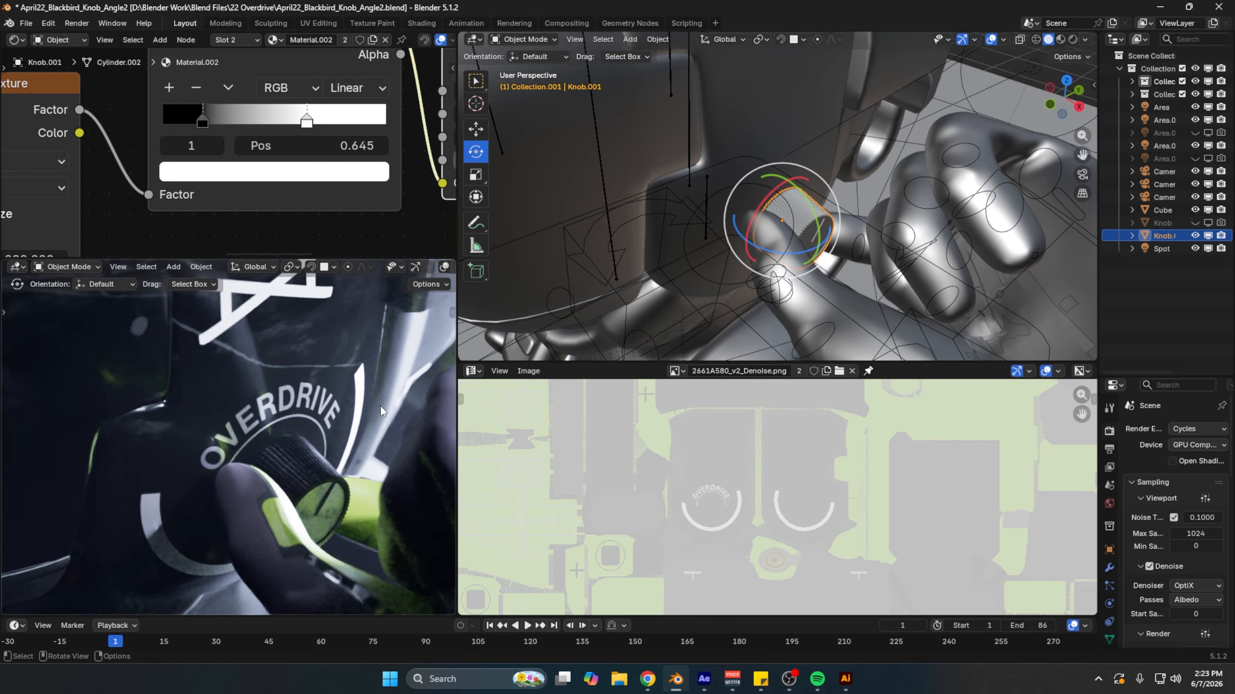
scroll(290, 406, "down", 3)
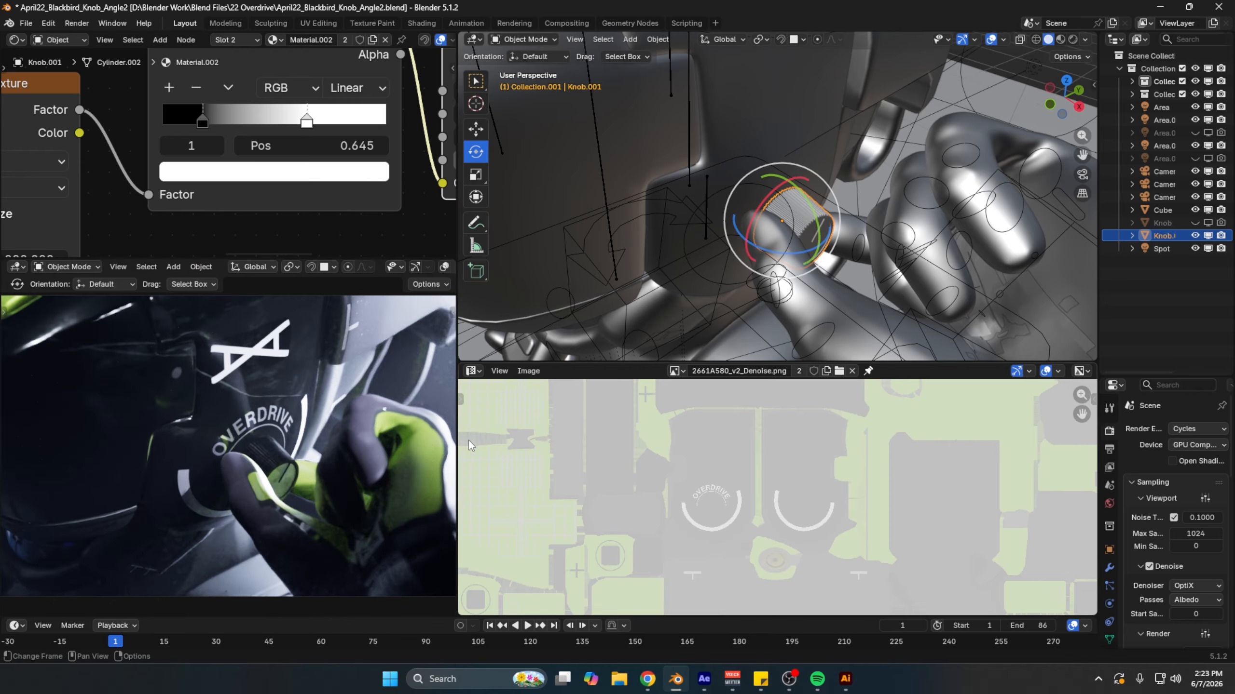
Step: Switch to Illustrator and examine the curved OVERDRIVE lettering and the arcs around the dial
left_click(844, 679)
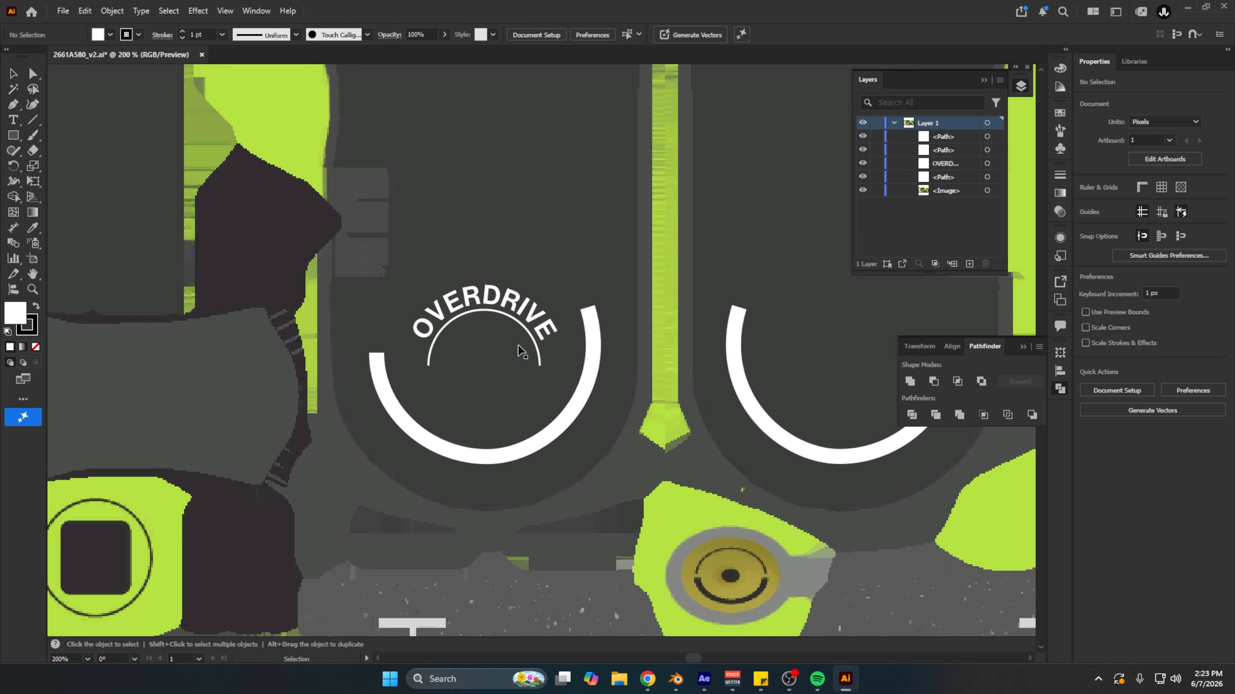
scroll(523, 351, "up", 3, "alt")
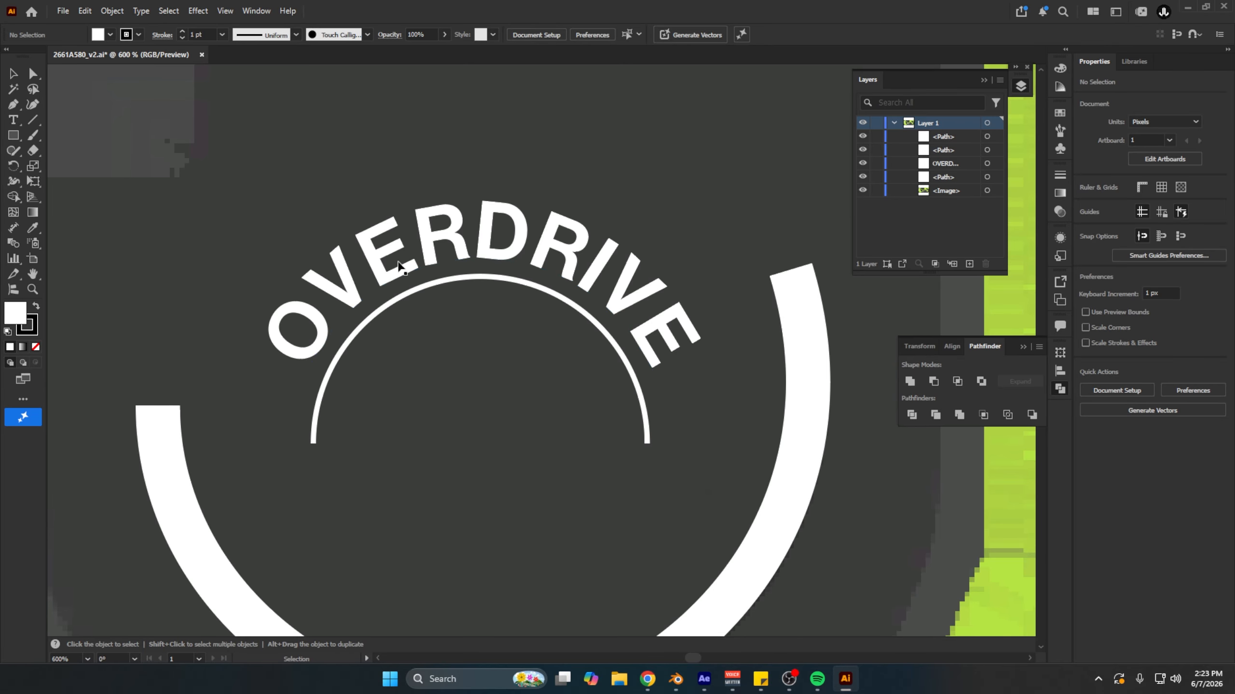
scroll(411, 329, "down", 3, "alt")
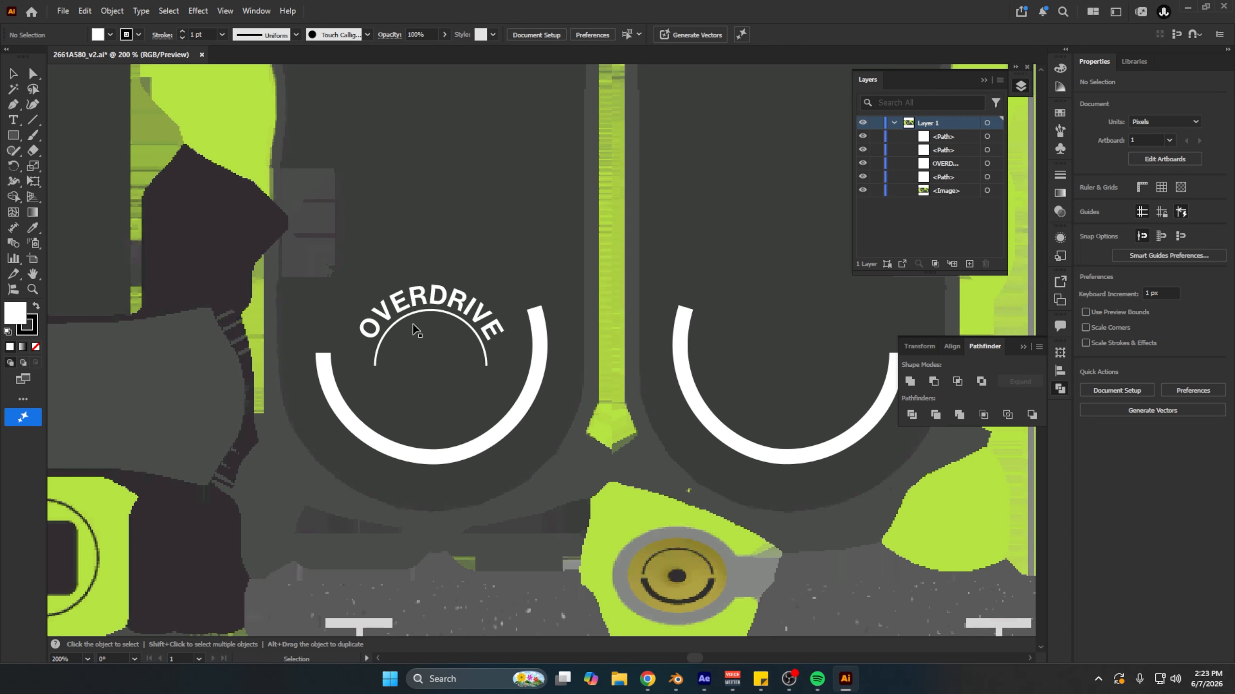
Step: Return to Blender, select the left helmet panel, and open the Marathon Shader [Gear] node group in its material
key("alt+Tab")
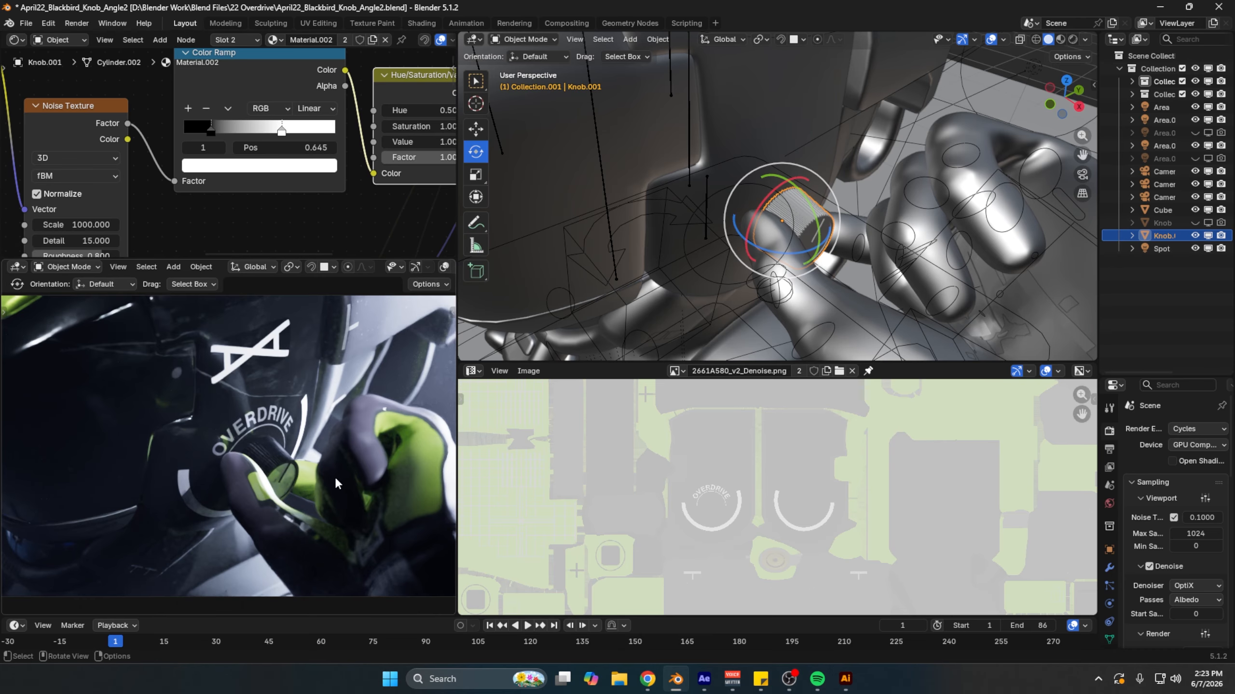
middle_click_drag(340, 117, 199, 131)
middle_click_drag(406, 109, 286, 92)
scroll(326, 139, "down", 4)
left_click(761, 121)
left_click(281, 91)
key("Tab")
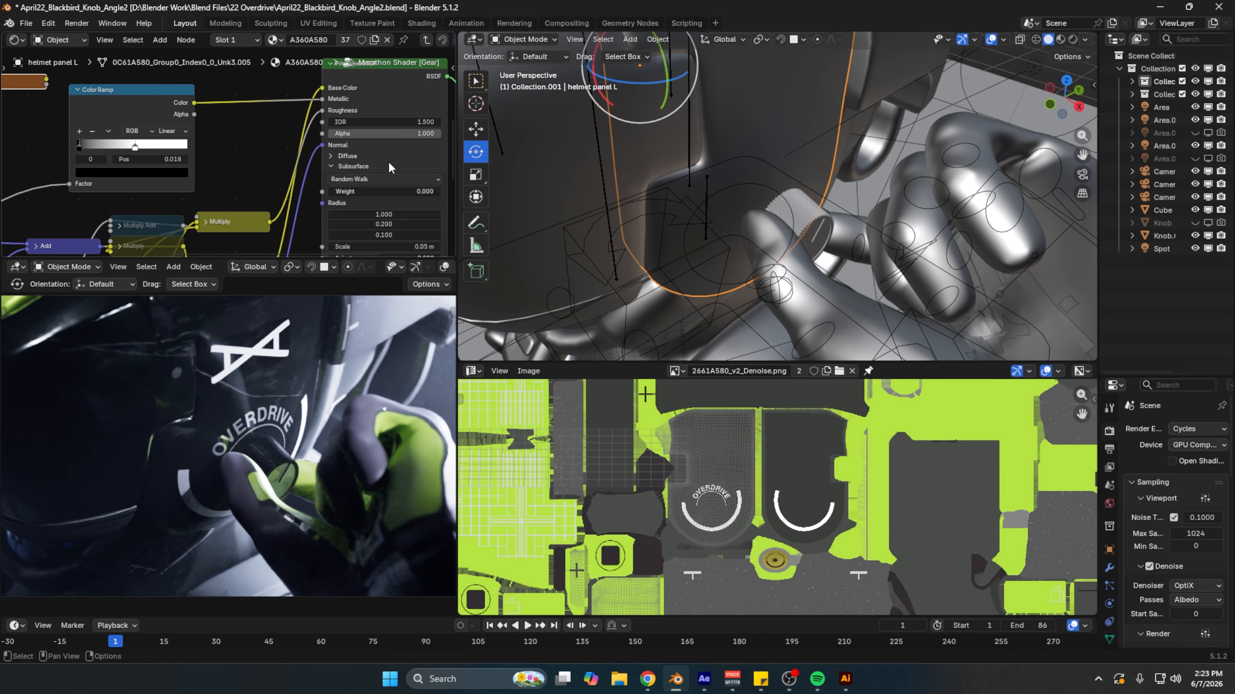
Step: Examine the nodes around the Principled BSDF inside the Marathon Shader [Gear] group and exit to the panel's main material nodes
scroll(348, 179, "down", 2)
middle_click_drag(348, 180, 270, 143)
middle_click_drag(219, 146, 327, 164)
scroll(279, 171, "up", 1)
key("Tab")
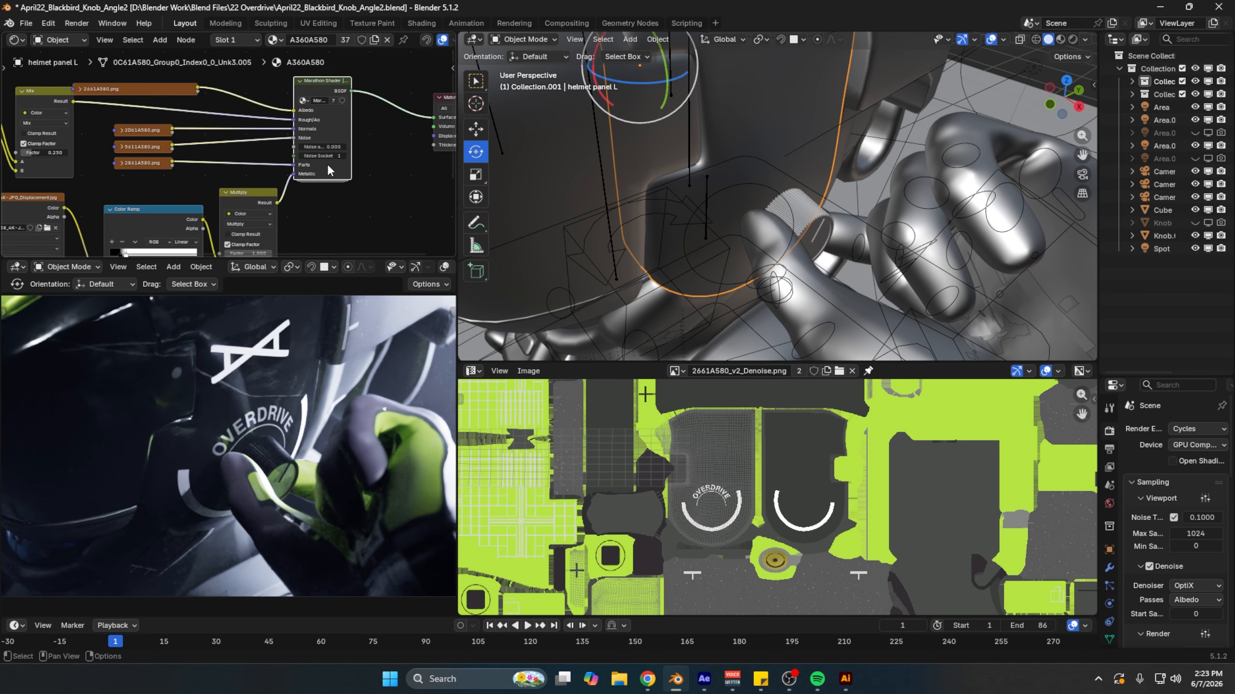
Step: Disconnect the Multiply node from the shader group's Metallic input and inspect the helmet in the rendered preview
scroll(327, 164, "up", 4)
left_click_drag(314, 181, 343, 249)
middle_click_drag(234, 417, 239, 407)
key("KP_0")
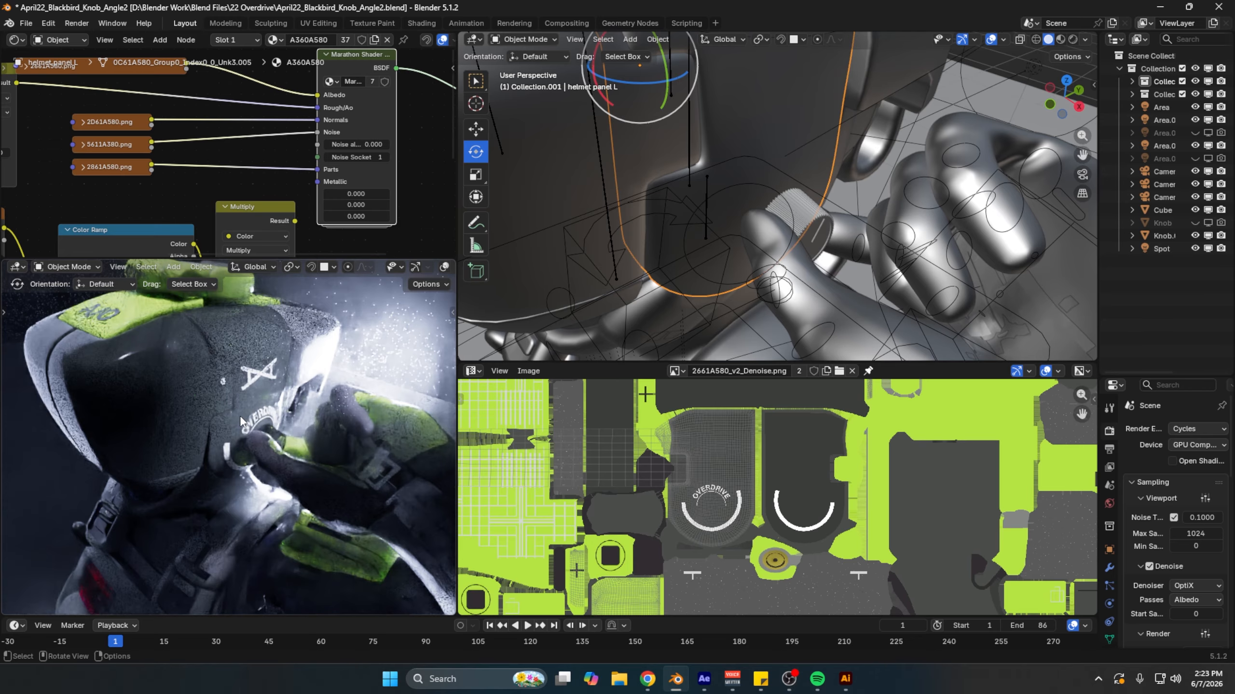
scroll(264, 369, "up", 5)
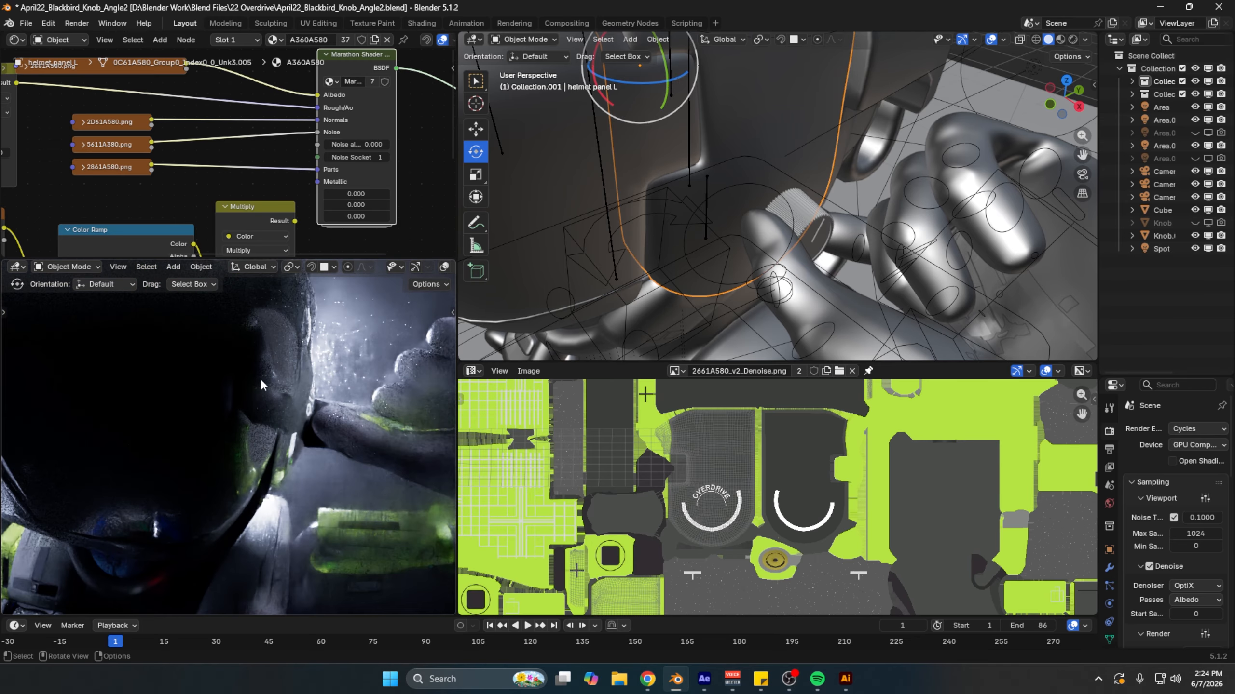
mouse_move(253, 352)
middle_mouse_down()
mouse_move(253, 405)
mouse_move(275, 351)
middle_mouse_up()
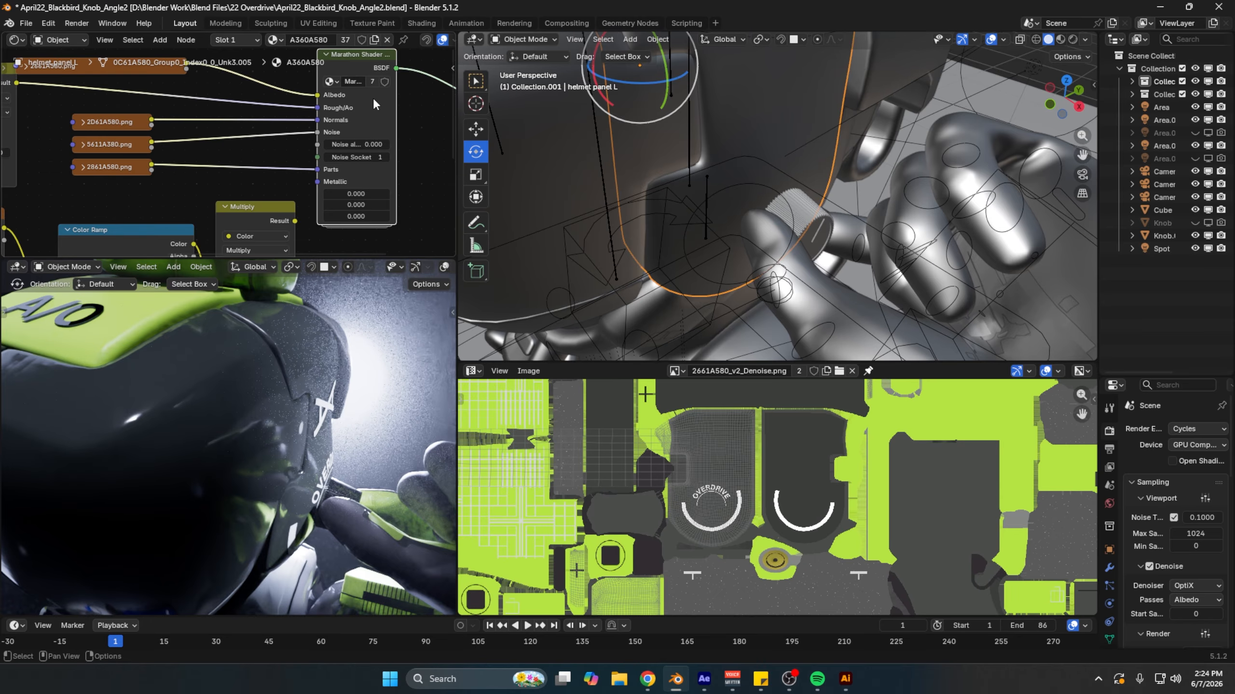
Step: Enlarge the shader editor, examine the Color Ramp feeding Metallic inside the Marathon Shader [Gear] group, and exit the group
key("Tab")
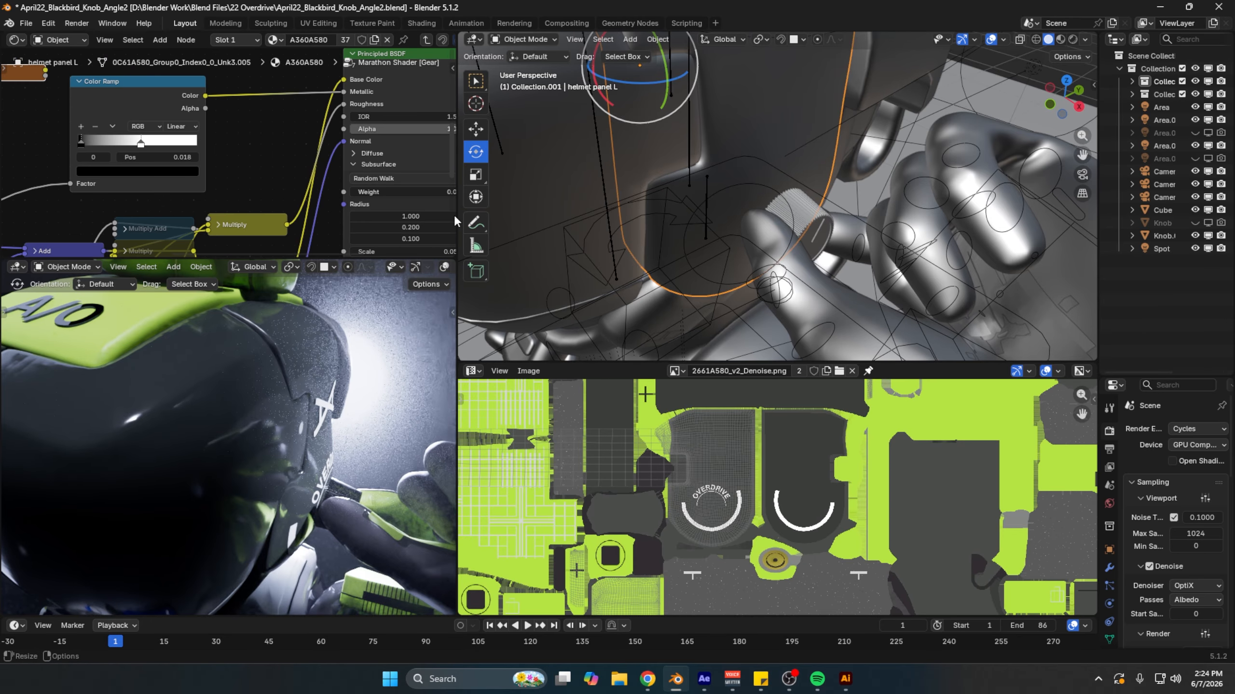
left_click_drag(455, 221, 742, 221)
left_click_drag(510, 258, 511, 323)
middle_click_drag(390, 149, 442, 152)
middle_click_drag(538, 139, 611, 129)
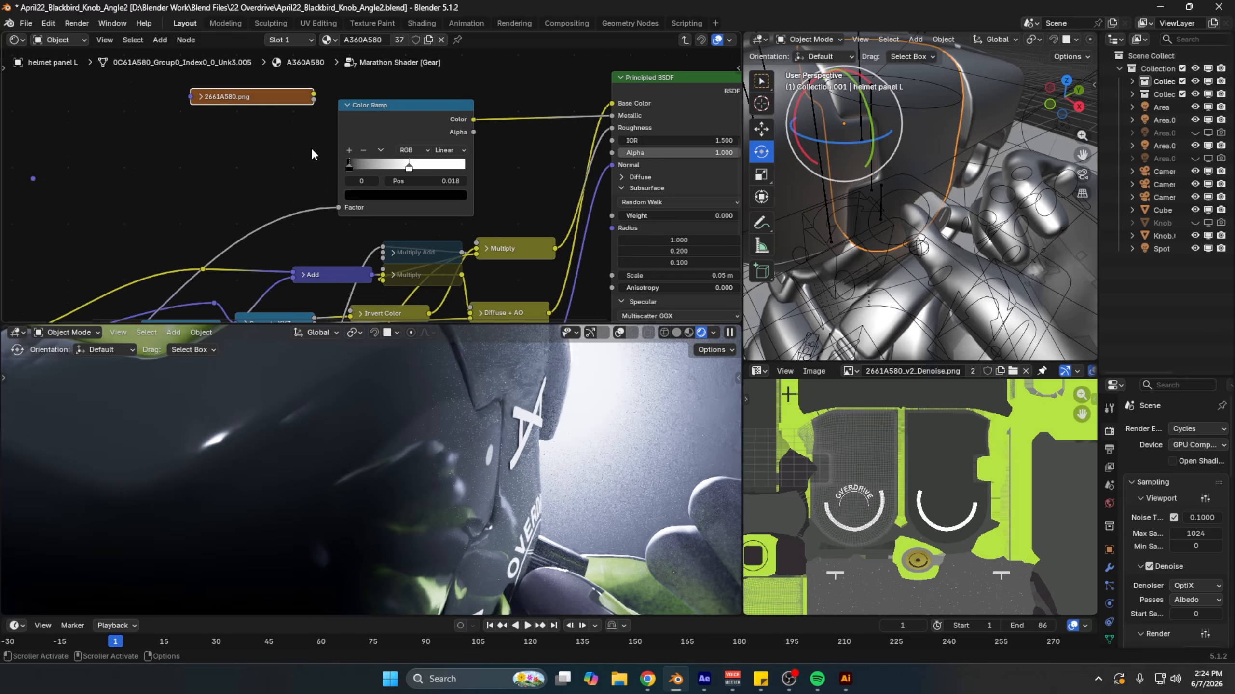
middle_click_drag(312, 154, 196, 212)
key("Tab")
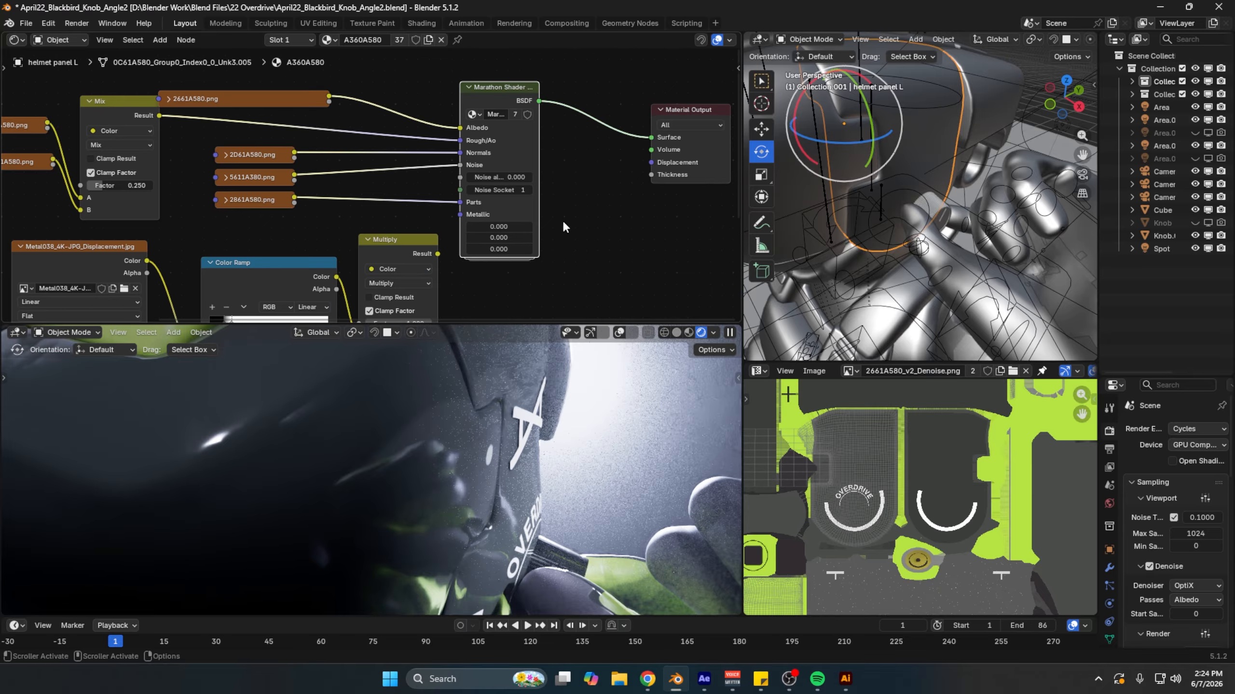
Step: Select the Metal038_4K-JPG_Displacement.jpg texture node and change the UV Editor area to an Image Editor to display that texture
middle_click_drag(335, 214, 307, 199)
left_click(307, 199)
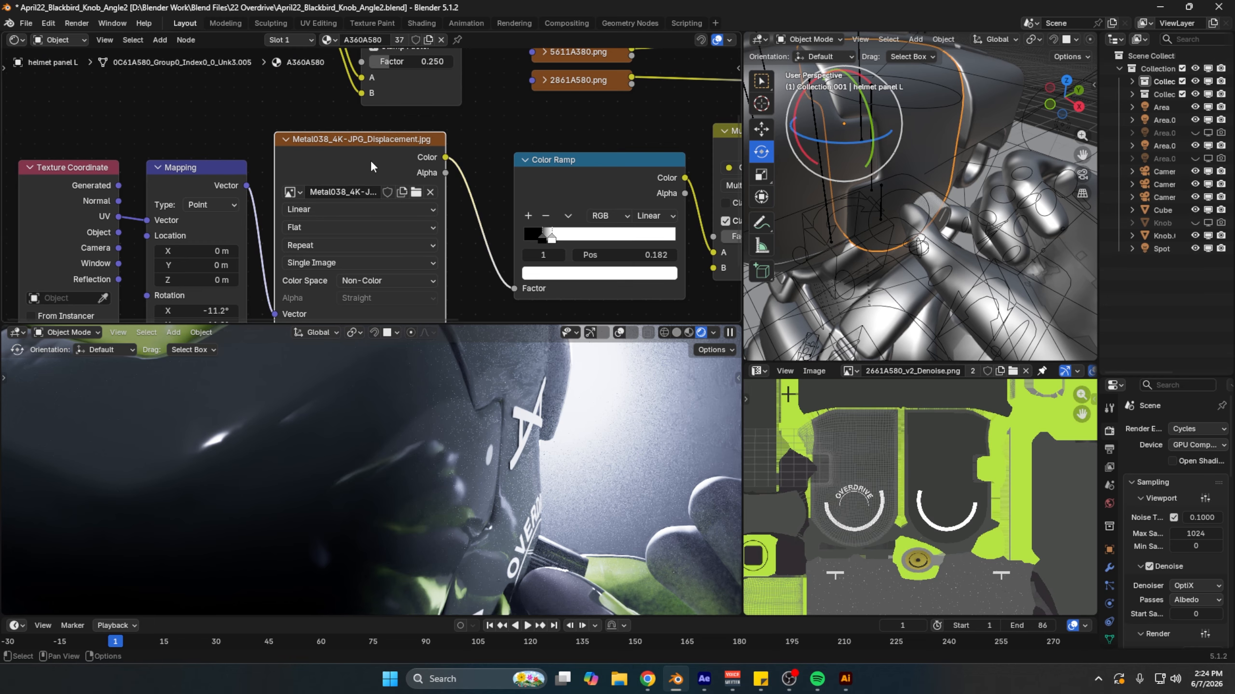
left_click(758, 371)
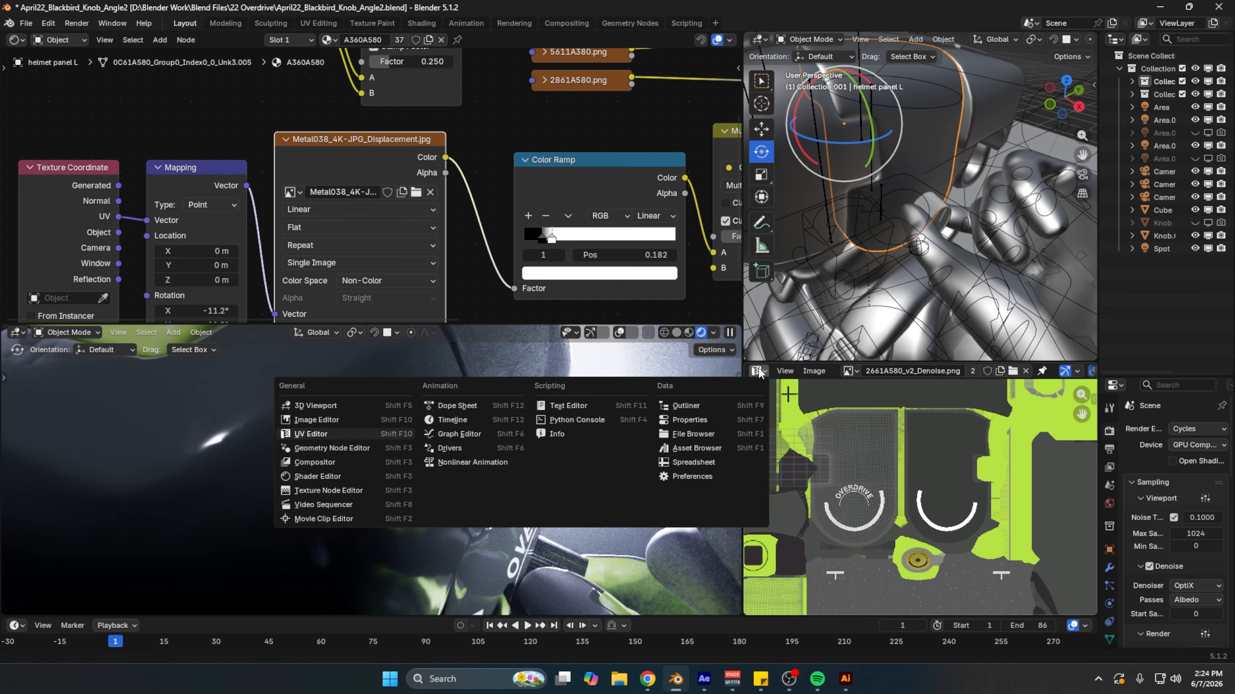
left_click(316, 419)
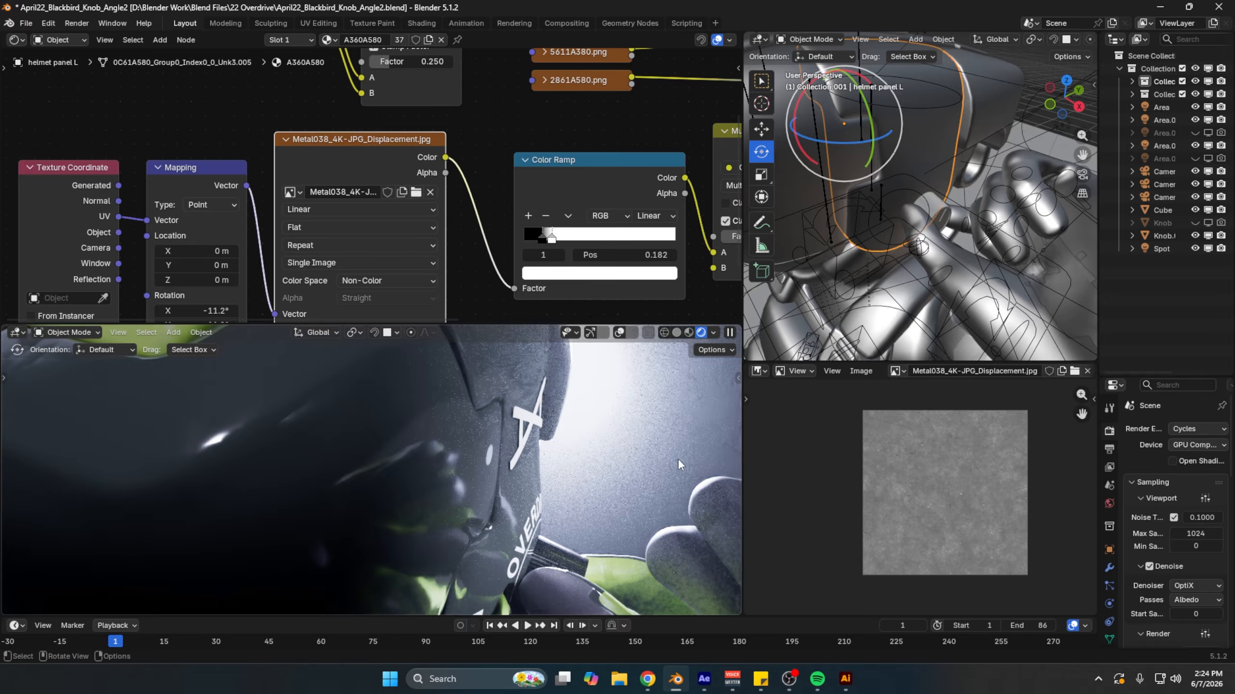
Step: Connect the Multiply node's Result to the shader group's Metallic input and view the rendered preview through the camera
middle_click_drag(608, 219, 547, 225)
middle_click_drag(729, 190, 447, 199)
middle_click_drag(437, 250, 421, 253)
left_click_drag(472, 204, 501, 154)
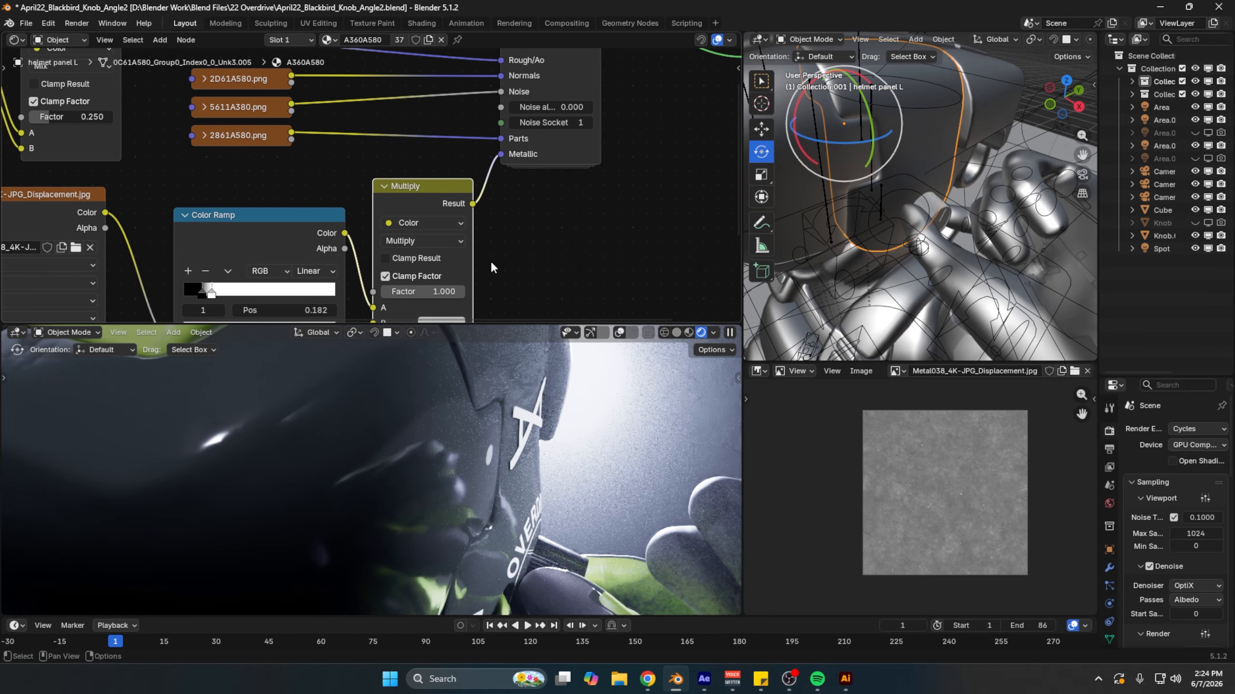
middle_click_drag(552, 231, 537, 201)
key("KP_0")
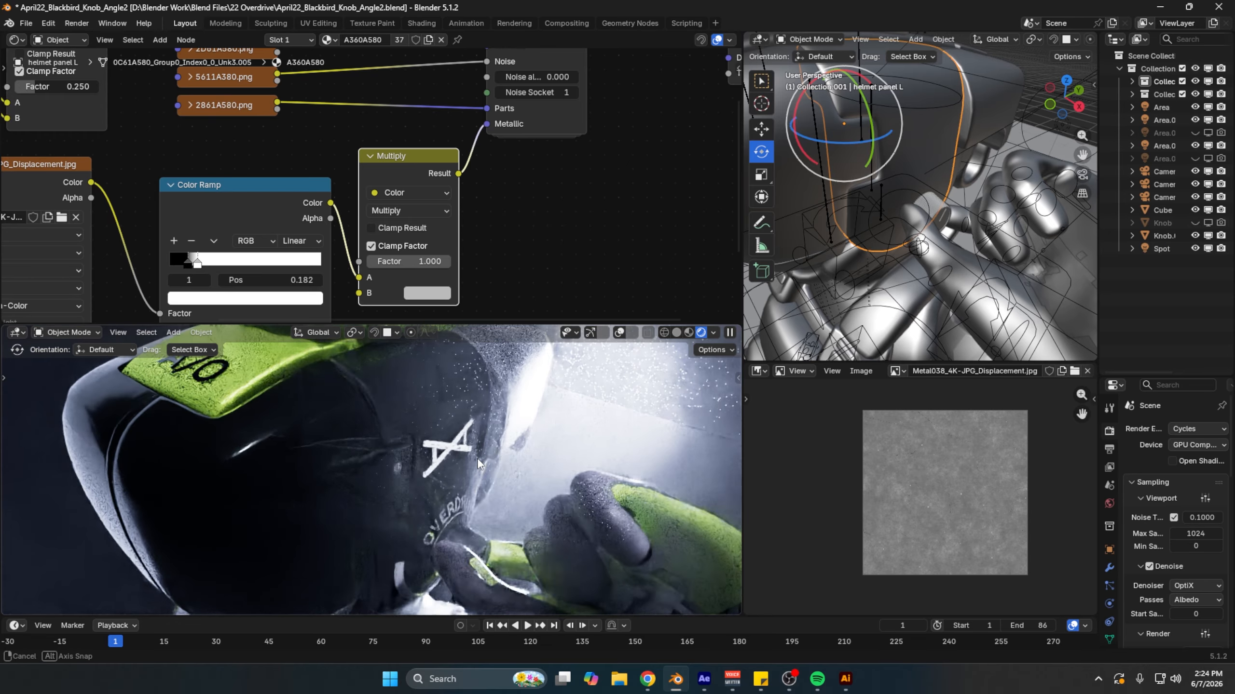
Step: Undo the Metallic link, try raising the first Metallic value to 3.300, and revert to the linked Multiply setup
key("ctrl+z")
left_click_drag(529, 138, 593, 138)
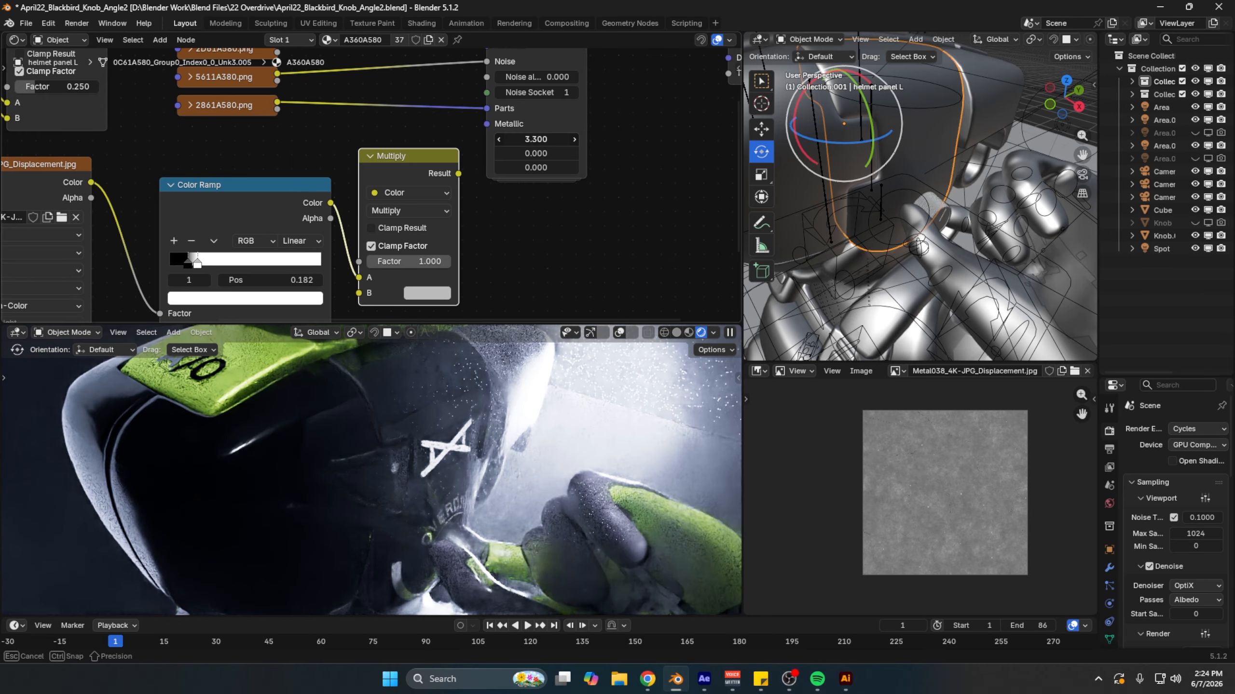
key("ctrl+z")
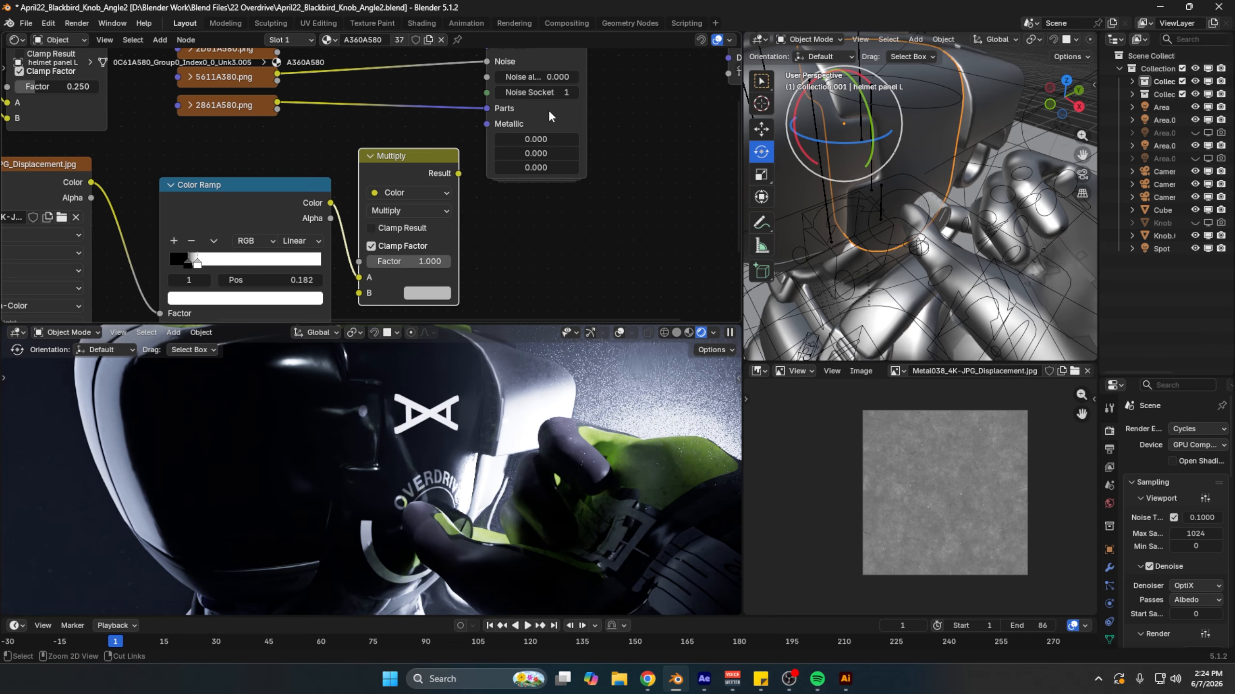
key("ctrl+z")
middle_click_drag(345, 207, 420, 209)
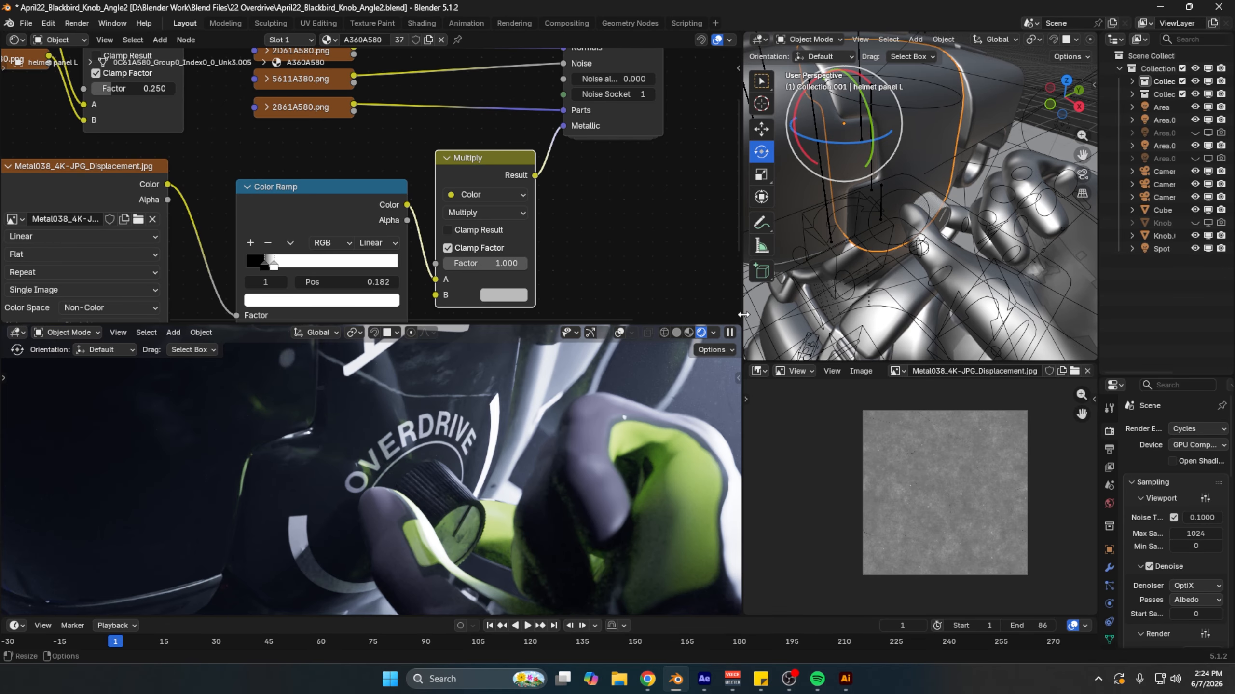
Step: Select and frame the knob beside the helmet, enlarging the solid 3D viewport and shrinking the texture image area
left_click_drag(743, 314, 516, 314)
middle_click_drag(767, 263, 813, 234)
left_click(824, 222)
key("KP_Decimal")
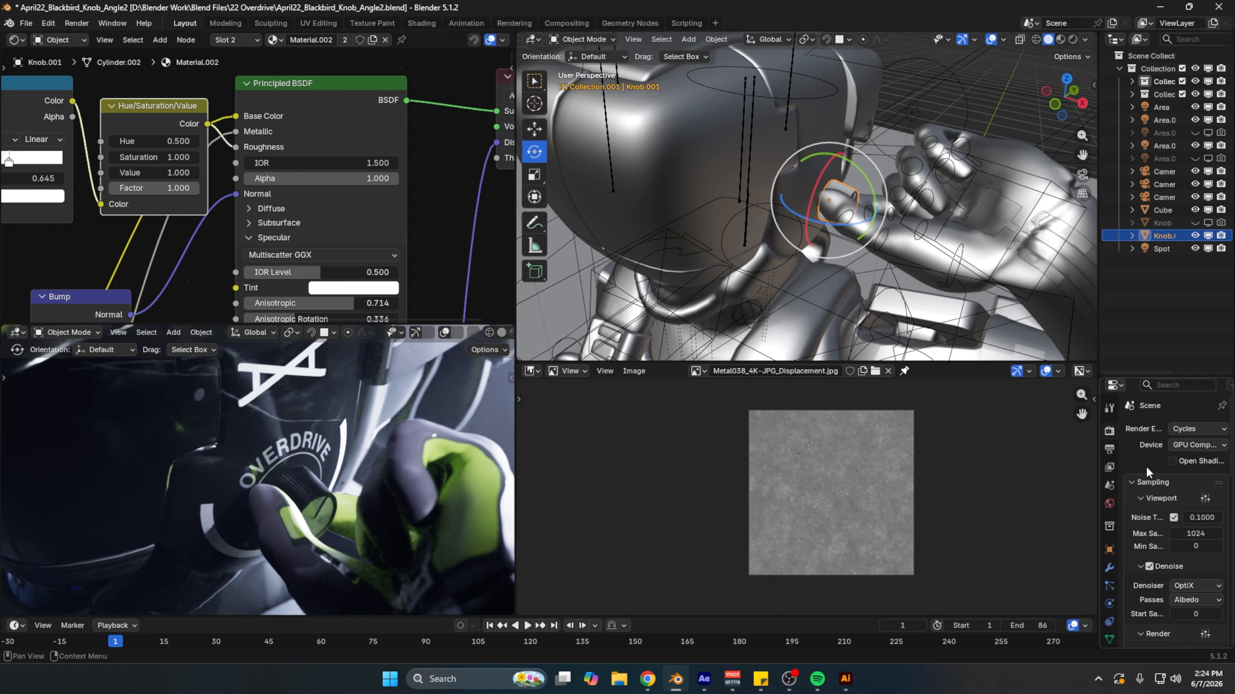
left_click_drag(1099, 452, 1058, 453)
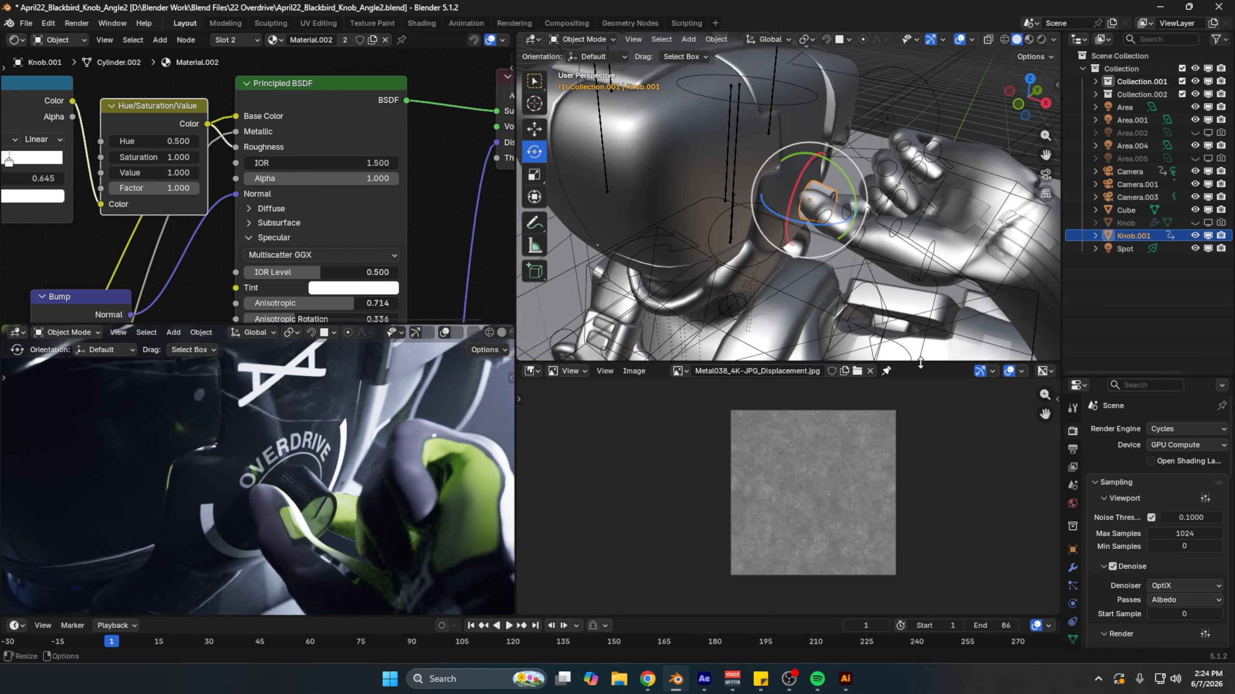
left_click_drag(916, 362, 900, 614)
middle_click_drag(875, 407, 868, 411)
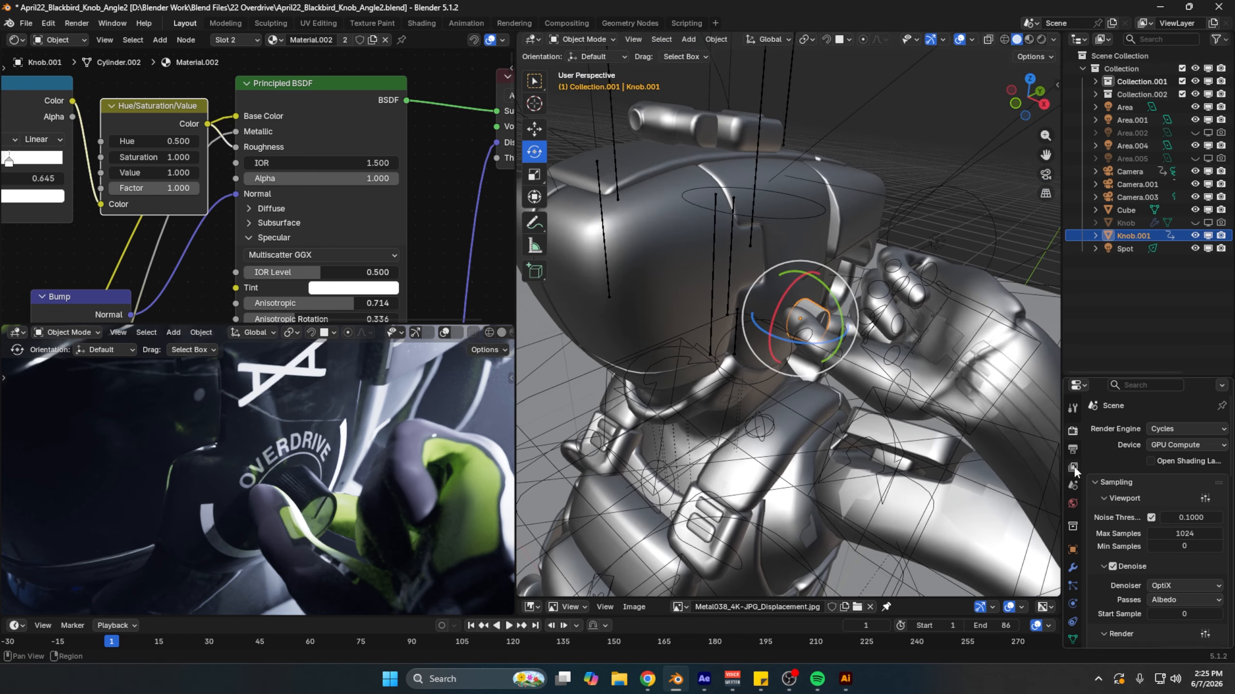
Step: Display the knob's object constraints to examine the Child Of settings and its position against the helmet
left_click(1074, 567)
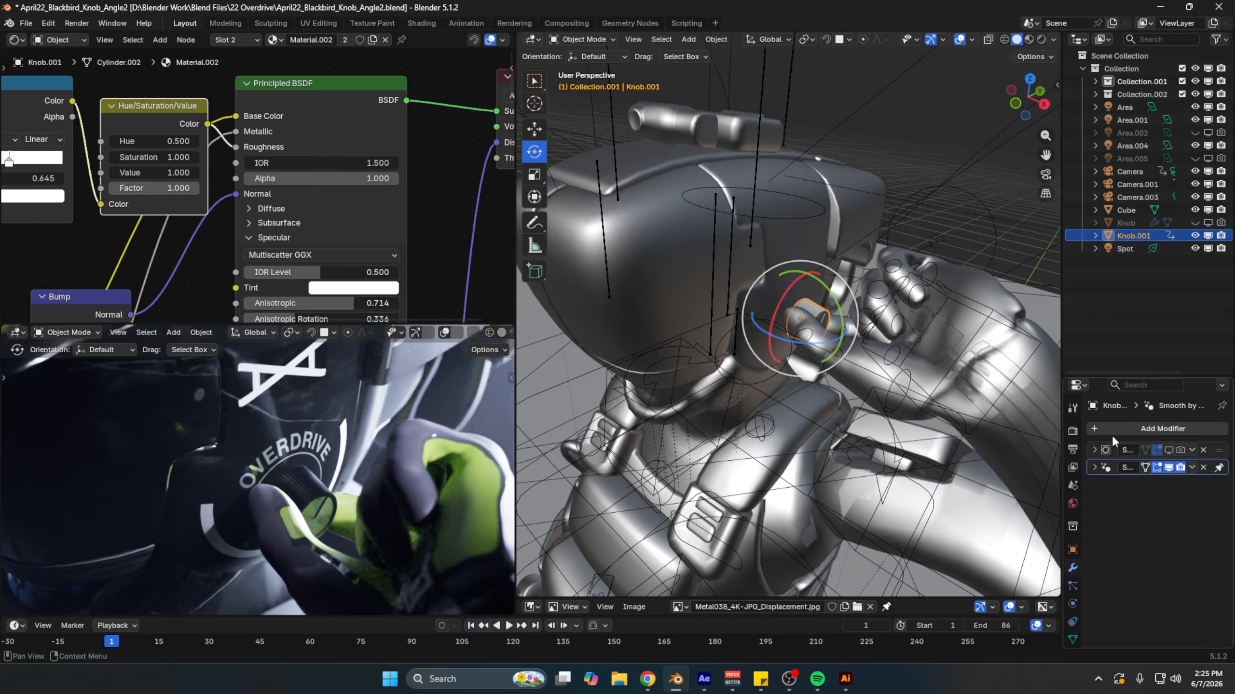
left_click(1074, 621)
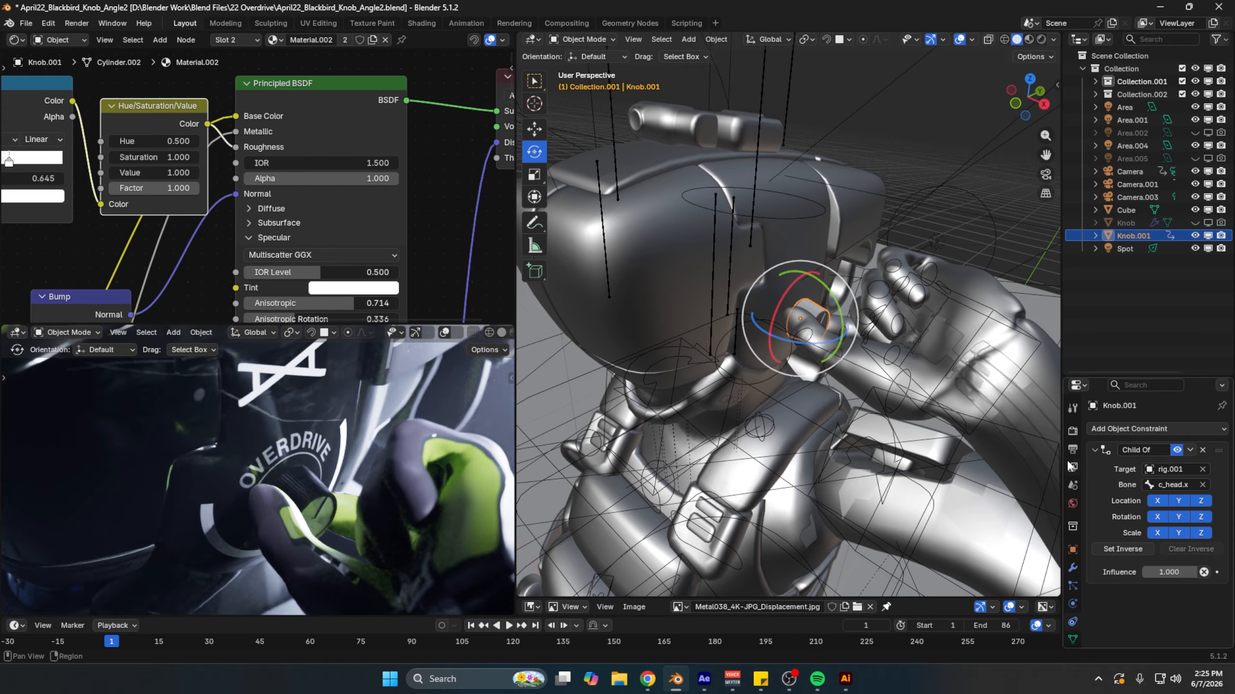
left_click_drag(1059, 458, 1005, 457)
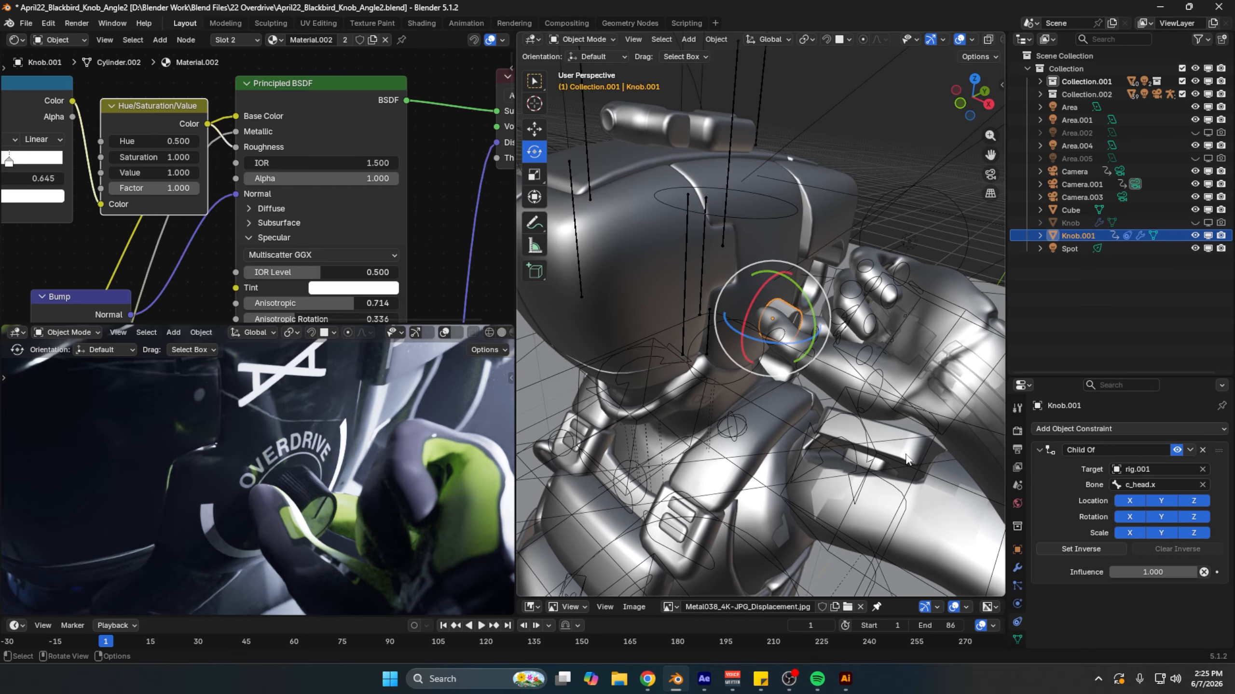
scroll(903, 423, "up", 2)
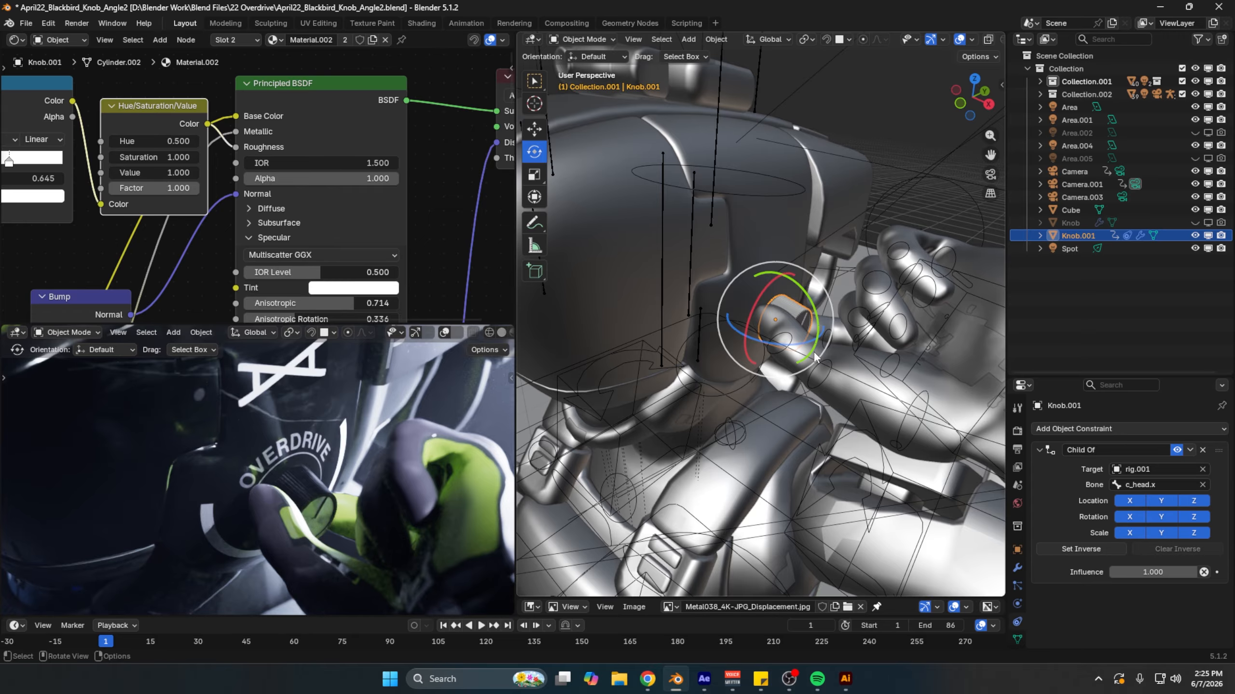
middle_click_drag(814, 357, 738, 273)
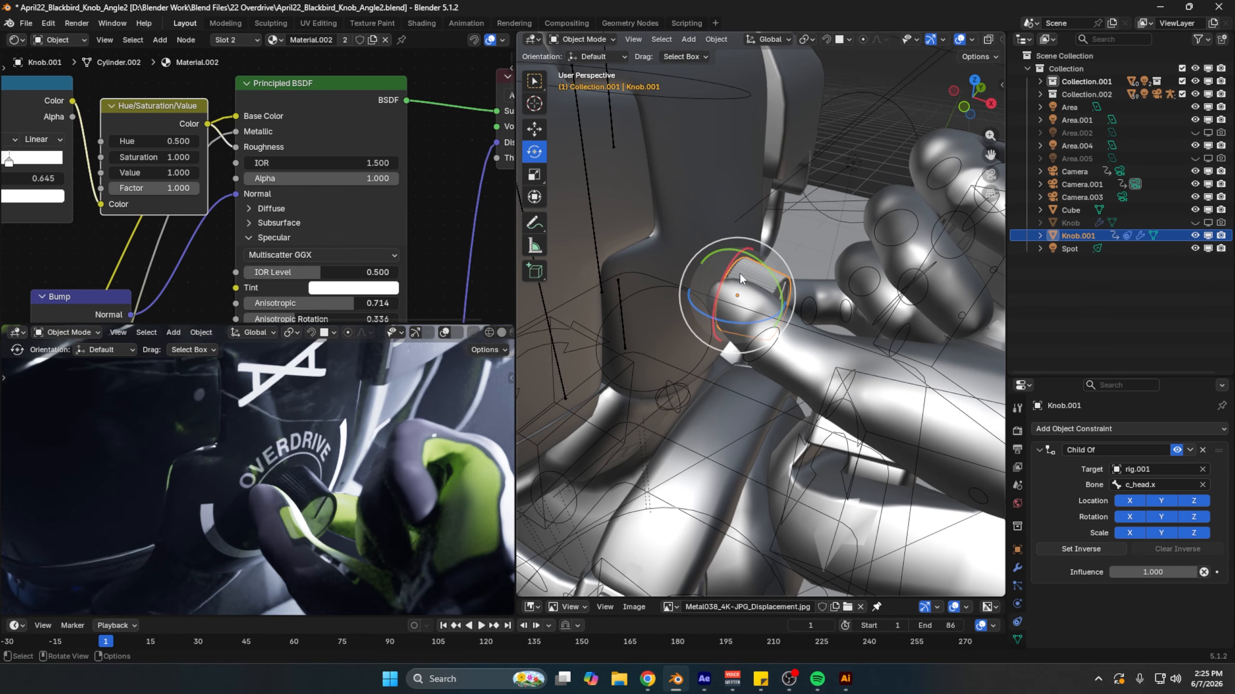
Step: Enable snapping, widen the solid viewport, and show the snap settings with Center base, Face target and Align Rotation to Target
left_click(849, 39)
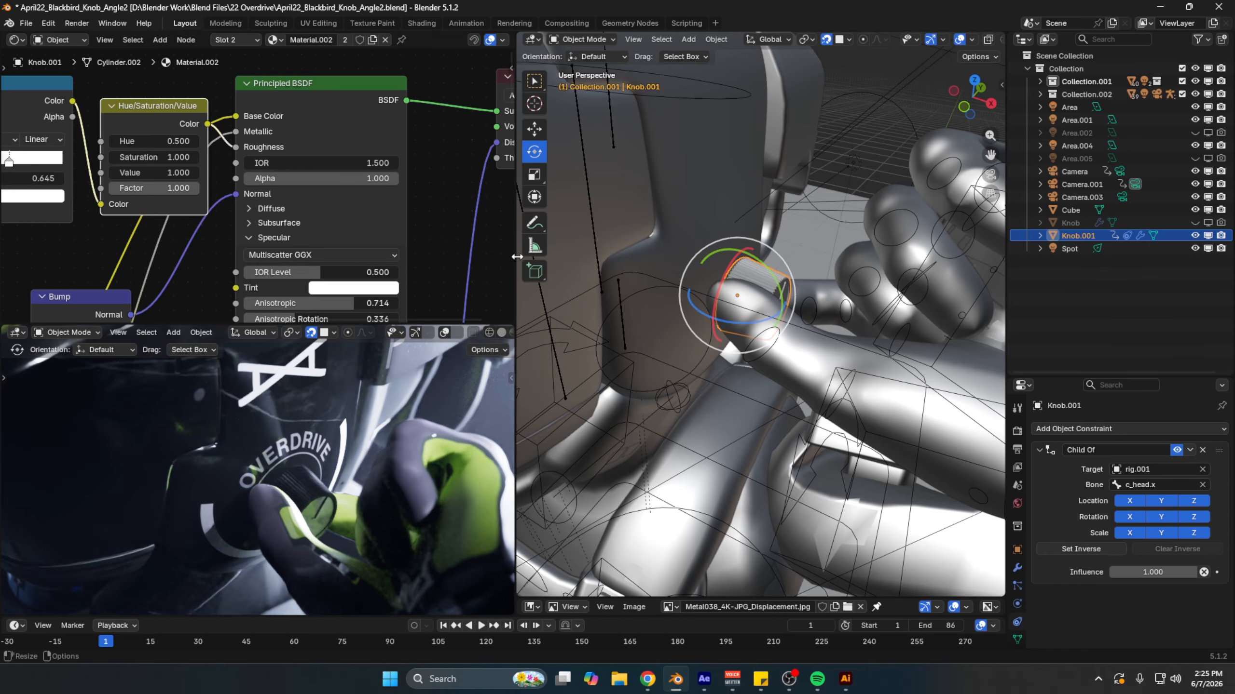
left_click_drag(517, 258, 384, 258)
left_click(719, 38)
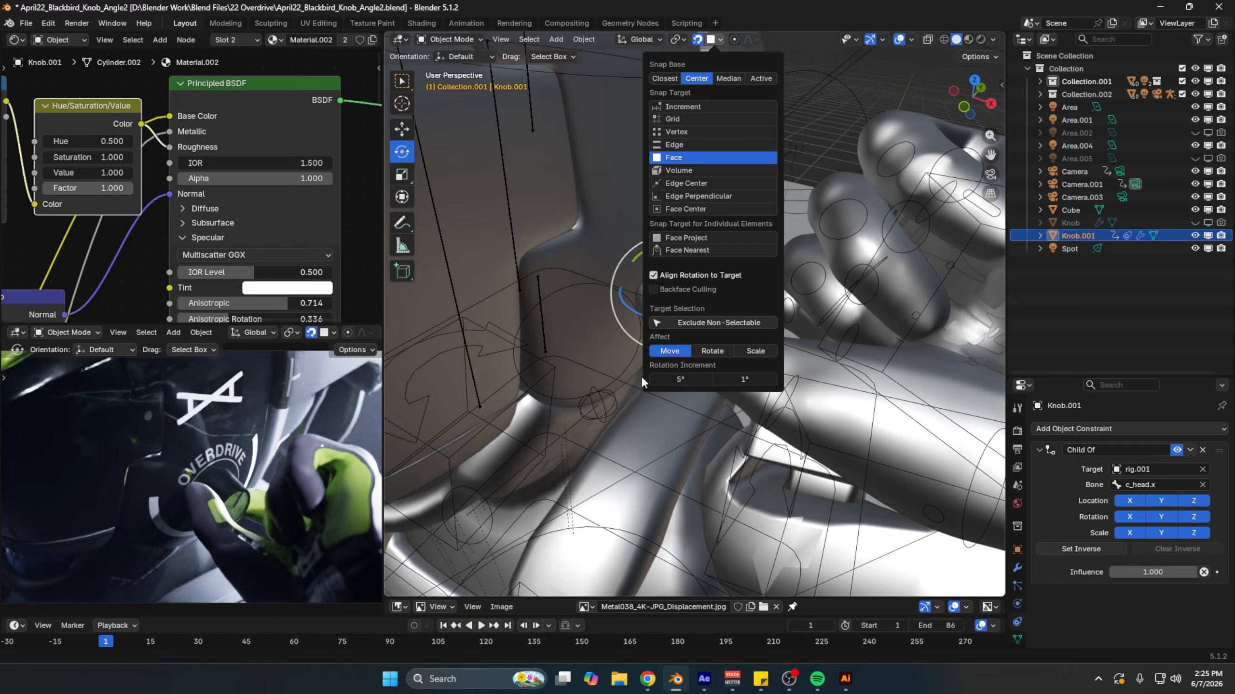
Step: Try to move the knob across the helmet surface with face snapping, restoring its original position
middle_click_drag(691, 265, 650, 284)
key("g")
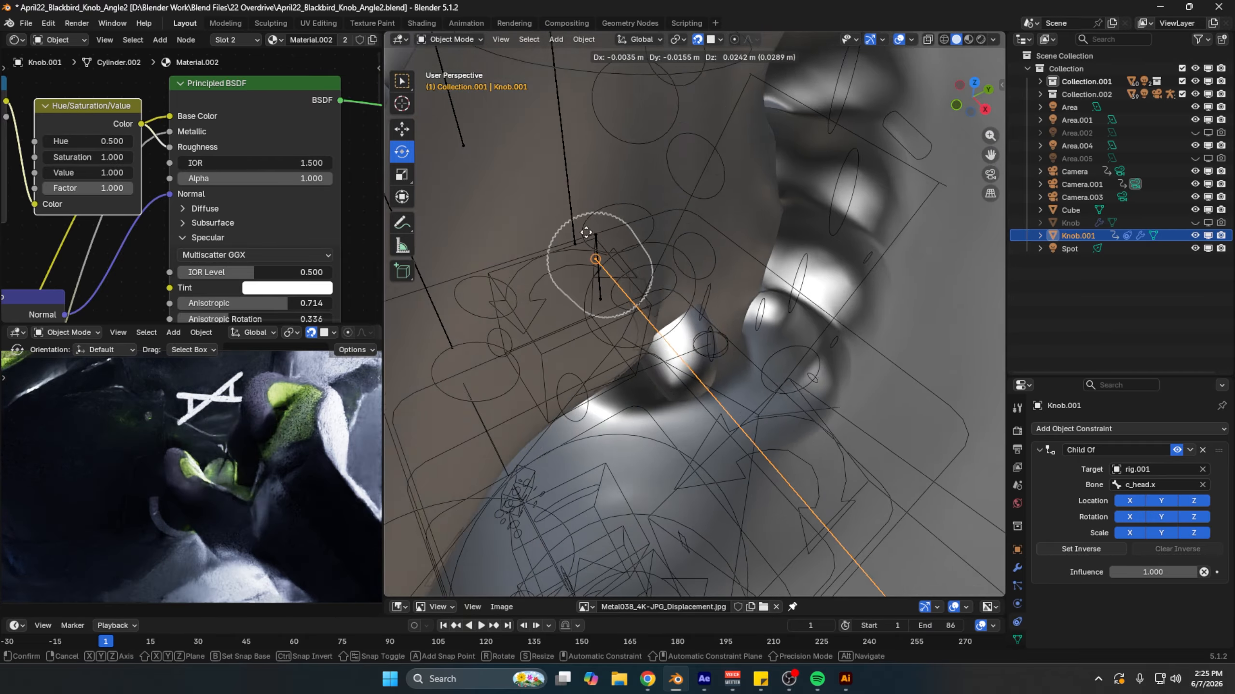
left_click(627, 265)
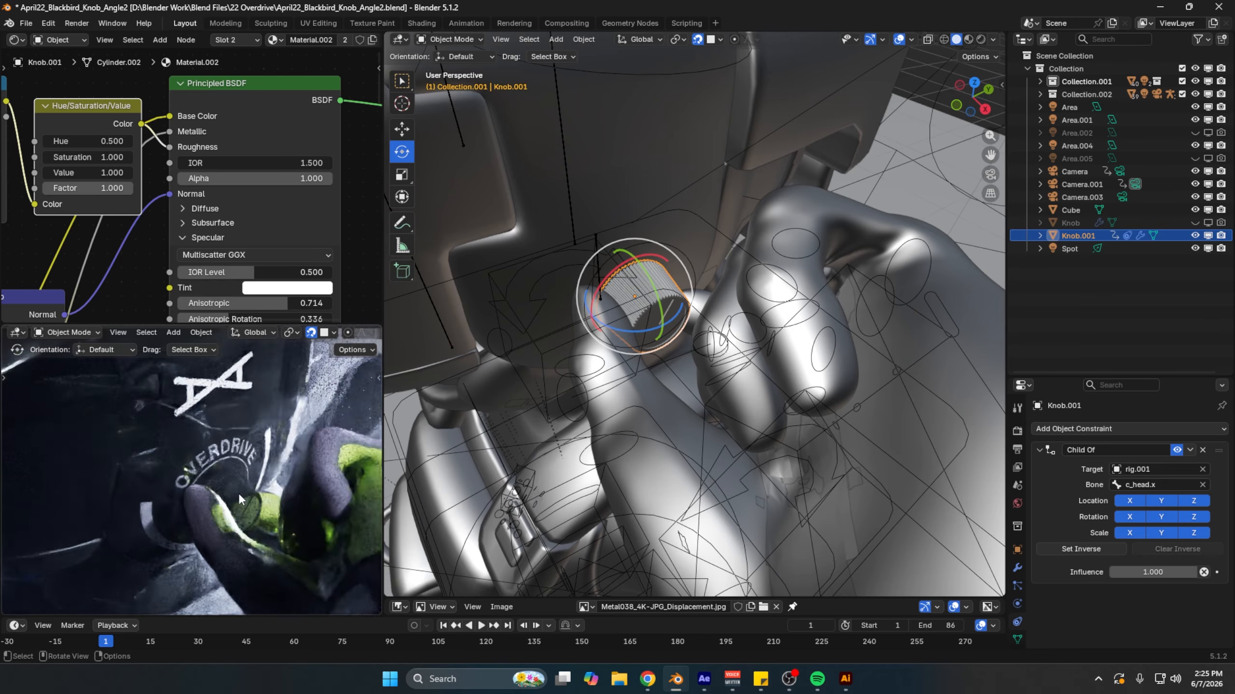
middle_click_drag(649, 172, 702, 289)
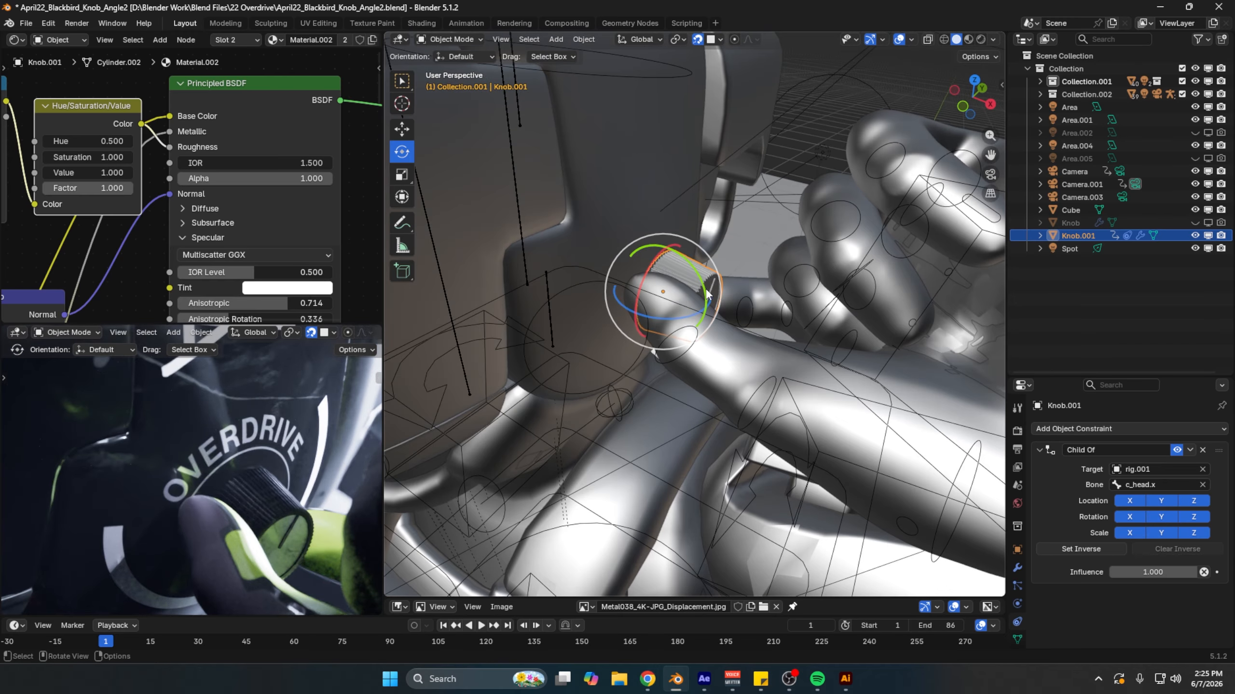
Step: Test-rotate the knob twice while watching the gripping hand, undoing each rotation
left_click_drag(652, 269, 690, 239)
key("ctrl+z")
middle_click_drag(823, 318, 659, 370)
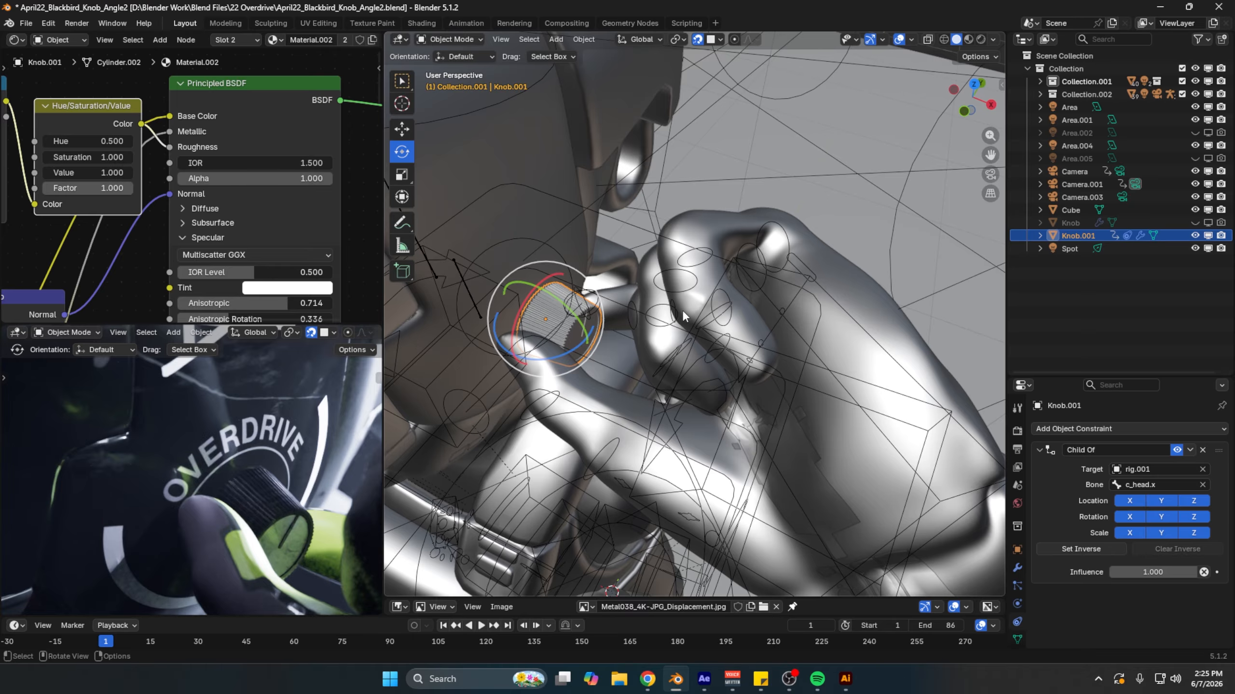
middle_click_drag(681, 310, 667, 287)
left_click_drag(523, 268, 498, 311)
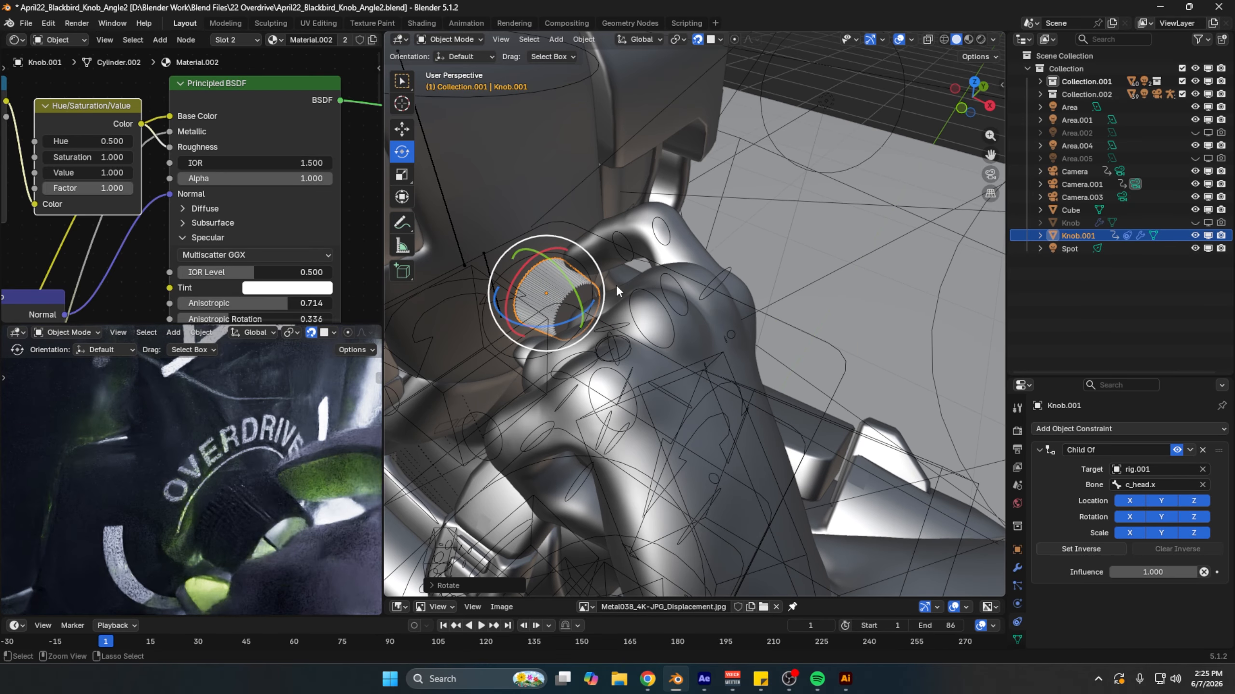
key("ctrl+z")
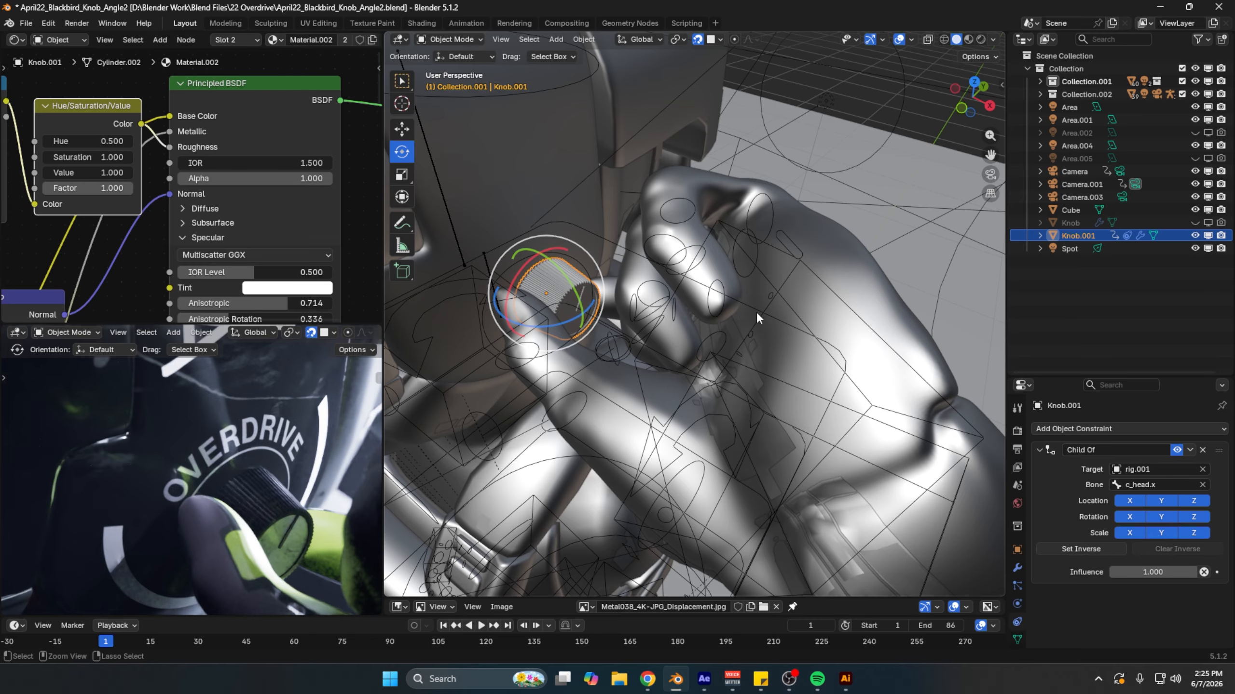
Step: Select the character rig, enter Pose Mode, pick the c_hand_ik.l bone, and display its Child Of bone constraints
left_click(781, 283)
key("ctrl+Tab")
left_click(781, 283)
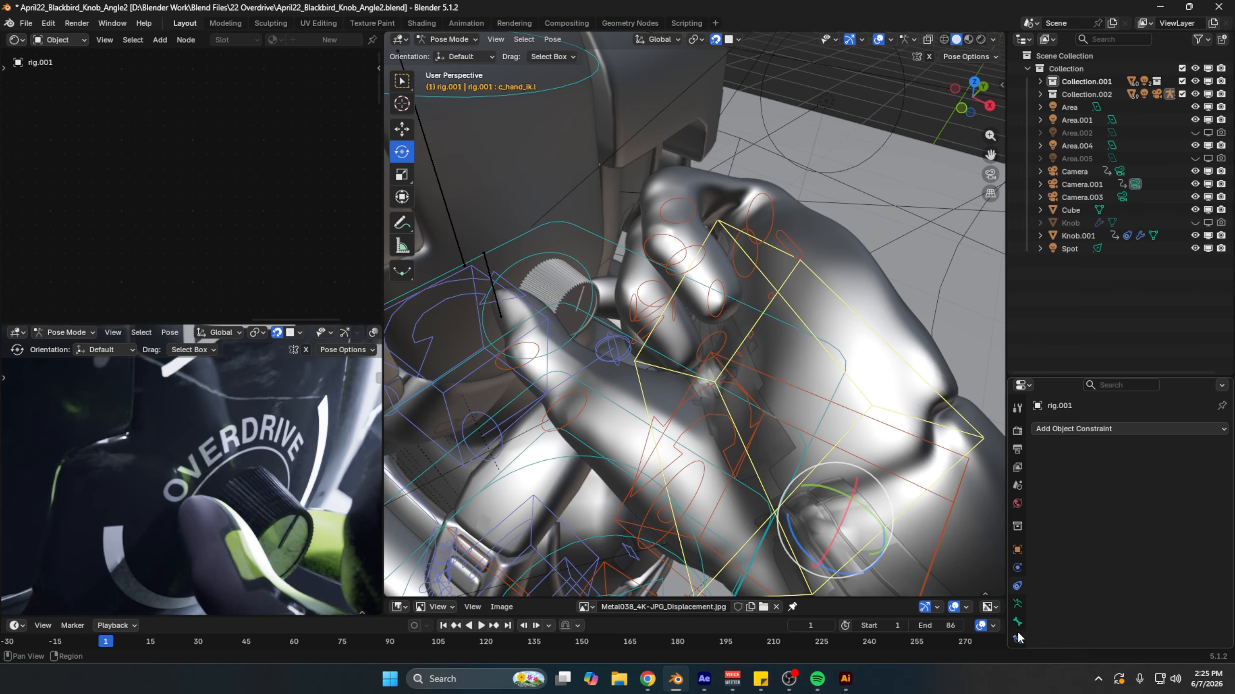
left_click_drag(1049, 379, 1050, 312)
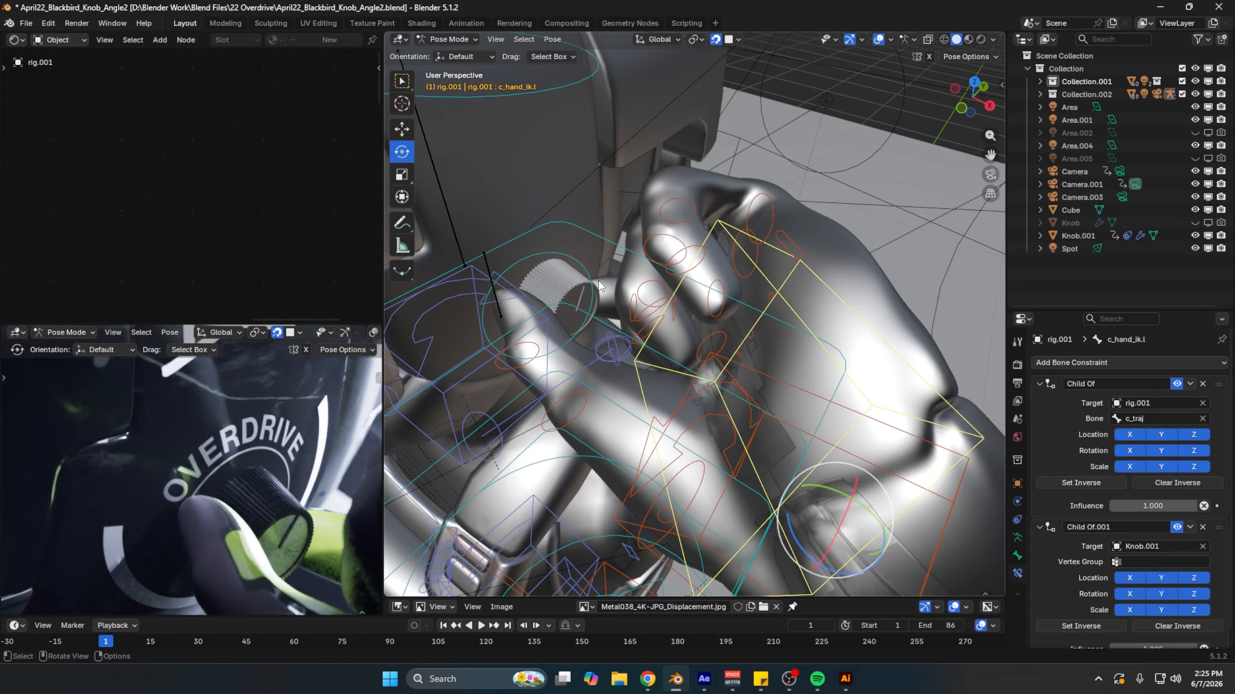
Step: Reselect the knob in Object Mode, test-rotate it, undo the rotation, and return to the camera view
key("ctrl+Tab")
left_click(541, 263)
left_click_drag(528, 272, 180, 529)
key("ctrl+z")
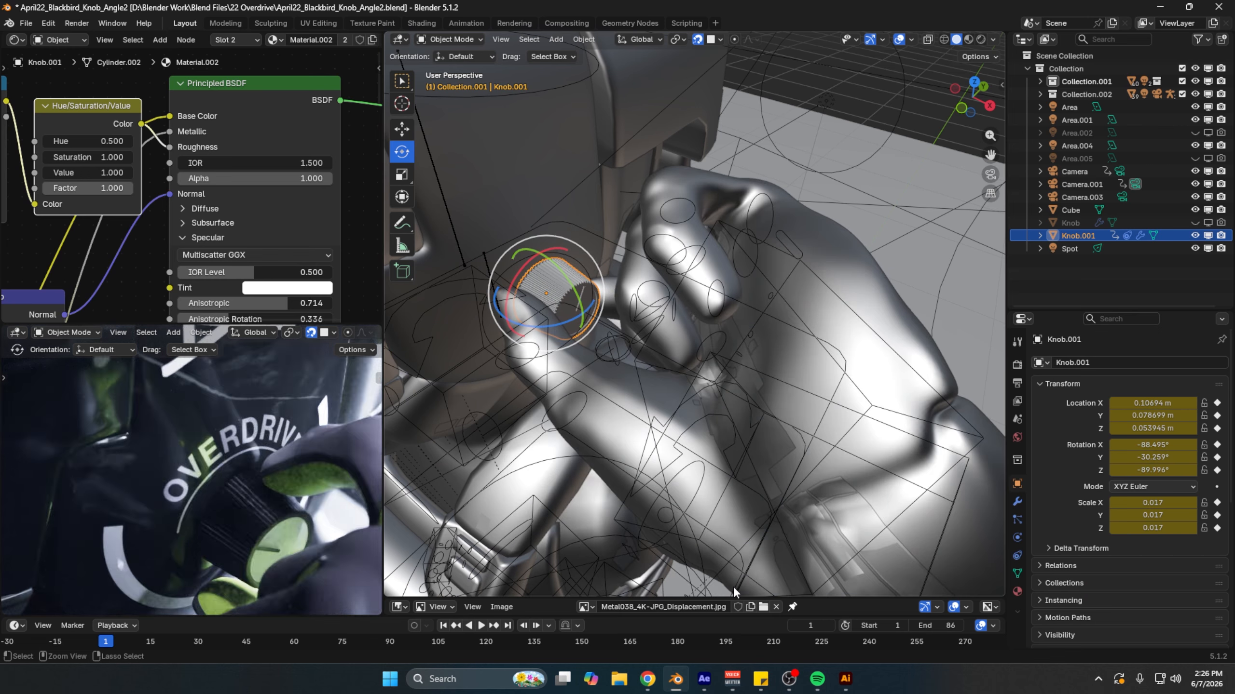
key("KP_0")
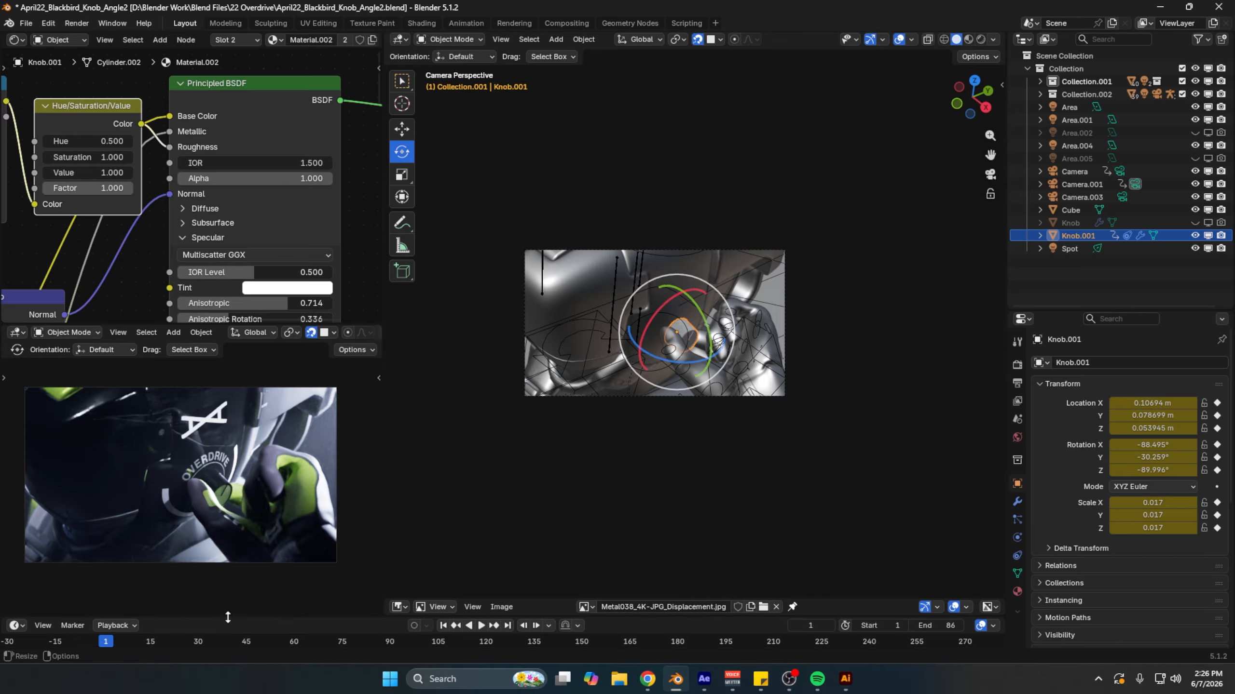
Step: Play the knob-turning animation in the rendered camera view, stop it, and return the playhead to frame 1
left_click_drag(226, 618, 248, 548)
left_click_drag(187, 617, 188, 618)
key("space")
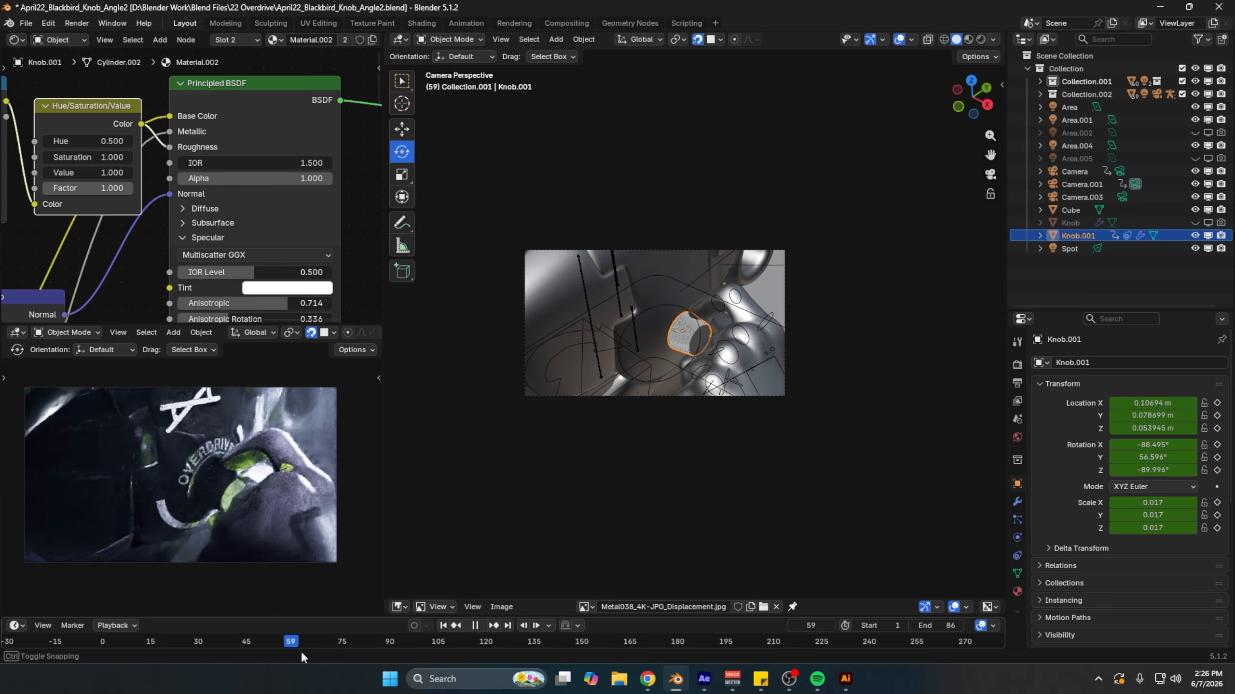
key("space")
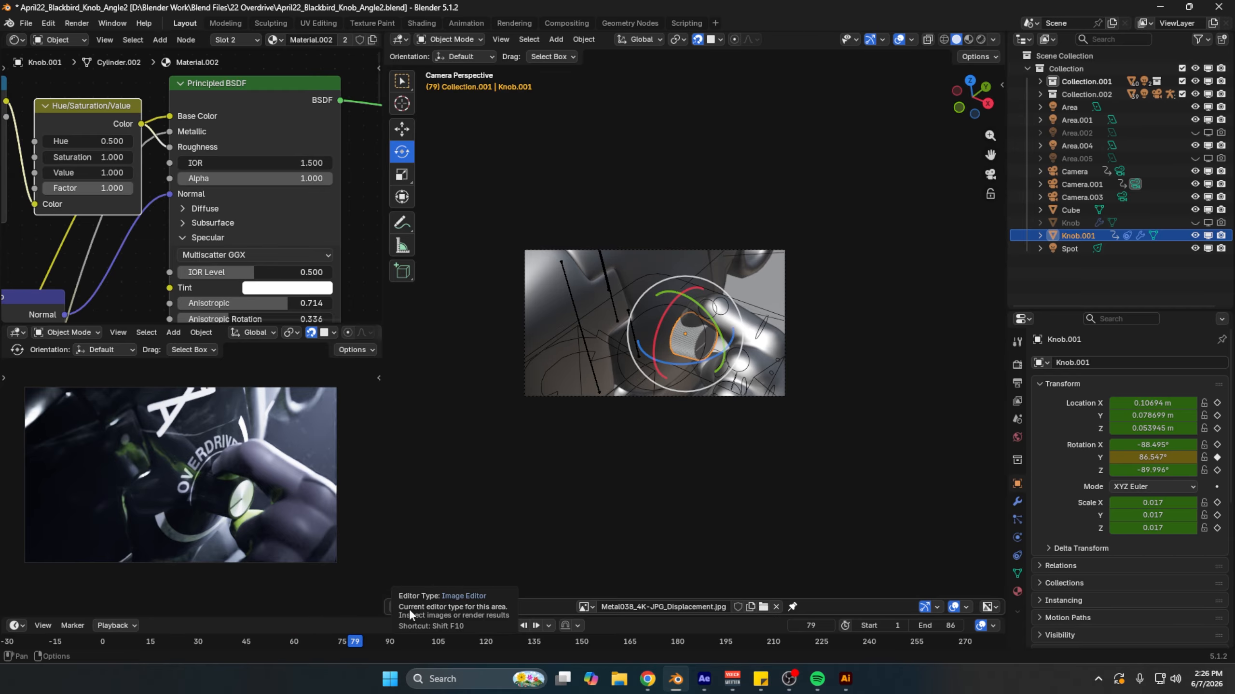
left_click_drag(114, 640, 238, 621)
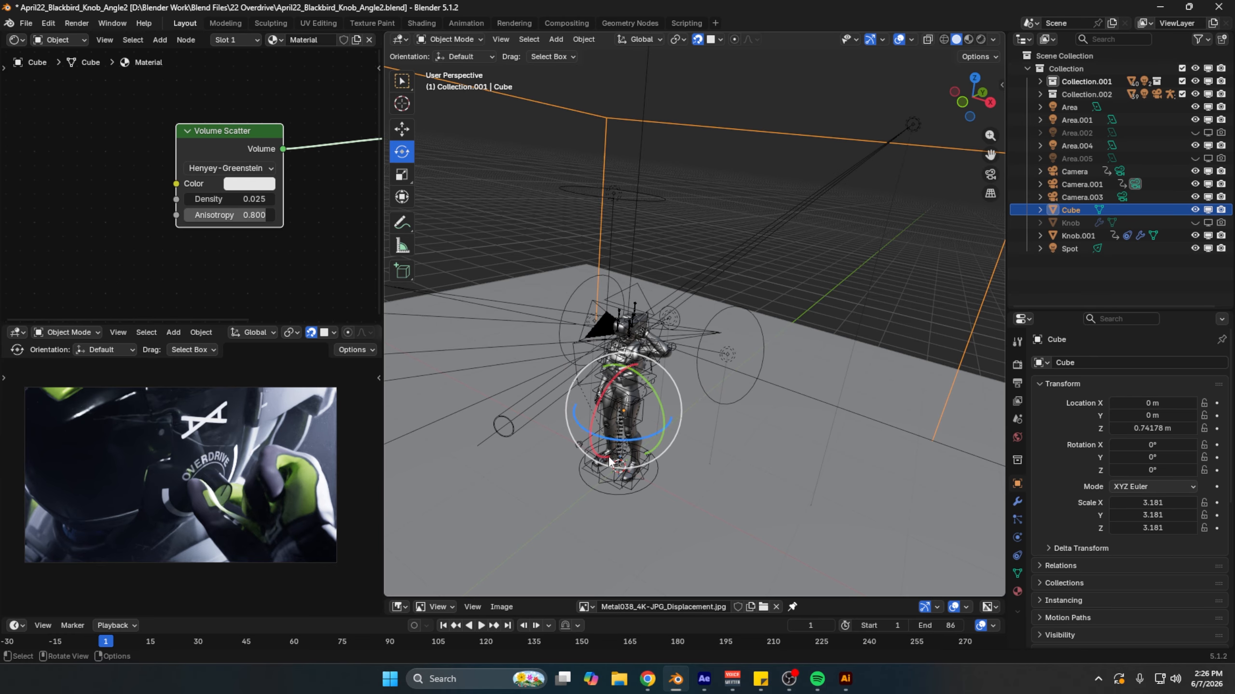
Step: Switch to After Effects and reveal the audio waveform of the second BARELY ALIVE - OVERDRIVE.wav layer in the timeline
key("alt+Tab")
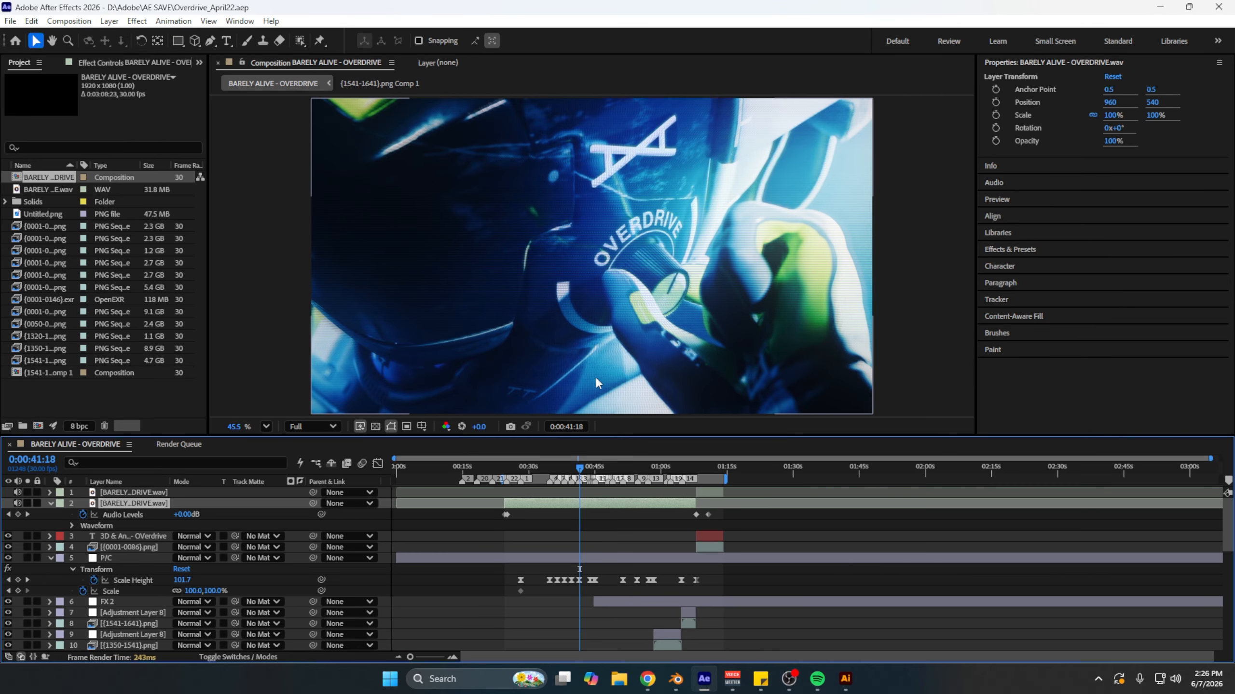
scroll(619, 558, "down", 2)
scroll(620, 558, "up", 2)
key("l")
key("l")
scroll(567, 550, "up", 5, "alt")
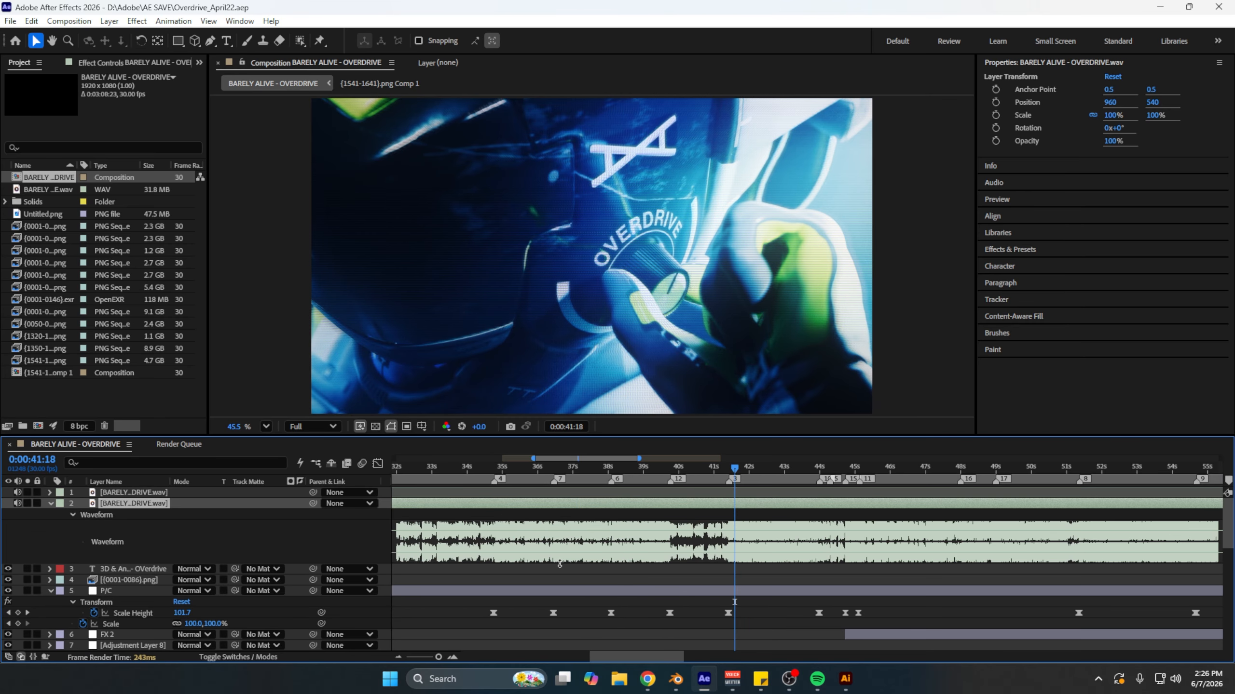
scroll(583, 511, "down", 3, "alt")
Step: Try the Rectified Audio Waveforms display in the composition timeline and restore the standard waveform display
left_click(69, 445)
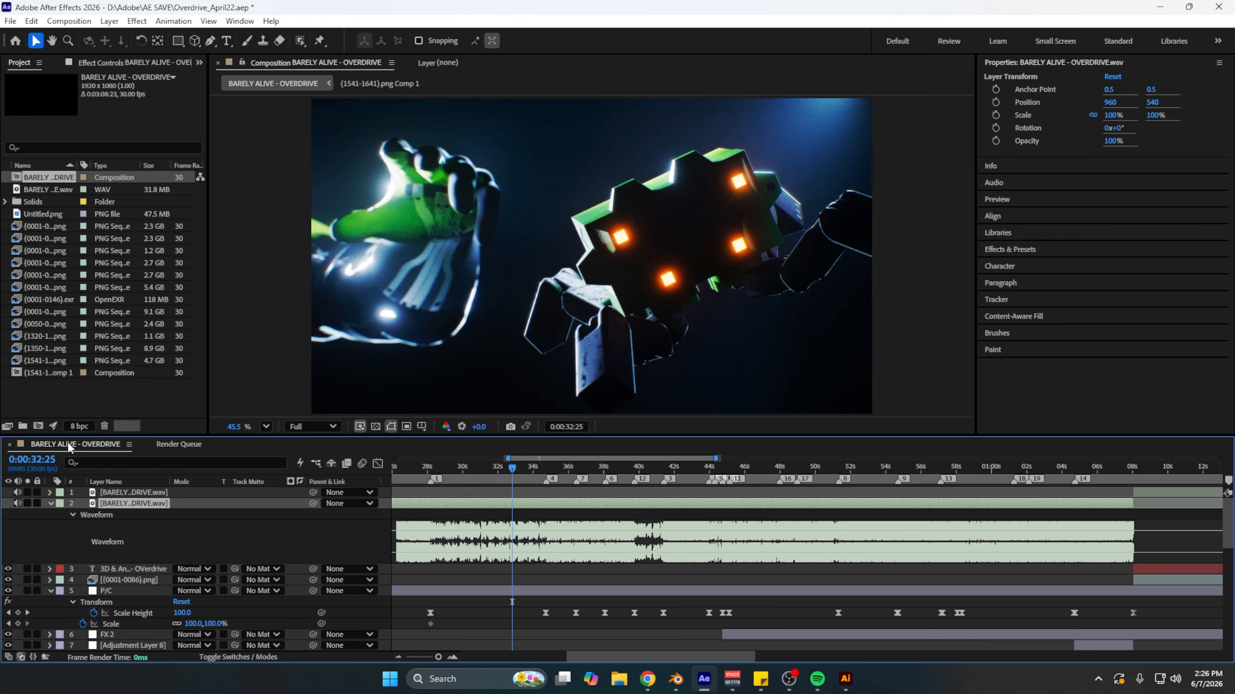
left_click(608, 467)
right_click(480, 508)
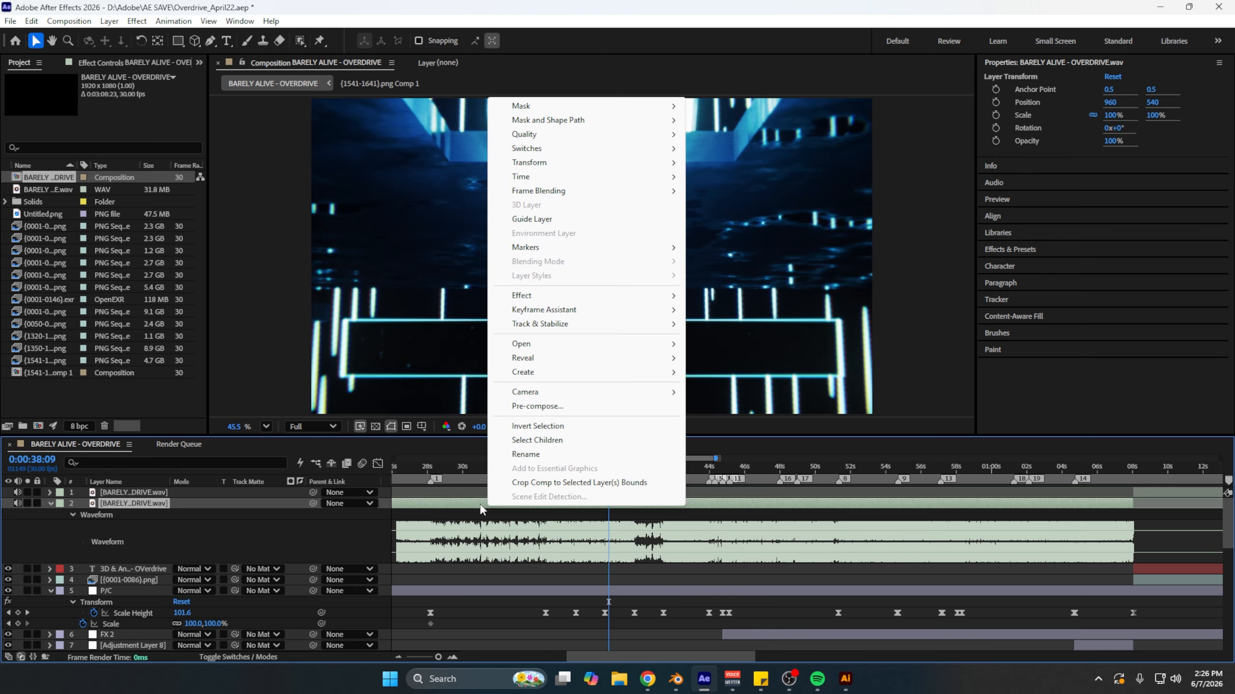
right_click(77, 446)
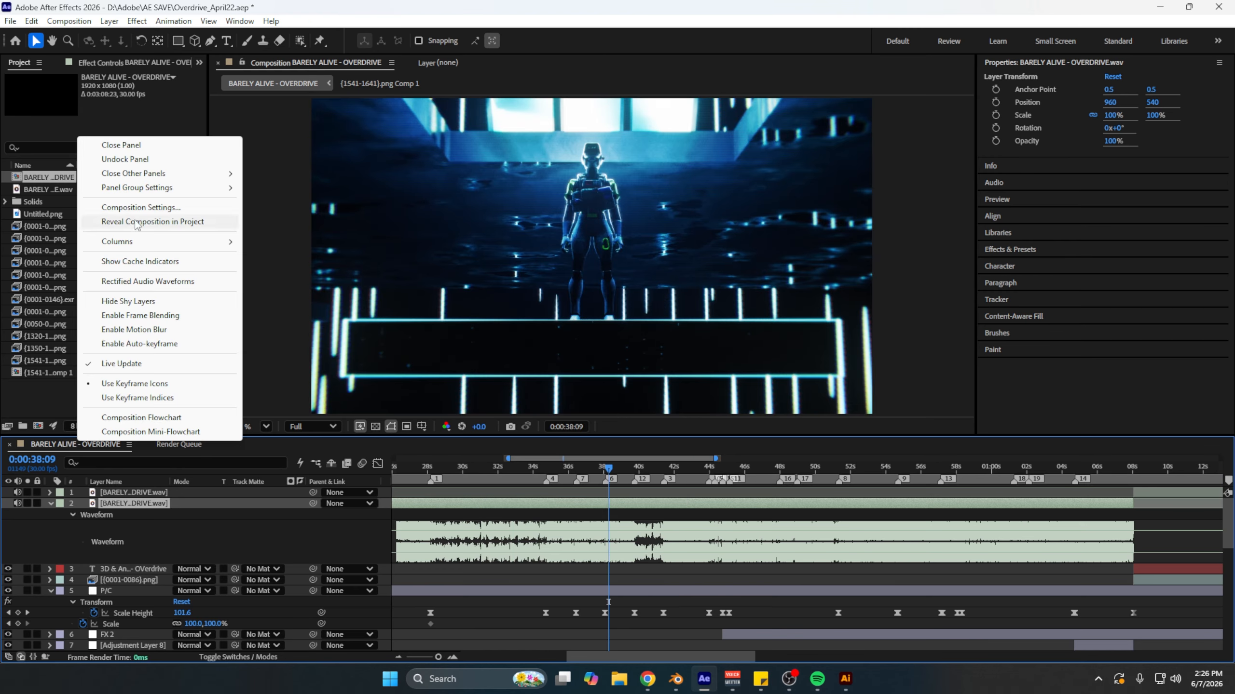
left_click(168, 285)
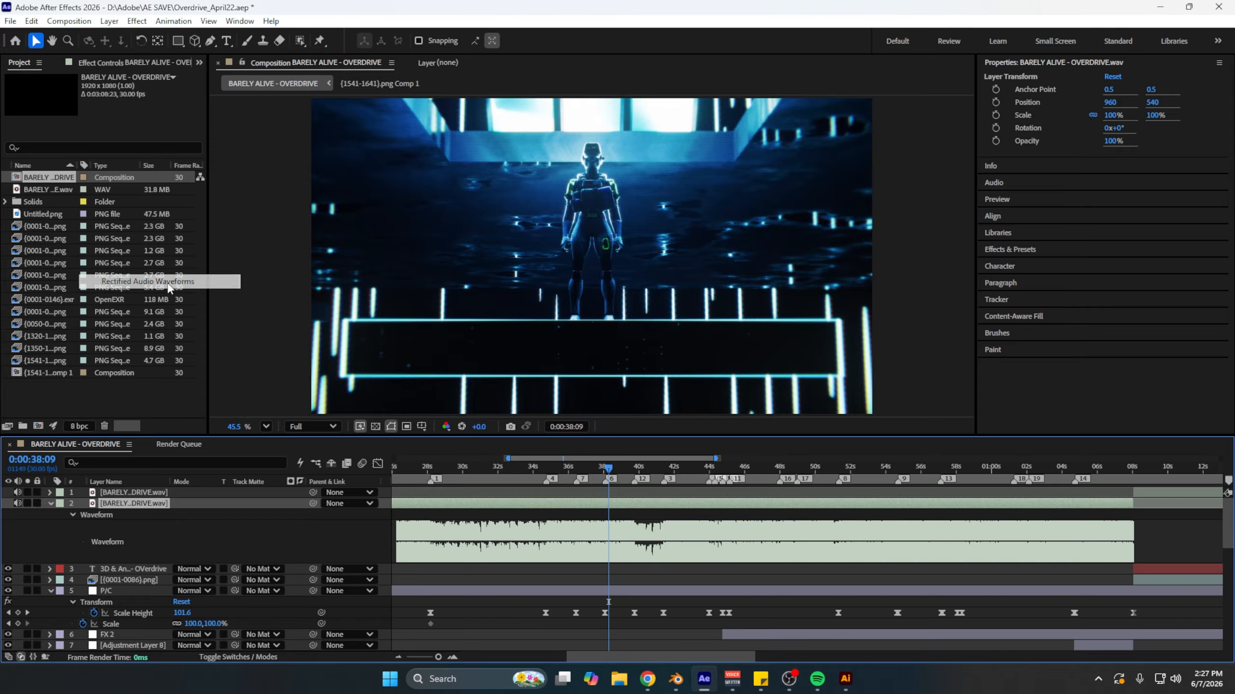
right_click(95, 455)
left_click(155, 284)
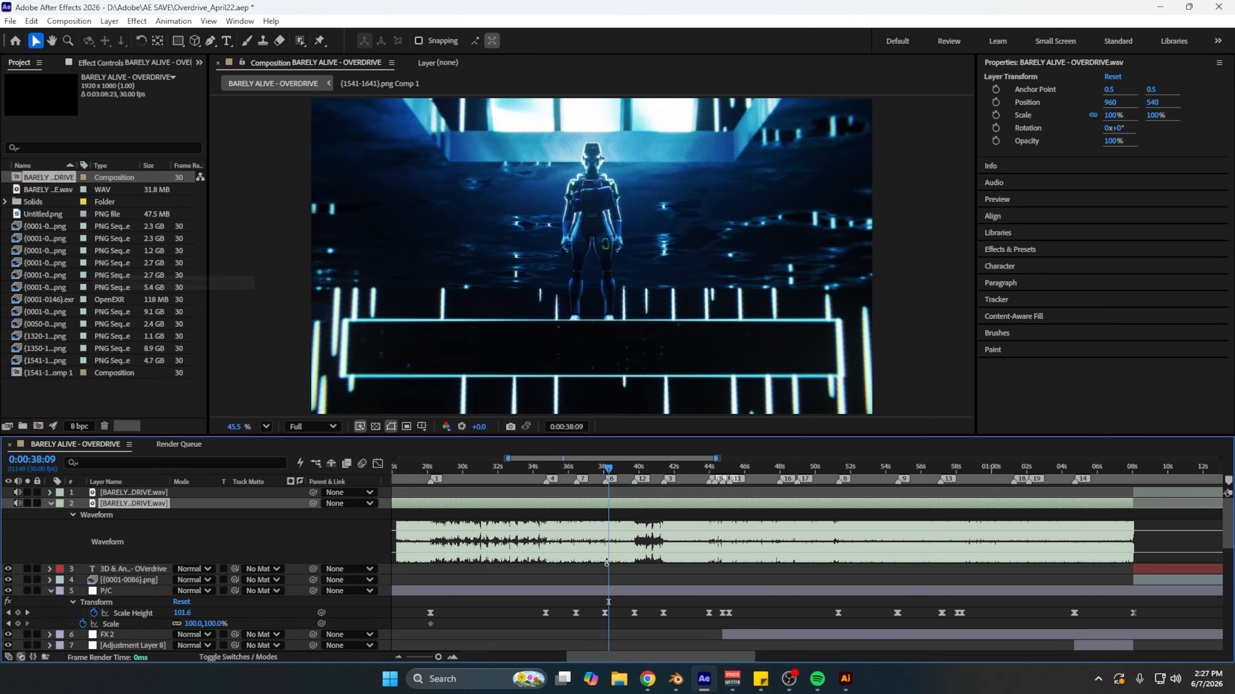
Step: Scrub the composition between about 0:00:32 and 0:00:56 to compare the shots with the audio waveform and markers
scroll(680, 553, "up", 5, "alt")
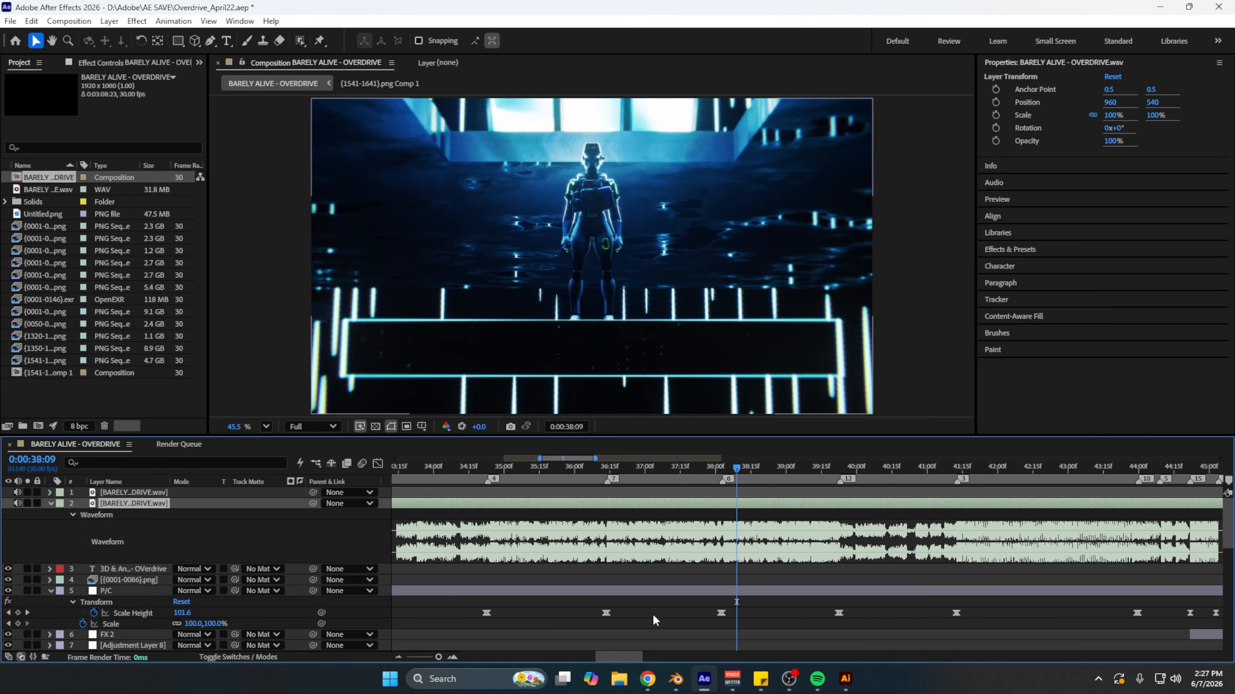
scroll(683, 580, "down", 3, "alt")
left_click_drag(548, 475, 764, 470)
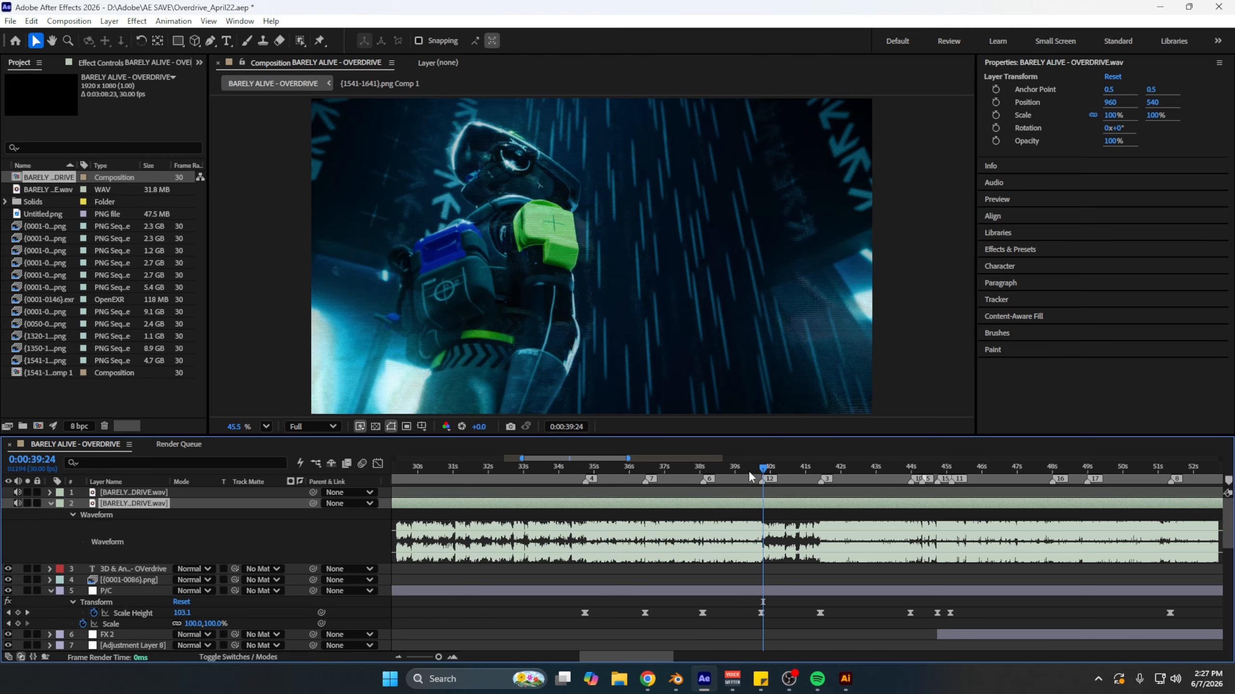
scroll(587, 526, "down", 2, "alt")
left_click_drag(679, 468, 695, 471)
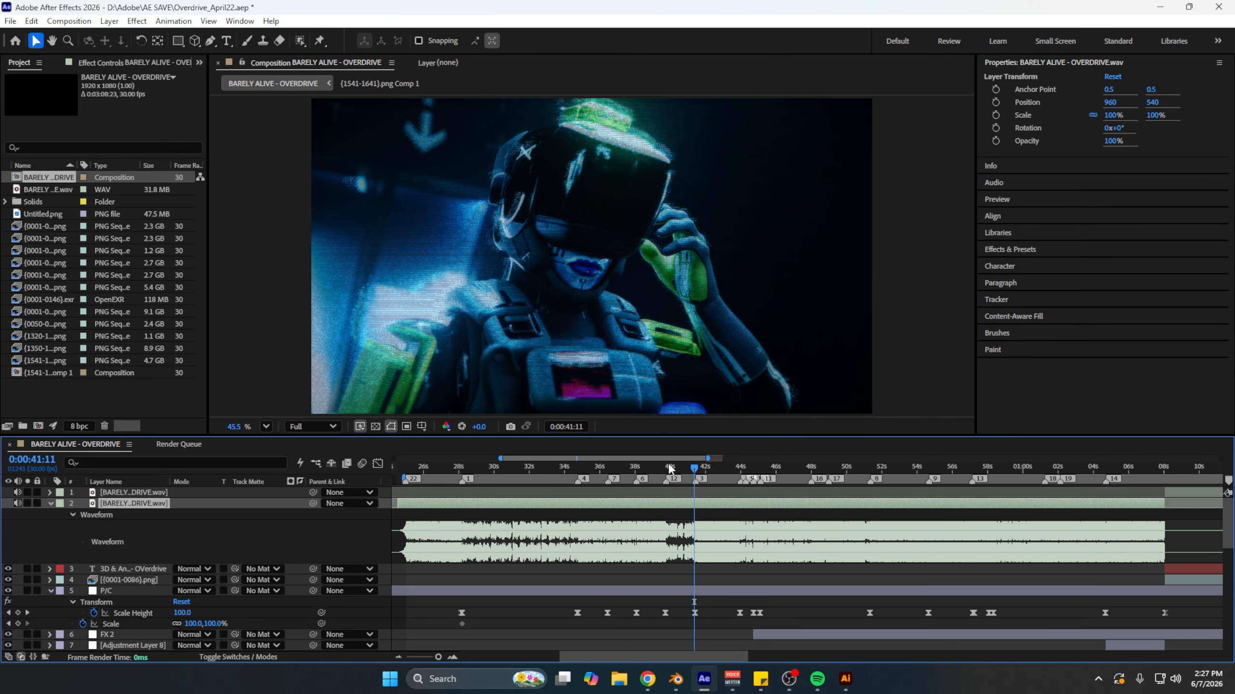
left_click_drag(572, 473, 954, 541)
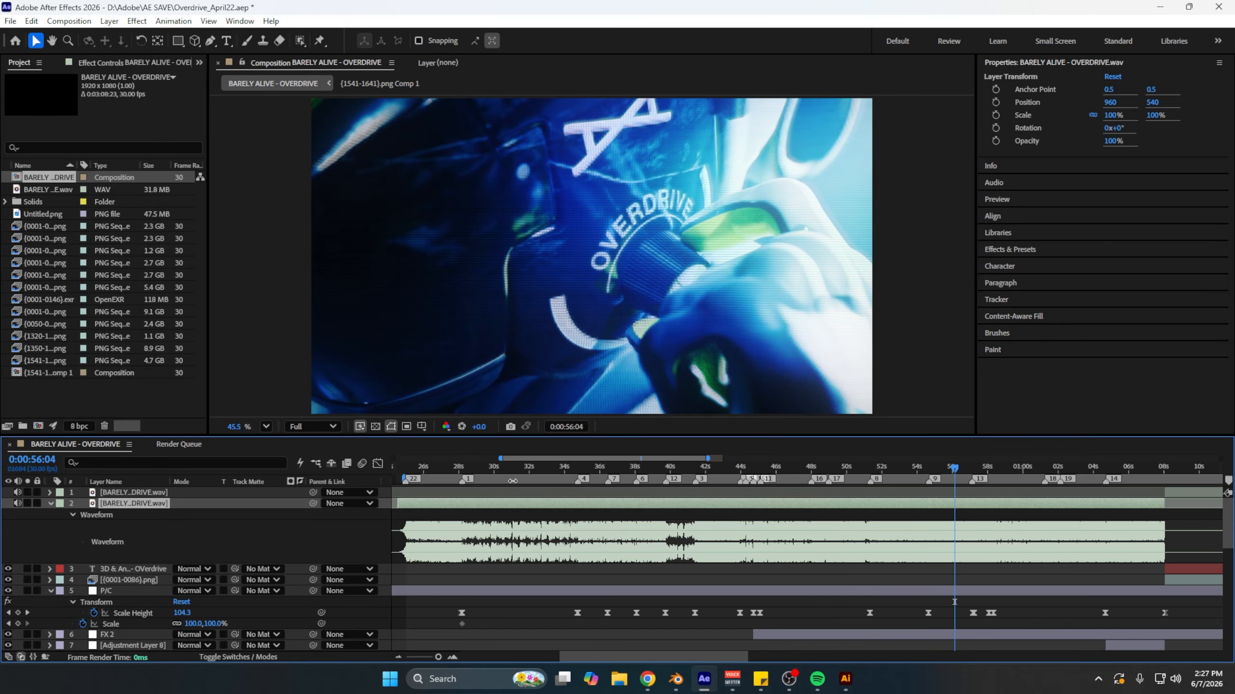
left_click_drag(512, 474, 542, 480)
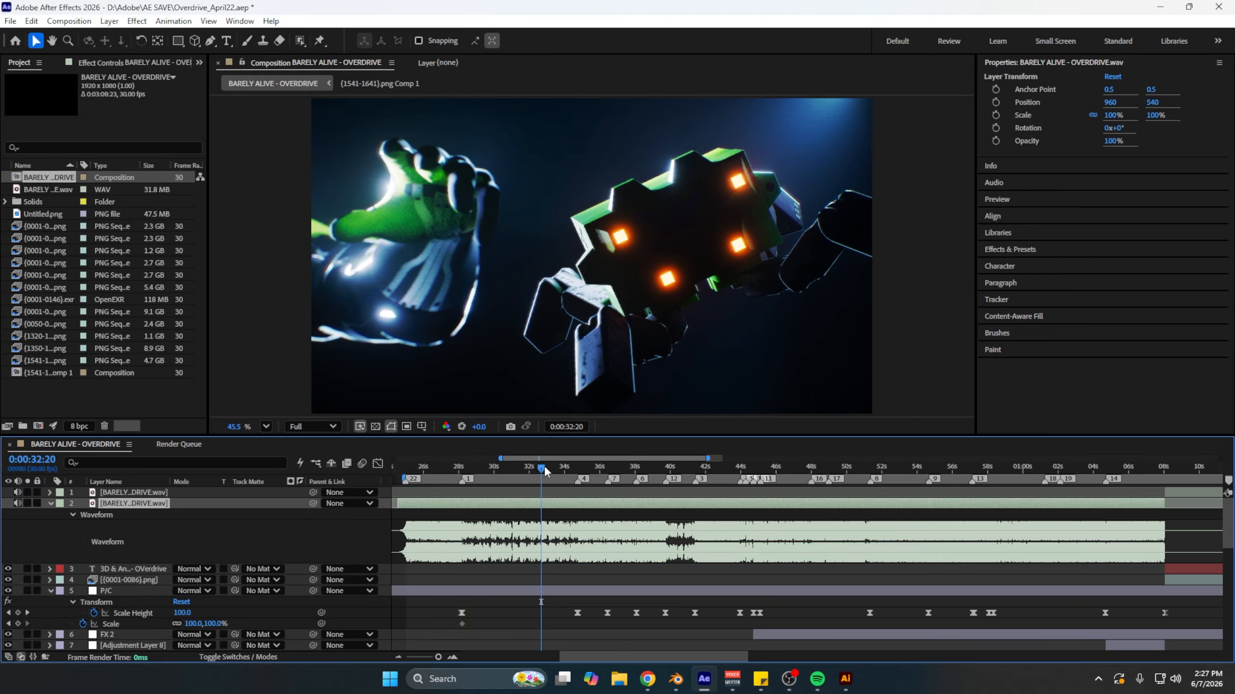
left_click(598, 467)
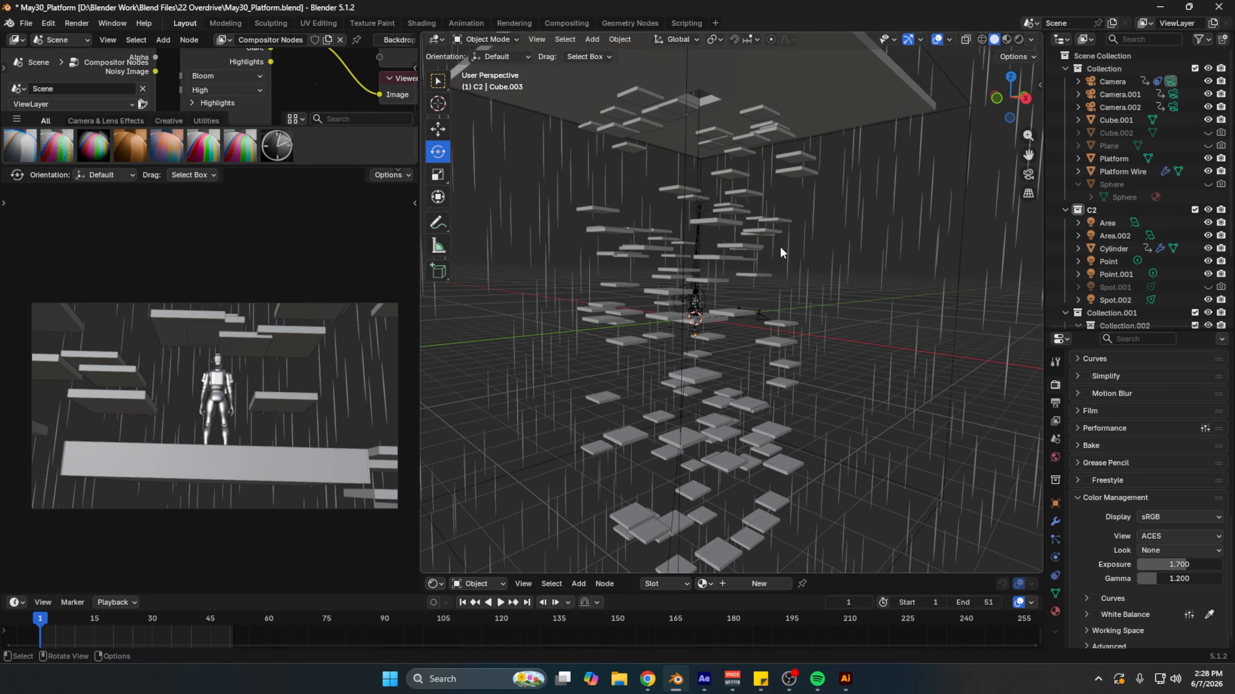
Step: In May30_Platform.blend, hide the floating platform blocks around the character, and undo the hiding of the Cylinder streaks
middle_click_drag(679, 380, 743, 411)
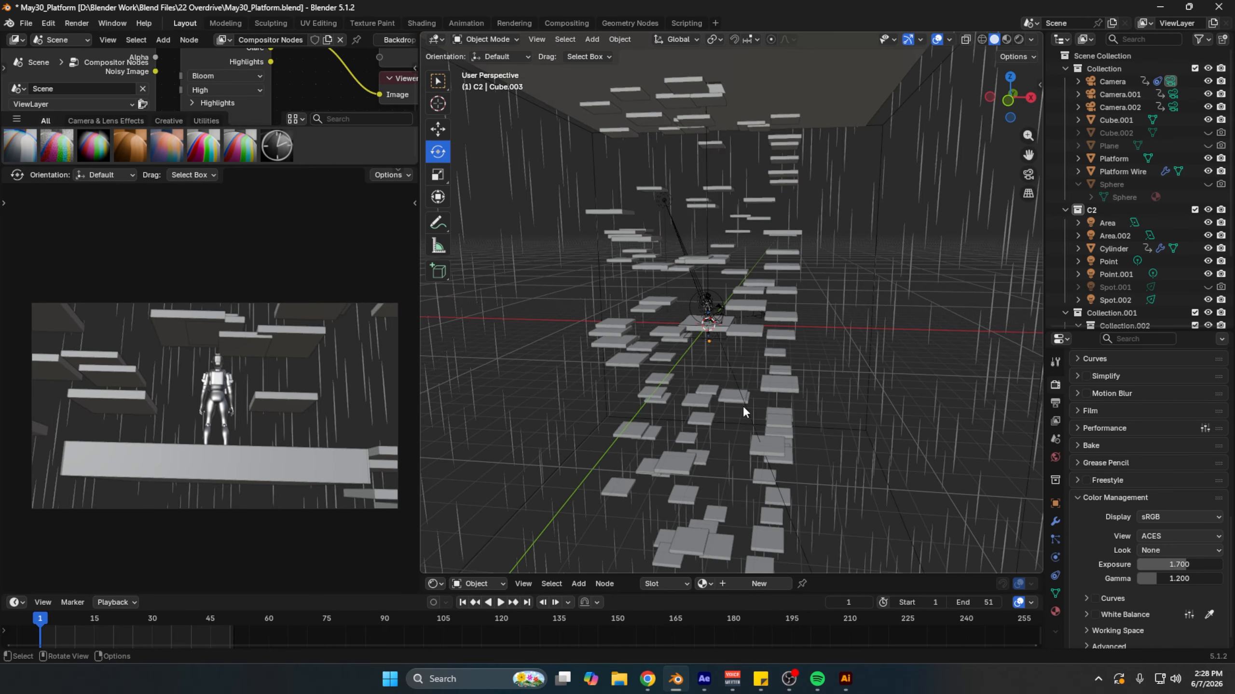
middle_click_drag(792, 323, 841, 279)
key("a")
left_click(884, 315)
key("h")
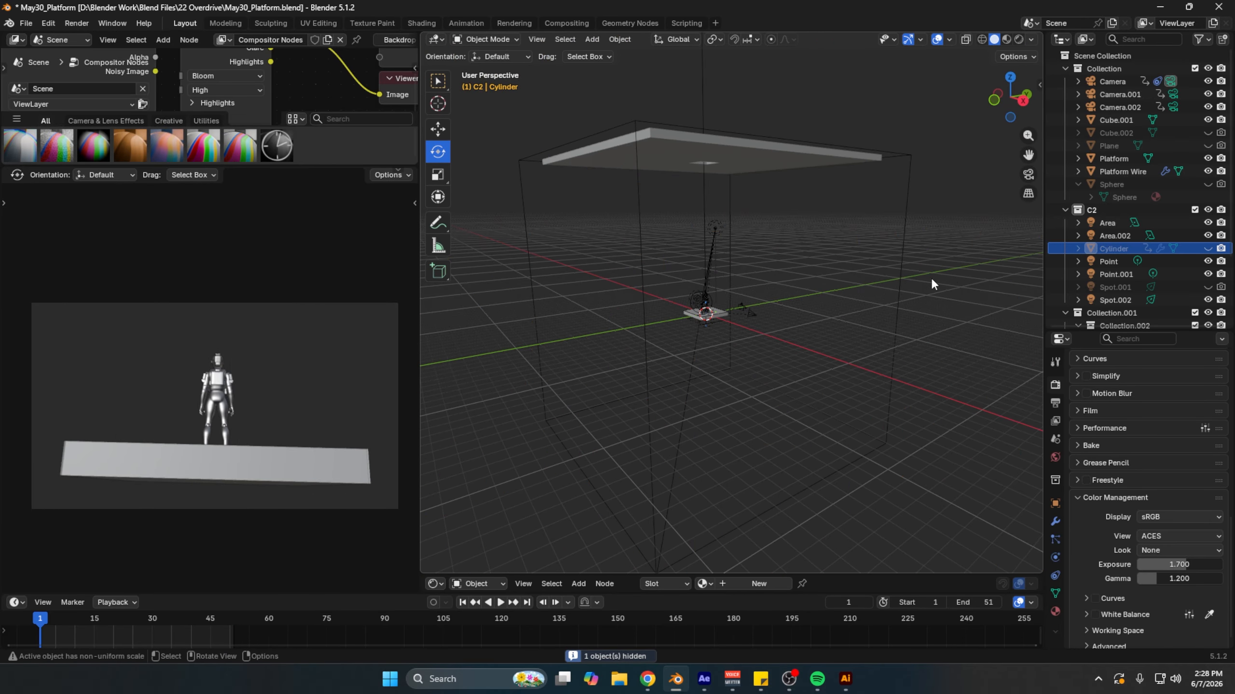
key("ctrl+z")
Step: Set the camera preview to Rendered shading and deselect the Cylinder streaks
scroll(791, 303, "down", 9)
middle_click_drag(636, 397, 675, 401)
key("z")
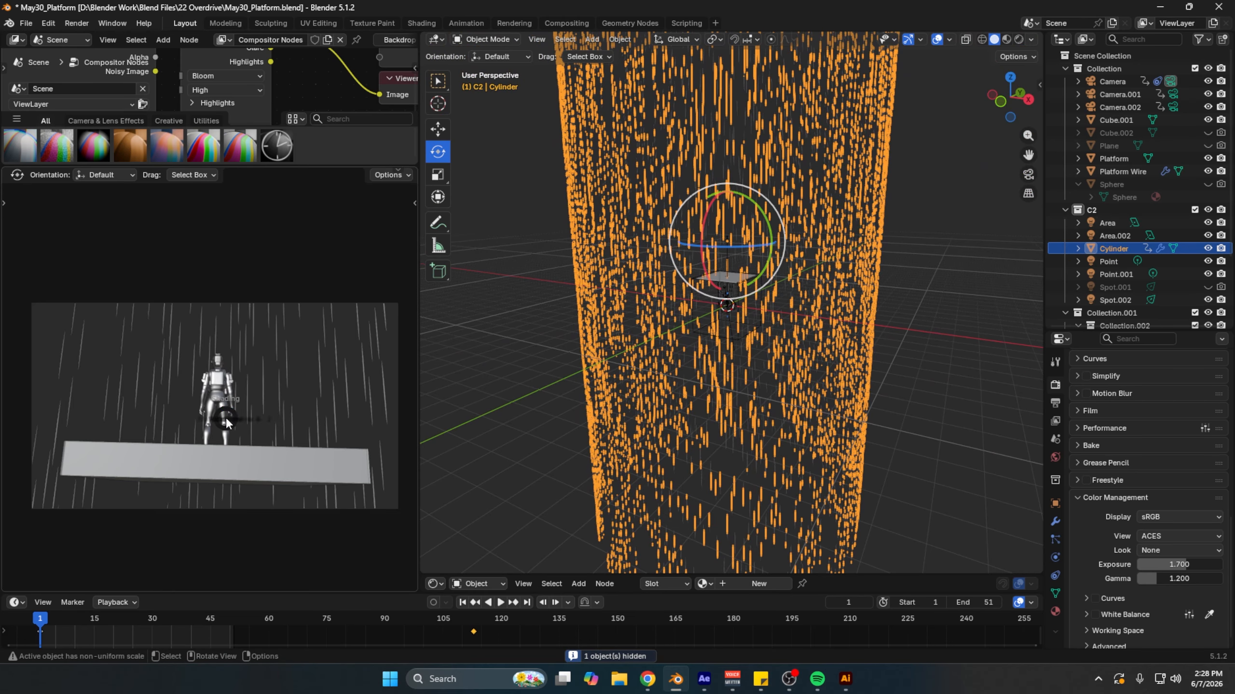
left_click(253, 329)
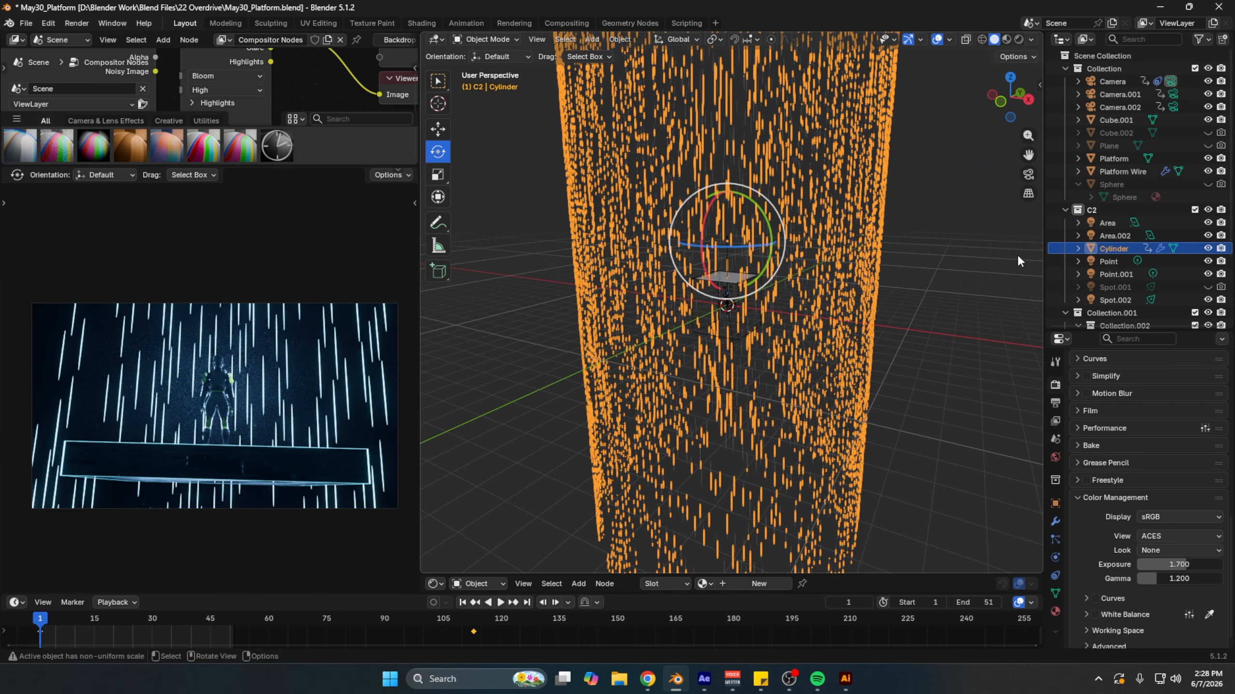
scroll(1125, 278, "down", 3)
scroll(1125, 278, "up", 2)
left_click(866, 205)
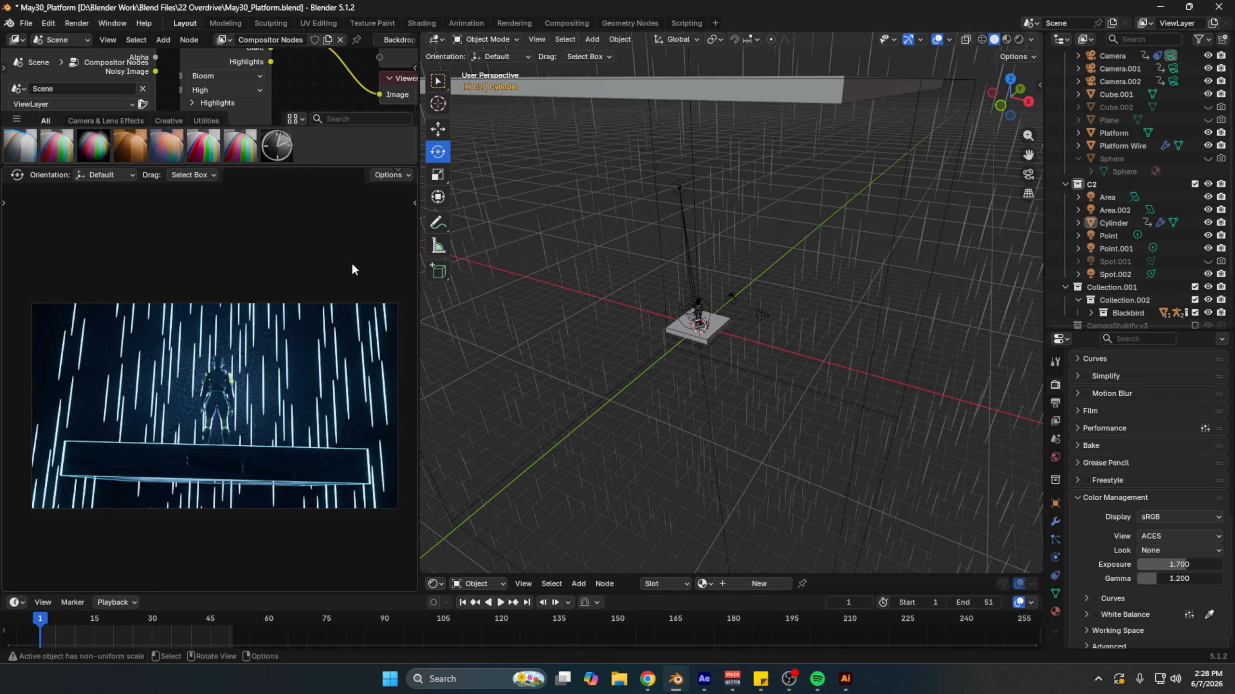
Step: Unhide and select the Sphere object used as the streak instance, and examine its stretched shape up close
scroll(854, 270, "down", 4)
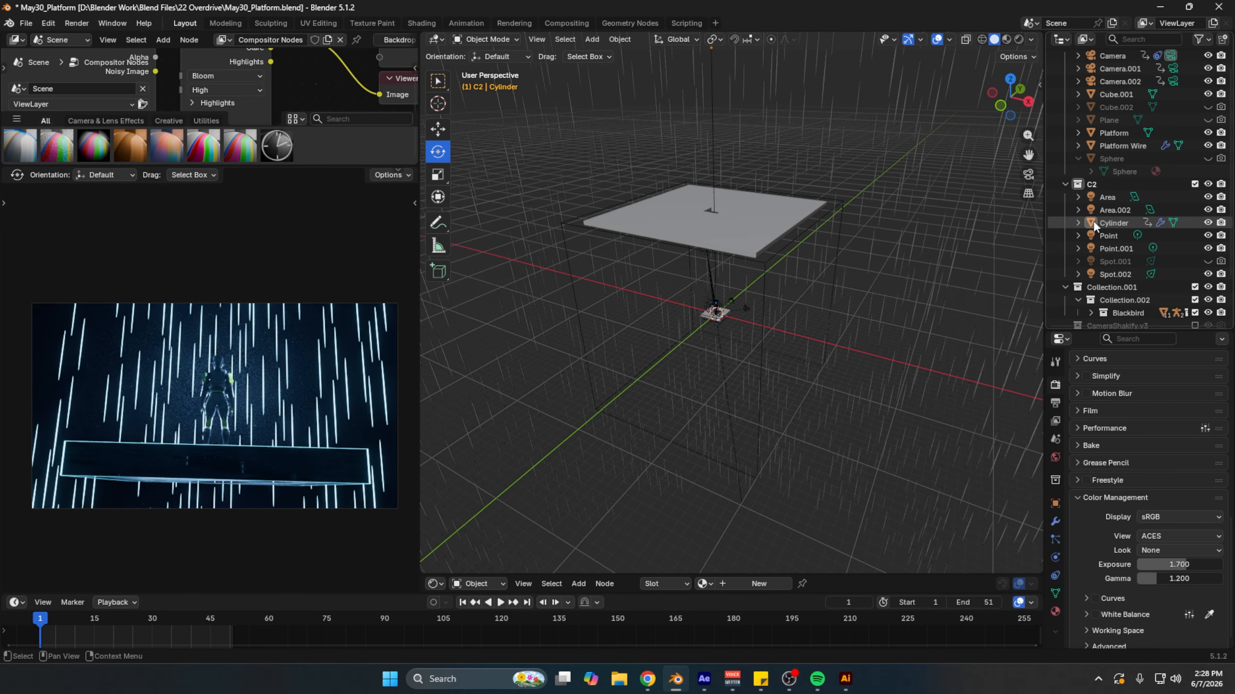
left_click(1105, 223)
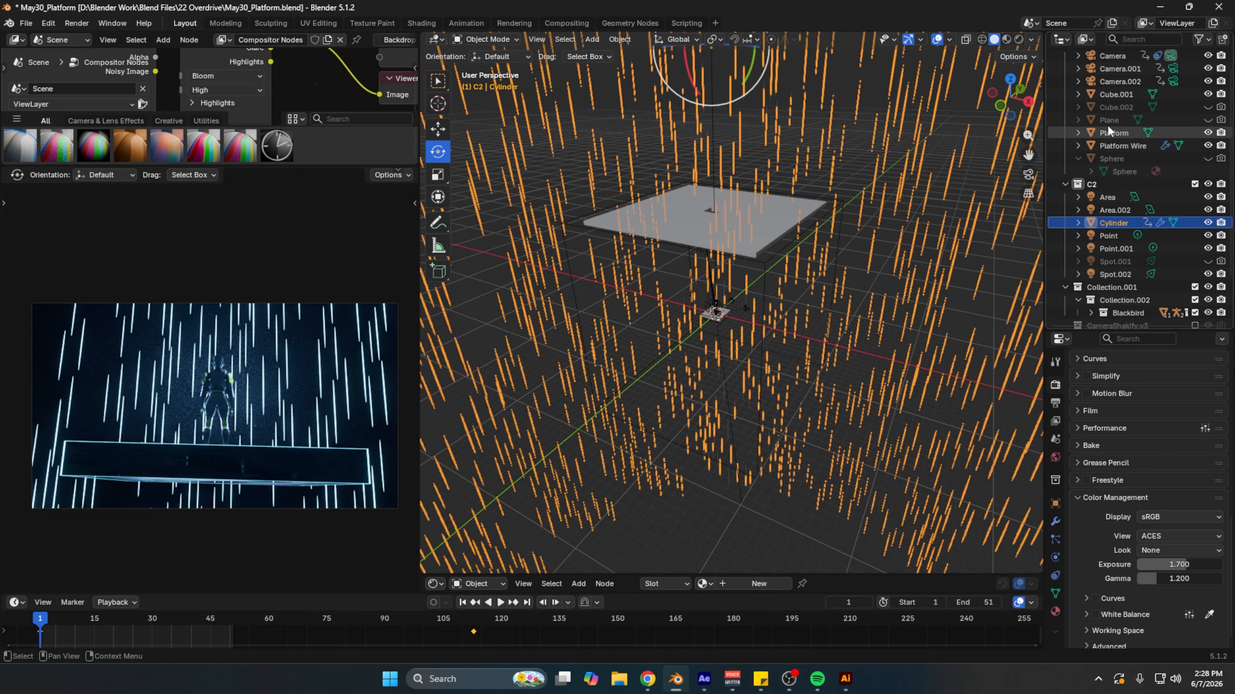
left_click(1111, 158)
mouse_move(758, 307)
middle_mouse_down()
mouse_move(608, 292)
mouse_move(737, 369)
mouse_move(695, 372)
mouse_move(790, 359)
mouse_move(681, 363)
mouse_move(734, 364)
mouse_move(782, 319)
middle_mouse_up()
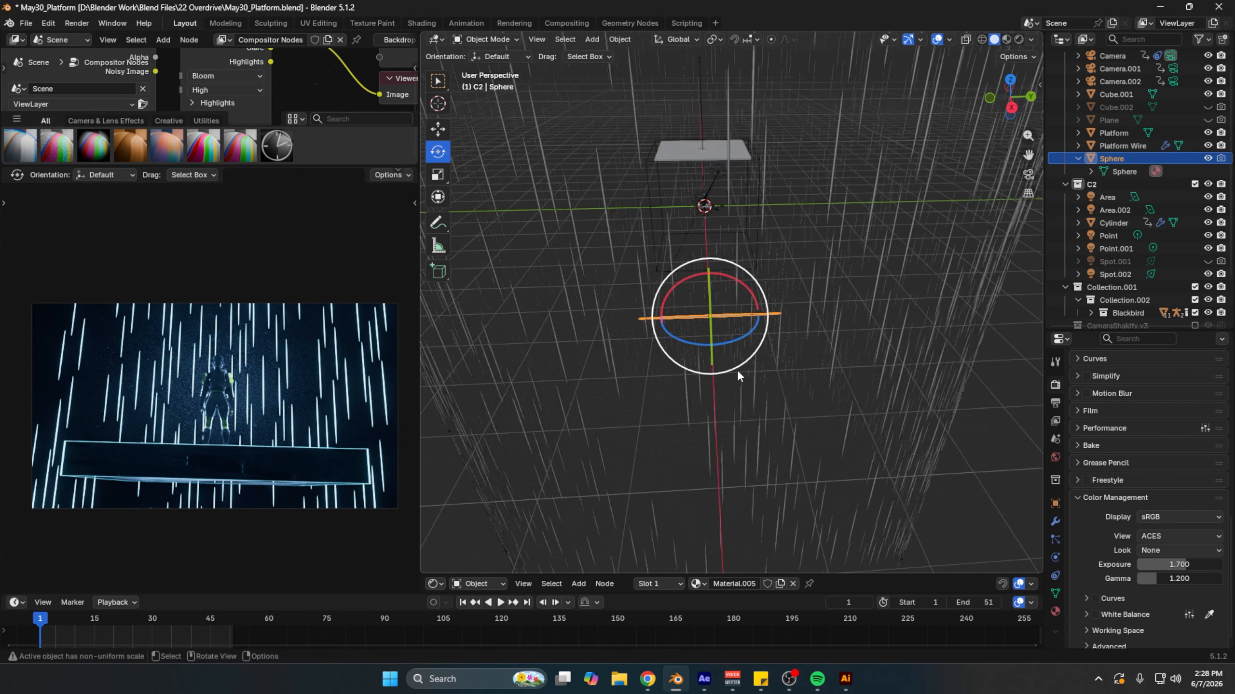
scroll(756, 327, "down", 3)
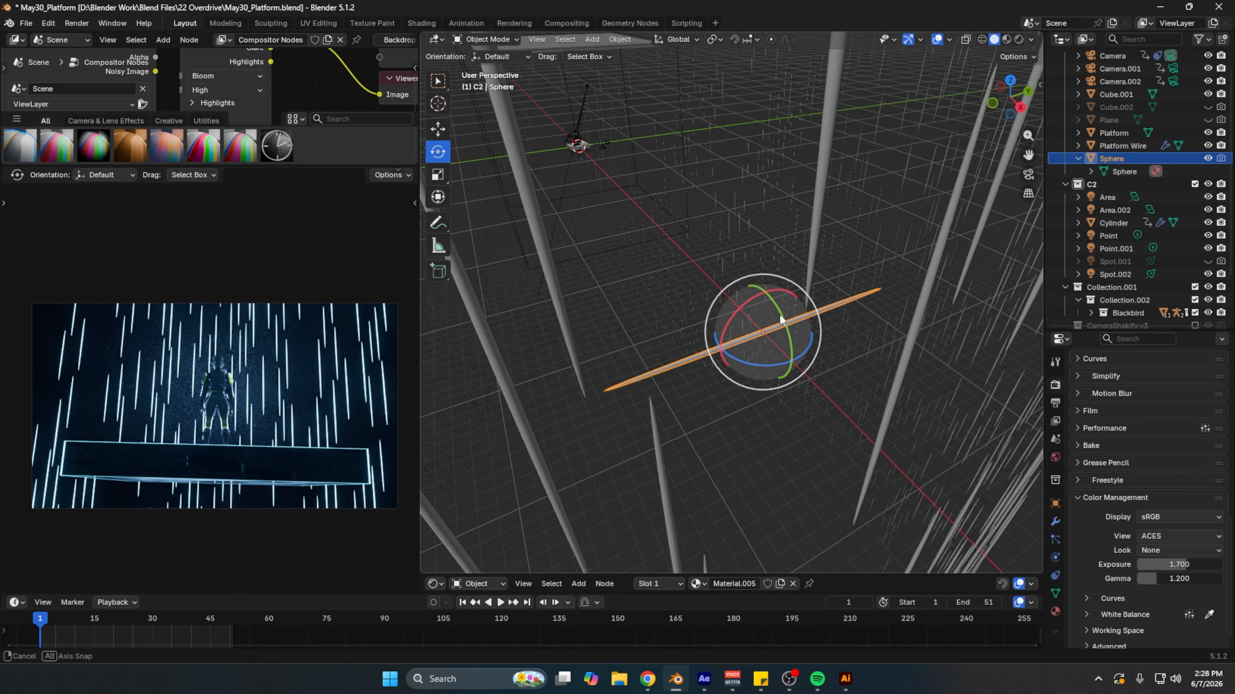
Step: Select the Cylinder, open its modifiers, and turn off viewport display for ParticleSystem and Wireframe to expose the base mesh
left_click(828, 158)
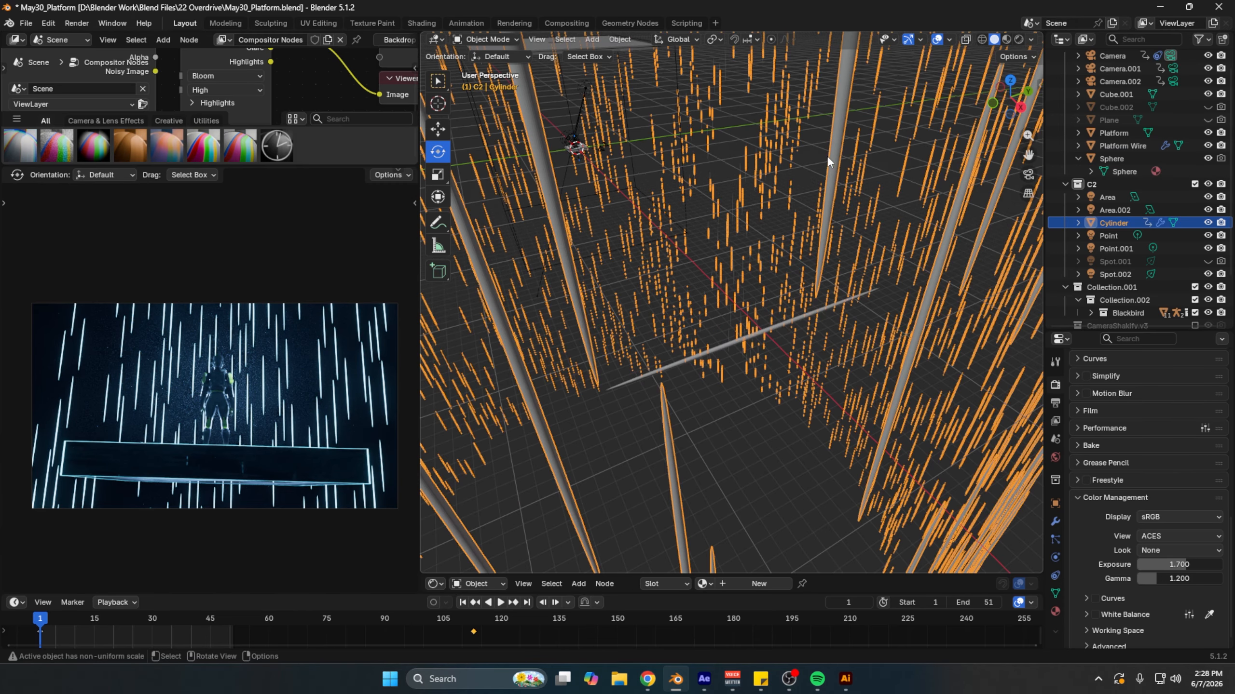
left_click(1055, 521)
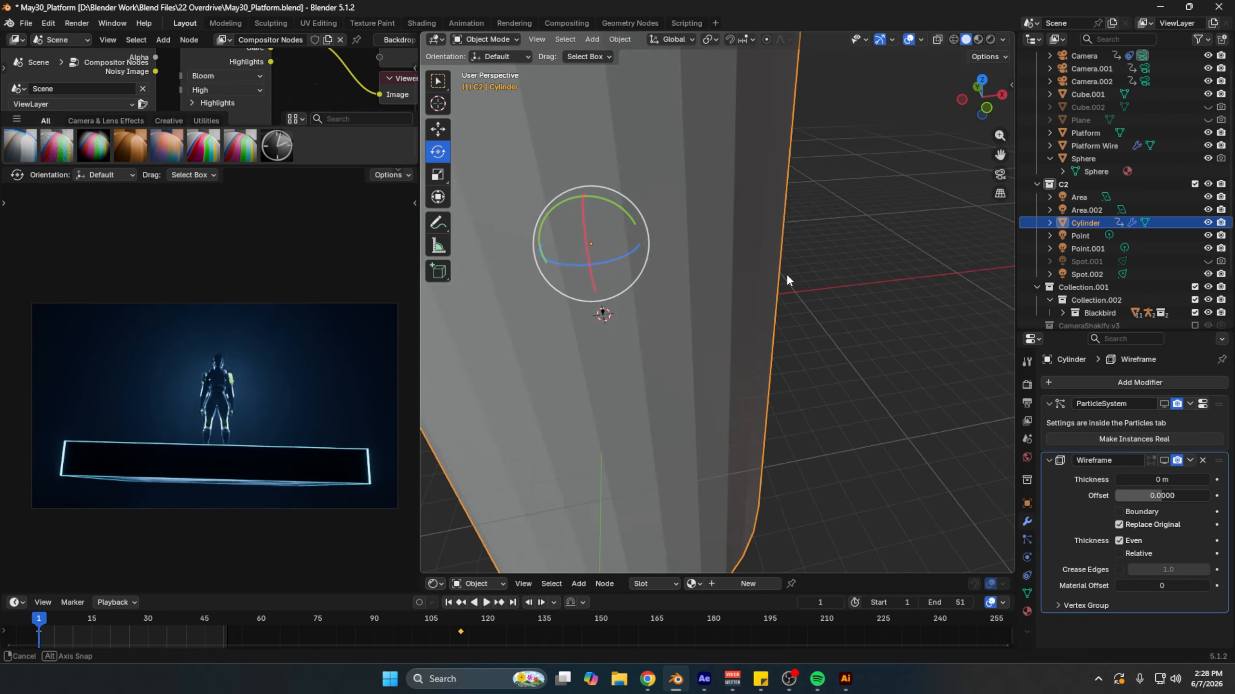
scroll(786, 274, "down", 3)
middle_click_drag(786, 274, 797, 263)
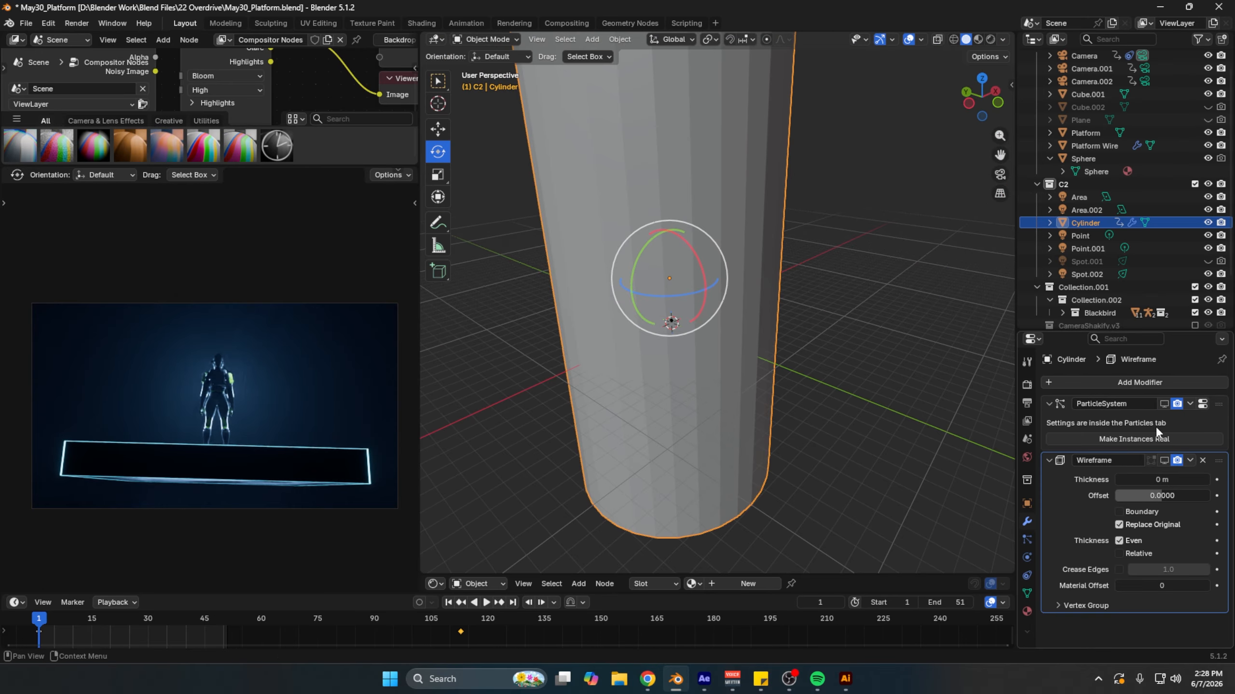
Step: Turn on viewport display for the Cylinder's ParticleSystem and Wireframe modifiers
left_click(1164, 403)
scroll(749, 328, "up", 3)
middle_click_drag(750, 328, 776, 329)
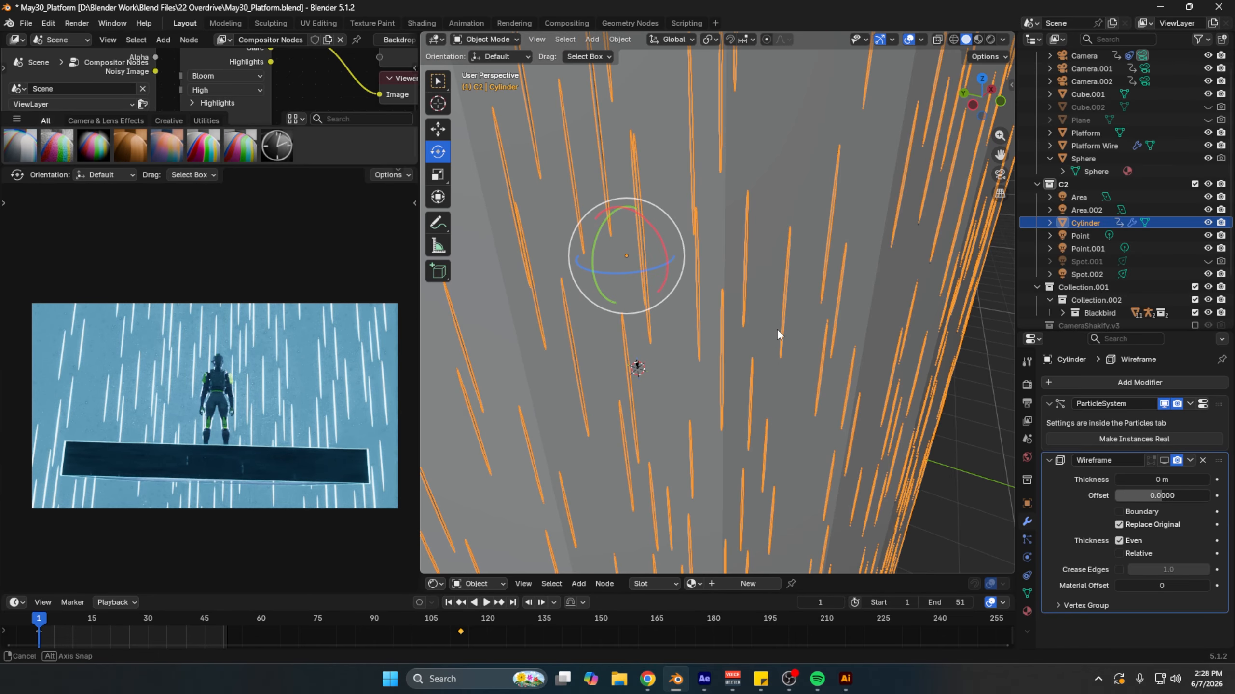
left_click(1164, 460)
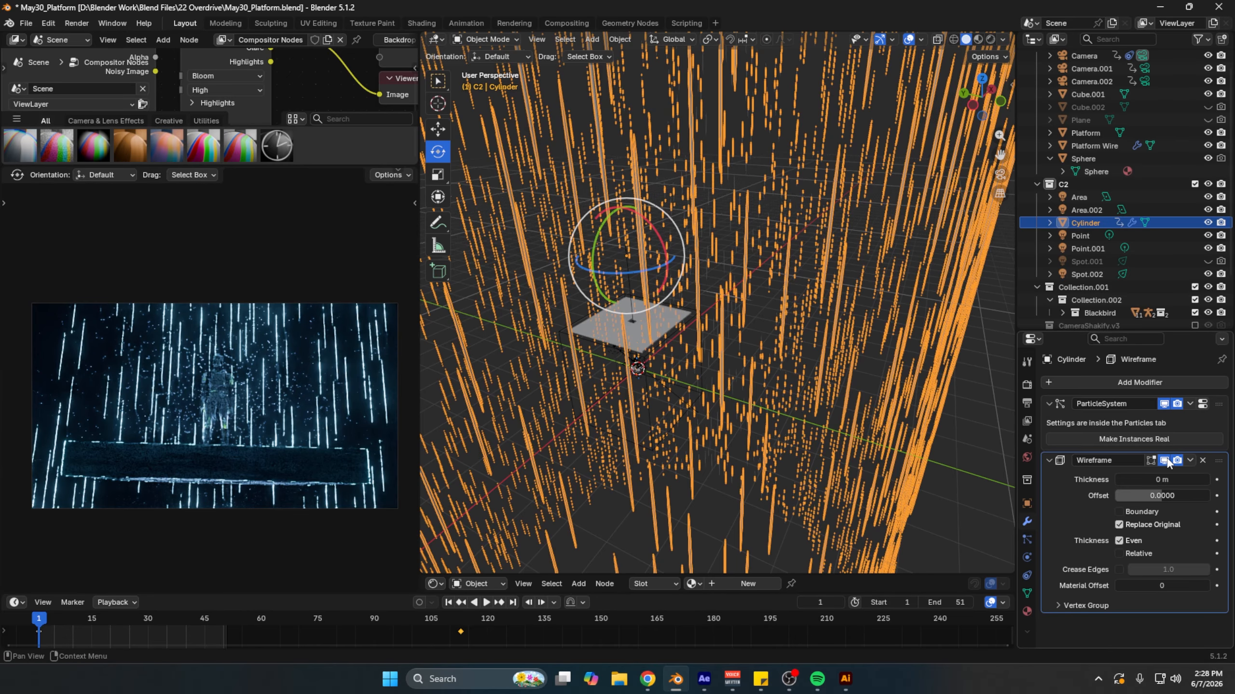
Step: Examine the Cylinder's streaks from several angles, scrub the animation forward, and return to frame 1
middle_click_drag(778, 350, 797, 349)
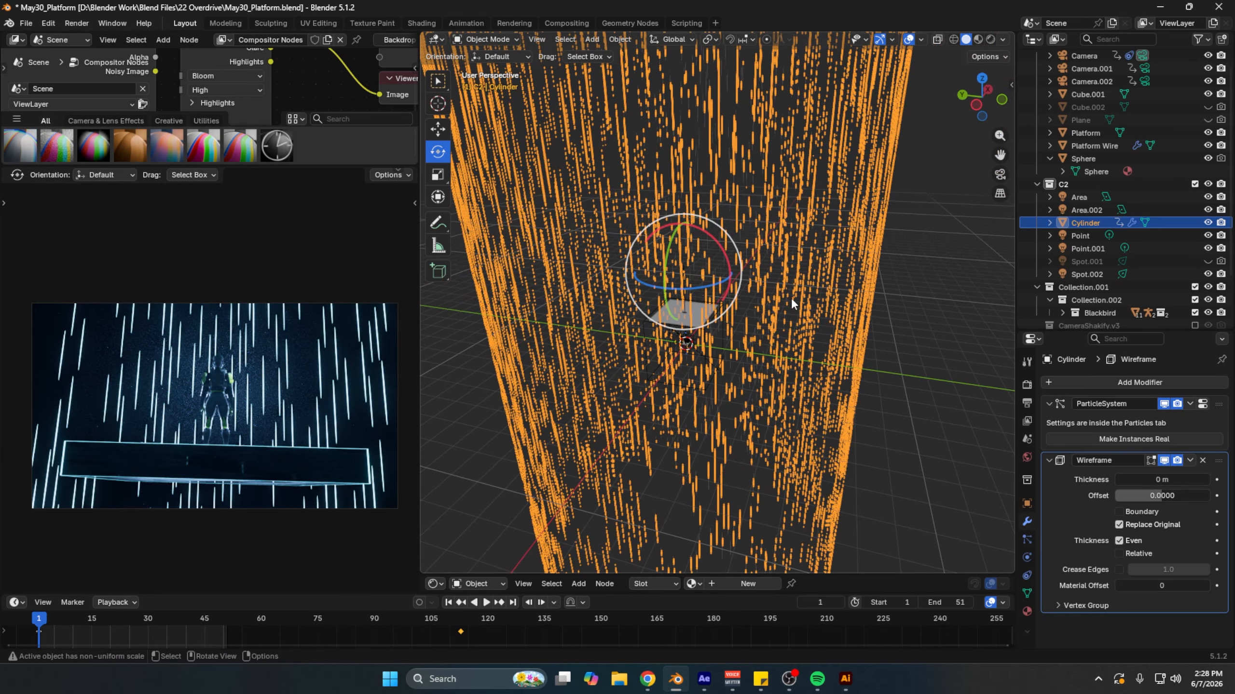
mouse_move(809, 301)
middle_mouse_down()
mouse_move(616, 296)
mouse_move(687, 303)
middle_mouse_up()
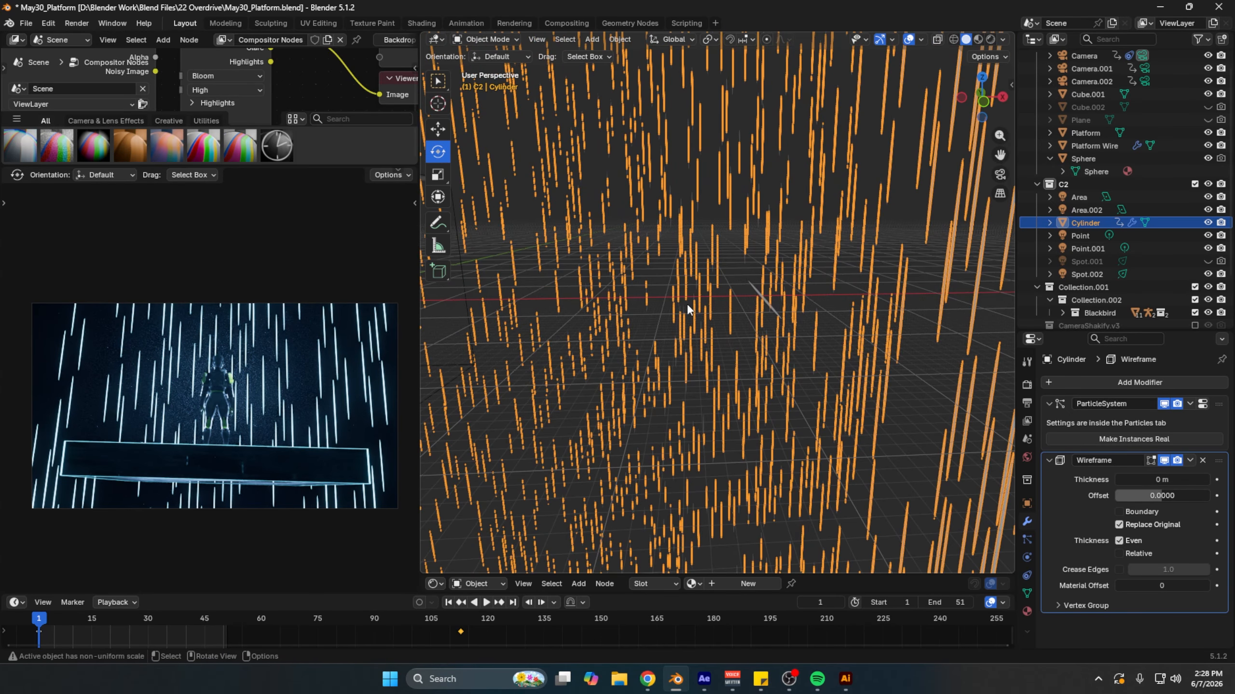
scroll(647, 395, "down", 3)
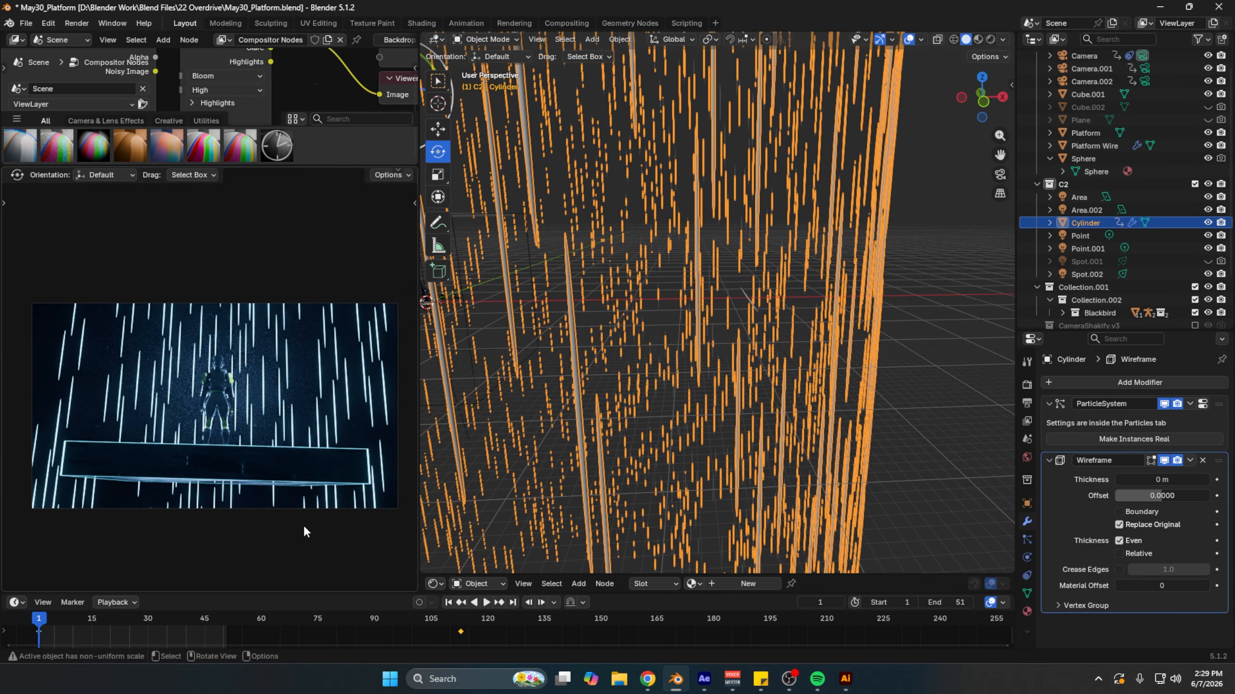
scroll(636, 431, "down", 4)
left_click_drag(83, 627, 321, 625)
key("shift+Left")
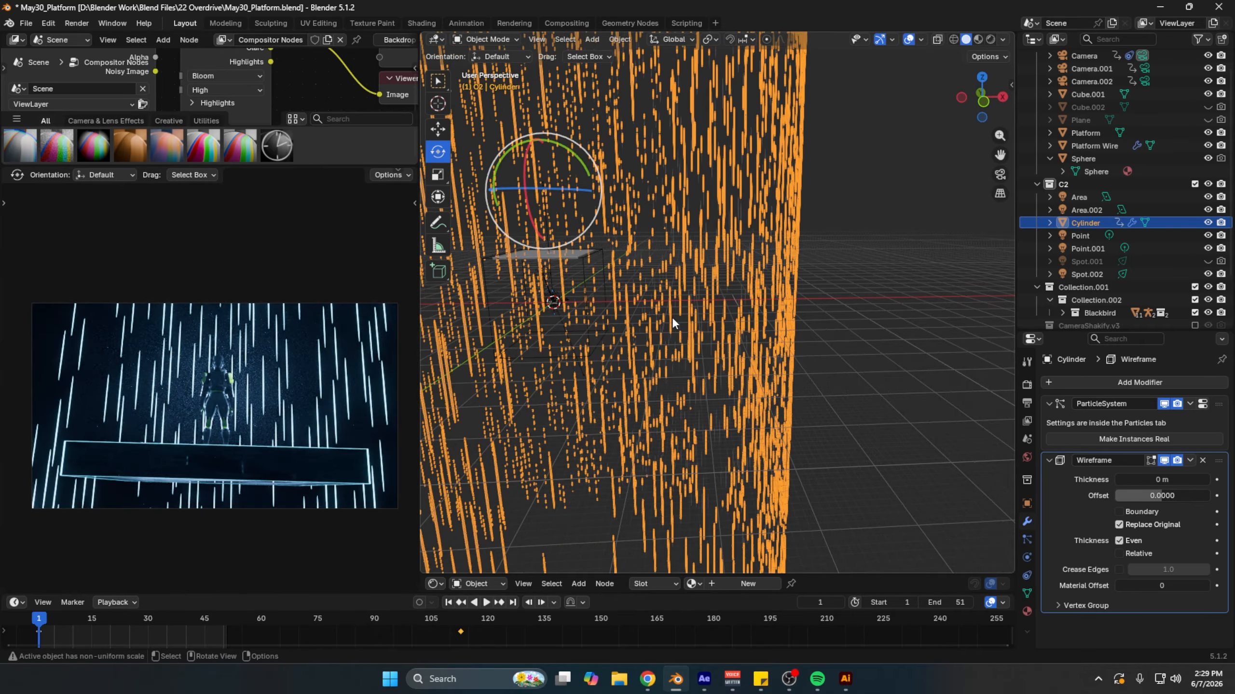
scroll(588, 292, "up", 4)
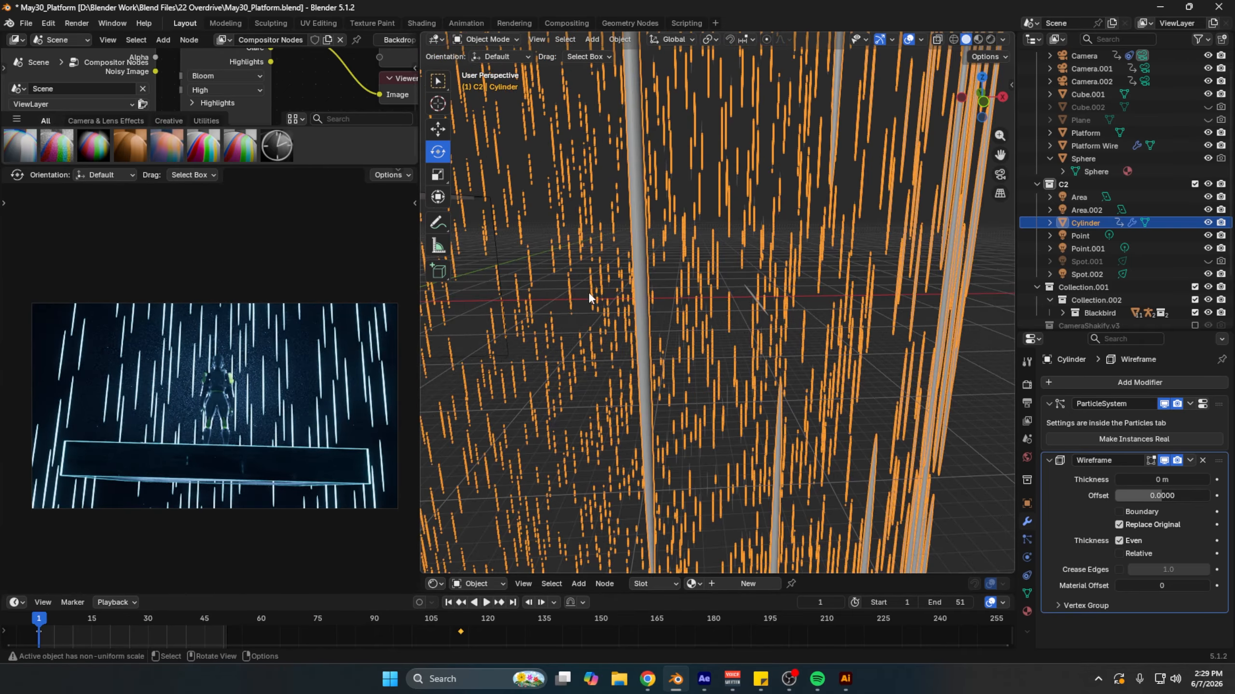
Step: Try scaling the Platform horizontally with its Z height locked
middle_click_drag(581, 337, 719, 319)
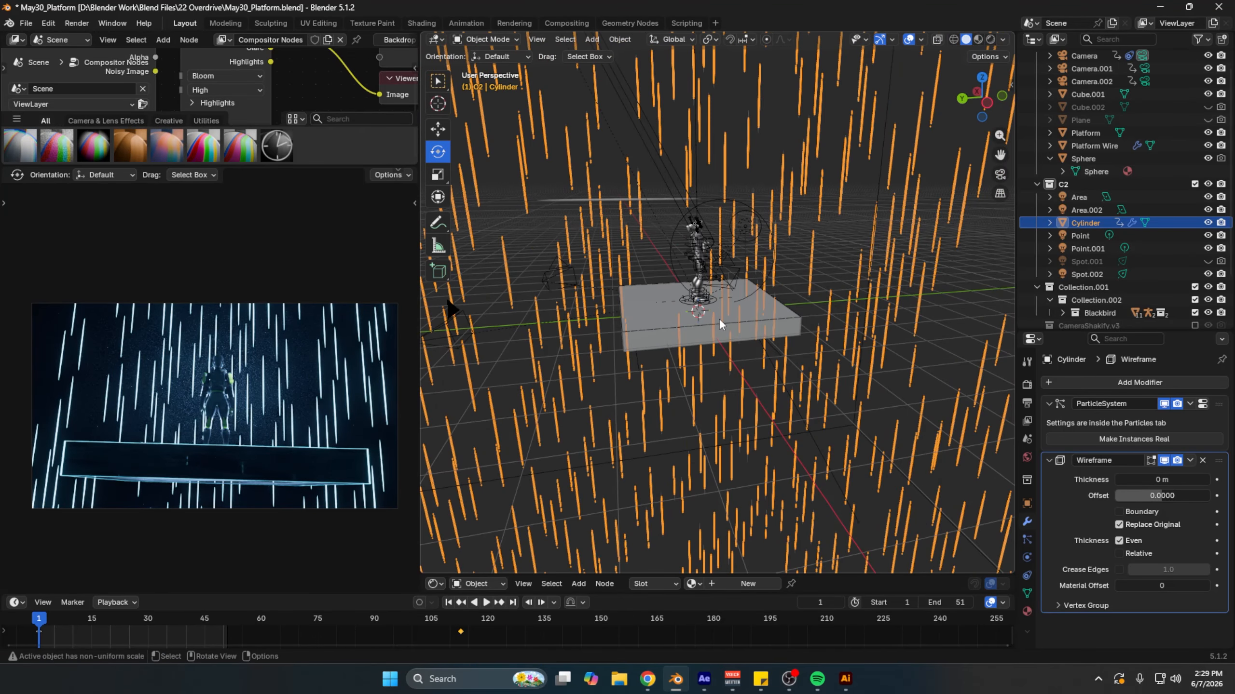
scroll(680, 327, "up", 5)
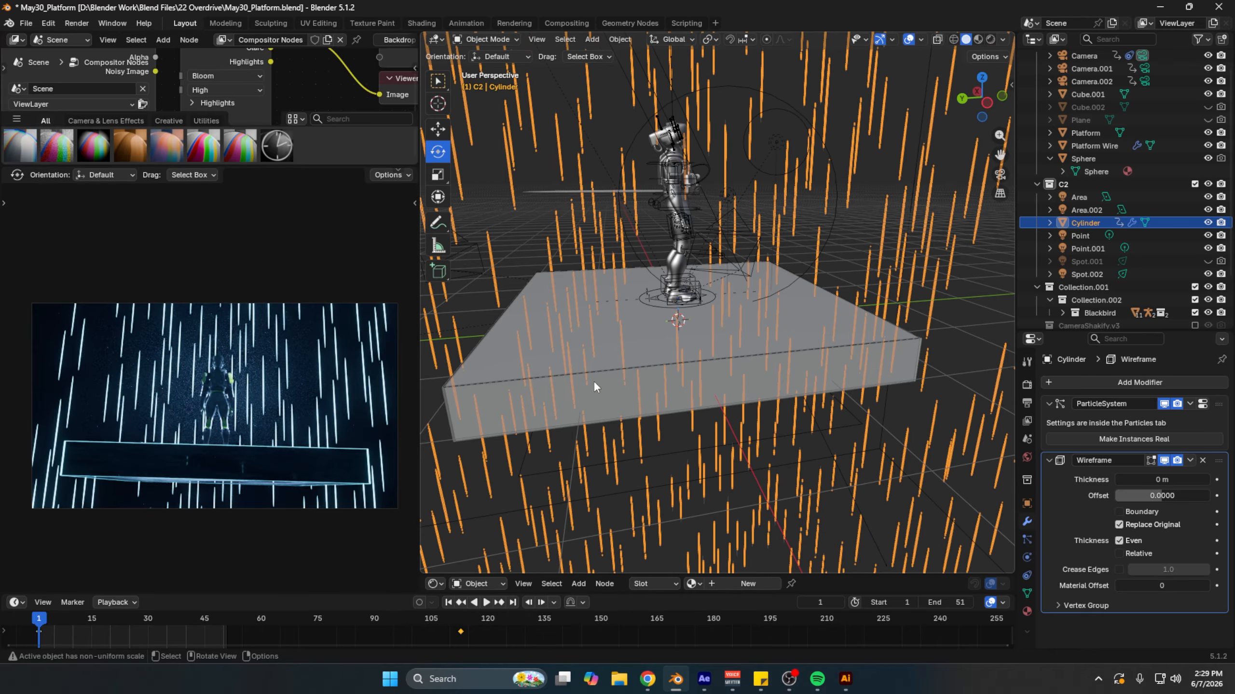
left_click(625, 364)
key("s")
key("shift+z")
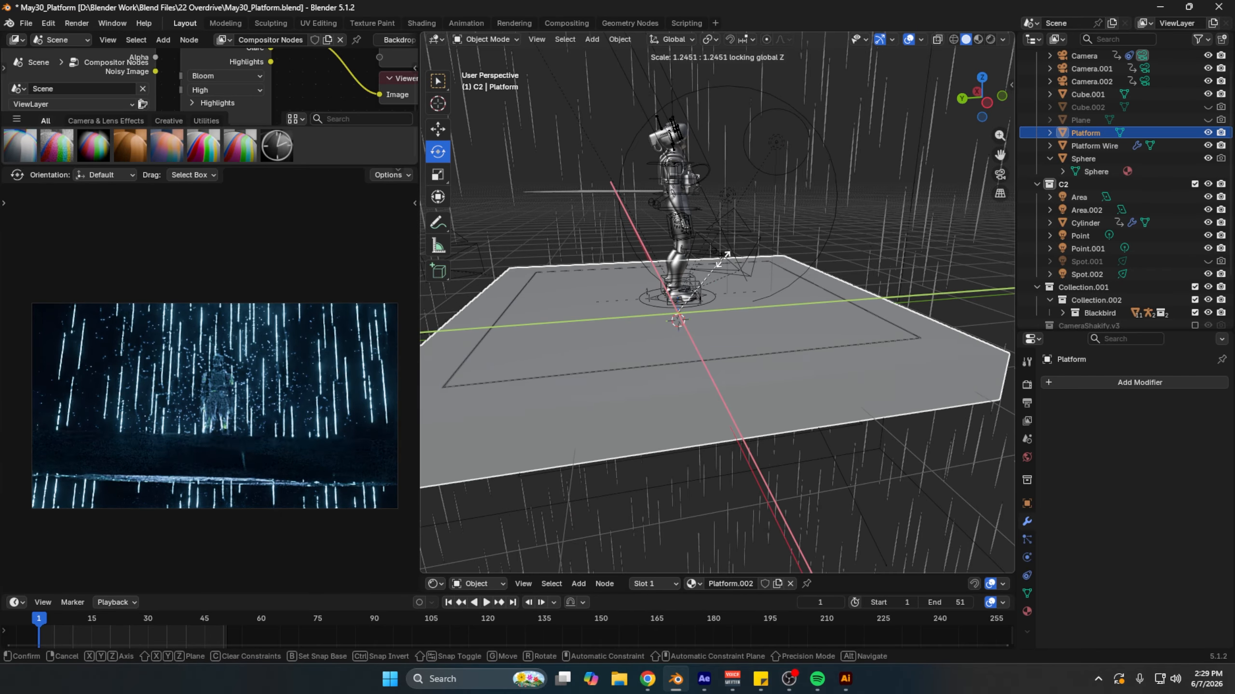
left_click(670, 390)
Step: Select the character rig and open its object constraints to examine the Child Of constraint targeting Platform Wire
middle_click_drag(670, 390, 717, 347)
scroll(717, 347, "up", 2)
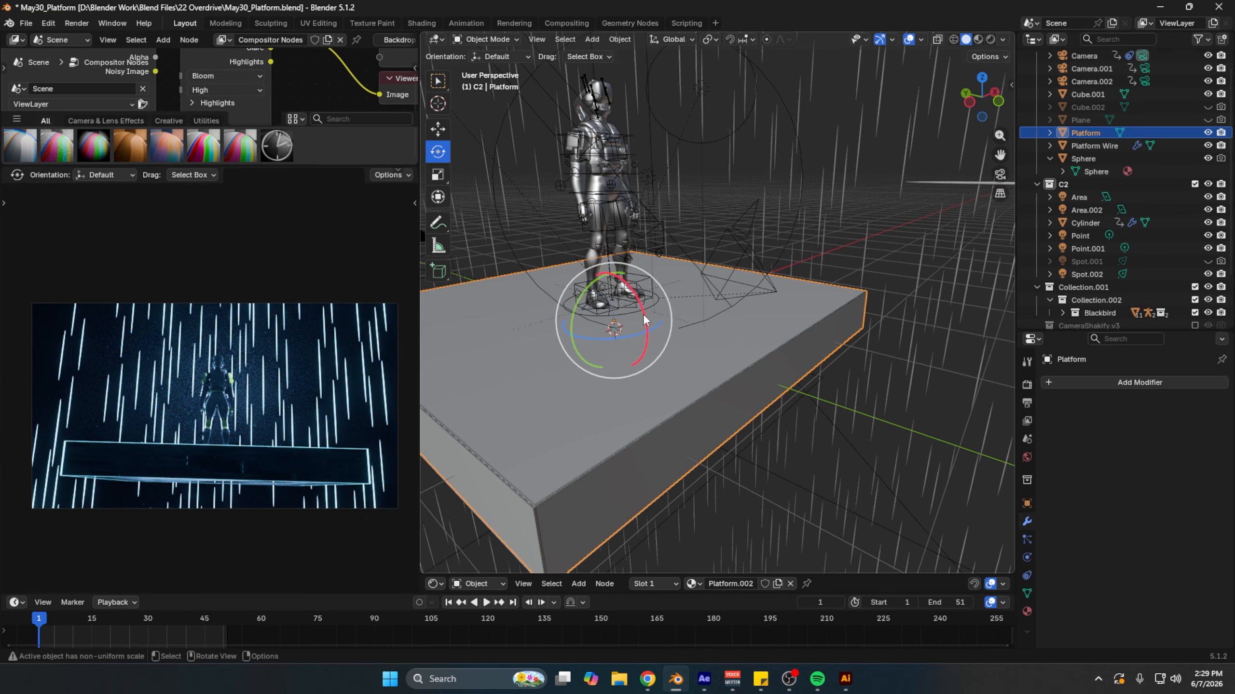
left_click(626, 308)
left_click(1026, 539)
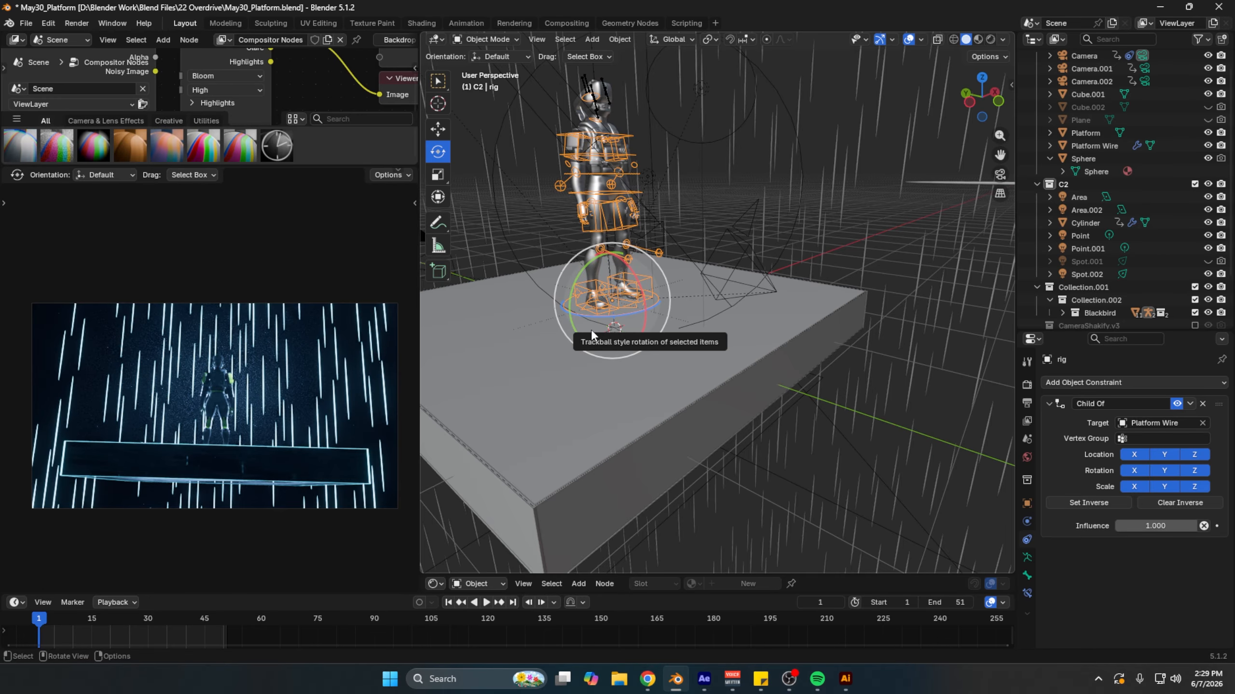
Step: Select the Platform, enlarge the shader editor to examine its noise and color ramp roughness nodes, and shrink the editor again
scroll(591, 330, "down", 5)
middle_click_drag(590, 330, 783, 325)
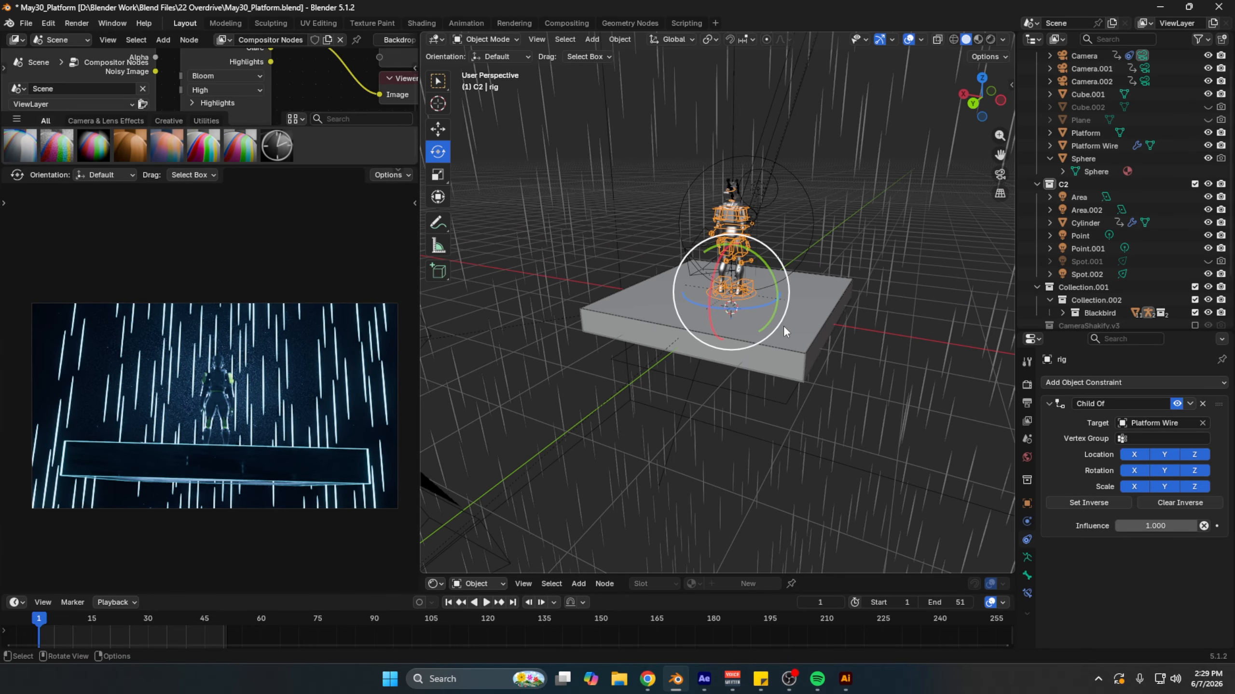
left_click(783, 326)
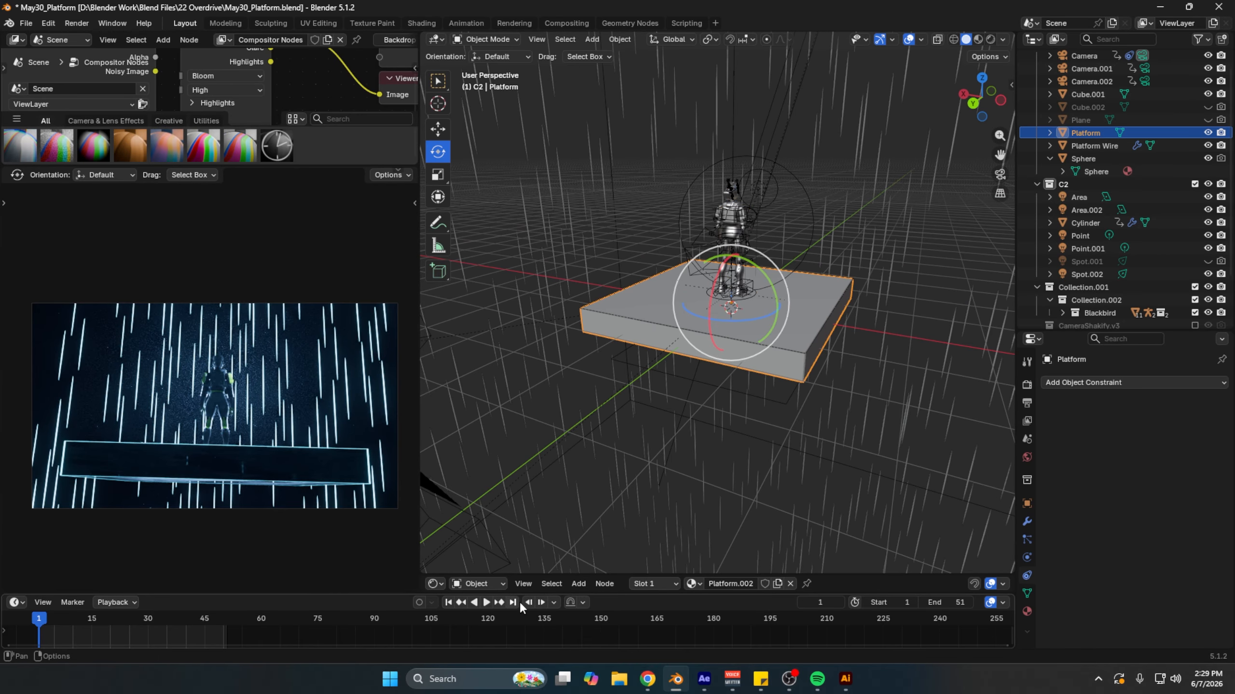
left_click_drag(559, 575, 632, 380)
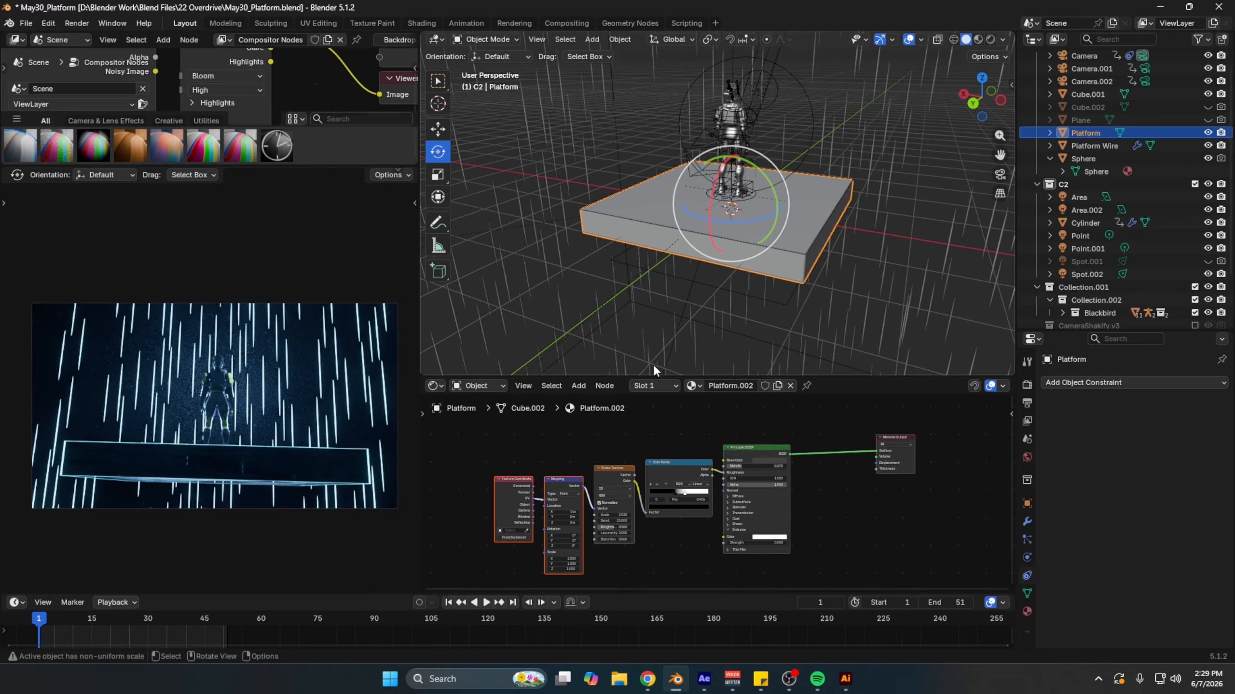
scroll(622, 494, "up", 3)
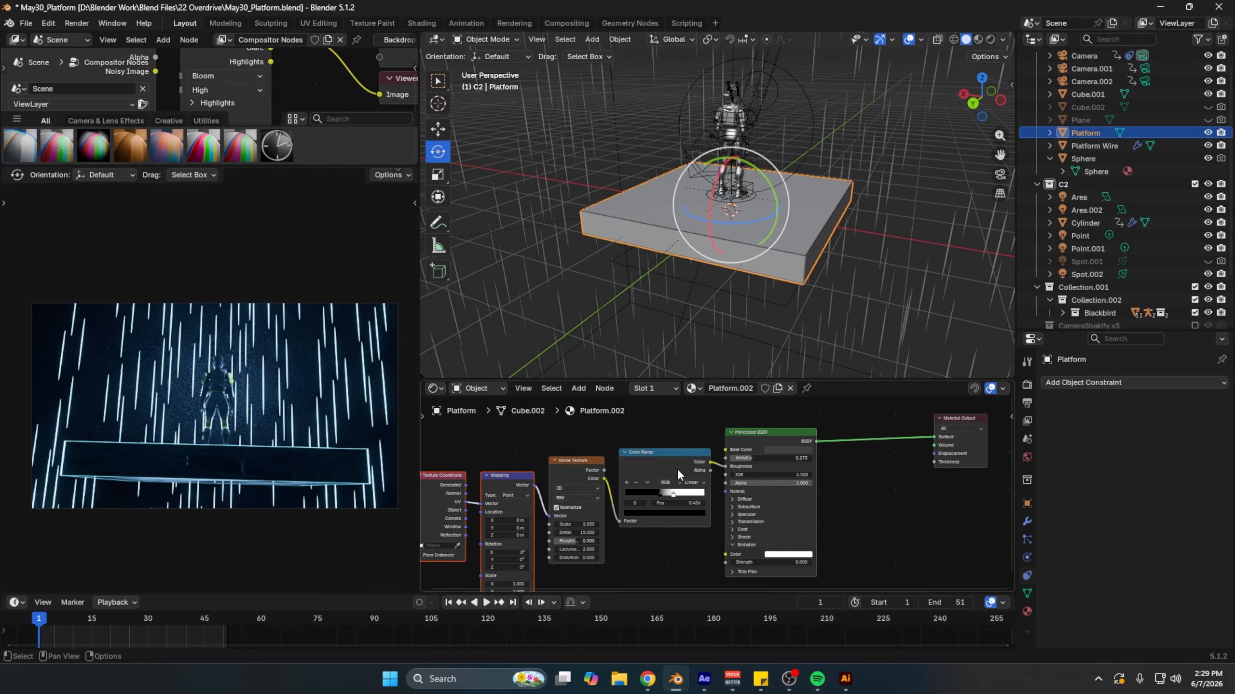
middle_click_drag(677, 469, 729, 461)
scroll(729, 460, "up", 1)
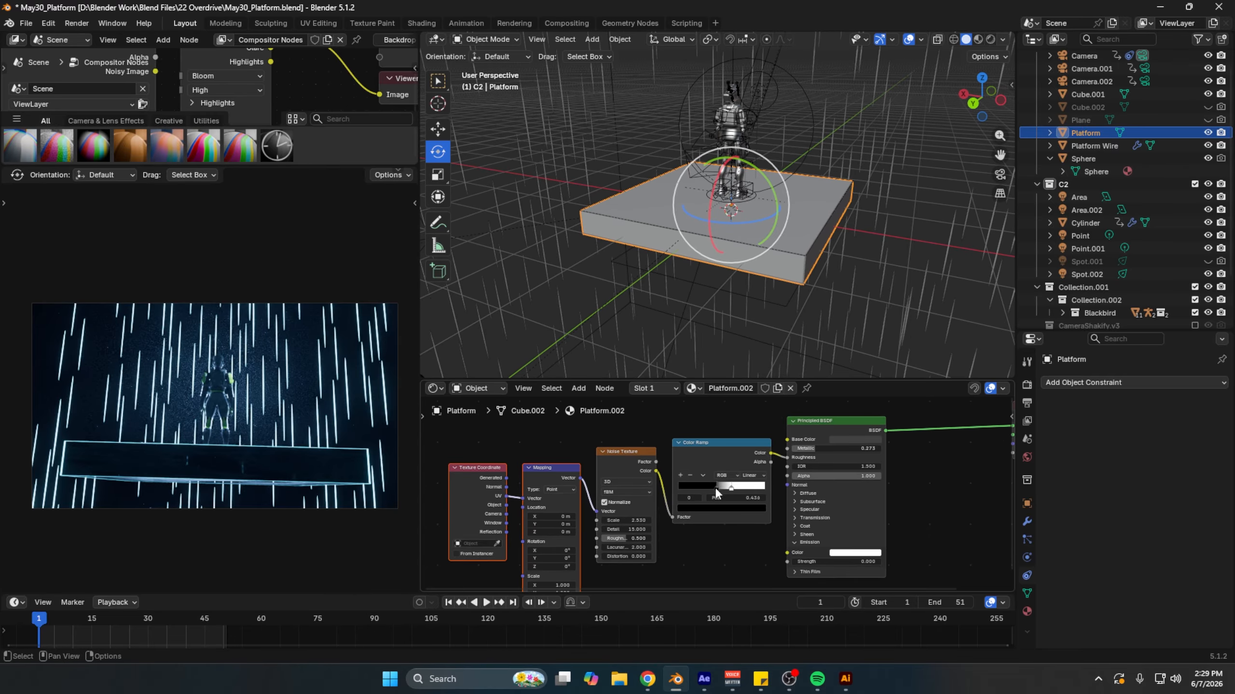
left_click_drag(627, 381, 627, 531)
Step: Select Platform Wire and open its material settings to examine the Emission surface's color and strength
middle_click_drag(729, 292, 826, 273)
left_click(1074, 145)
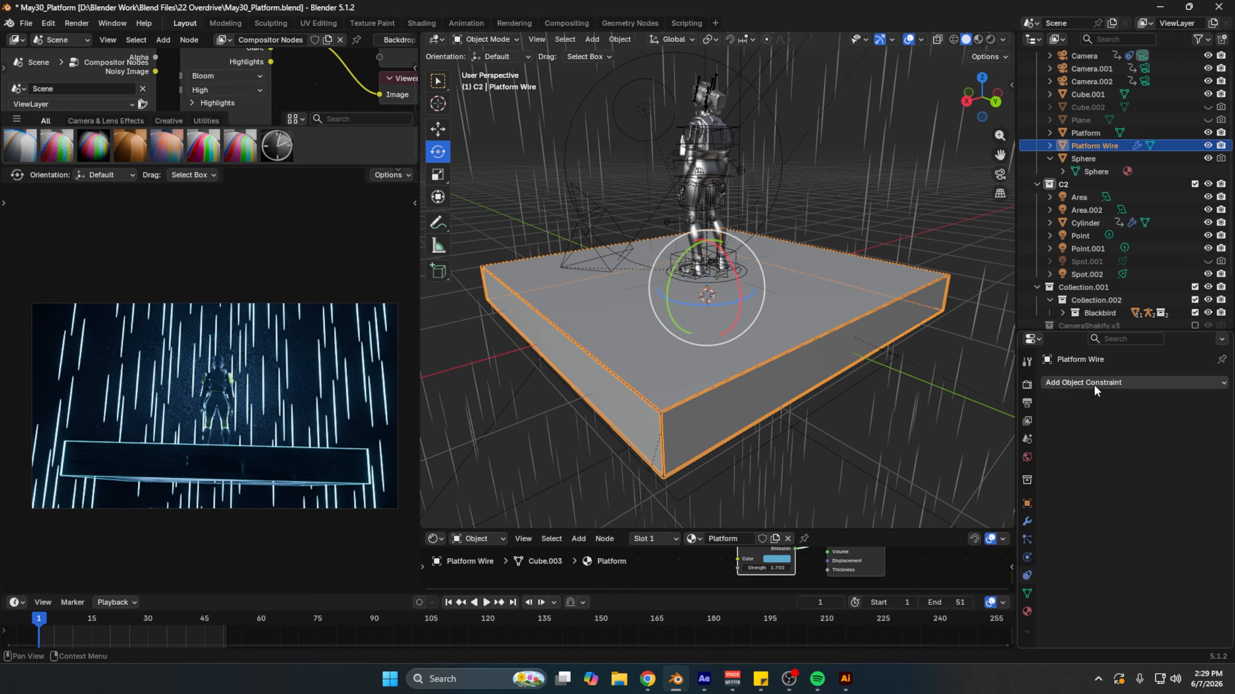
left_click(1026, 505)
left_click(1026, 611)
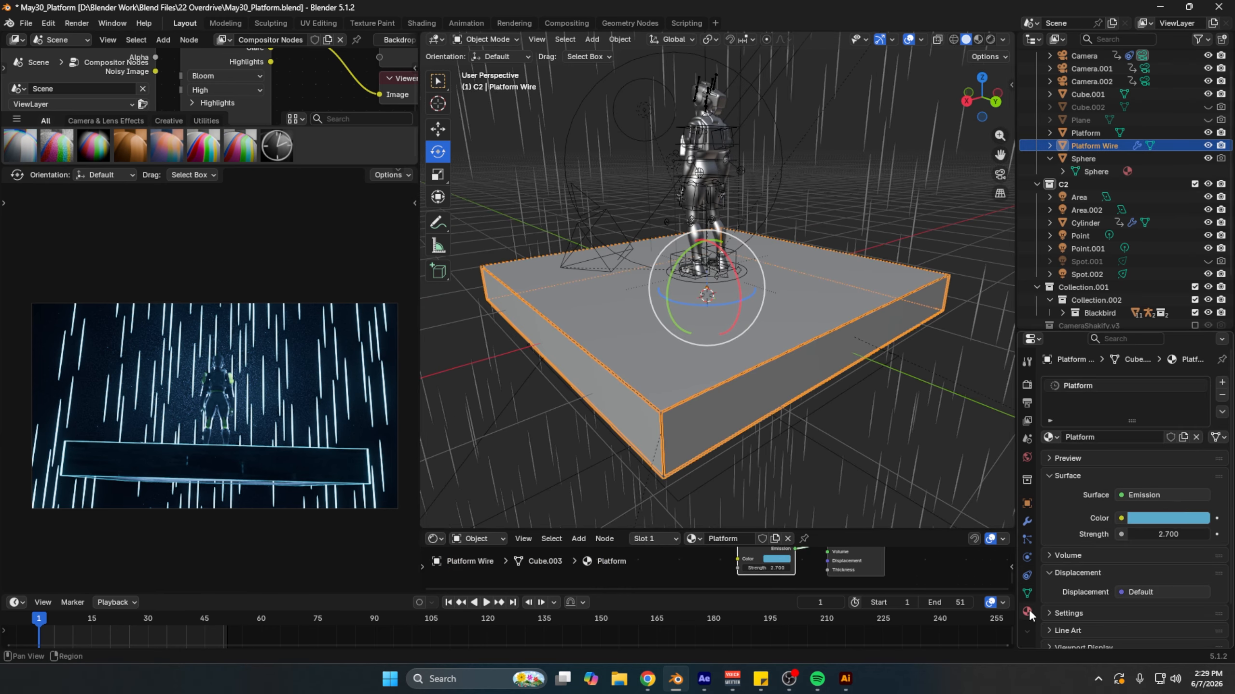
scroll(843, 340, "down", 2)
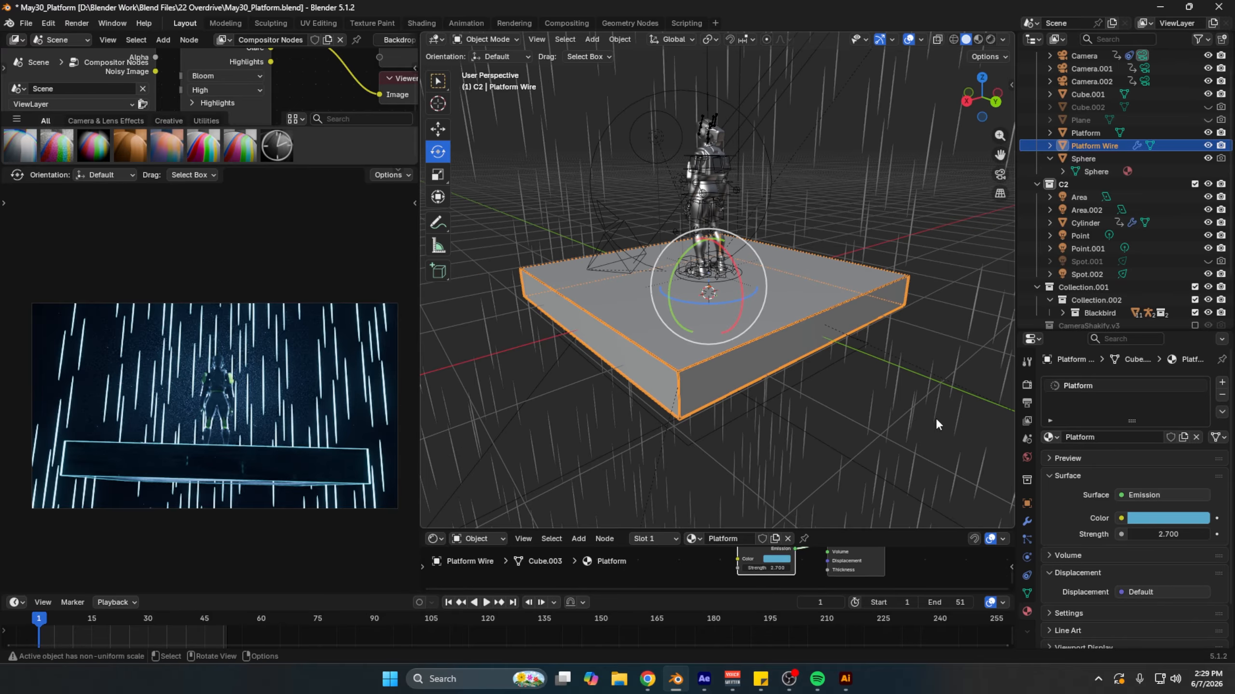
scroll(908, 321, "down", 2)
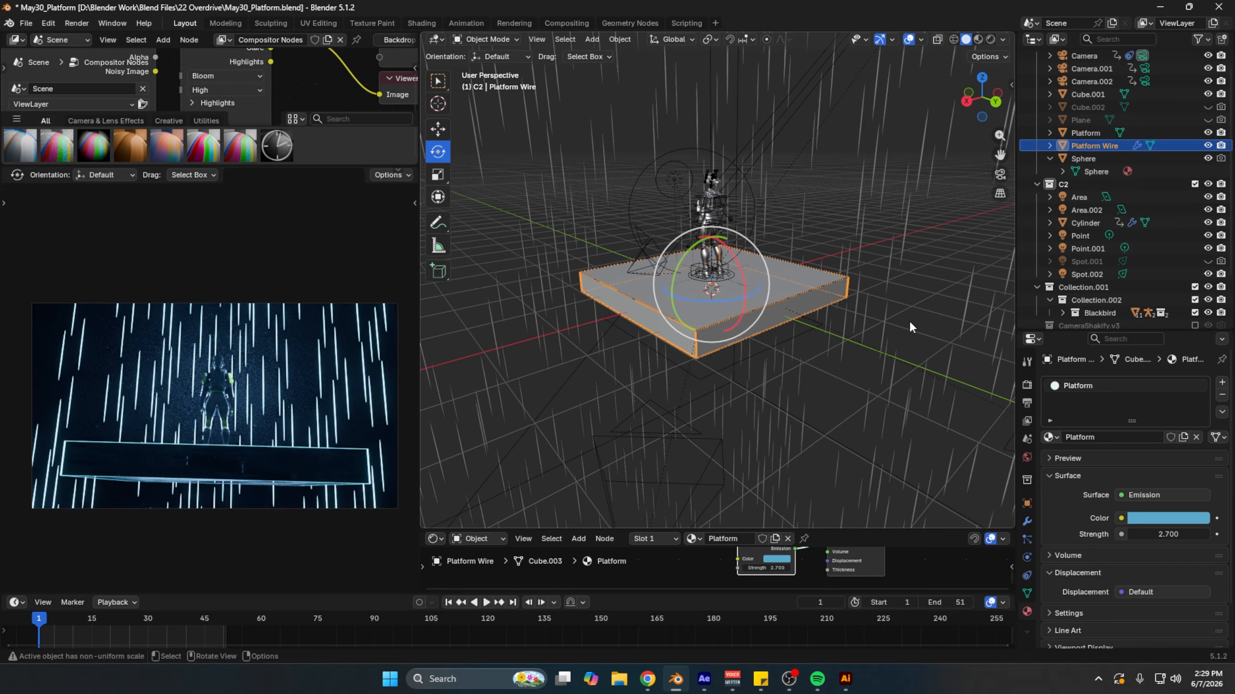
Step: Select the Sphere streak instance and examine the emission color and strength of its material
left_click(868, 237)
scroll(857, 290, "down", 3)
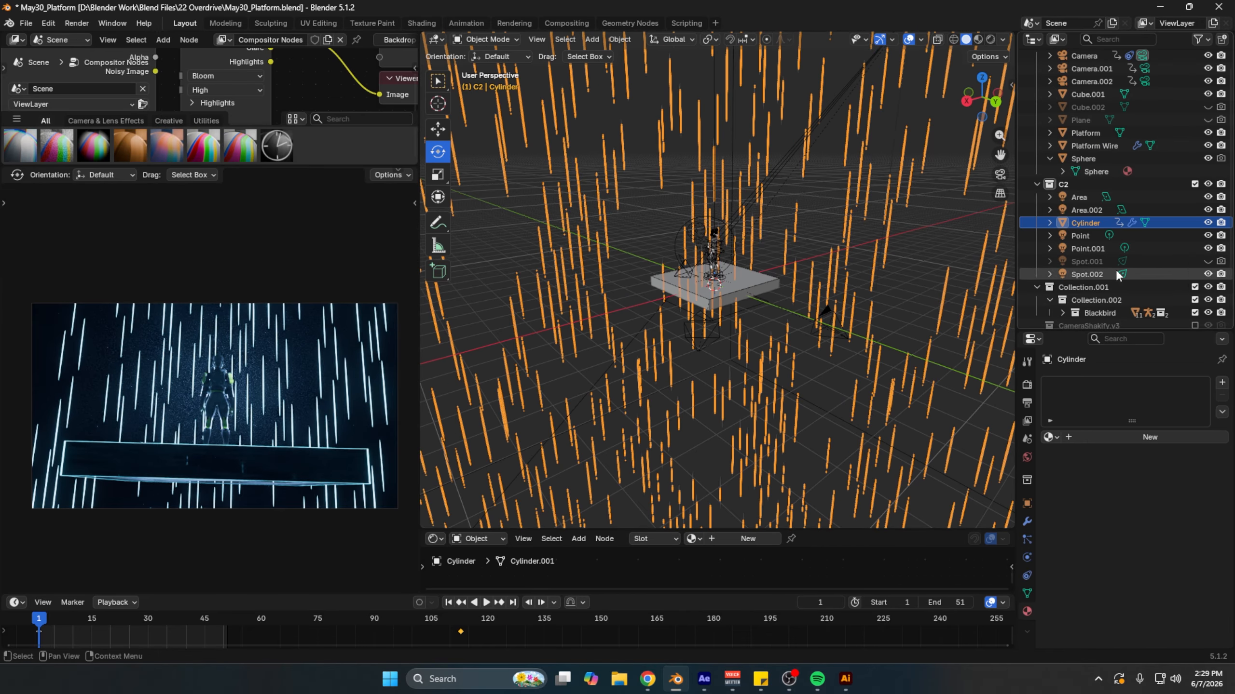
left_click(1094, 163)
scroll(715, 297, "down", 8)
middle_click_drag(721, 291, 802, 292)
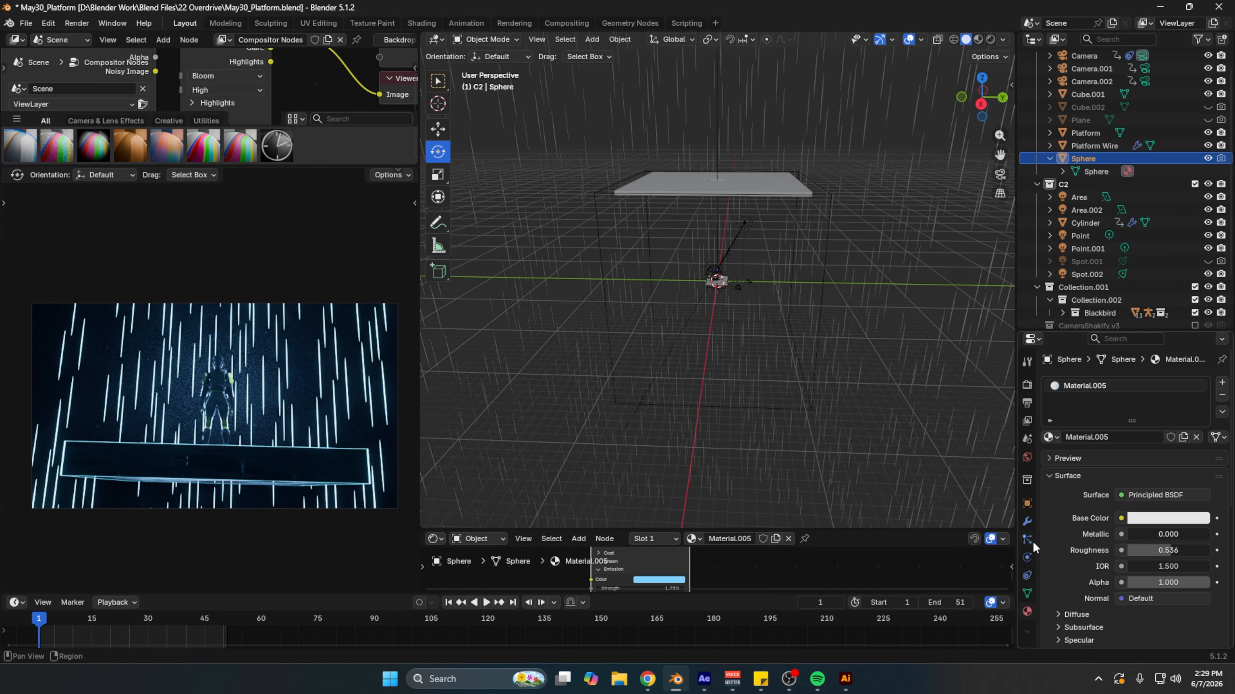
scroll(1086, 576, "down", 4)
scroll(1092, 575, "down", 2)
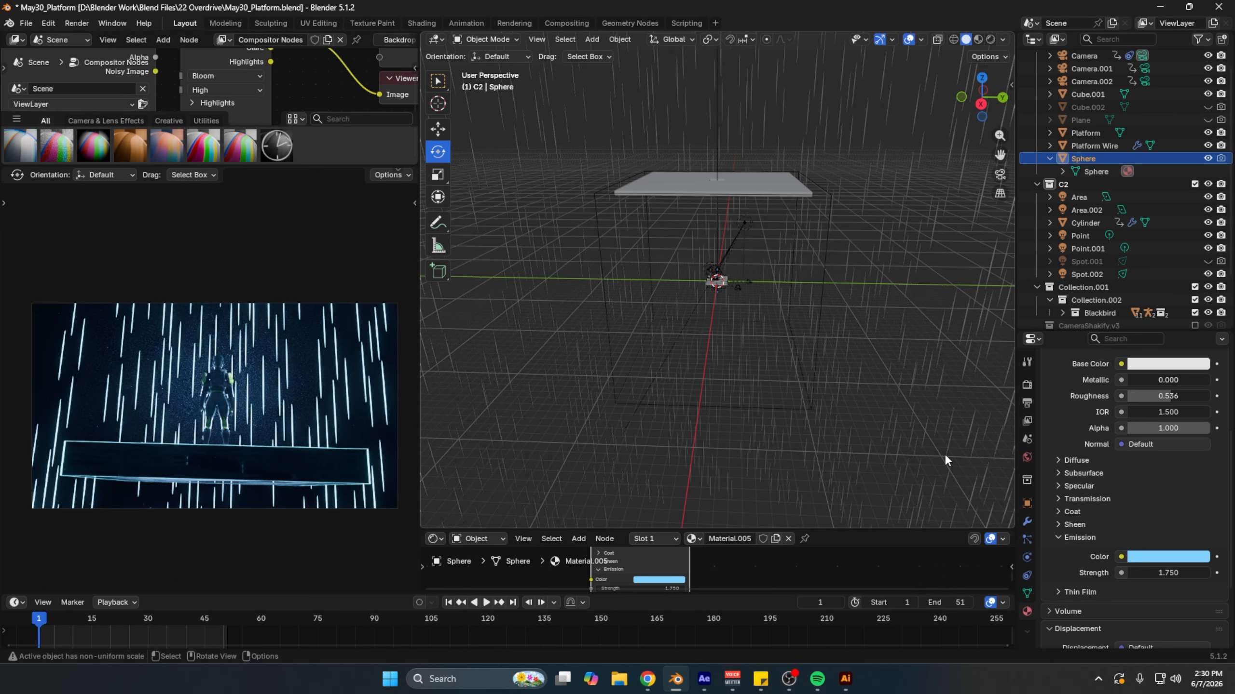
Step: Select the large Cube.001 box enclosing the scene, hide it, and bring it back
scroll(878, 336, "up", 5)
middle_click_drag(792, 307, 758, 291)
left_click(602, 141)
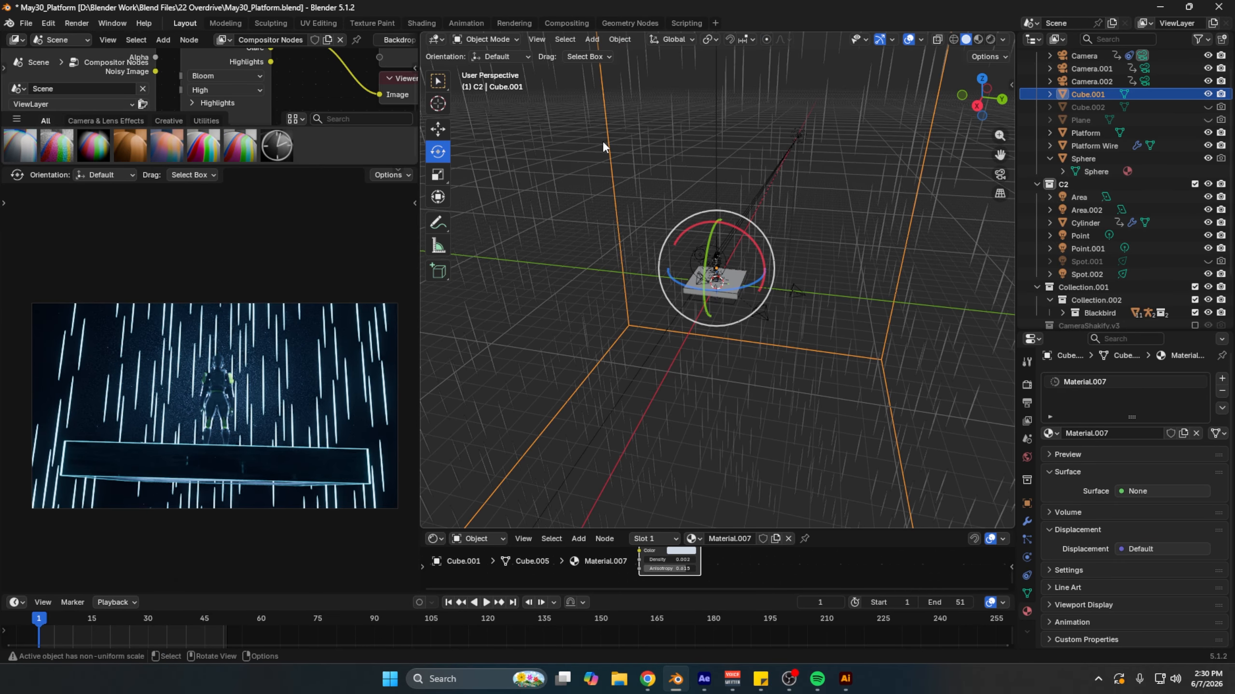
key("h")
key("alt+h")
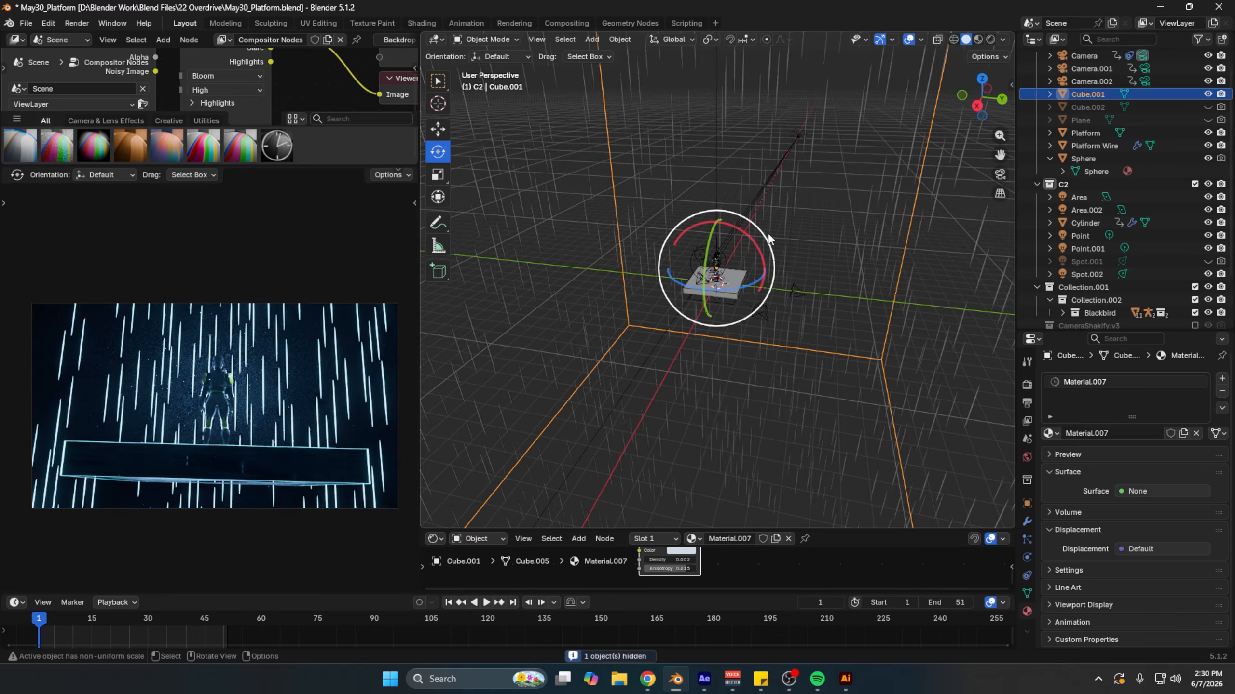
Step: Select the Point.001 light behind the character, then hide and restore both Point and Point.001 to compare the render
scroll(722, 284, "up", 2)
middle_click_drag(702, 226, 725, 200)
scroll(763, 267, "up", 8)
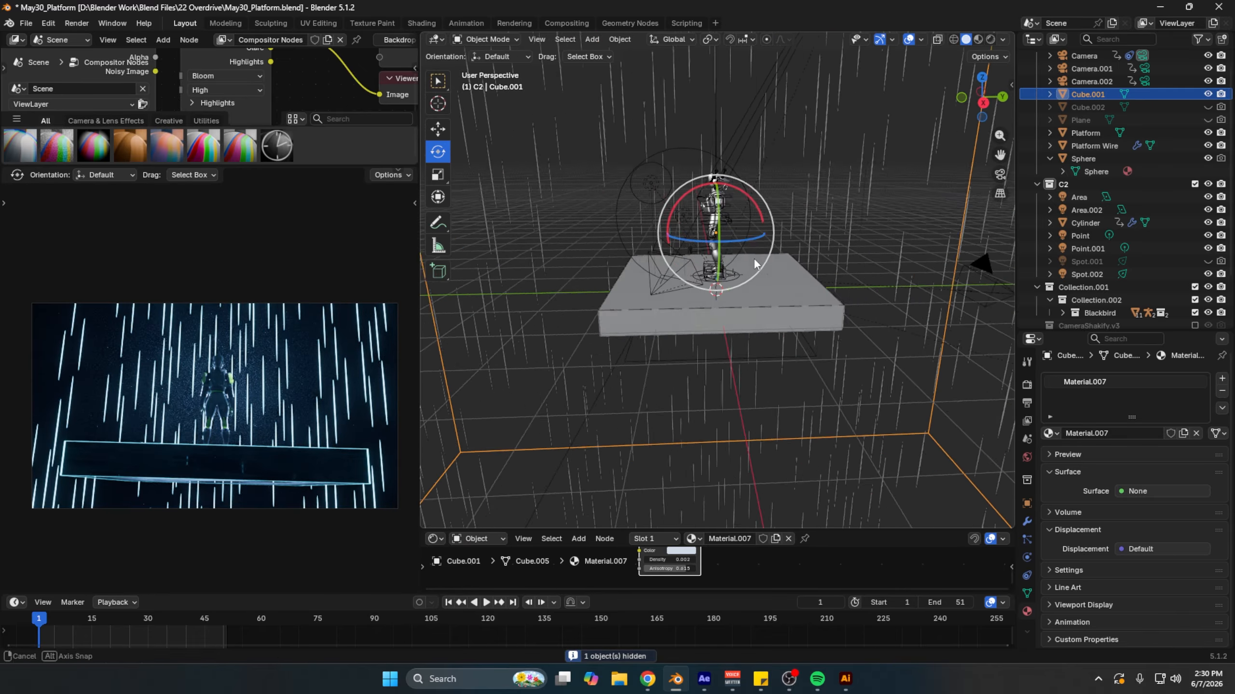
middle_click_drag(784, 242, 776, 318, "shift")
middle_click_drag(792, 263, 737, 292)
left_click(1143, 248)
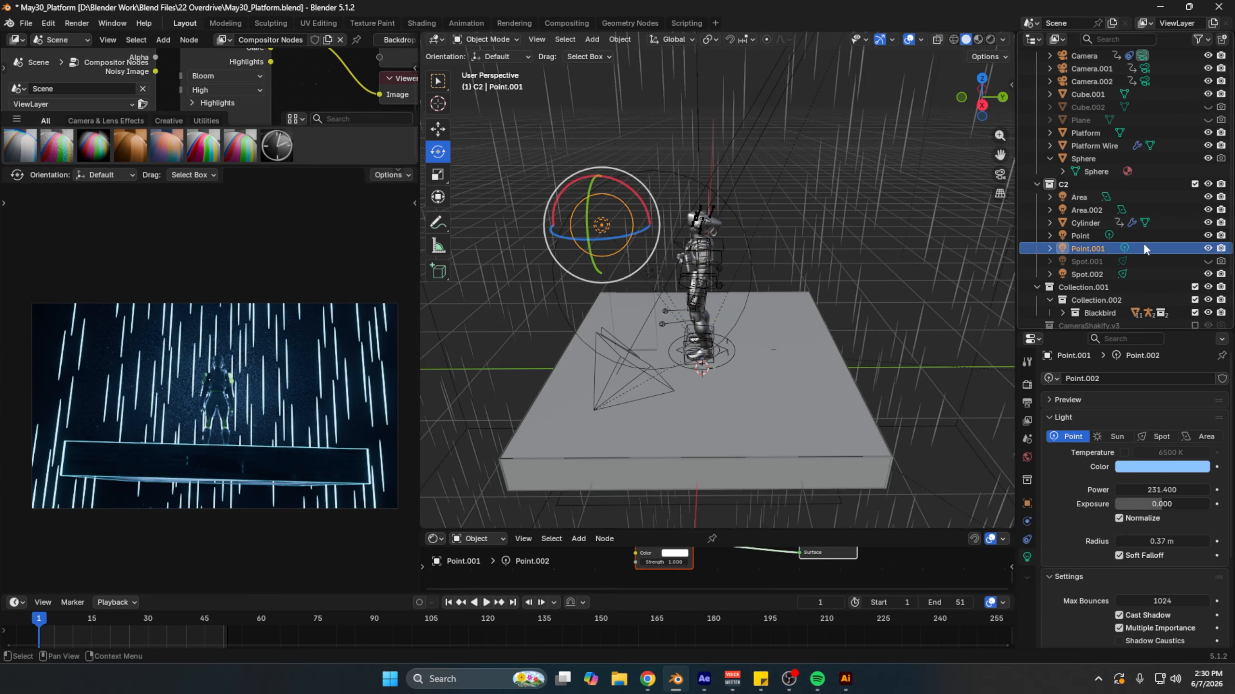
left_click(1207, 249)
left_click(1207, 235)
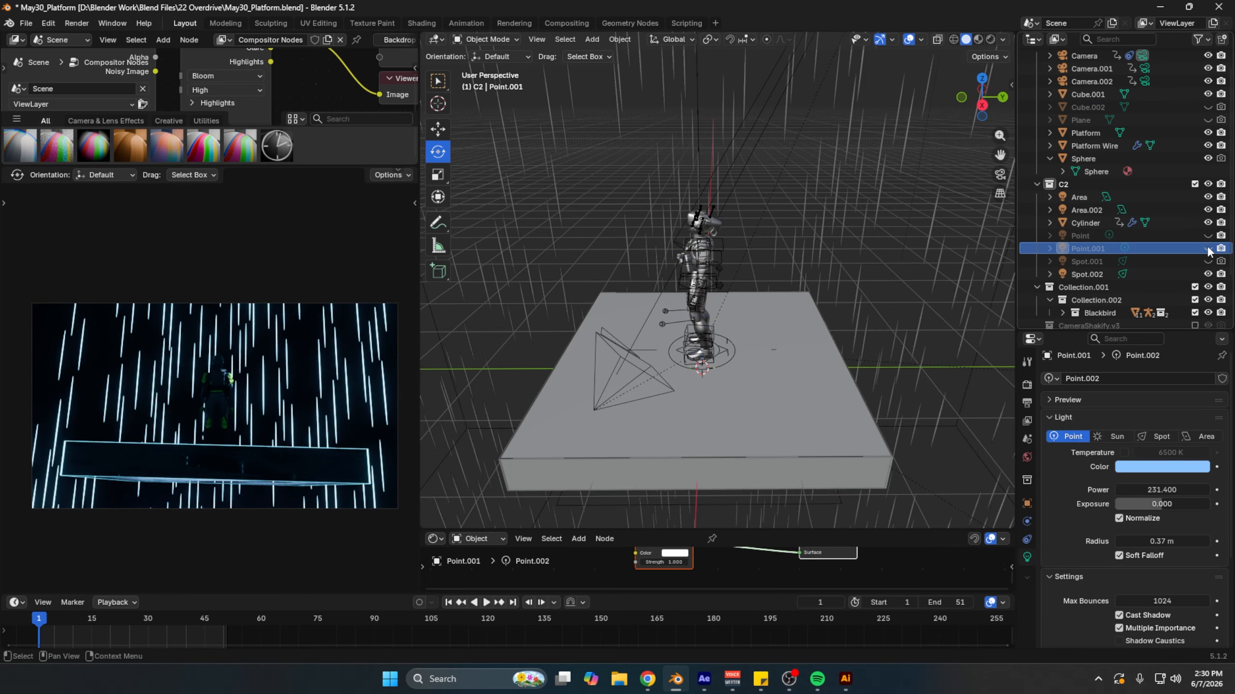
left_click(1208, 248)
left_click(1207, 236)
Step: Examine the rendered character's rim lighting up close while hiding and restoring the two point lights again
scroll(394, 452, "up", 6)
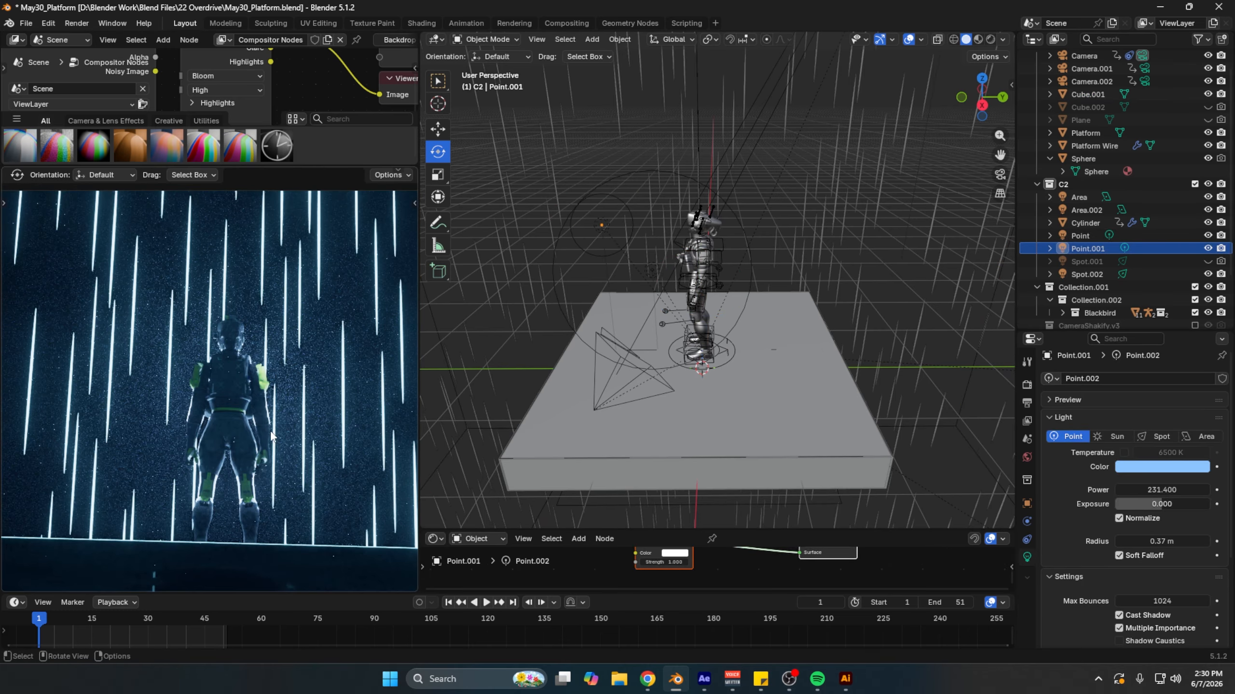
scroll(297, 405, "up", 2)
scroll(299, 331, "up", 3)
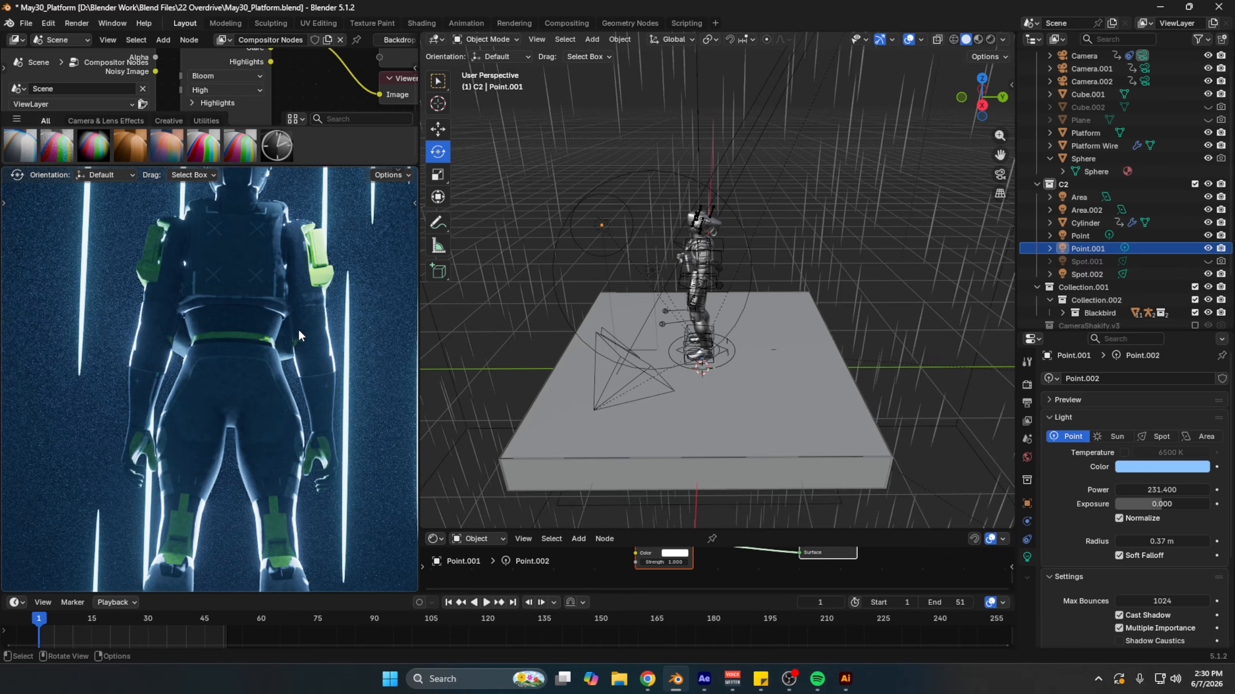
left_click(1207, 236)
left_click(1208, 248)
left_click(1207, 249)
left_click(1207, 236)
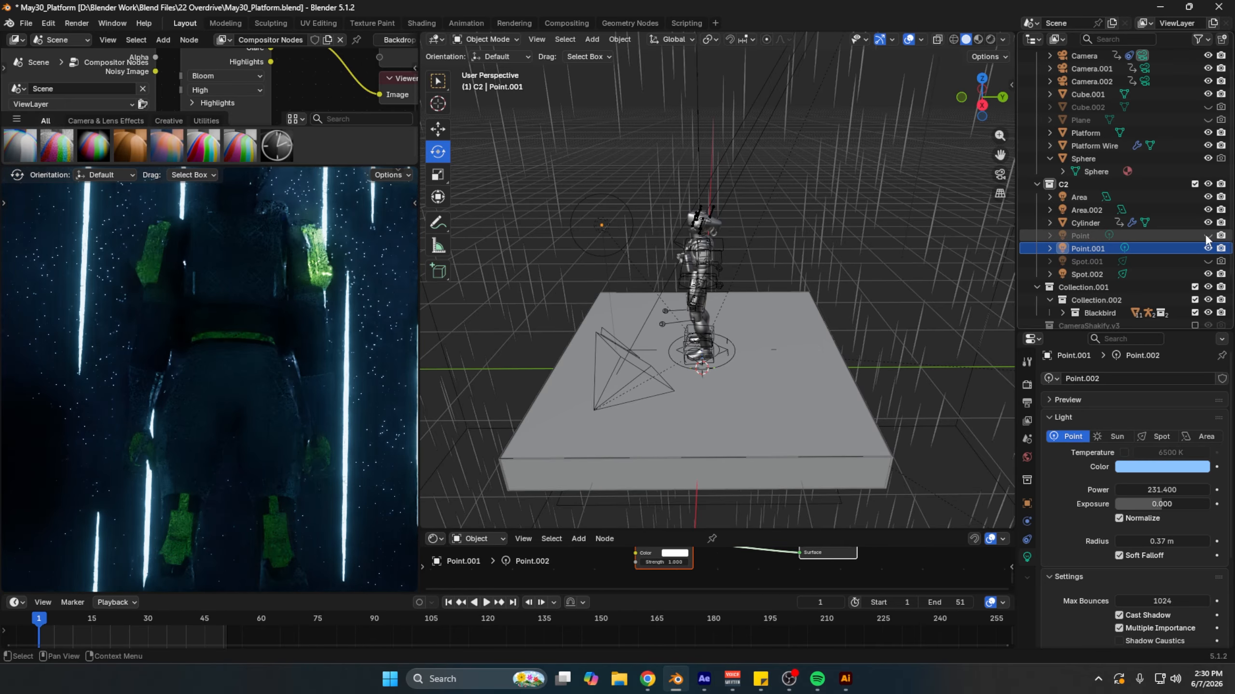
Step: Unhide the Plane to view the backdrop around the platform, and hide it again
scroll(887, 326, "down", 1)
scroll(888, 326, "down", 4)
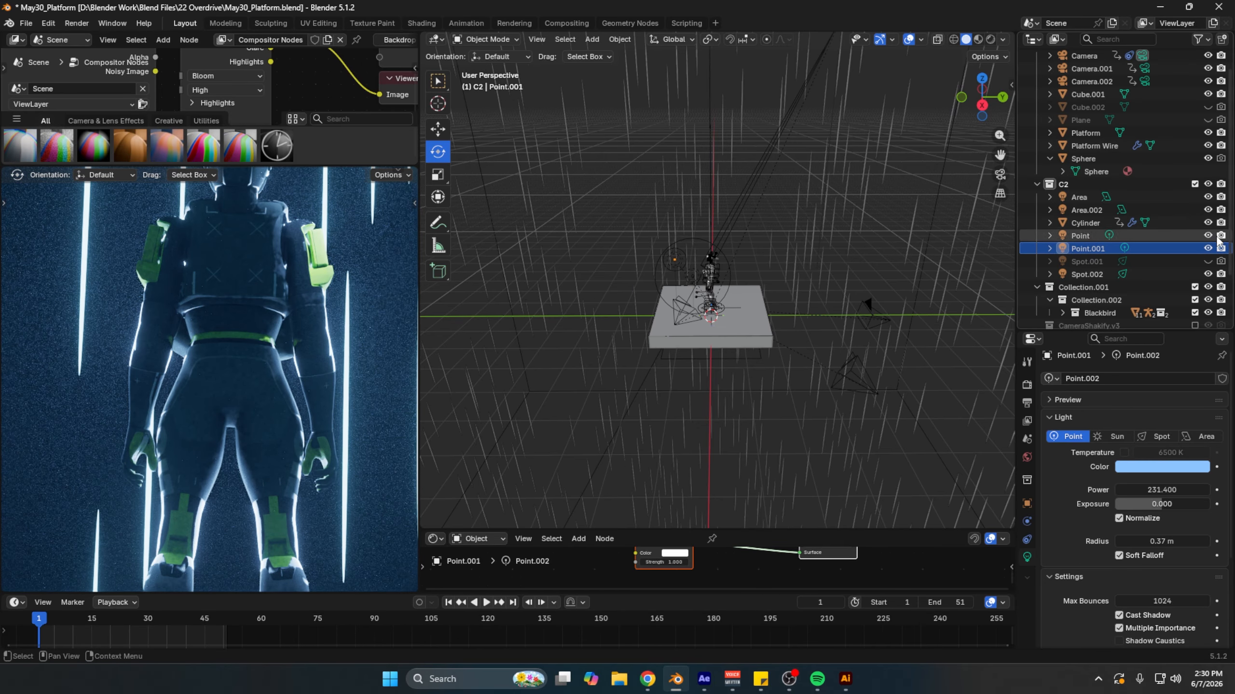
scroll(1118, 155, "up", 2)
left_click(1208, 133)
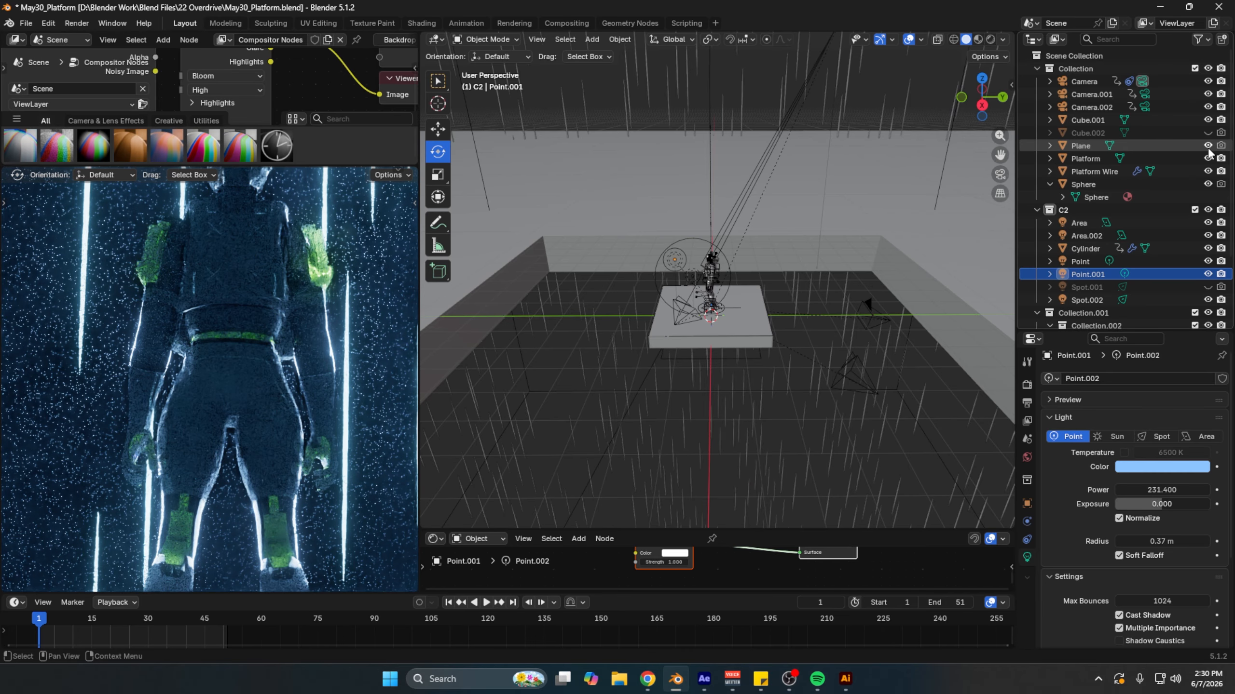
left_click(1208, 133)
Step: Select Cube.003, enlarge the lower editor, and toggle the GeometryNodes modifier's viewport display off and on to reveal the base cube
scroll(1168, 286, "down", 3)
scroll(1181, 287, "down", 1)
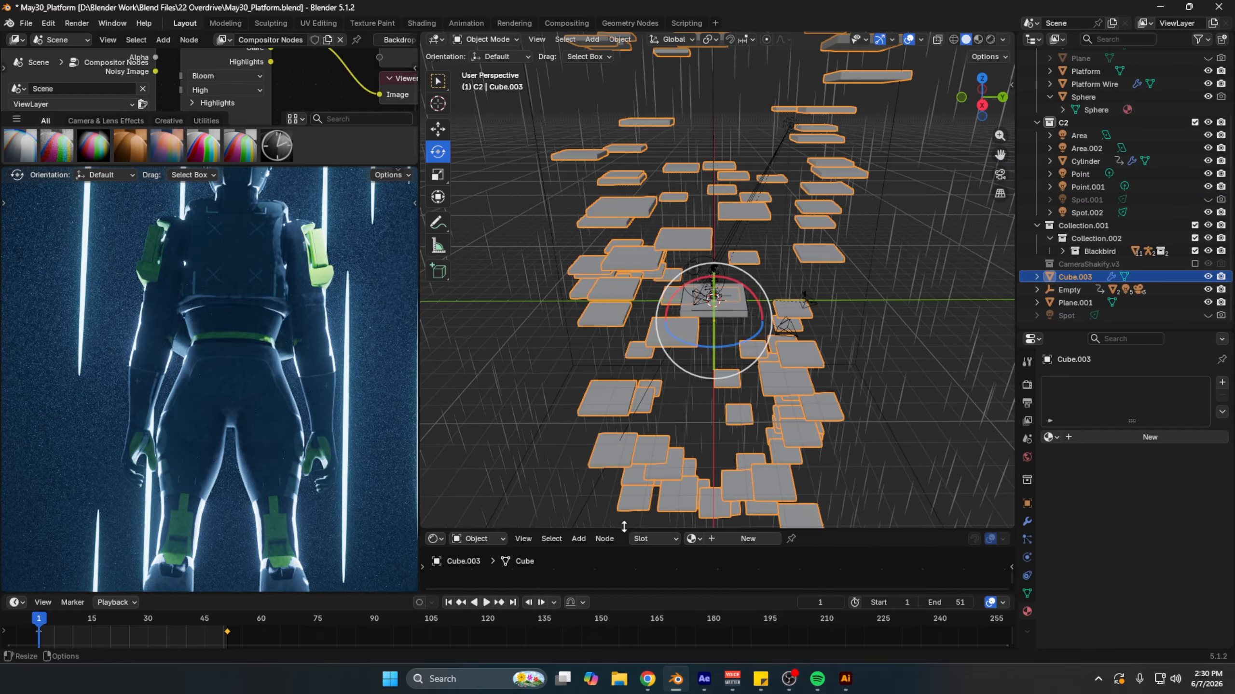
left_click_drag(625, 530, 625, 367)
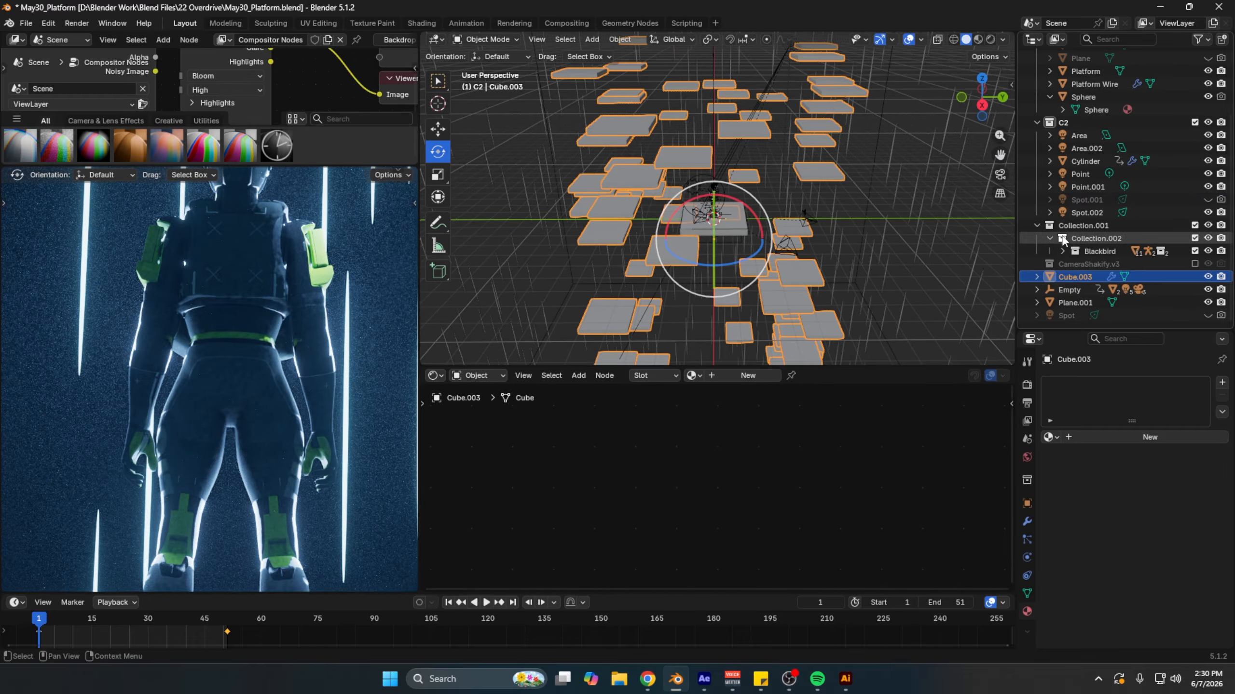
left_click(1027, 521)
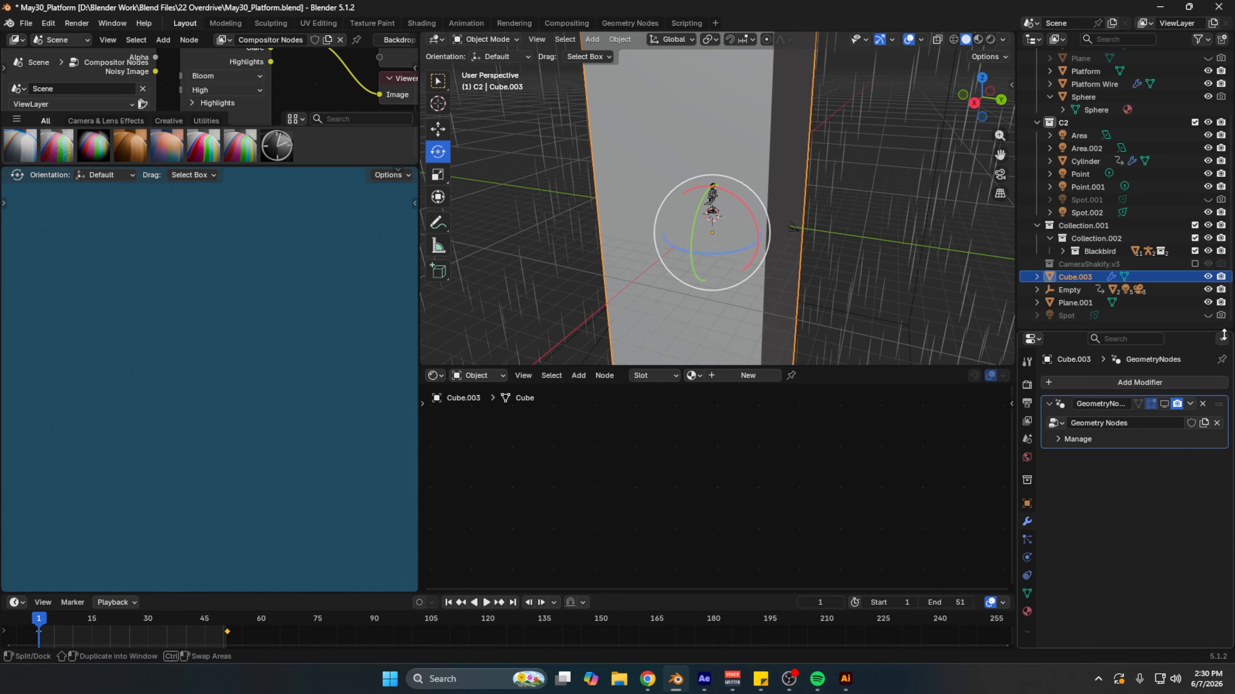
left_click(1163, 403)
Step: Switch the shader editor to the Geometry Node Editor and bring up Cube.003's node tree
left_click(430, 376)
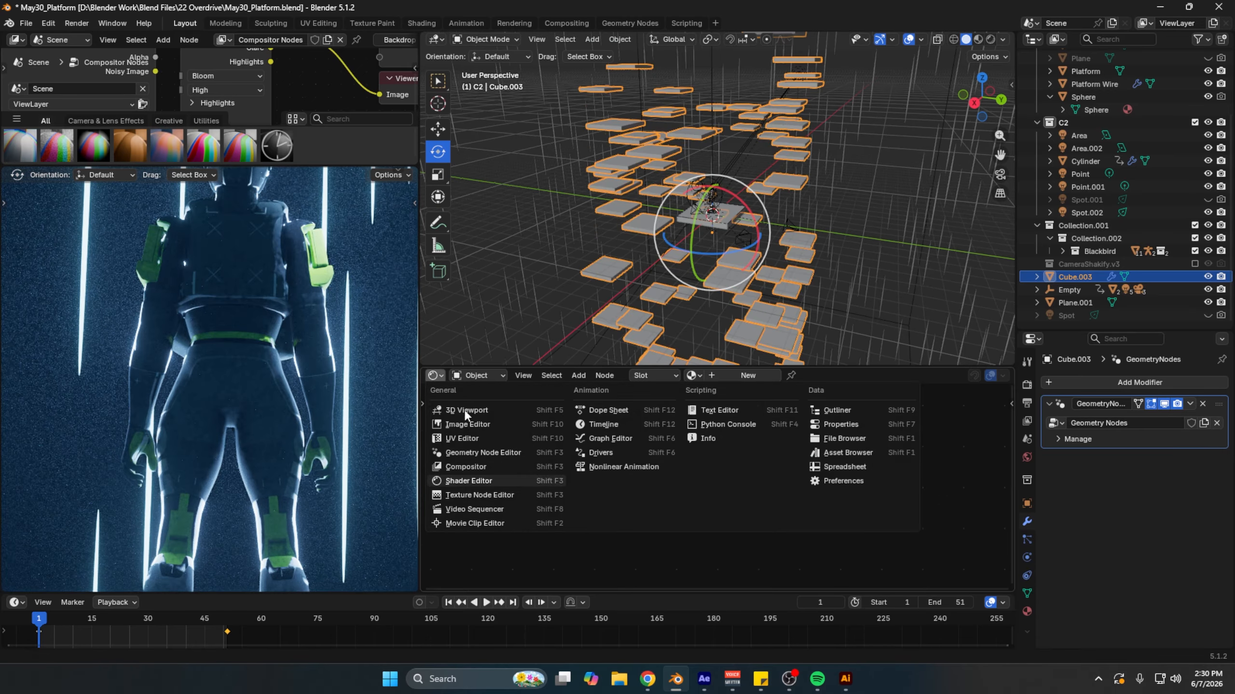
left_click(467, 462)
scroll(746, 481, "down", 1)
middle_click_drag(534, 523, 677, 481)
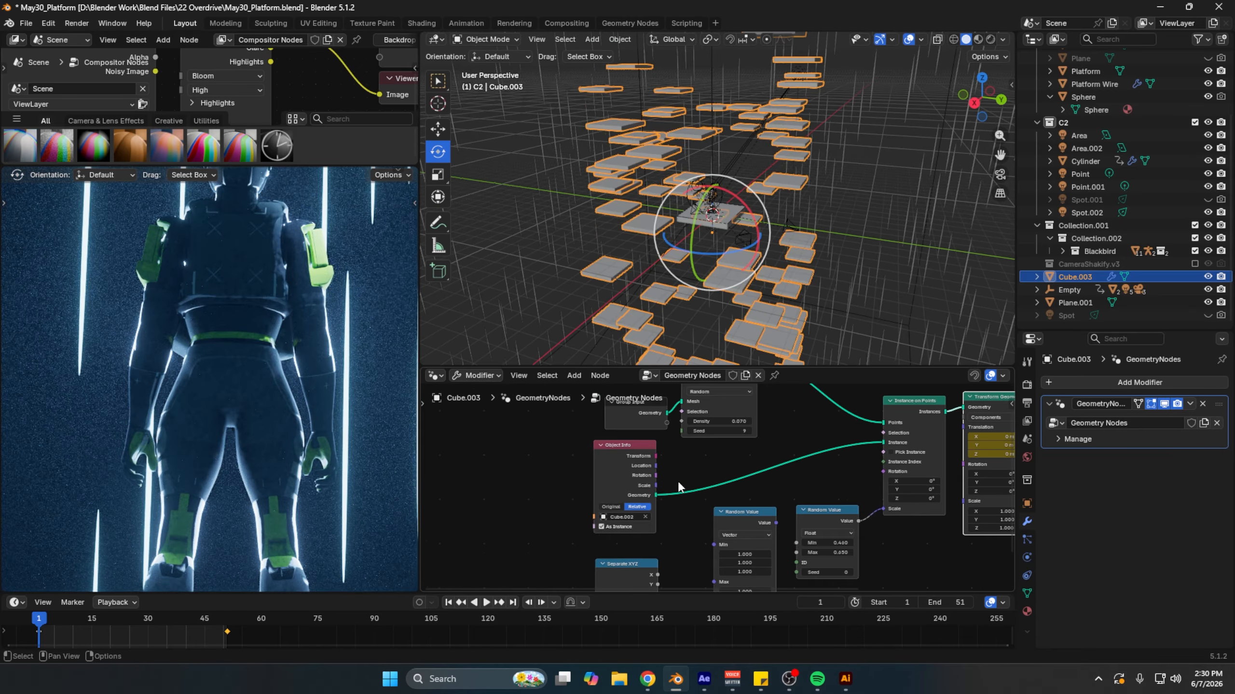
Step: Enlarge the node editor and examine how Cube.002 is instanced on the distributed points with random scale
right_click(637, 480)
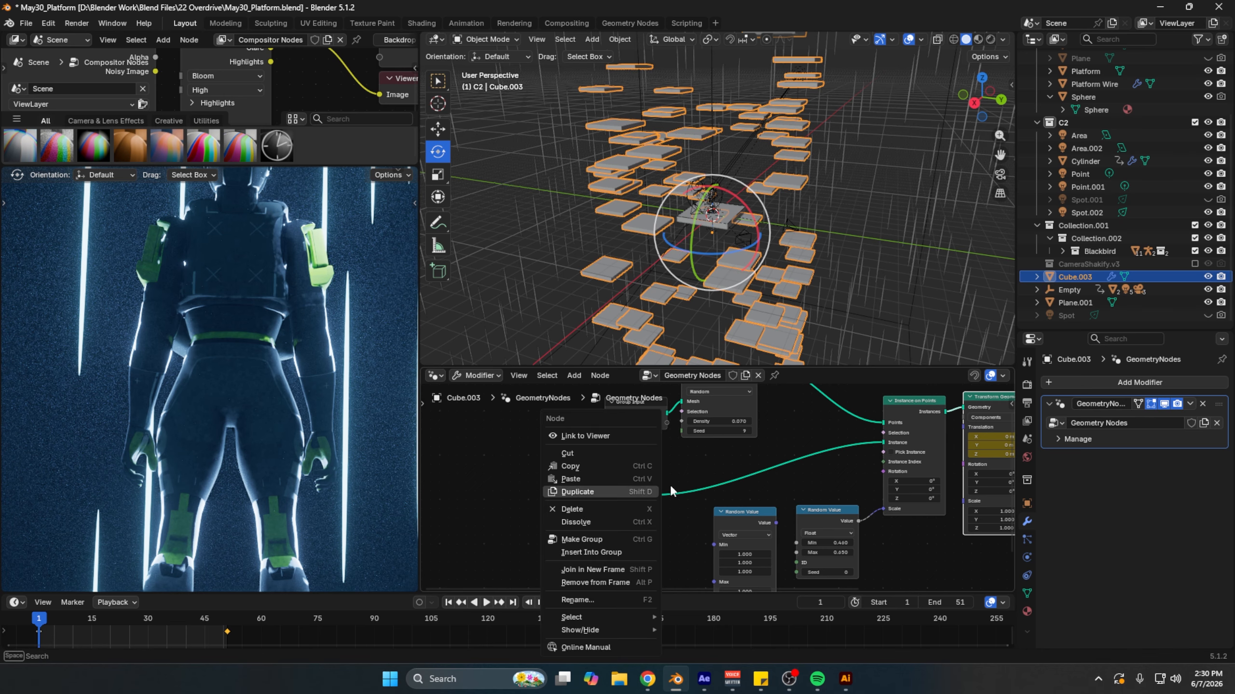
scroll(751, 252, "up", 4)
key("Home")
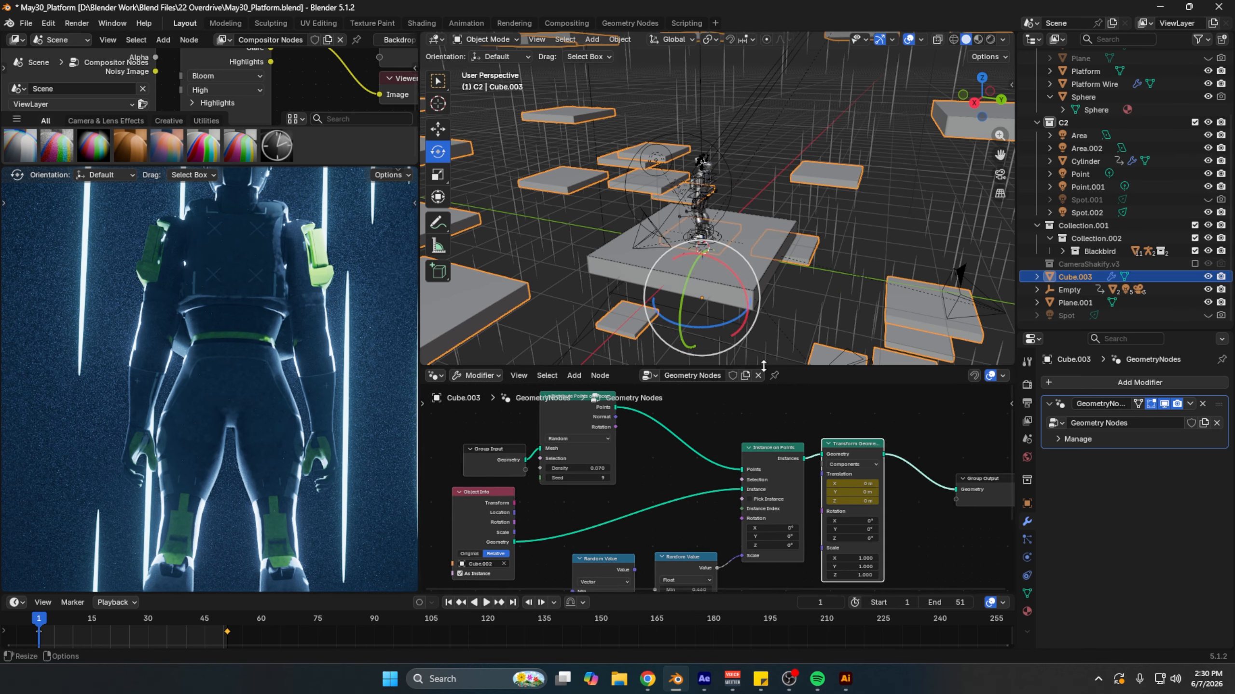
left_click_drag(785, 368, 785, 307)
scroll(757, 409, "up", 2)
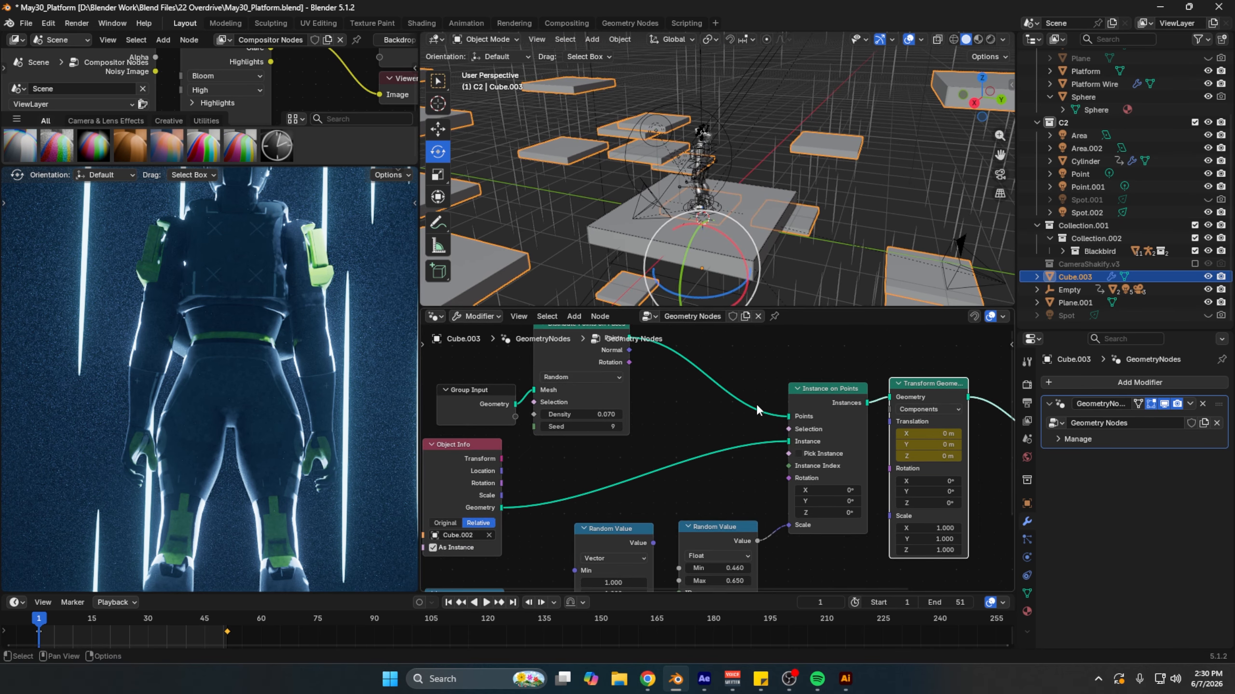
Step: Examine how the Distribute Points, Object Info and Random Value nodes feed Instance on Points in Cube.003's node tree
middle_click_drag(624, 385, 694, 411)
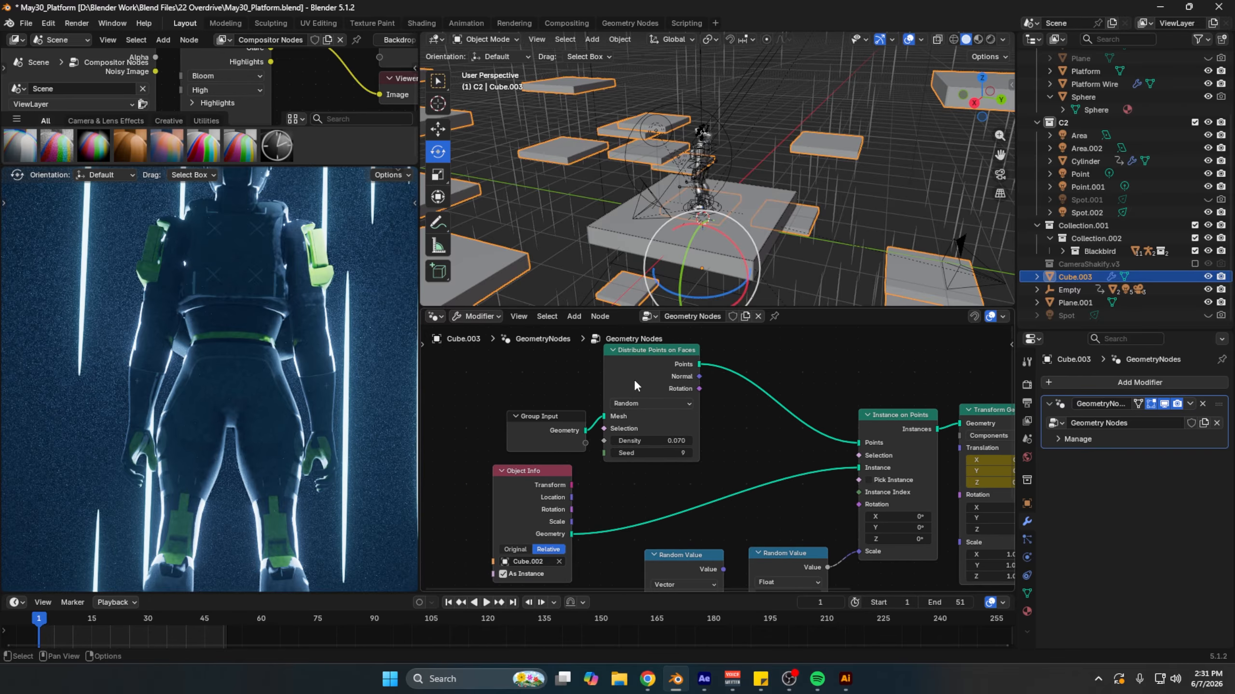
middle_click_drag(787, 408, 751, 350)
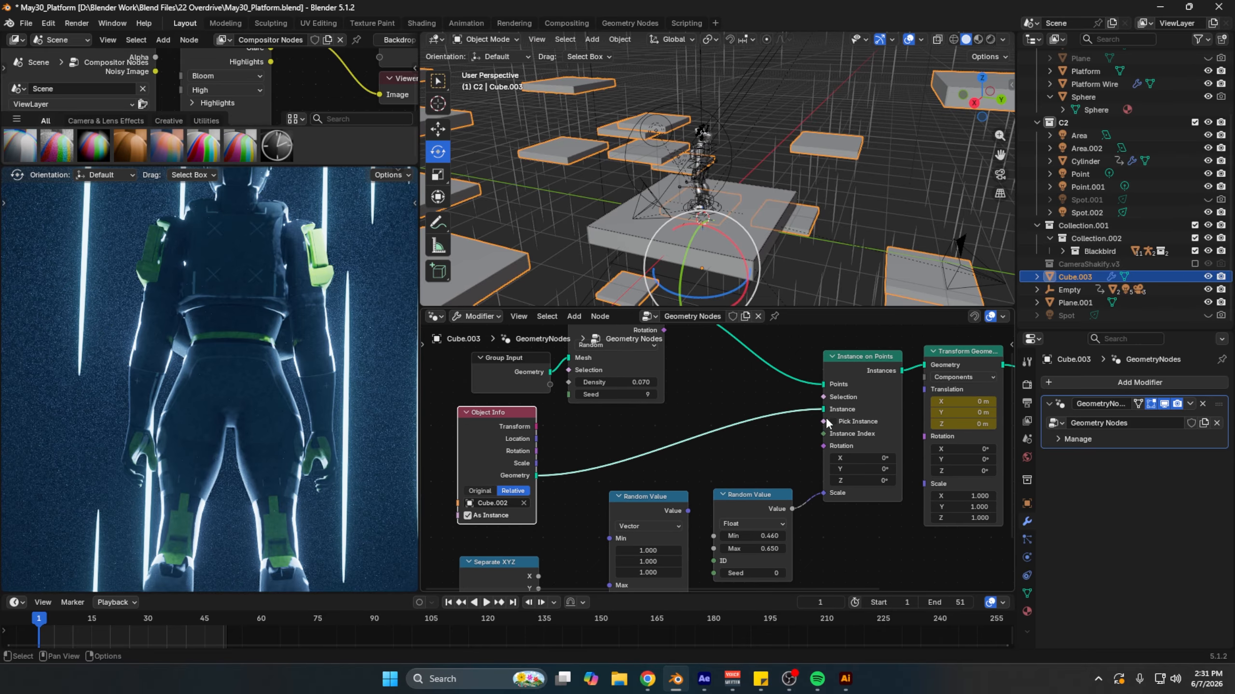
middle_click_drag(763, 438, 671, 405)
scroll(672, 406, "up", 2)
mouse_move(657, 513)
left_mouse_down()
mouse_move(700, 512)
mouse_move(682, 513)
left_mouse_up()
key("ctrl+z")
scroll(690, 486, "down", 2)
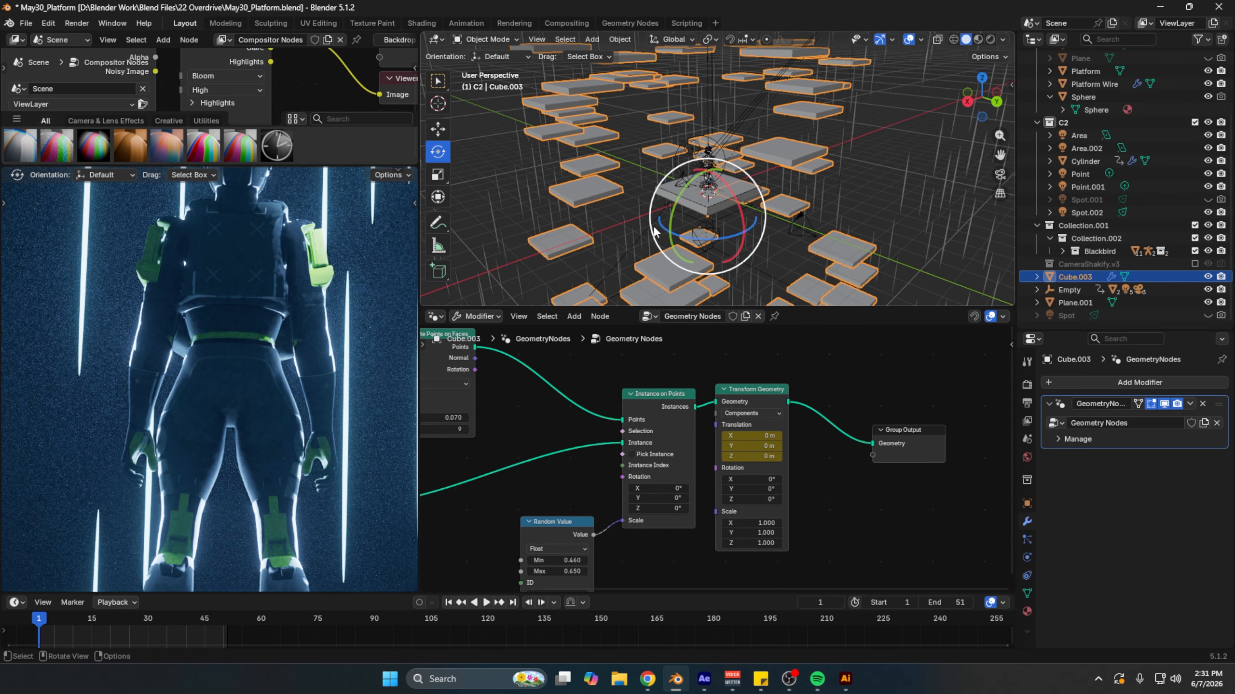
Step: Show the full camera frame in the rendered view and try changing the Transform Geometry node's Z translation
scroll(237, 396, "down", 9)
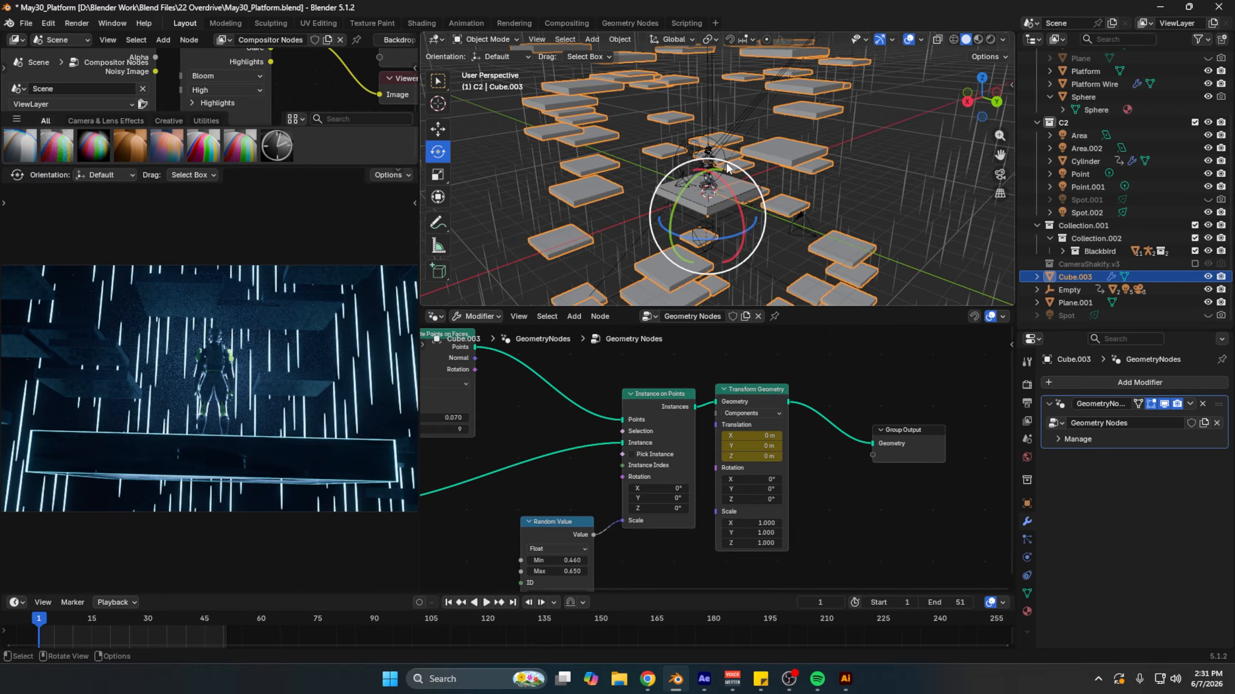
mouse_move(757, 456)
left_mouse_down()
mouse_move(782, 456)
mouse_move(736, 456)
left_mouse_up()
key("Escape")
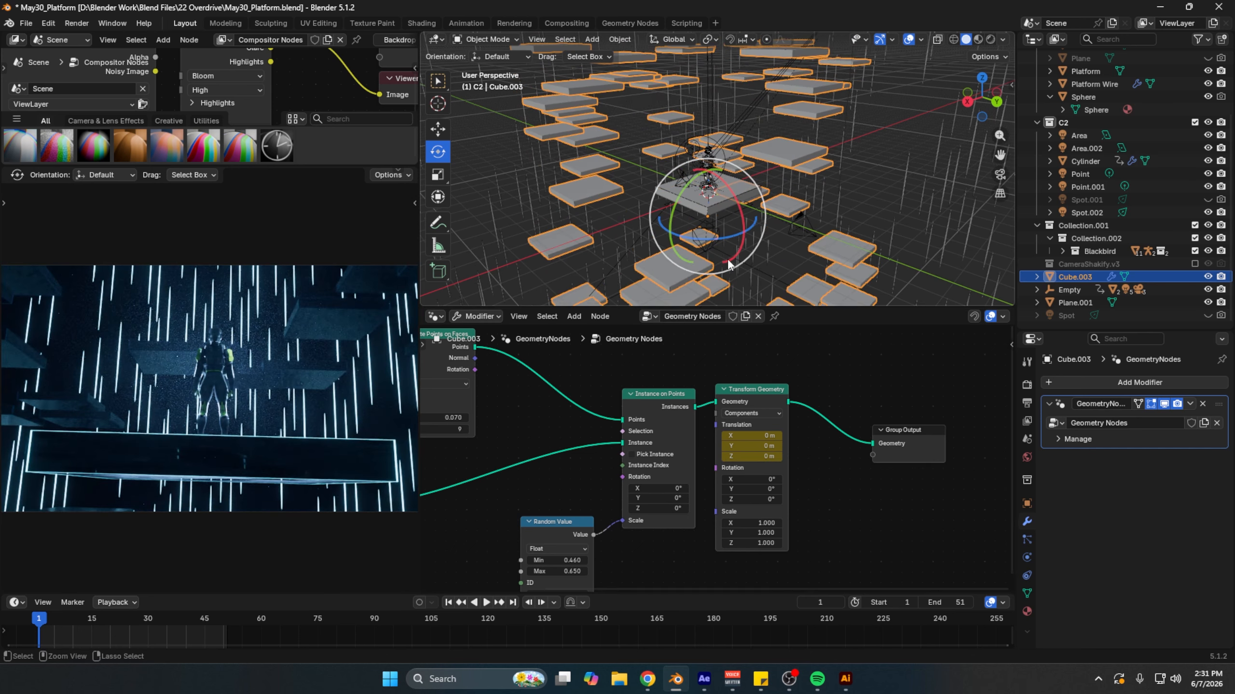
Step: Frame the character on the main platform and select the scene's Camera
middle_click_drag(720, 437, 937, 453)
left_click(719, 194)
scroll(713, 193, "up", 6)
middle_click_drag(708, 193, 636, 155)
left_click(970, 220)
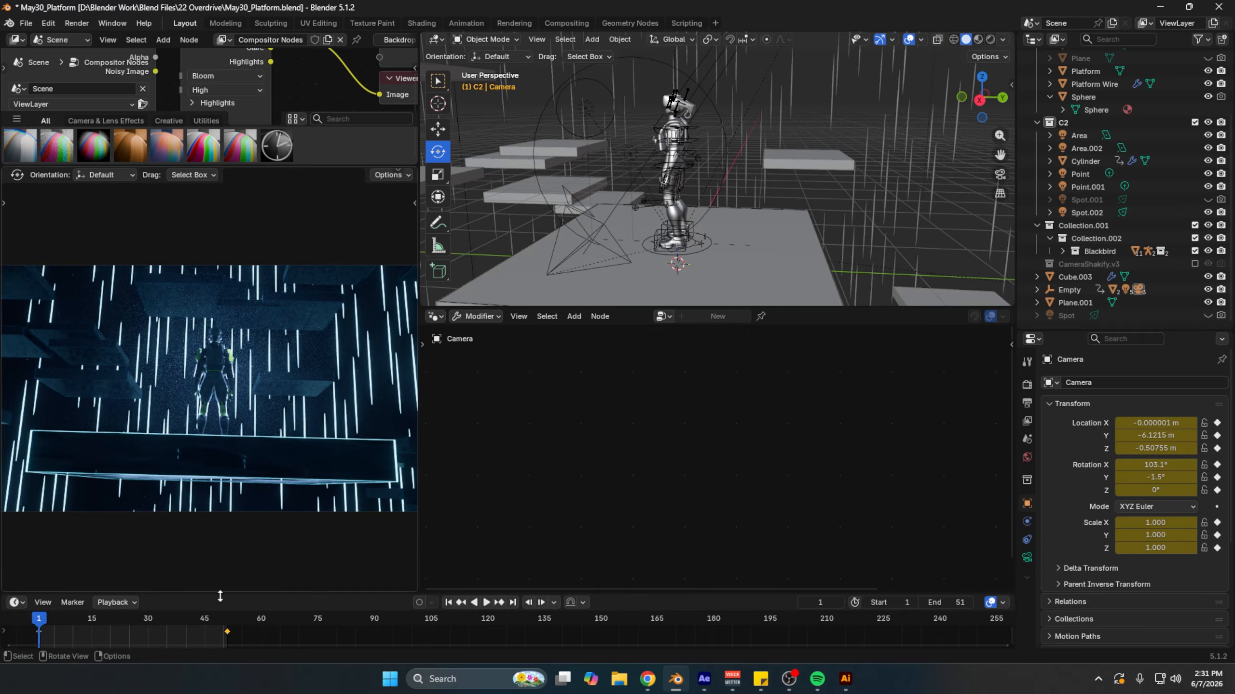
Step: Preview the camera animation, enlarging the 3D viewport along the way, and return to frame 1
key("space")
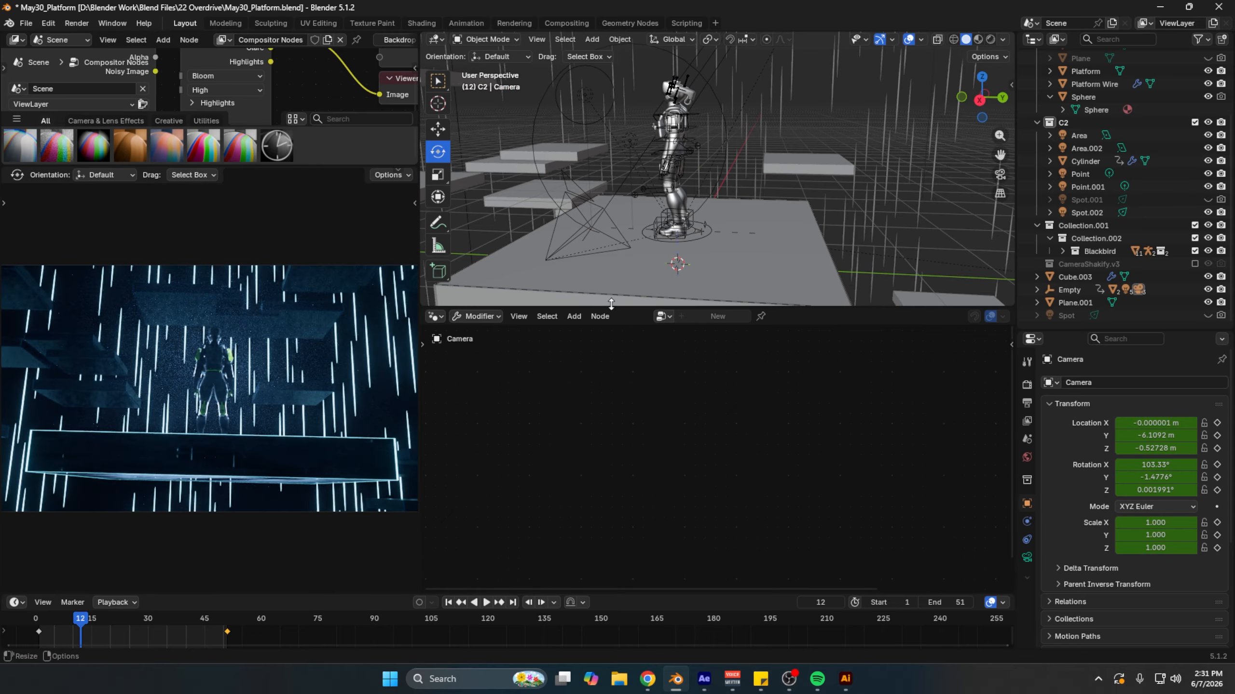
left_click_drag(611, 303, 611, 577)
left_click_drag(124, 627, 39, 617)
key("space")
Step: Hide the Platform object and select the Area.002 light underneath it
left_click(770, 424)
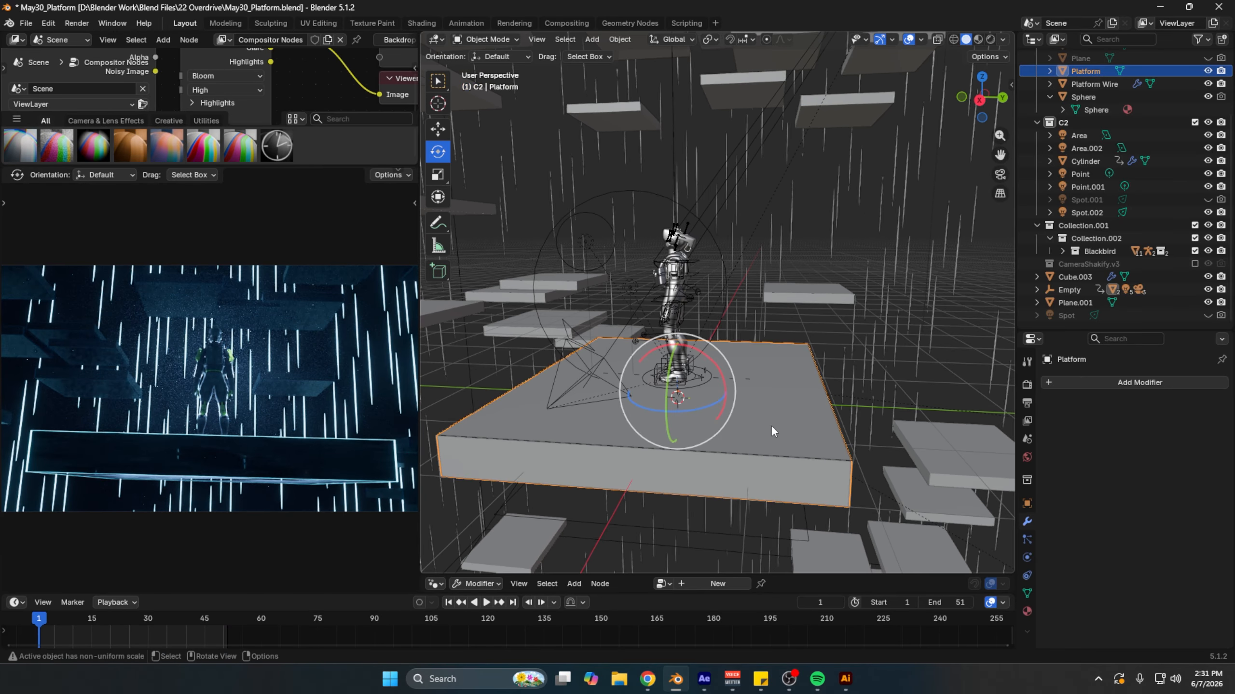
key("h")
scroll(690, 460, "up", 3)
left_click(650, 501)
scroll(736, 477, "down", 4)
middle_click_drag(650, 497, 725, 421)
Step: Look up the Empty type among the objects that can be added, without adding one, and clear the selection
key("shift+a")
mouse_move(571, 490)
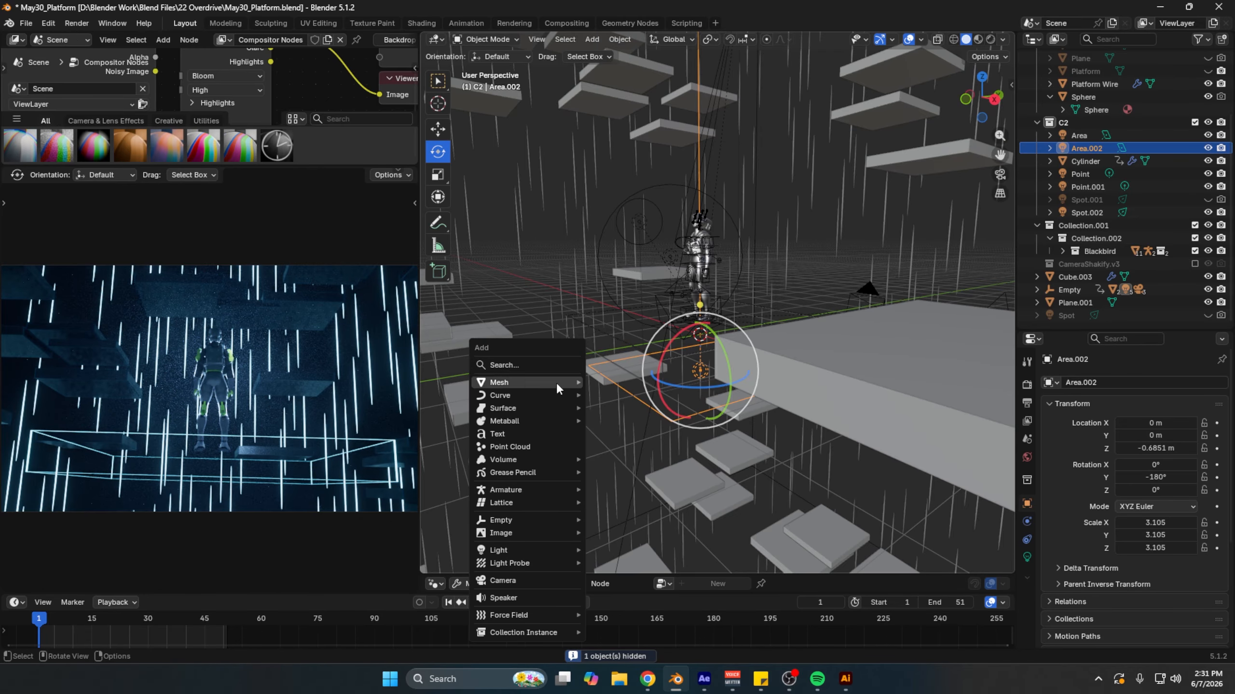
mouse_move(532, 521)
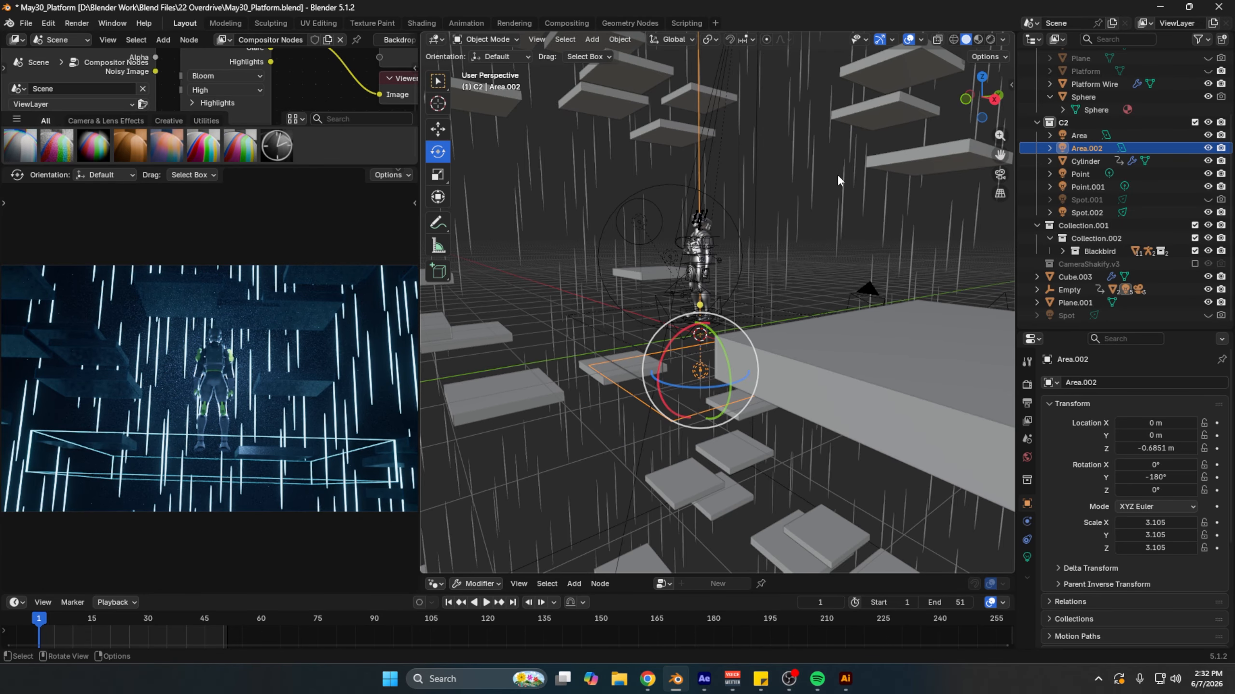
left_click(783, 192)
Step: Select the Empty located beneath the character's feet
scroll(694, 380, "up", 5)
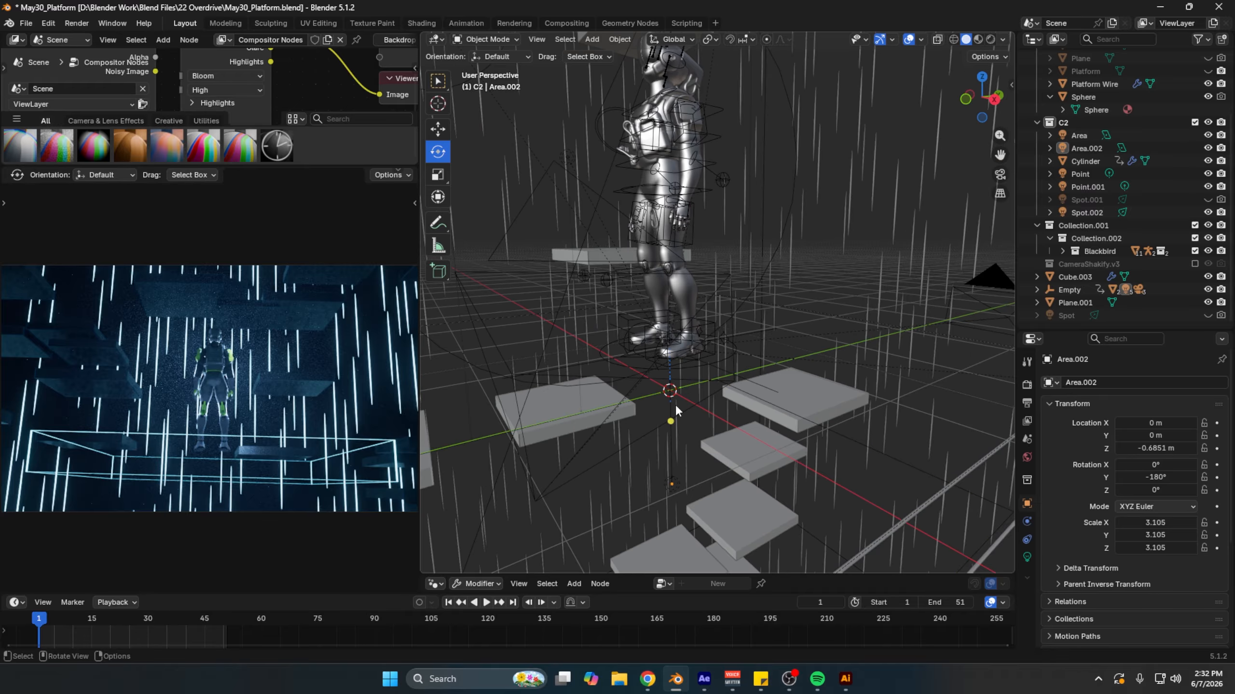
left_click(673, 405)
left_click(672, 404)
middle_click_drag(671, 404, 804, 365)
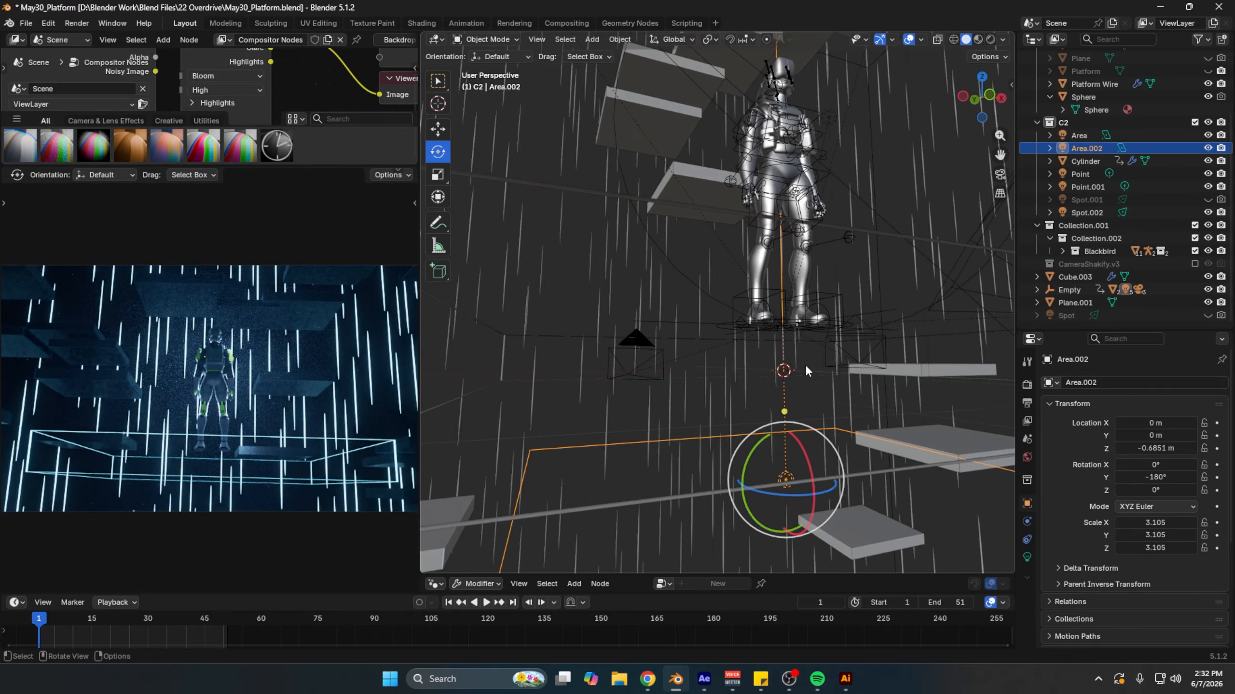
left_click(697, 333)
middle_click_drag(697, 339, 770, 367)
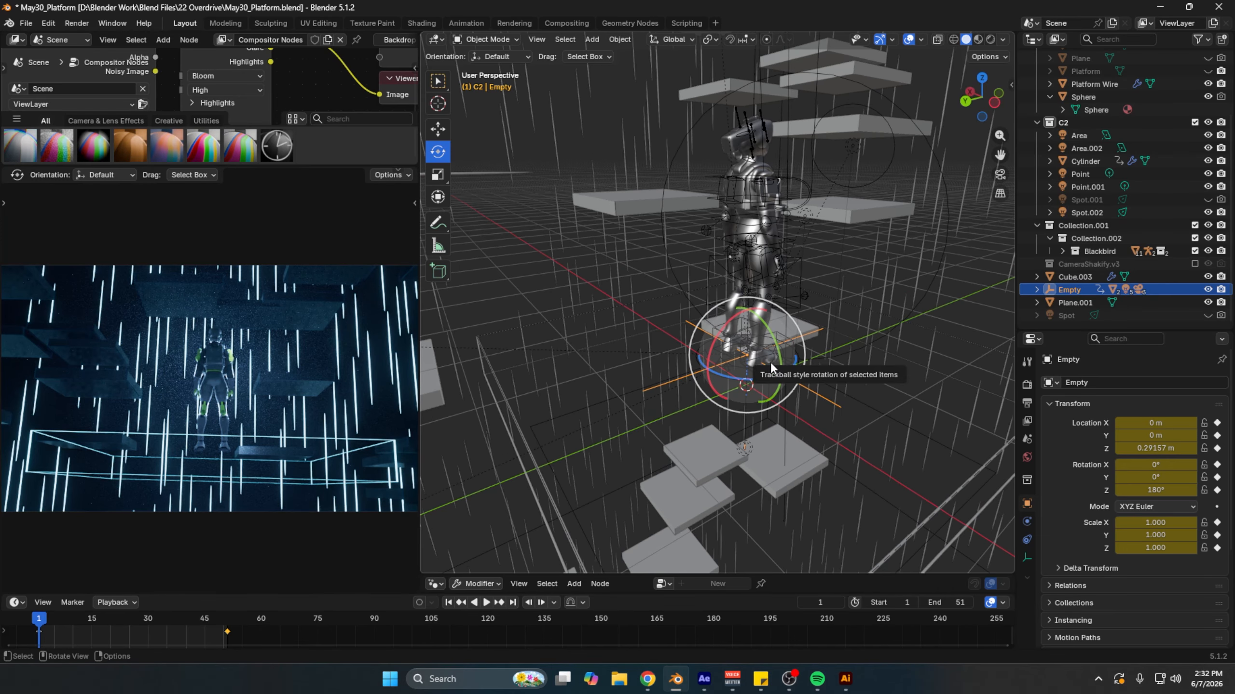
Step: View the scene around the Empty, scrub through the shot's timeline and return to frame 1
middle_click_drag(806, 359, 705, 348)
scroll(745, 301, "down", 5)
scroll(712, 314, "up", 2)
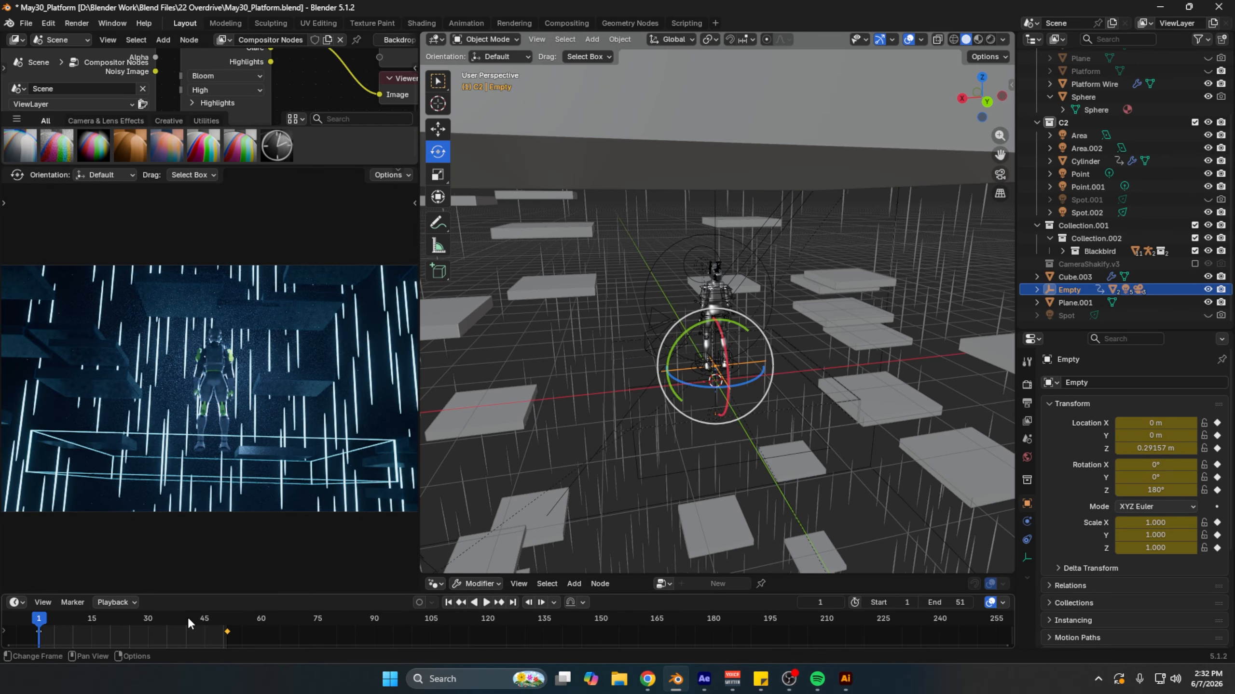
left_click_drag(160, 626, 185, 628)
key("shift+Left")
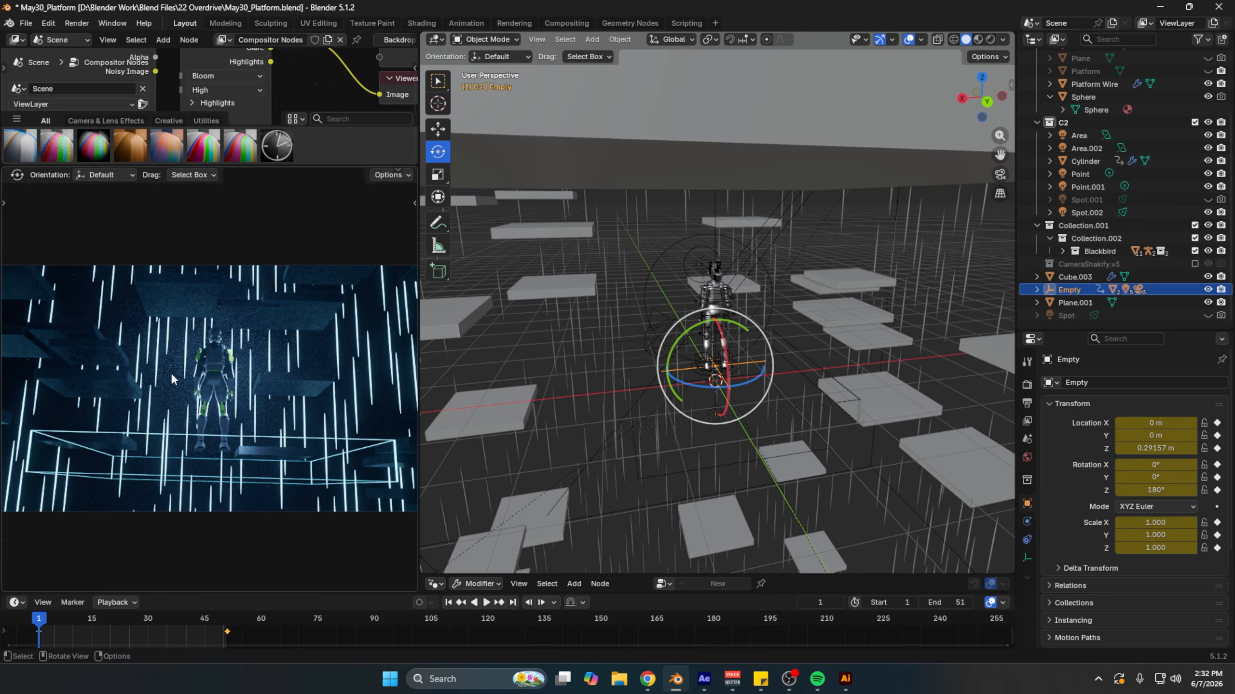
Step: Open the recent file May30_Platform_Angle2.blend
left_click(26, 23)
mouse_move(44, 25)
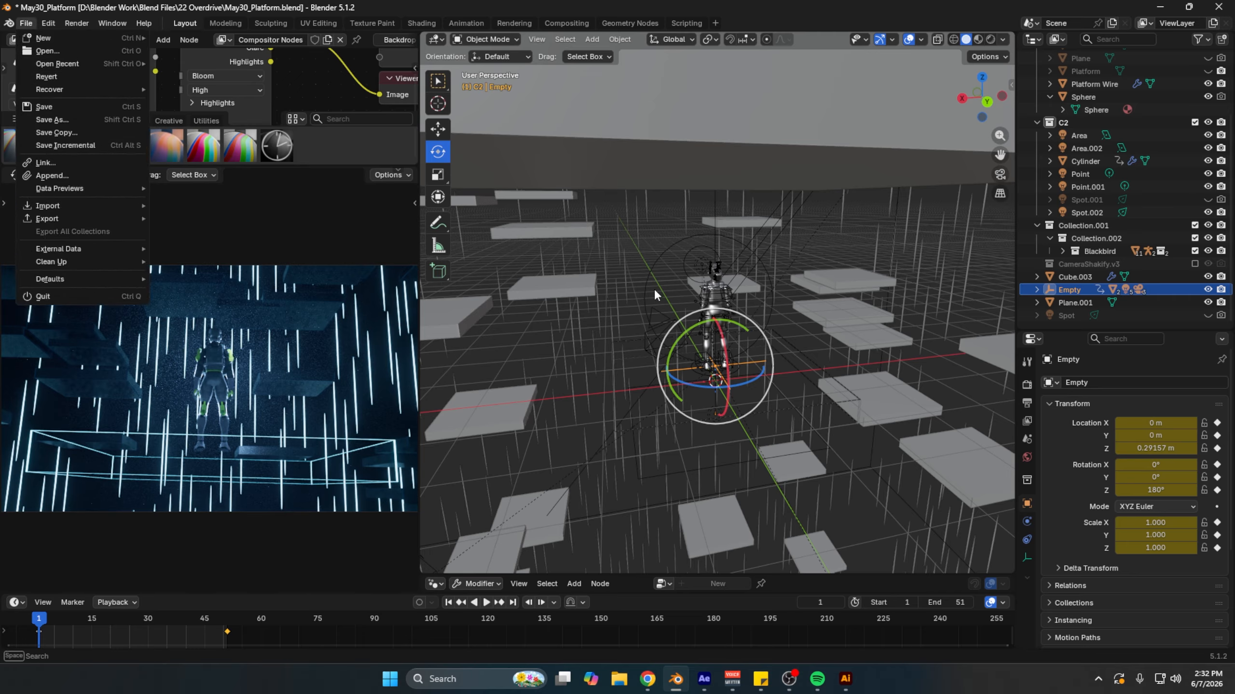
mouse_move(65, 65)
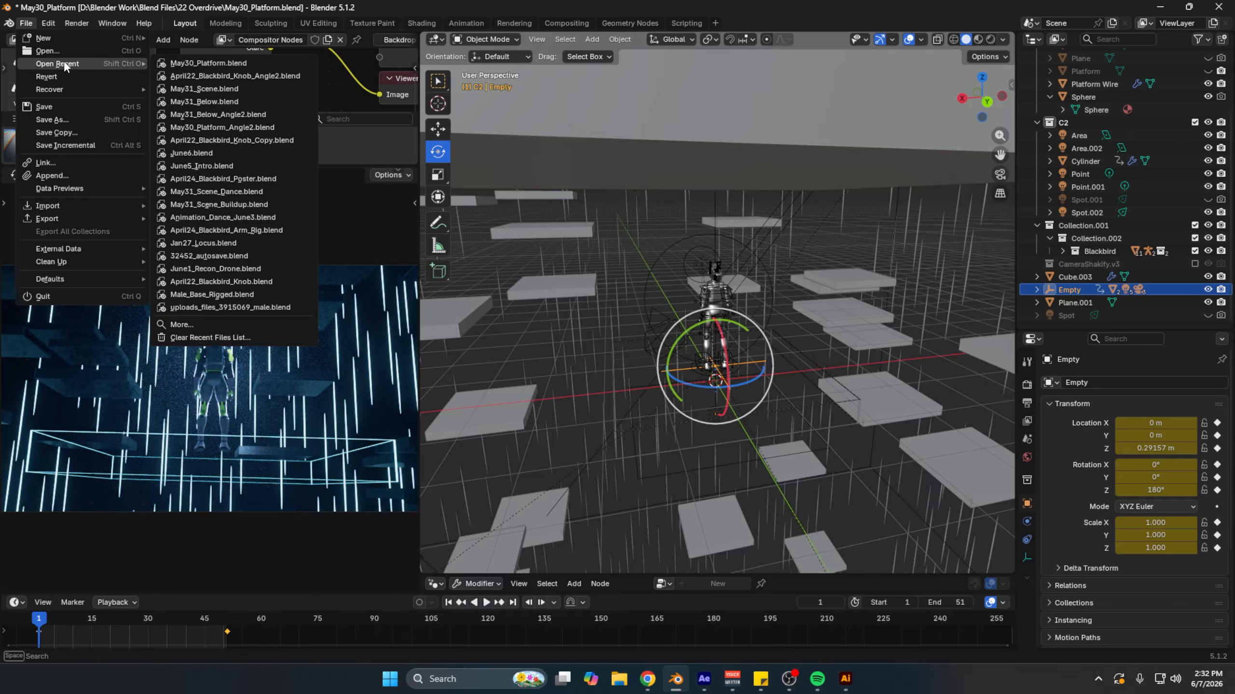
left_click(276, 114)
left_click(634, 358)
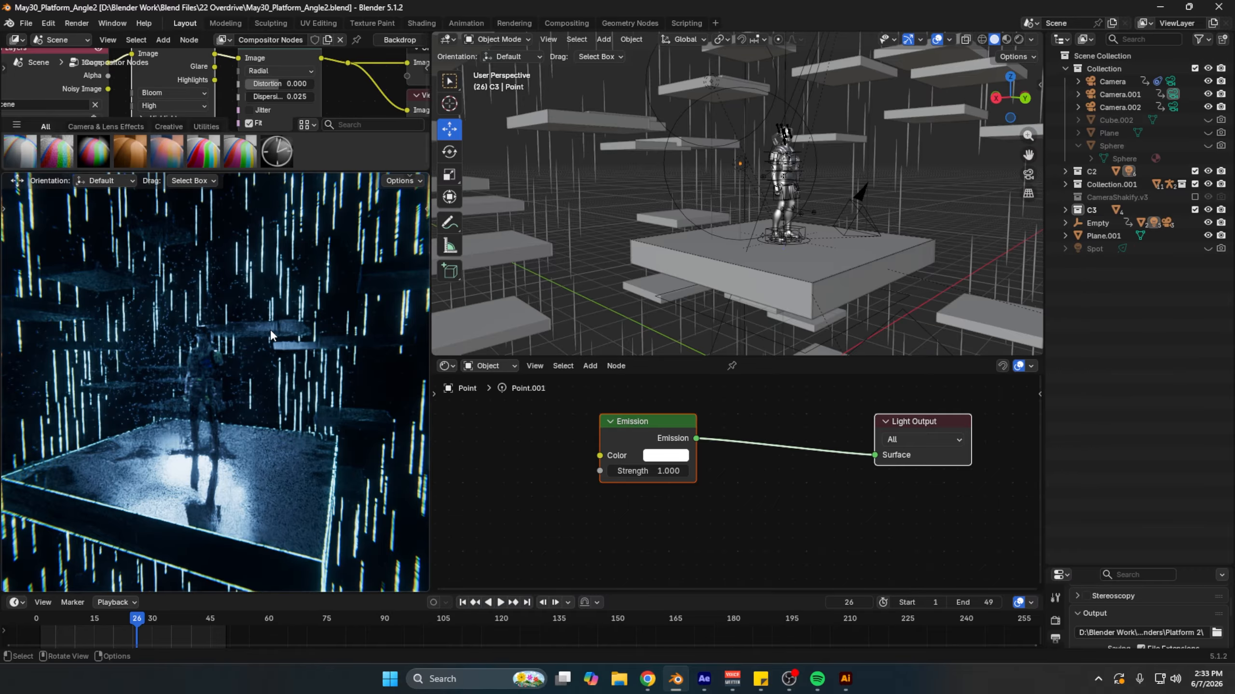
Step: Enlarge the 3D viewport in the second-angle scene and check the character's framing through the camera
middle_click_drag(823, 186, 854, 263)
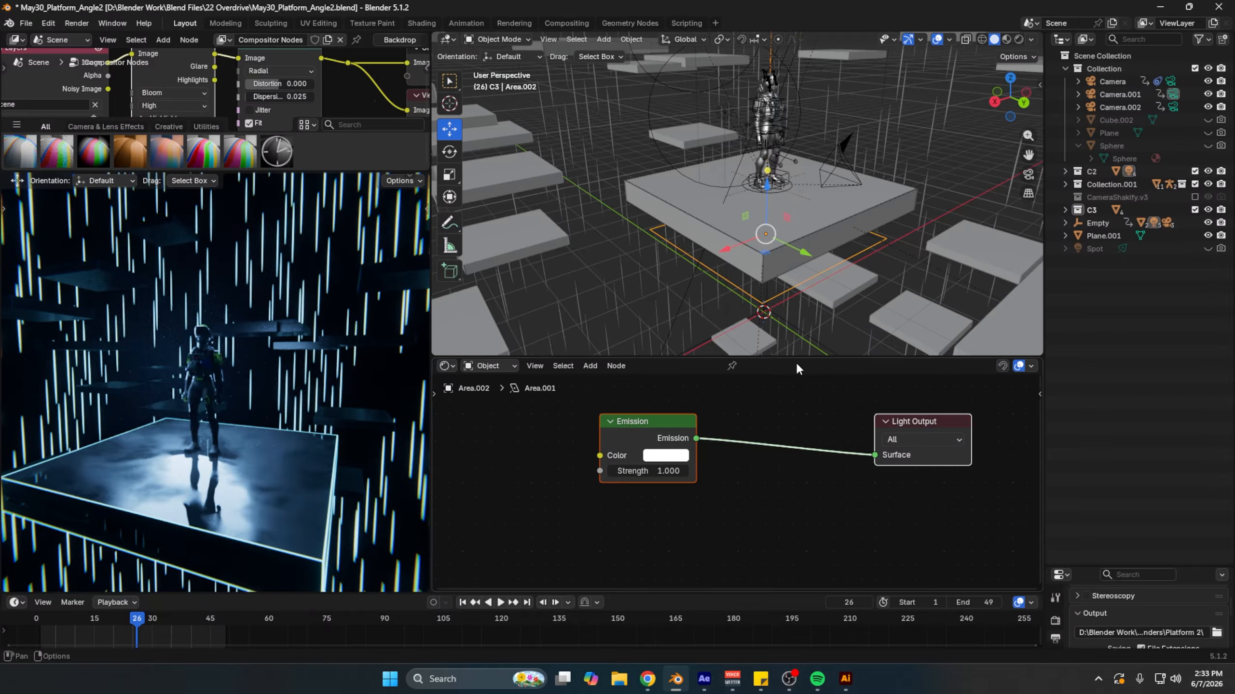
left_click_drag(799, 360, 800, 517)
key("KP_0")
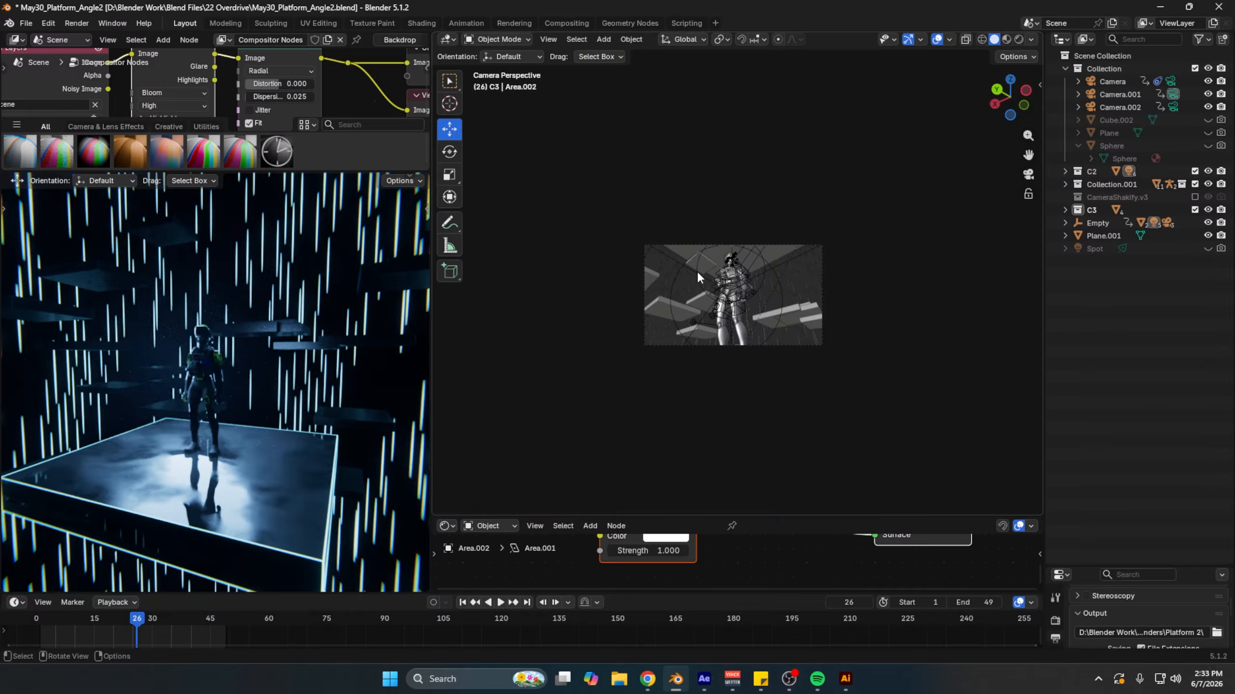
middle_click_drag(816, 393, 788, 281)
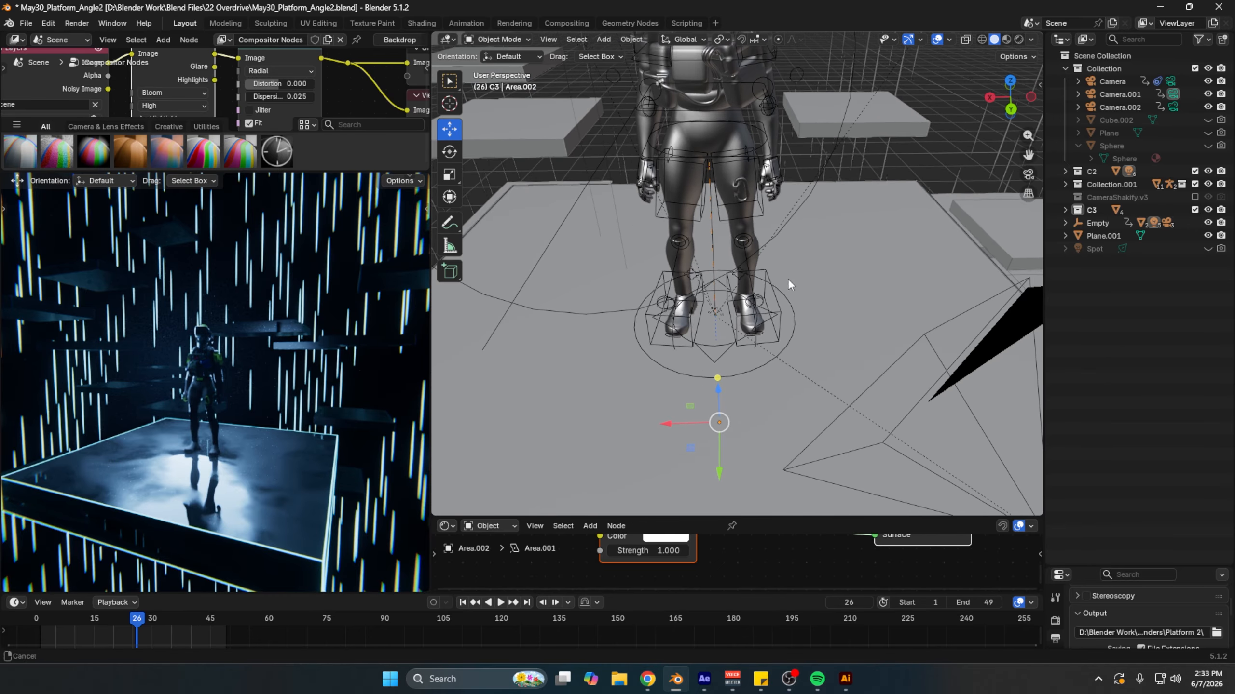
Step: Select the Cylinder object that forms the streaks around the character
scroll(734, 352, "down", 1)
middle_click_drag(734, 357, 695, 231)
left_click(673, 193)
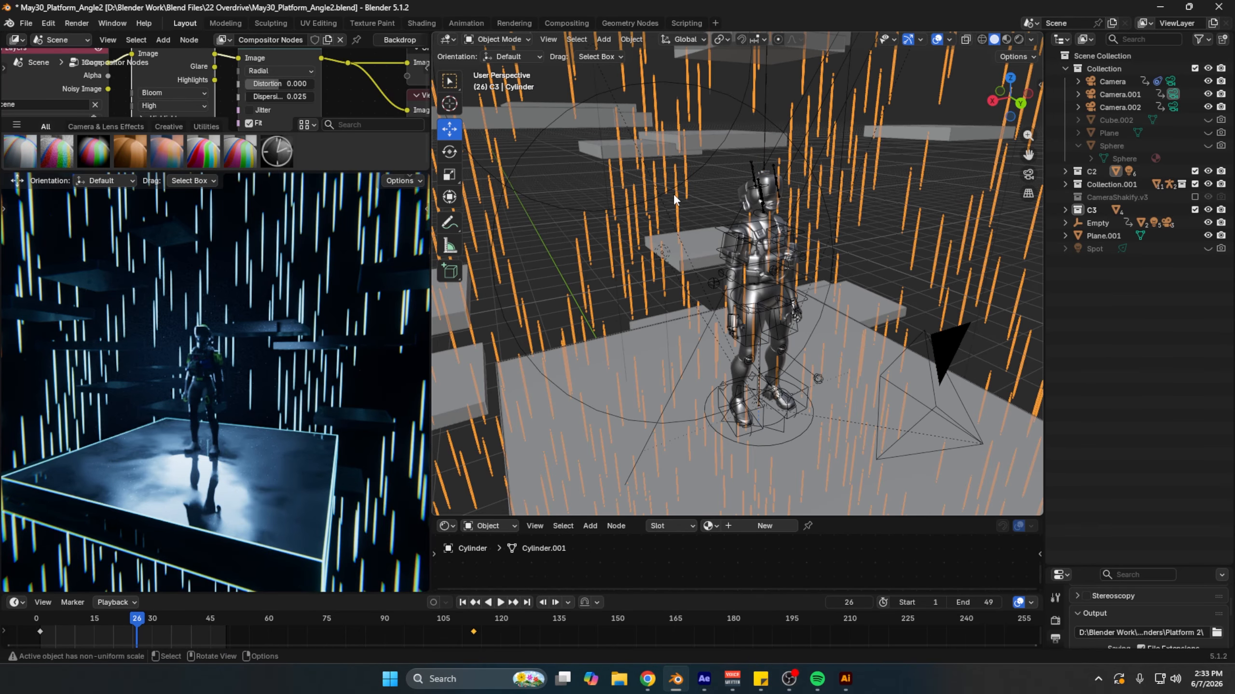
Step: Expand the C2 collection and hide the Point light to view the camera shot without it
left_click(1065, 172)
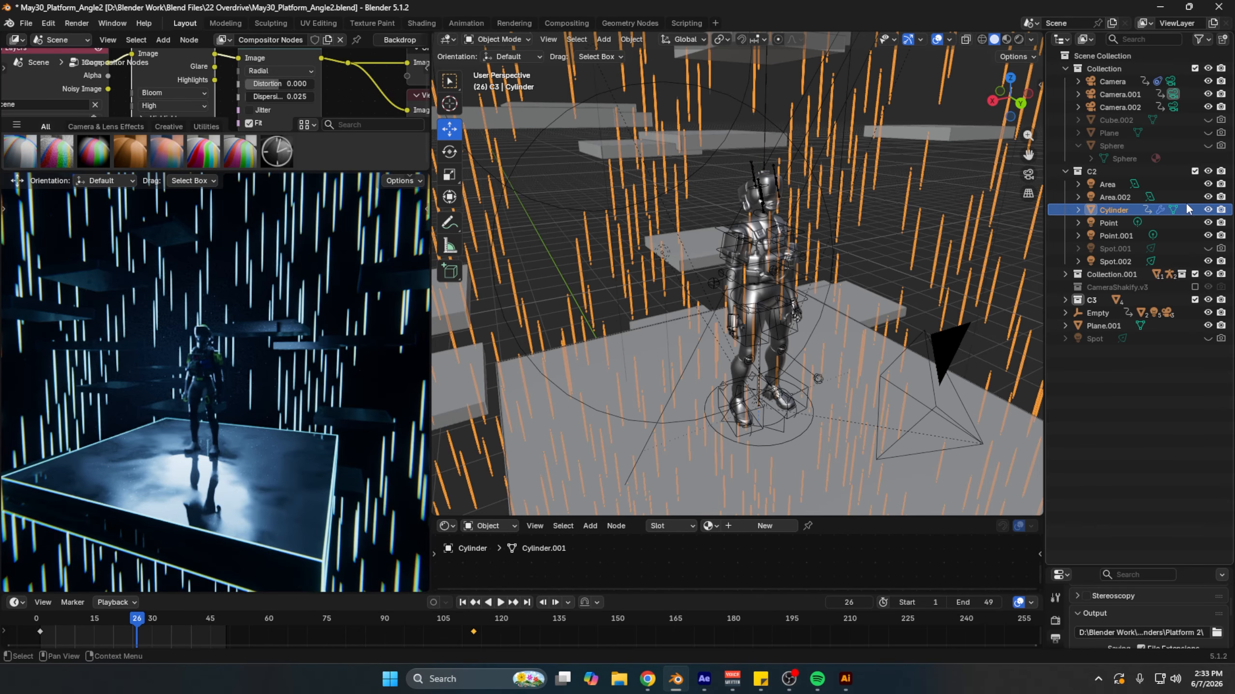
left_click(1208, 235)
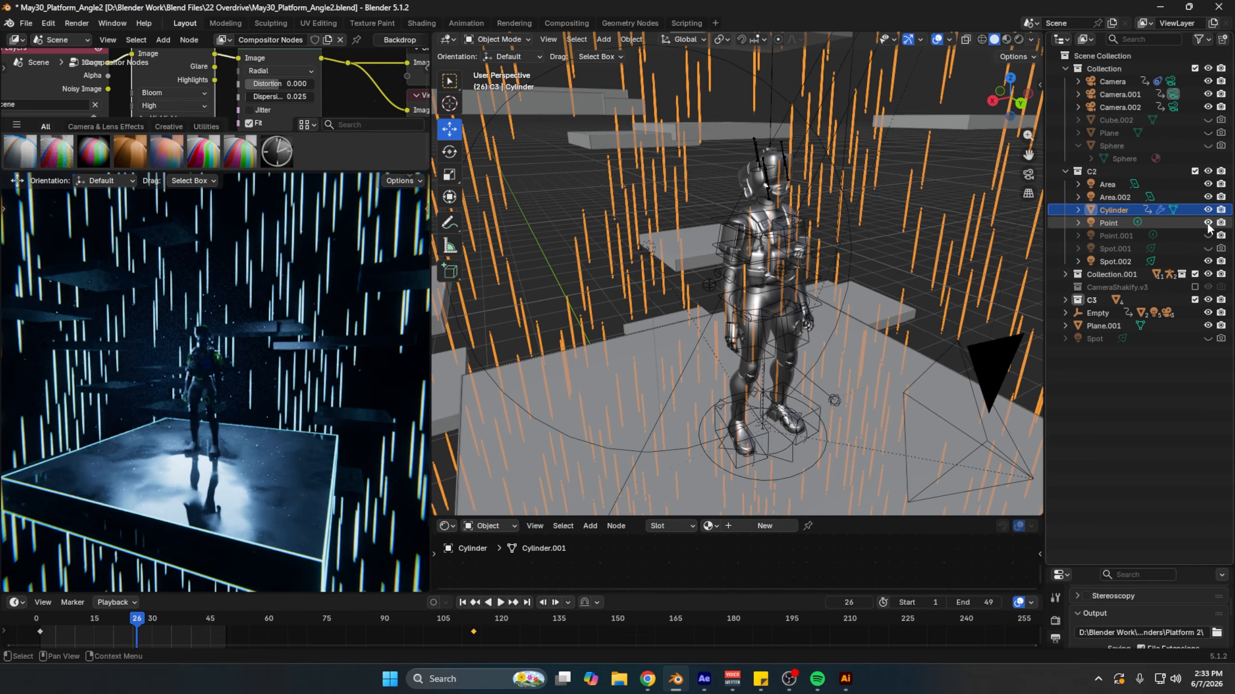
key("KP_0")
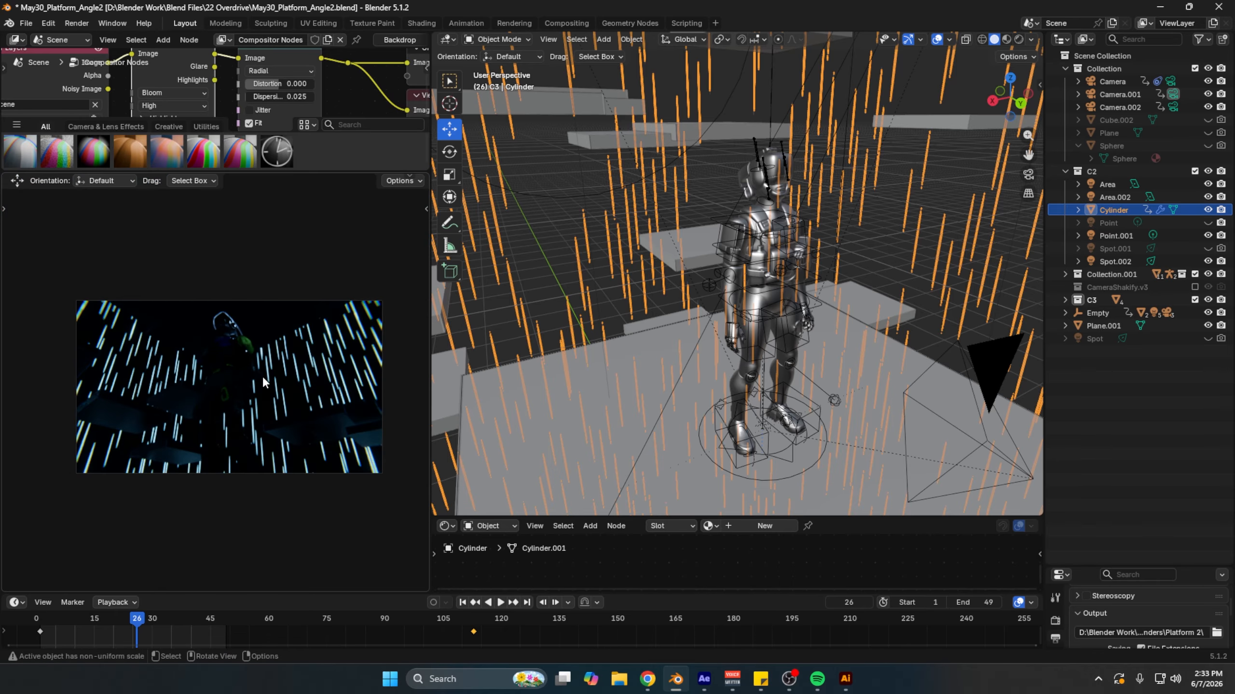
scroll(240, 402, "up", 5)
Step: Select the Point.001 light above the character and try moving it to preview its effect in the rendered view
left_click(1115, 236)
middle_click_drag(779, 312, 887, 225)
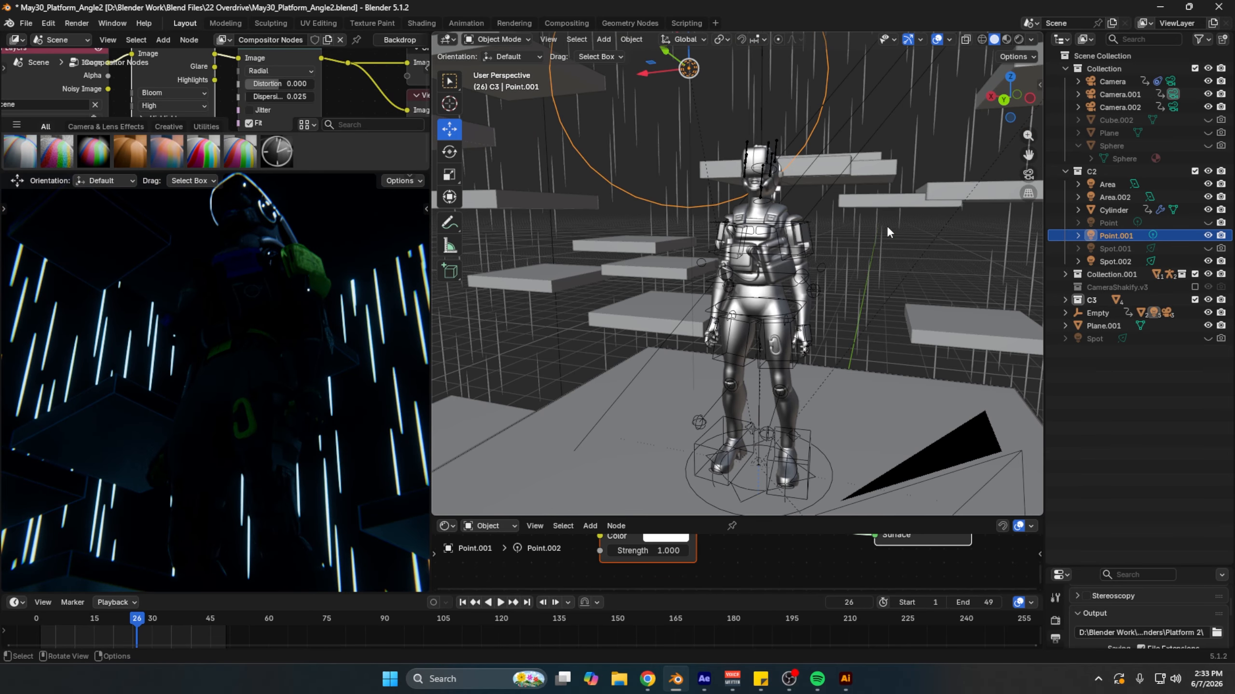
key("g")
right_click(982, 286)
middle_click_drag(213, 335, 330, 403)
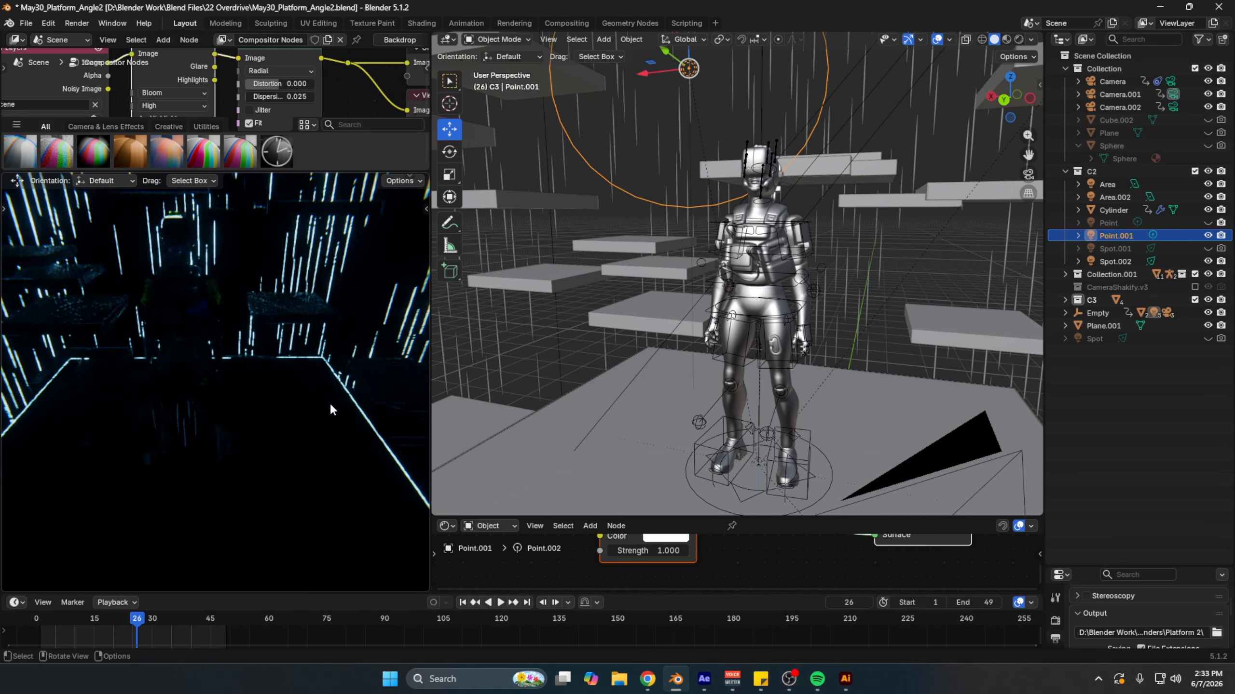
key("g")
right_click(914, 287)
Step: Unhide the Point light and return the rendered view to the camera
left_click(1207, 223)
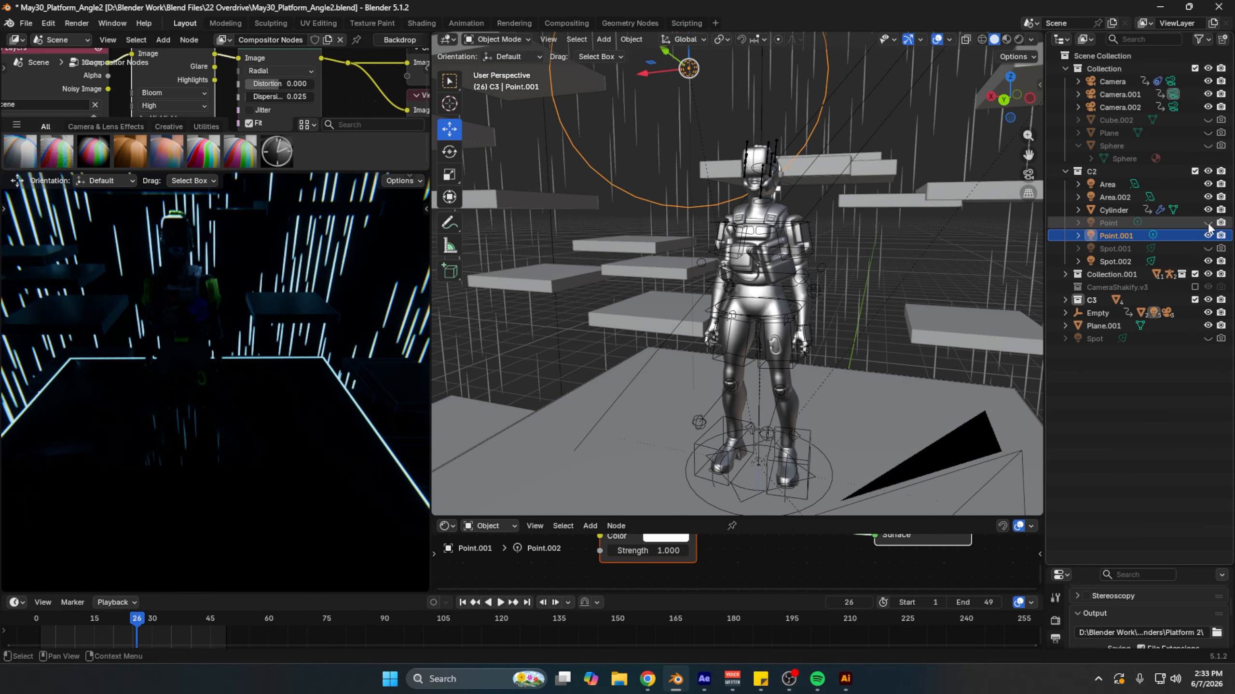
middle_click_drag(255, 428, 249, 465)
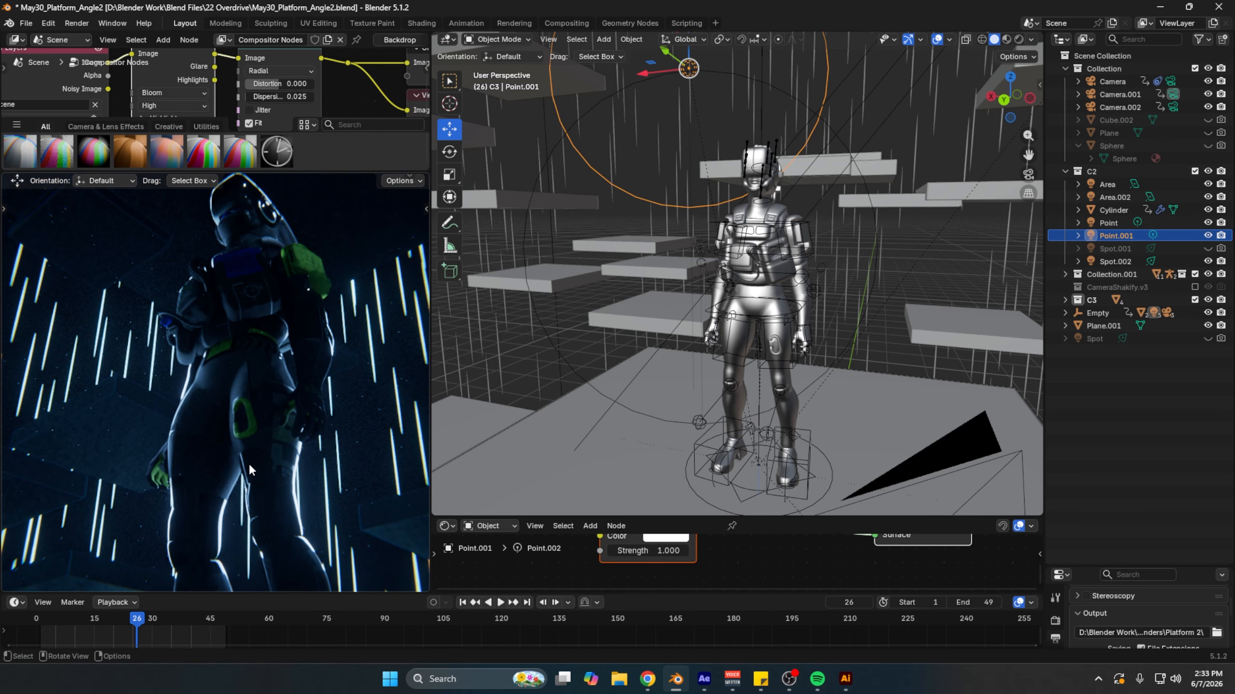
key("KP_0")
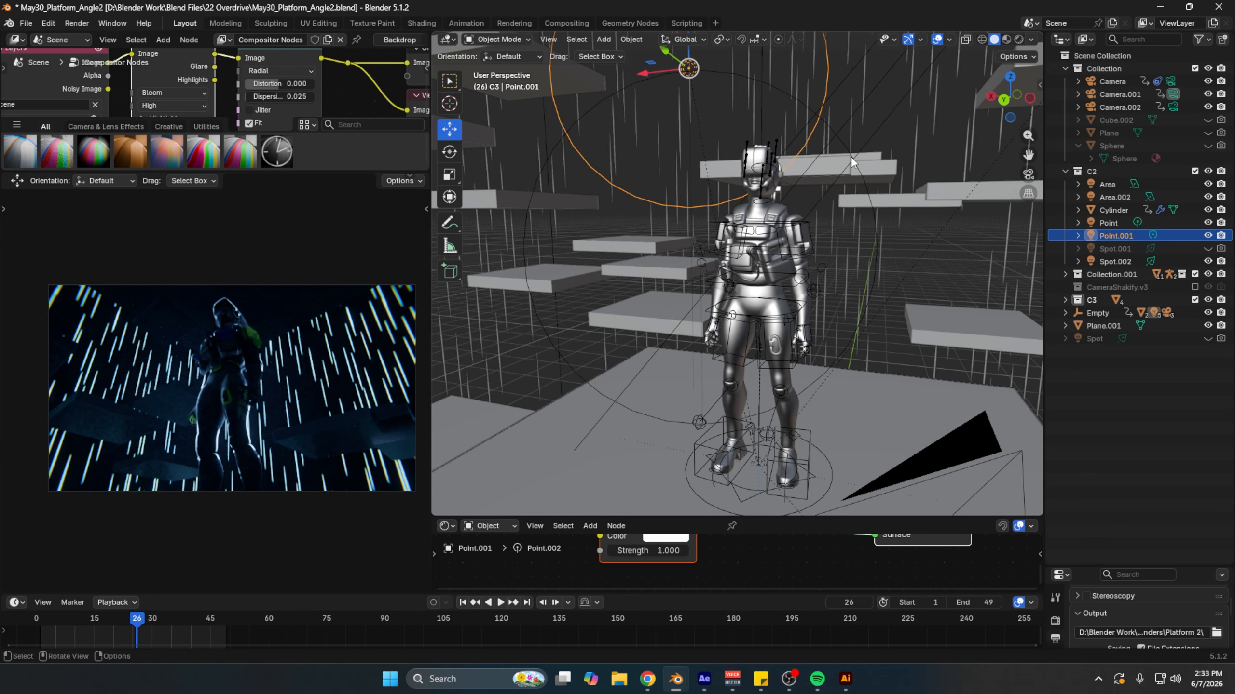
Step: Enlarge the properties editor and bring up Point.001's Light Linking settings under Shading
middle_click_drag(783, 123, 775, 137)
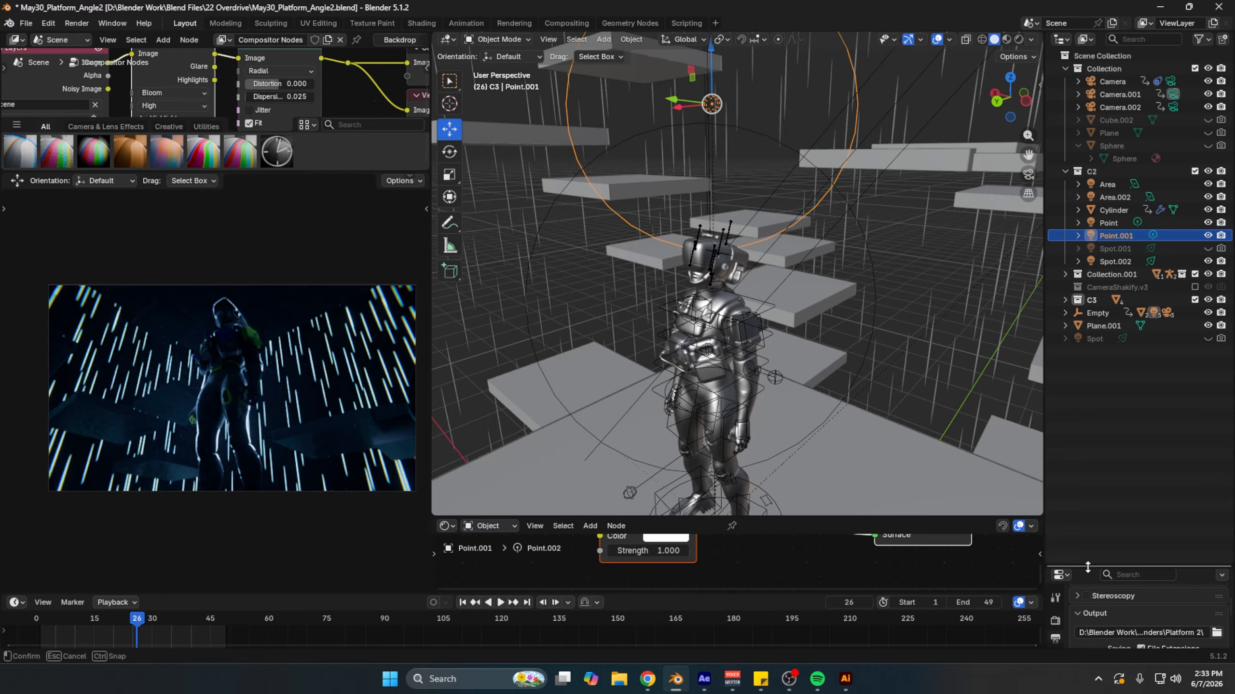
left_click_drag(1088, 567, 1088, 372)
left_click(1060, 542)
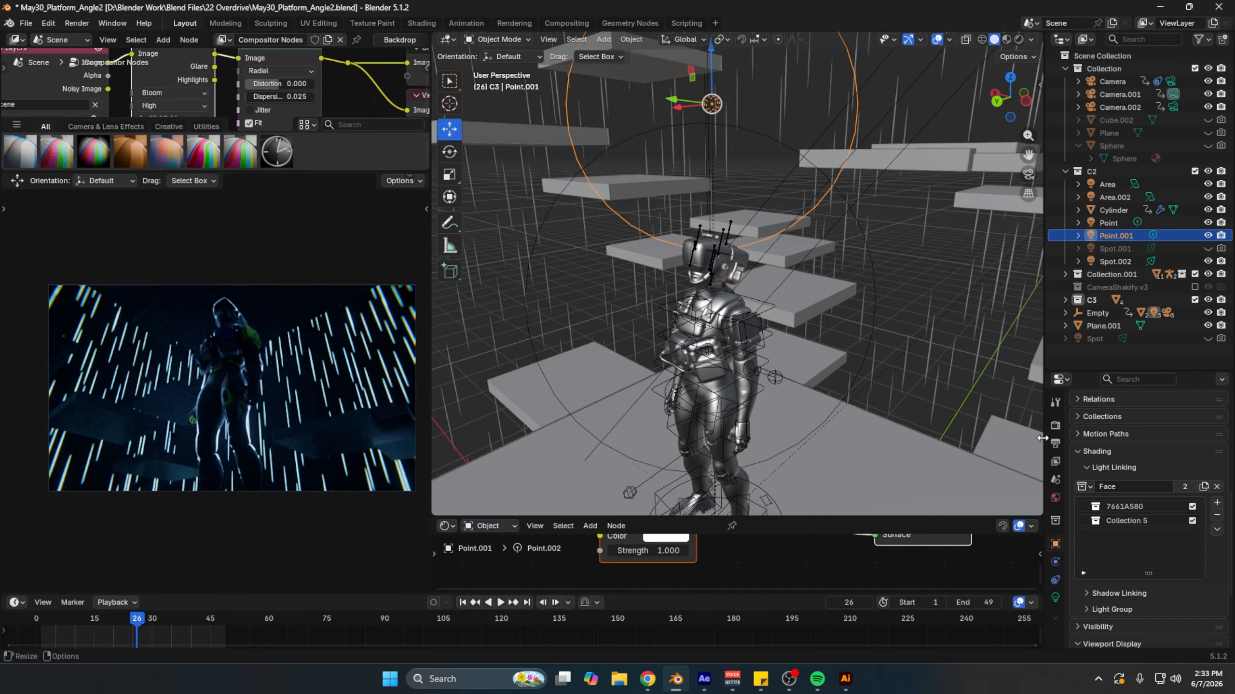
left_click_drag(1045, 540, 974, 540)
left_click(1008, 452)
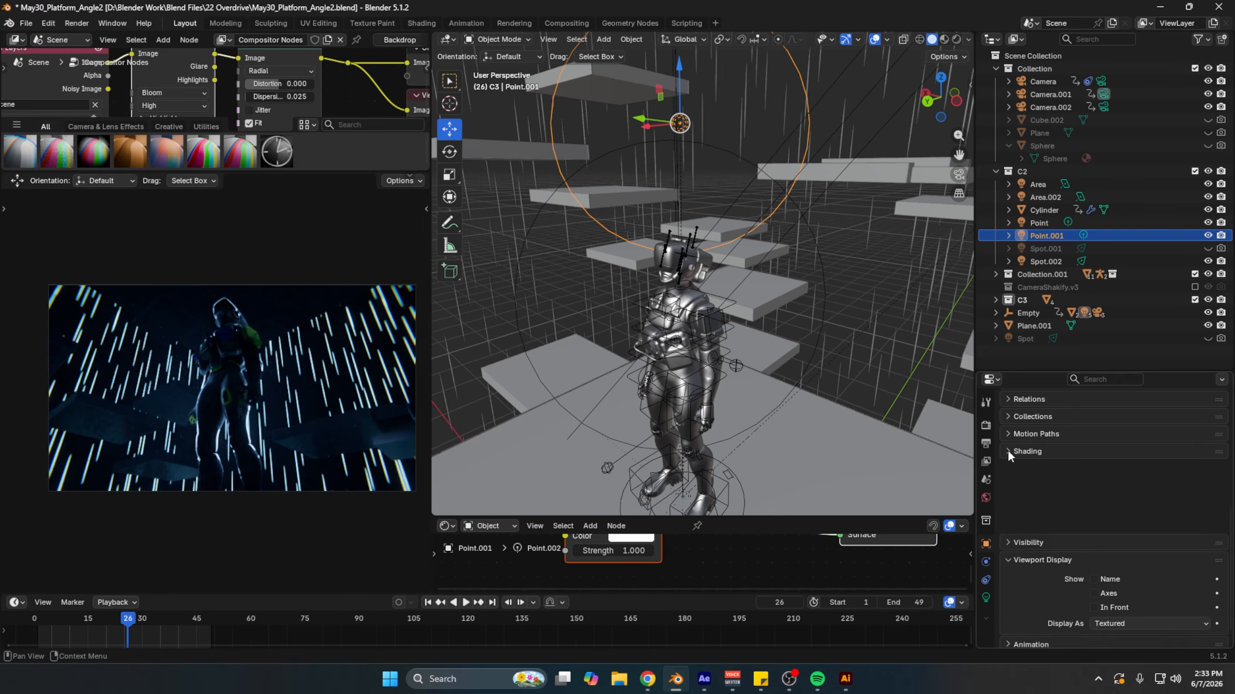
scroll(1035, 535, "up", 5)
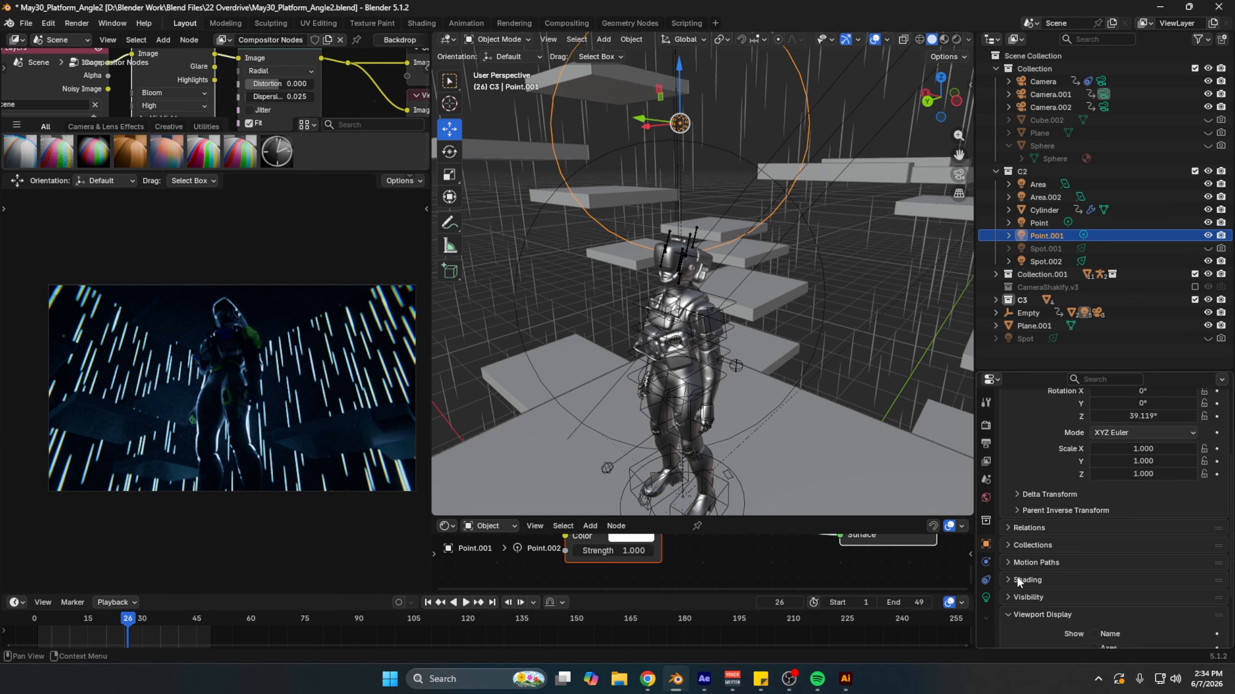
left_click(1017, 580)
scroll(1009, 582, "down", 2)
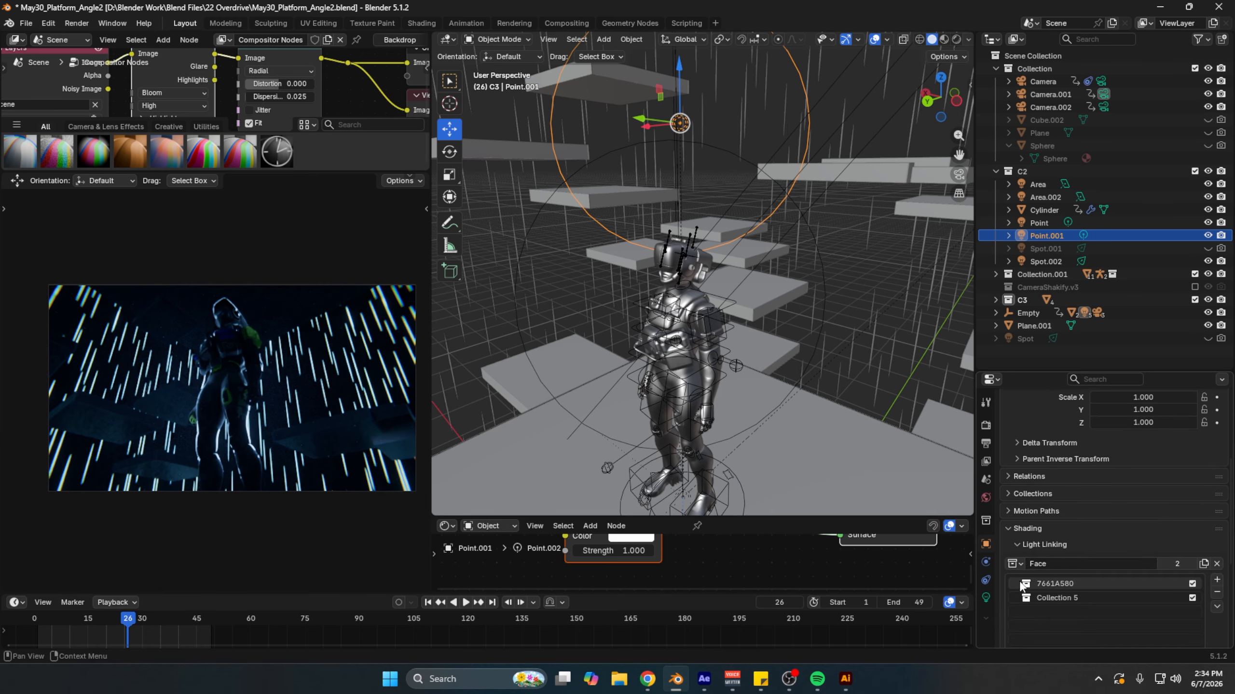
Step: Try moving the Point.001 light around the character's head to preview its effect in the rendered shot
left_click(1016, 544)
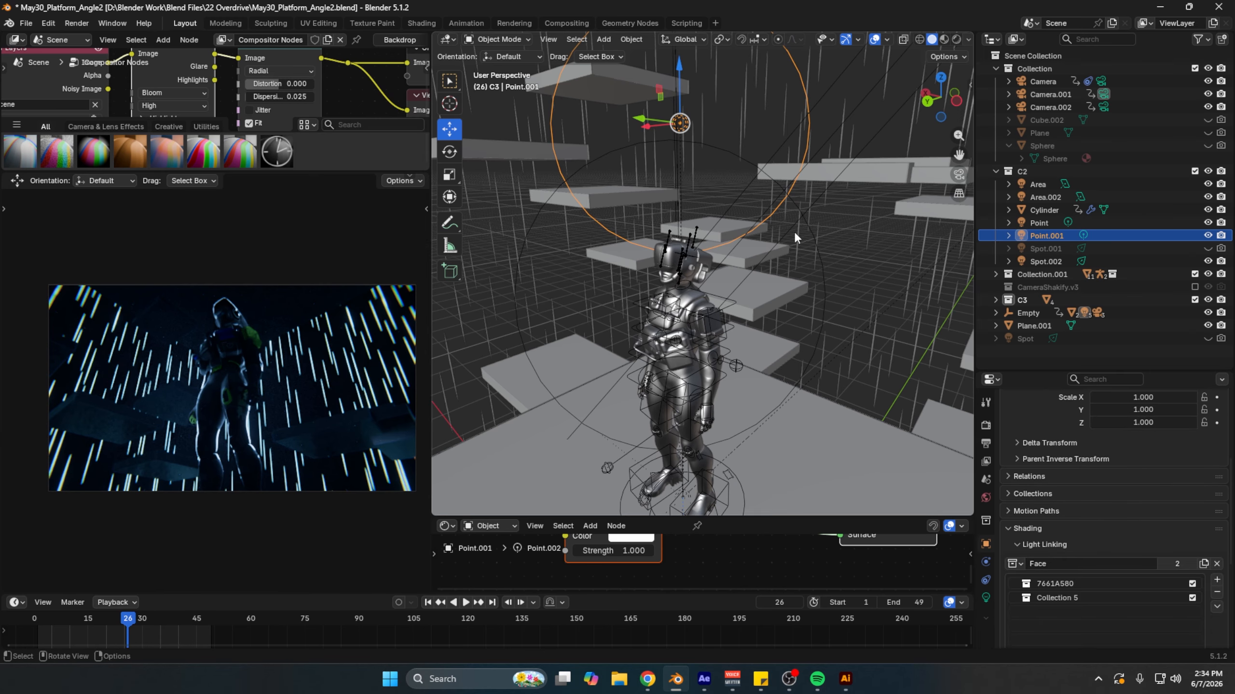
scroll(740, 104, "down", 1)
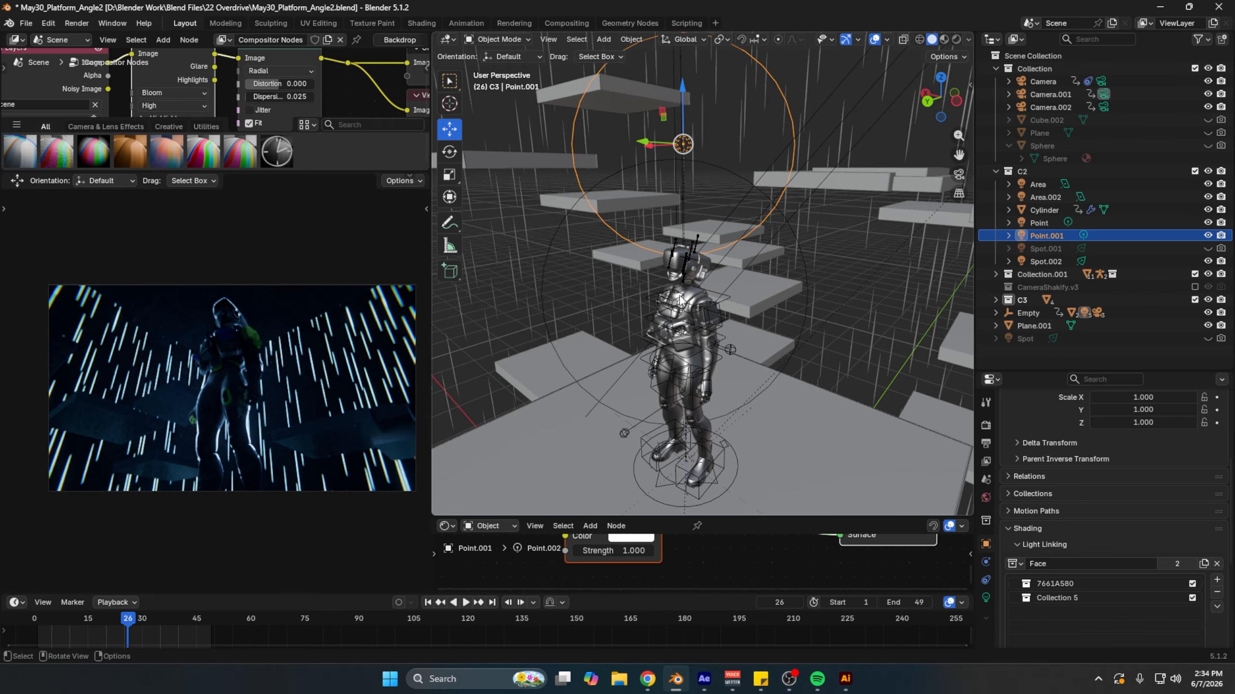
scroll(727, 303, "up", 6)
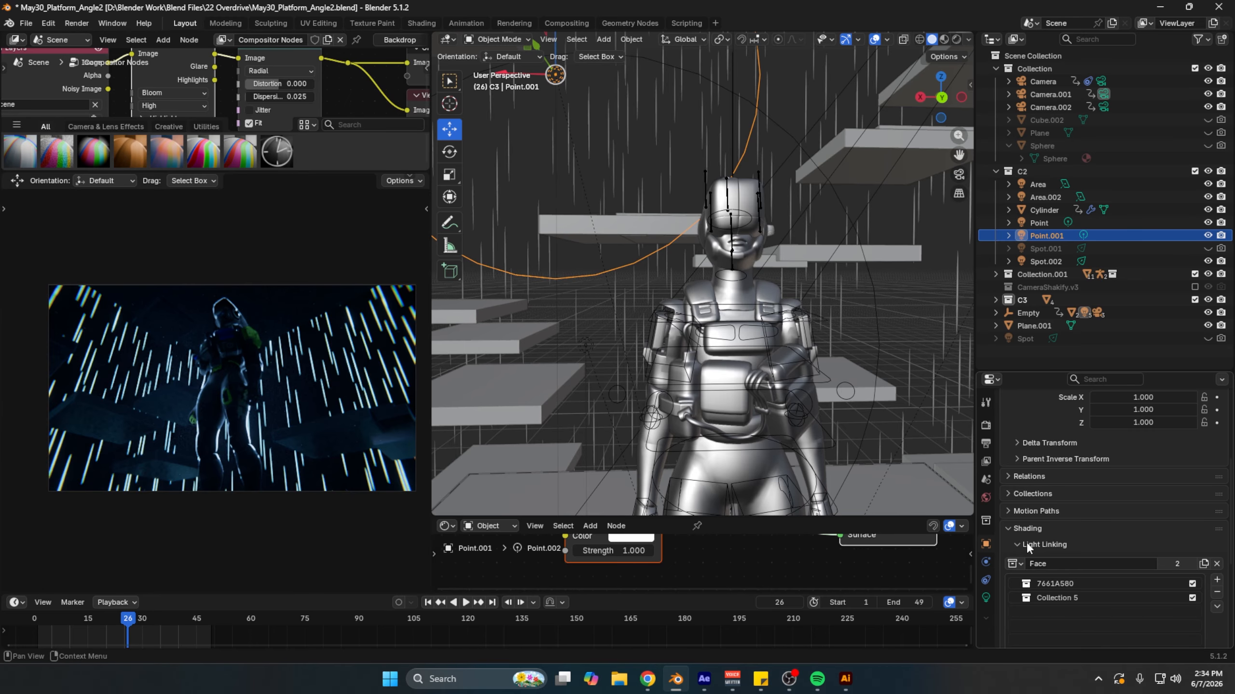
middle_click_drag(748, 228, 777, 243)
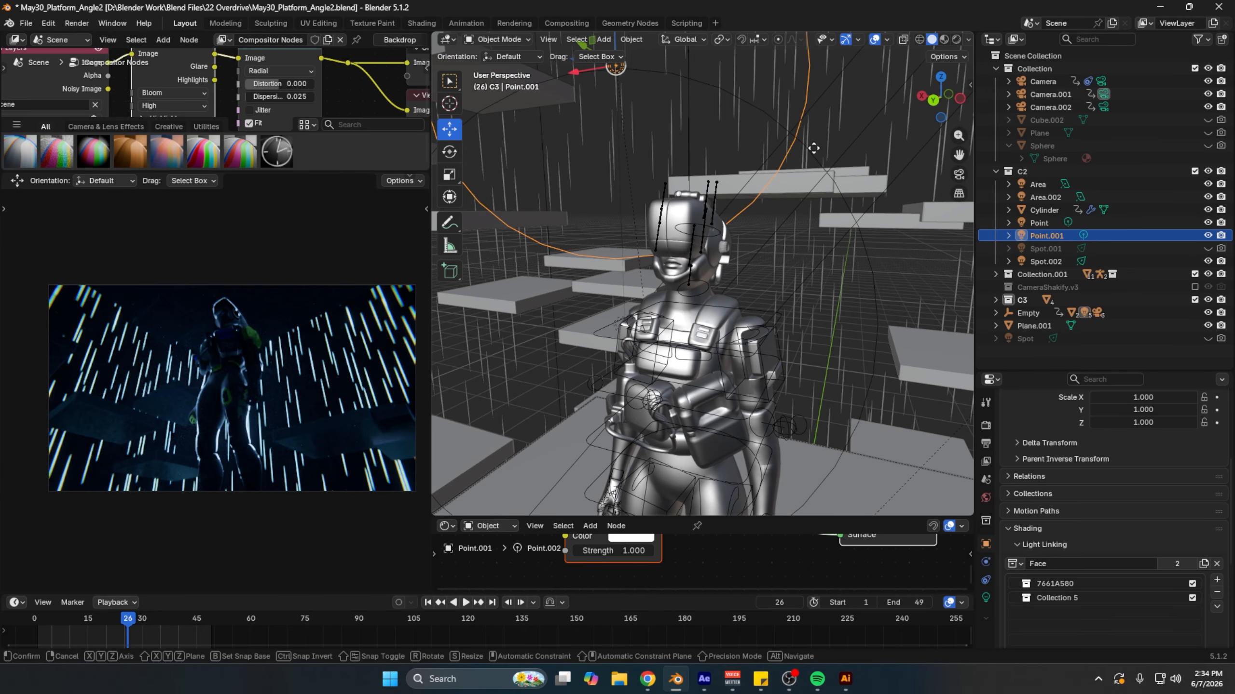
key("g")
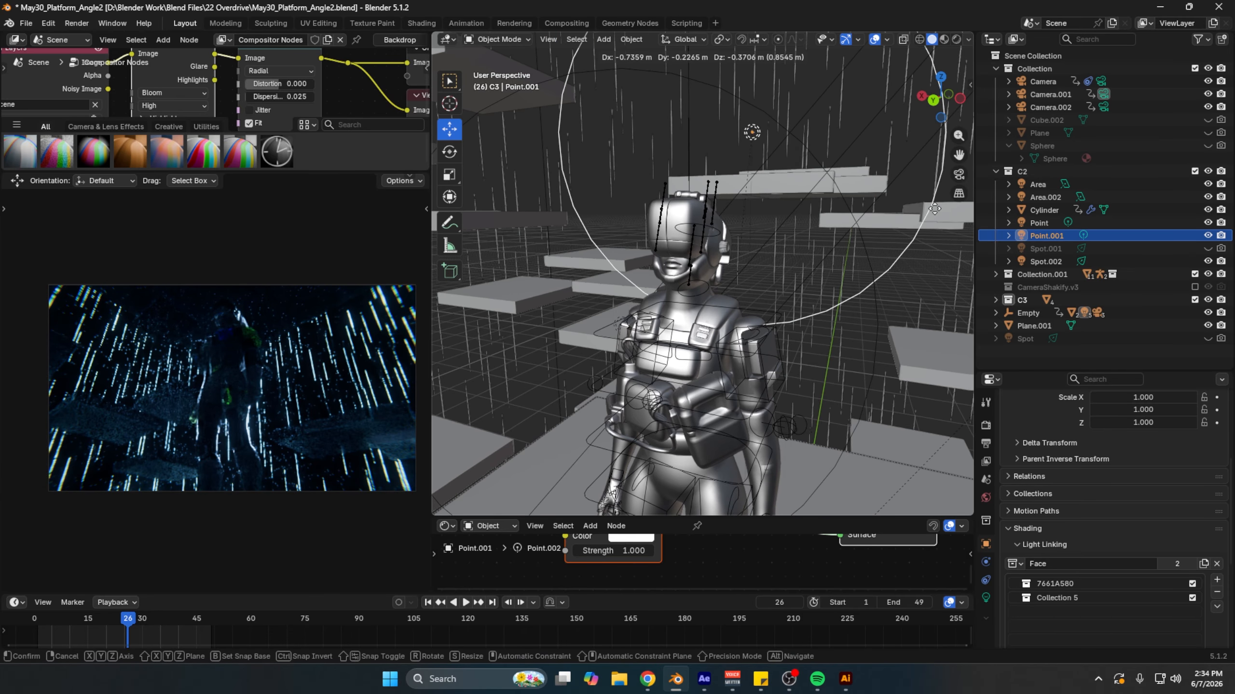
left_click(886, 268)
Step: Select the Area.002 light beneath the main platform and view the platform's underside in the rendered view
scroll(886, 265, "down", 4)
middle_click_drag(784, 353, 768, 288)
scroll(767, 287, "down", 4)
left_click(686, 414)
mouse_move(256, 389)
middle_mouse_down()
mouse_move(279, 402)
mouse_move(272, 374)
middle_mouse_up()
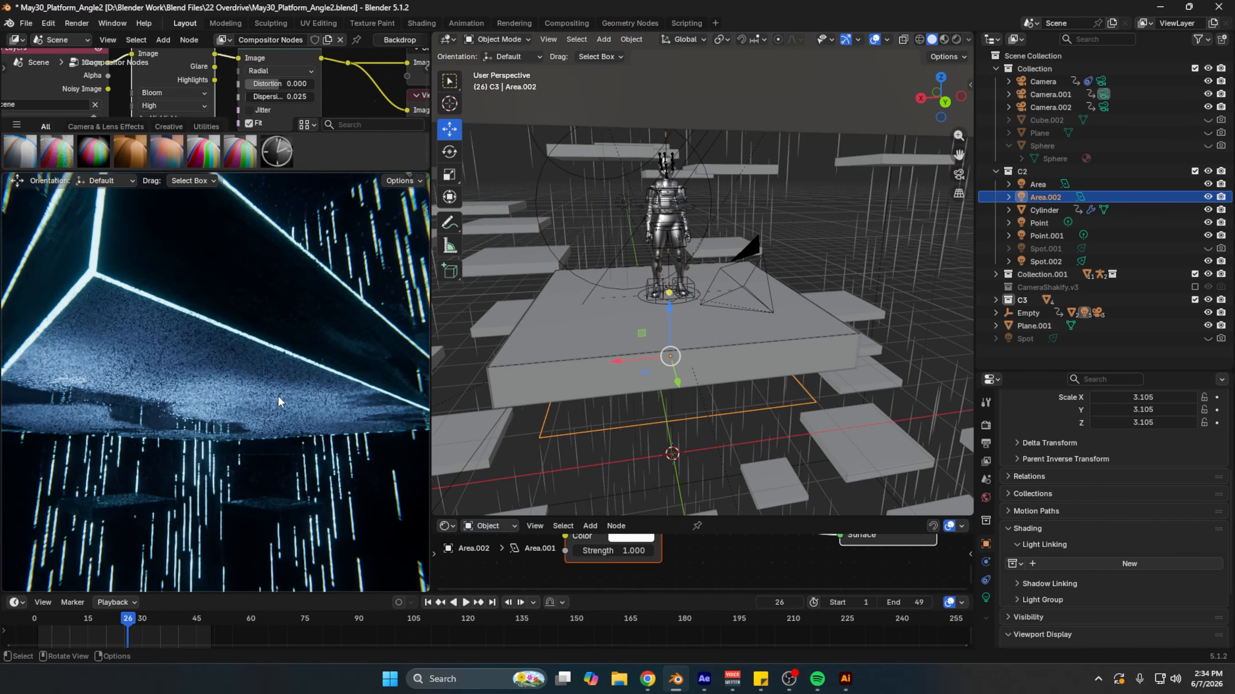
Step: Try moving the Area.002 light vertically below the platform, and undo the move
middle_click_drag(622, 394, 681, 335)
mouse_move(676, 334)
left_mouse_down()
mouse_move(676, 351)
mouse_move(677, 338)
left_mouse_up()
key("ctrl+z")
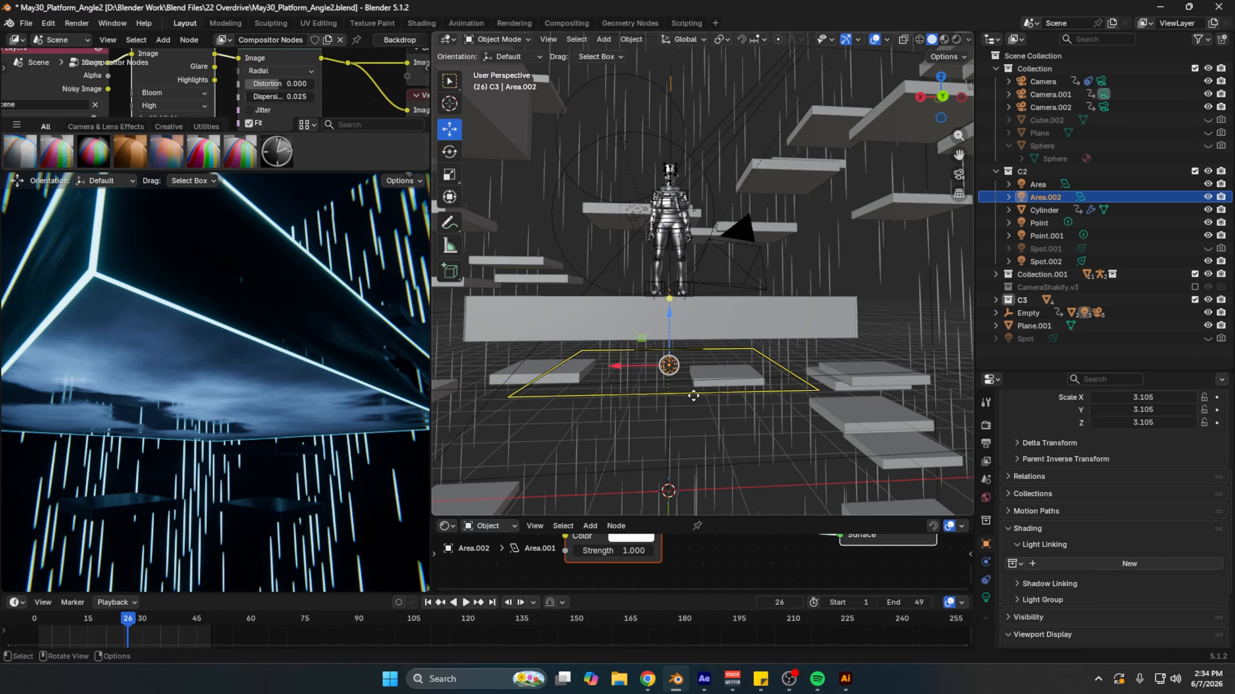
middle_click_drag(669, 340, 686, 367)
scroll(603, 288, "up", 3)
middle_click_drag(602, 289, 646, 287)
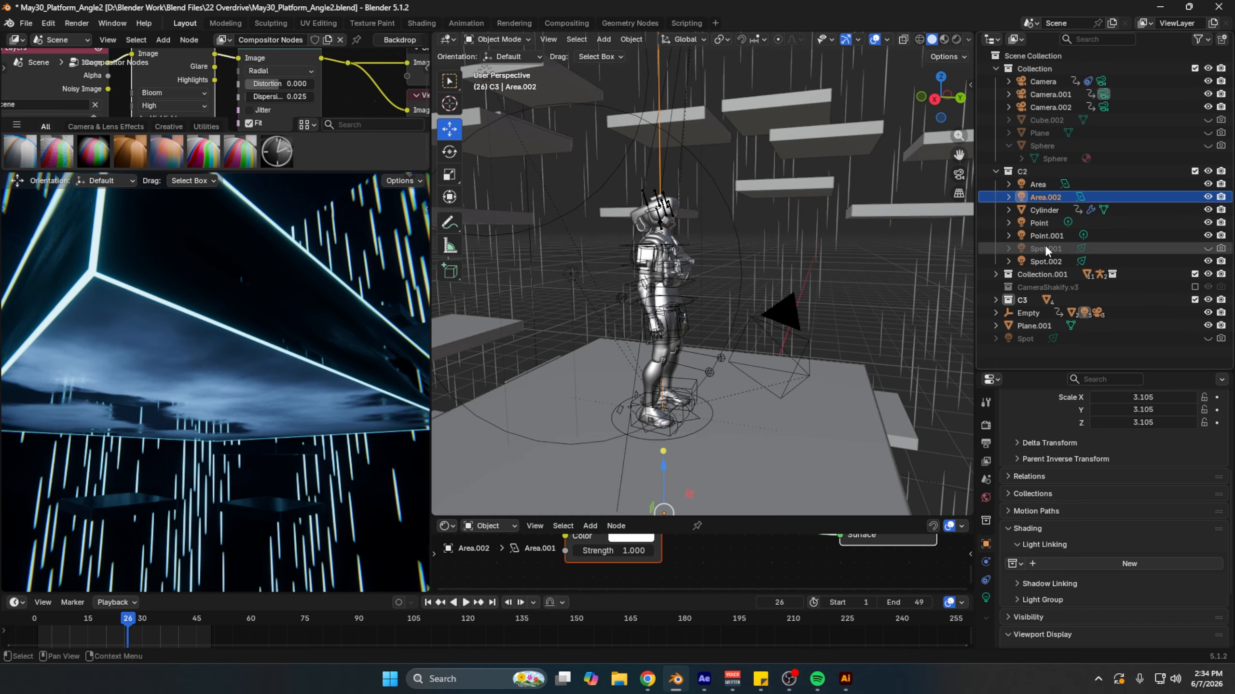
Step: Select the Area light above the platform and bring up its light data settings
left_click(1041, 186)
middle_click_drag(774, 366, 678, 400)
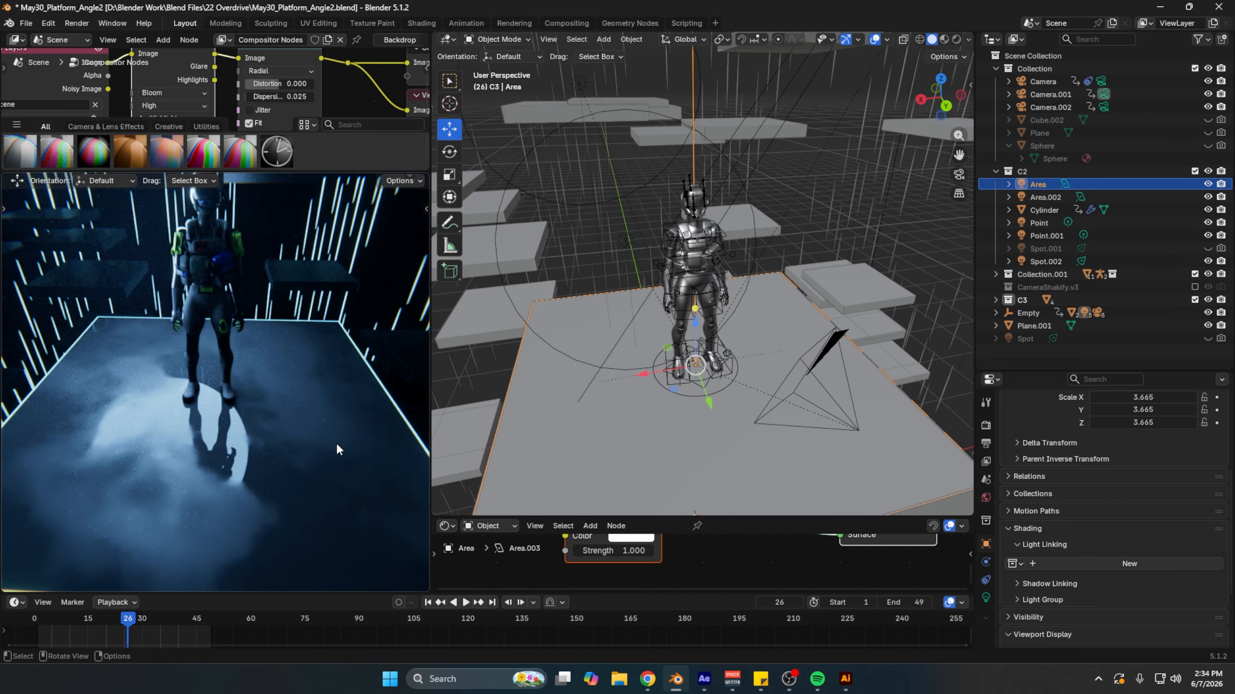
left_click(986, 597)
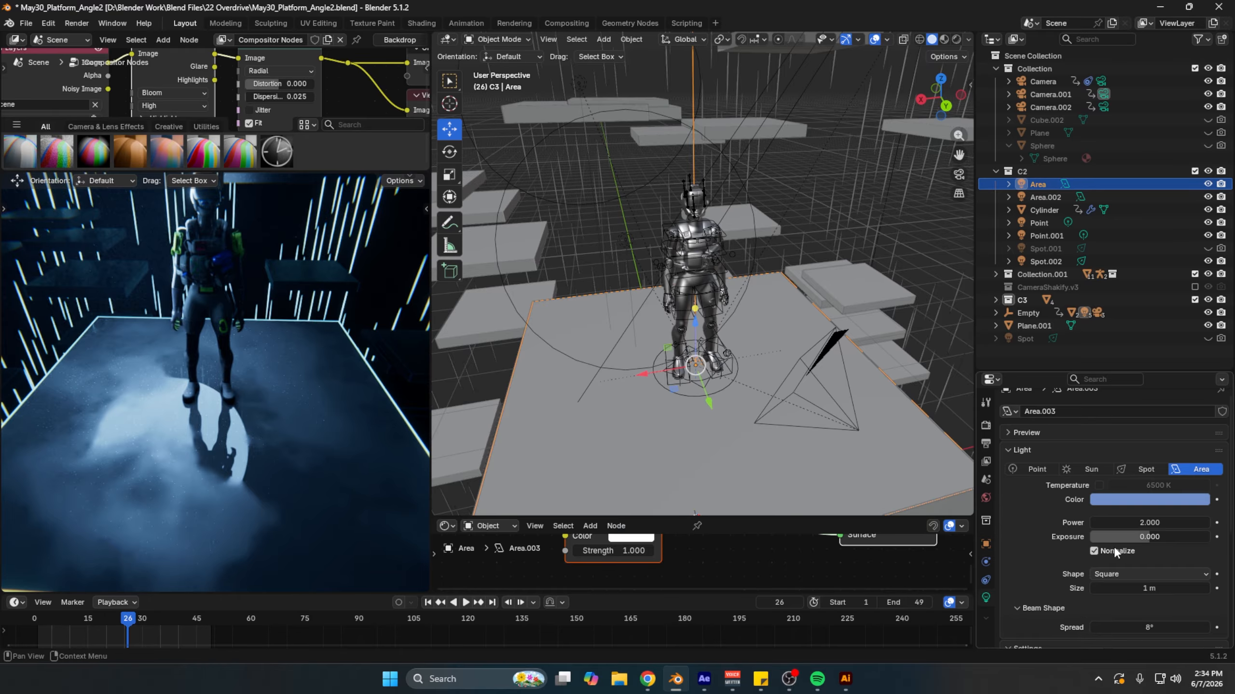
Step: Try raising the Area light's power to preview the light it casts on the platform floor
scroll(1156, 514, "up", 1)
left_click_drag(1149, 534, 1150, 533)
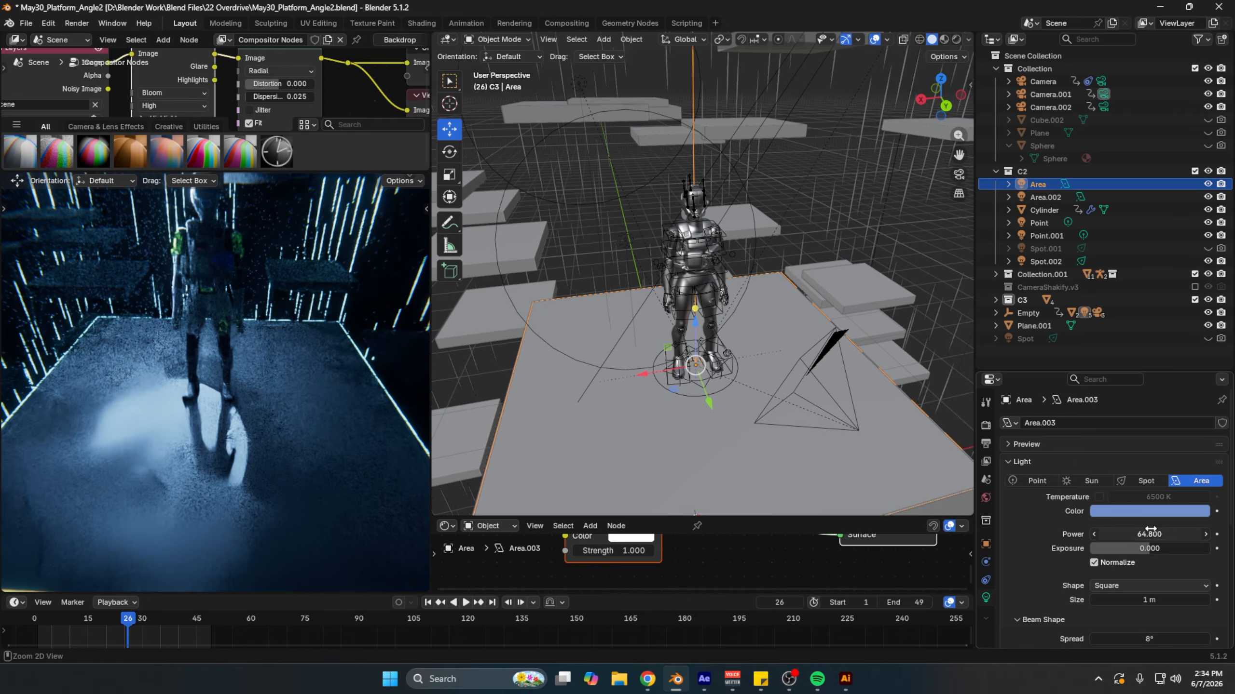
middle_click_drag(760, 336, 826, 340)
left_click_drag(1150, 534, 1186, 534)
key("Escape")
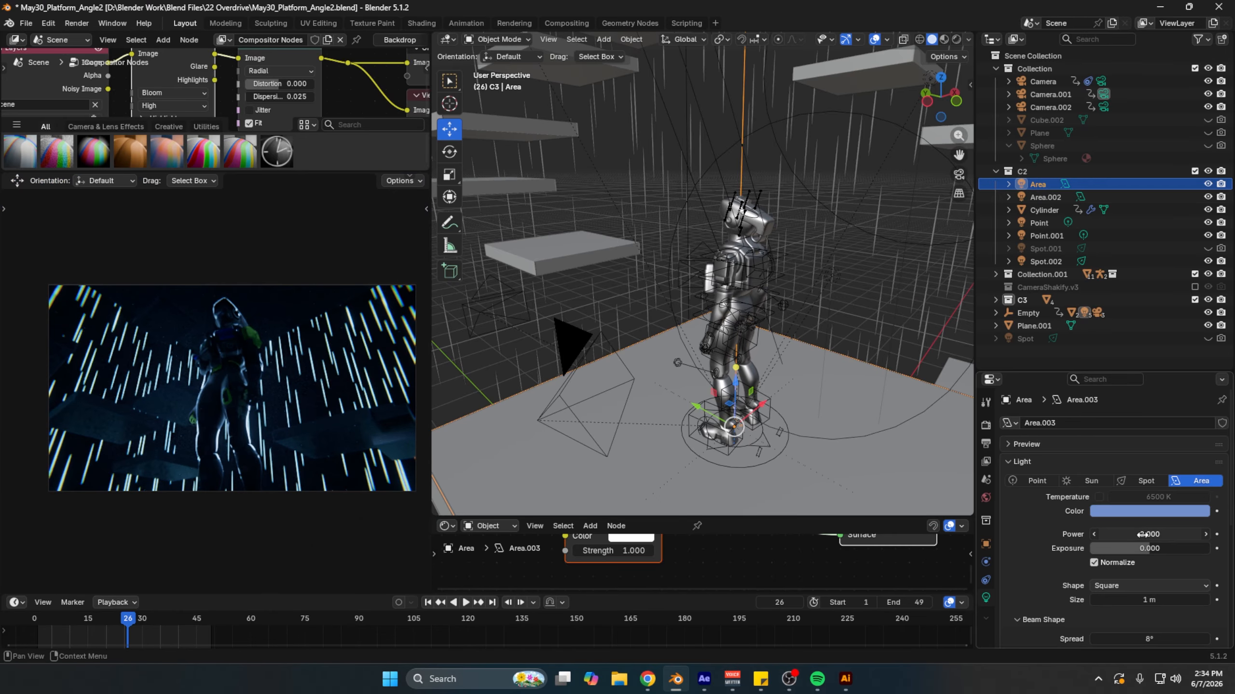
Step: Try raising the Area light's power to about 1178 while viewing the character through the camera
left_click(1207, 186)
left_click_drag(1149, 534, 1186, 534)
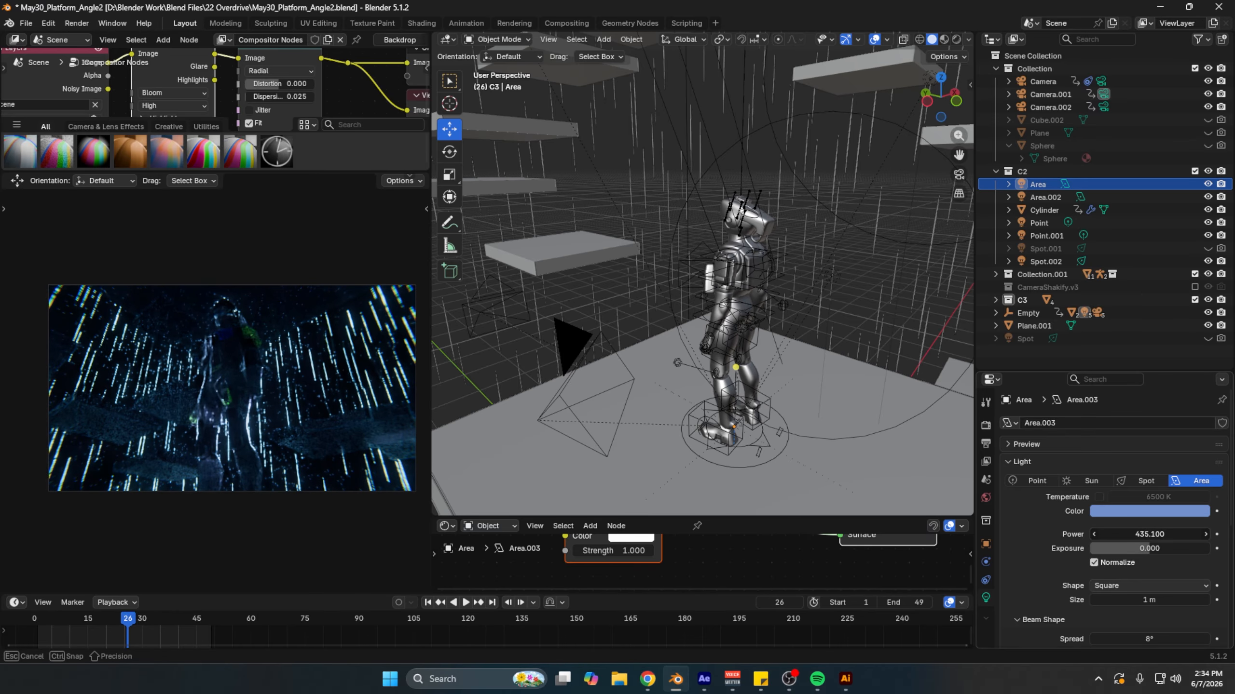
key("Escape")
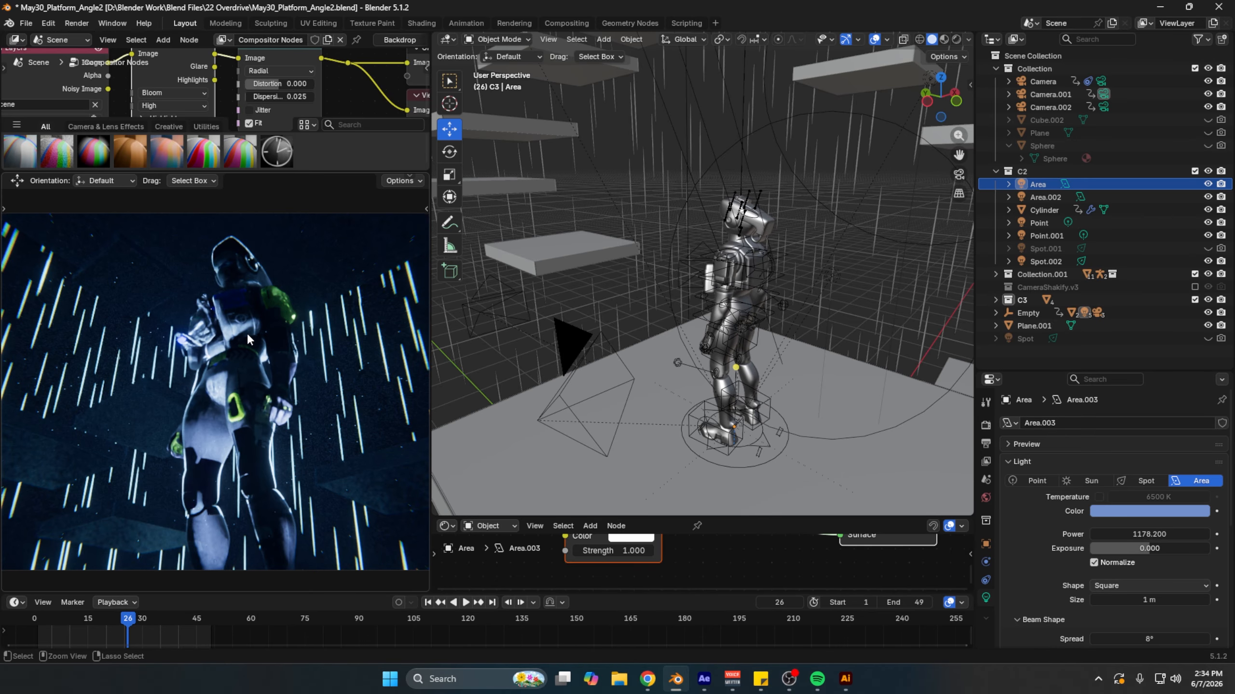
Step: Select the Spot.002 light far out among the floating platforms to view its light settings
scroll(644, 311, "down", 3)
middle_click_drag(644, 311, 776, 328)
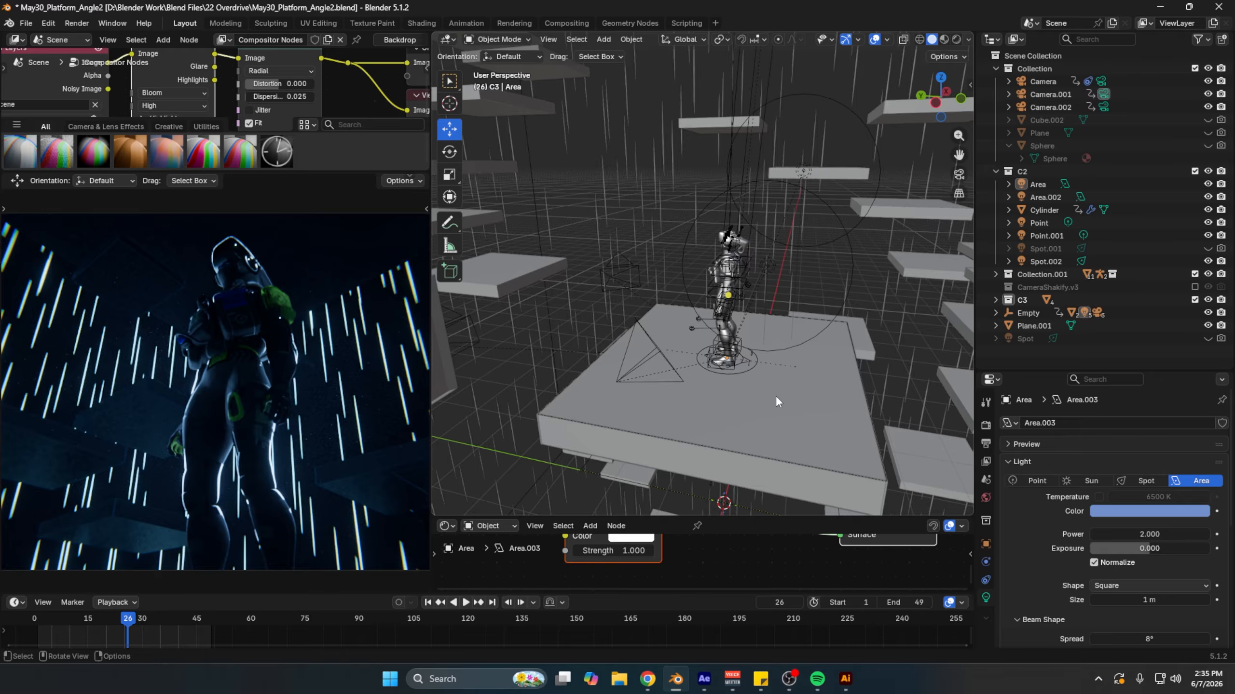
middle_click_drag(776, 396, 777, 286)
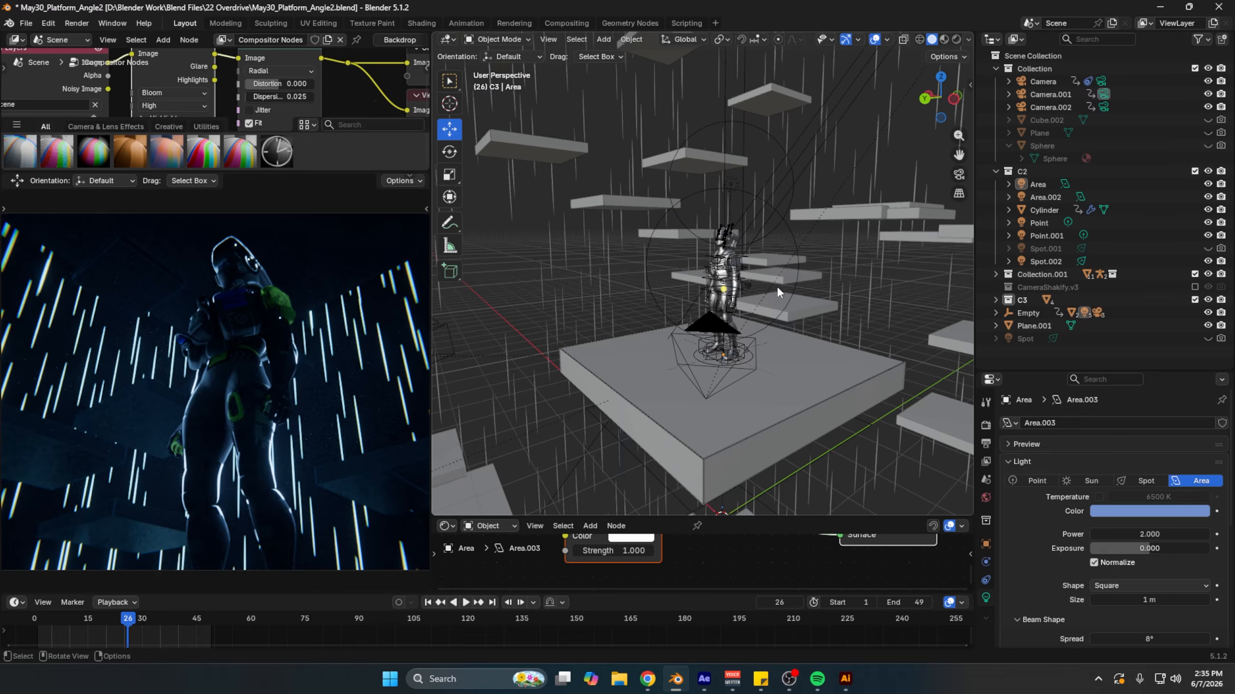
Step: Open the recent file May31_Below_Angle2.blend
left_click(26, 23)
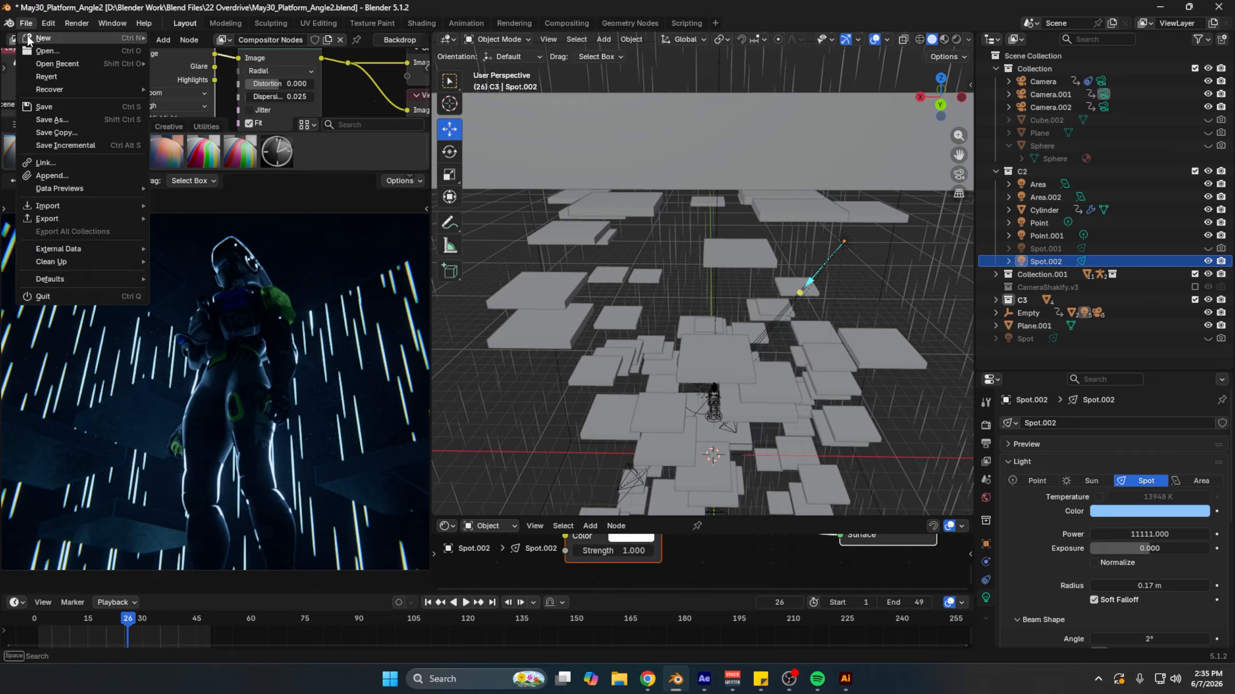
mouse_move(47, 66)
left_click(266, 76)
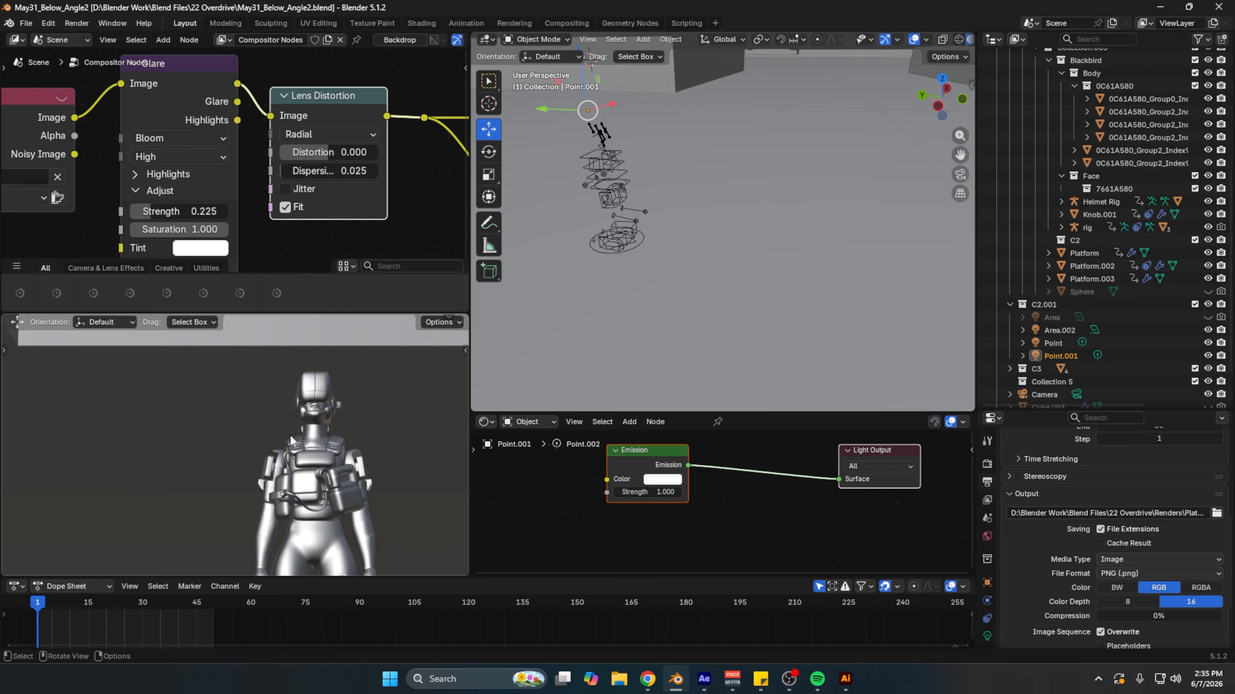
Step: Preview the rendered camera shot, then select the large Cube.006 volume and frame its Volume Scatter material nodes
scroll(772, 314, "up", 3)
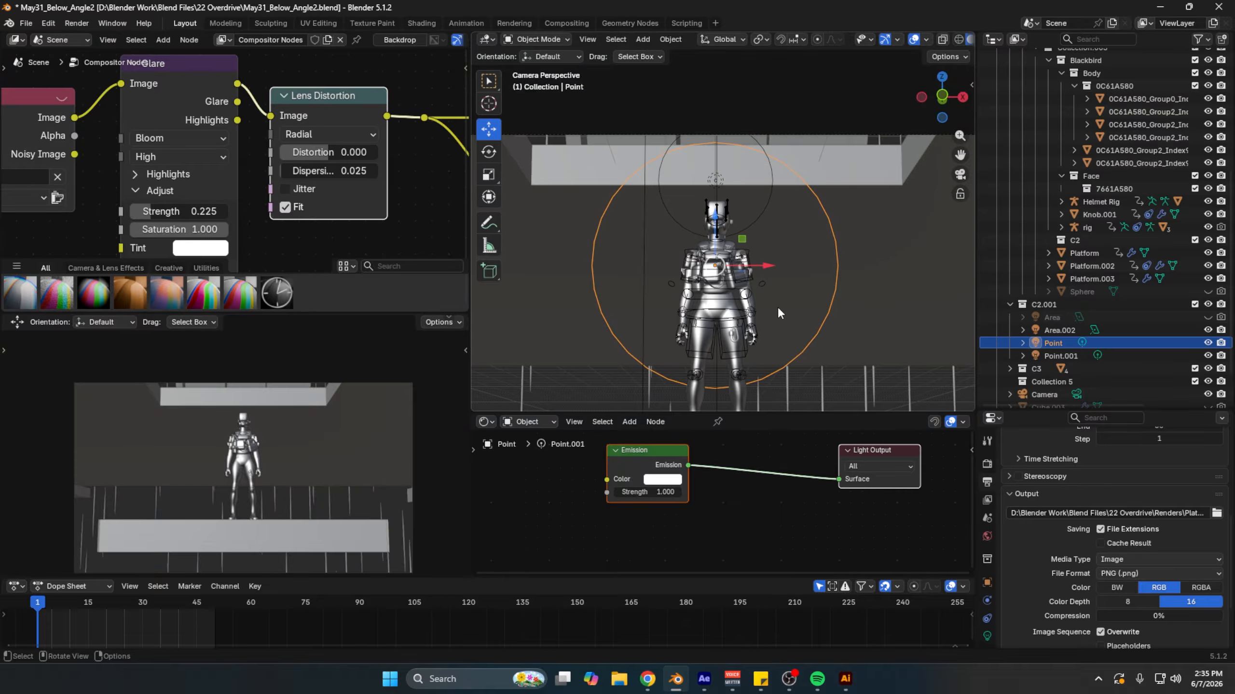
middle_click_drag(772, 305, 825, 301)
middle_click_drag(799, 258, 718, 292)
left_click(569, 312)
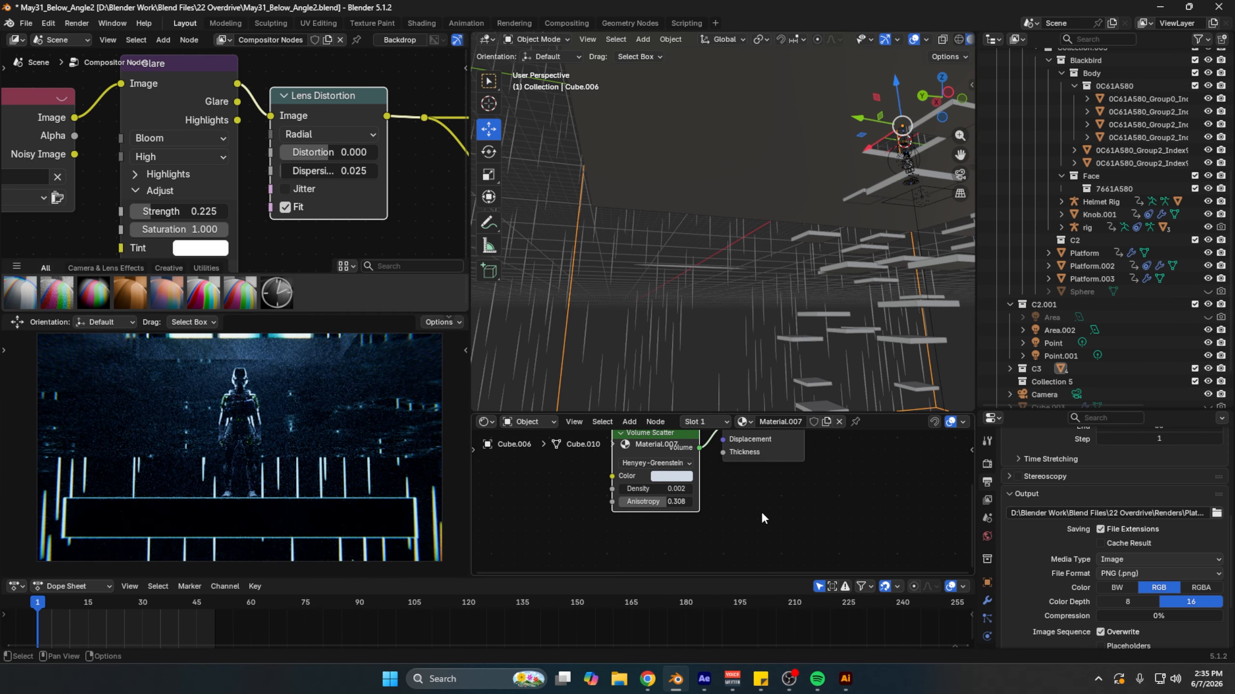
key("Home")
Step: Open the recent file May31_Scene.blend
left_click(25, 22)
mouse_move(57, 63)
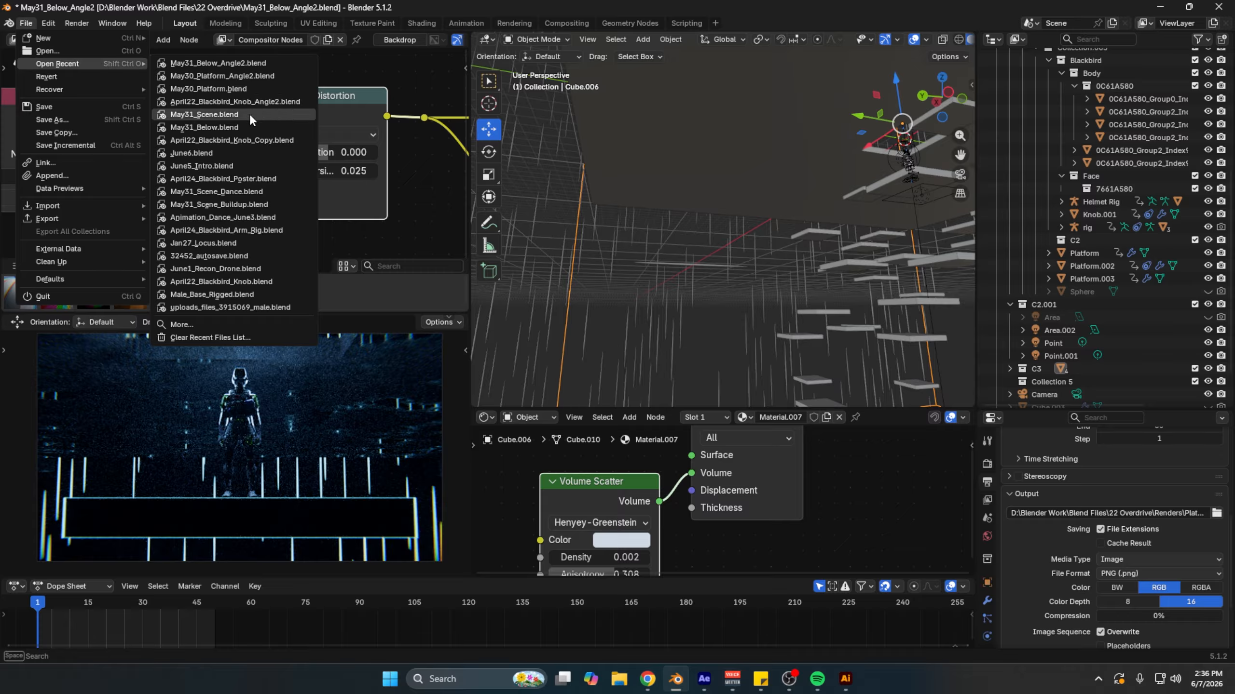
mouse_move(247, 129)
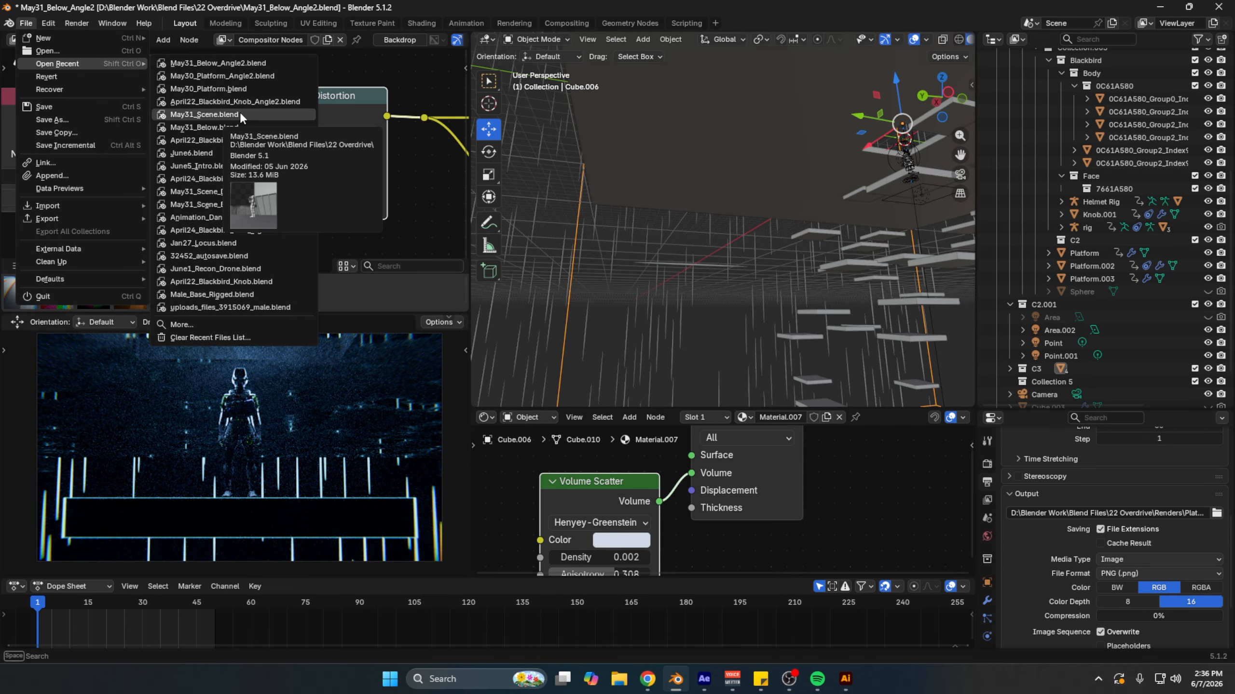
left_click(239, 115)
left_click(615, 358)
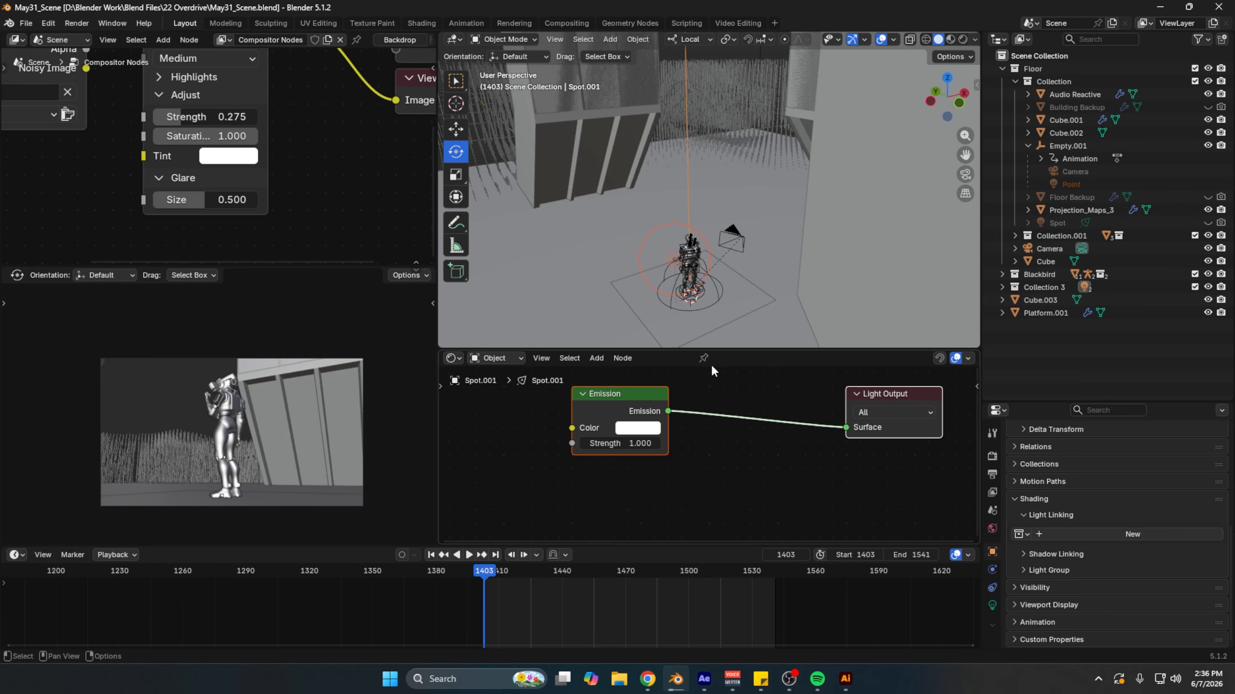
Step: Switch the camera preview to rendered shading and view the character on the red-lit floor from above
key("KP_Decimal")
key("z")
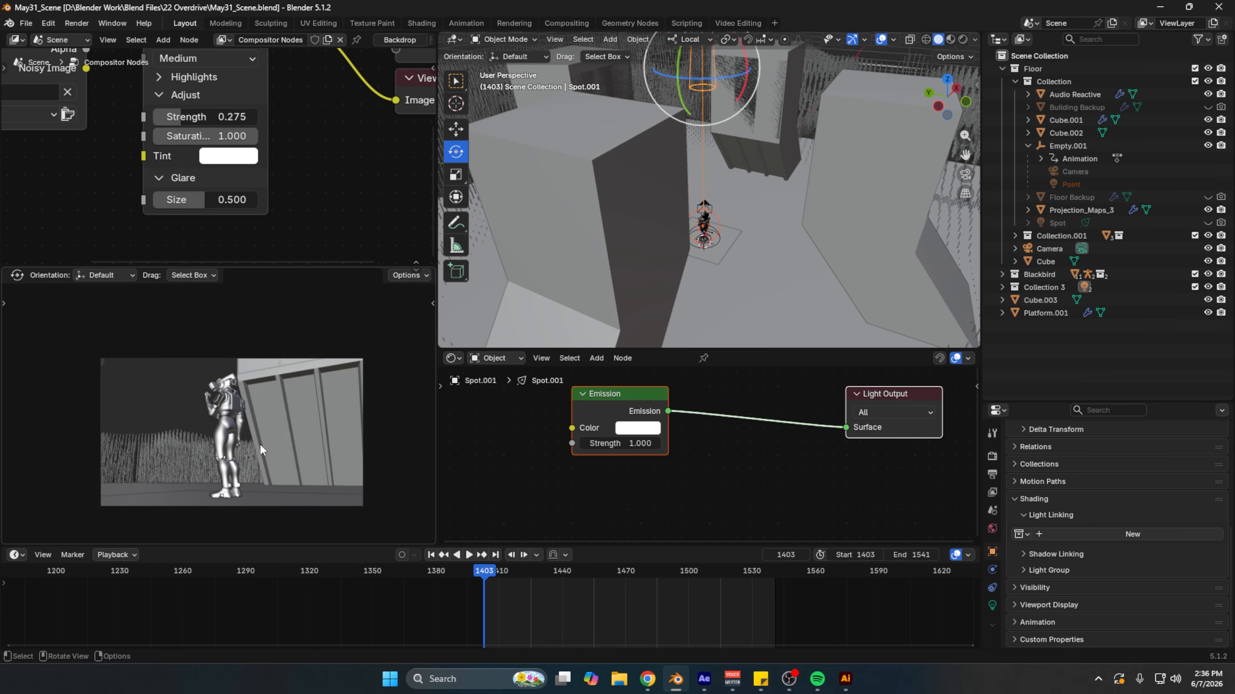
left_click(280, 407)
middle_click_drag(726, 238, 802, 241)
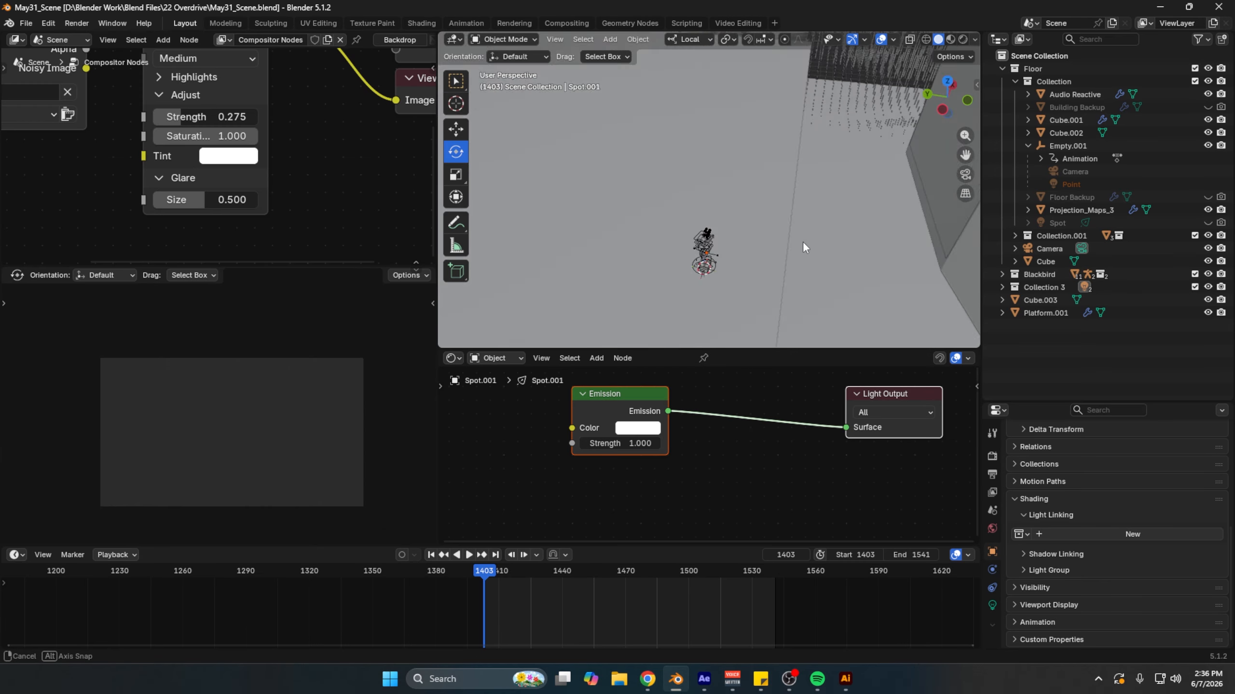
scroll(718, 275, "up", 3)
middle_click_drag(184, 390, 331, 450)
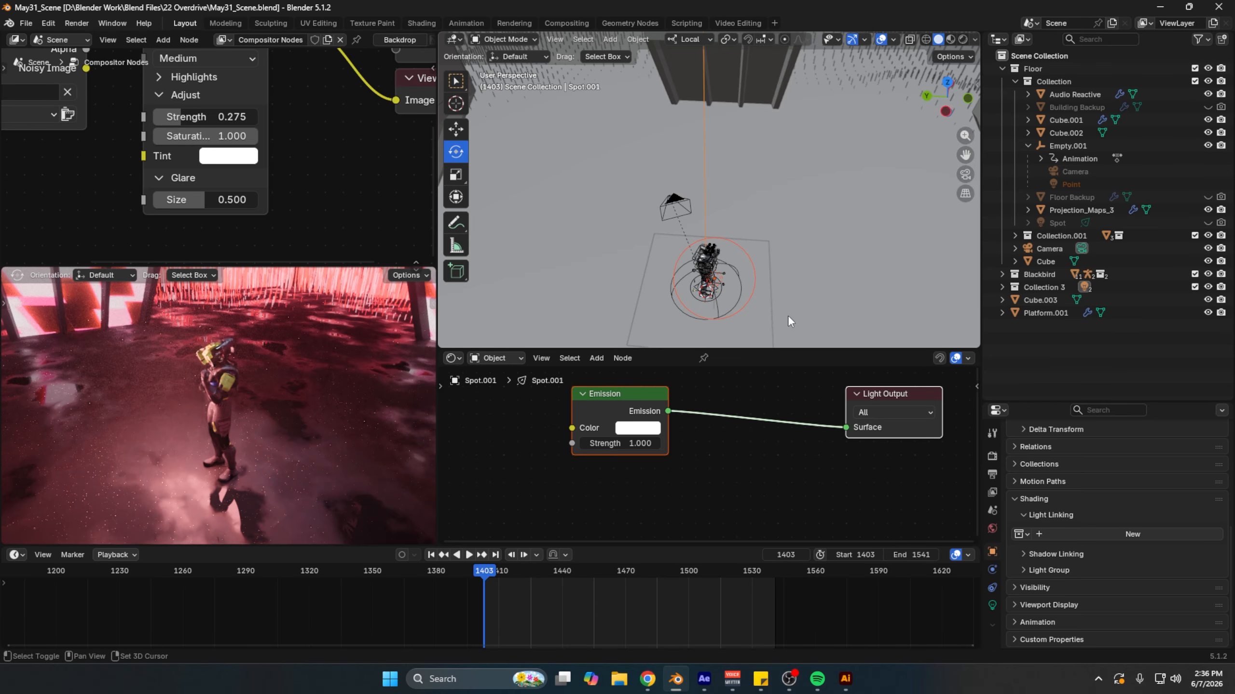
Step: Select the Platform object beneath the character and enlarge the 3D viewport
middle_click_drag(754, 330, 728, 251, "shift")
scroll(701, 249, "up", 3)
left_click(740, 280)
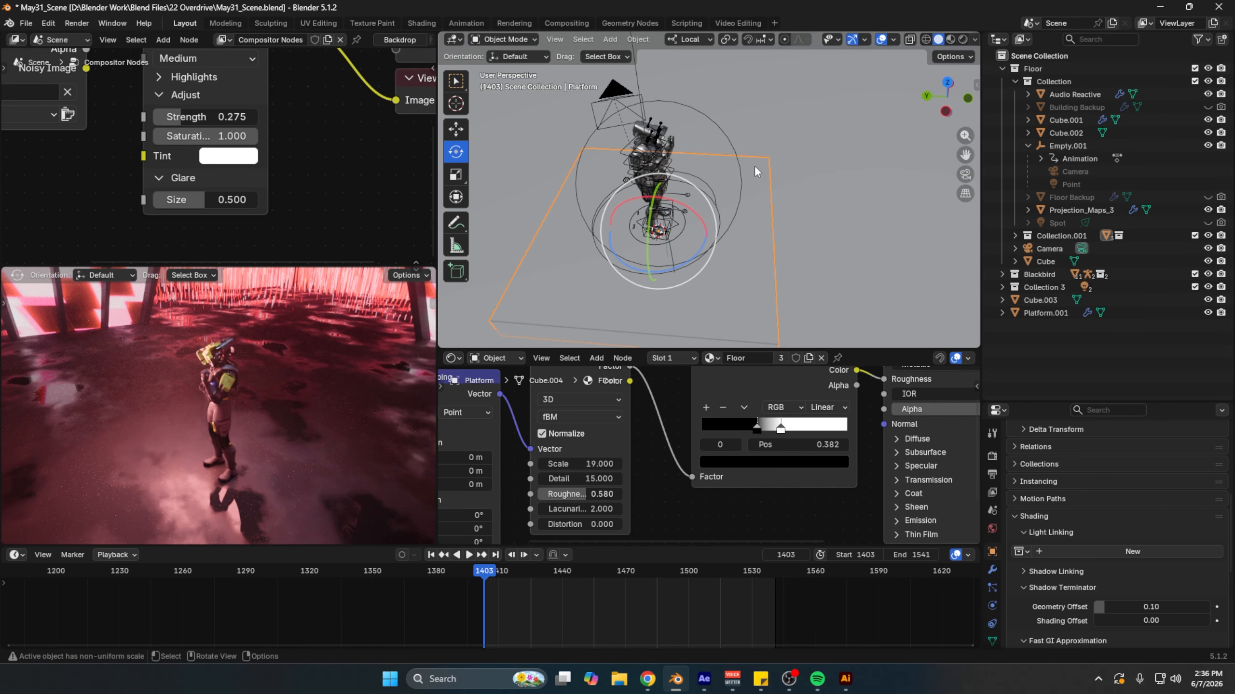
middle_click_drag(814, 212, 741, 233)
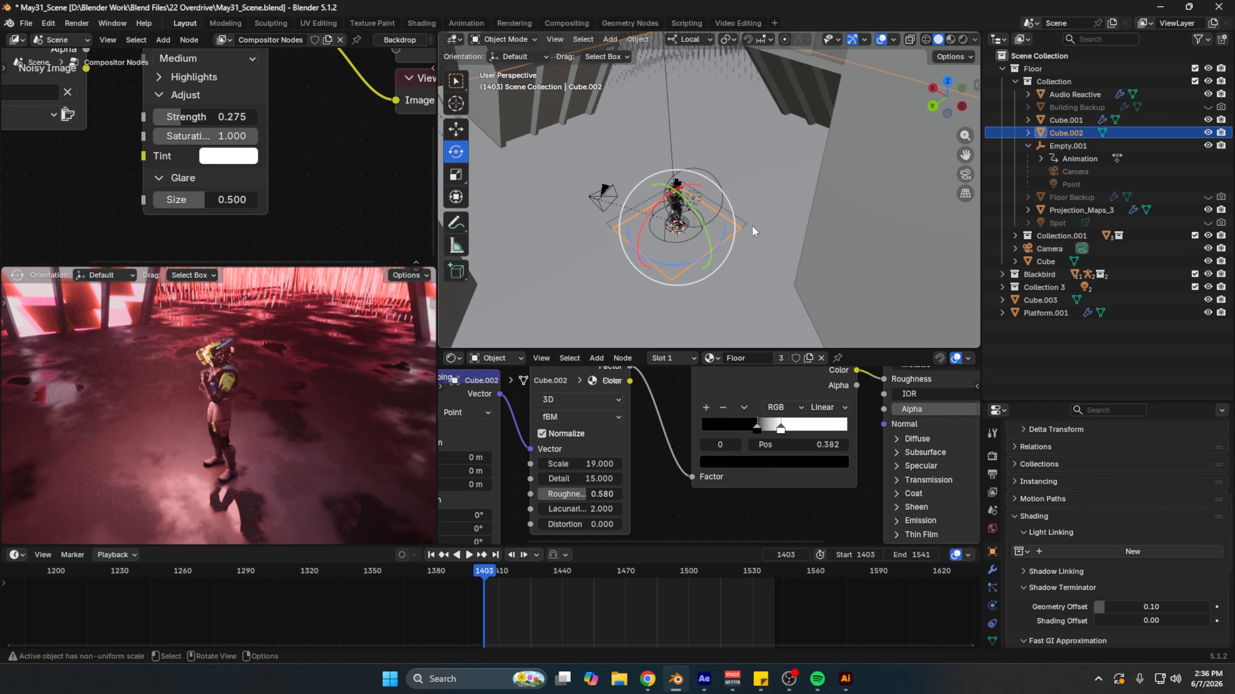
left_click(634, 229)
scroll(637, 229, "down", 5)
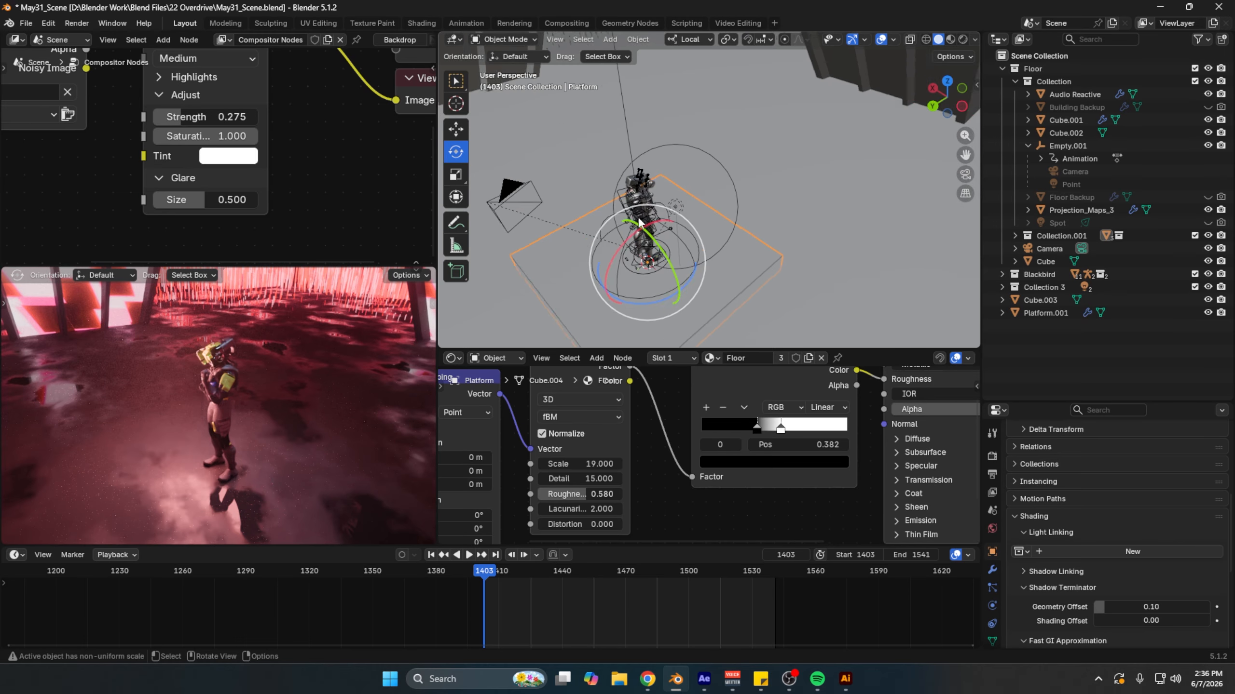
left_click_drag(869, 350, 869, 419)
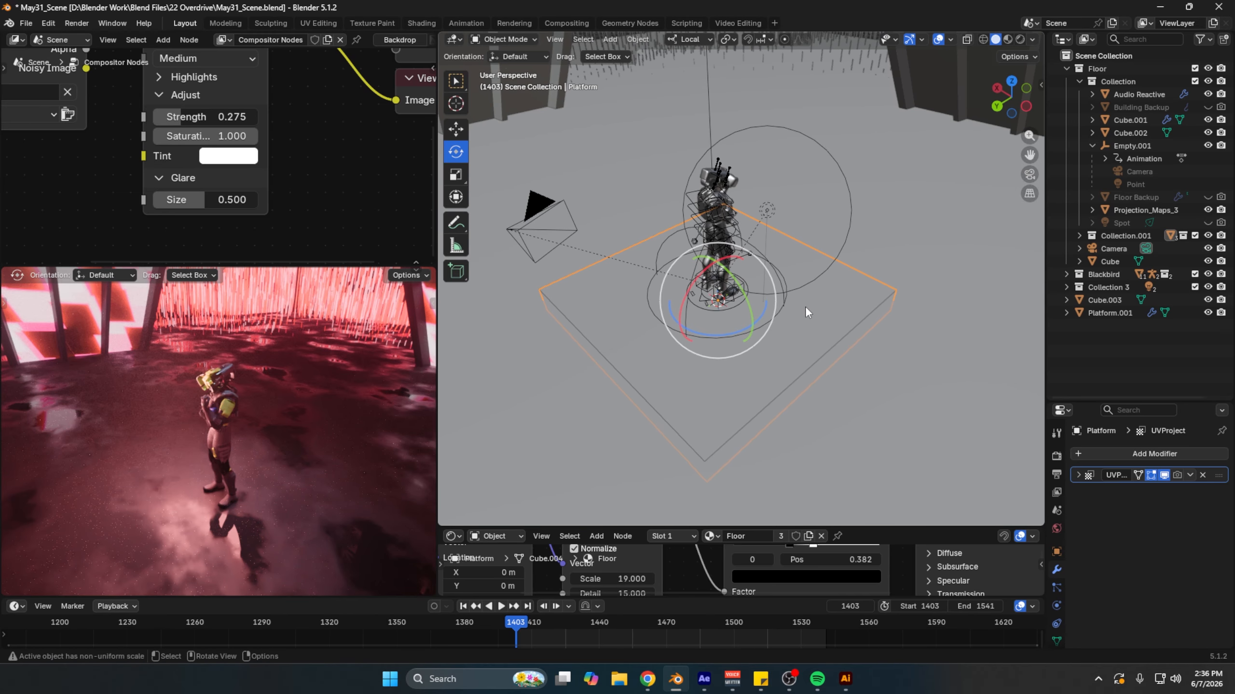
Step: Hide the Platform and expand the UVProject modifier settings of the overlapping Platform.001
key("h")
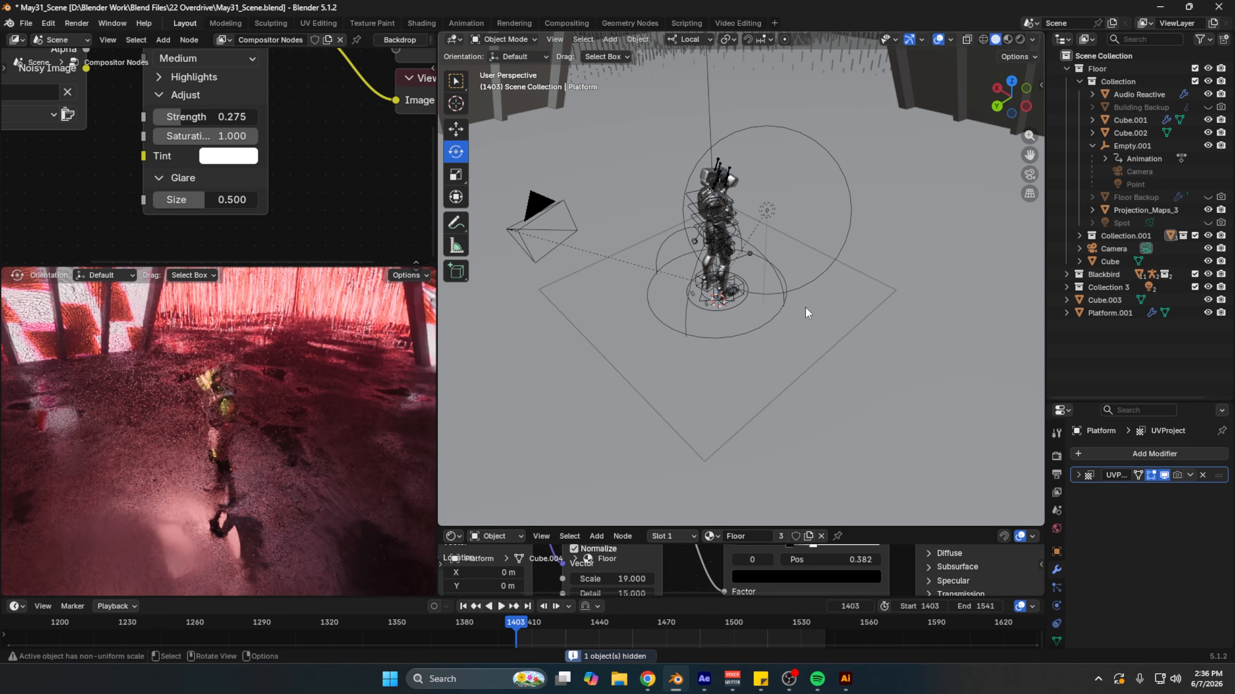
left_click(804, 307)
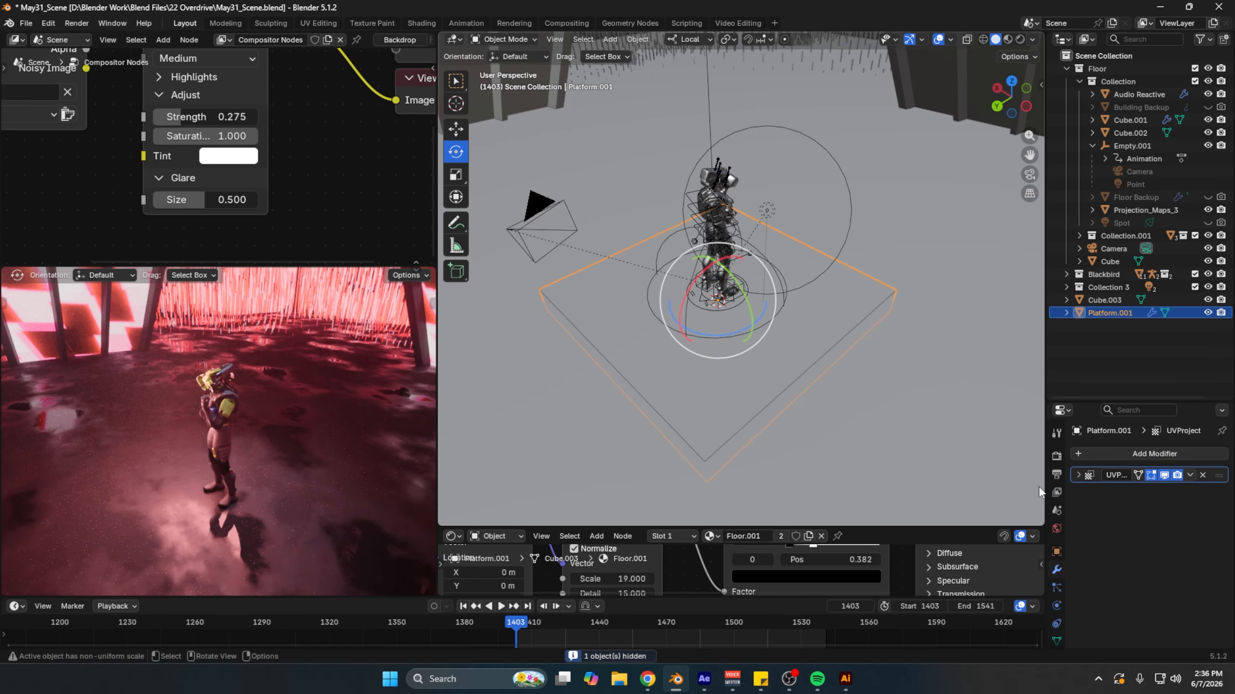
left_click_drag(1046, 489, 965, 479)
left_click(997, 475)
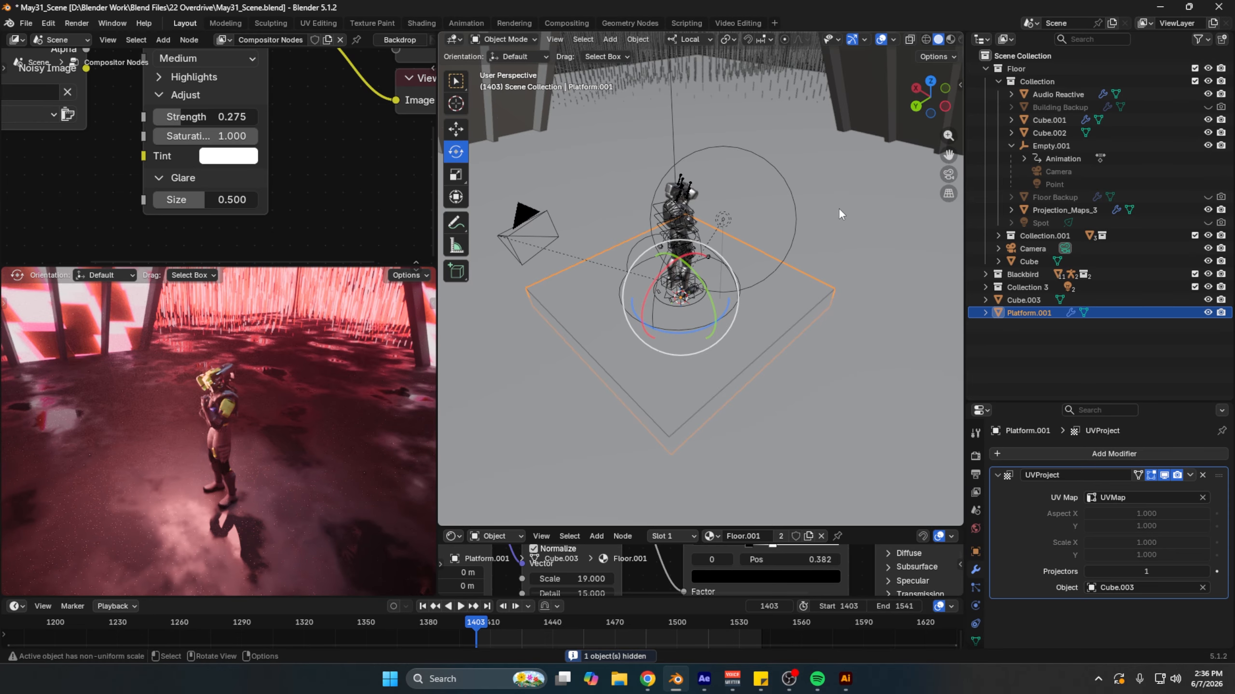
Step: Select the Cube.002 floor and enlarge the shader editor to show its Floor material nodes
scroll(838, 208, "down", 2)
left_click(850, 309)
left_click(845, 294)
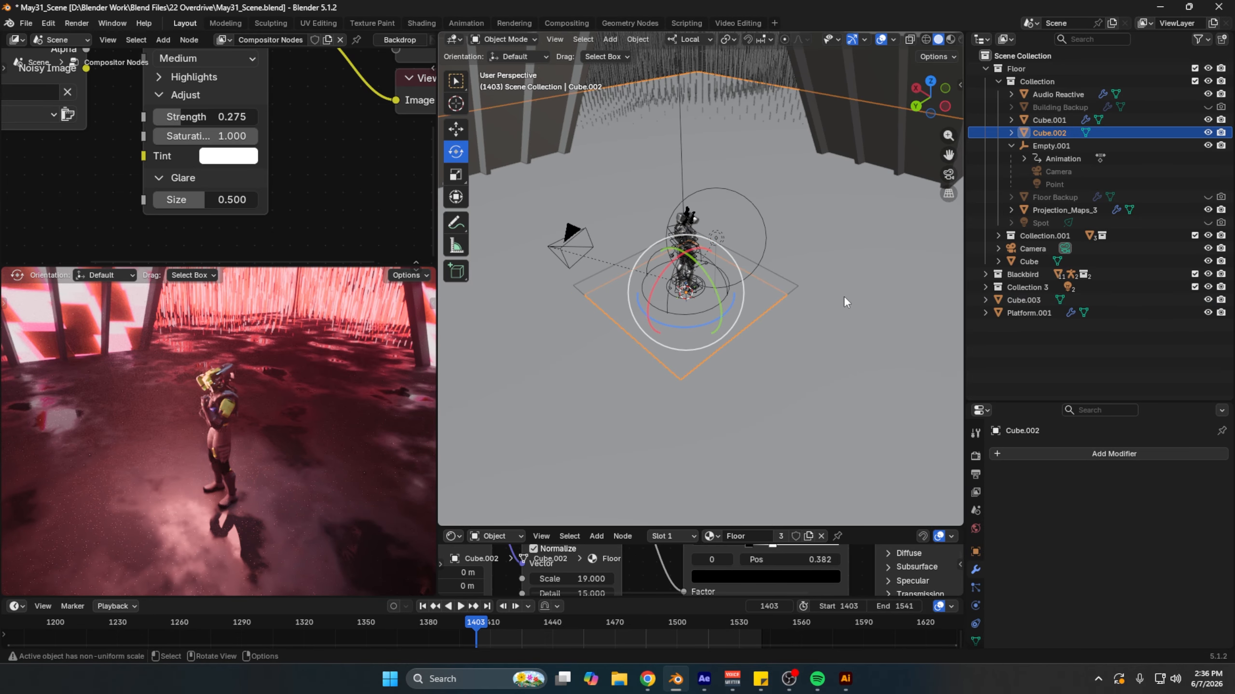
left_click_drag(667, 528, 667, 372)
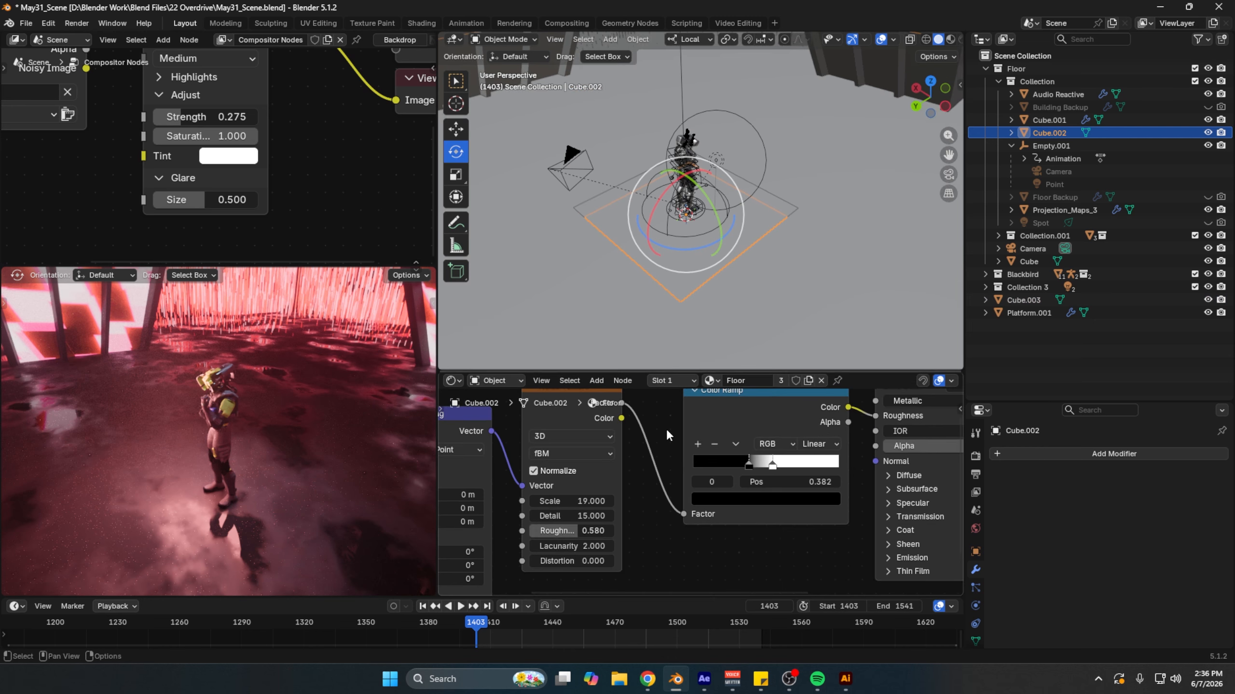
Step: Turn off the viewport display of Platform.001's UVProject modifier and view the effect on the floor beneath the character
middle_click_drag(667, 430, 744, 484)
middle_click_drag(805, 461, 610, 462)
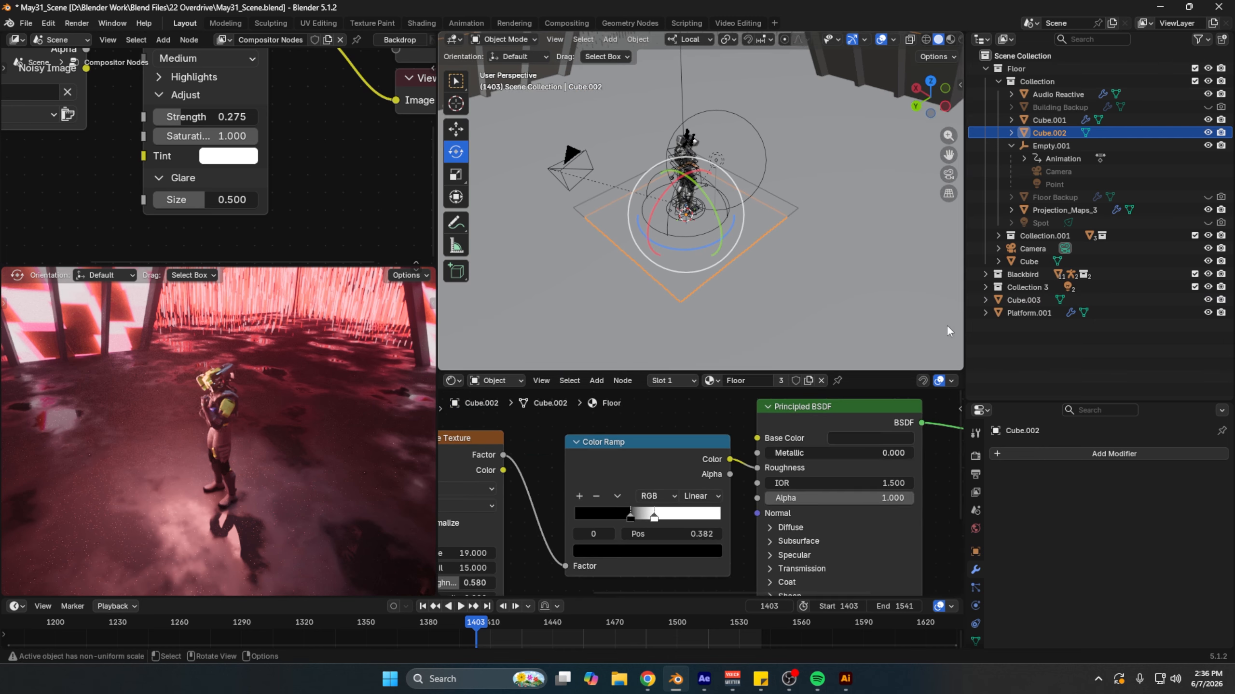
left_click(782, 218)
middle_click_drag(775, 203, 805, 194)
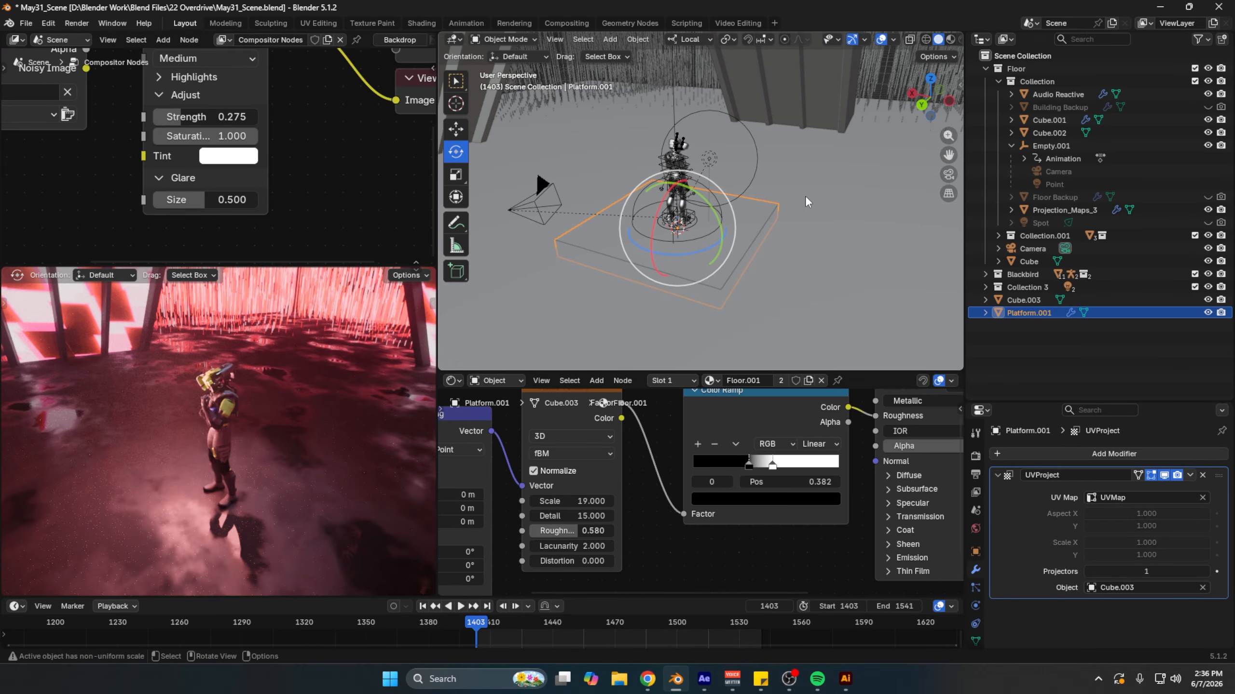
left_click(1166, 475)
middle_click_drag(860, 273, 714, 290)
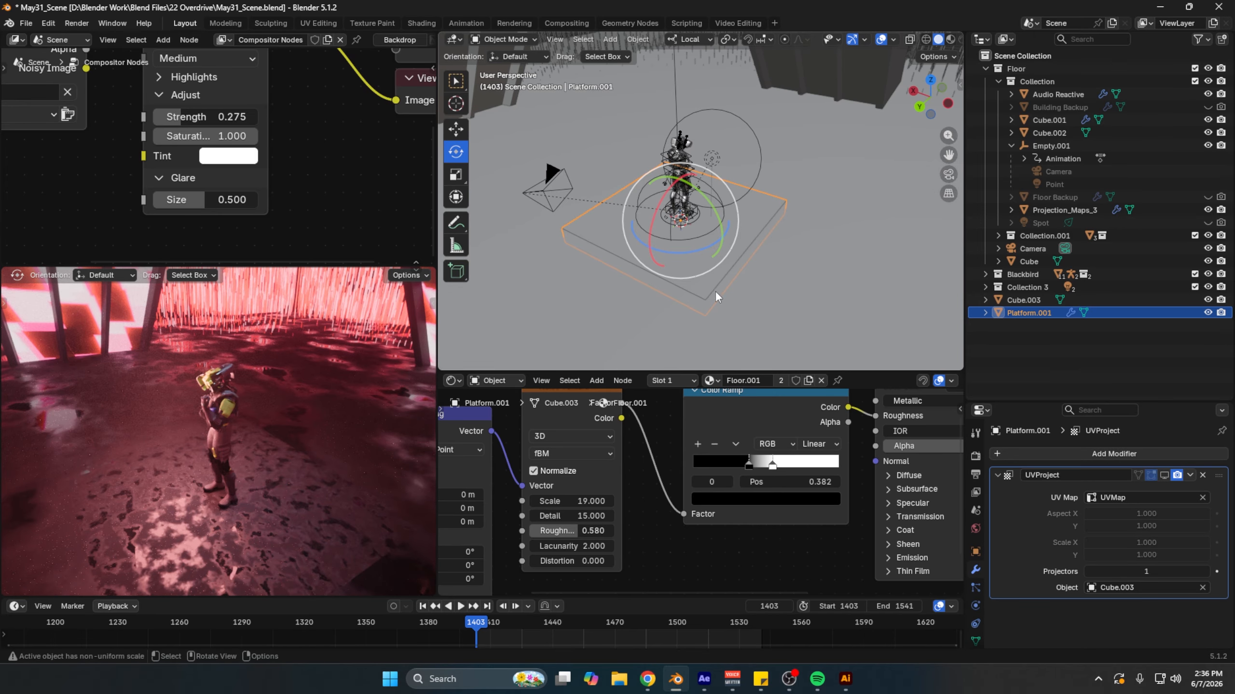
middle_click_drag(320, 467, 283, 399)
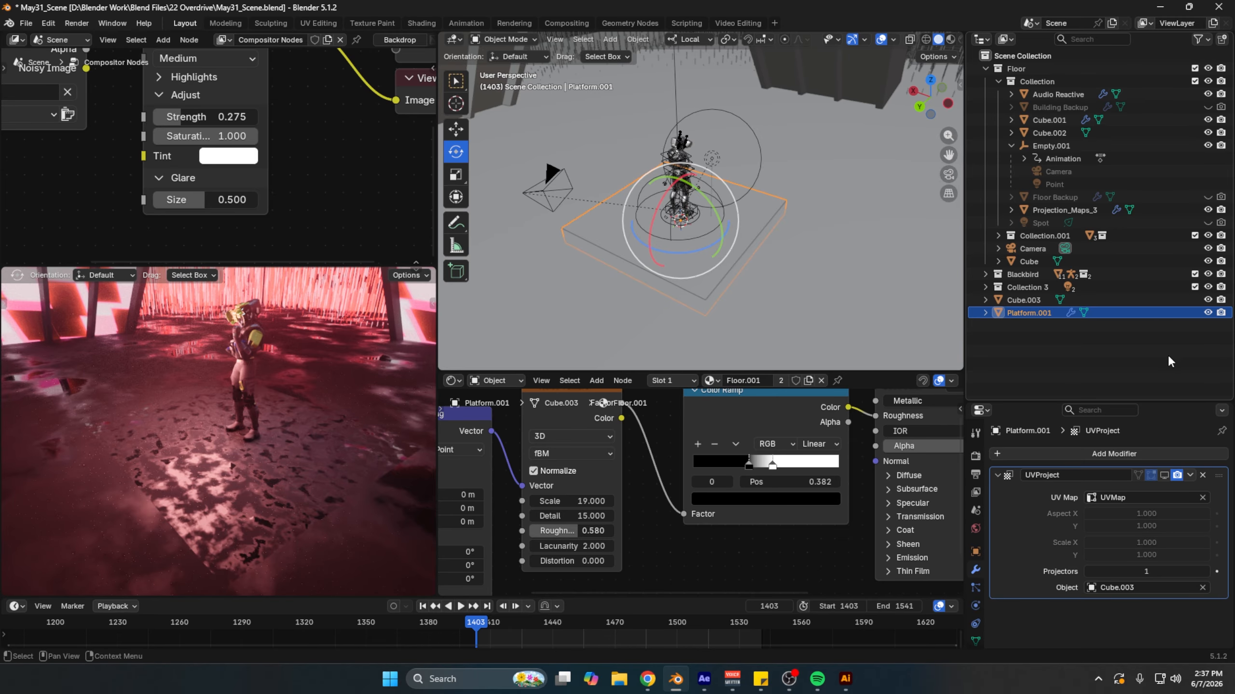
Step: Compare the Cube.002 floor with Platform.001 by toggling its UVProject display, and leave the modifier enabled in the viewport
left_click(1164, 476)
left_click(837, 232)
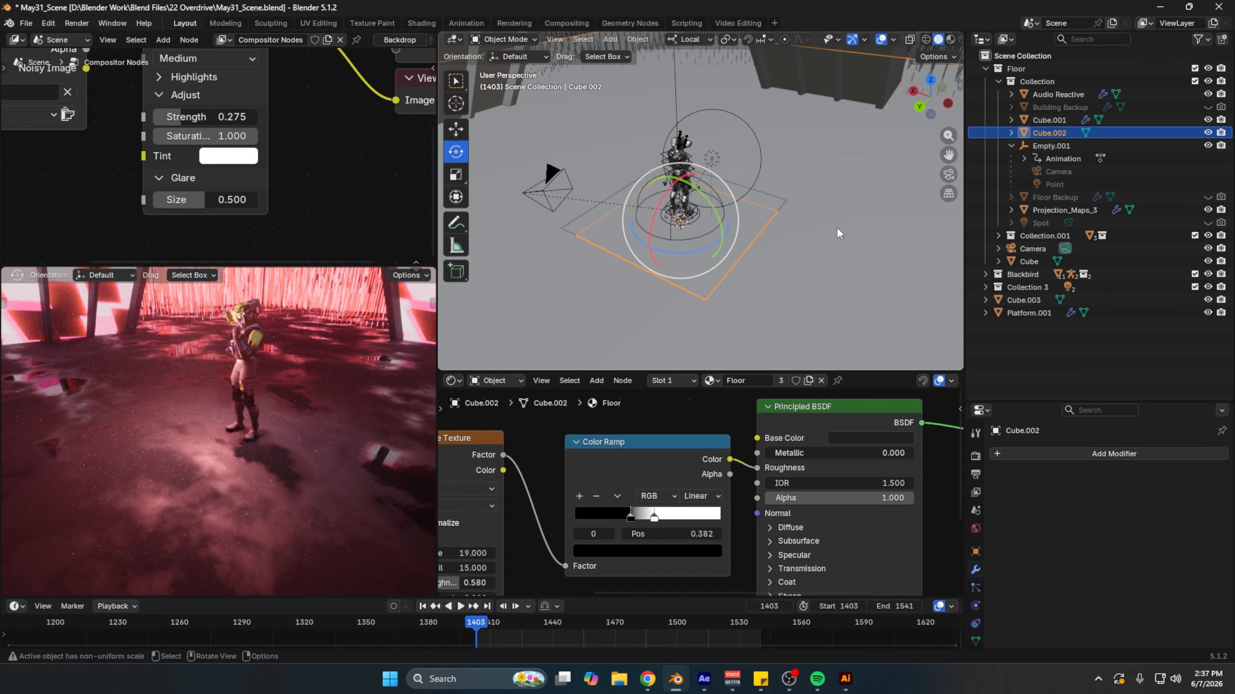
left_click(754, 214)
scroll(311, 517, "up", 5)
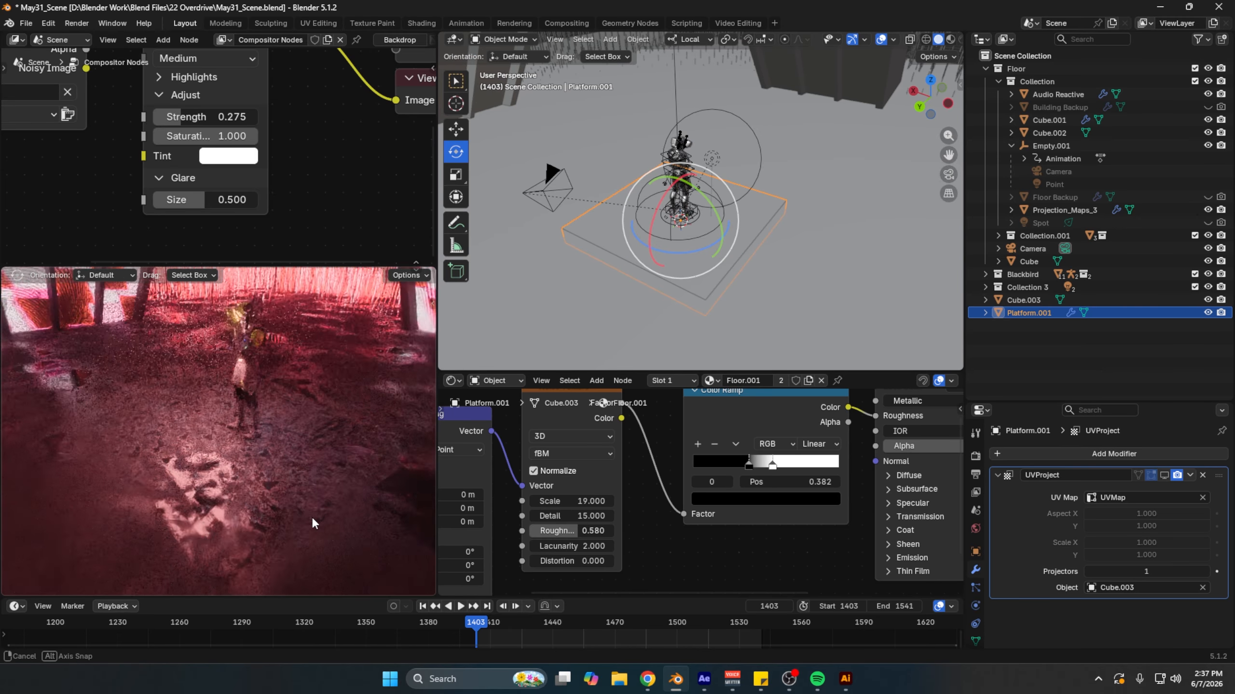
middle_click_drag(168, 509, 296, 316)
left_click(1164, 475)
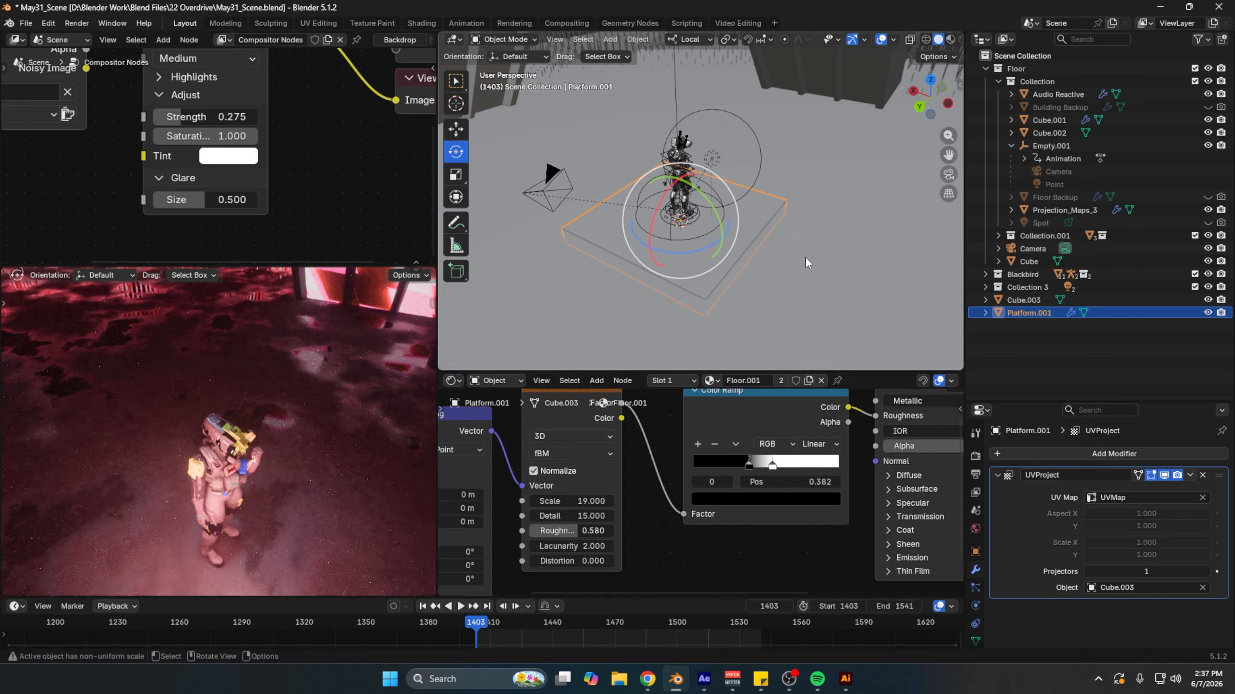
Step: Select the Cube.001 building, hide its Array modifier in the enlarged 3D viewport and open the mesh in Edit Mode
scroll(737, 143, "down", 4)
middle_click_drag(737, 142, 714, 237)
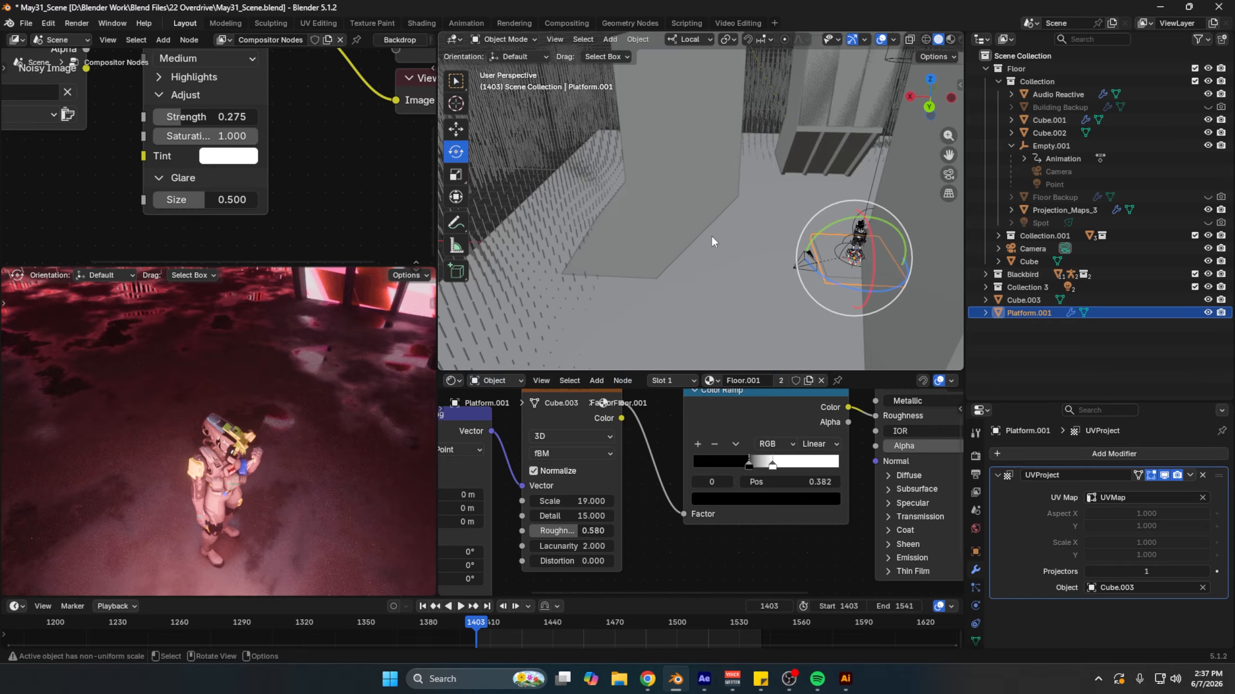
middle_click_drag(711, 236, 637, 230)
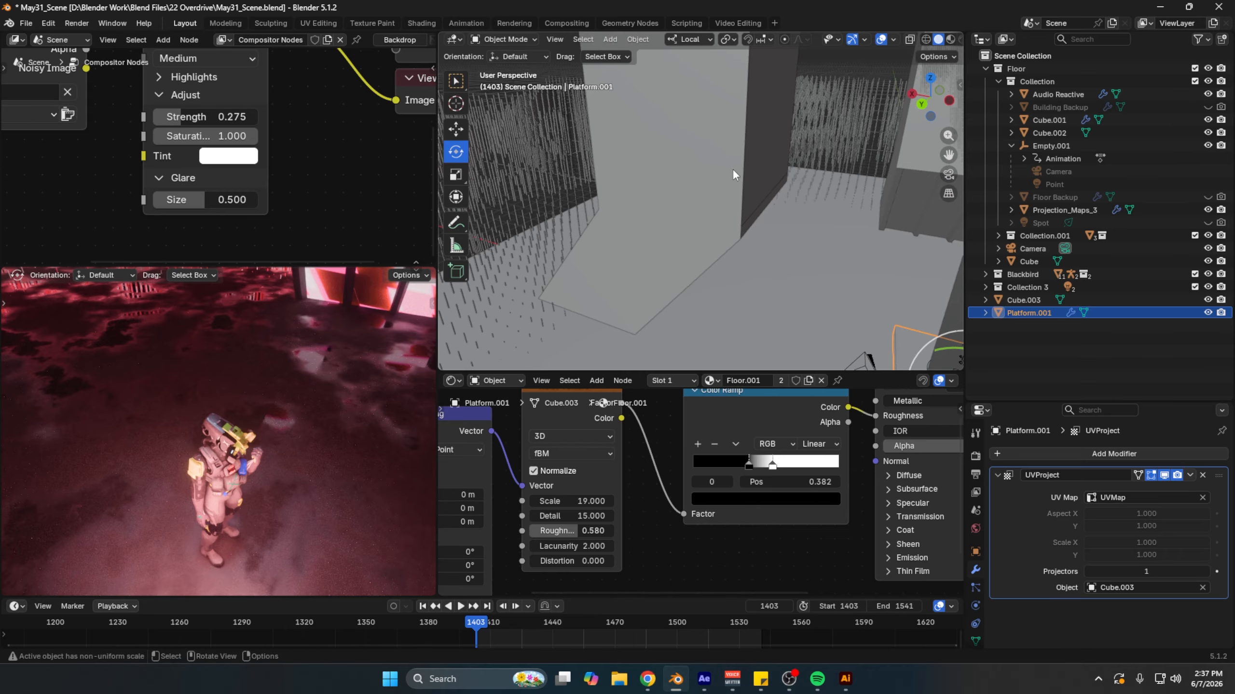
left_click(709, 186)
key("KP_Decimal")
left_click_drag(729, 373, 855, 594)
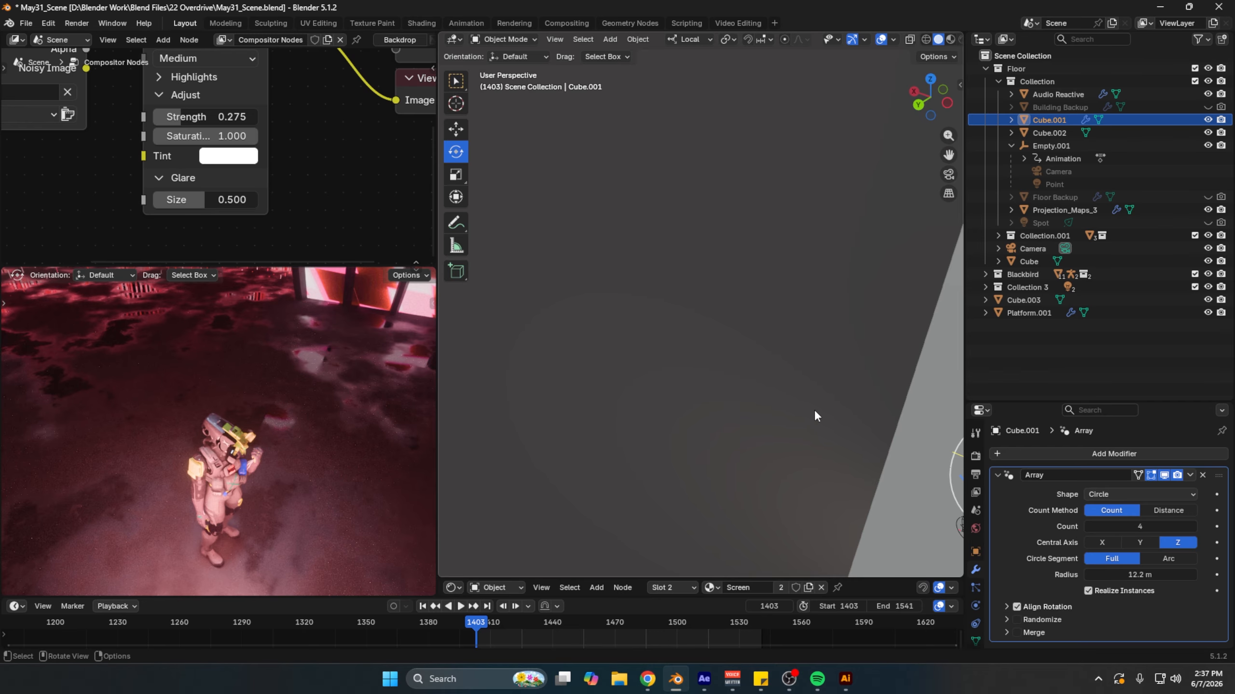
key("ctrl+z")
middle_click_drag(679, 308, 663, 249)
key("Tab")
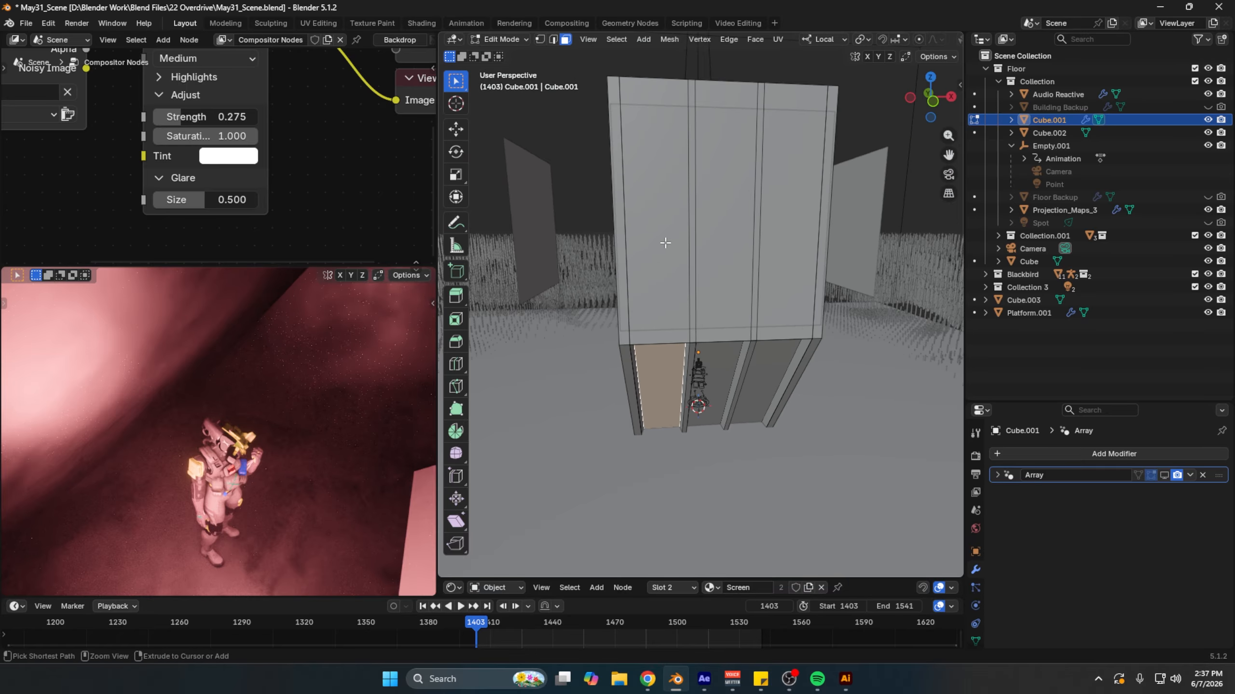
left_click(706, 214)
scroll(695, 97, "up", 5)
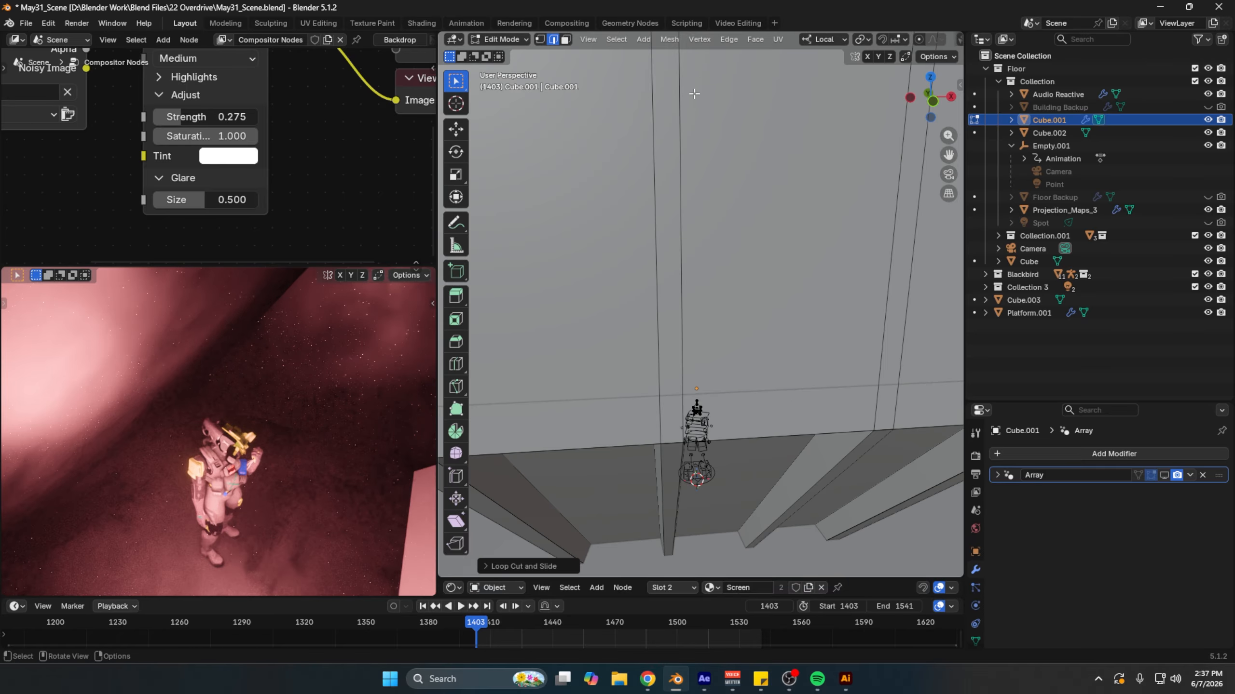
left_click(728, 40)
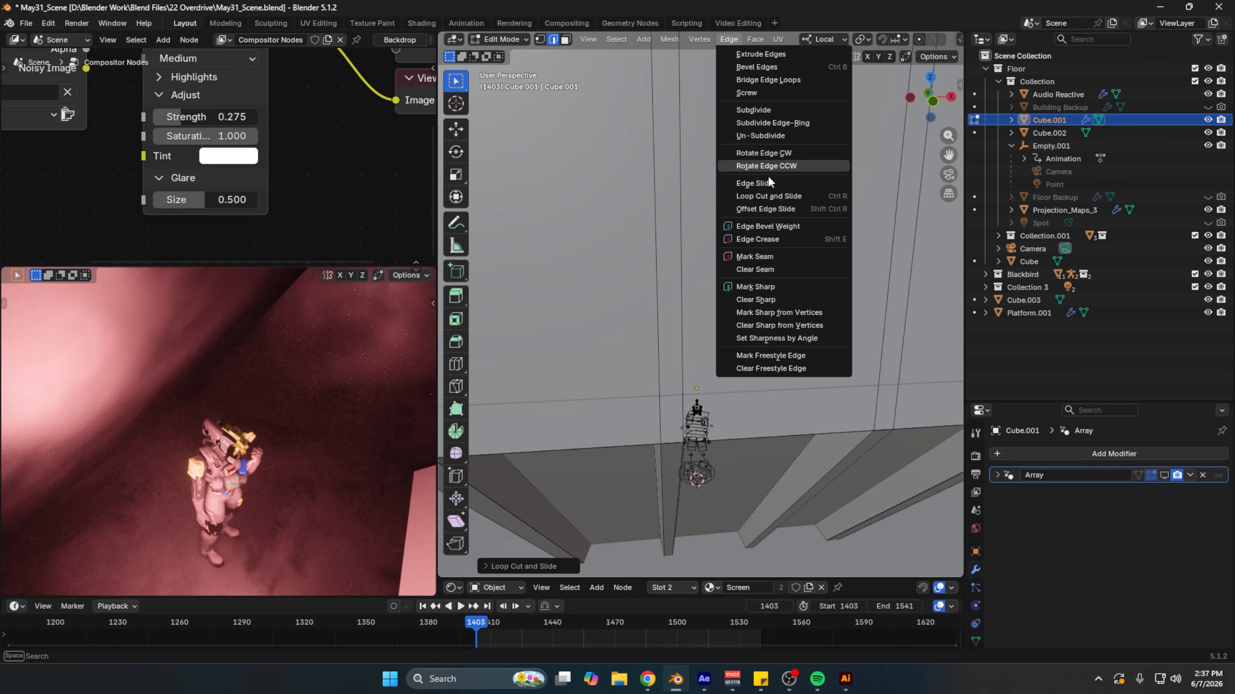
left_click(770, 210)
right_click(758, 208)
middle_click_drag(756, 205, 755, 213)
scroll(755, 212, "down", 5)
scroll(747, 204, "up", 6)
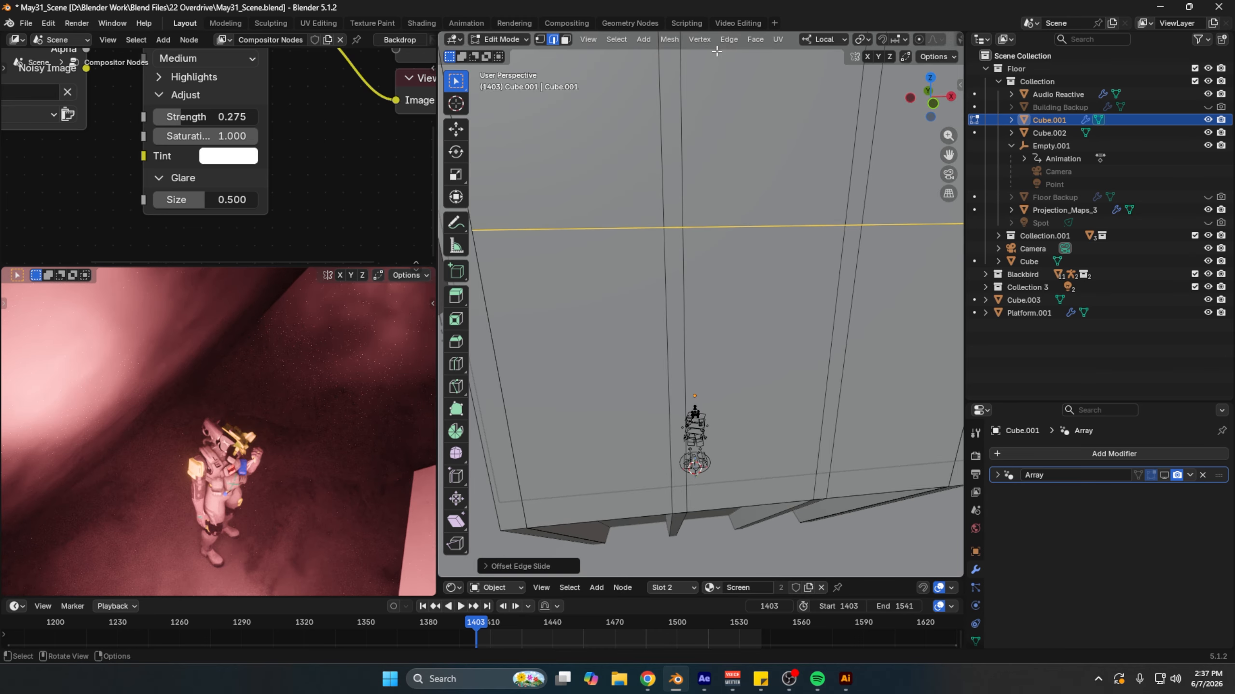
left_click(728, 40)
left_click(725, 51)
right_click(725, 50)
Step: Add a vertical loop cut midway between two pillars of the Cube.001 building
left_click(728, 40)
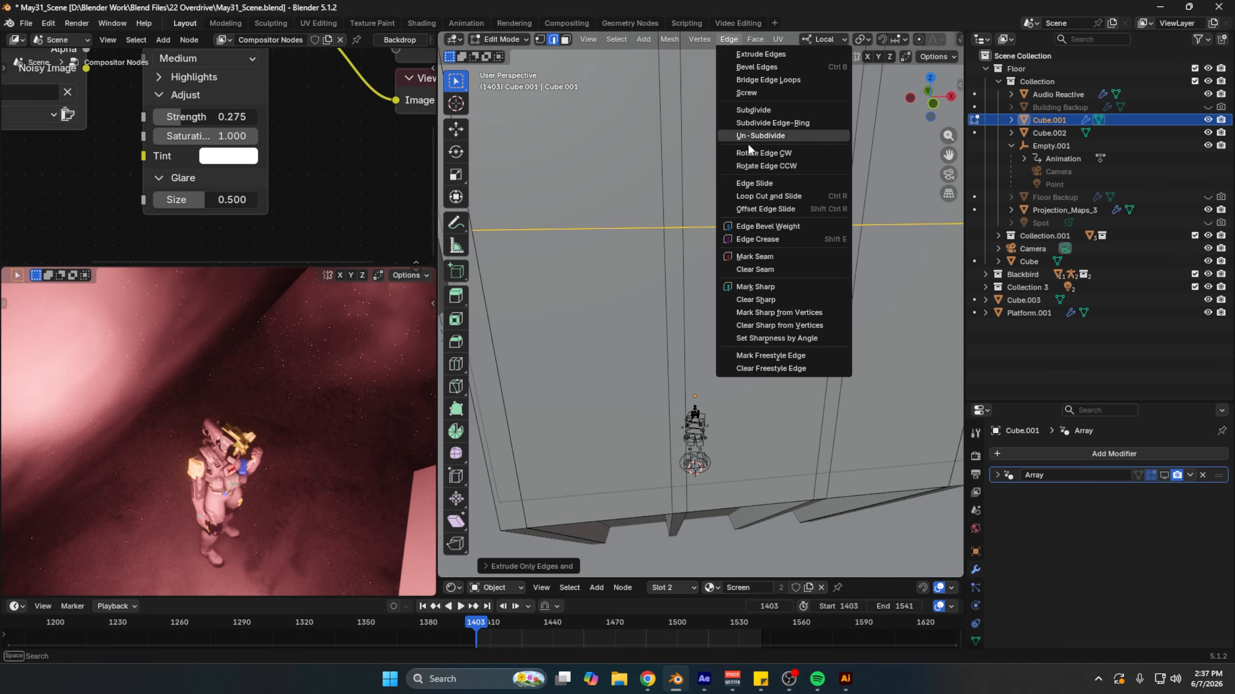
left_click(757, 208)
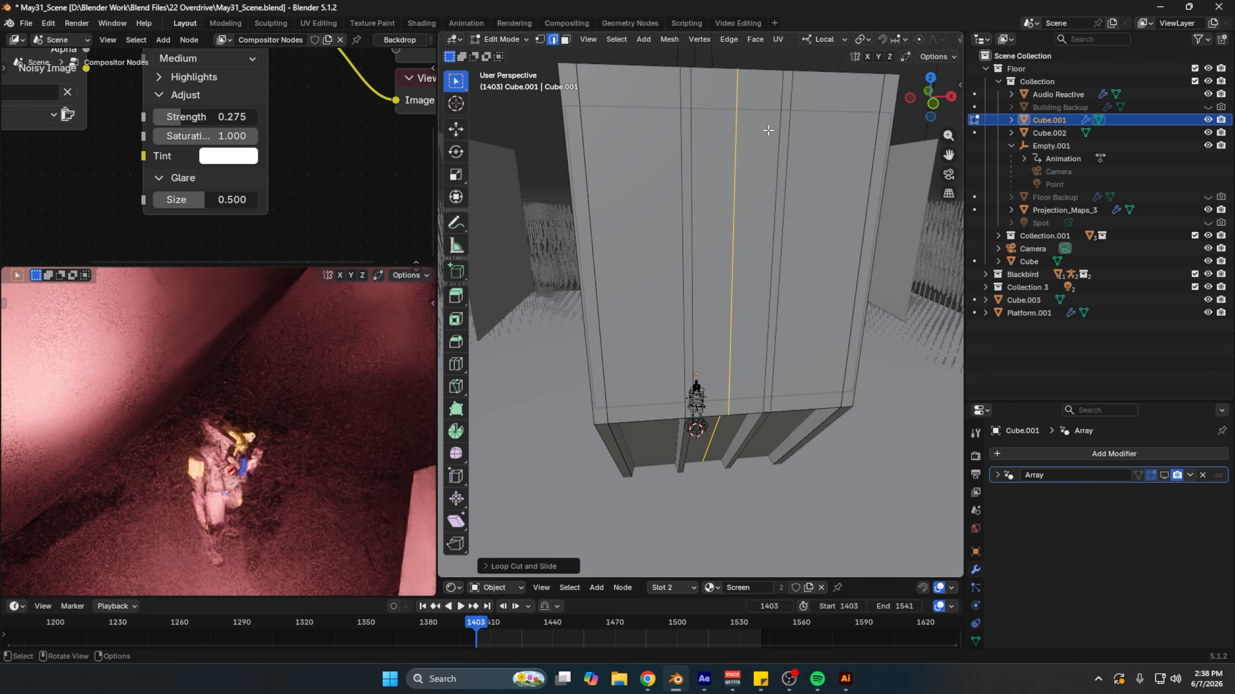
scroll(712, 179, "up", 4)
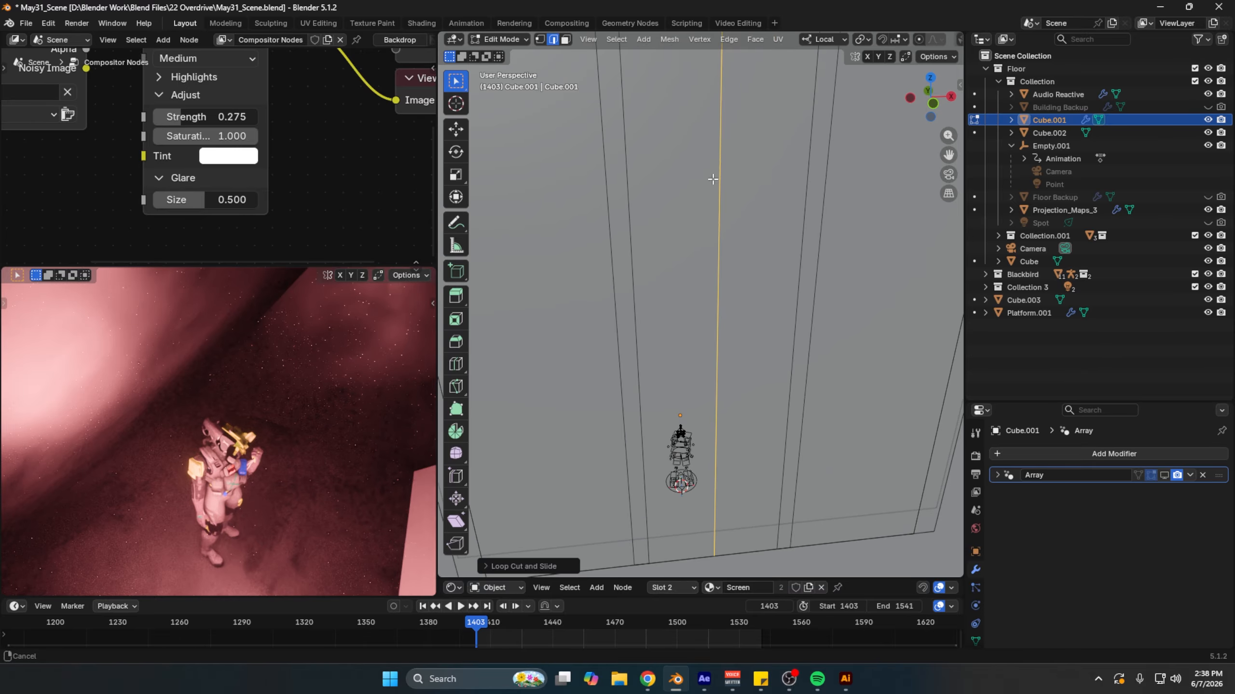
Step: Add parallel edges around the central loop with Offset Edge Slide at about 0.08, and dissolve the loop between them
left_click(728, 41)
left_click(786, 209)
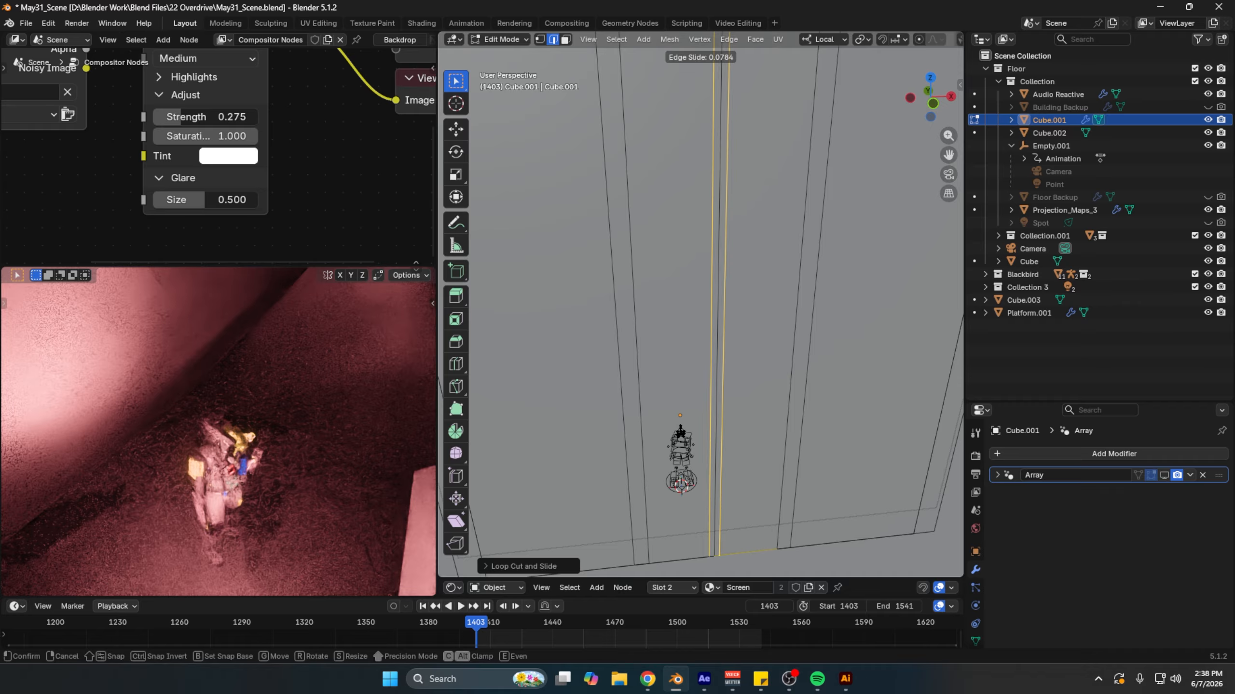
left_click(757, 231)
left_click(717, 247, "alt")
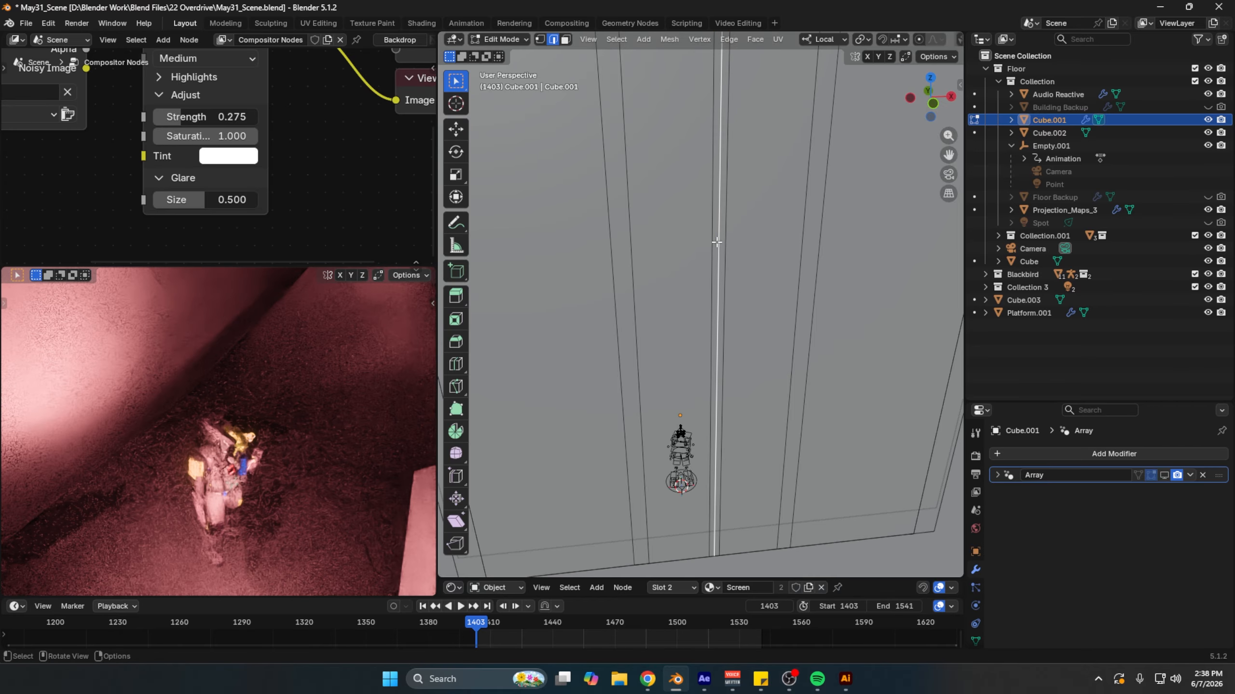
key("x")
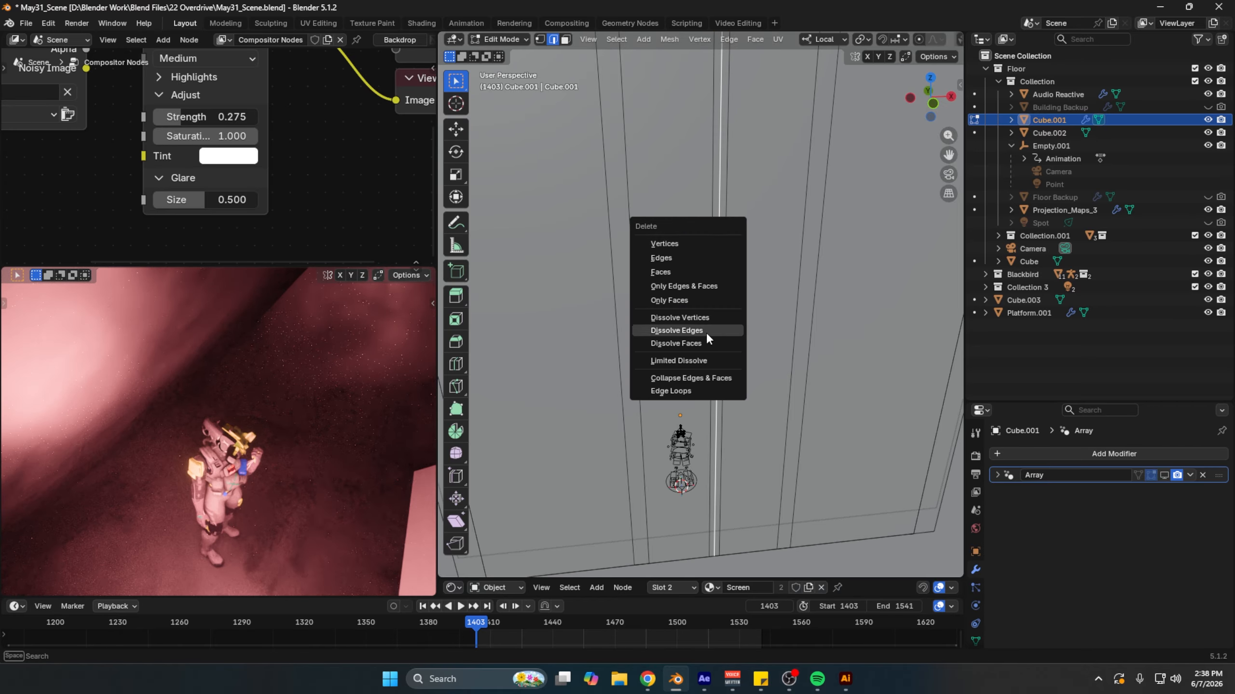
left_click(706, 334)
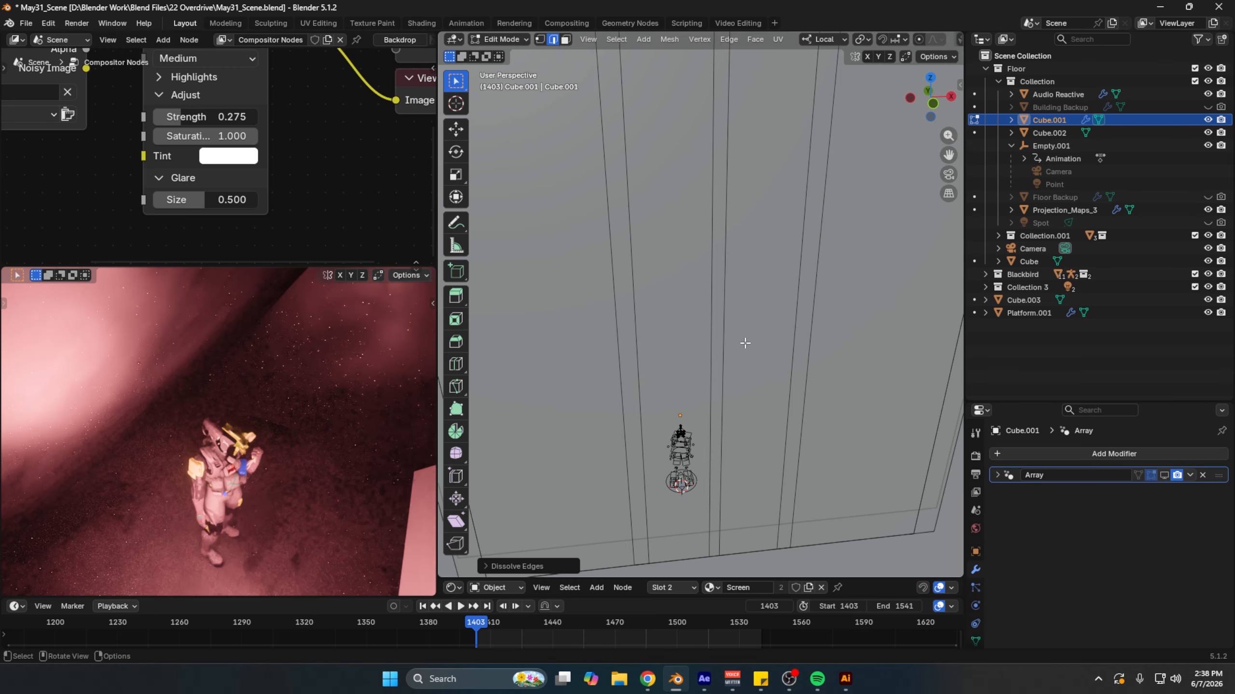
Step: Bring the wall section between the two pillars back to a single central loop cut
scroll(744, 342, "down", 5)
scroll(689, 339, "up", 4)
key("ctrl+r")
middle_click_drag(689, 429, 719, 391)
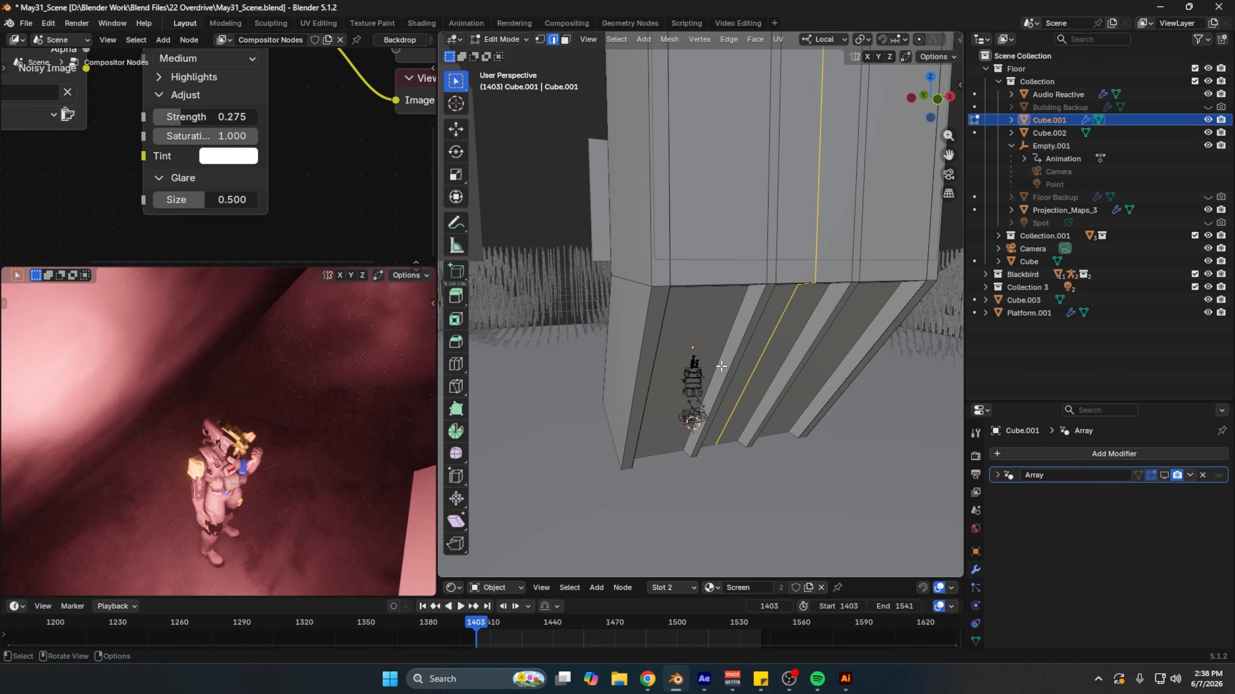
key("Tab")
key("Tab")
Step: Select two recessed panel faces between the building's lower pillars in face mode and undo the selections
left_click(565, 40)
left_click(688, 334)
middle_click_drag(687, 334, 708, 330)
left_click(763, 327, "shift")
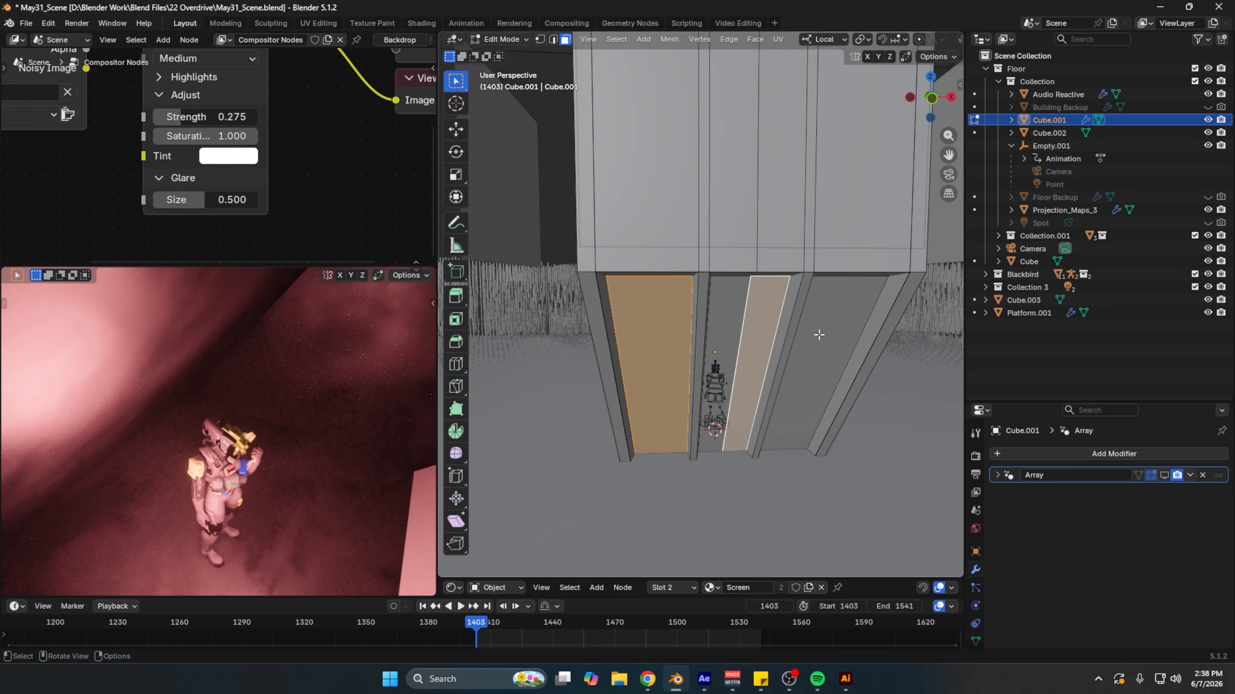
middle_click_drag(819, 334, 764, 366)
key("ctrl+z")
key("ctrl+z")
key("ctrl+z")
key("ctrl+z")
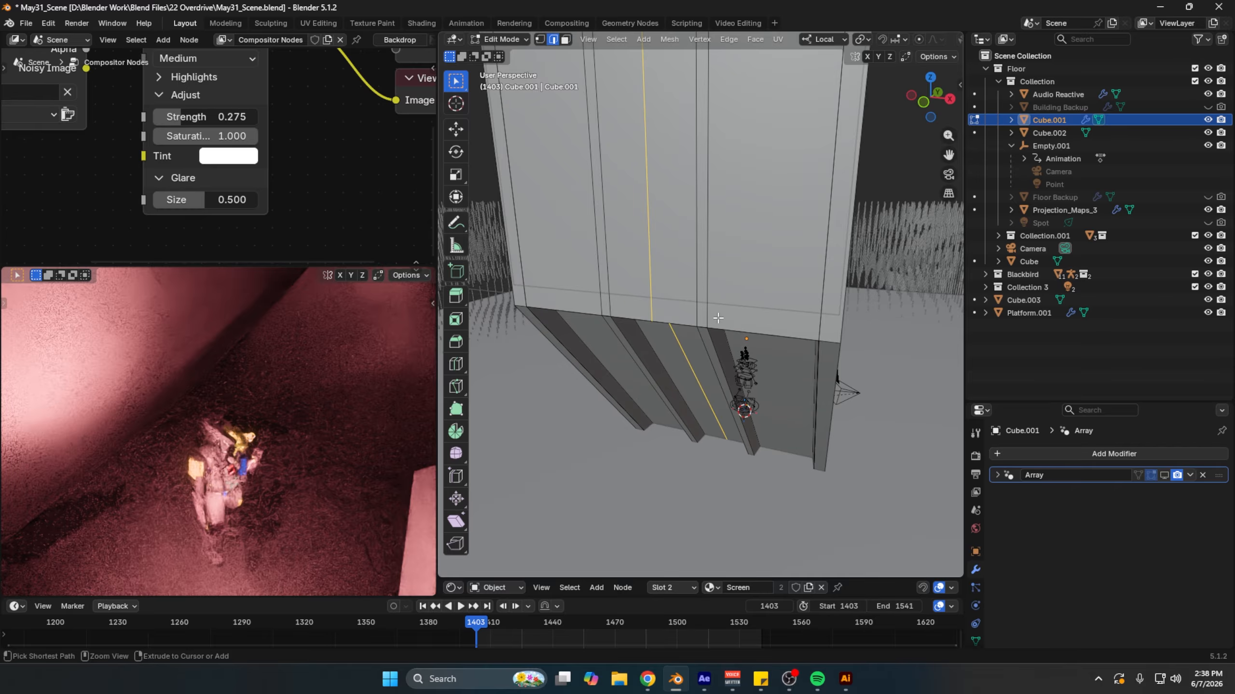
key("ctrl+z")
Step: Return Cube.001 to Object Mode and examine the glowing screen panels behind its pillars in the rendered preview
middle_click_drag(607, 428, 681, 337)
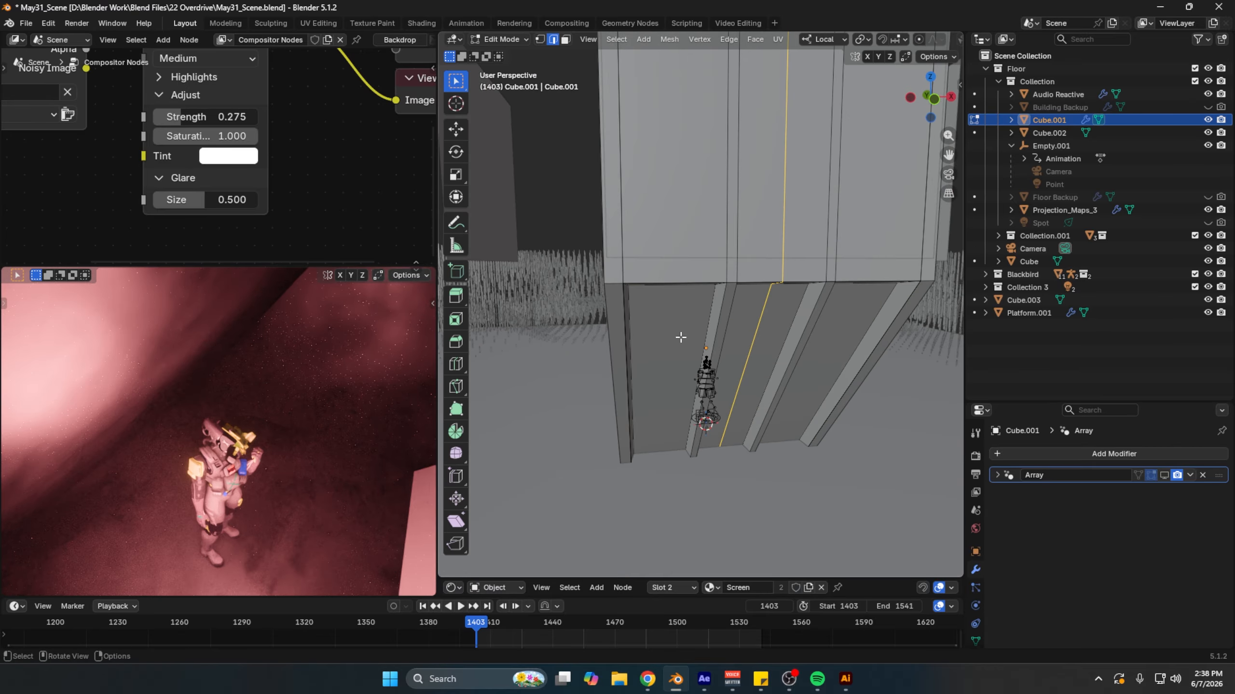
left_click(702, 346)
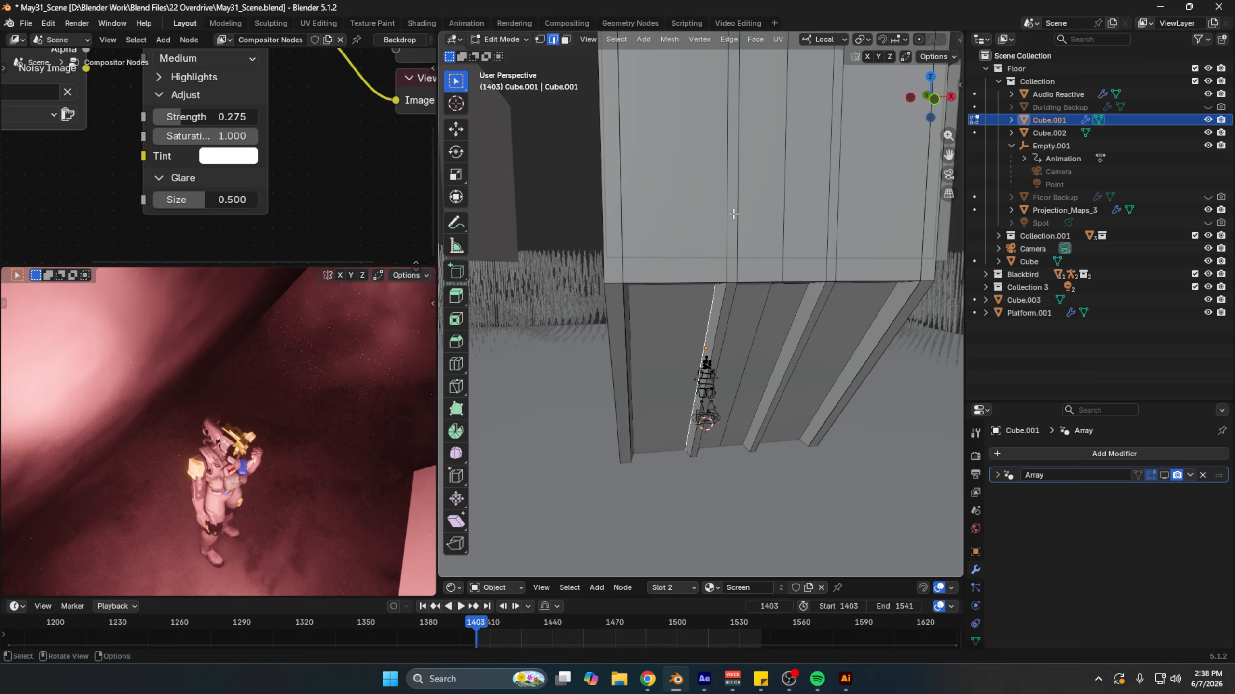
key("Tab")
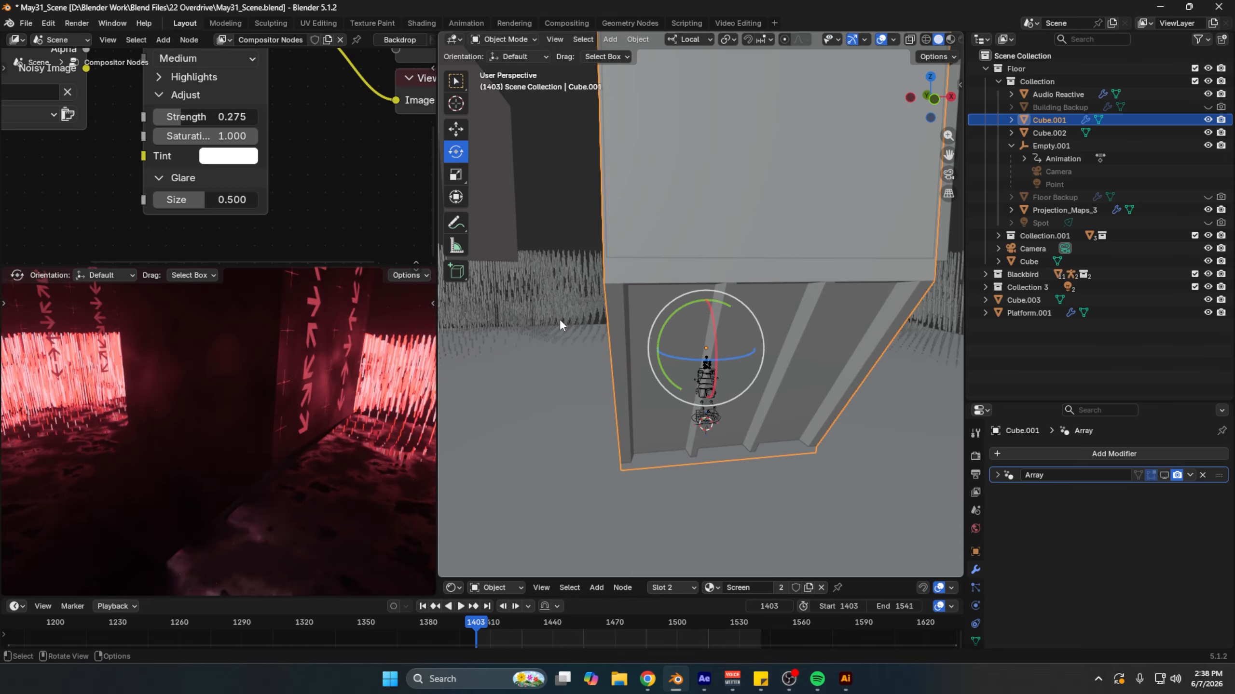
middle_click_drag(705, 214, 751, 225)
middle_click_drag(217, 349, 297, 358)
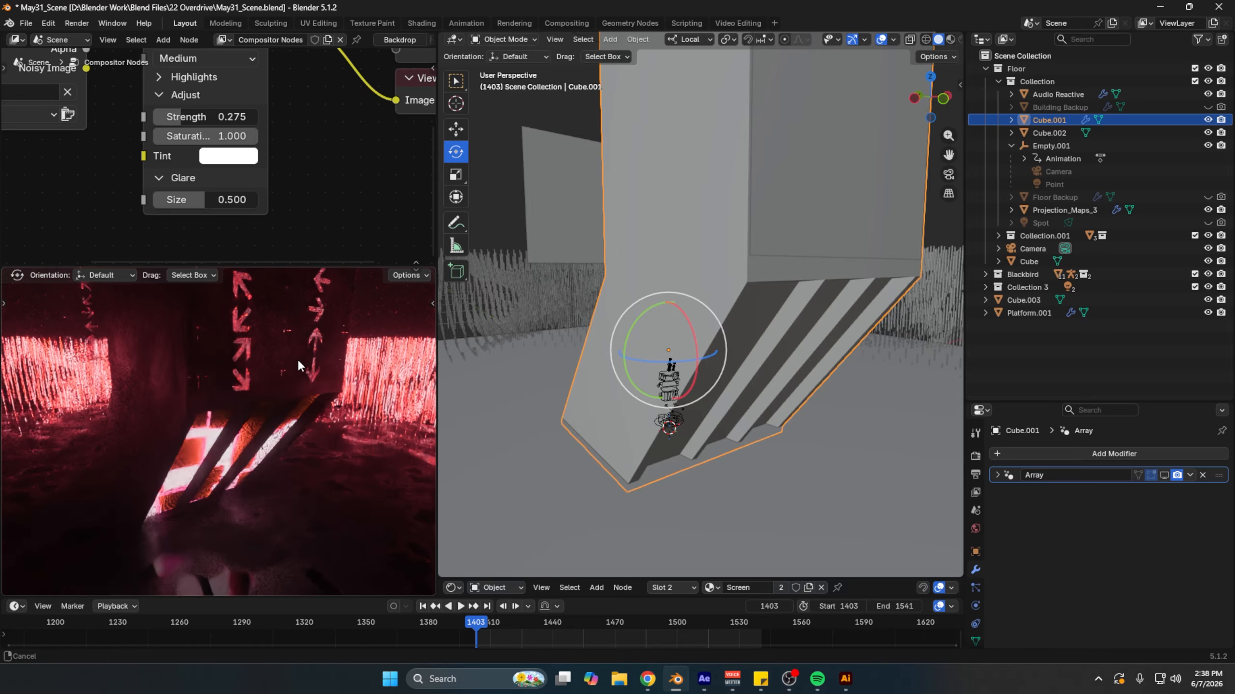
middle_click_drag(739, 403, 676, 352)
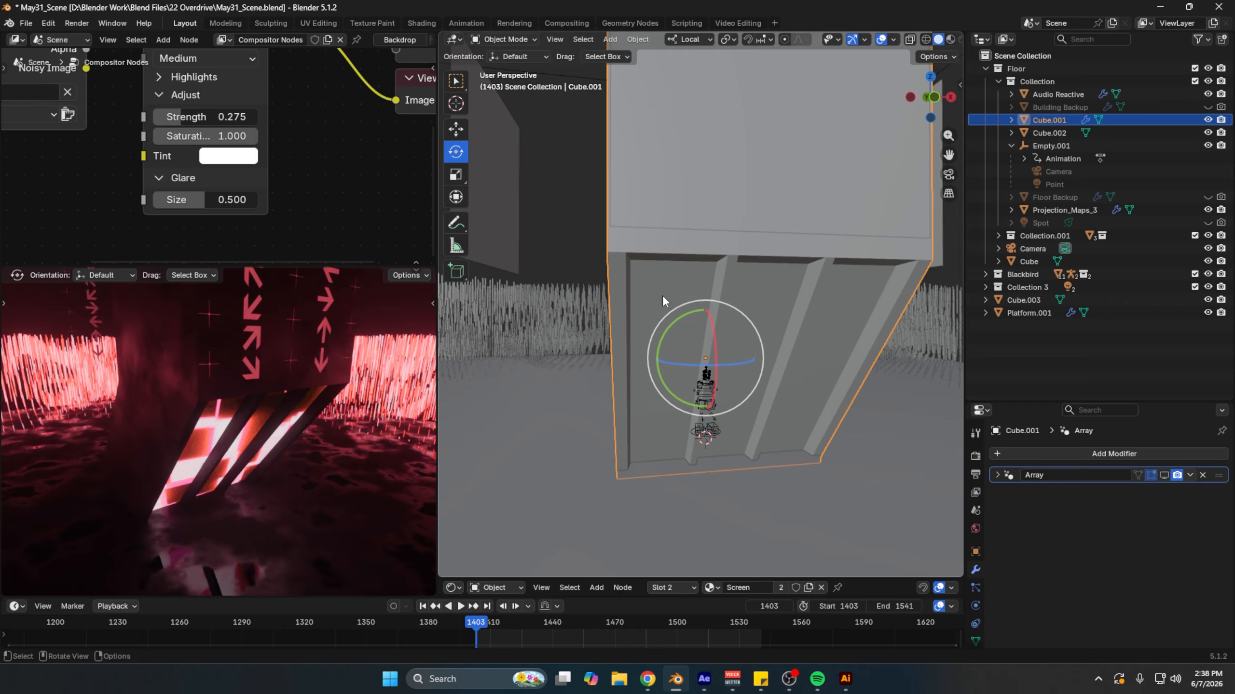
mouse_move(238, 422)
middle_mouse_down()
mouse_move(156, 429)
mouse_move(240, 426)
middle_mouse_up()
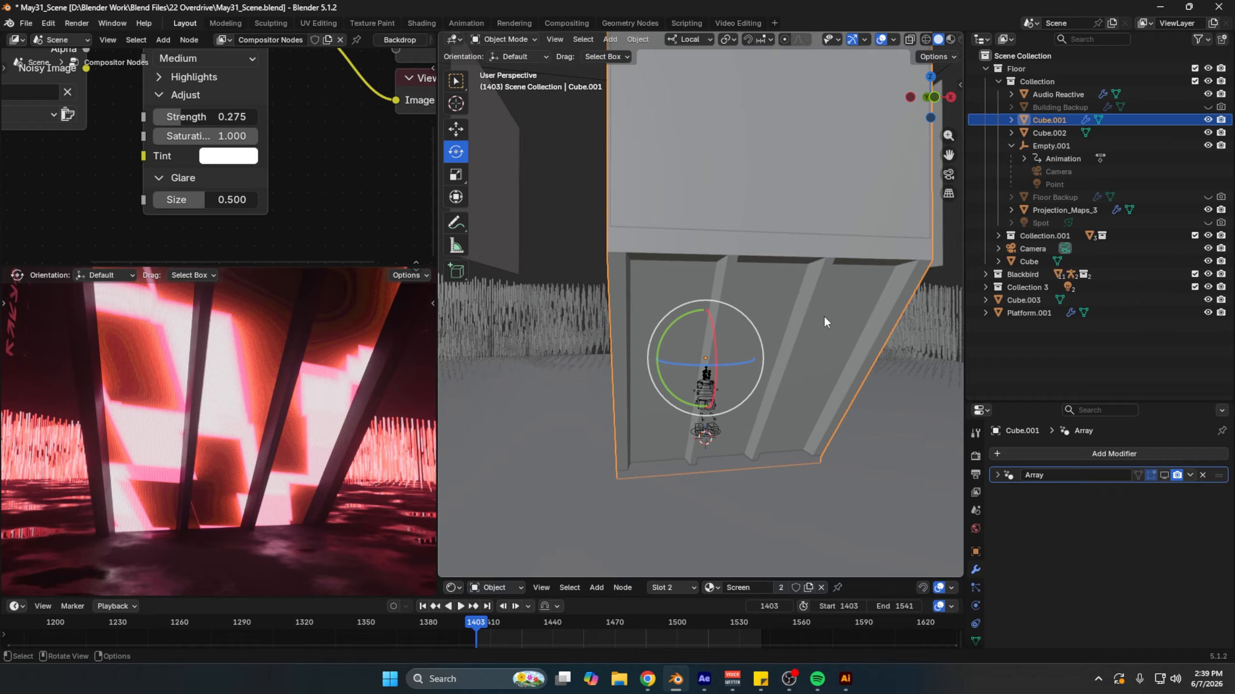
scroll(978, 609, "down", 2)
Step: Show Cube.001's Screen material nodes in a widened shader editor replacing the compositor, and reopen its mesh in Edit Mode
left_click(975, 616)
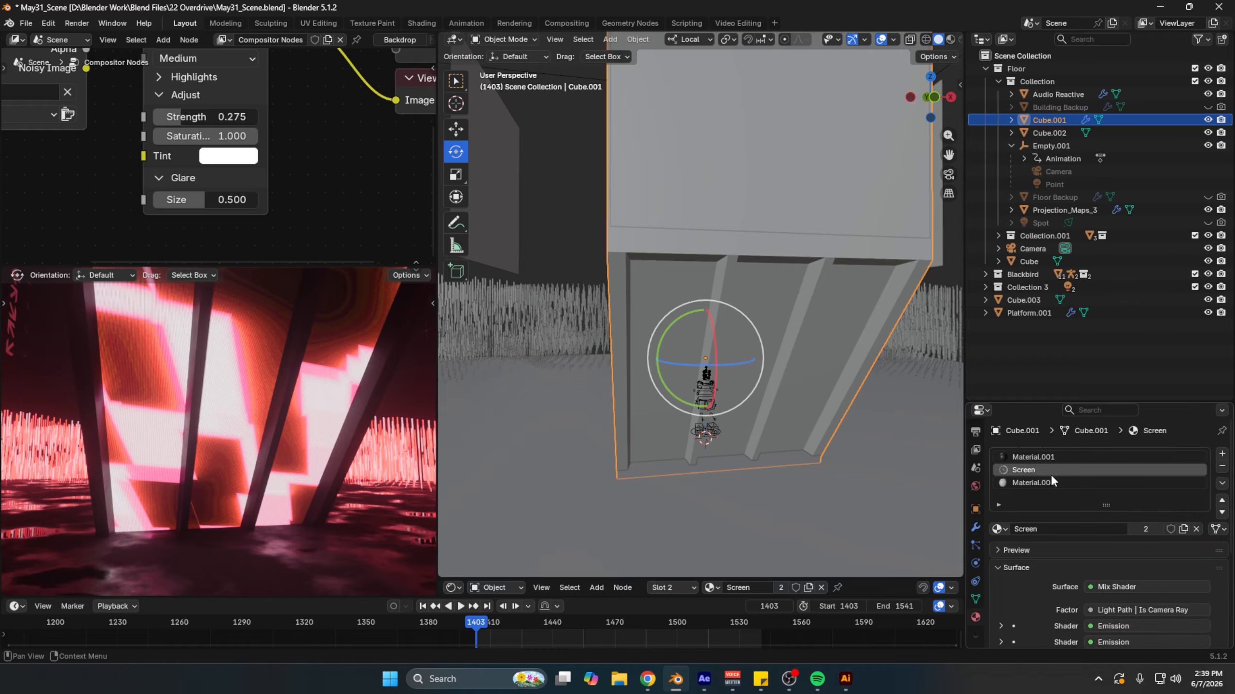
key("Home")
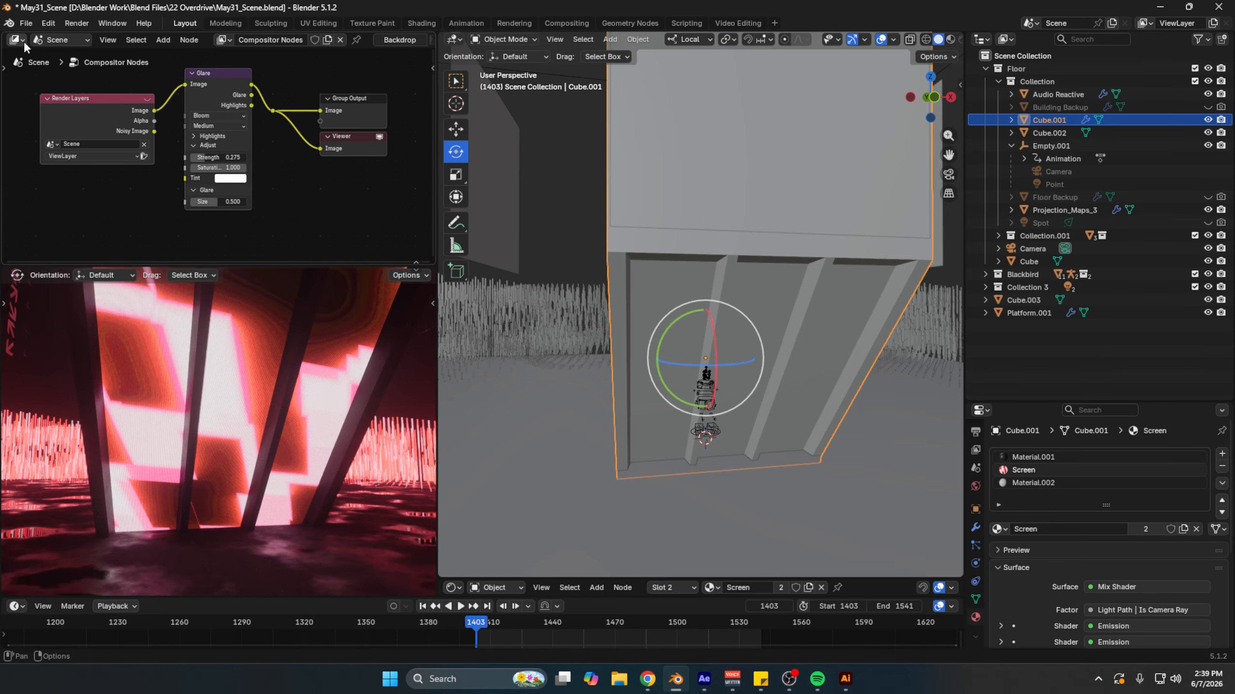
left_click(17, 40)
left_click(48, 146)
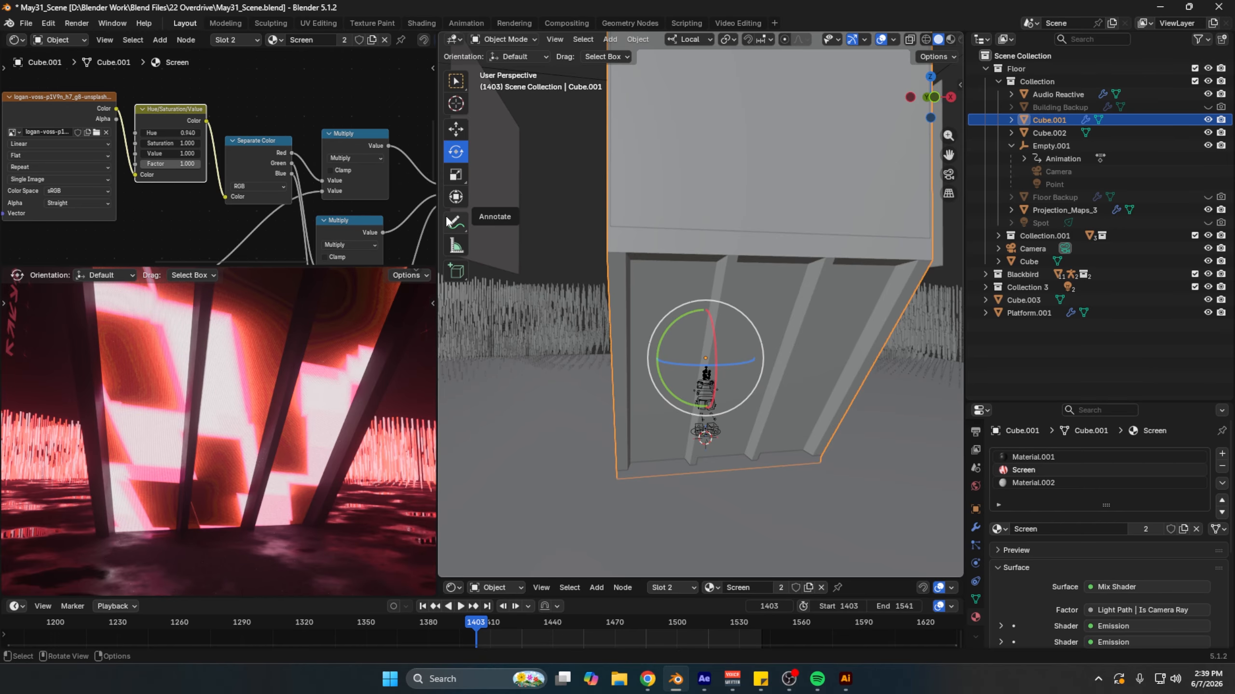
left_click_drag(441, 216, 623, 216)
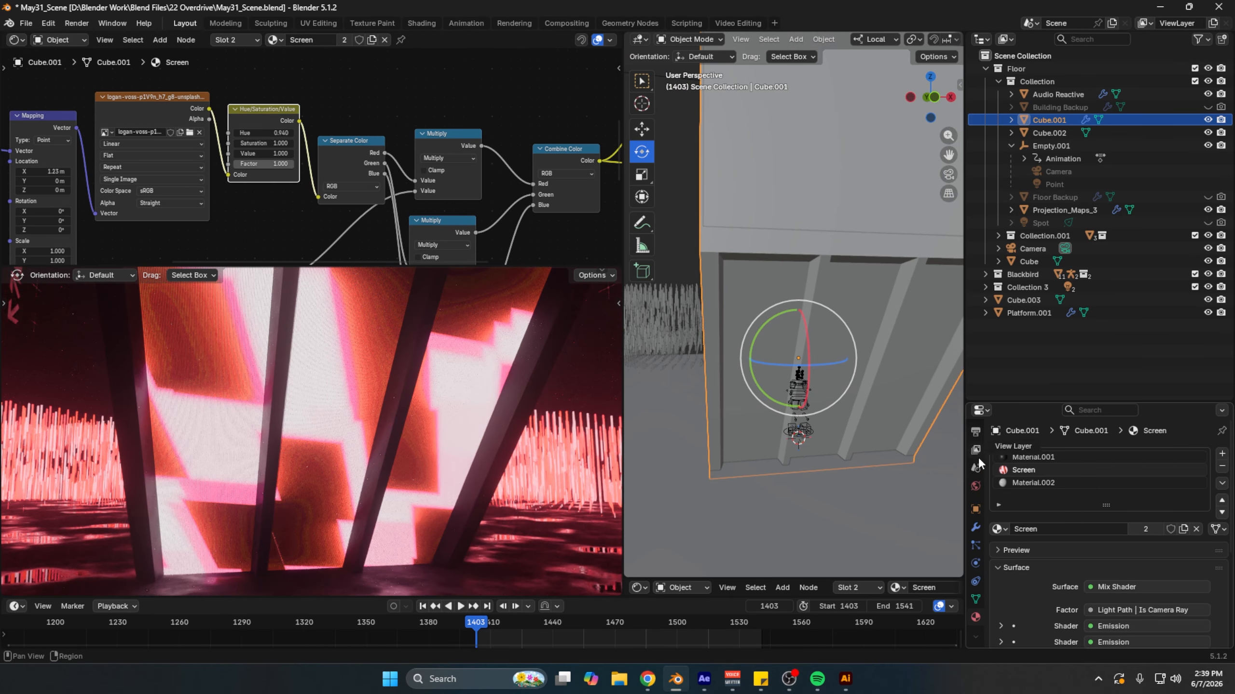
key("Tab")
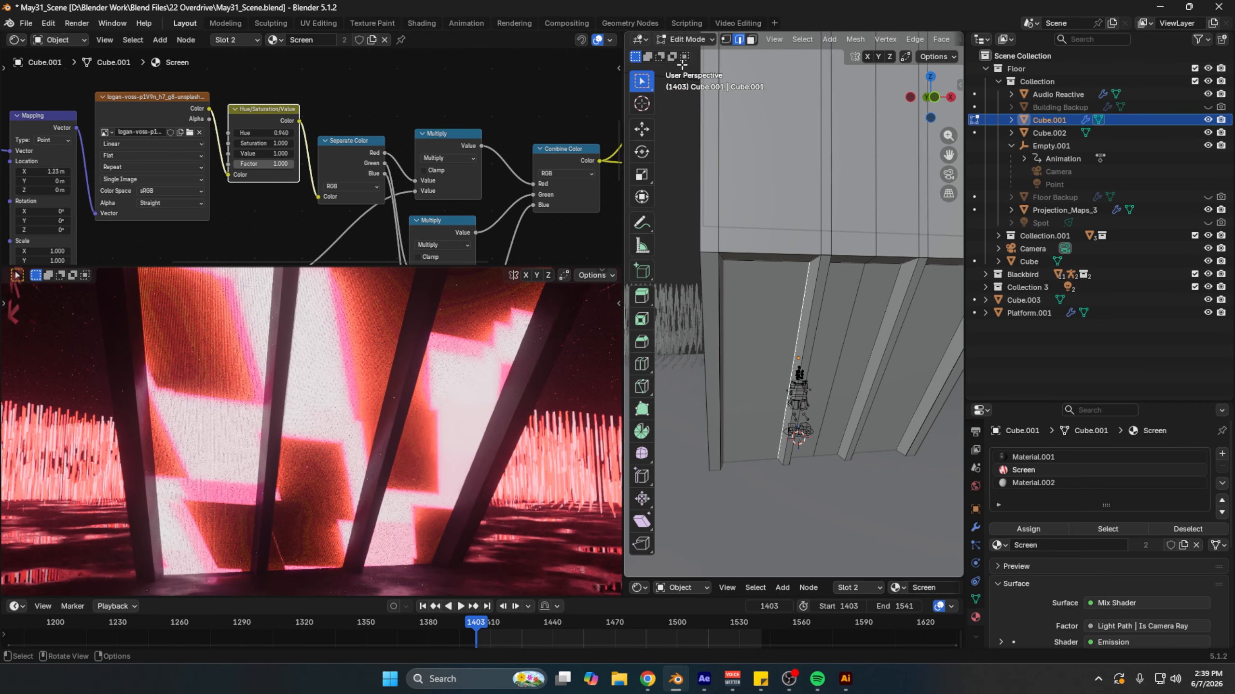
Step: Select the divided and undivided recessed panel faces between Cube.001's lower pillars in face mode
left_click(752, 39)
left_click(793, 311)
middle_click_drag(827, 318, 820, 322)
left_click(826, 325, "shift")
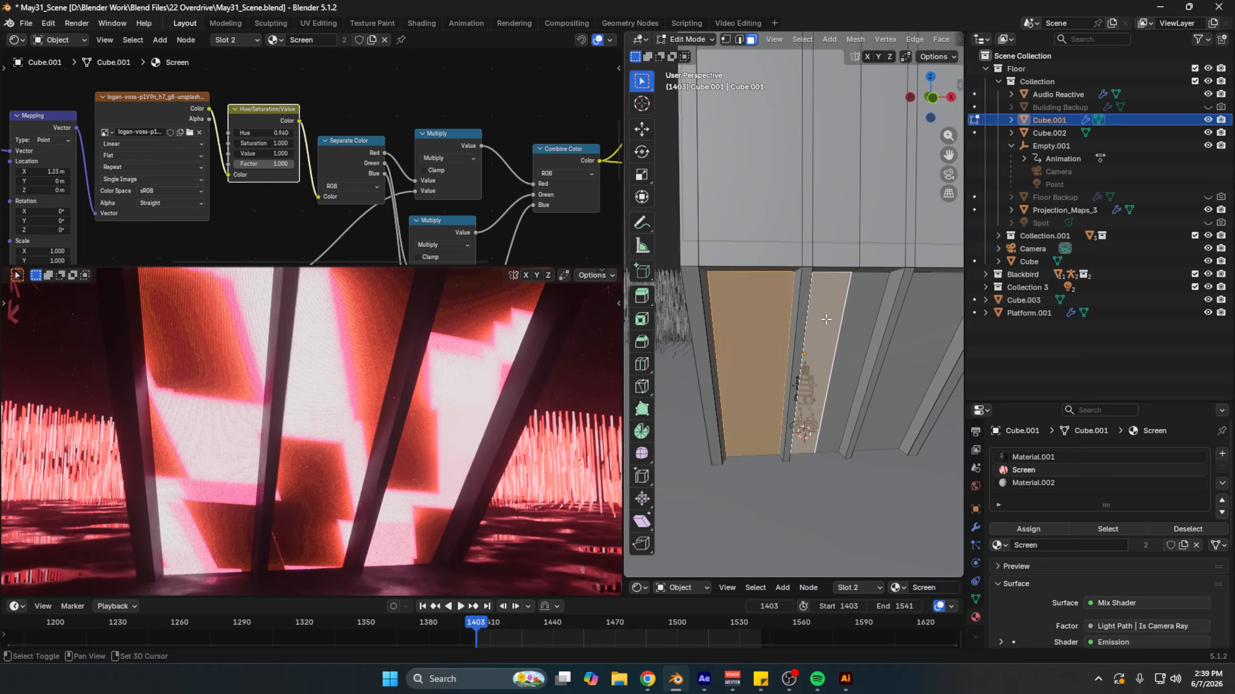
left_click(863, 329, "shift")
left_click(914, 339, "shift")
Step: Undo the panel selections and the central loop cut in the wall section between the pillars
key("ctrl+z")
key("ctrl+z")
key("ctrl+z")
key("ctrl+z")
key("ctrl+z")
key("ctrl+z")
key("ctrl+z")
key("ctrl+z")
key("ctrl+z")
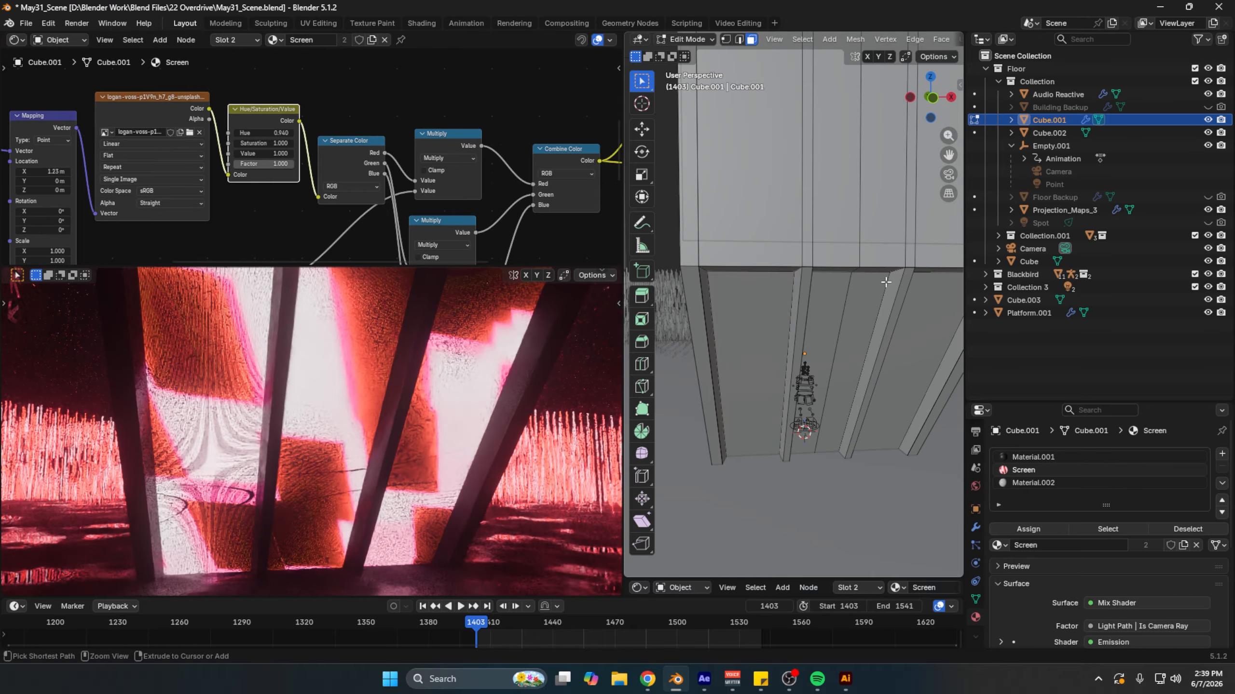
key("ctrl+z")
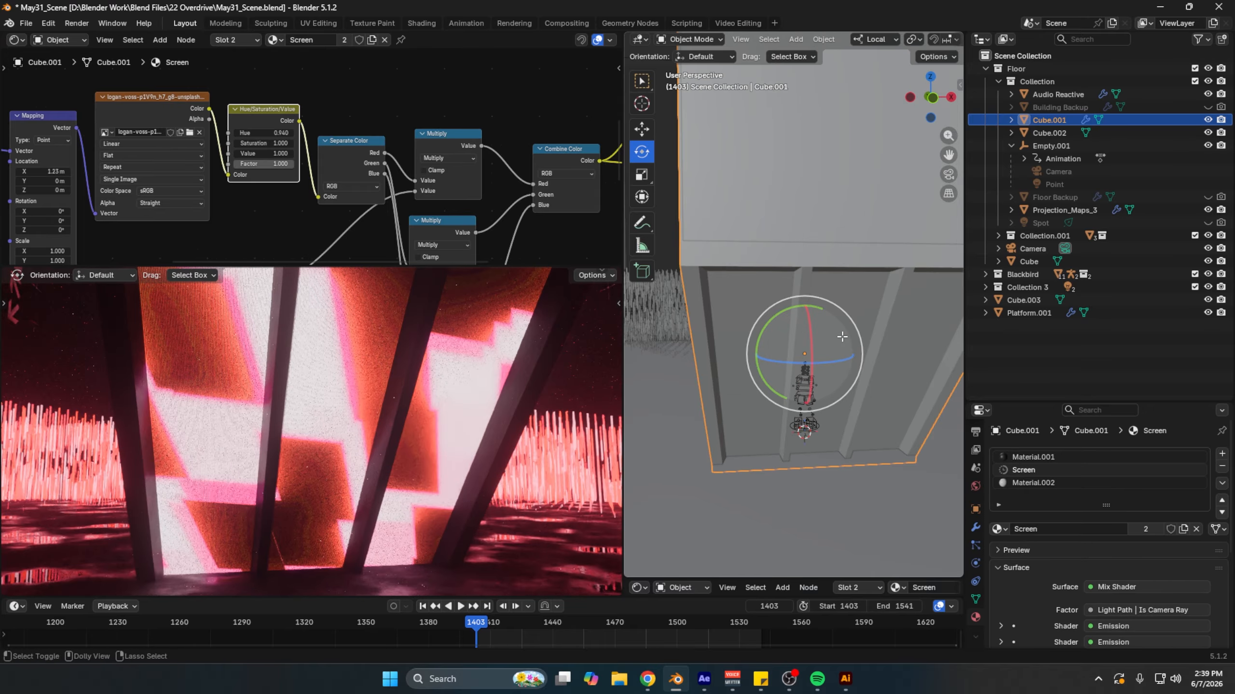
Step: Restore Edit Mode on Cube.001 and select the three undivided panel faces between the lower pillars
key("ctrl+shift+z")
left_click(860, 321, "shift")
left_click(920, 330, "shift")
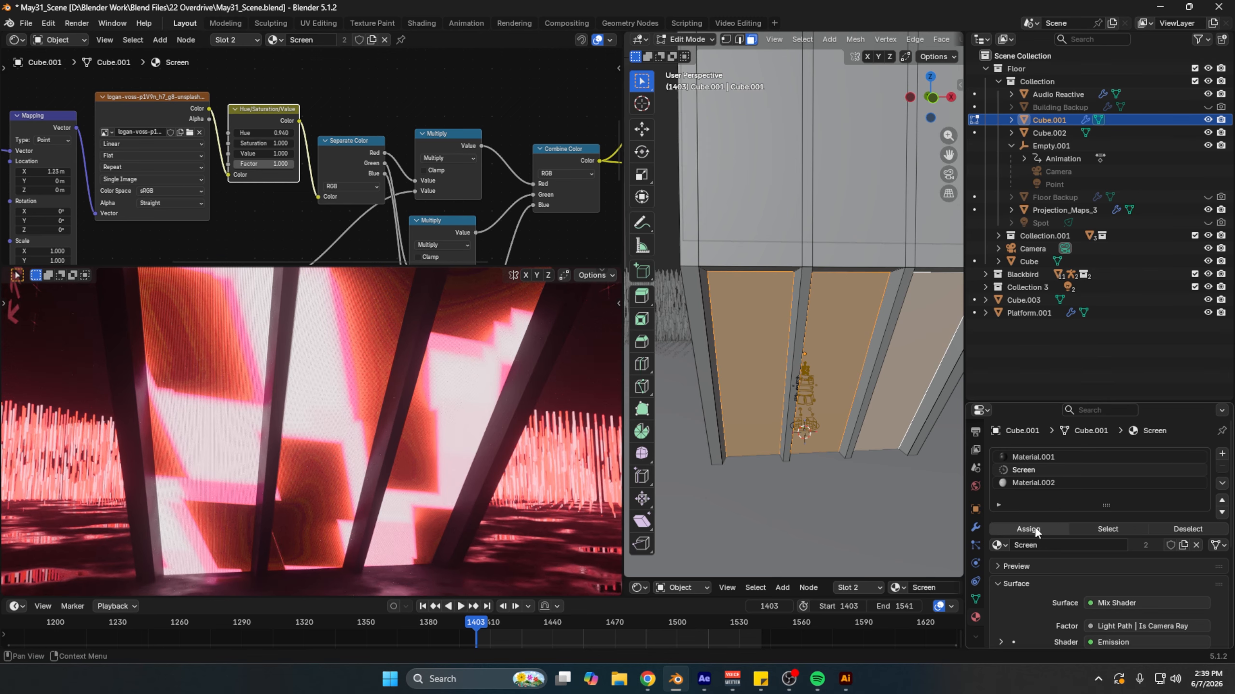
Step: Enlarge the shader editor so more of the Screen material's node tree is shown
left_click_drag(456, 267, 471, 322)
scroll(471, 299, "down", 5)
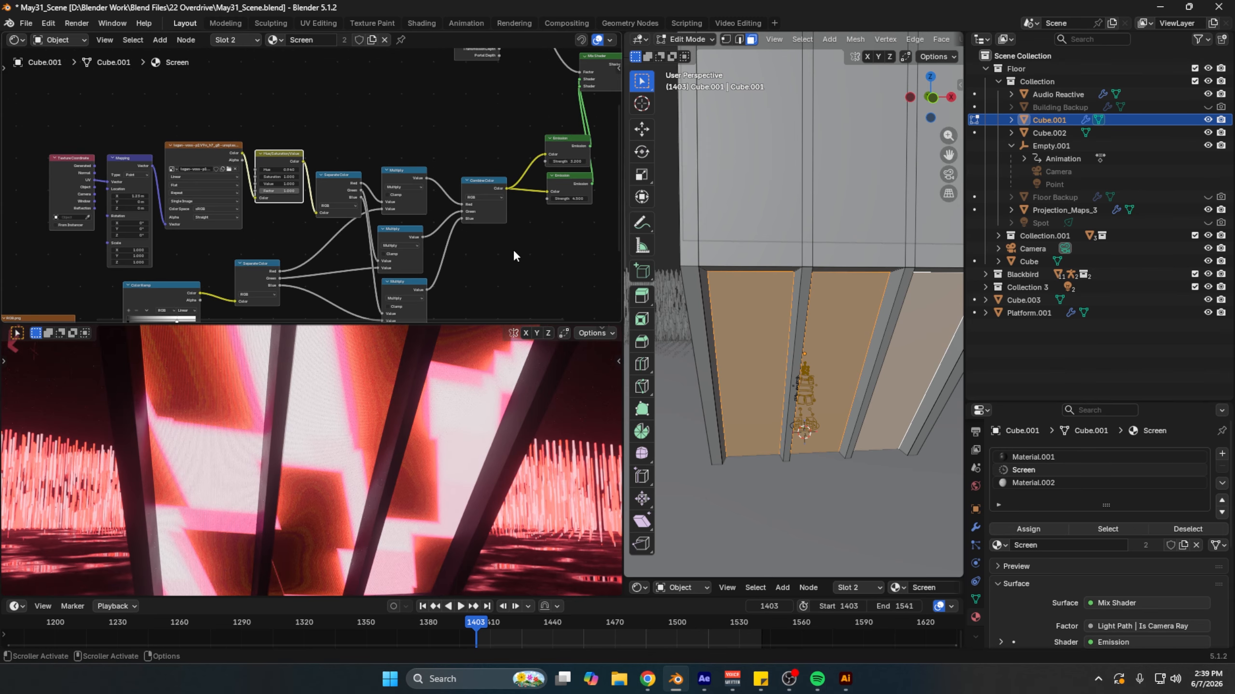
middle_click_drag(515, 253, 538, 187)
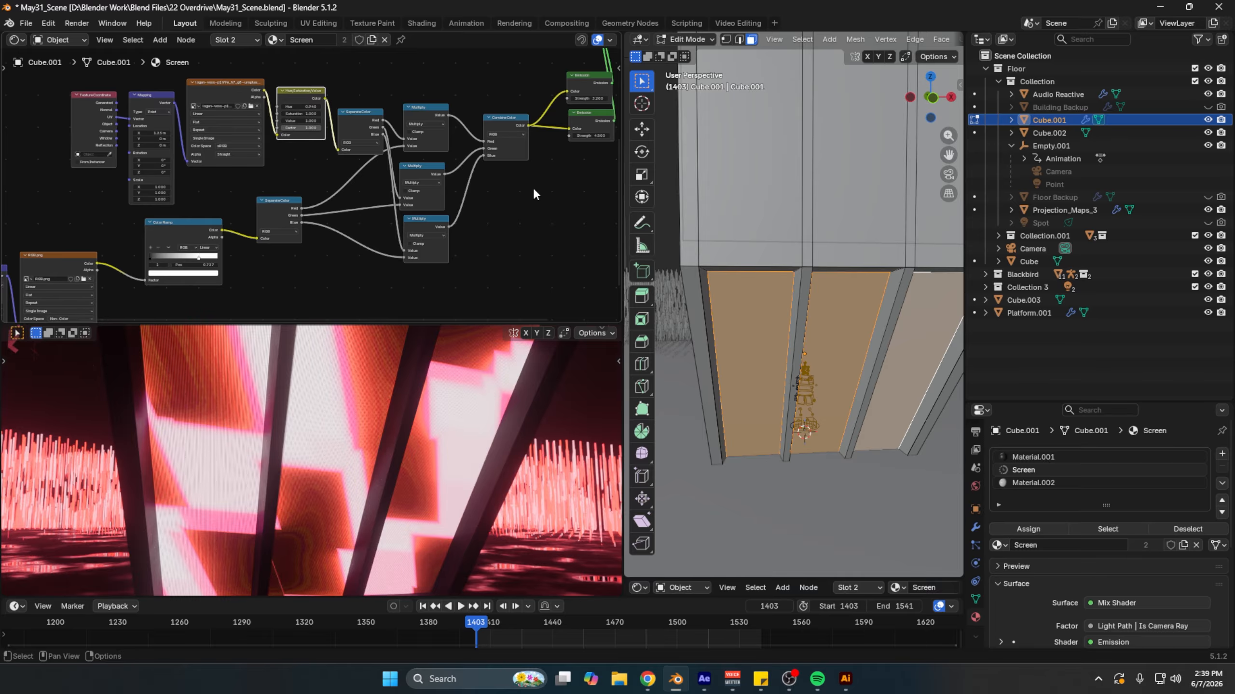
Step: Select the RGB.png texture node, split the mesh viewport horizontally and turn its lower area into a UV Editor
left_click(346, 75)
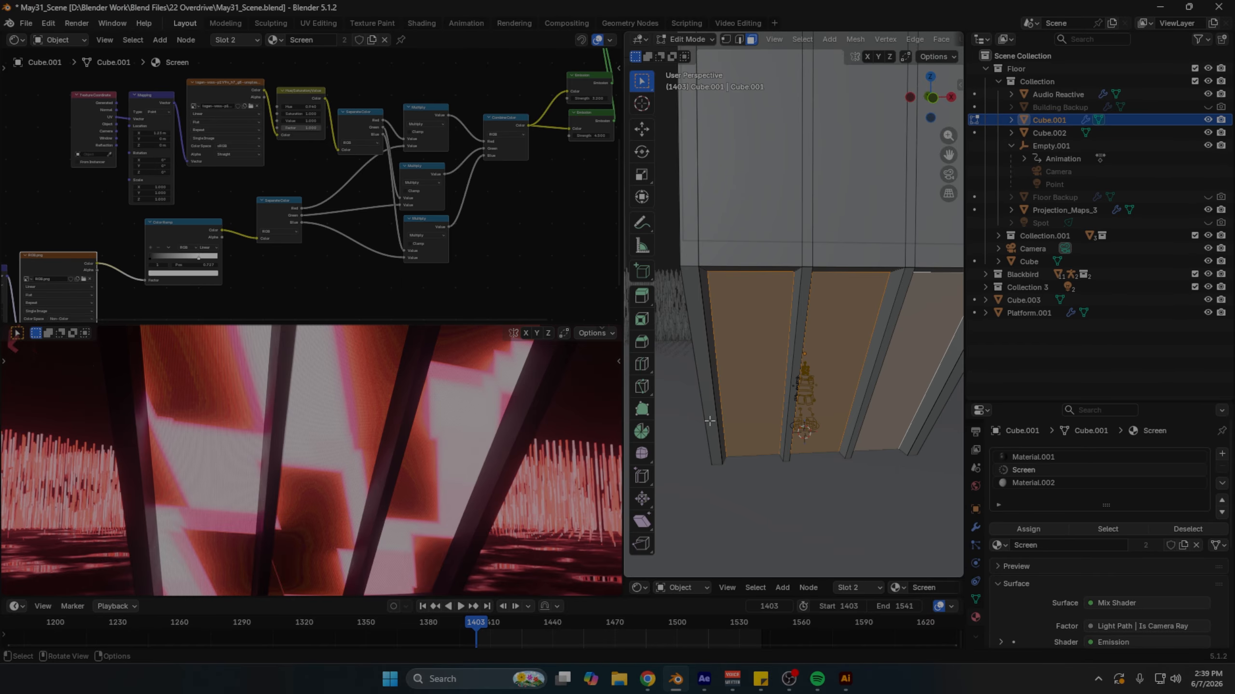
right_click(627, 474)
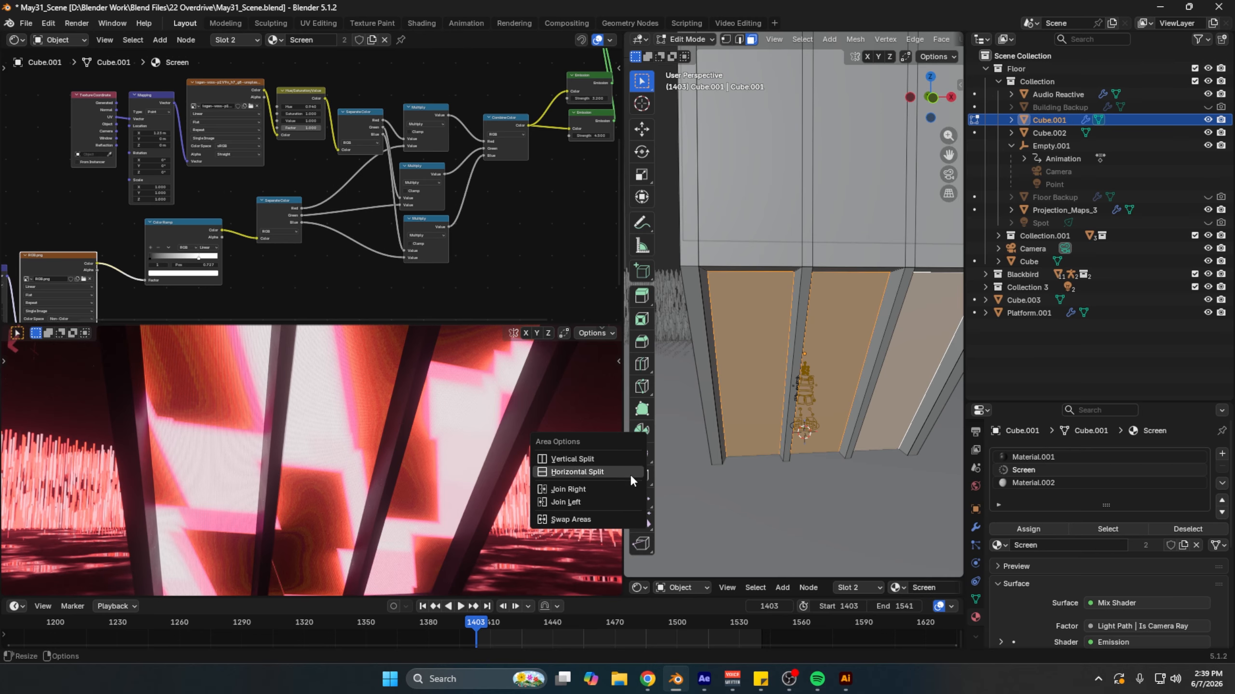
left_click(630, 472)
left_click(666, 393)
left_click(639, 402)
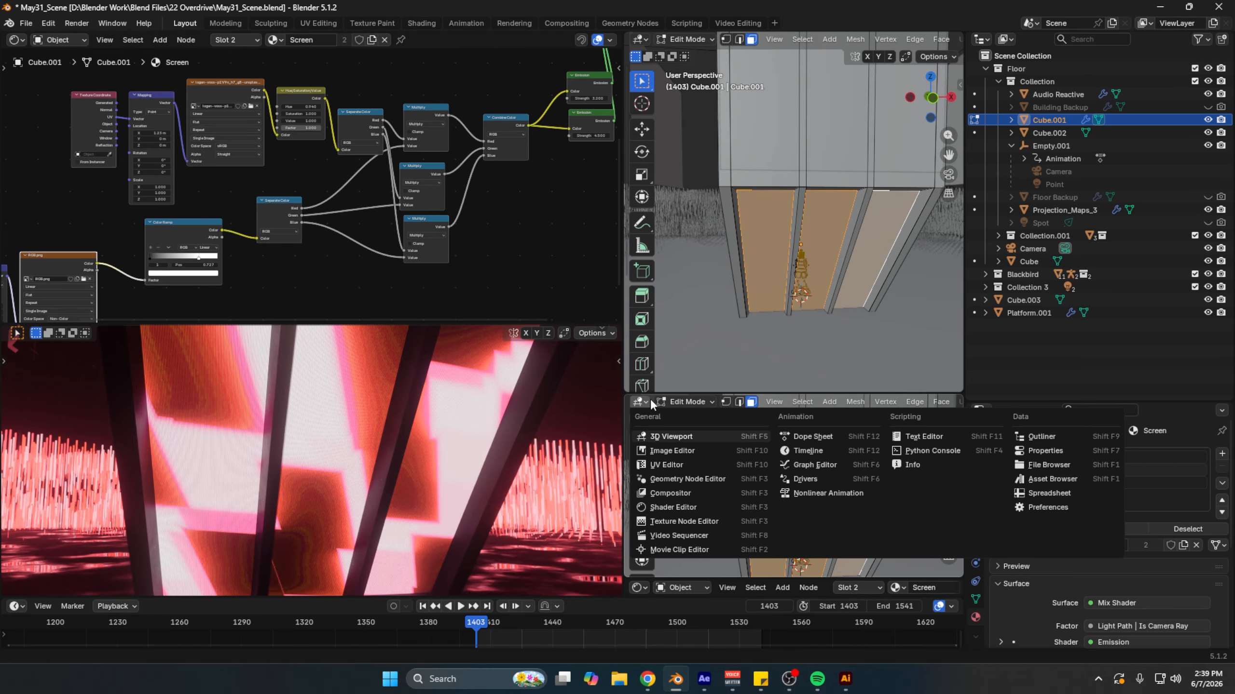
left_click(671, 450)
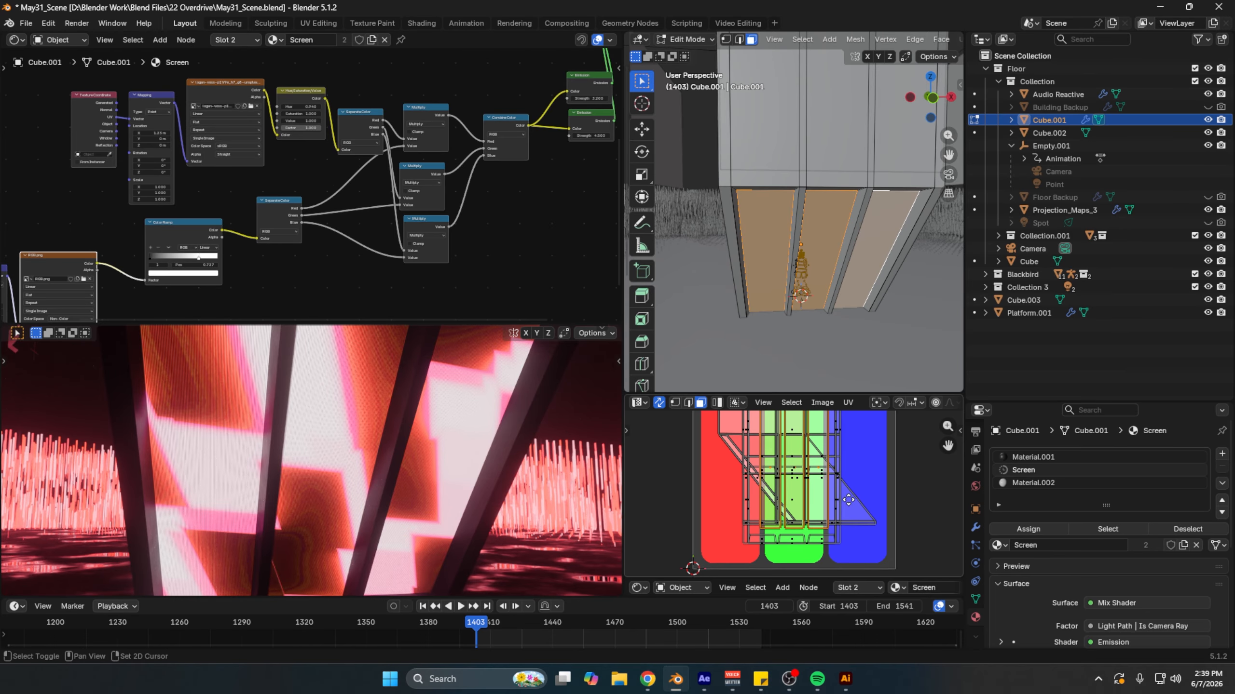
middle_click_drag(848, 500, 849, 512, "shift")
scroll(849, 511, "down", 2)
Step: Select the logan-voss image texture node to display its image behind the panel UVs
middle_click_drag(248, 86, 333, 115)
left_click(333, 115)
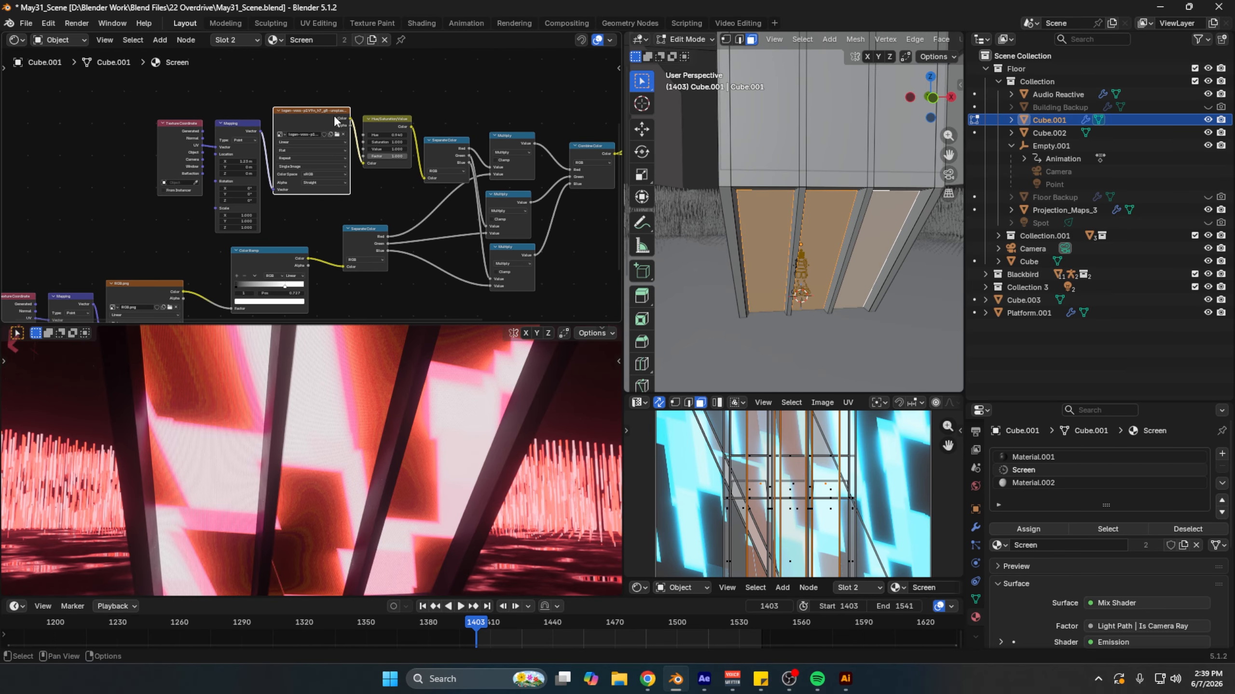
scroll(797, 509, "down", 5)
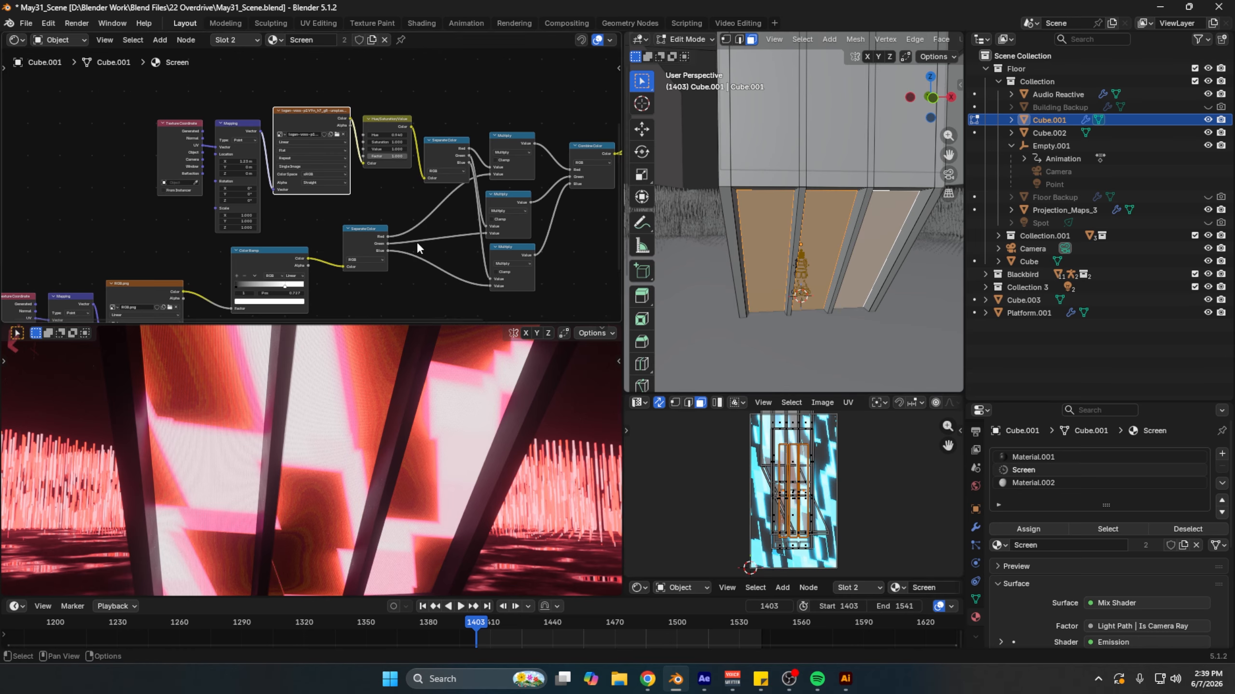
Step: Try a Cube Projection unwrap on the selected panel faces and undo it
key("u")
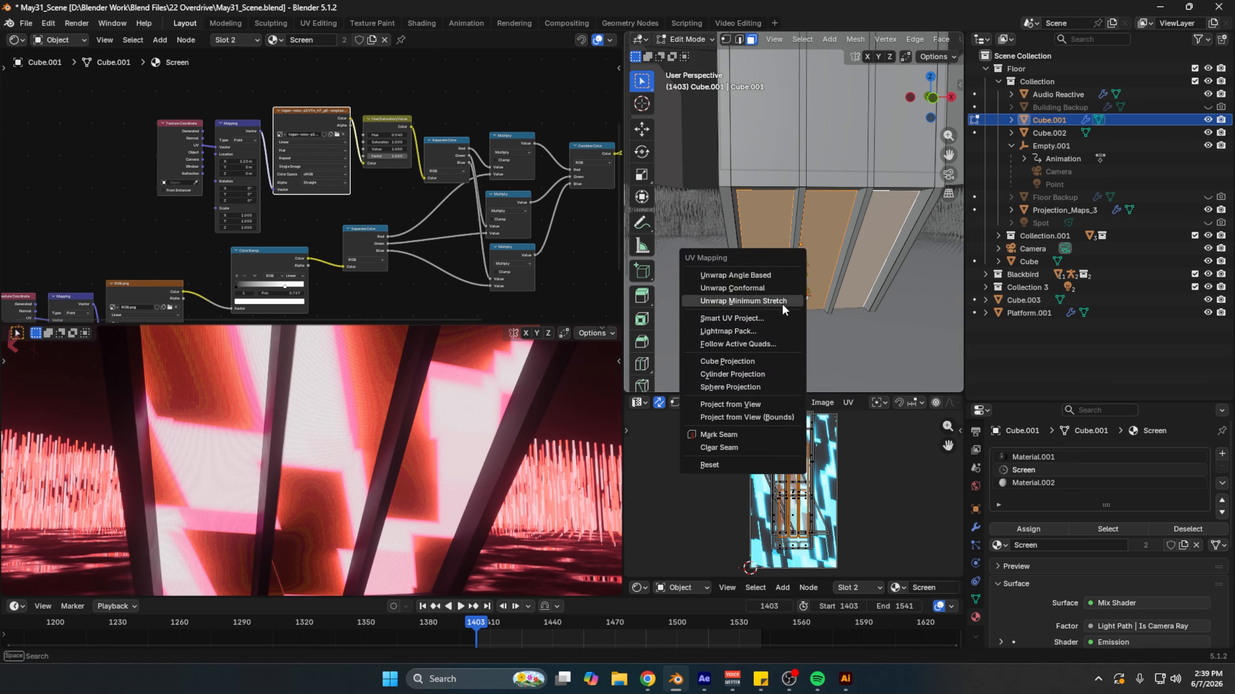
left_click(773, 360)
key("ctrl+z")
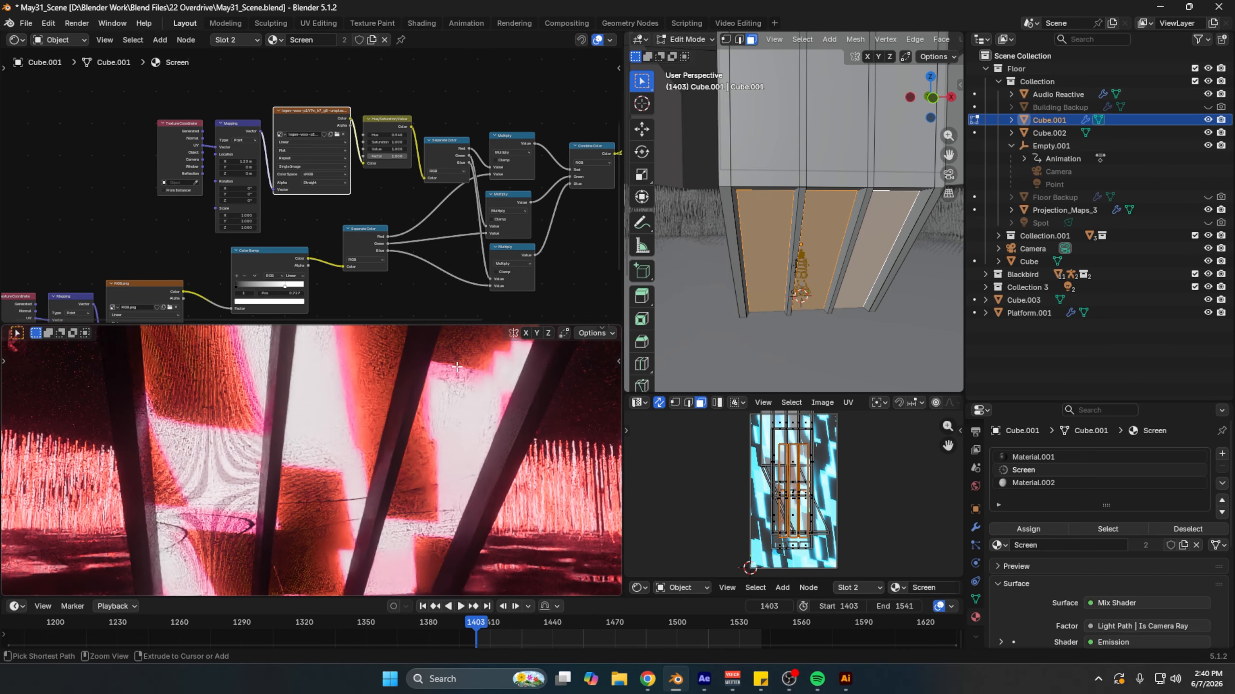
Step: Compare the logan-voss image with the RGB.png texture in the UV Editor by selecting their nodes in turn
scroll(462, 222, "up", 2)
middle_click_drag(430, 193, 309, 197)
left_click(300, 207)
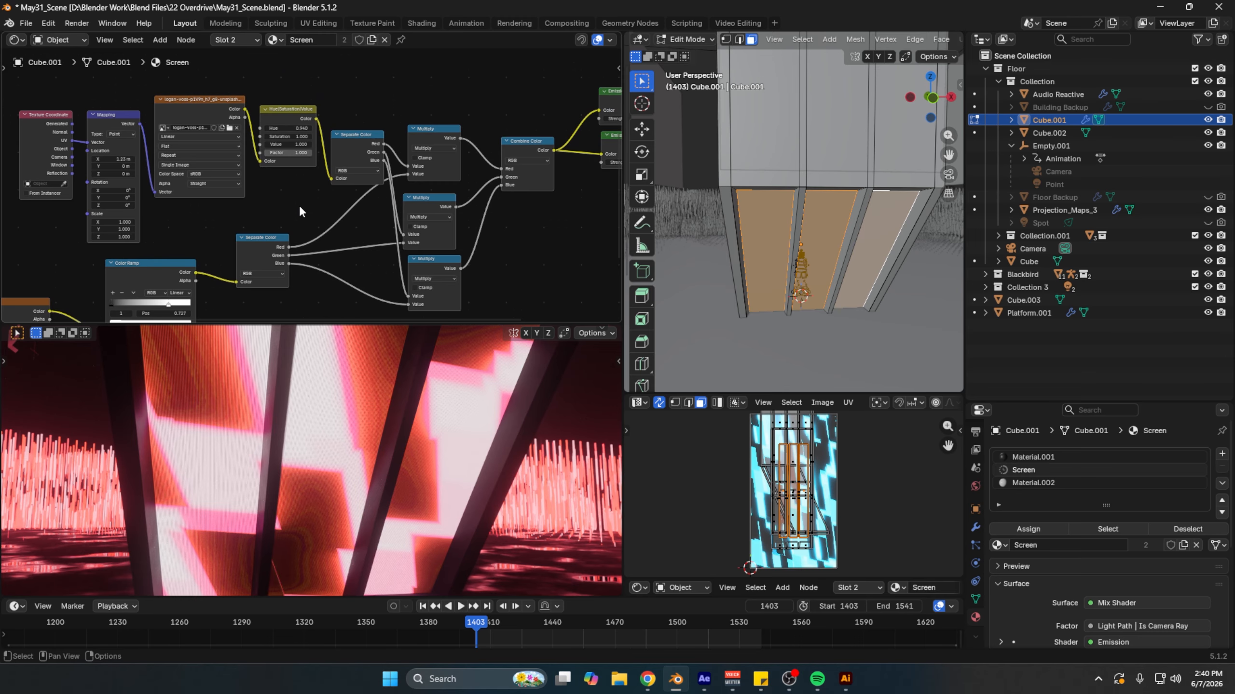
scroll(300, 207, "up", 2)
left_click(201, 100)
scroll(222, 226, "down", 3)
middle_click_drag(145, 299, 258, 245)
left_click(128, 248)
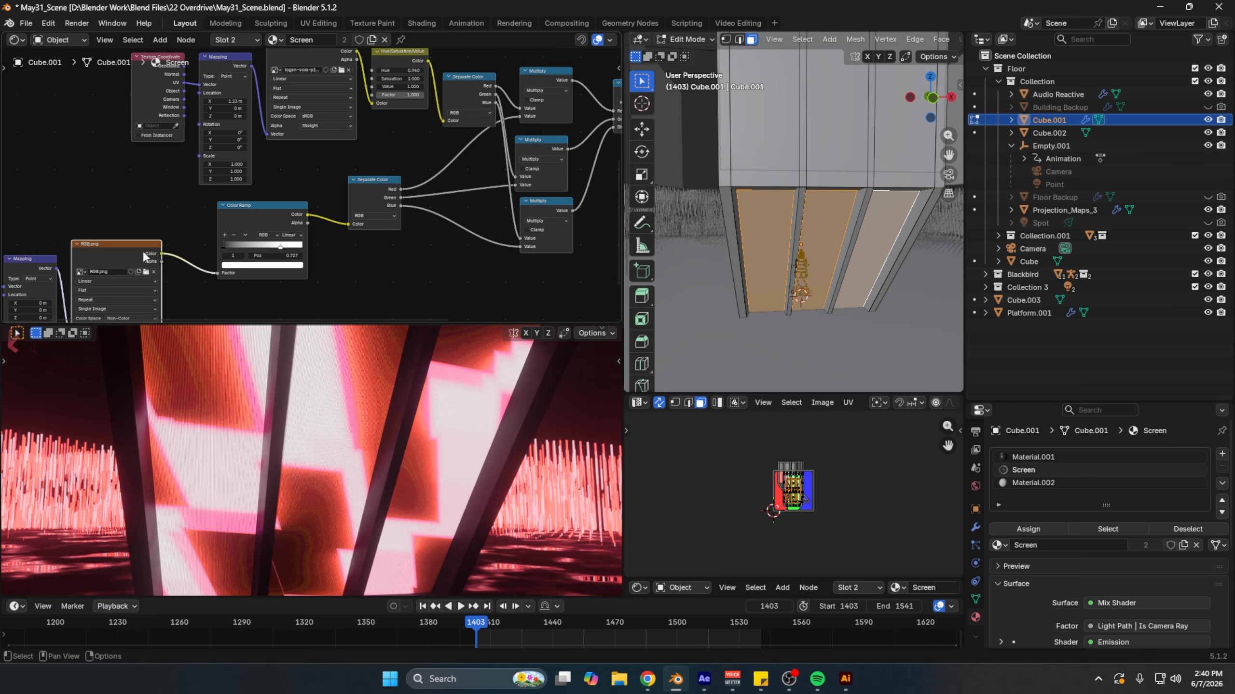
Step: Link RGB.png straight into the lower Separate Color node, bypassing the Color Ramp, and move that node closer to the Multiply nodes
scroll(343, 243, "down", 4)
scroll(343, 243, "up", 4)
middle_click_drag(374, 157, 364, 203)
scroll(306, 255, "up", 3)
left_click(325, 239)
mouse_move(324, 241)
middle_mouse_down()
mouse_move(361, 209)
mouse_move(311, 251)
middle_mouse_up()
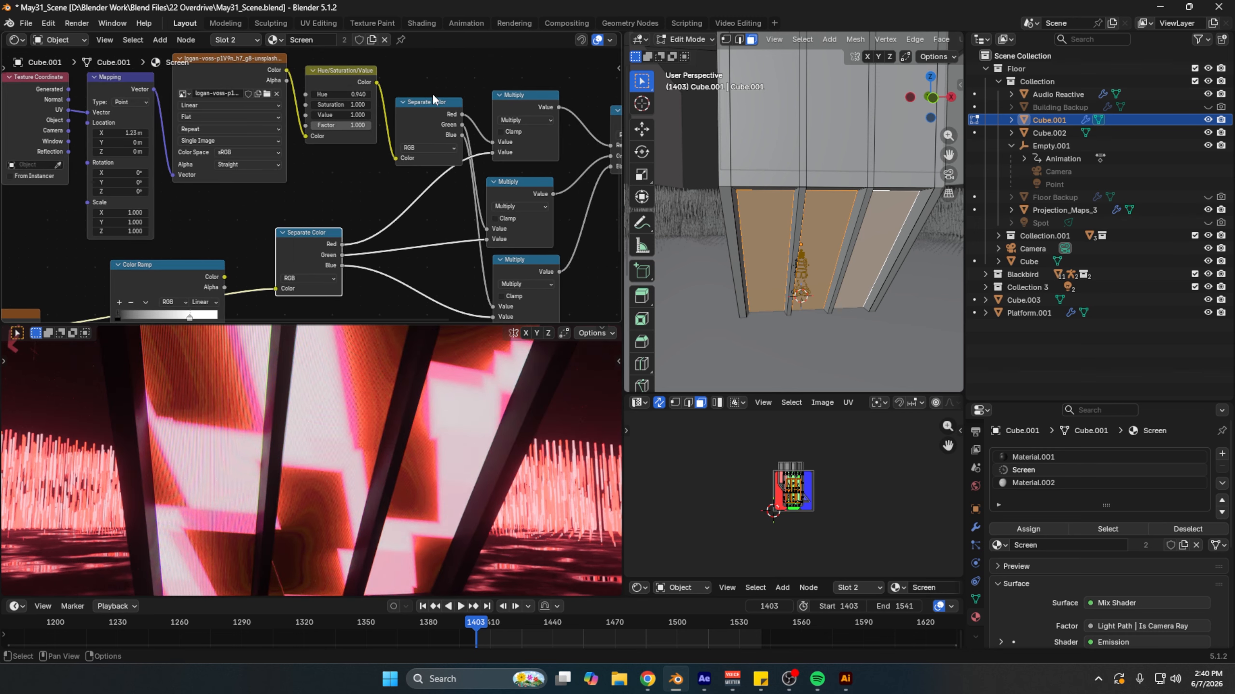
middle_click_drag(393, 166, 362, 164)
left_click_drag(295, 261, 330, 255)
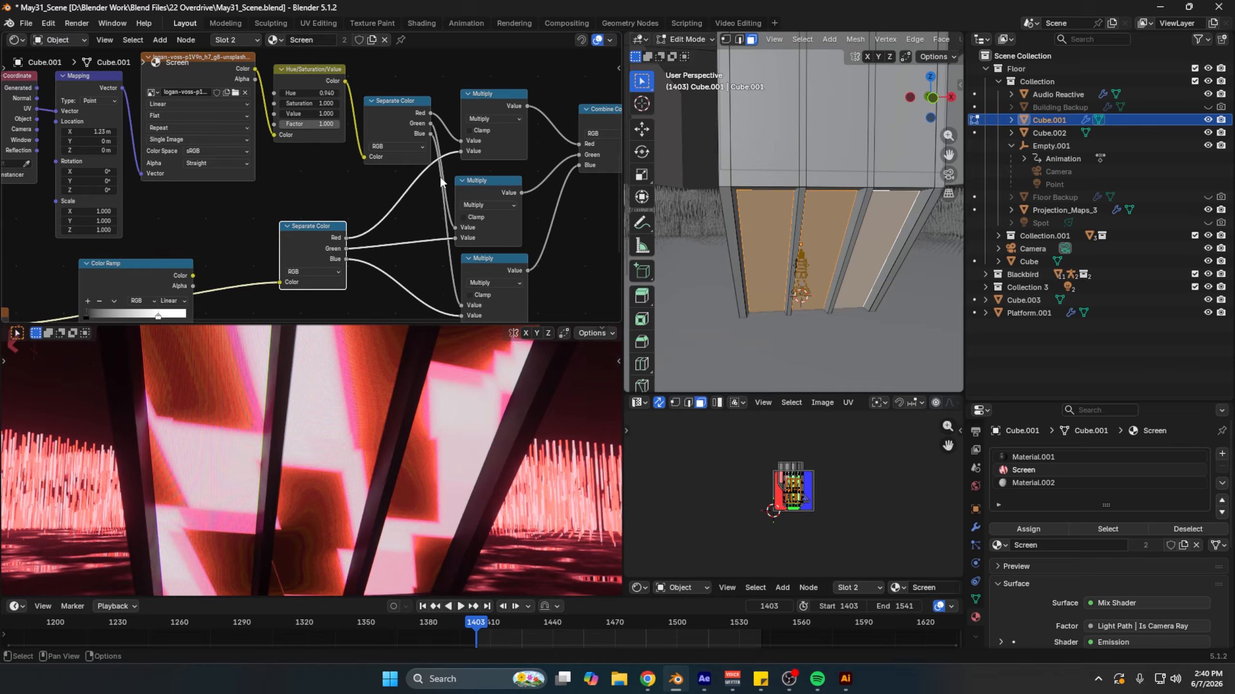
Step: Examine how the three Multiply nodes combine the red, green and blue channels of both Separate Color nodes
middle_click_drag(440, 178, 377, 183)
scroll(431, 188, "up", 2)
middle_click_drag(461, 209, 364, 223)
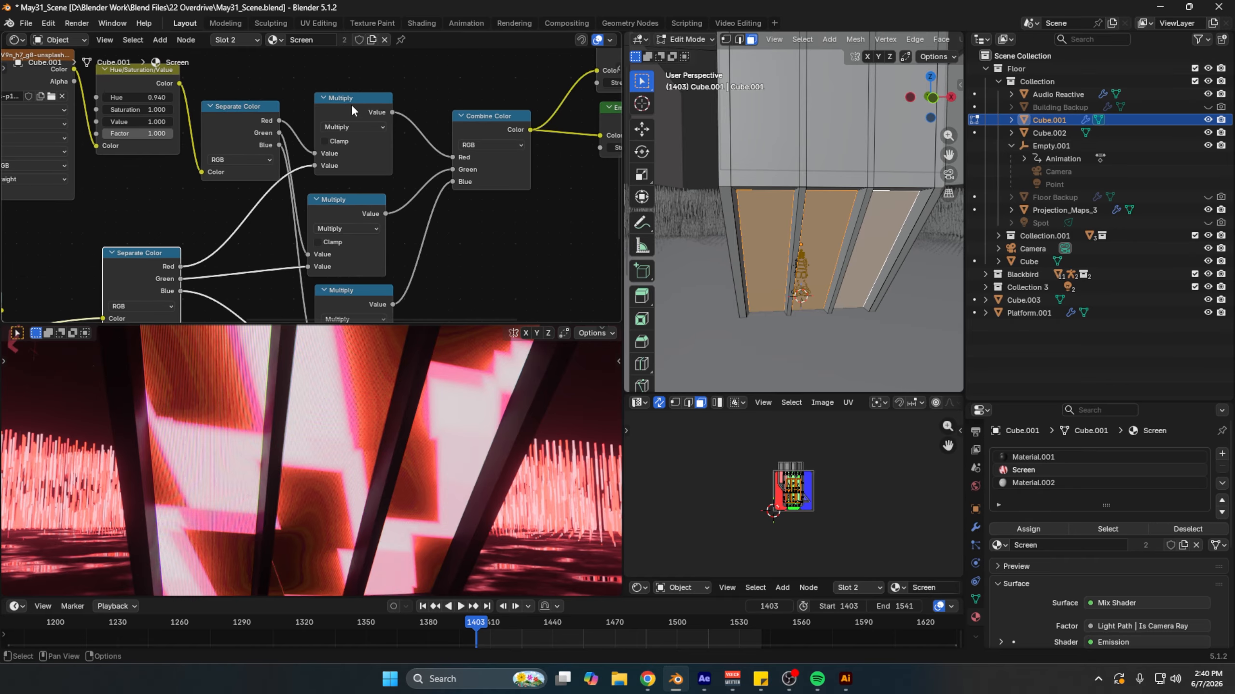
scroll(383, 210, "down", 1)
middle_click_drag(309, 168, 342, 121)
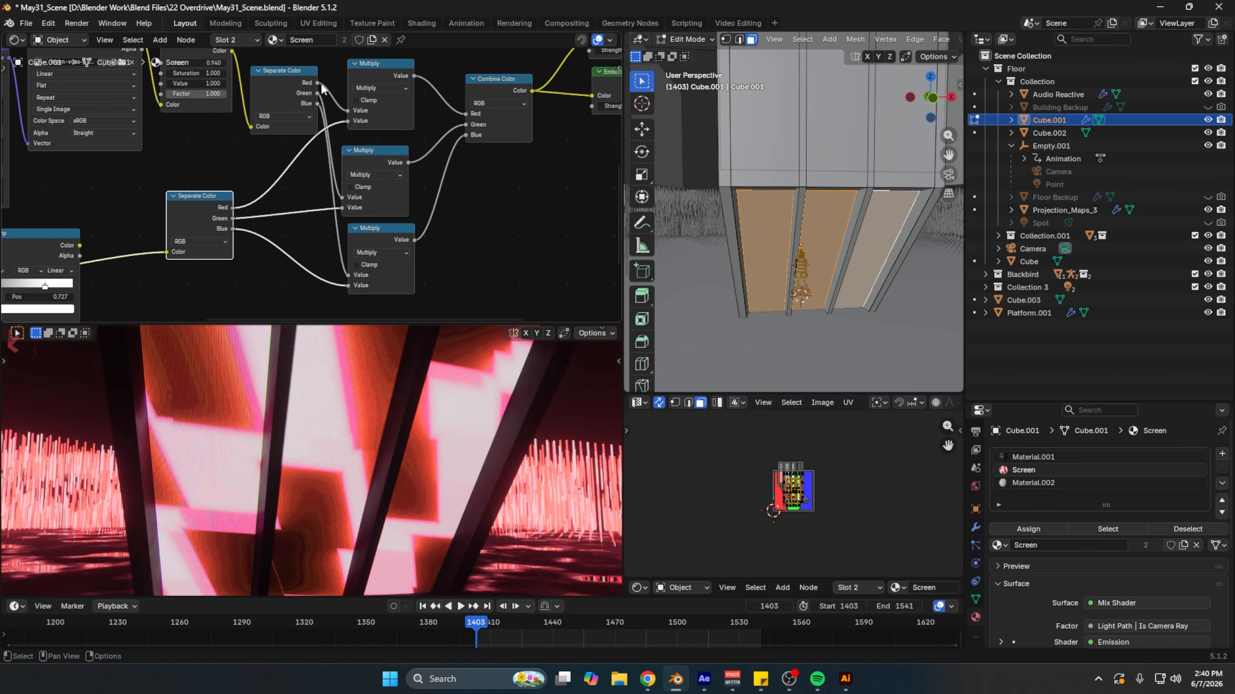
middle_click_drag(369, 264, 374, 319)
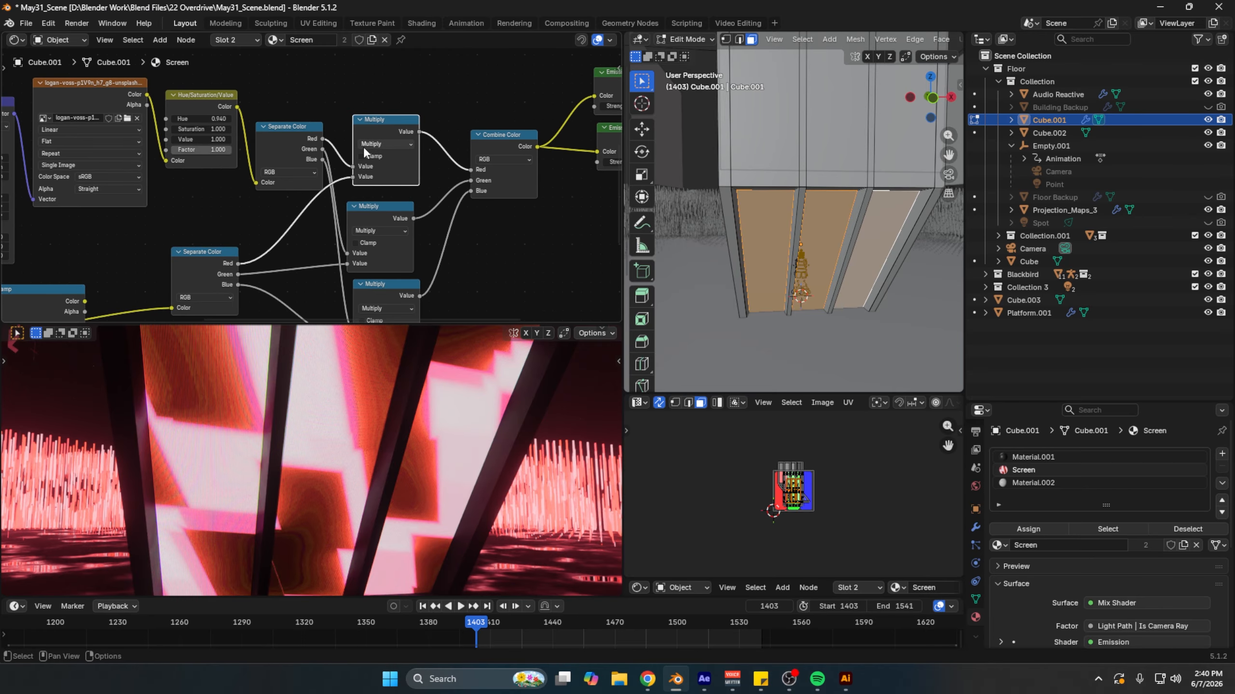
middle_click_drag(372, 252, 397, 206)
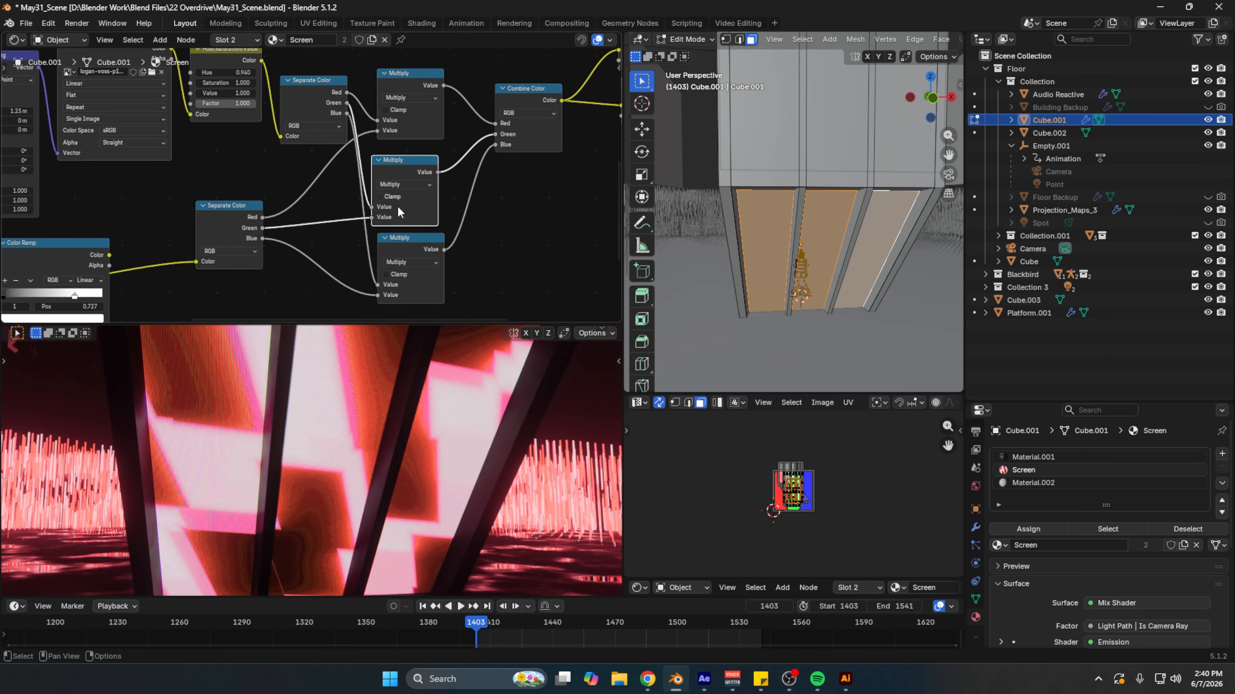
left_click(393, 299)
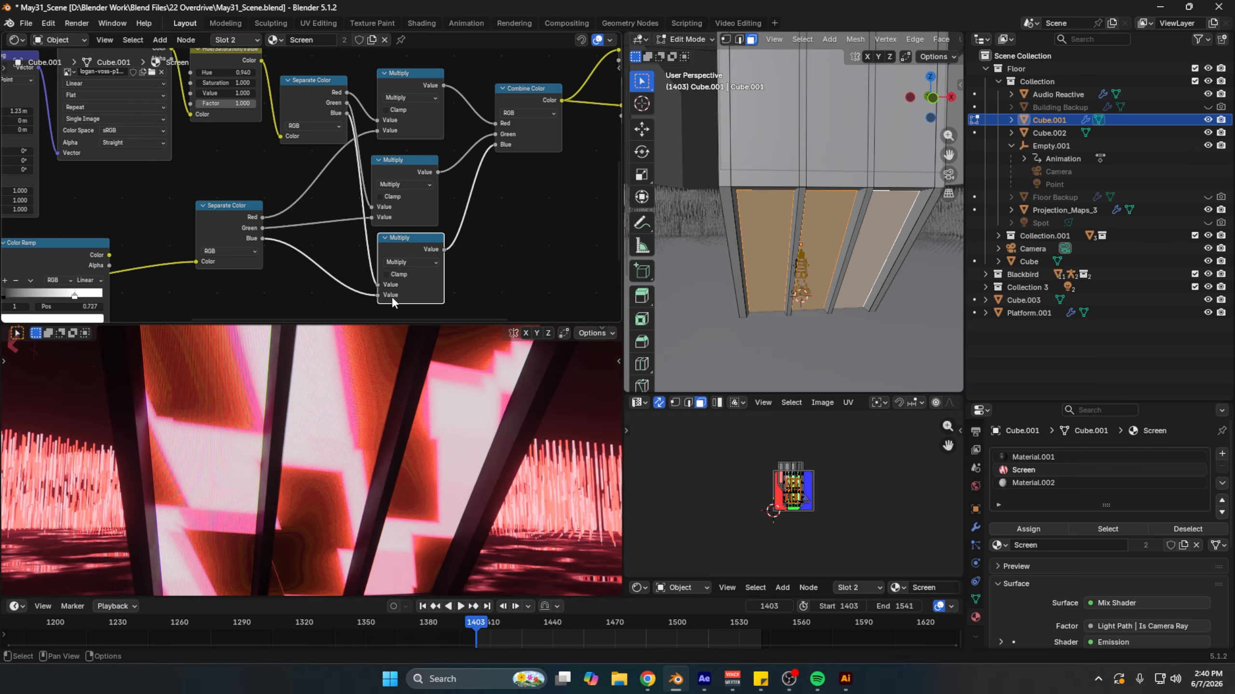
Step: Follow the Combine Color output to the Emission nodes and move the Mix Shader node beside them
scroll(423, 207, "down", 2)
middle_click_drag(499, 155, 432, 197)
scroll(432, 197, "up", 4)
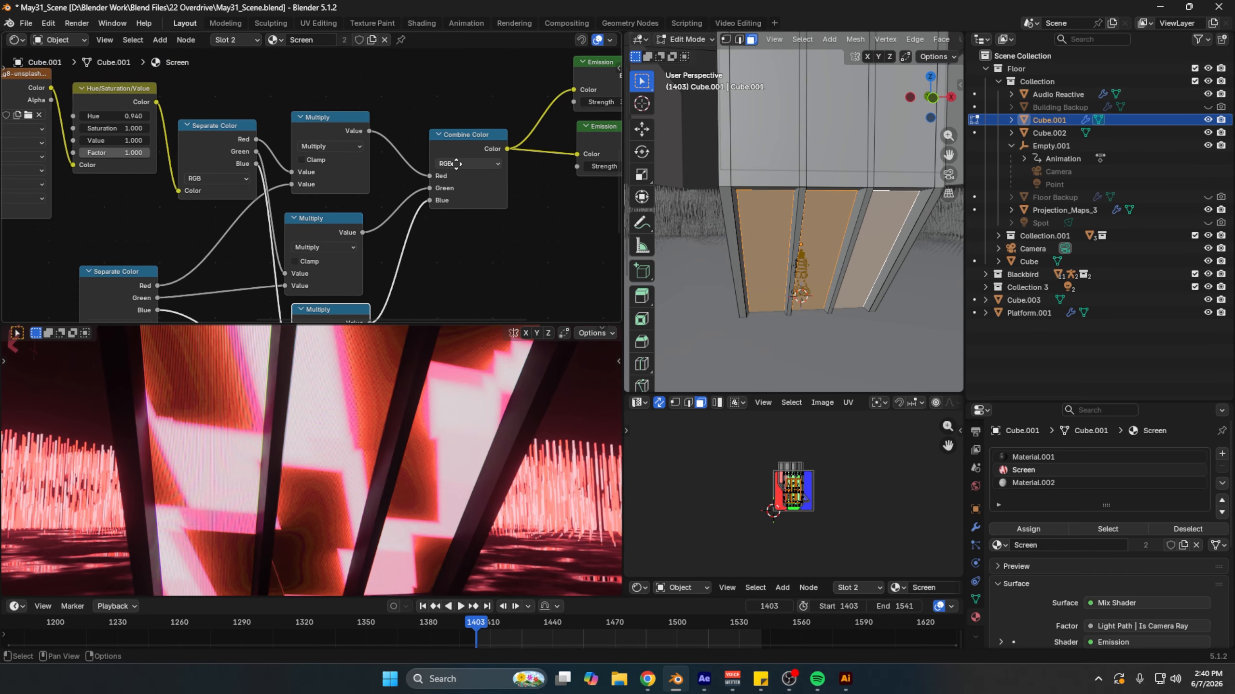
middle_click_drag(475, 145, 324, 209)
middle_click_drag(448, 114, 409, 170)
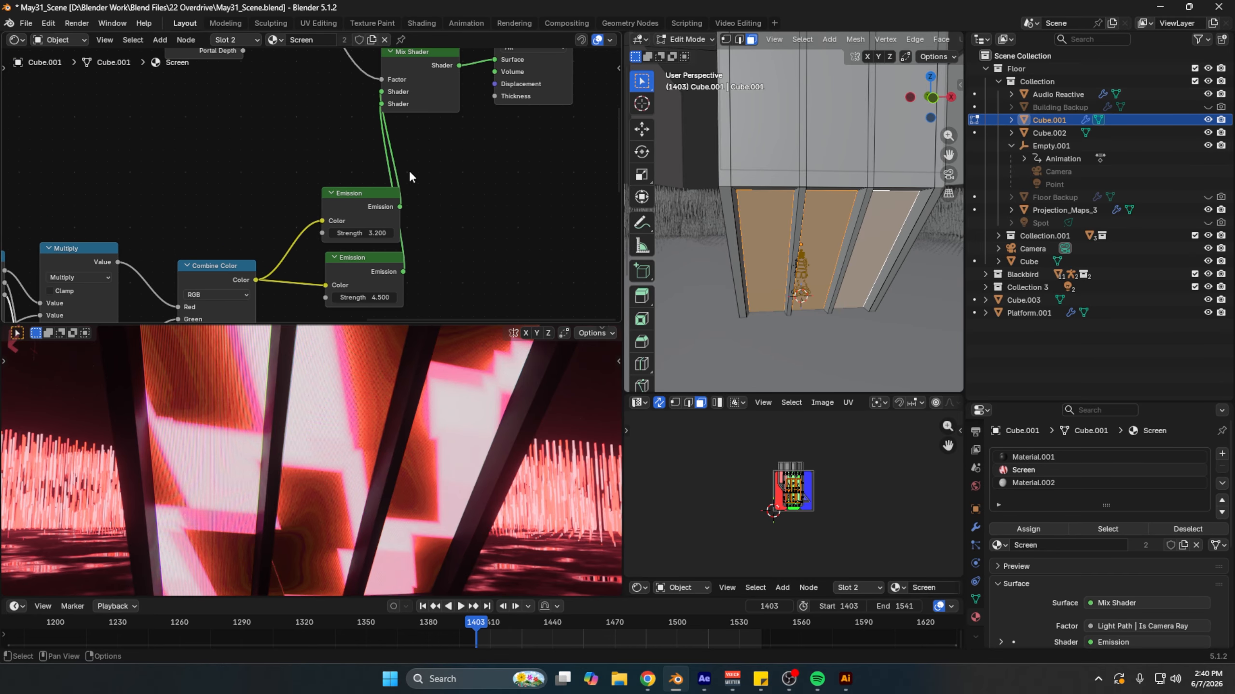
left_click(440, 89)
left_click_drag(440, 90, 515, 272)
Step: Try a Strength of 31.2 on the upper Emission node and view the light it casts on the floor
middle_click_drag(377, 234, 389, 208)
left_click_drag(377, 207, 414, 206)
scroll(354, 455, "down", 1)
scroll(355, 454, "down", 3)
mouse_move(354, 455)
middle_mouse_down()
mouse_move(383, 493)
mouse_move(366, 466)
mouse_move(412, 488)
mouse_move(386, 512)
mouse_move(408, 497)
middle_mouse_up()
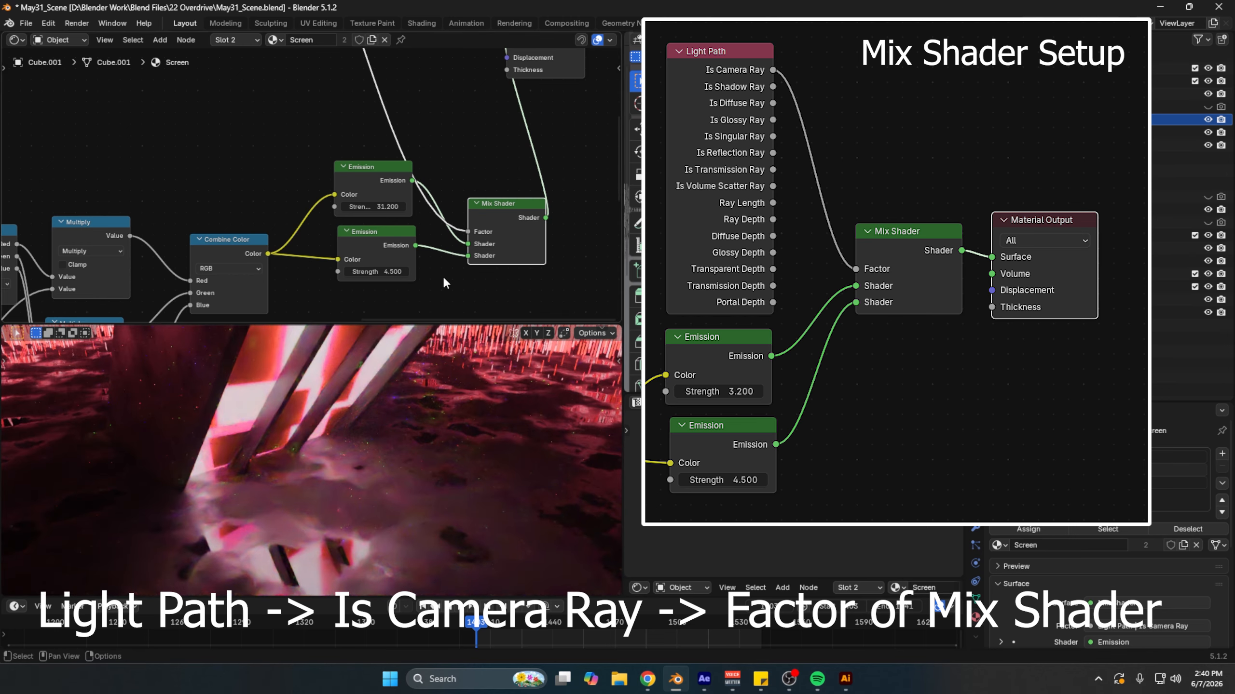
Step: Set the Strength of both Emission nodes to 3, trying a different value on the lower one first
middle_click_drag(443, 283, 446, 257)
left_click(379, 181)
type("3")
key("Return")
left_click_drag(378, 245, 537, 245)
mouse_move(335, 458)
middle_mouse_down()
mouse_move(289, 409)
mouse_move(319, 455)
middle_mouse_up()
left_click(370, 246)
type("3")
key("Return")
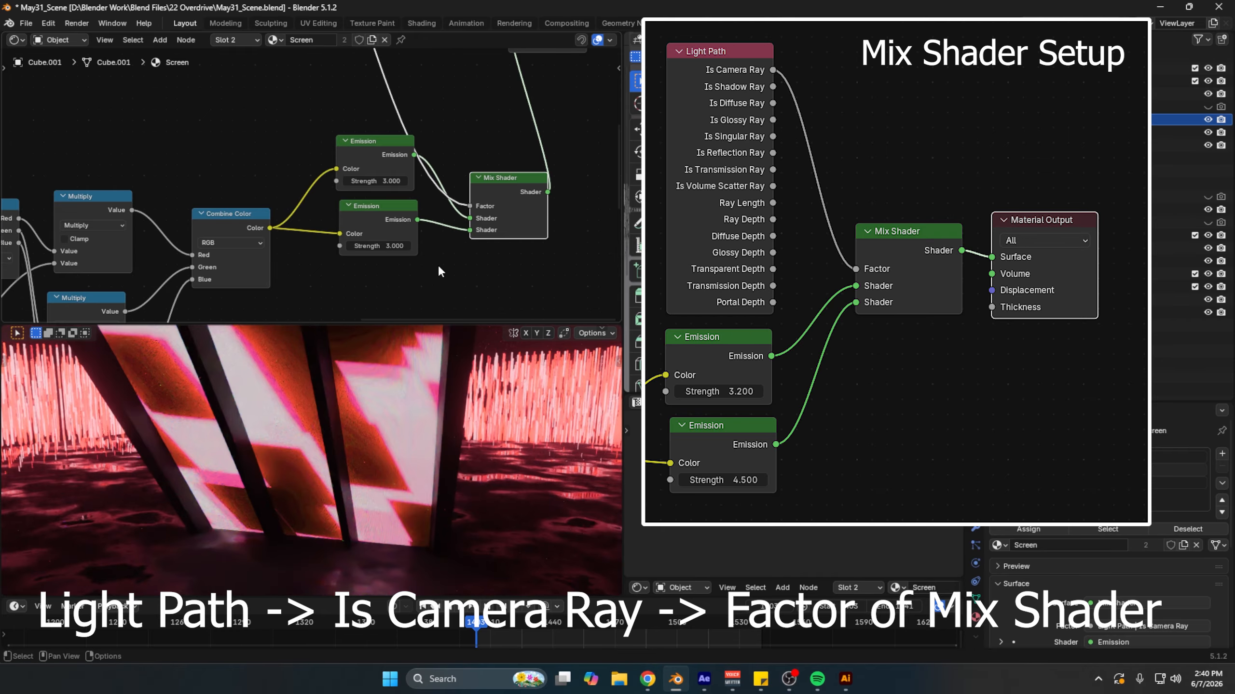
Step: Inspect the screen panels' pixel pattern up close and reconnect the Color Ramp's Color output to the lower Separate Color node
scroll(438, 265, "down", 6)
middle_click_drag(384, 268, 471, 187)
mouse_move(153, 255)
middle_mouse_down()
mouse_move(310, 220)
mouse_move(291, 221)
middle_mouse_up()
scroll(254, 233, "up", 2)
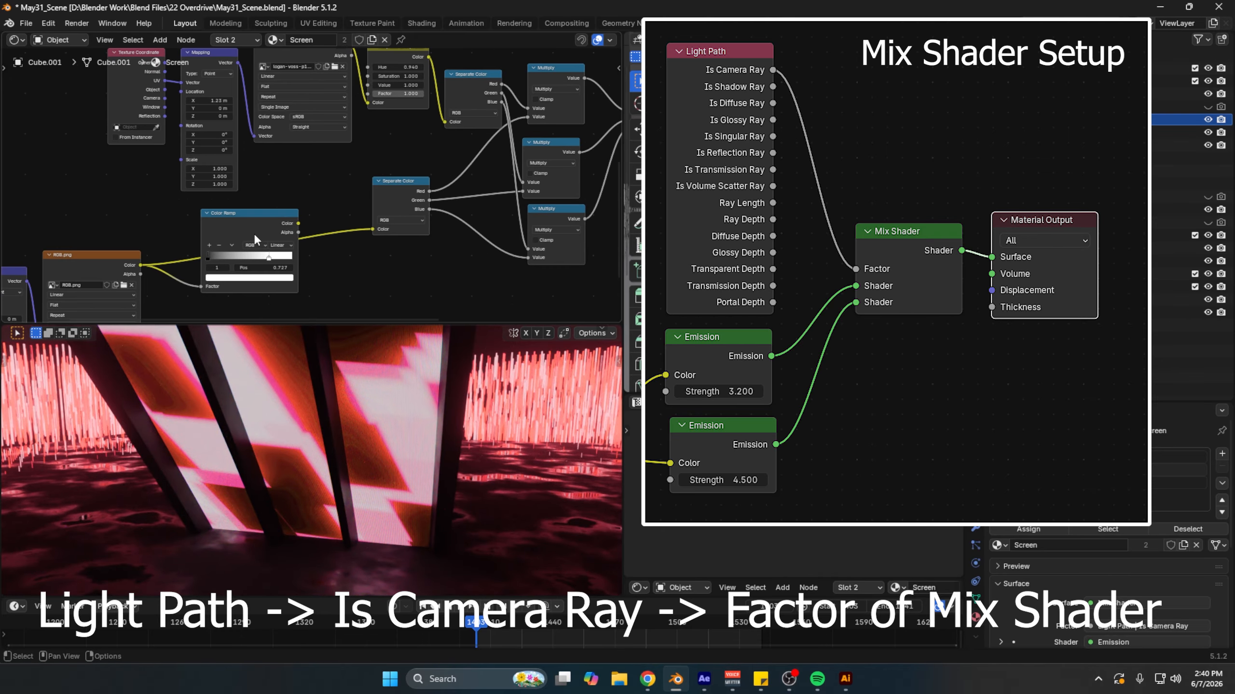
scroll(342, 369, "up", 4)
middle_click_drag(342, 369, 439, 434, "shift")
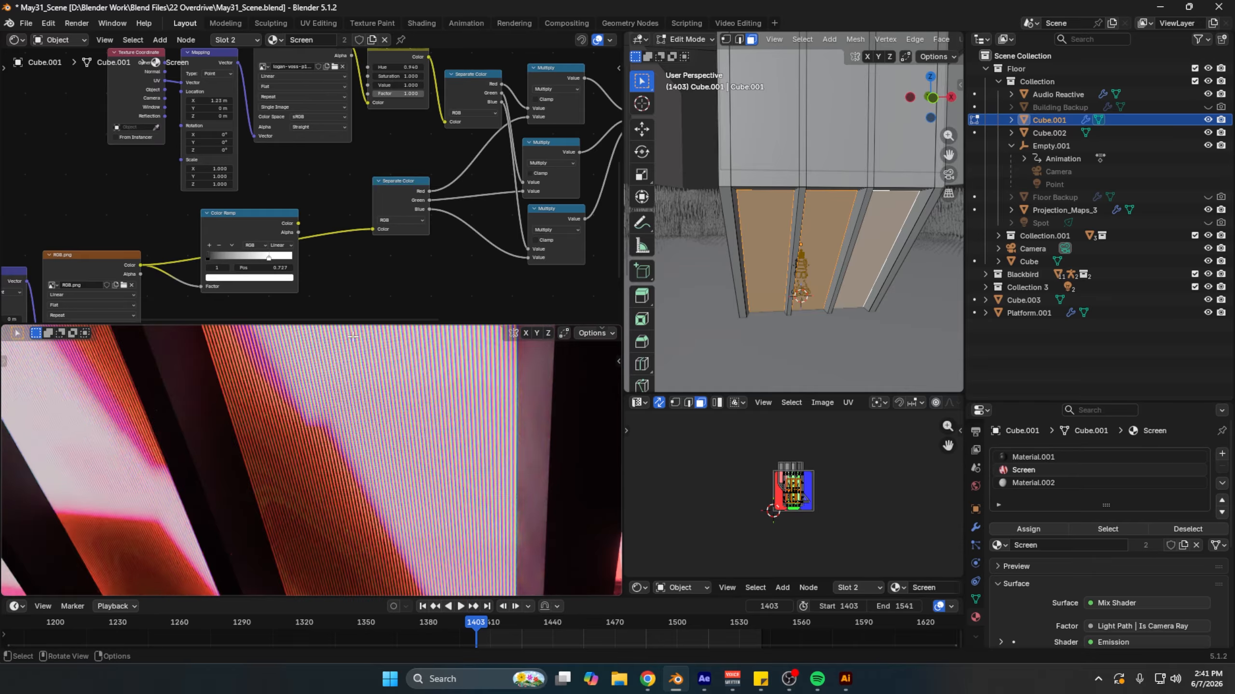
middle_click_drag(384, 220, 424, 209)
left_click_drag(338, 212, 414, 217)
scroll(440, 433, "up", 1)
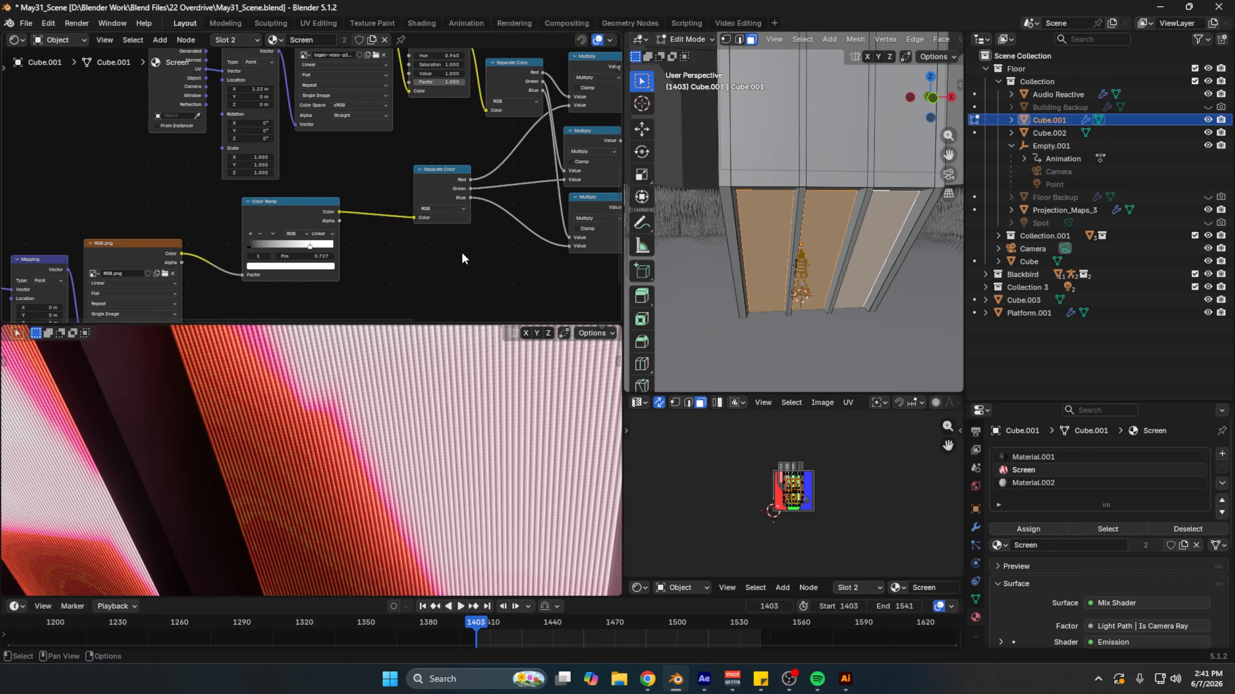
Step: Restore the Hue/Saturation/Value link into the upper Separate Color node after bypassing it, and set its Hue to 0.5
middle_click_drag(428, 147, 354, 281)
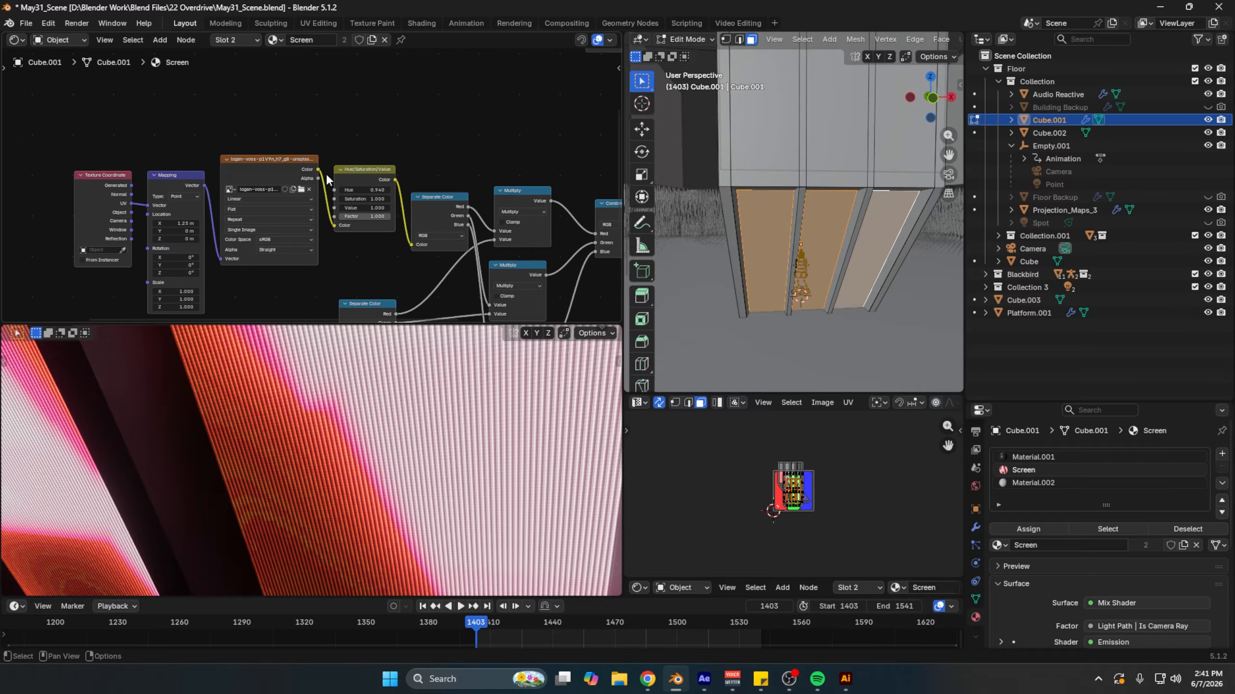
left_click_drag(319, 179, 414, 242)
left_click_drag(394, 179, 411, 244)
left_click(382, 190)
type("0.5")
key("Return")
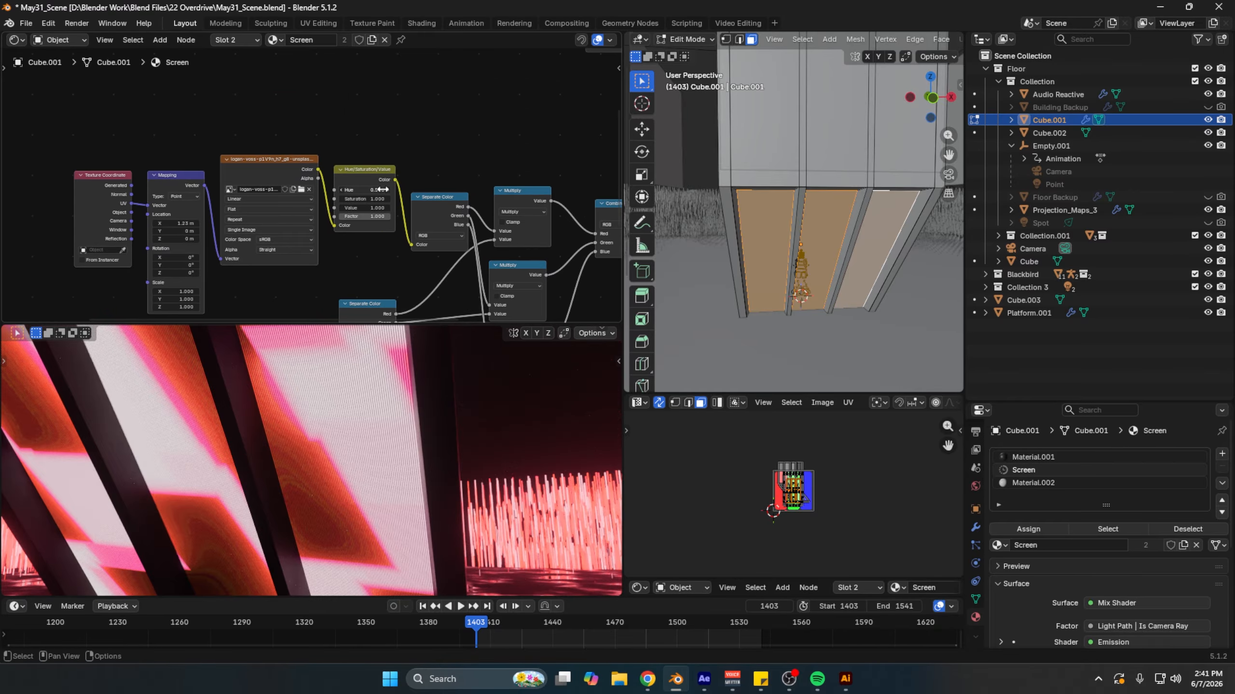
Step: Check the recolored screen panels in the rendered camera view and examine the Hue/Saturation/Value node's settings
key("KP_0")
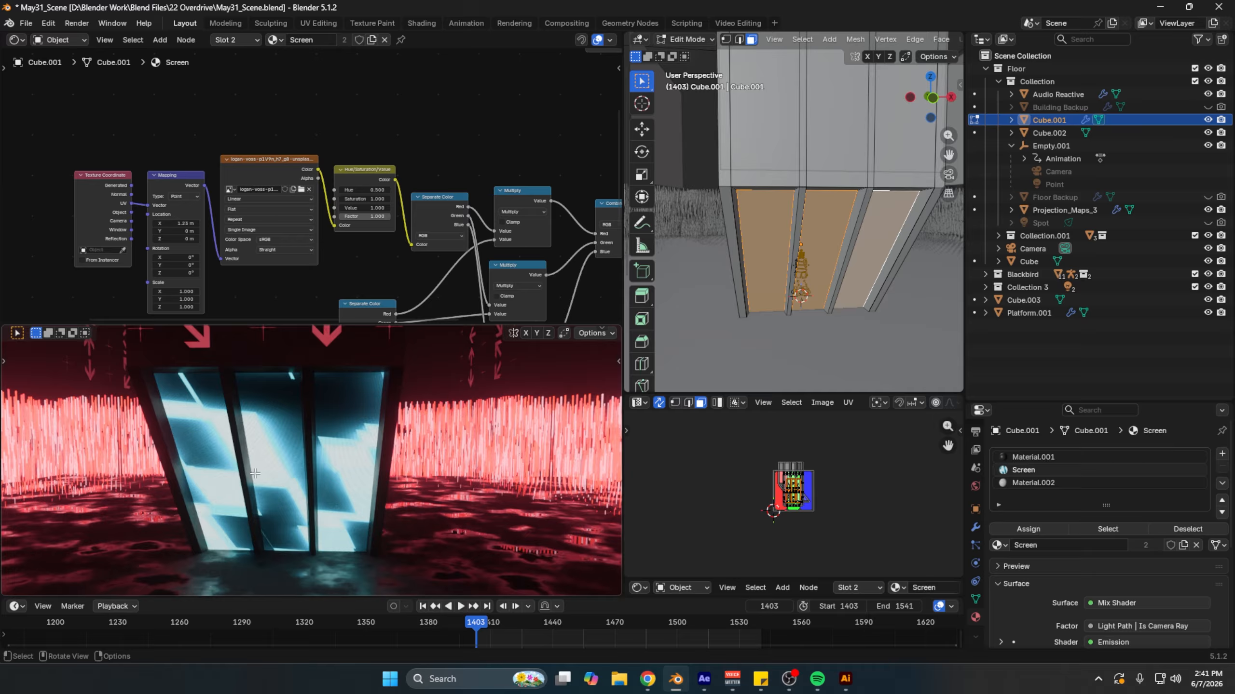
scroll(255, 473, "down", 3)
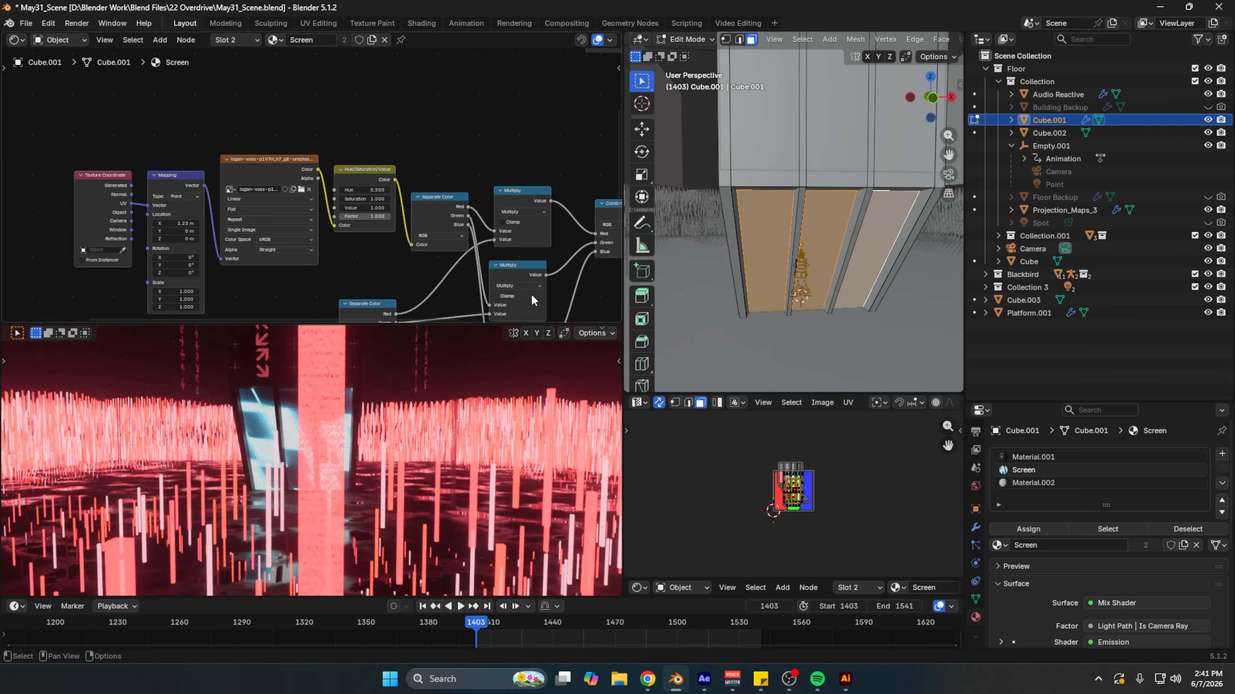
scroll(396, 228, "up", 2)
scroll(382, 191, "up", 1)
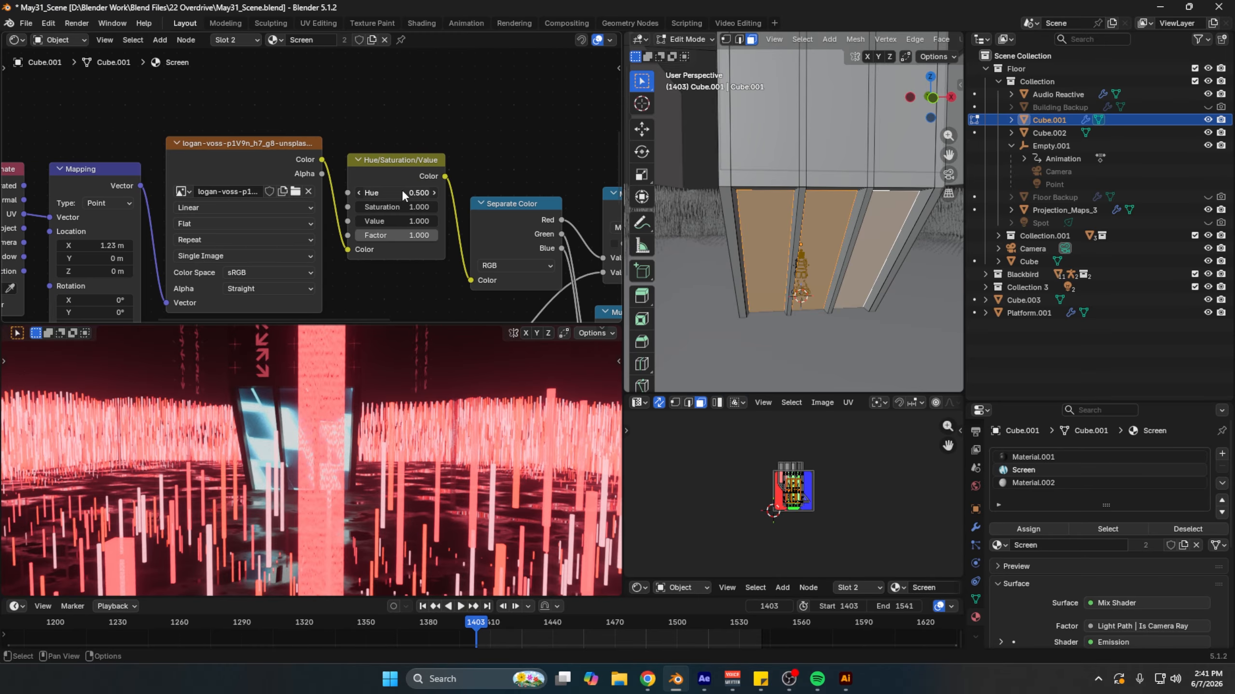
Step: Set the Hue of the Hue/Saturation/Value node in the Screen material to 0.94
left_click(401, 193)
type("0.92")
key("Return")
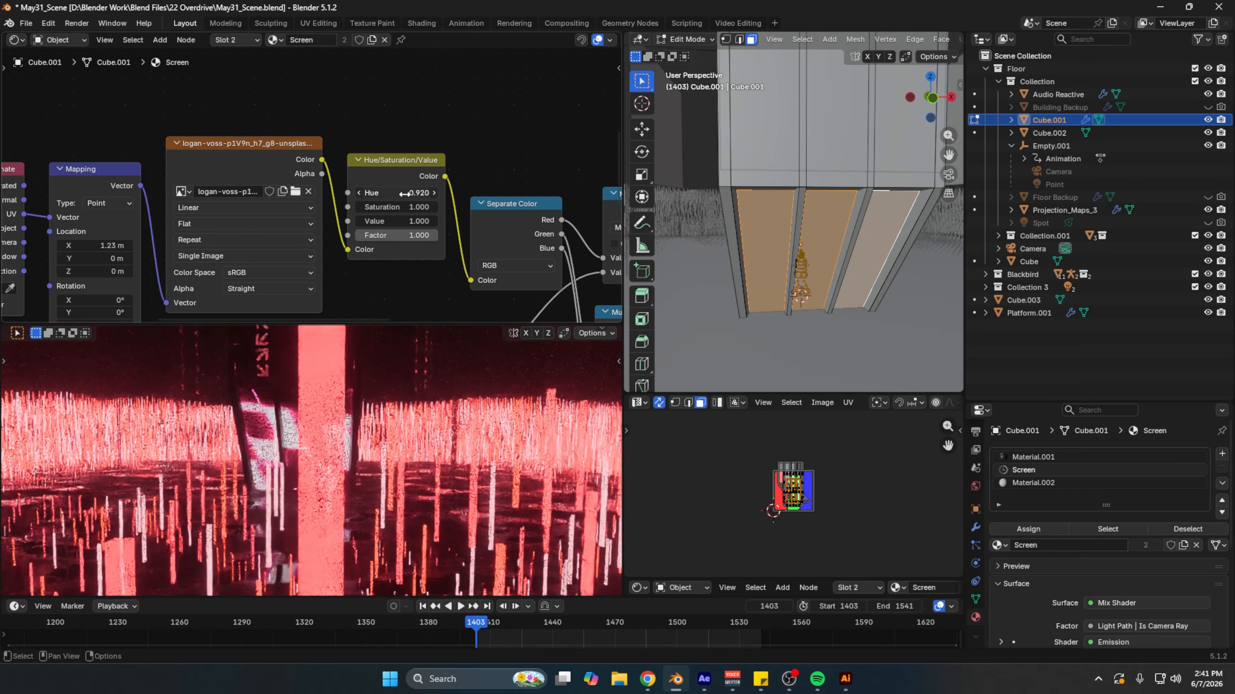
Step: Enlarge the rendered viewport to inspect the building's recolored screen panels from below, and return Cube.001 to Object Mode
scroll(295, 498, "up", 4)
middle_click_drag(295, 498, 459, 413)
left_click_drag(469, 325, 474, 159)
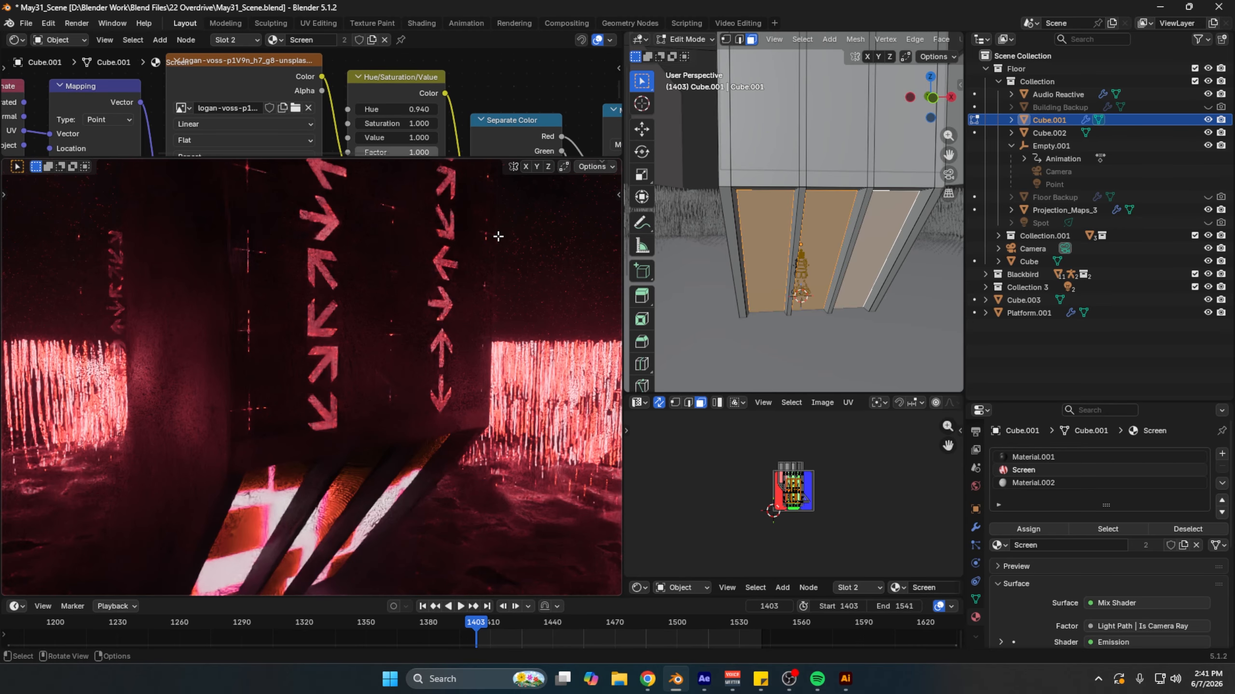
scroll(460, 282, "down", 1)
middle_click_drag(460, 282, 412, 236)
key("Tab")
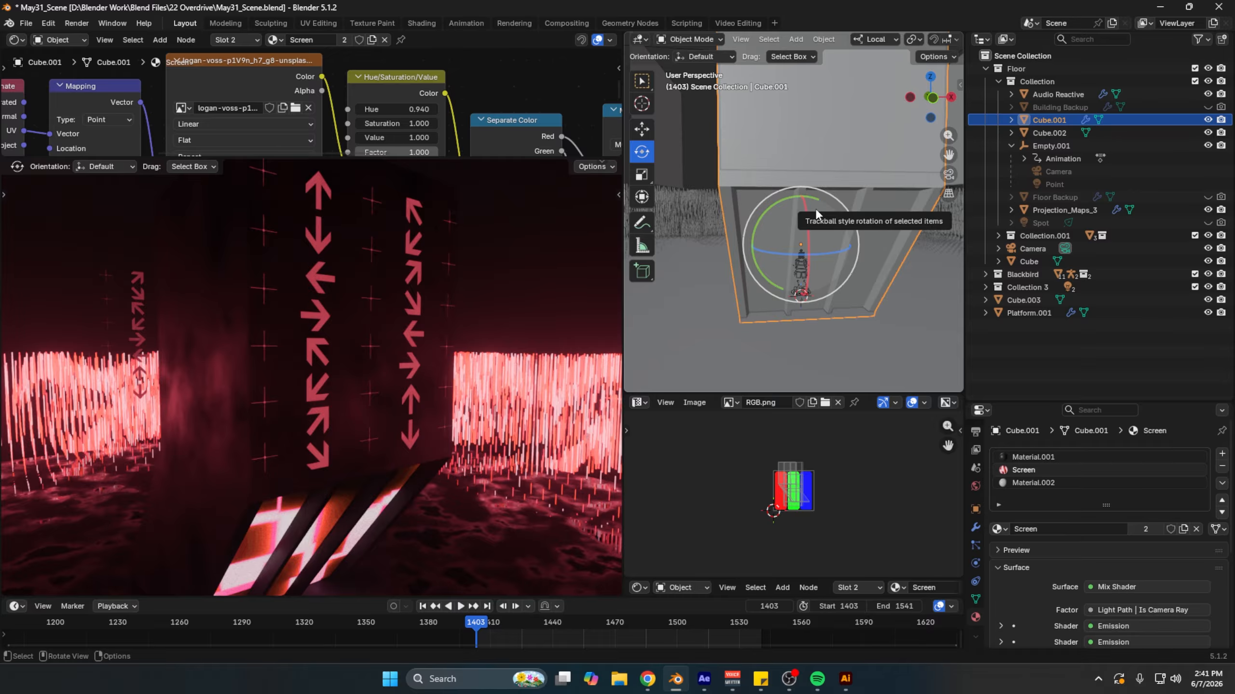
Step: Close Adobe Illustrator and examine the arrow graphics on the building's faces up close in the rendered view
right_click(846, 679)
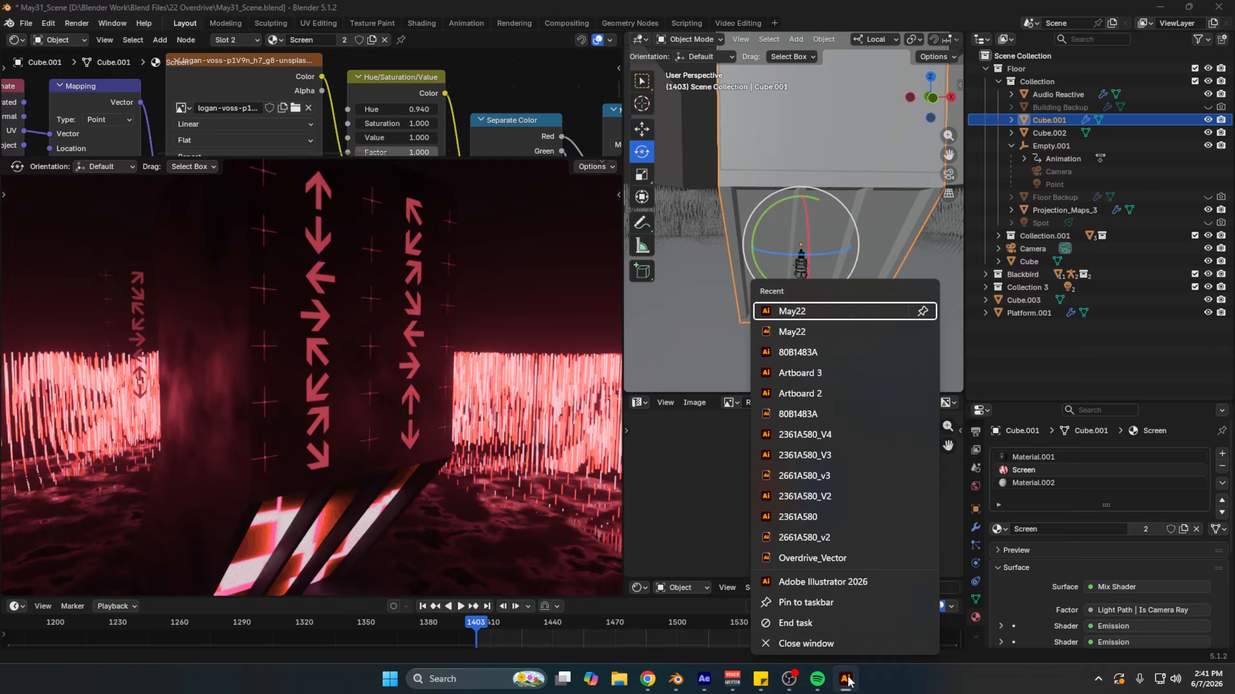
left_click(826, 647)
left_click(682, 354)
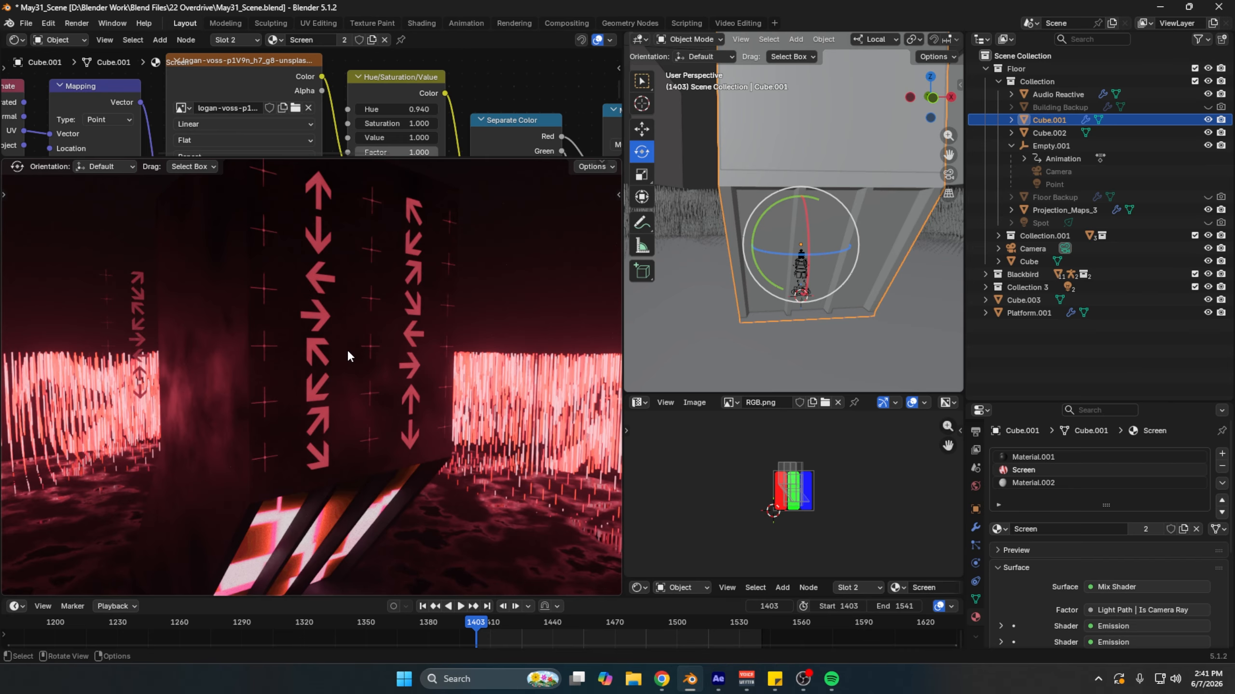
scroll(338, 312, "up", 1)
middle_click_drag(342, 328, 328, 330)
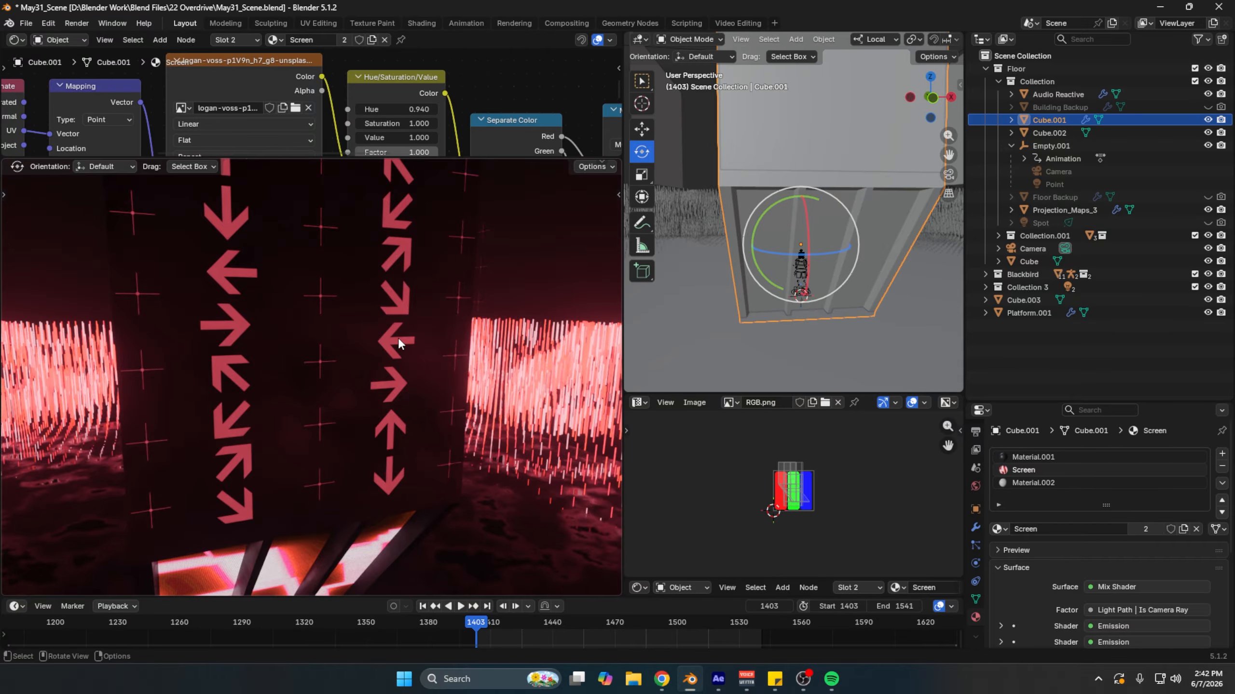
Step: Turn off the viewport display of the Array modifier on the building Cube.001
scroll(394, 343, "down", 2)
left_click(975, 528)
left_click(1163, 475)
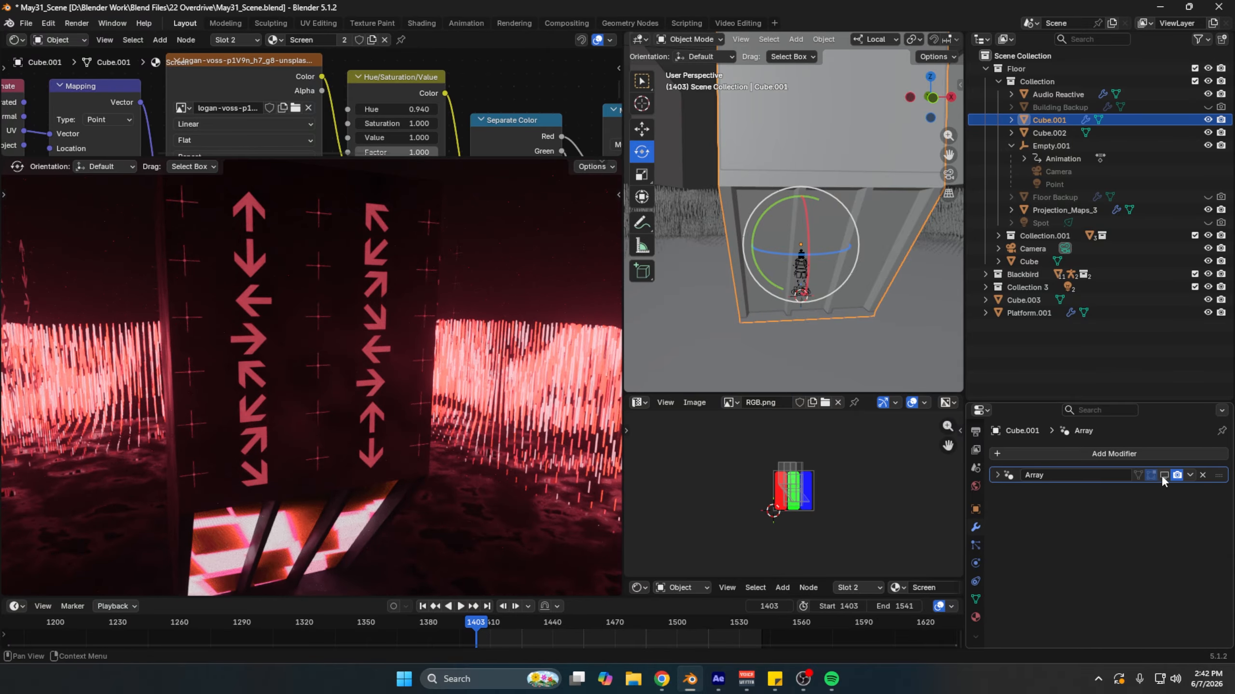
scroll(456, 436, "down", 3)
middle_click_drag(422, 428, 439, 419)
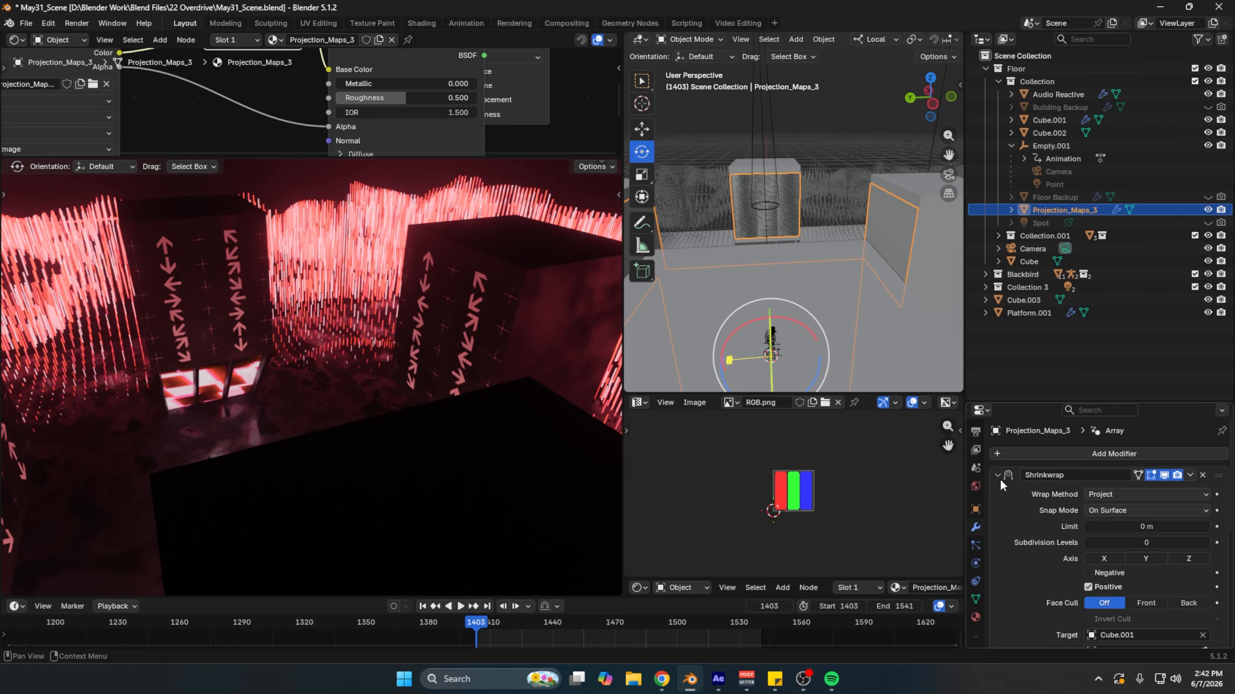
Step: Turn off the Shrinkwrap modifier's viewport display on Projection_Maps_3, leaving its Array modifier displayed
left_click(997, 475)
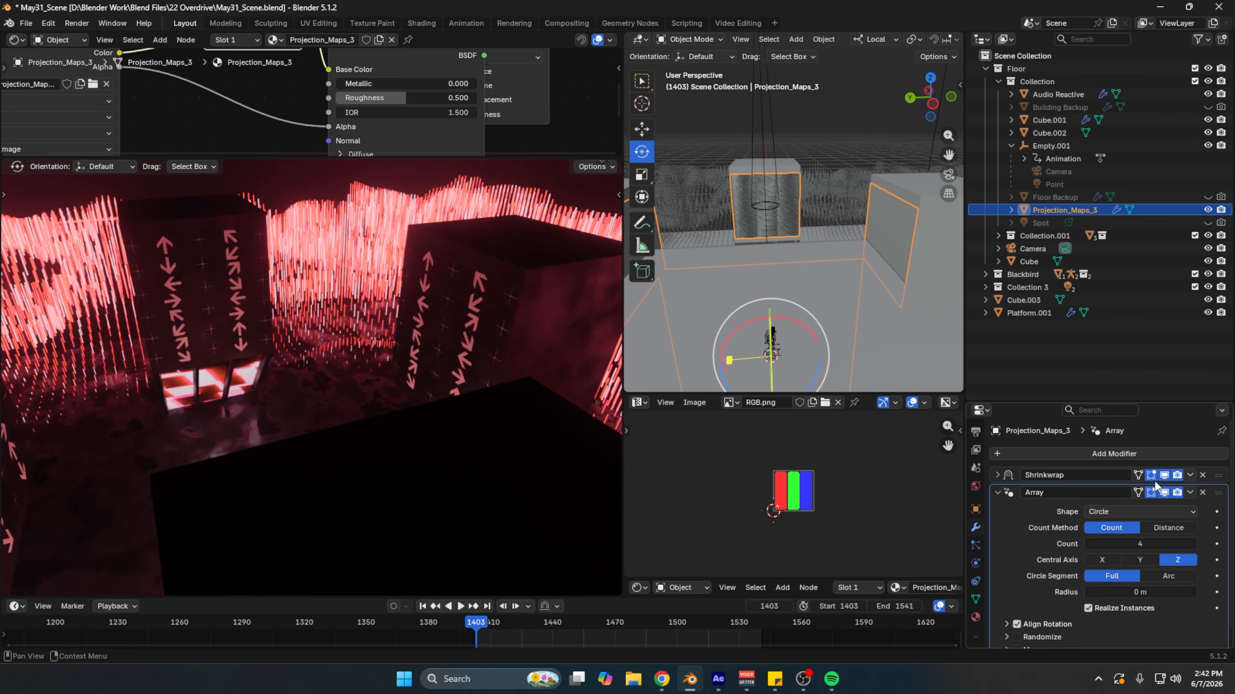
left_click(1163, 475)
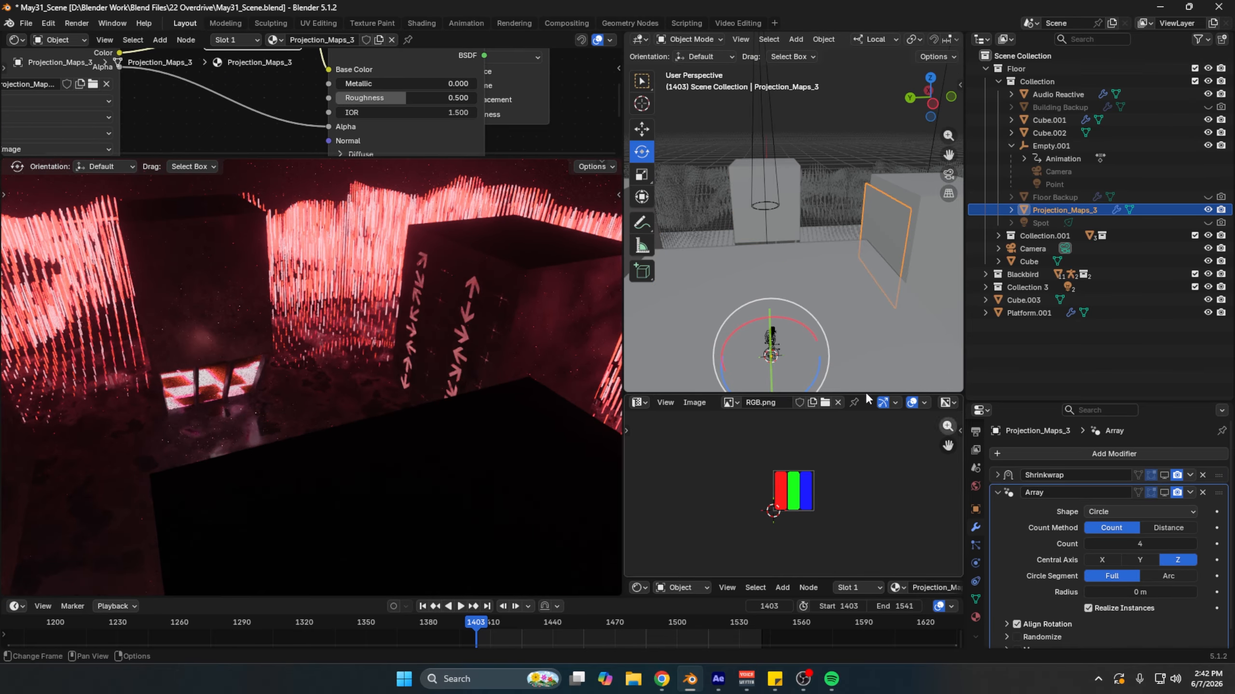
left_click(1164, 492)
left_click(1164, 492)
Step: Inspect from several angles how the projection map planes sit in front of the arrayed building walls
scroll(820, 214, "up", 3)
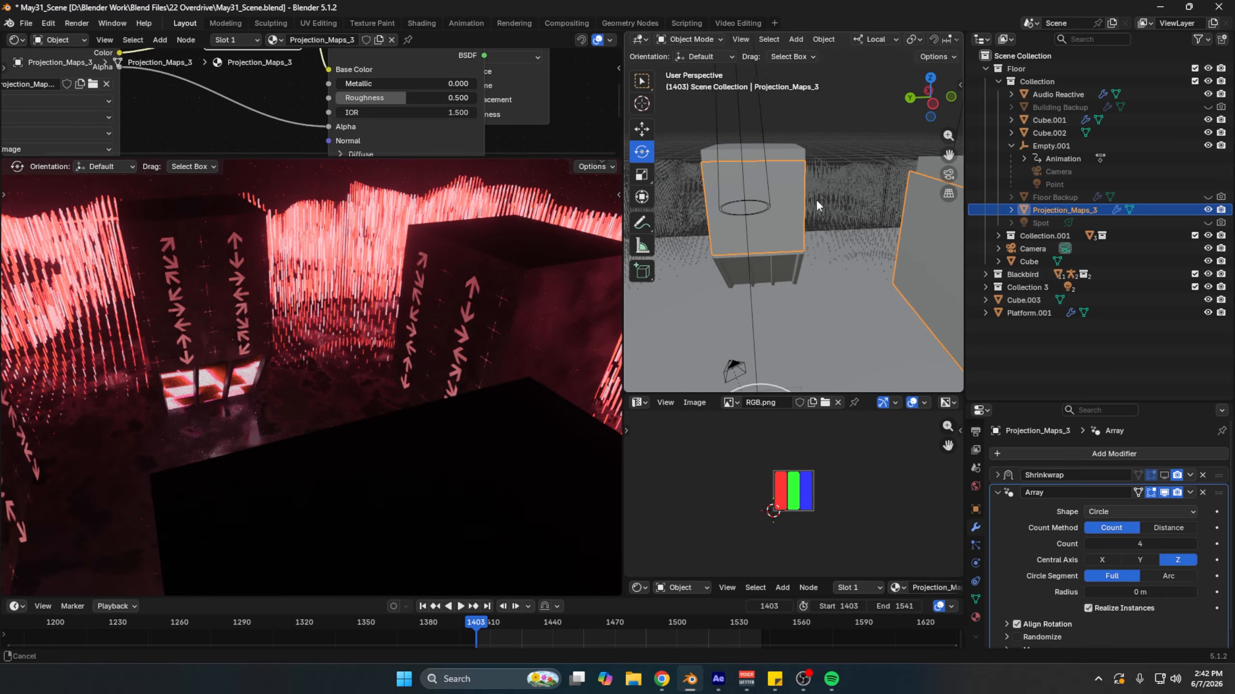
mouse_move(816, 199)
middle_mouse_down()
mouse_move(864, 261)
mouse_move(799, 194)
middle_mouse_up()
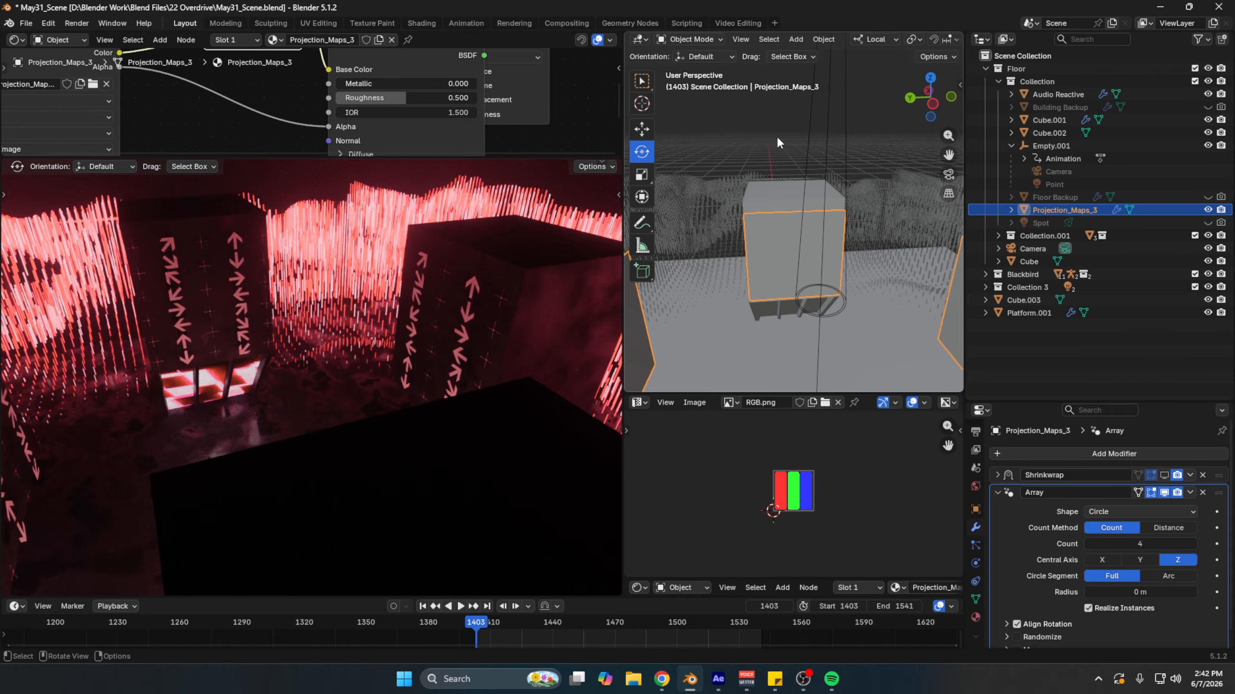
middle_click_drag(783, 205, 875, 238)
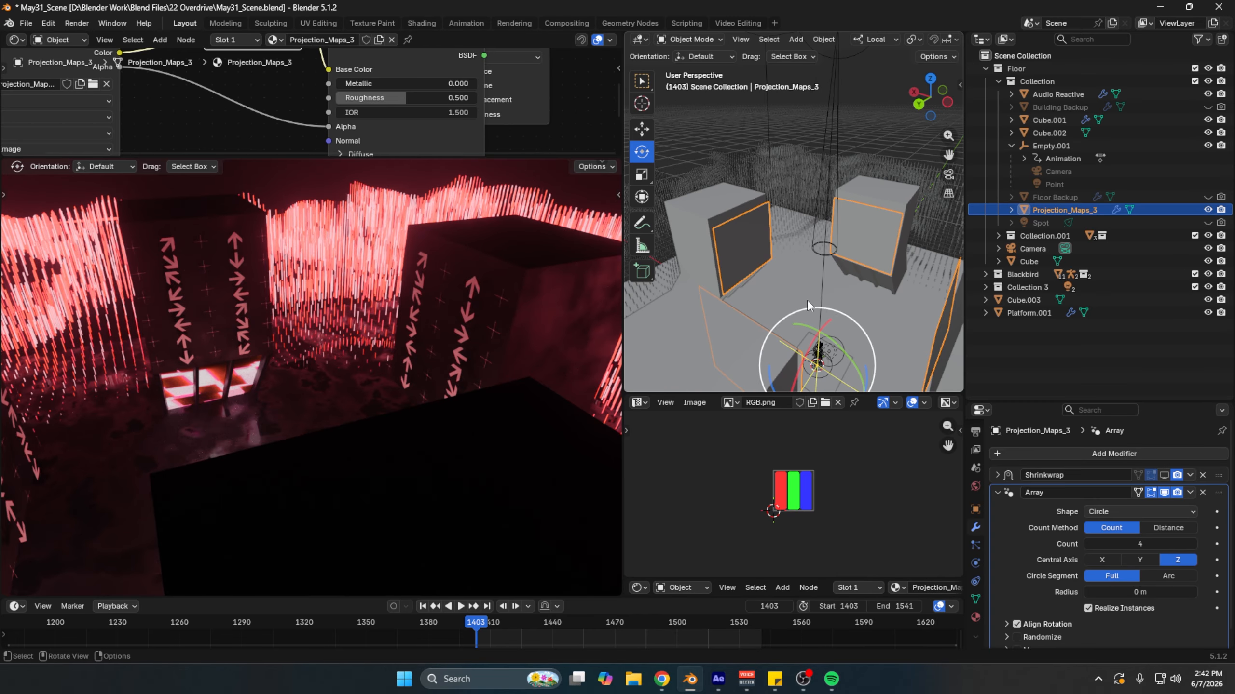
middle_click_drag(806, 299, 754, 280)
middle_click_drag(768, 222, 808, 194)
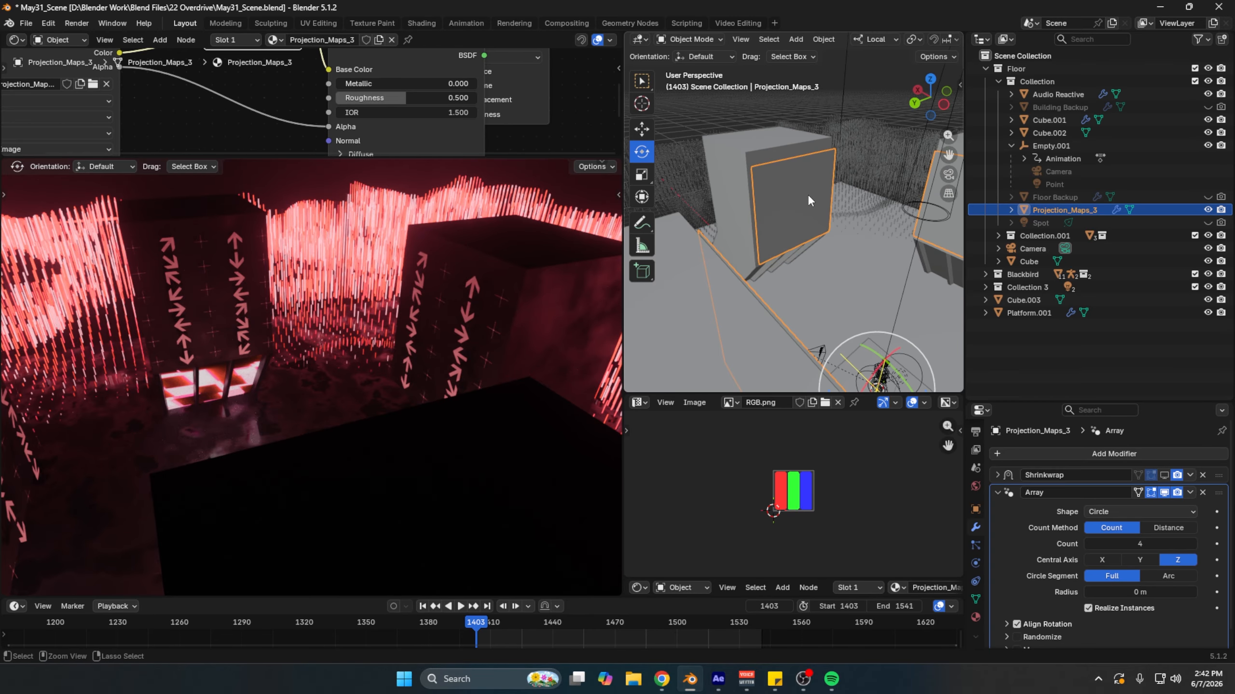
key("ctrl+a")
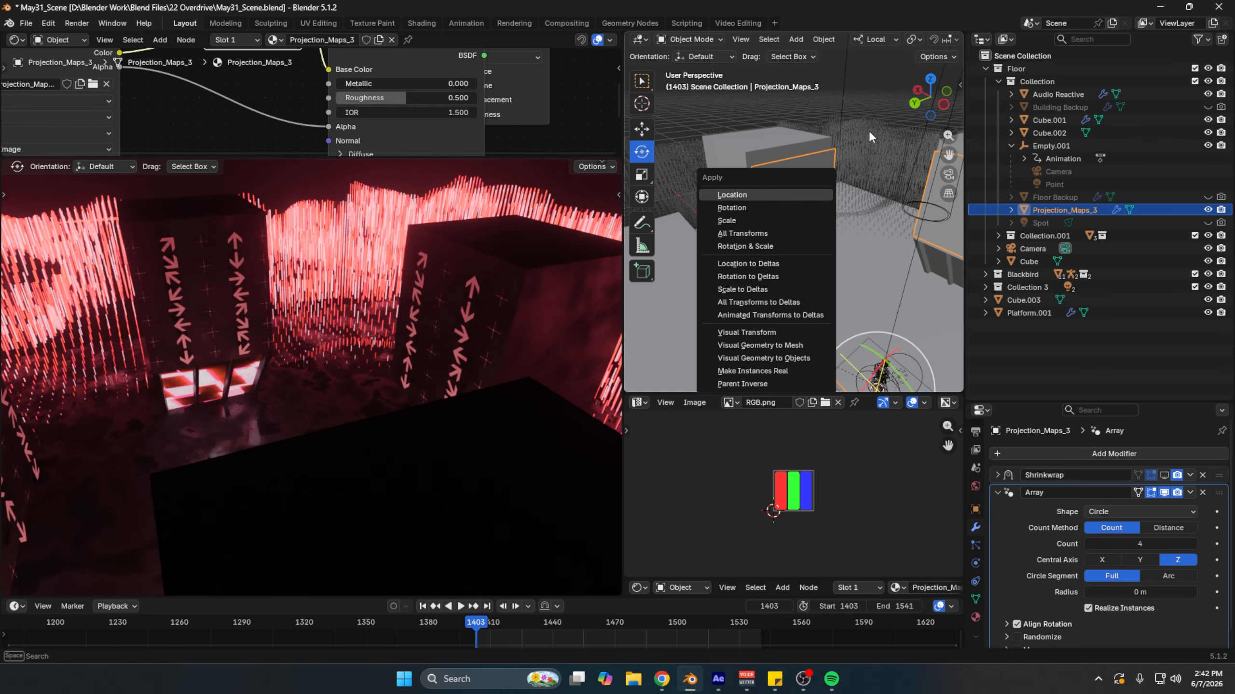
left_click(729, 166)
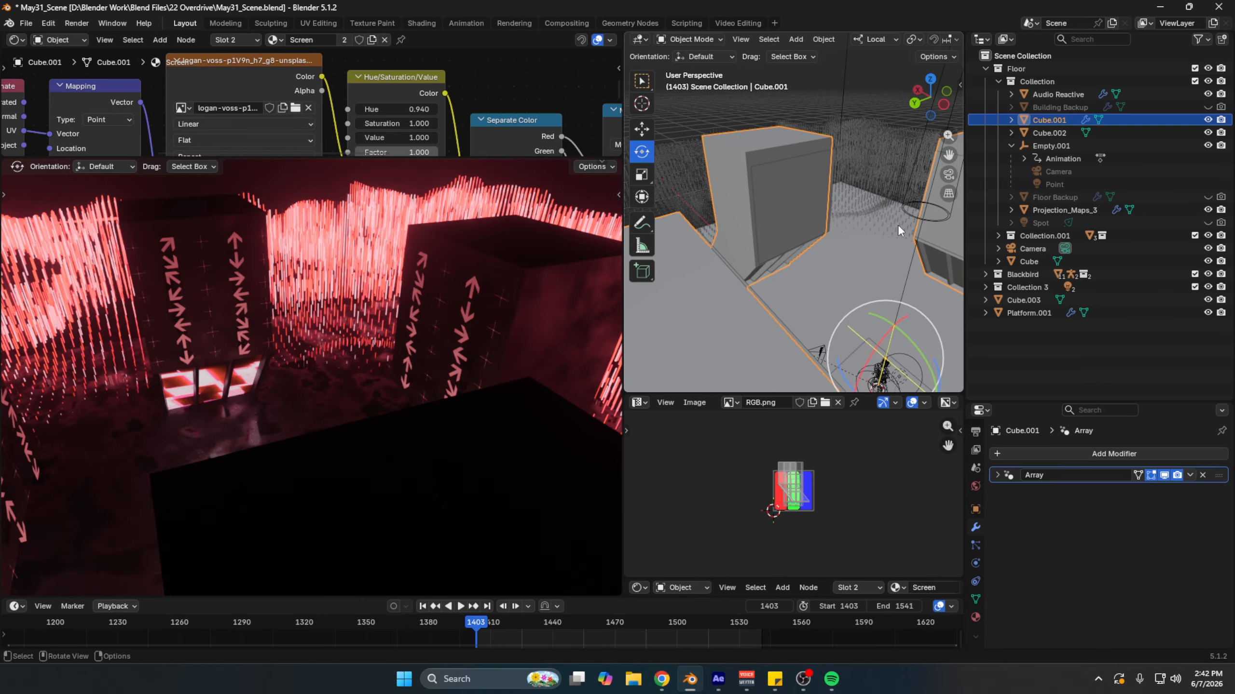
left_click(897, 224)
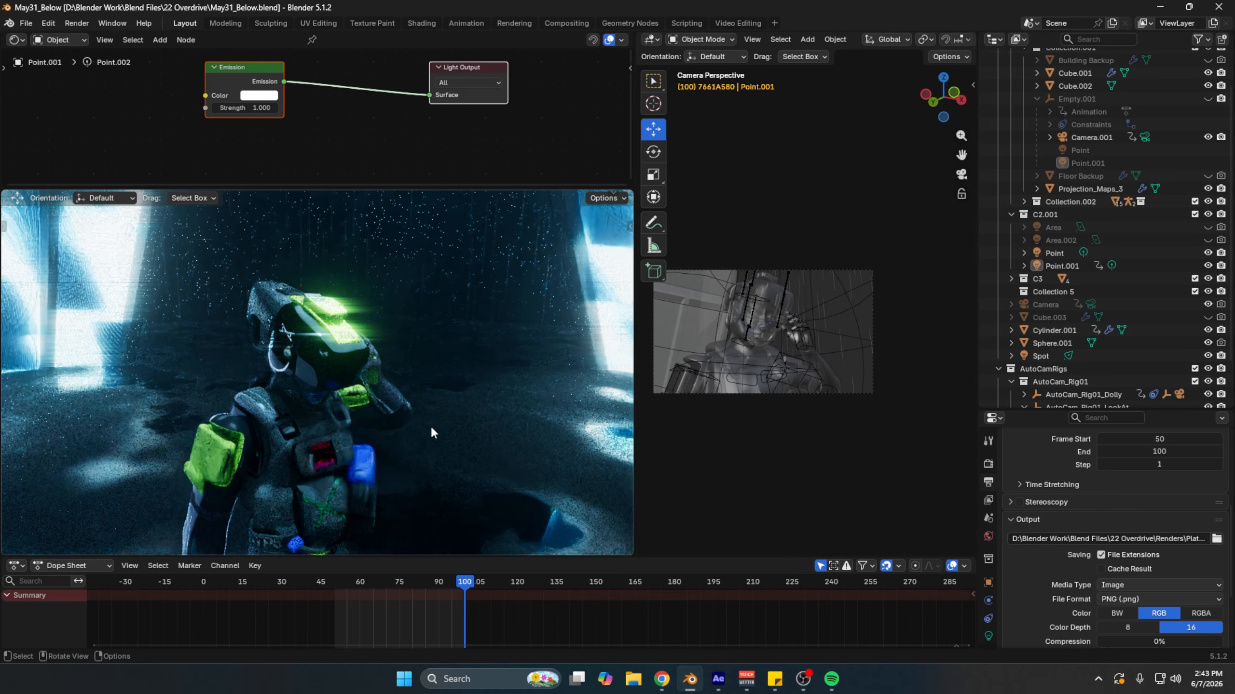
Step: Widen the solid 3D viewport in the May31_Below scene and move the playhead to frame 66
left_click_drag(635, 355, 509, 355)
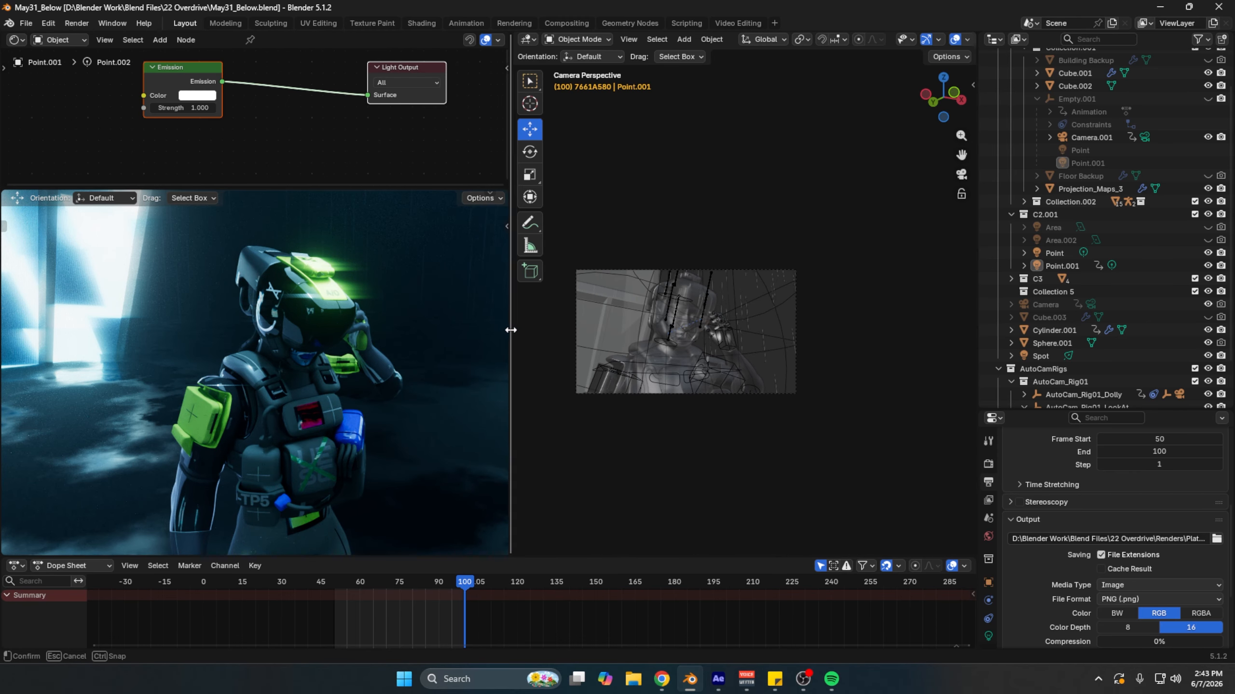
left_click_drag(351, 586, 376, 585)
middle_click_drag(546, 355, 999, 264)
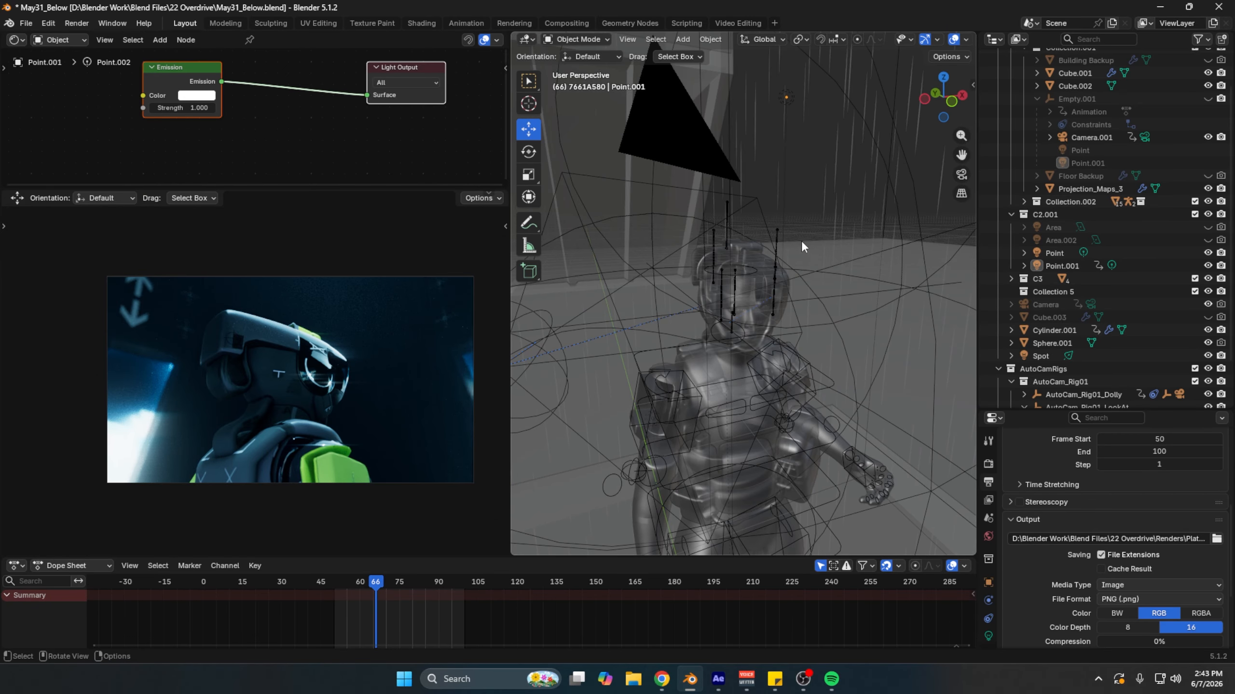
scroll(801, 240, "down", 7)
middle_click_drag(322, 343, 382, 435)
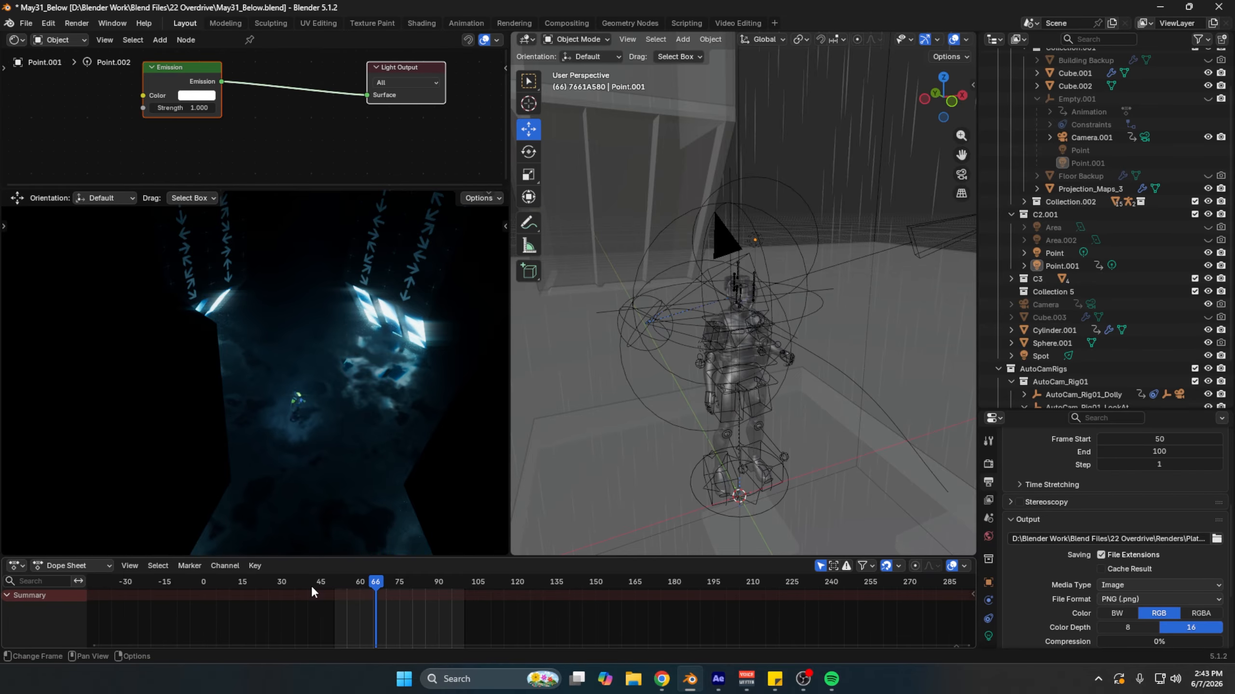
key("KP_0")
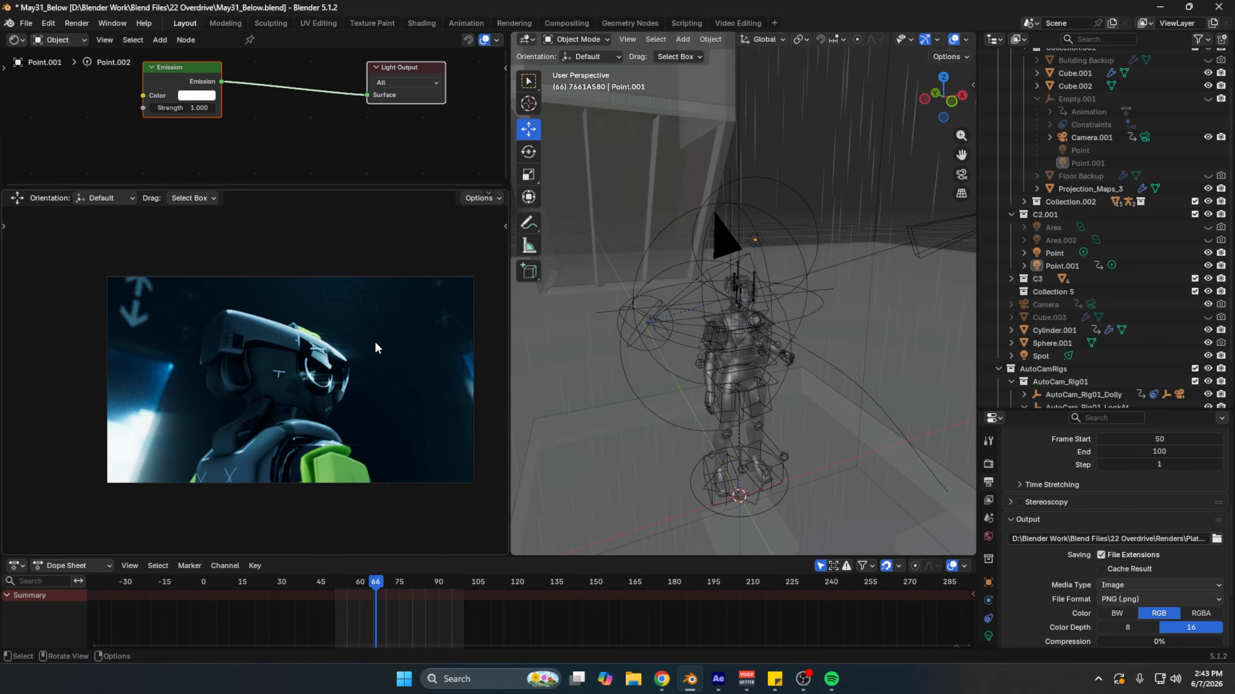
Step: Look at the AutoCam add-on's recording and path options in the viewport sidebar
left_click(855, 115)
key("n")
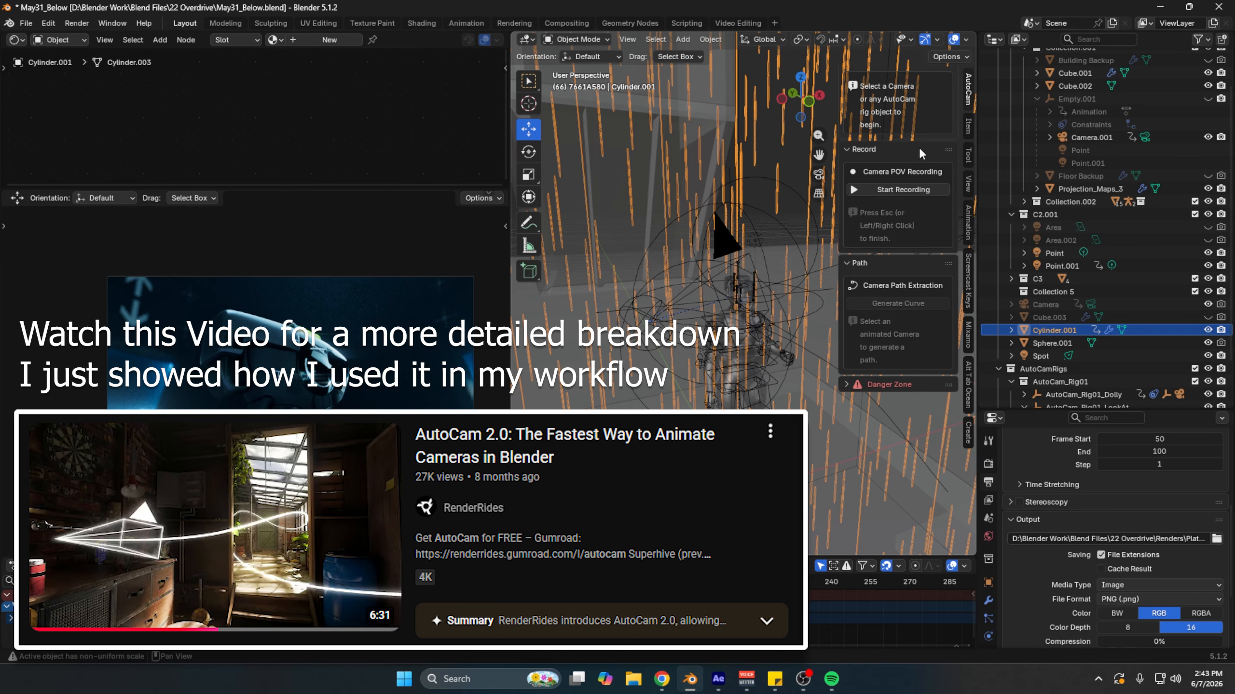
right_click(758, 153)
left_click(803, 201)
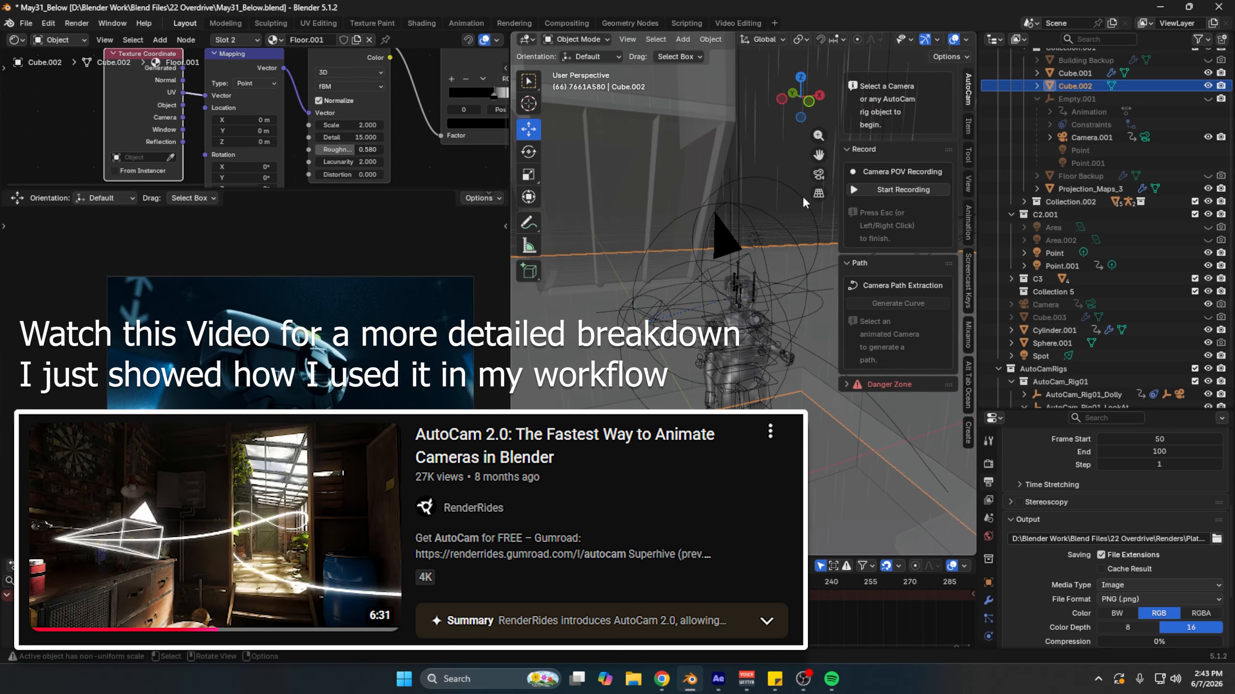
left_click(811, 242)
key("n")
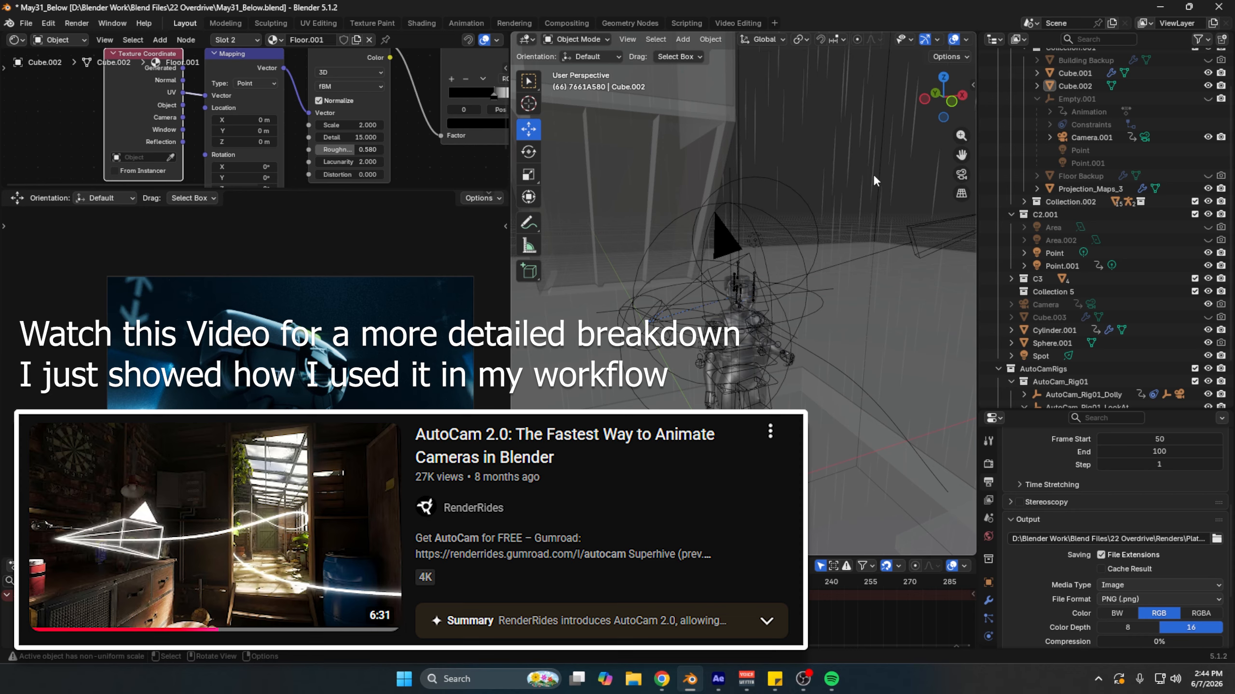
Step: Add a new camera, make it the active scene camera, frame the standing character through it, and widen the viewport
key("shift+a")
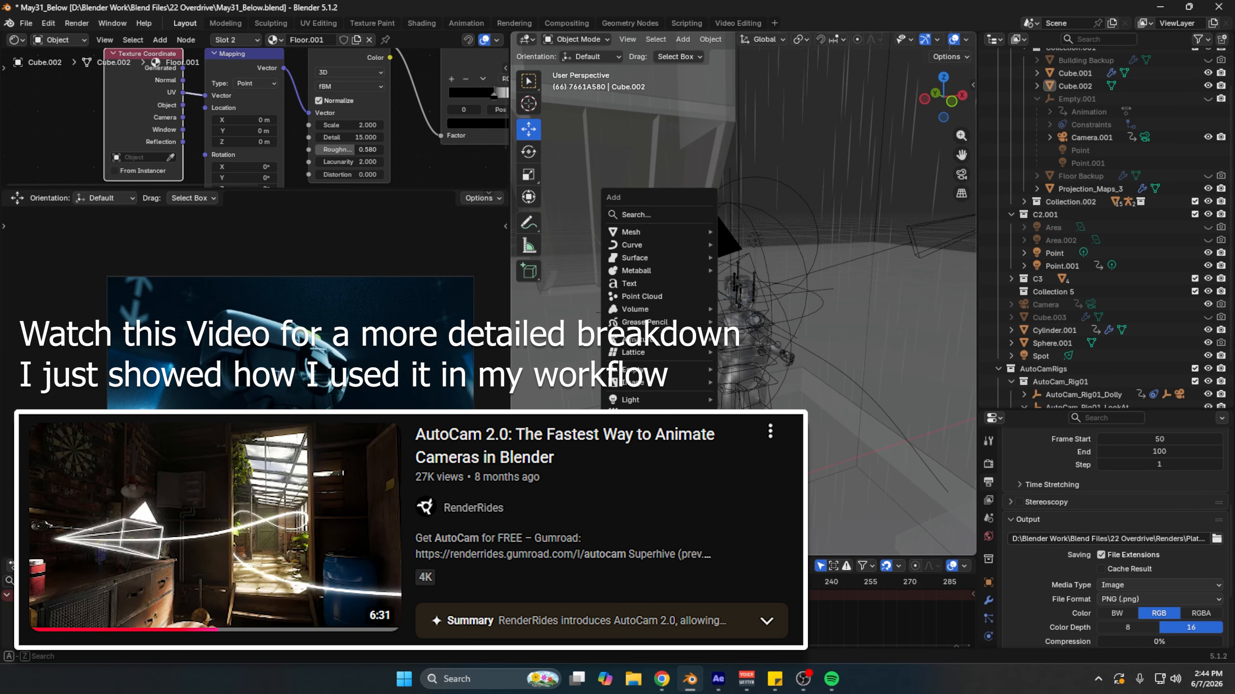
left_click(680, 433)
key("ctrl+KP_0")
key("shift+grave")
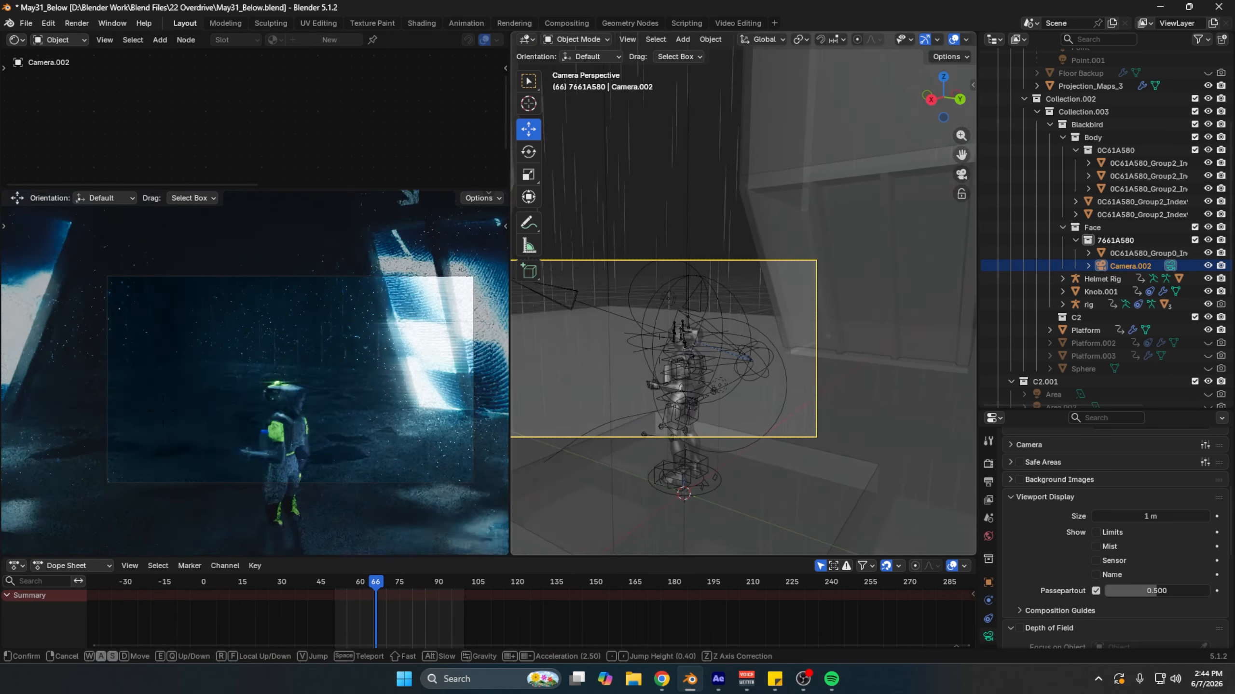
left_click(571, 335)
left_click_drag(510, 354, 363, 353)
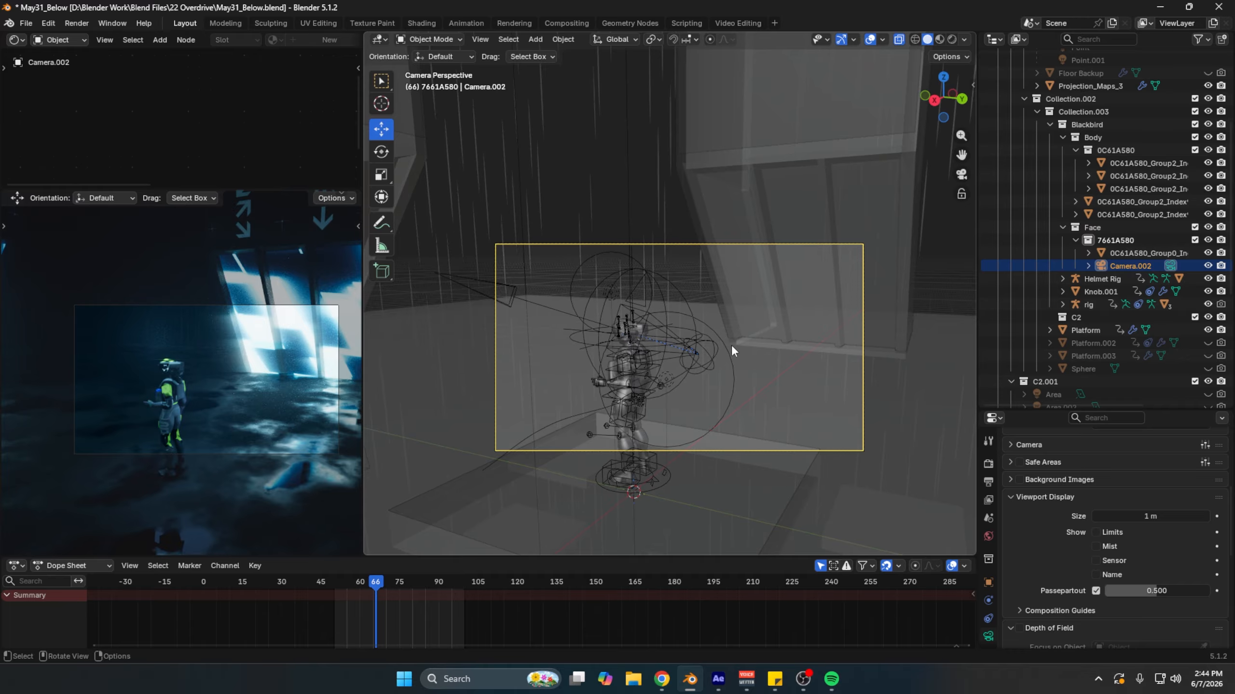
Step: Record a walk-navigated move of Camera.002 around the character with AutoCam from frame 66, and undo the recording
key("n")
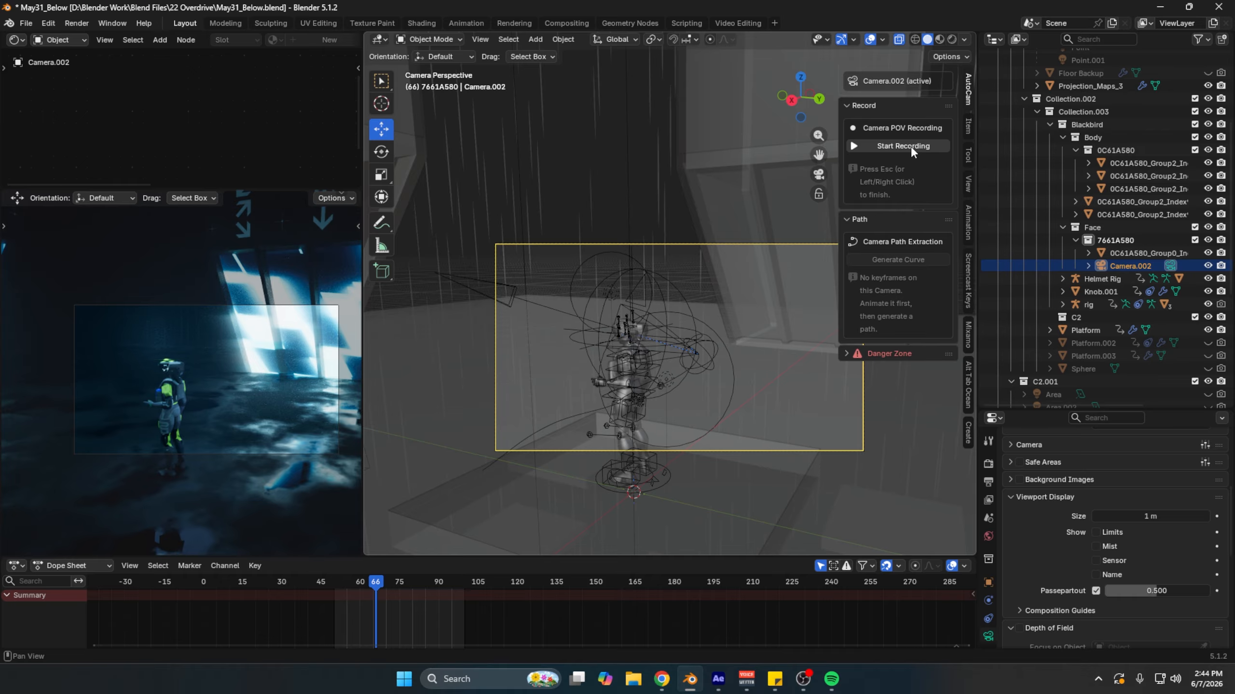
left_click(909, 146)
left_click(887, 147)
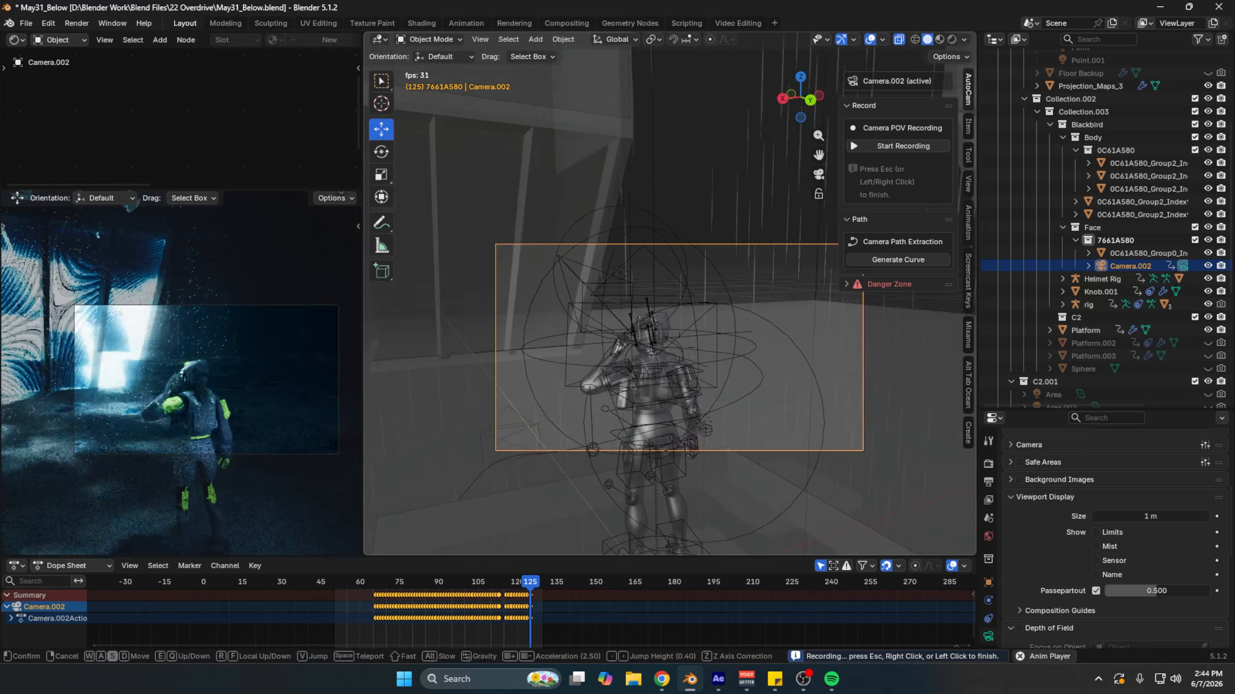
left_click(961, 72)
key("ctrl+z")
key("ctrl+z")
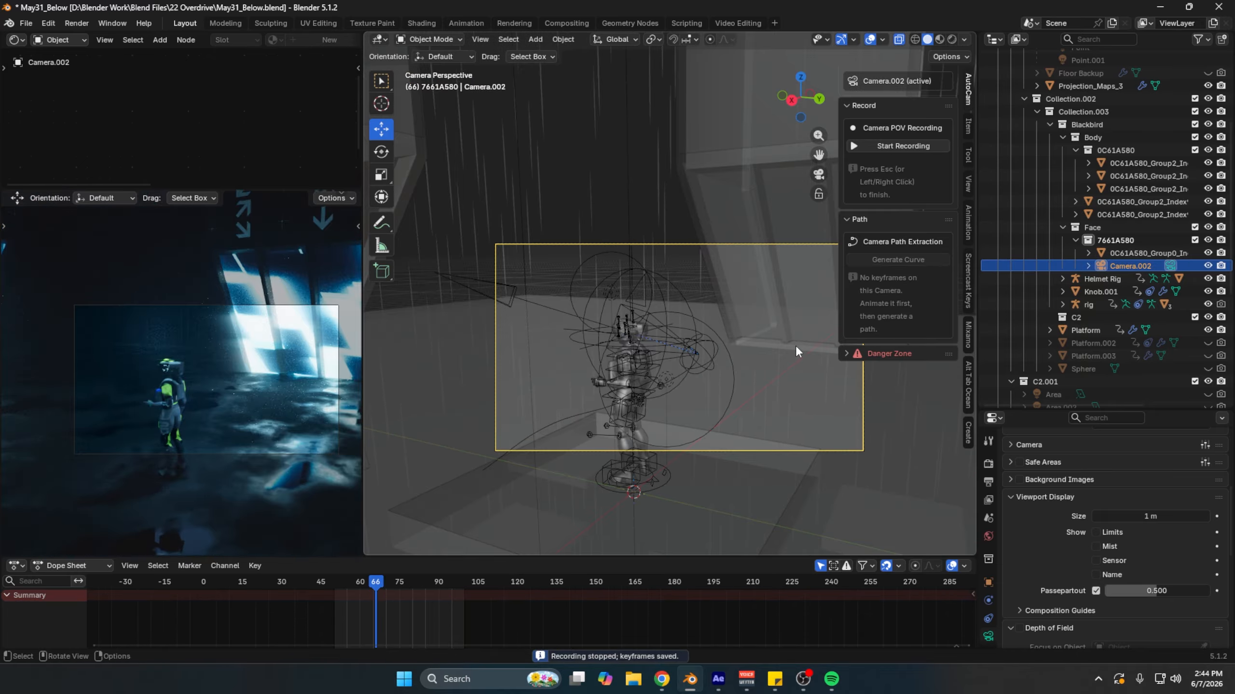
left_click(49, 23)
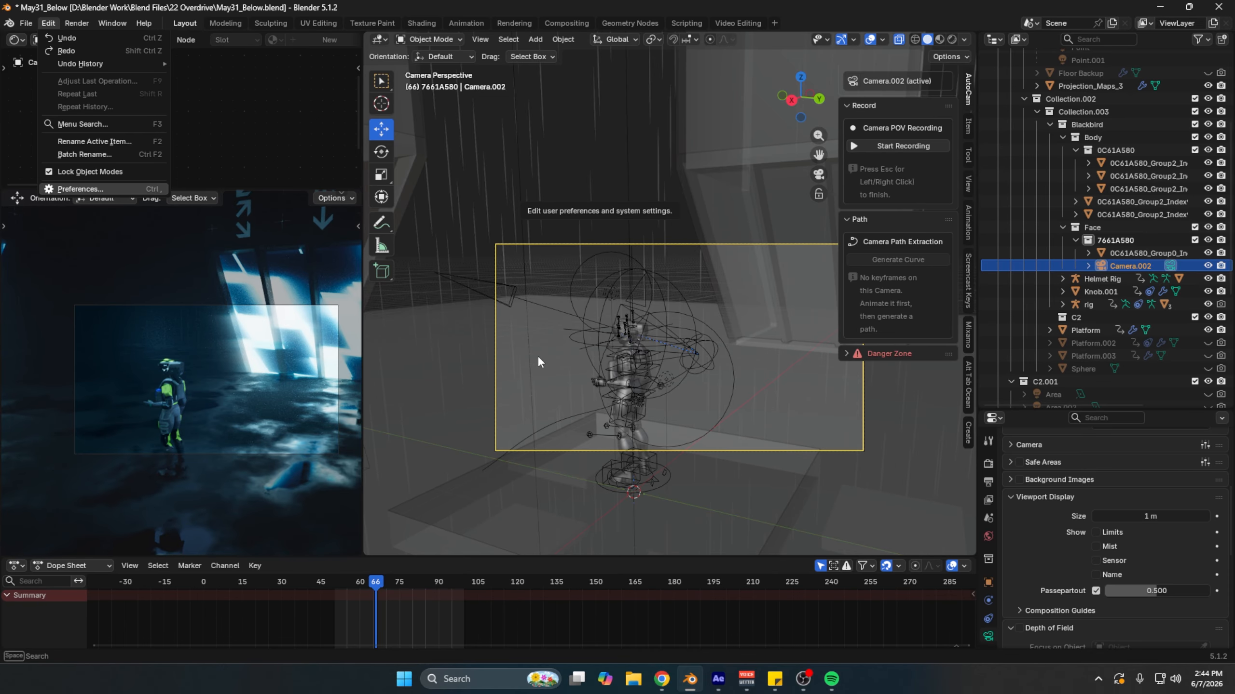
left_click(96, 190)
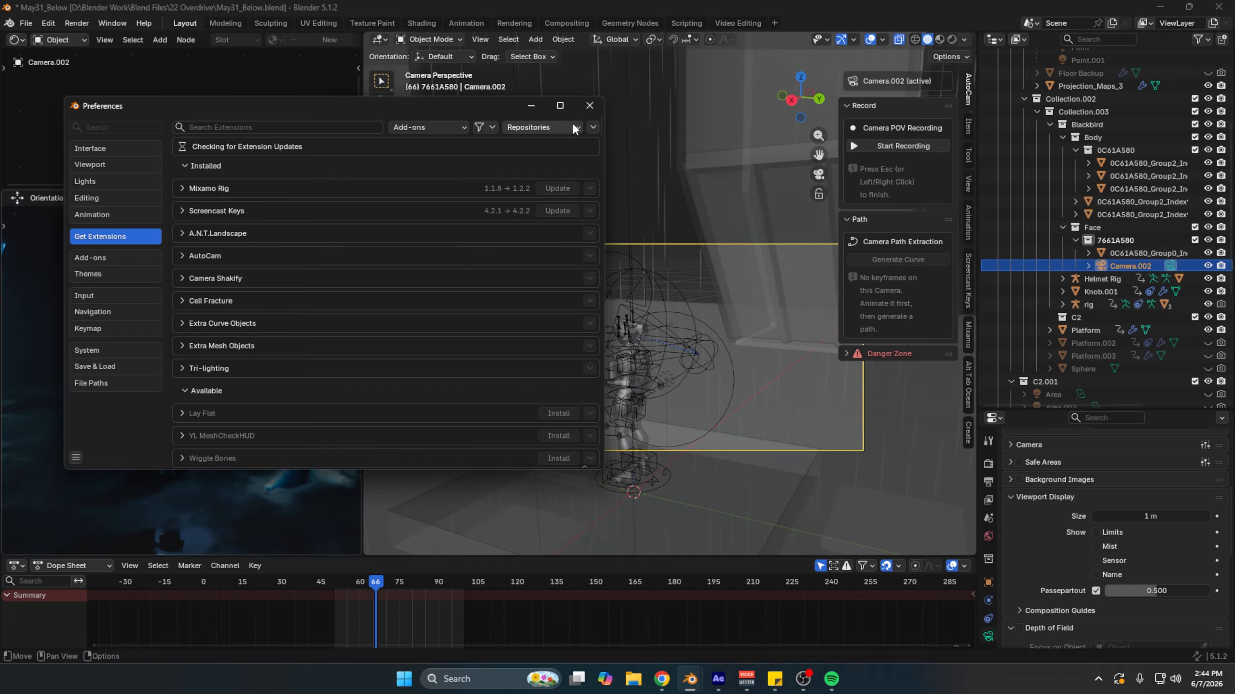
left_click(579, 111)
key("shift+grave")
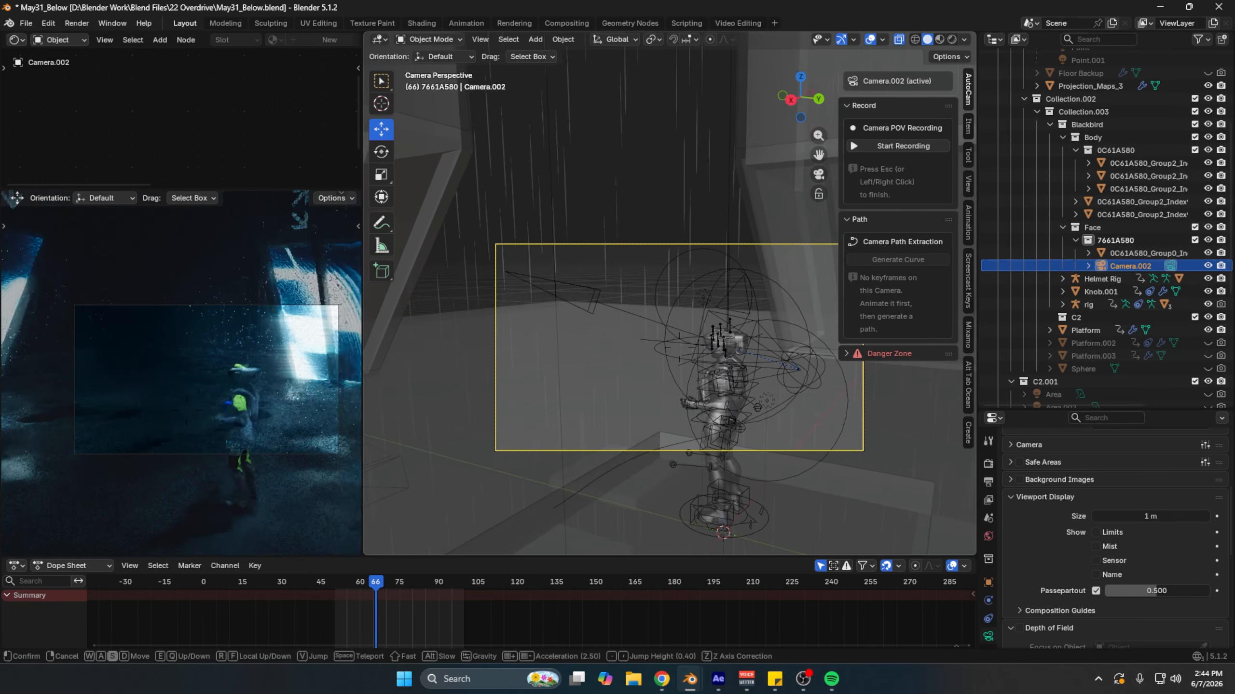
key("Return")
Step: Search the keymap preferences for "navi" to check the shortcut assigned to View Navigation (Walk/Fly)
left_click(48, 23)
left_click(97, 189)
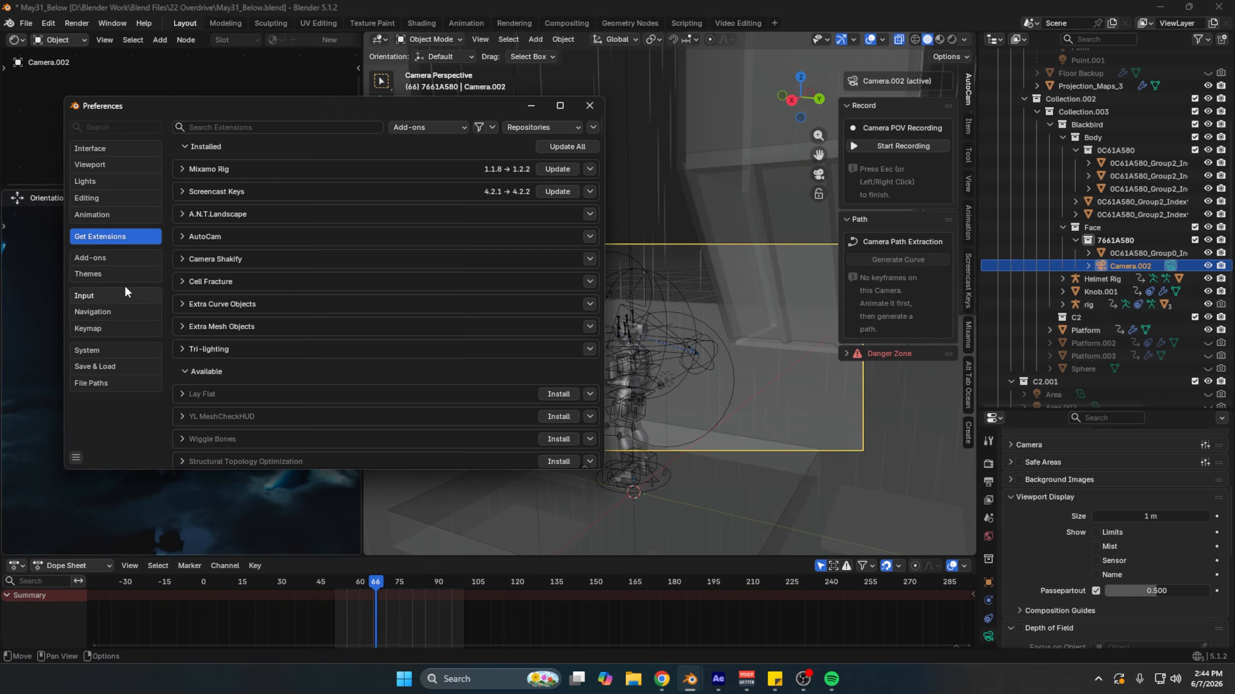
left_click(97, 330)
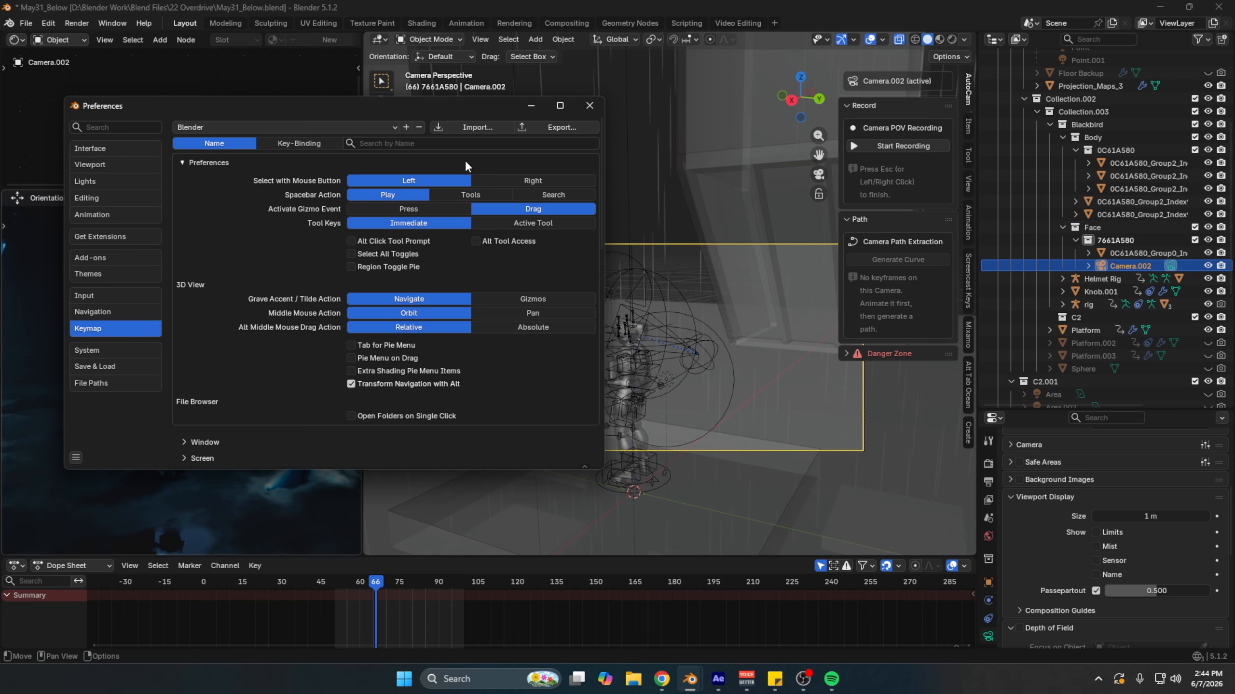
type("navi")
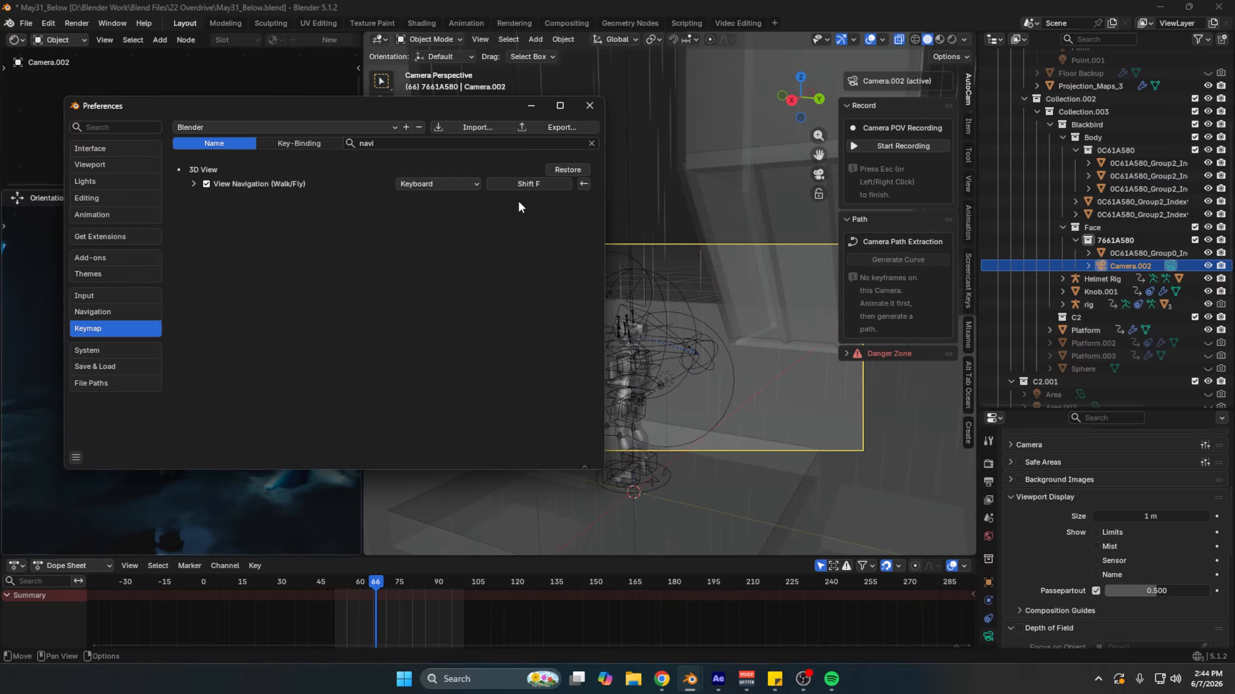
left_click(590, 106)
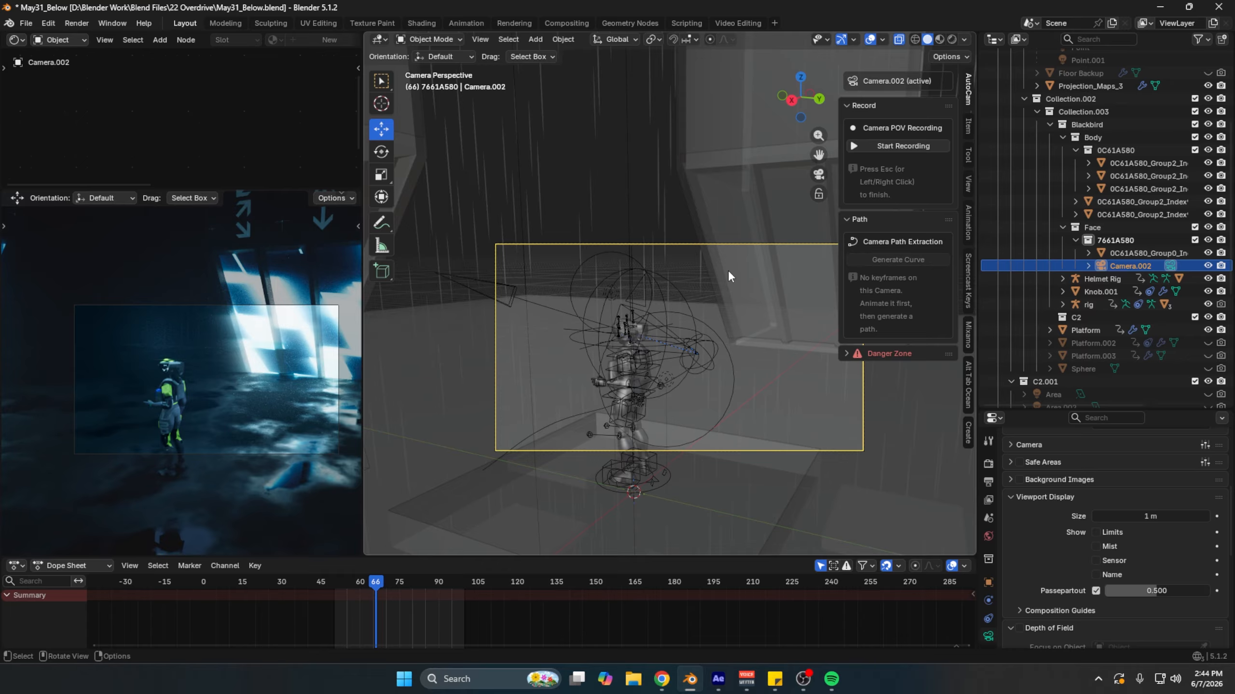
Step: Try moving Camera.002 sideways, forward and back around the character with walk navigation
key("shift+f")
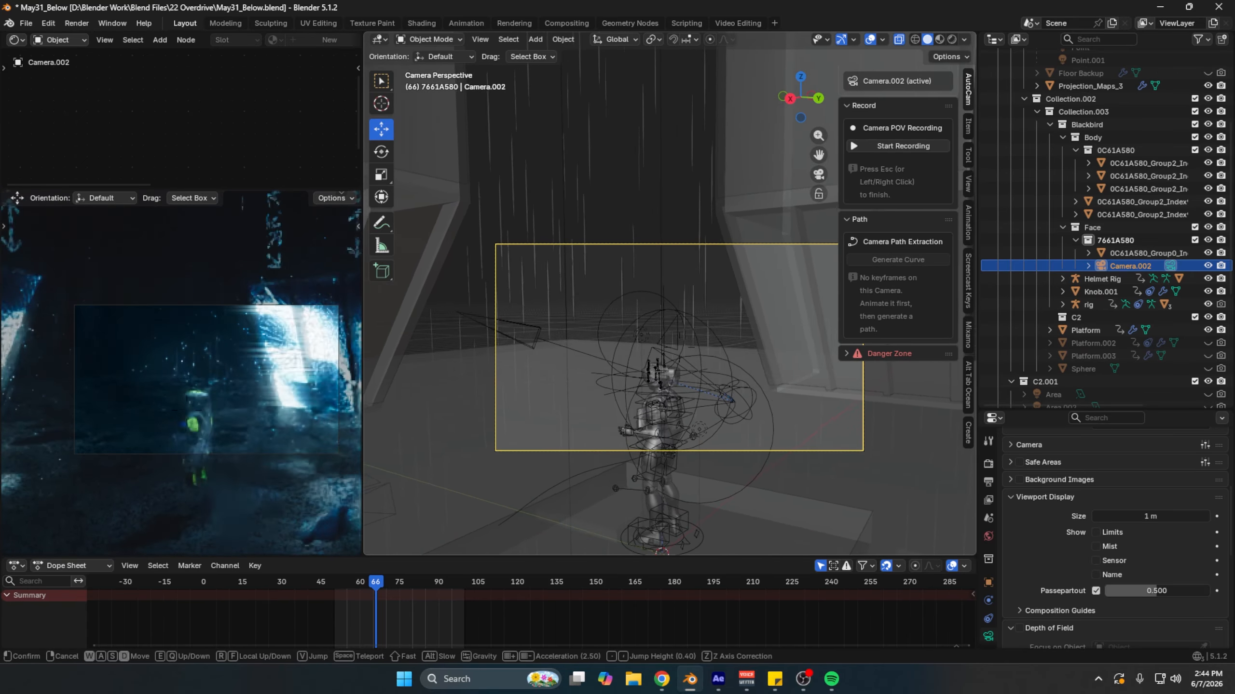
key("d")
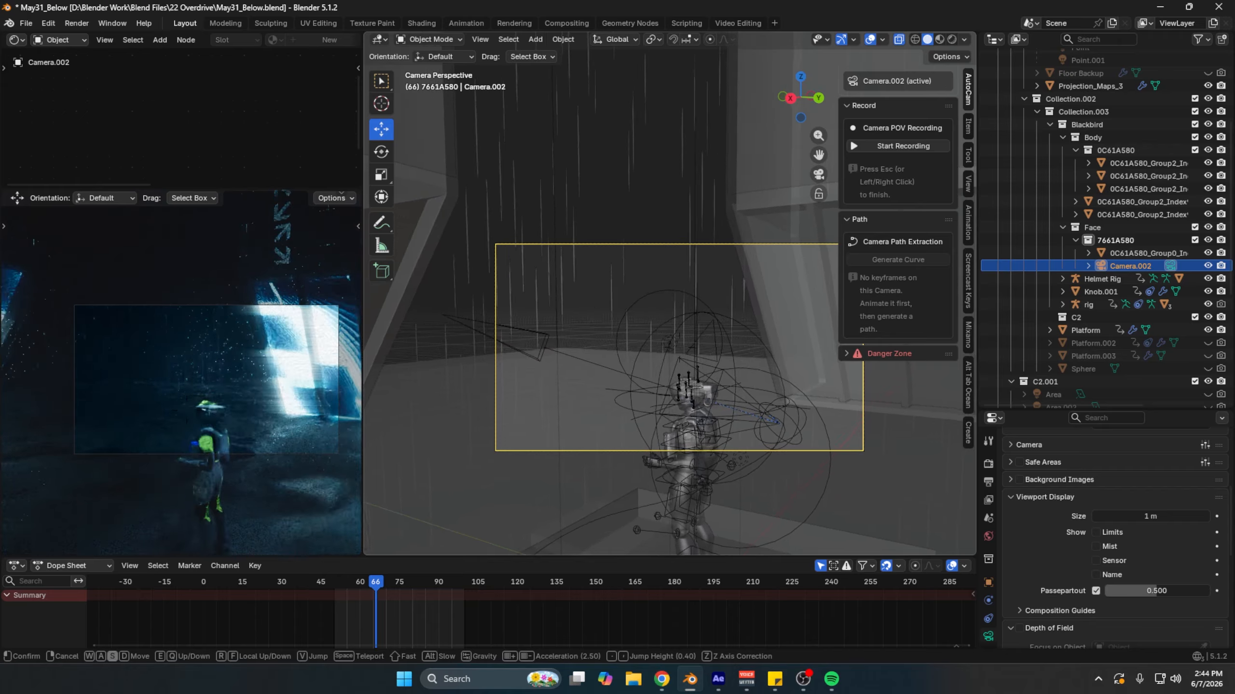
key("w")
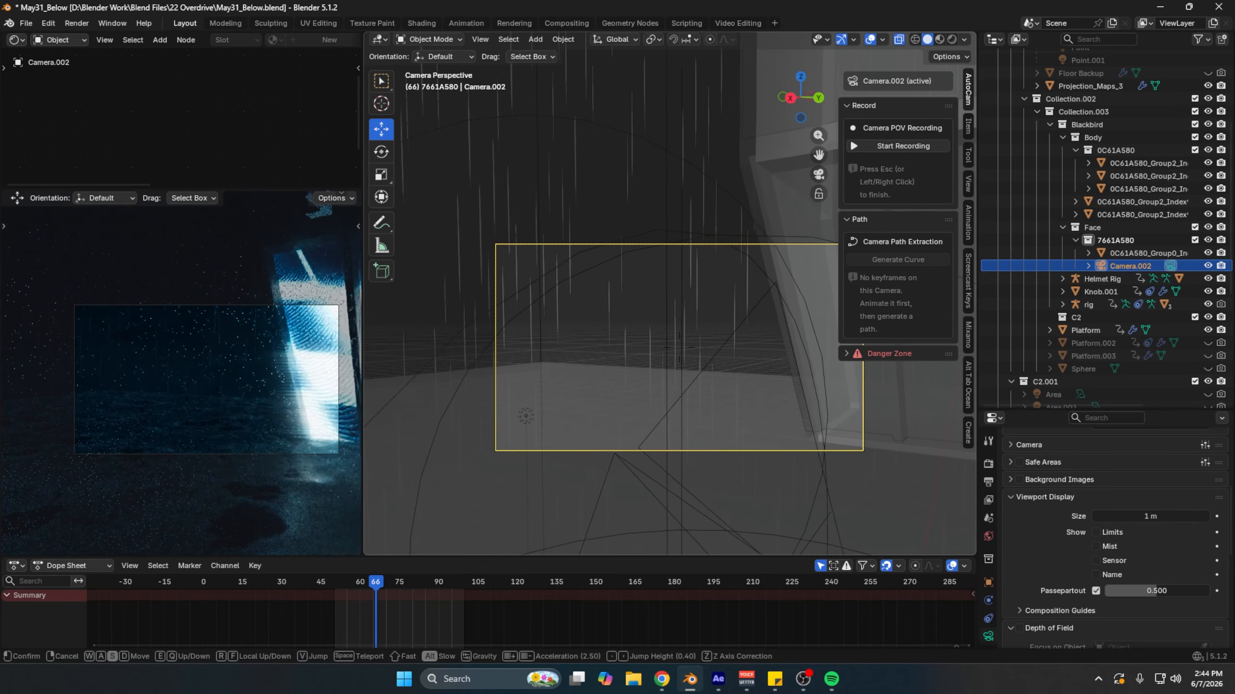
key("s")
left_click(645, 322)
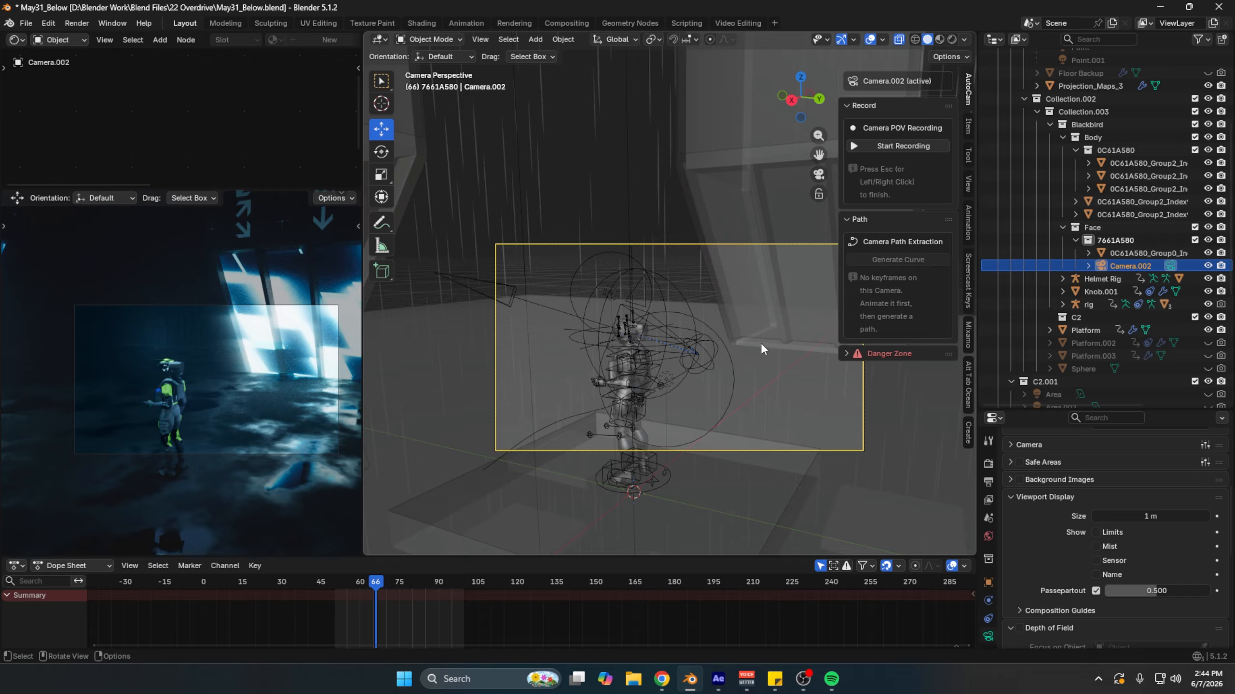
Step: Record a closer walk-navigated move of Camera.002 towards the character's side with AutoCam from frame 66, and undo that recording
left_click(901, 143)
left_click(880, 140)
key("w")
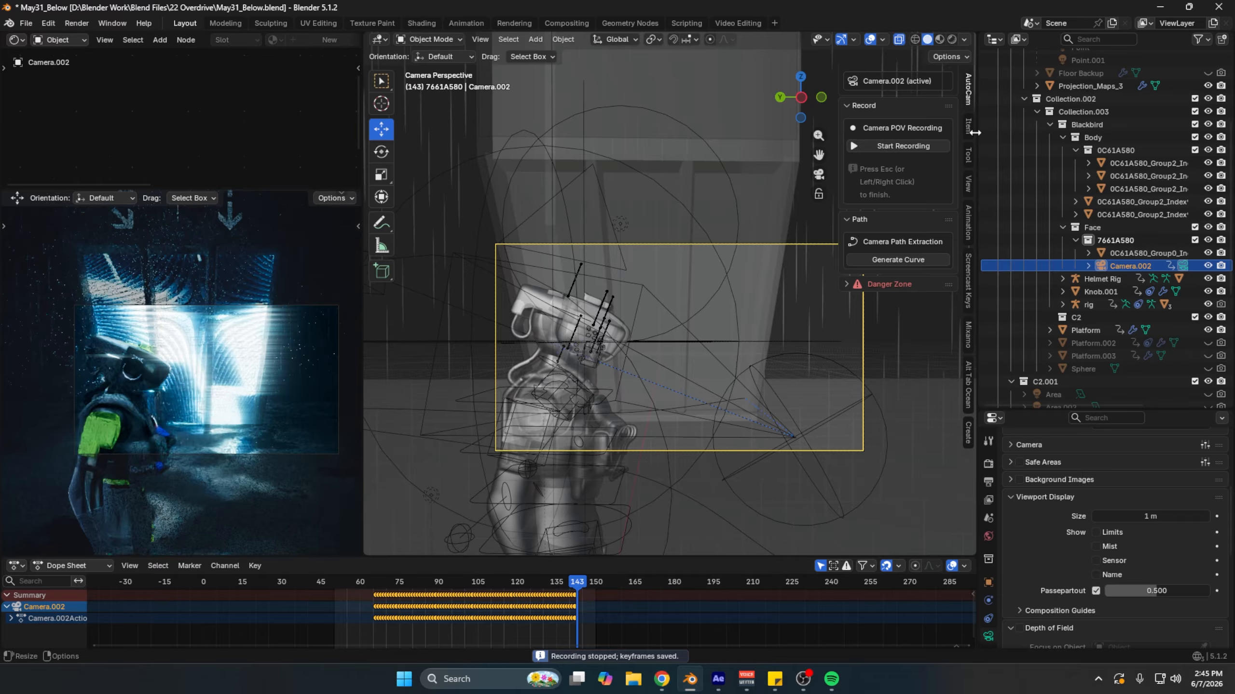
left_click(918, 267)
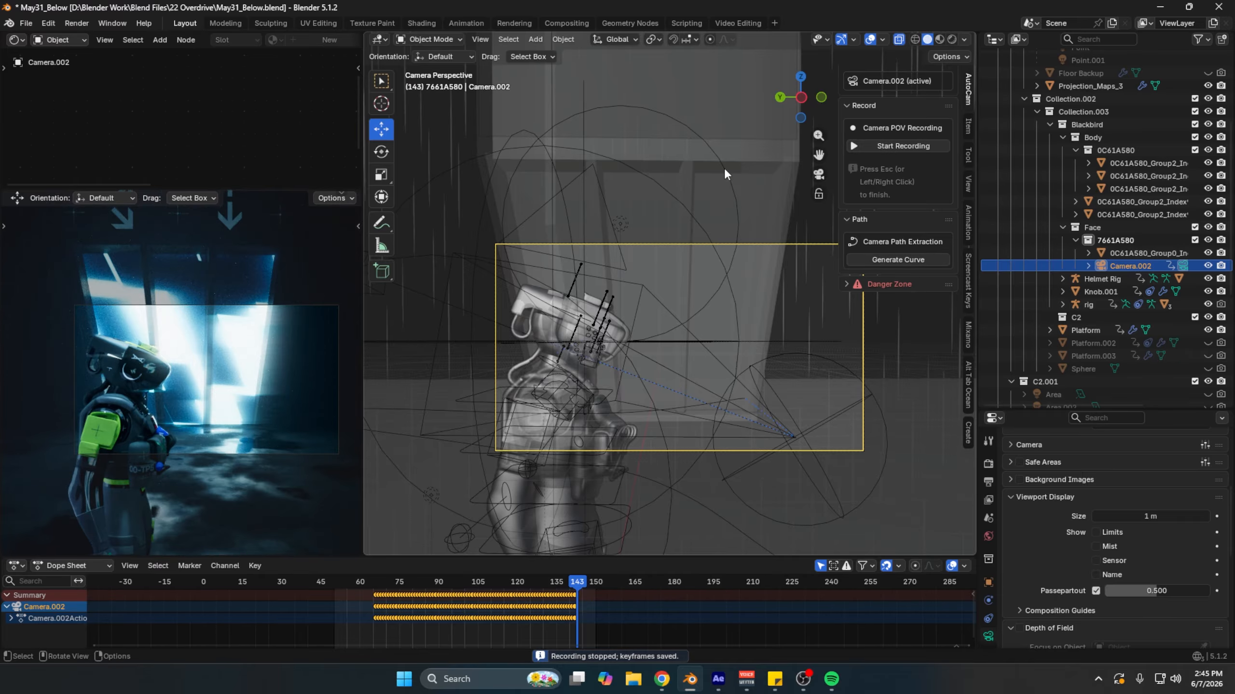
key("ctrl+z")
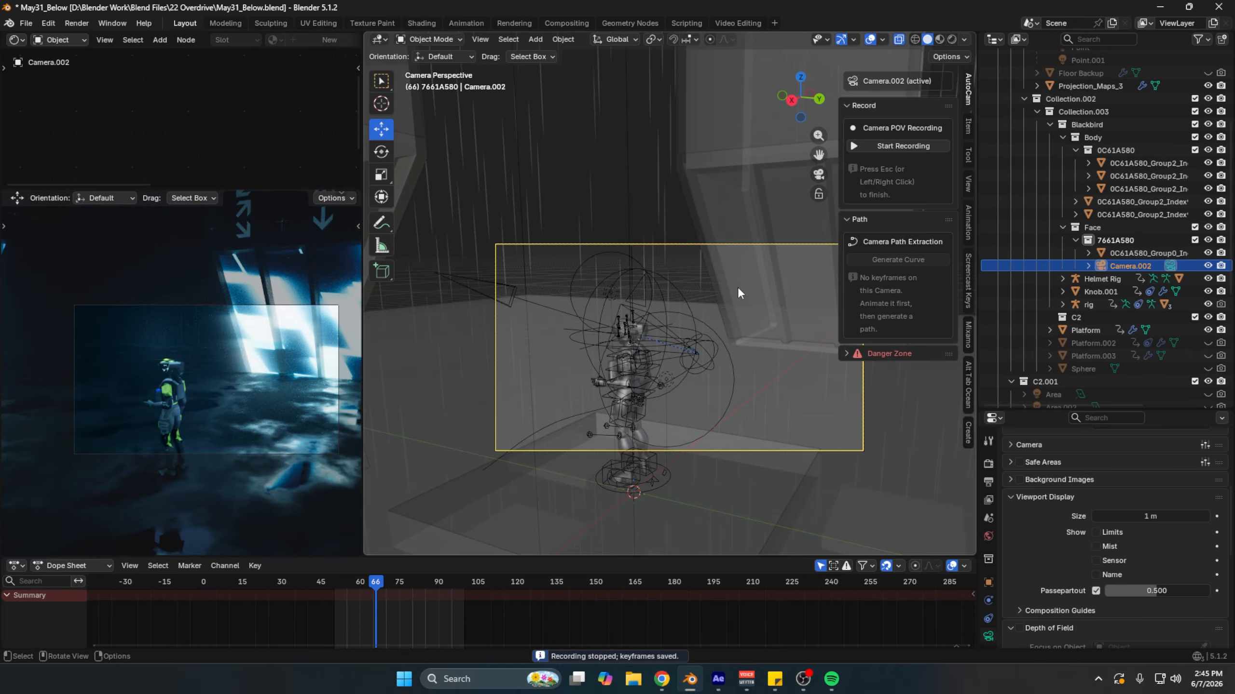
Step: Examine the existing AutoCam rig around the character, selecting its curved camera path and its look-at empty
middle_click_drag(737, 287, 762, 305)
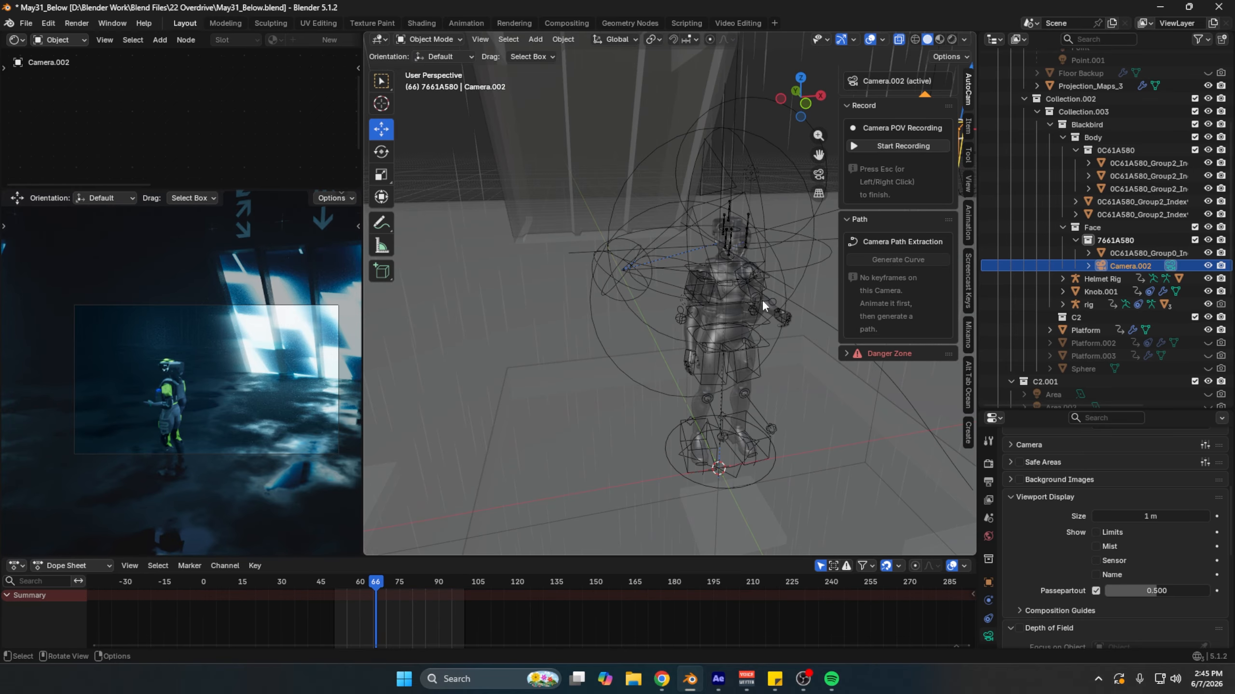
scroll(728, 297, "up", 2)
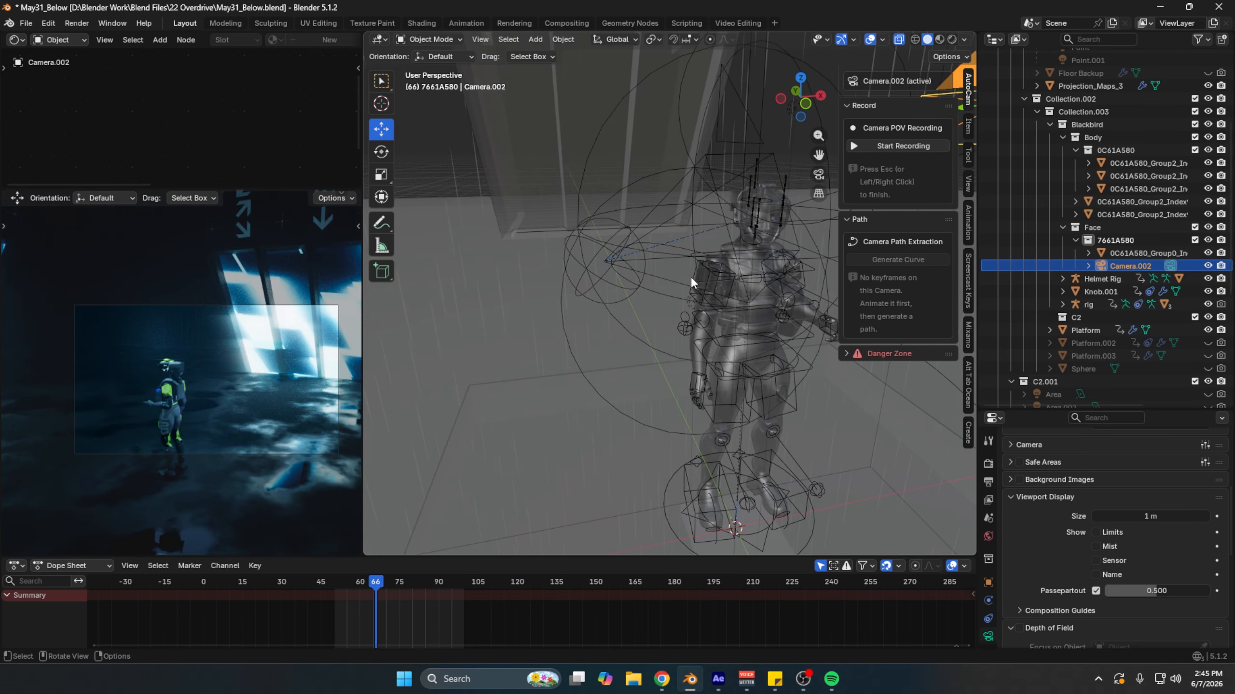
middle_click_drag(690, 276, 597, 364, "shift")
left_click(765, 381)
middle_click_drag(765, 382, 789, 357)
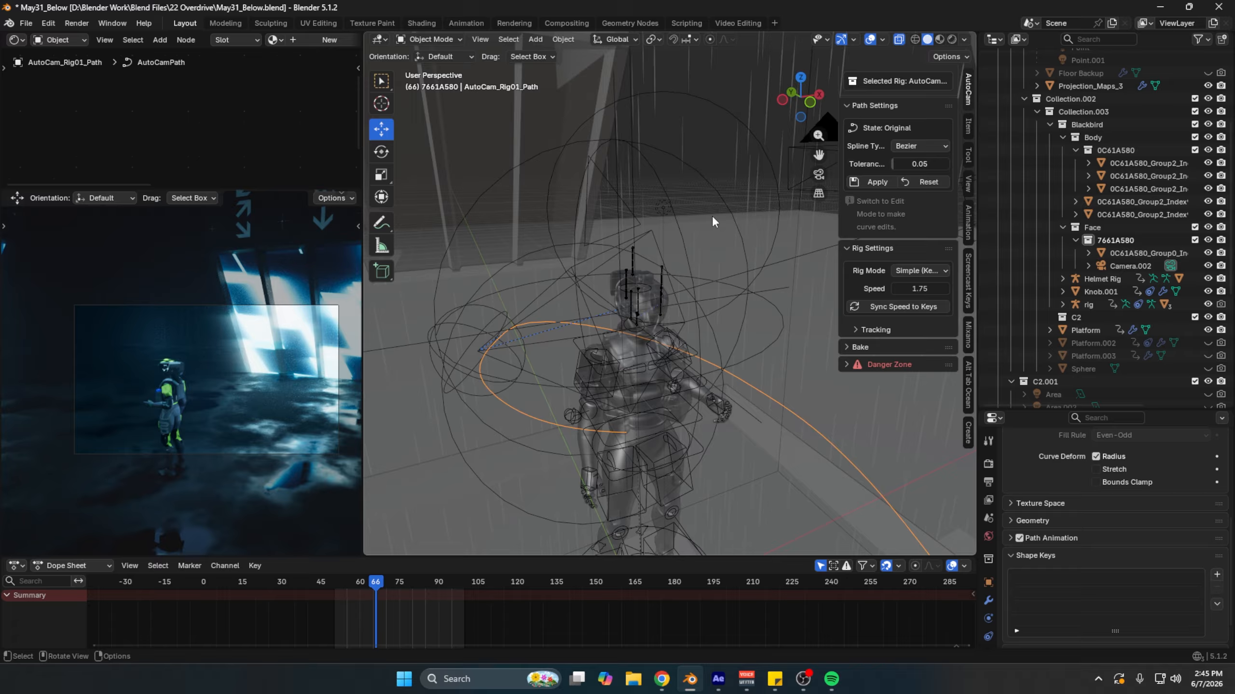
left_click(485, 205)
mouse_move(603, 316)
middle_mouse_down()
mouse_move(677, 328)
mouse_move(658, 335)
mouse_move(652, 382)
mouse_move(675, 262)
middle_mouse_up()
left_click(601, 275)
left_click(677, 329)
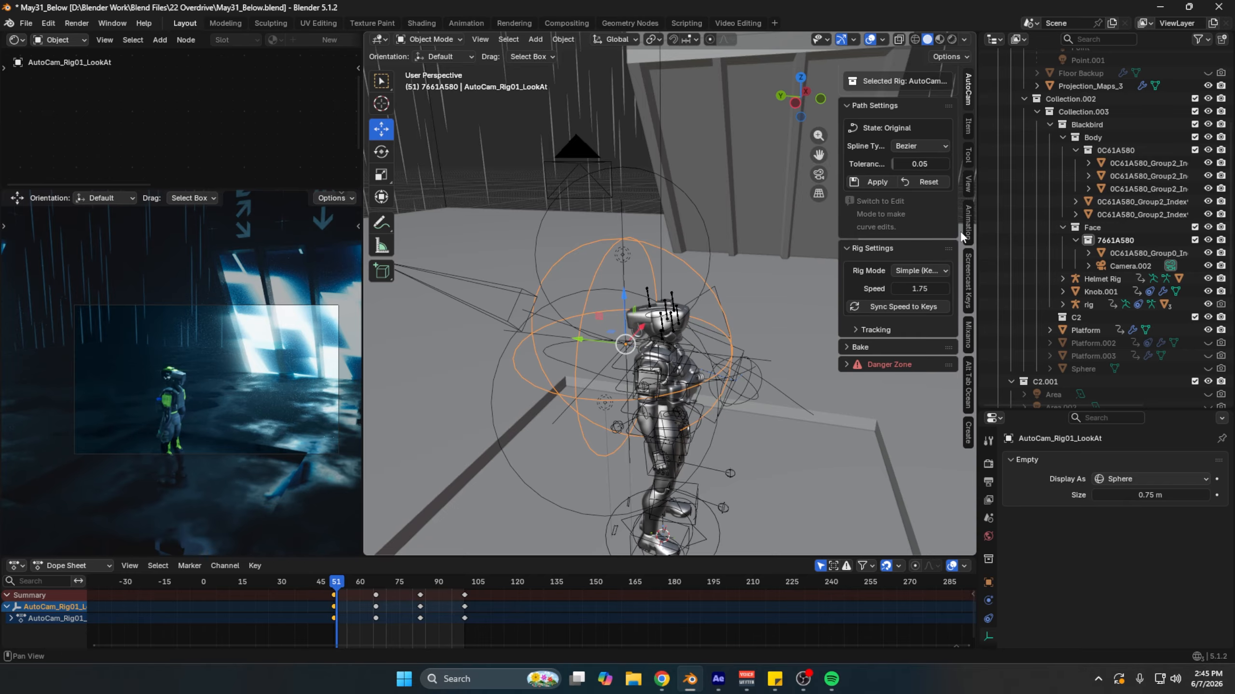
left_click(677, 255)
left_click(677, 255)
left_click(677, 255)
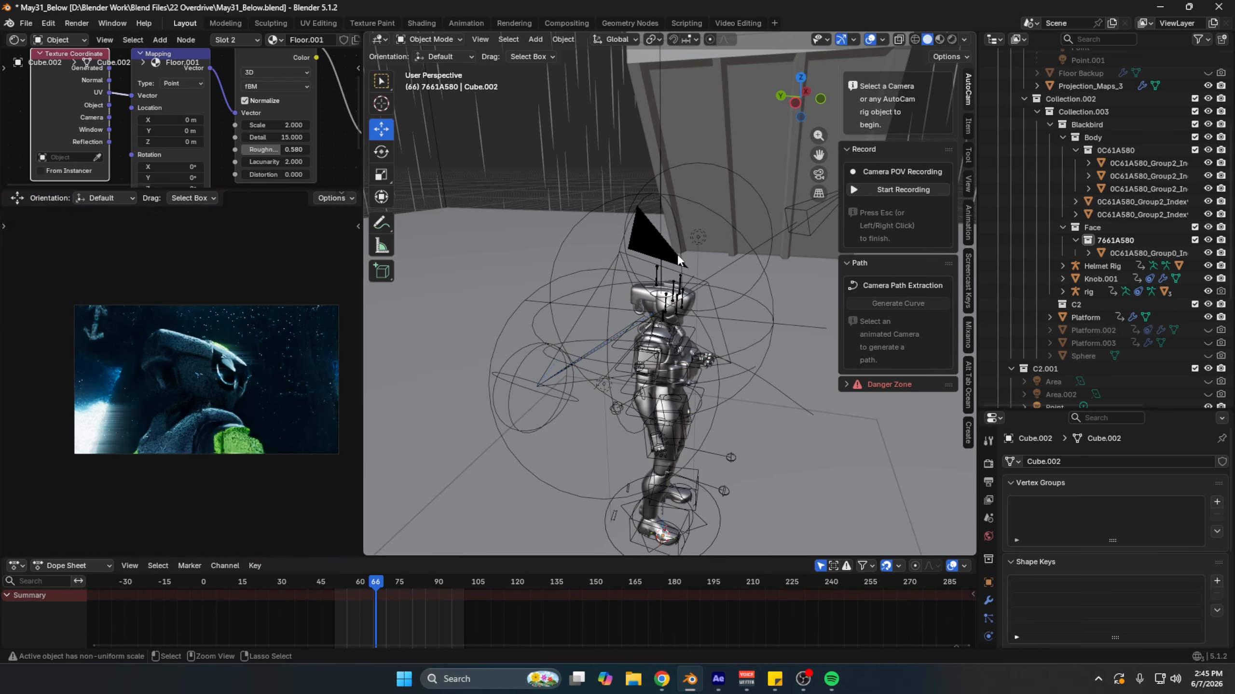
key("space")
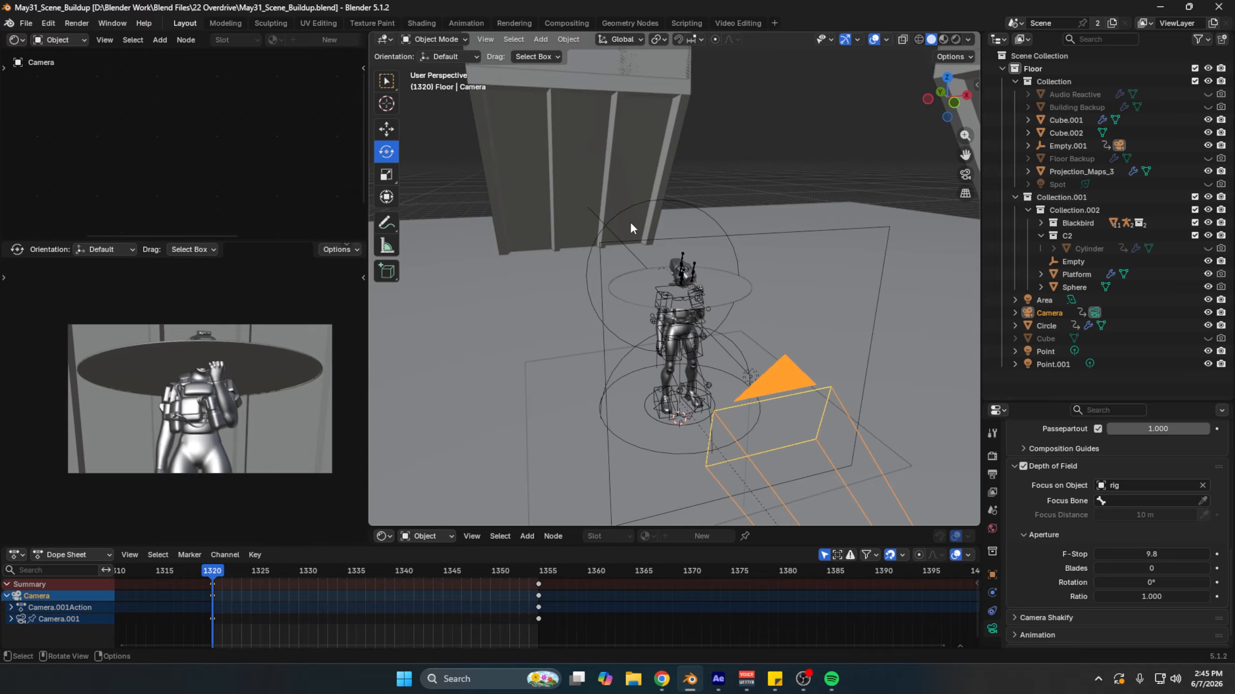
Step: Switch the camera view of the May31_Scene_Buildup file to Rendered shading
key("z")
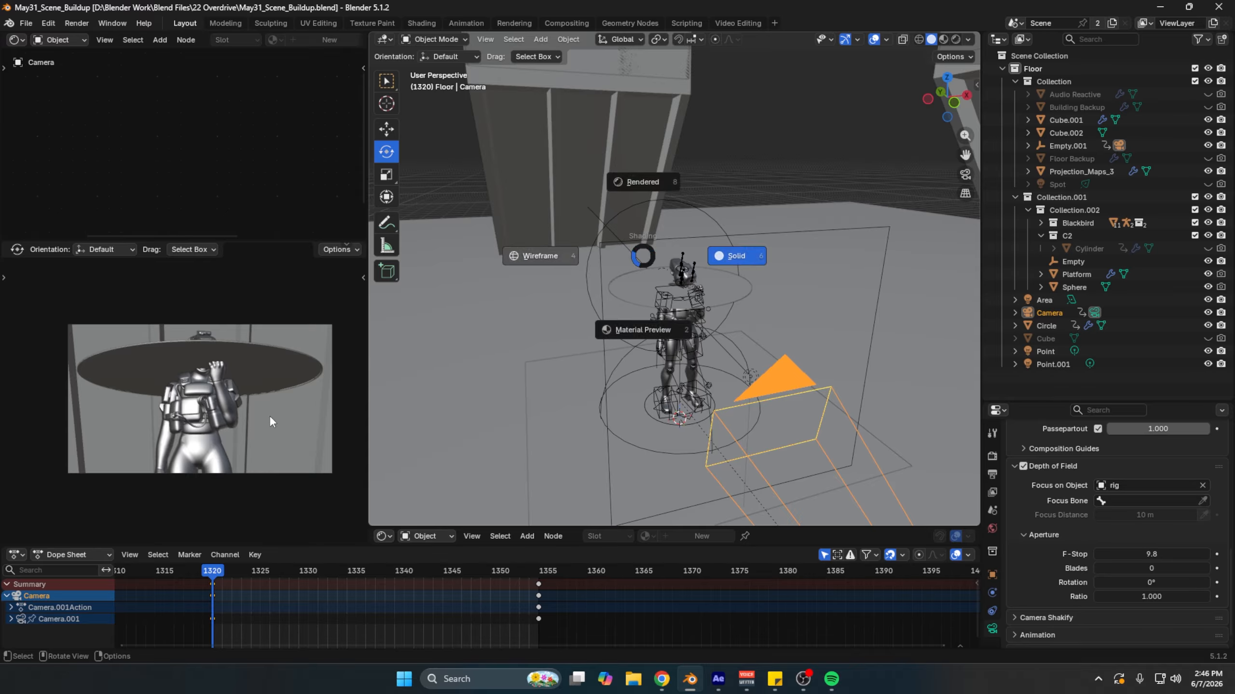
key("Escape")
key("z")
key("8")
scroll(700, 379, "up", 3)
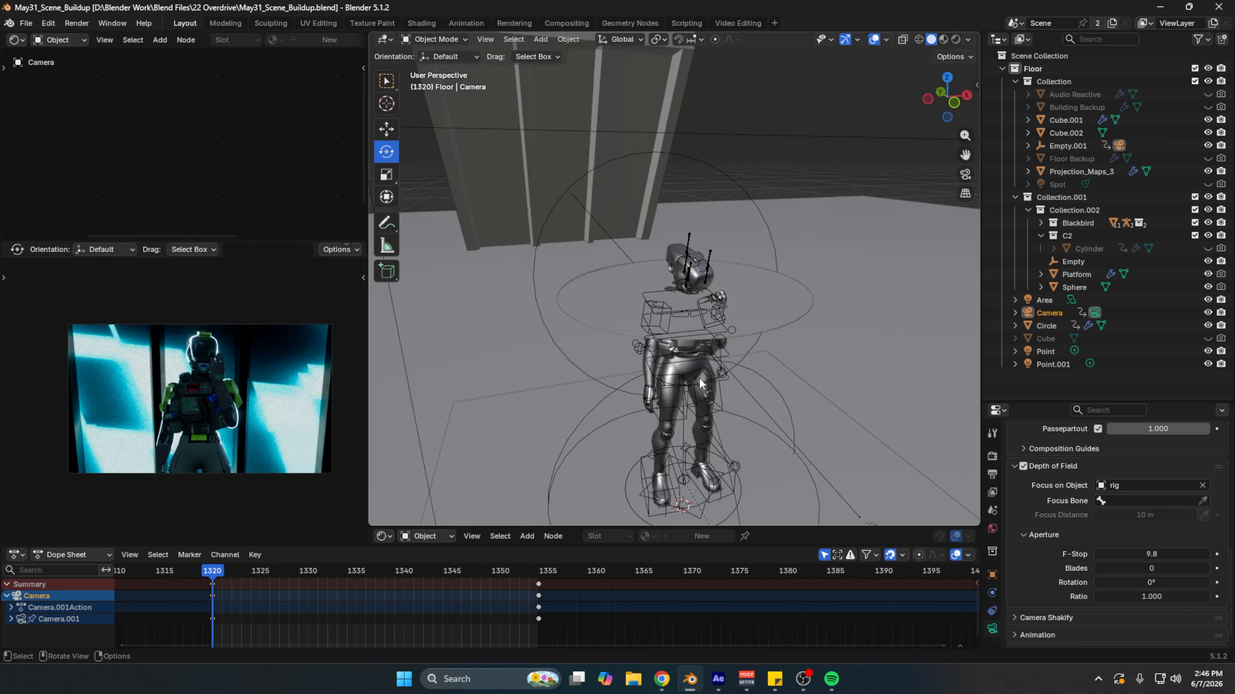
middle_click_drag(698, 377, 729, 386)
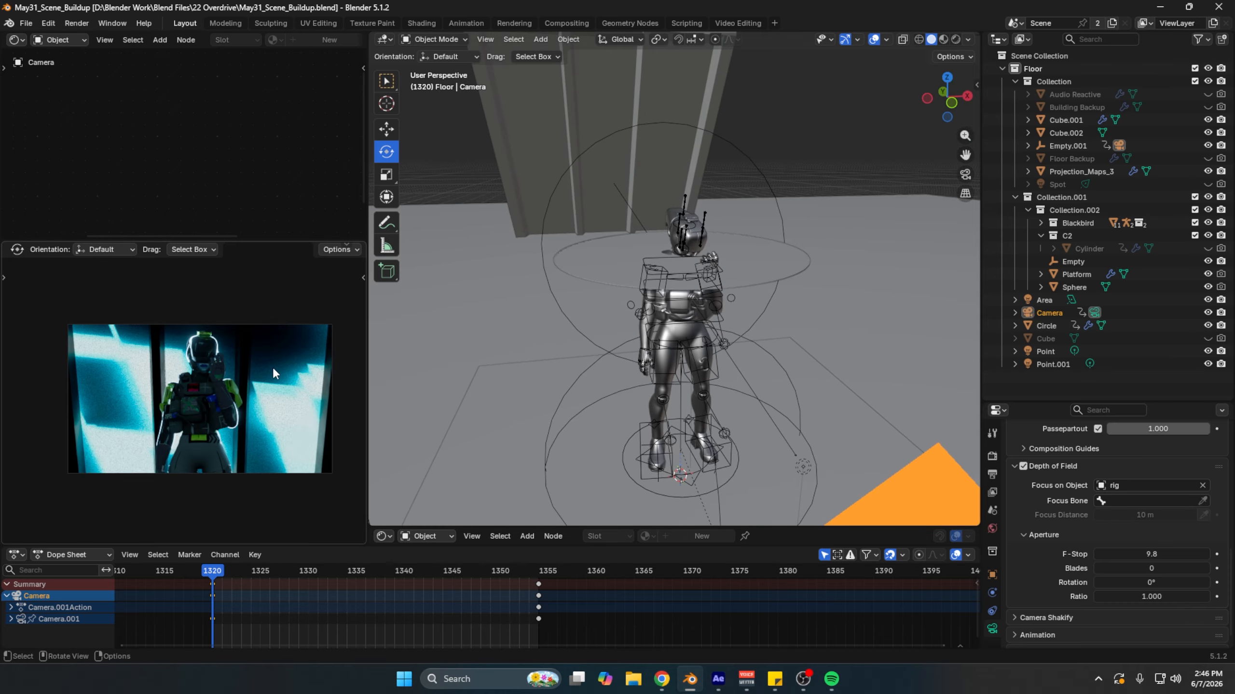
Step: Orbit the rendered scene to look at the character and buildings from outside the camera, and return to the camera view
middle_click_drag(272, 367, 301, 371)
left_click(631, 229)
middle_click_drag(632, 229, 654, 270)
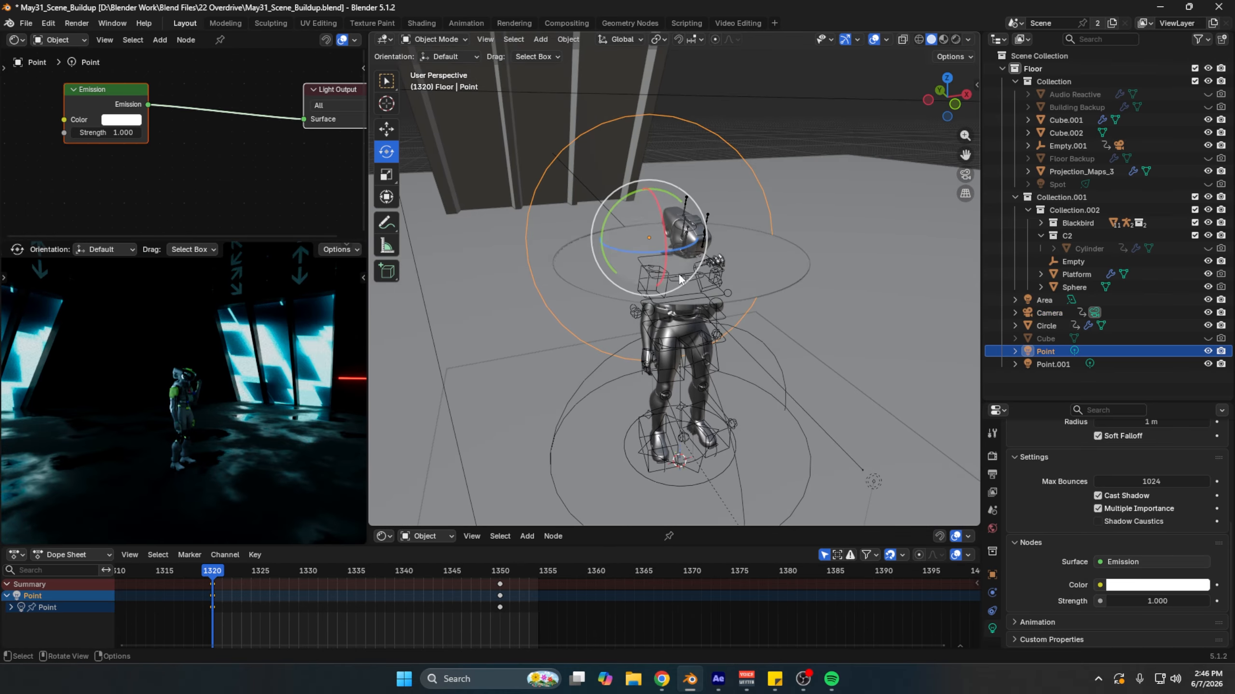
key("KP_0")
middle_click_drag(793, 357, 761, 305)
Step: Put the character's rig into Pose Mode and select the left hand control bone c_hand_ik.l
left_click(696, 305)
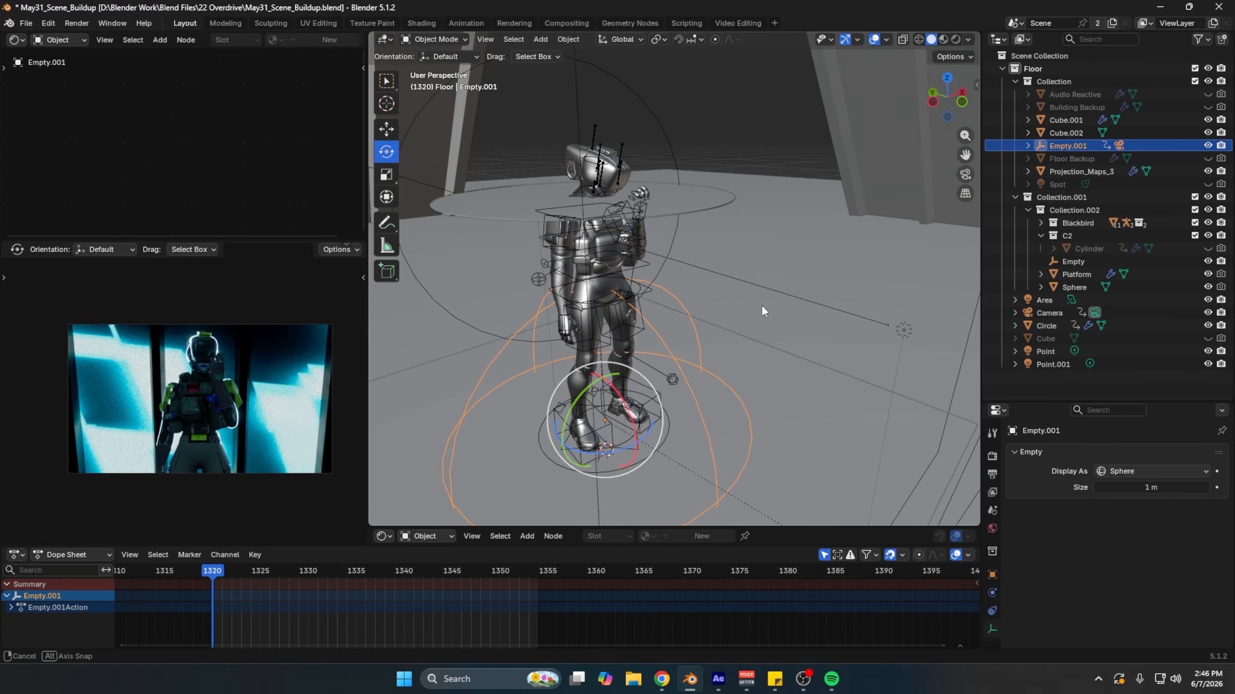
left_click(645, 291)
key("ctrl+Tab")
left_click(648, 302)
middle_click_drag(649, 301, 694, 282)
left_click(665, 238)
middle_click_drag(665, 237, 711, 267)
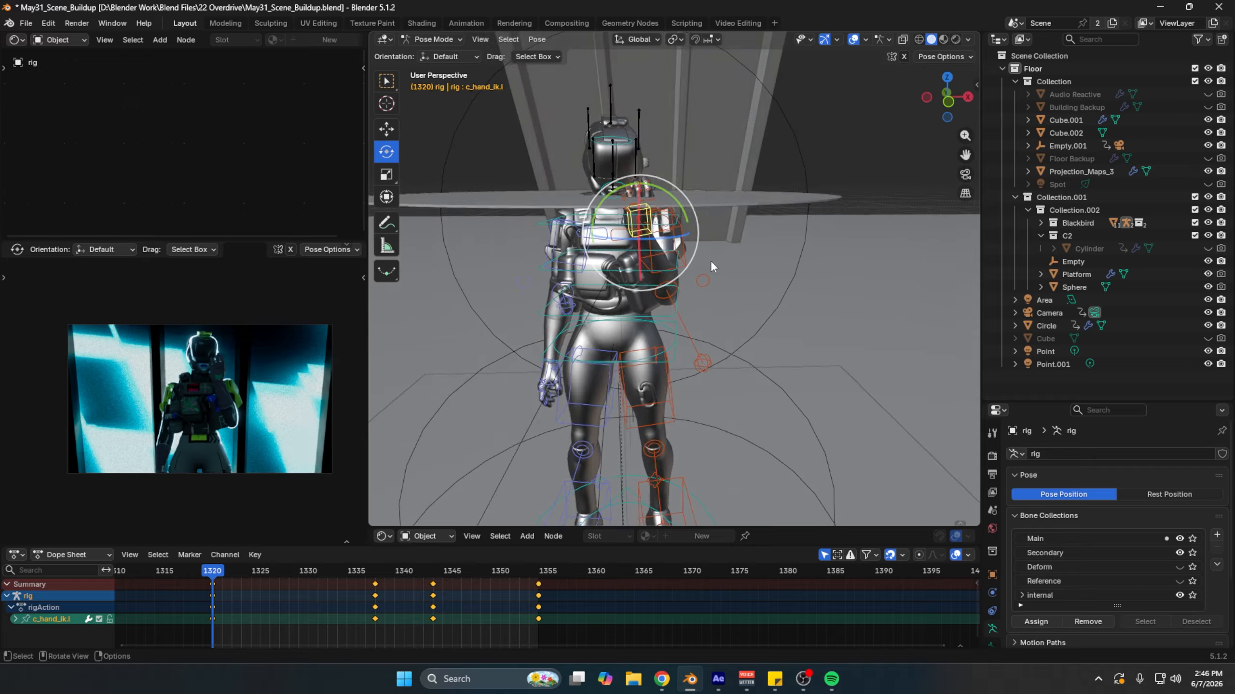
Step: Inspect the raised left hand's pose up close and play back its animation
scroll(669, 285, "up", 4)
middle_click_drag(624, 207, 698, 236, "shift")
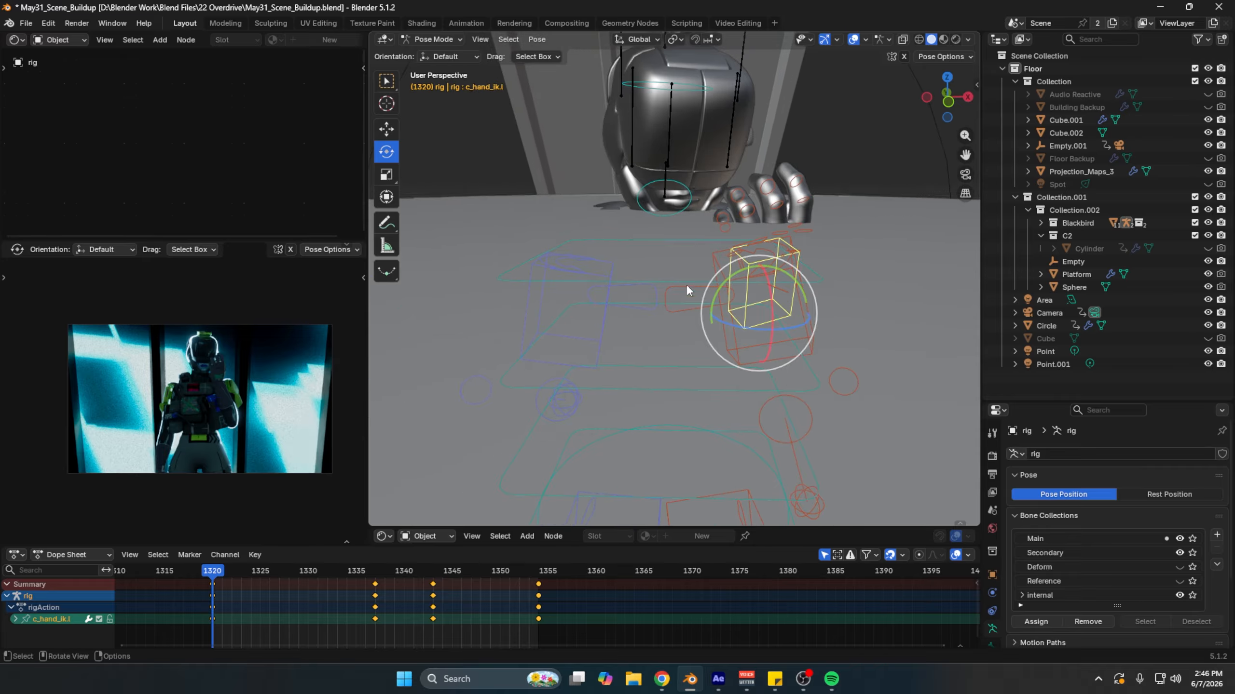
middle_click_drag(686, 290, 666, 212)
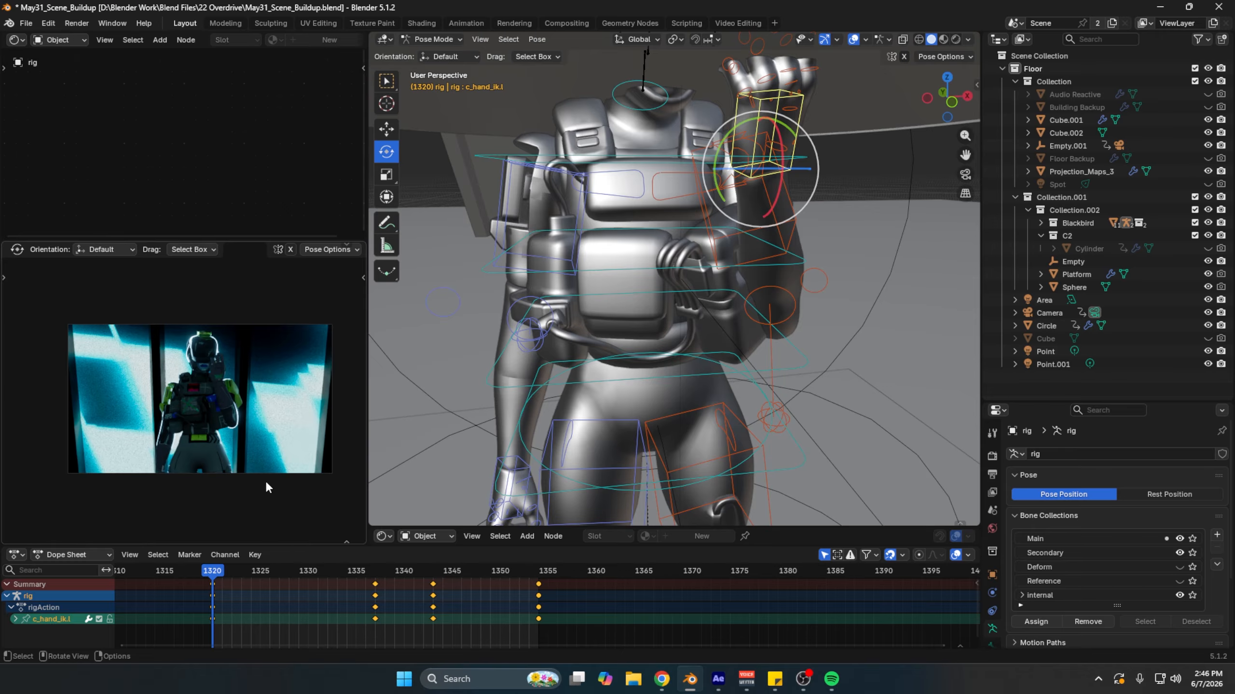
key("space")
key("space")
key("space")
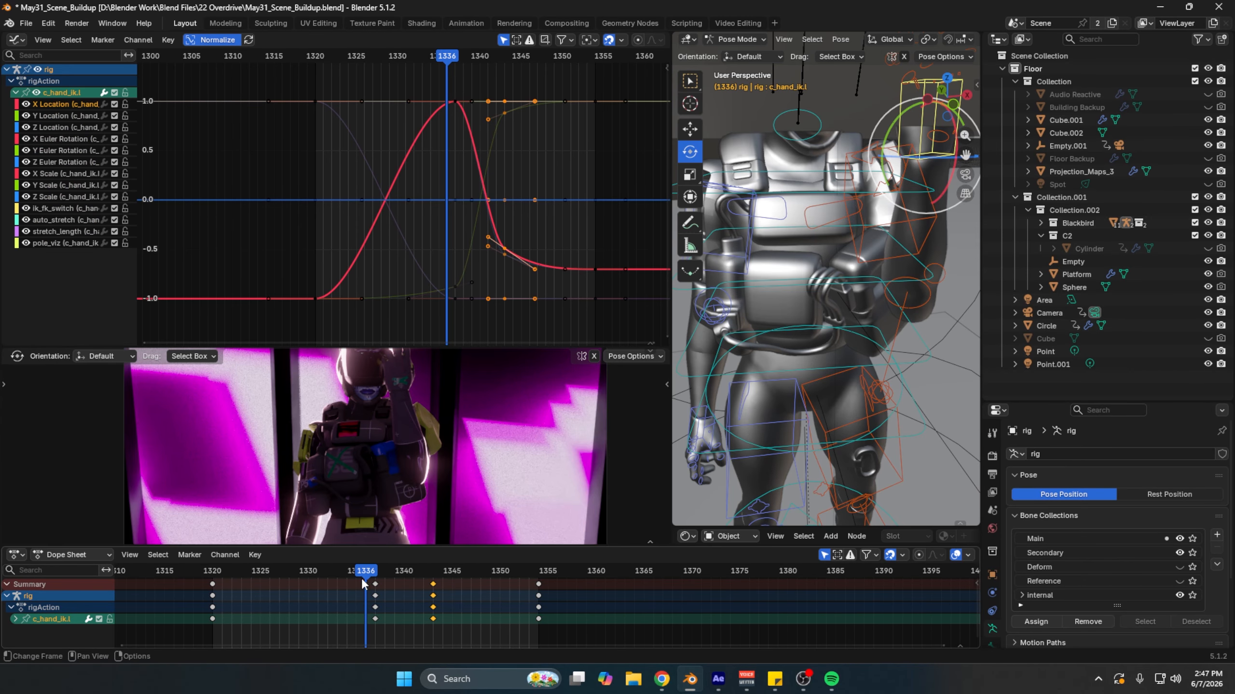
Step: Scrub the hand animation from frame 1336 to frame 1347 and make the rendered camera view taller
left_click_drag(365, 578, 413, 577)
left_click_drag(449, 347, 446, 296)
left_click_drag(416, 577, 461, 608)
key("Right")
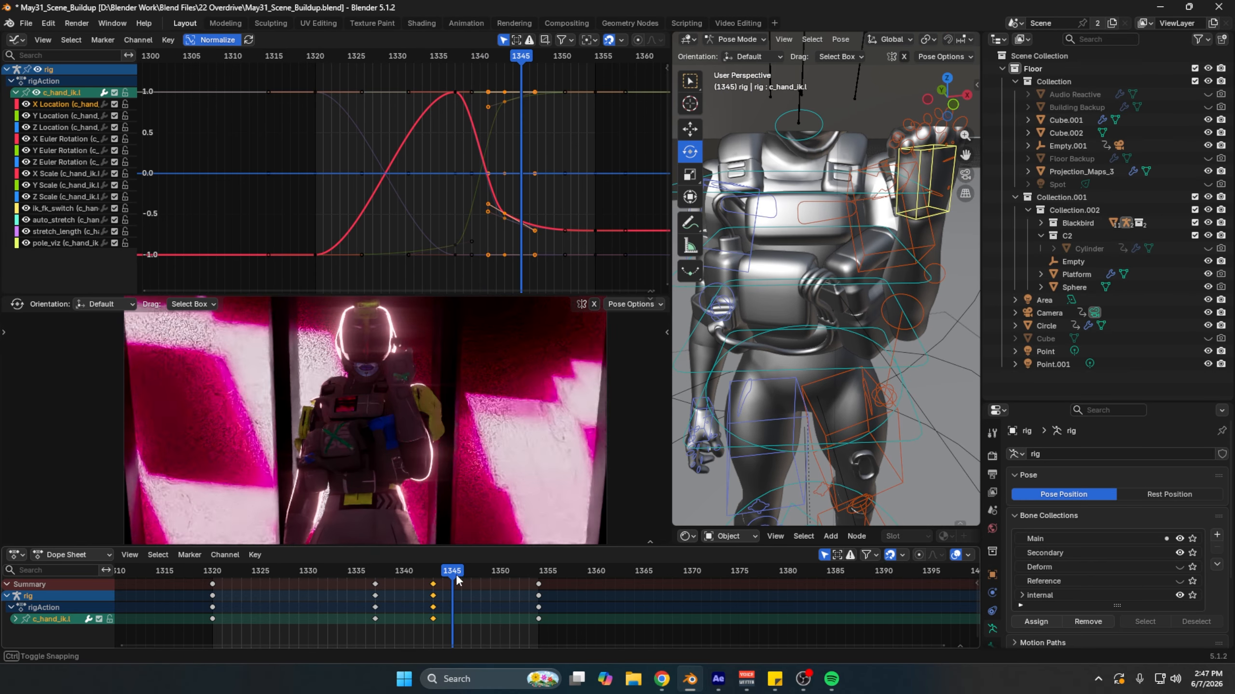
left_click(667, 346)
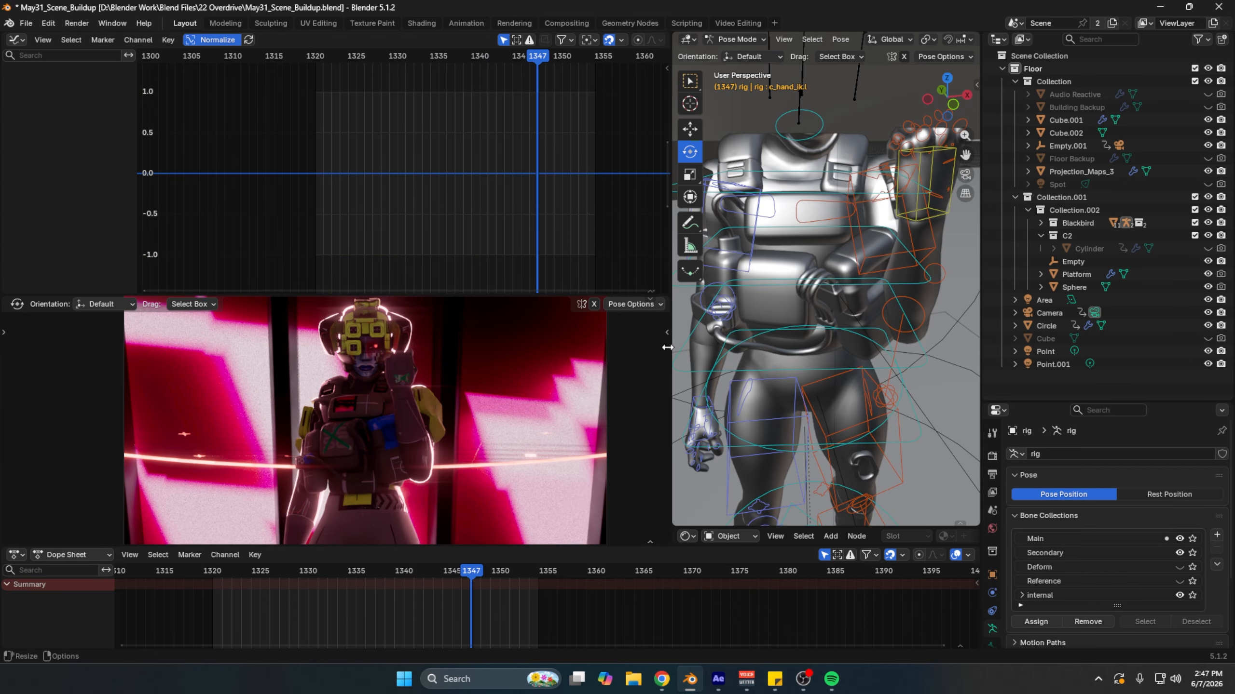
Step: Widen the main 3D viewport, return to Object Mode, and add a mesh circle raised vertically above the character
left_click_drag(670, 348, 463, 332)
scroll(808, 330, "down", 5)
scroll(809, 297, "down", 4)
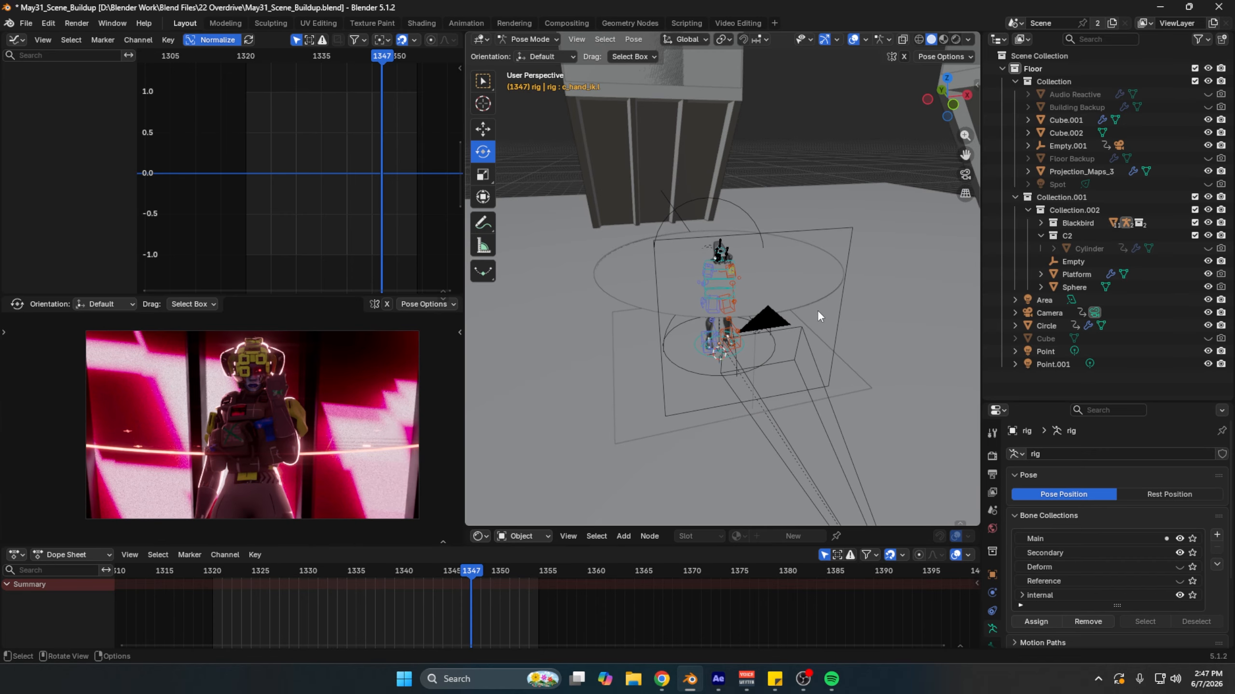
key("ctrl+Tab")
key("shift+a")
mouse_move(602, 75)
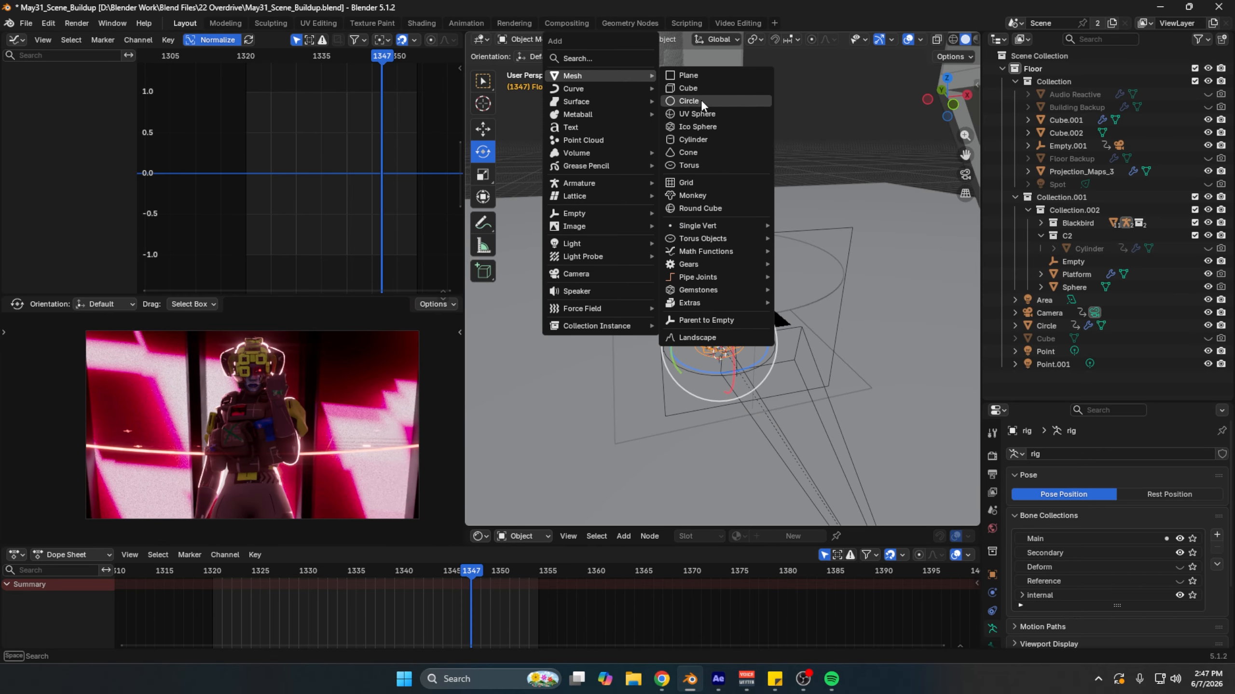
left_click(690, 101)
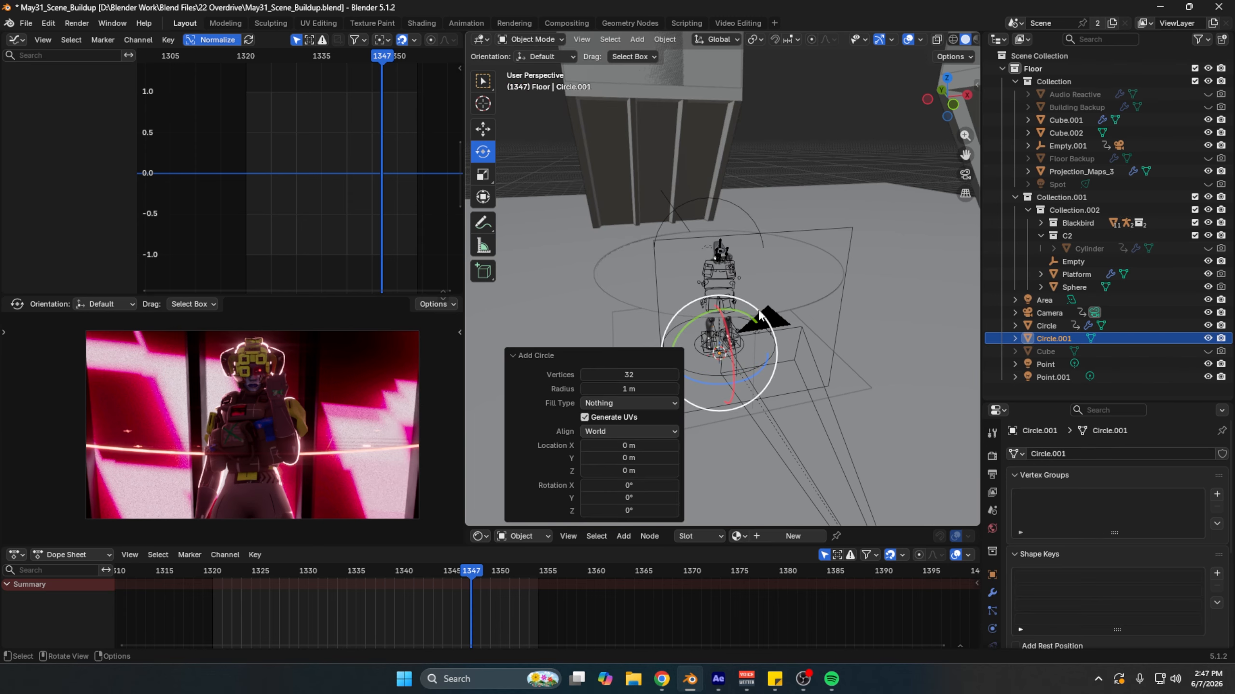
key("g")
key("z")
left_click(763, 243)
Step: Try extruding the new circle vertically into a thin band and outward along its normals, and undo the extrusions
key("Tab")
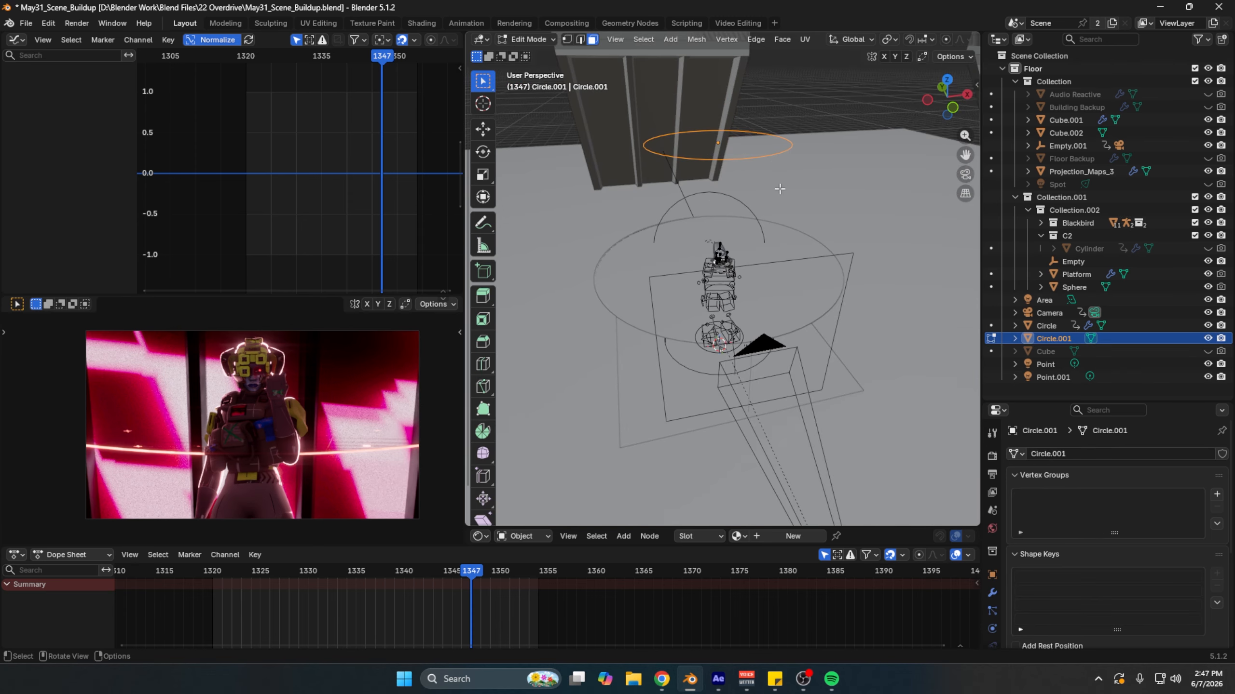
middle_click_drag(762, 243, 811, 229)
key("e")
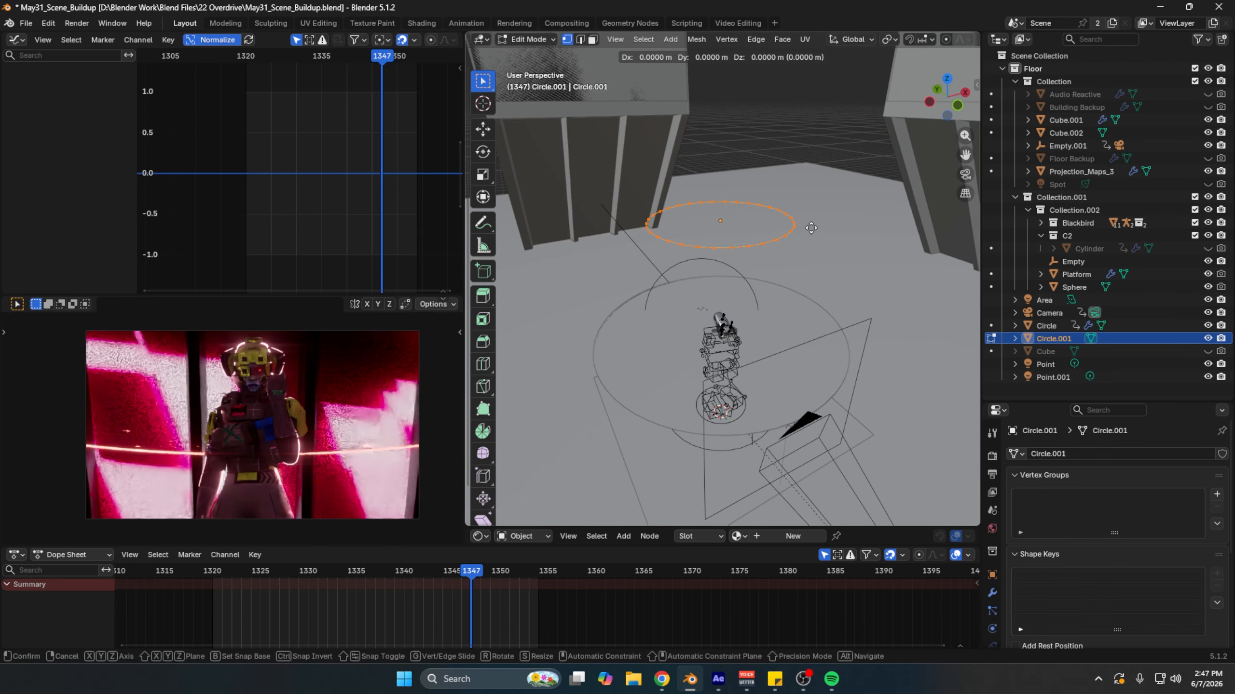
key("z")
left_click(812, 225)
key("a")
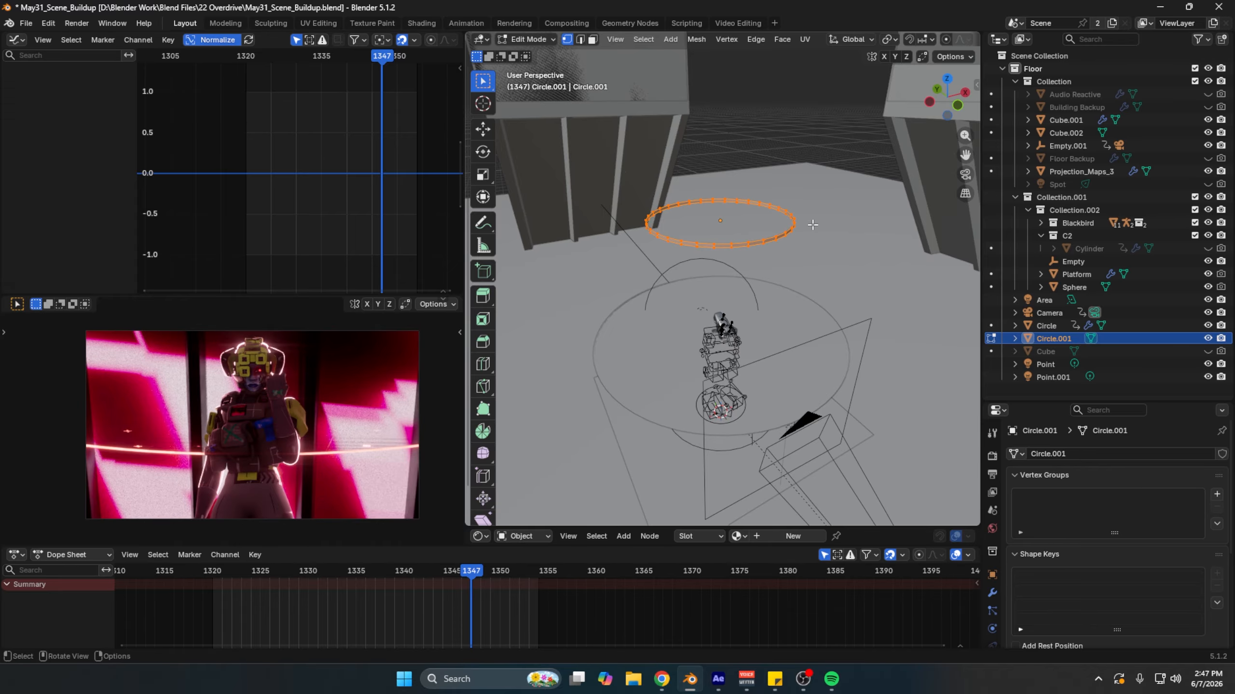
key("alt+e")
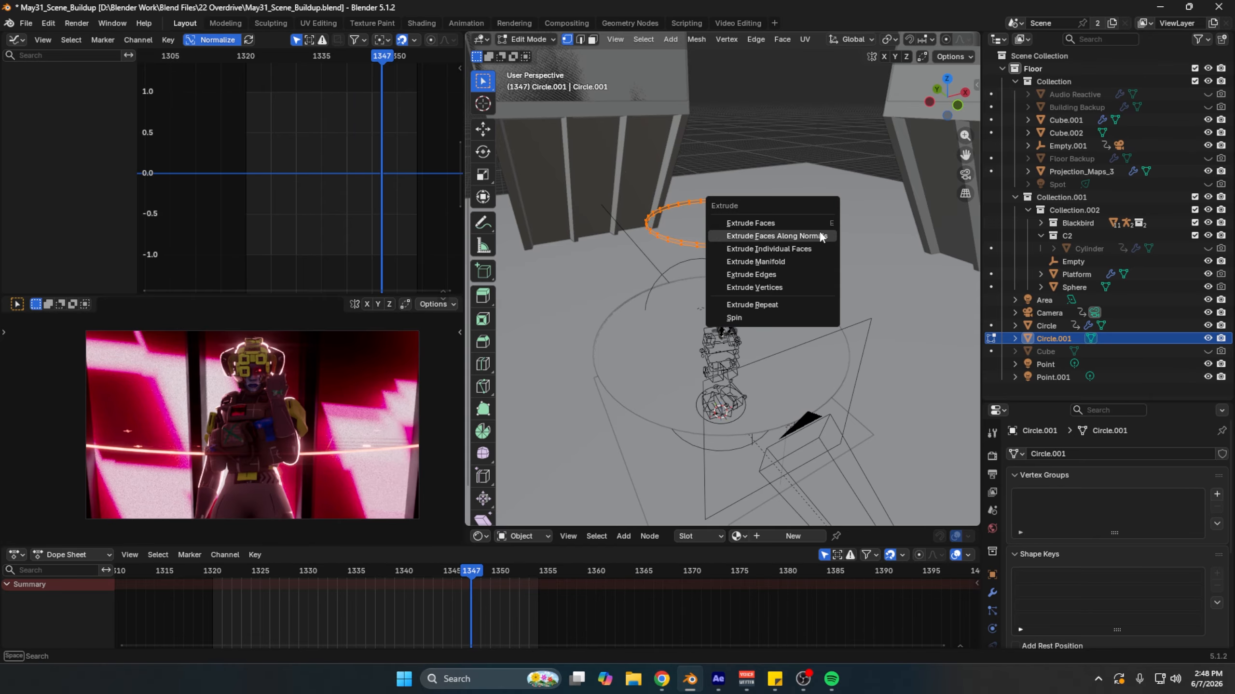
left_click(814, 233)
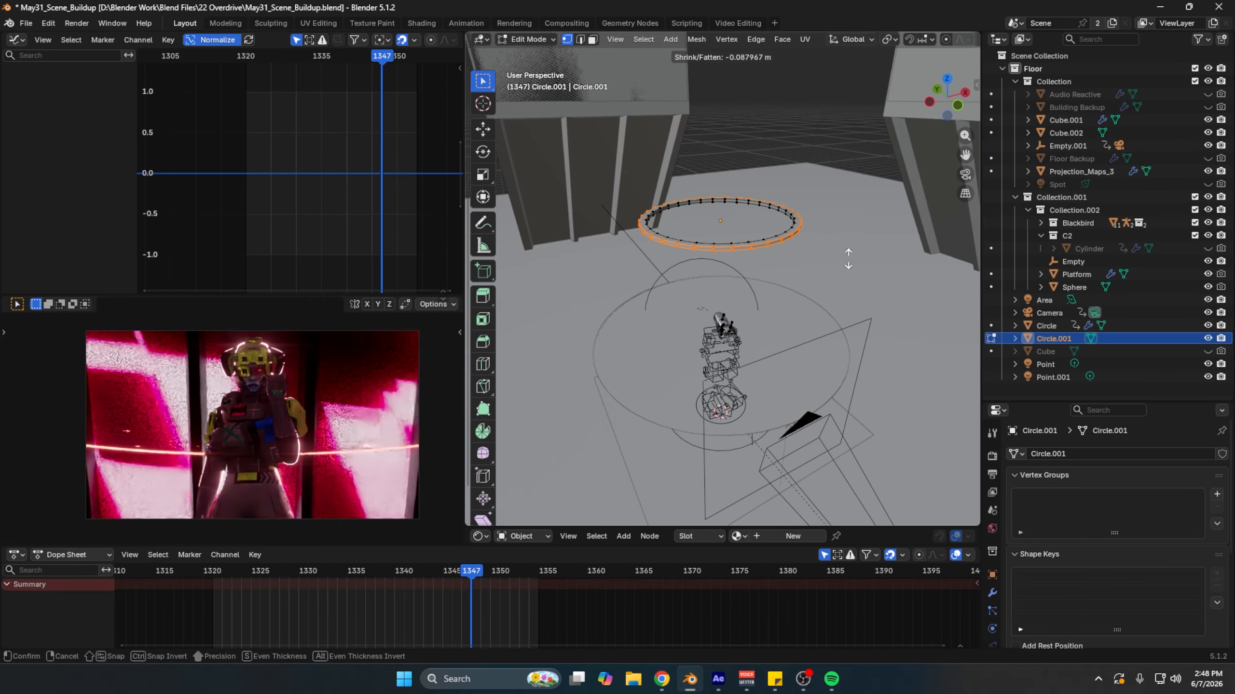
key("Escape")
key("ctrl+z")
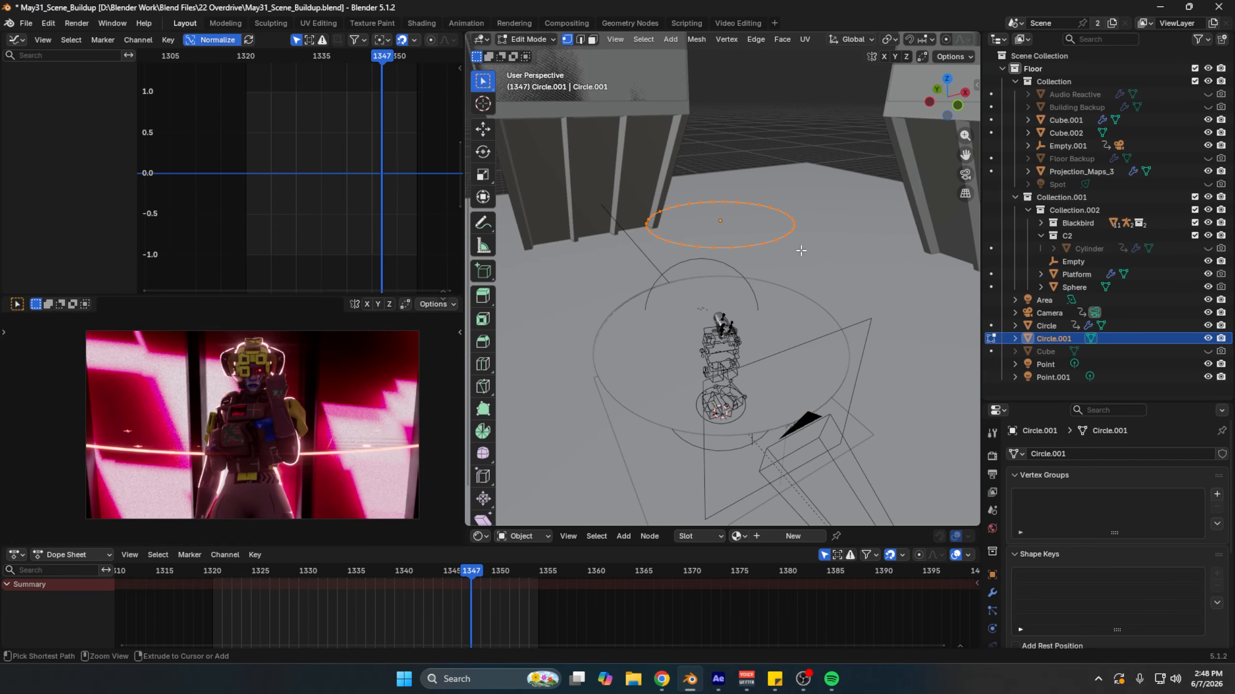
key("ctrl+z")
key("ctrl+z")
Step: Select the existing large Circle around the character, inspect it in the rendered view, and show its Ring and Texture materials
left_click(822, 381)
middle_click_drag(821, 380, 802, 264)
middle_click_drag(764, 340, 783, 408)
mouse_move(283, 451)
middle_mouse_down()
mouse_move(347, 482)
mouse_move(272, 459)
middle_mouse_up()
scroll(995, 593, "down", 3)
scroll(994, 594, "down", 1)
left_click(993, 616)
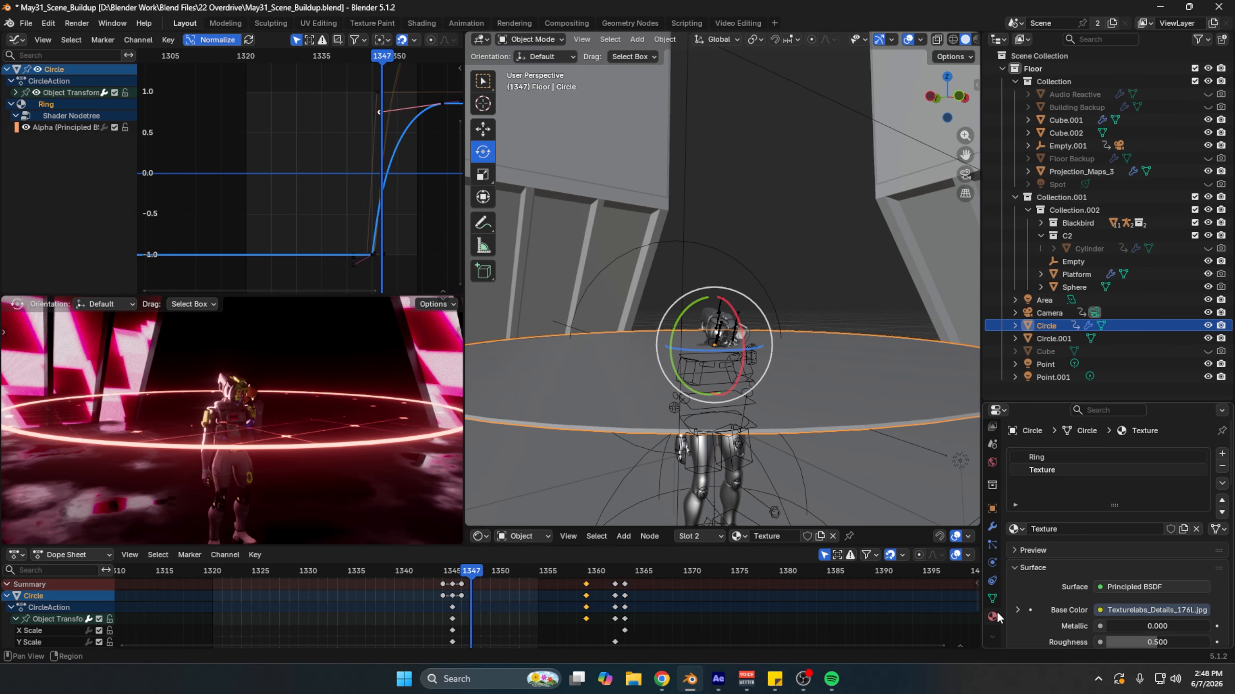
middle_click_drag(878, 297, 874, 321)
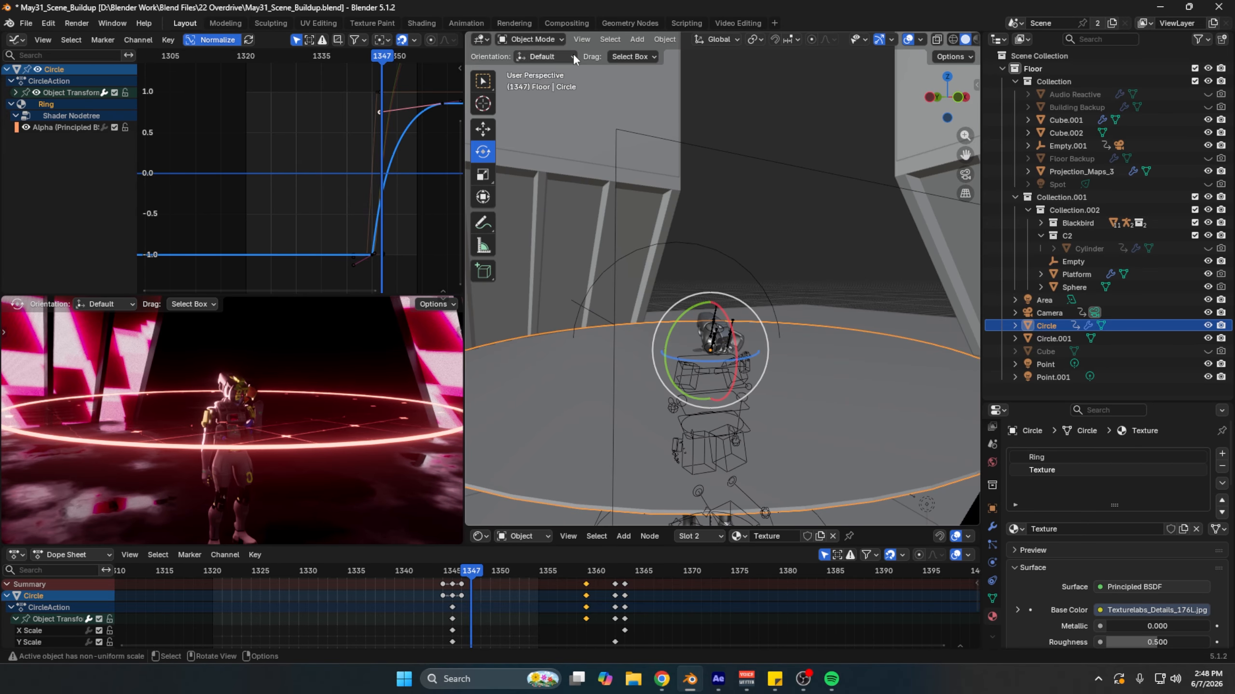
Step: Examine the large Circle's filled face in Edit Mode, return to Object Mode, and scrub back to frame 1345
key("Tab")
middle_click_drag(879, 372, 866, 342)
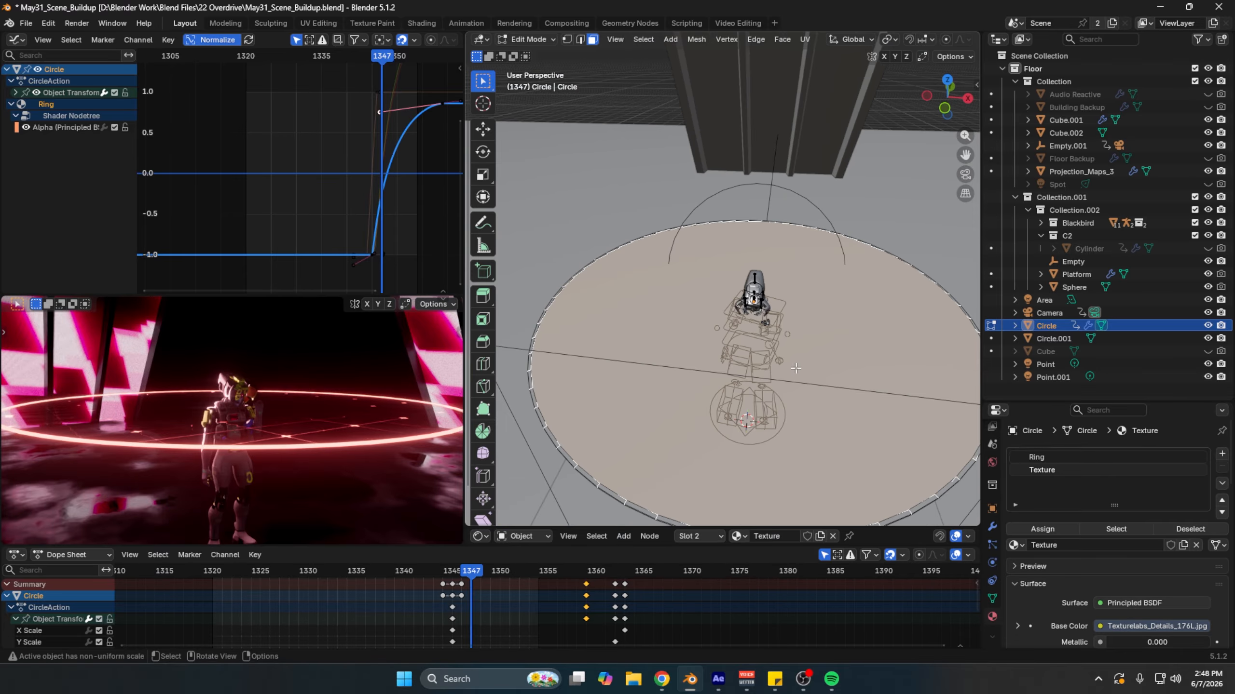
middle_click_drag(830, 377, 798, 397)
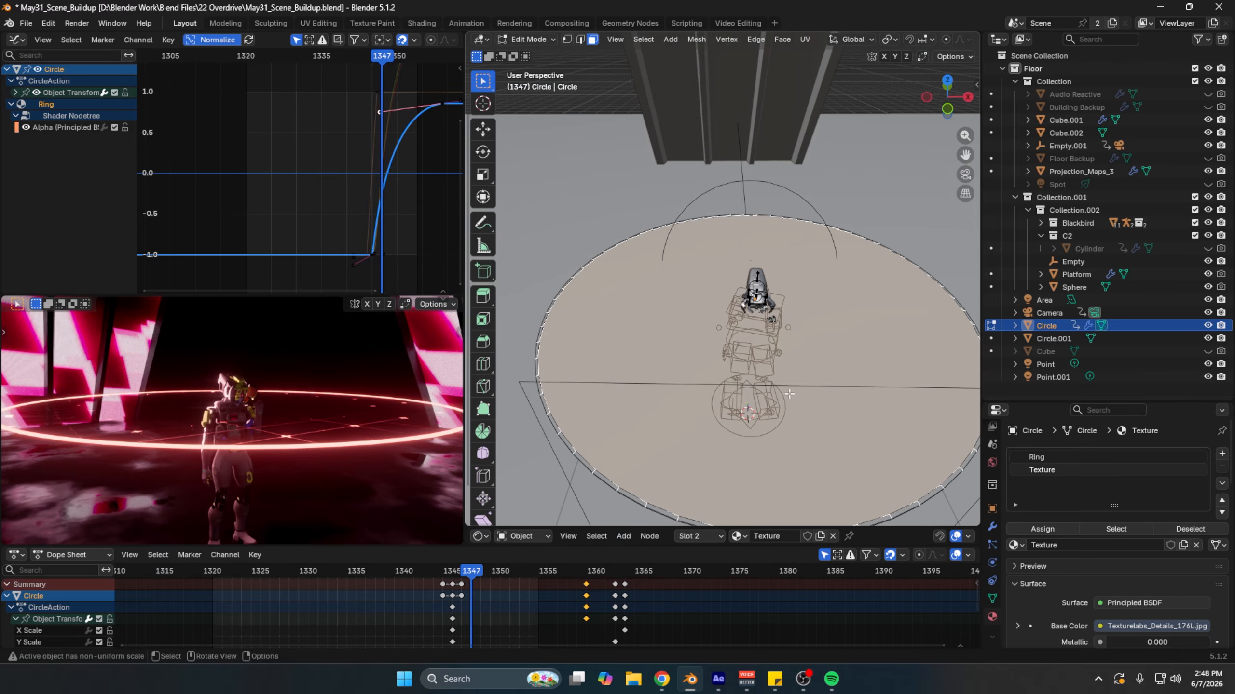
key("Tab")
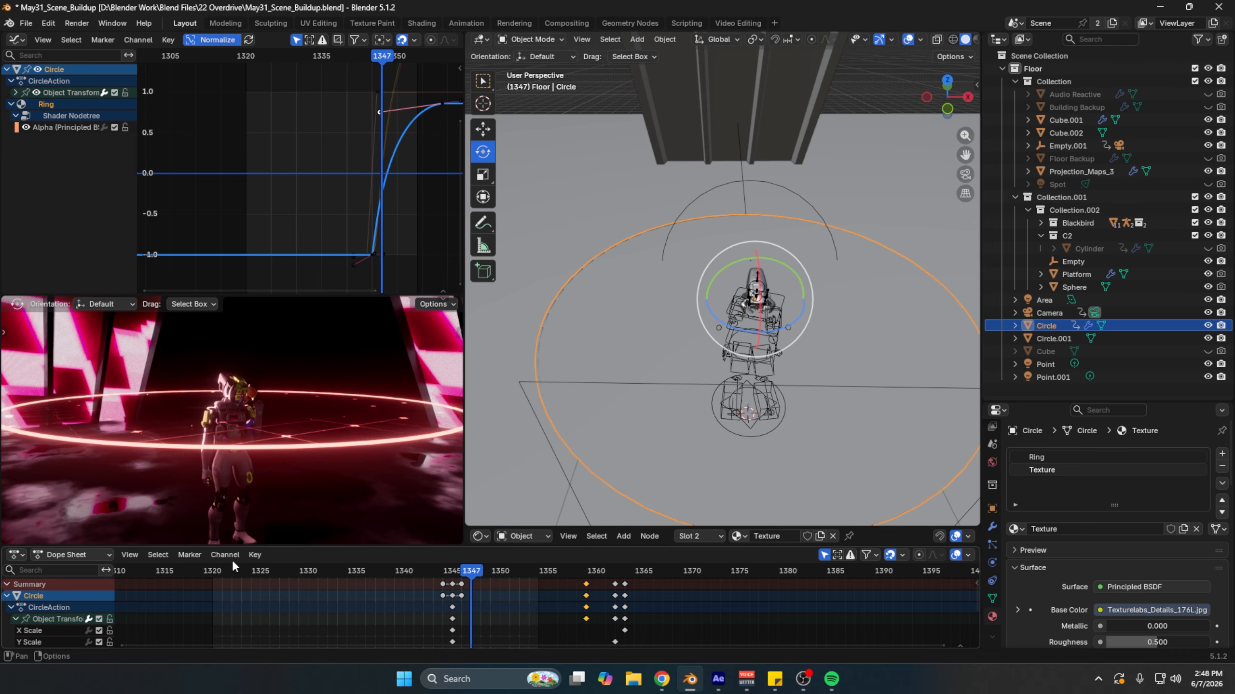
left_click_drag(468, 573, 452, 573)
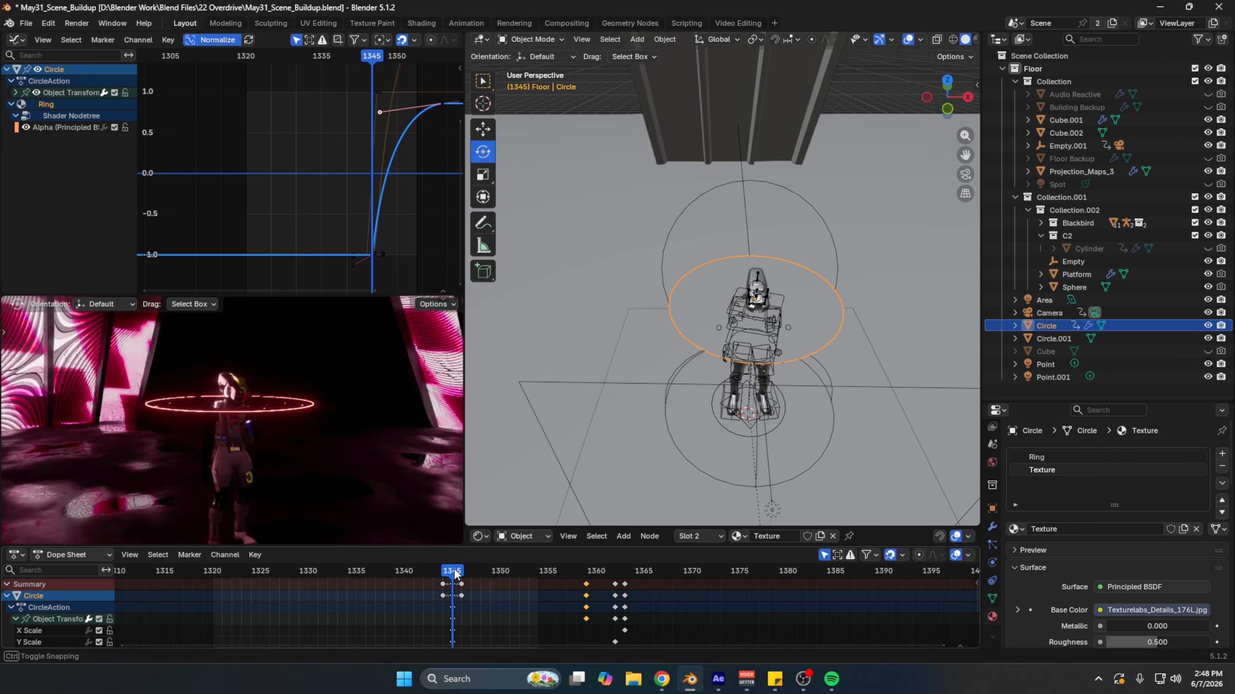
Step: Try scaling the large Circle outward around the character, from two view angles, cancelling each attempt
key("s")
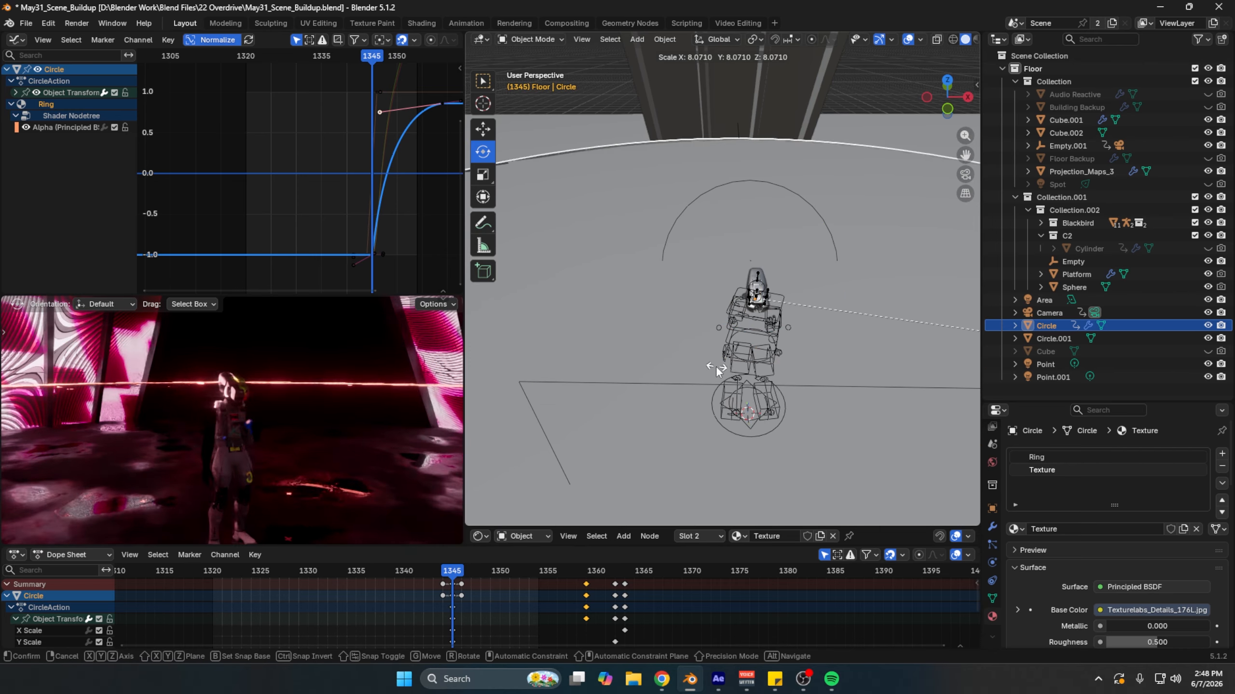
right_click(726, 372)
middle_click_drag(896, 275, 813, 339)
key("s")
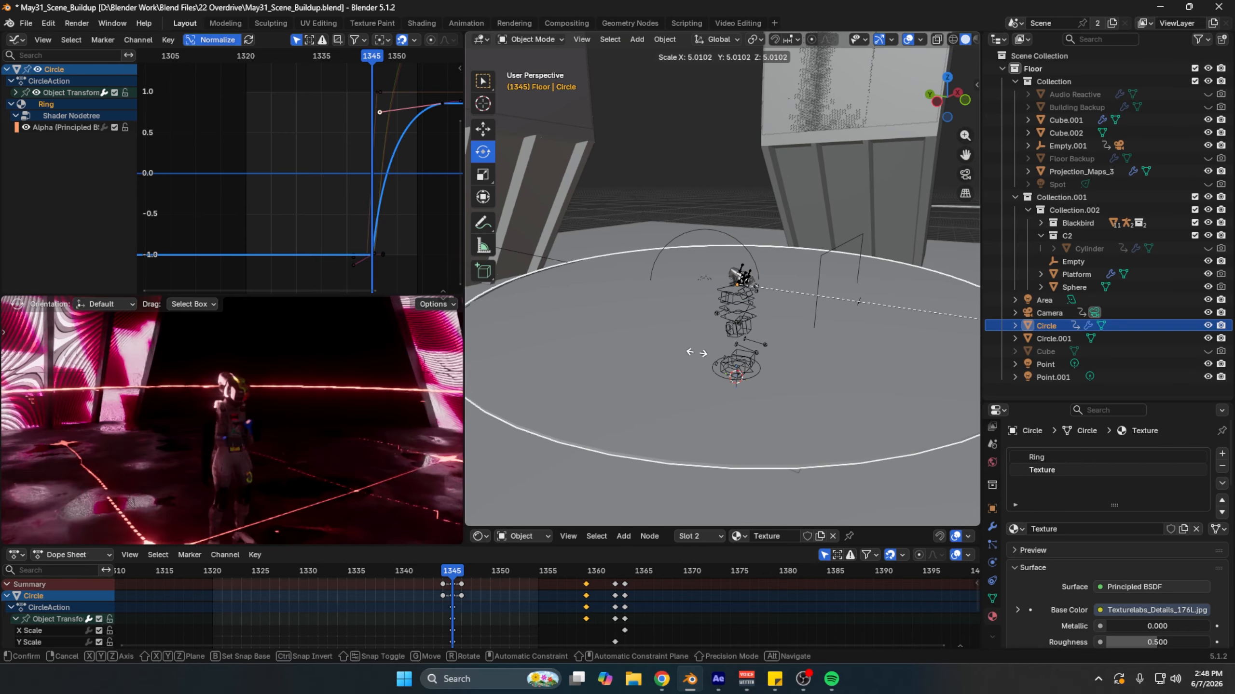
right_click(817, 348)
Step: Replace the graph editor with the Shader Editor for the Circle's Texture material, and shrink the dope sheet to enlarge the views
scroll(704, 358, "up", 2)
middle_click_drag(311, 389, 286, 436)
key("shift+F3")
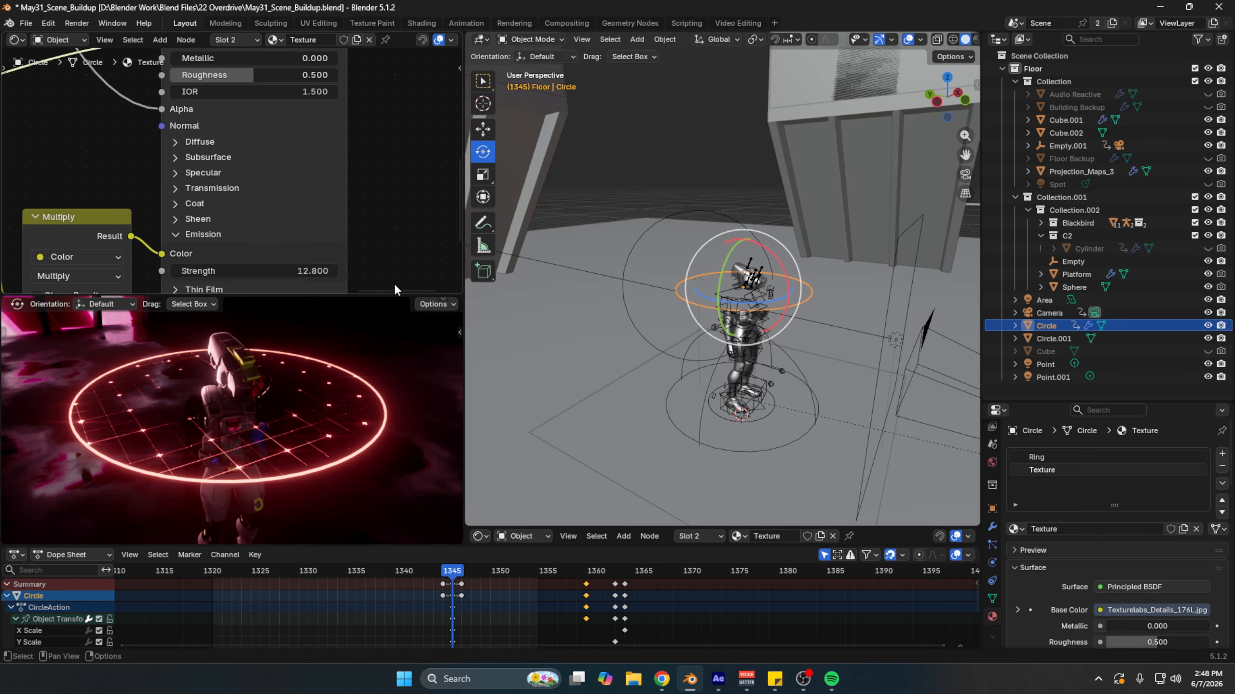
left_click_drag(533, 547, 481, 634)
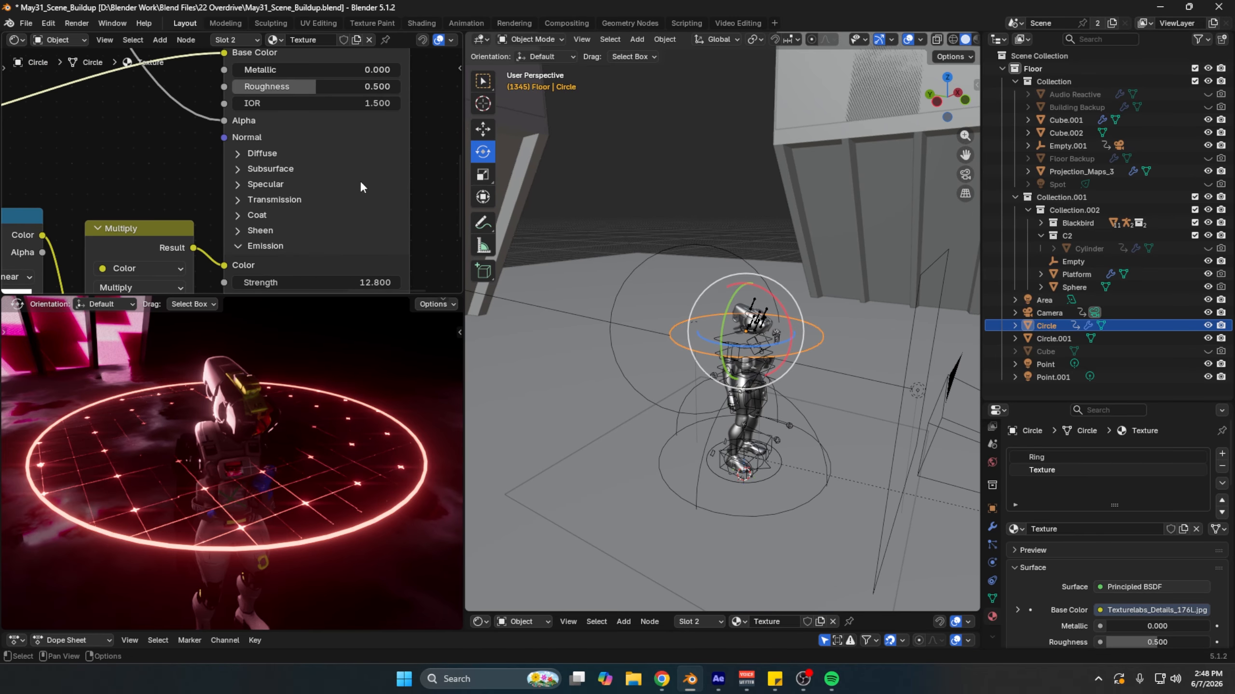
scroll(360, 180, "down", 4)
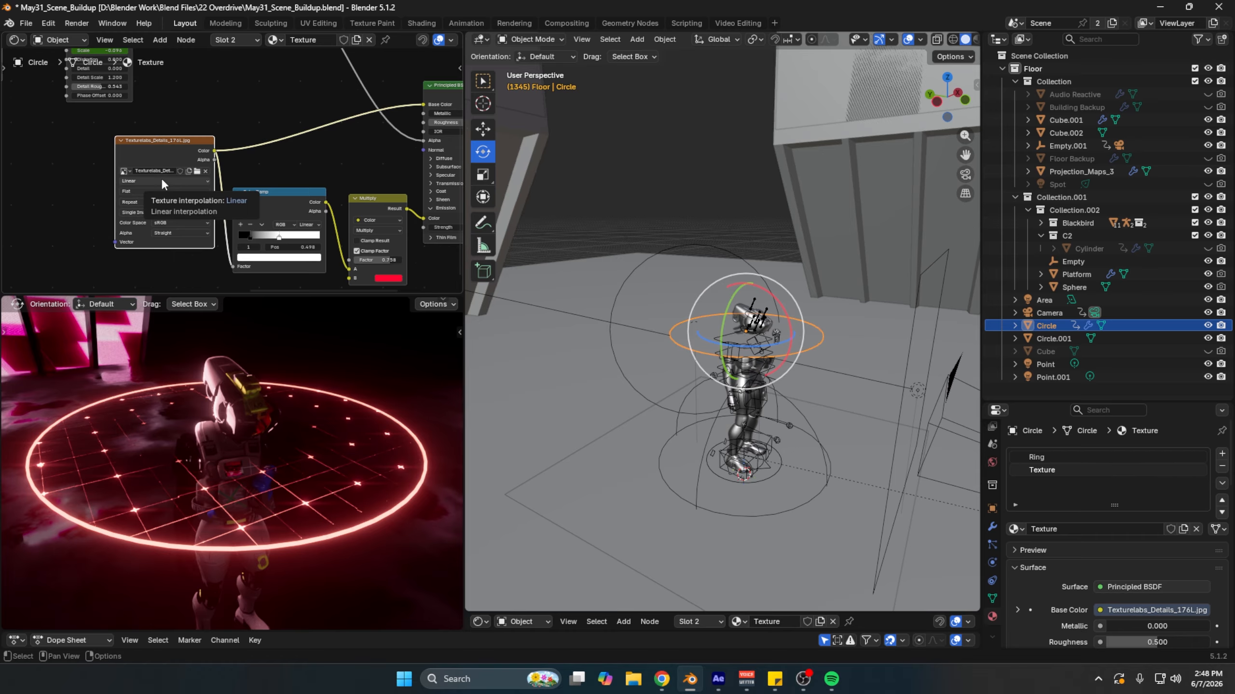
Step: Examine the Texture material's alpha branch: Texture Coordinate, Mapping, Wave Texture in Rings mode, and the Add node feeding the Principled BSDF
middle_click_drag(347, 159, 295, 143)
scroll(295, 143, "down", 8)
middle_click_drag(29, 161, 305, 198)
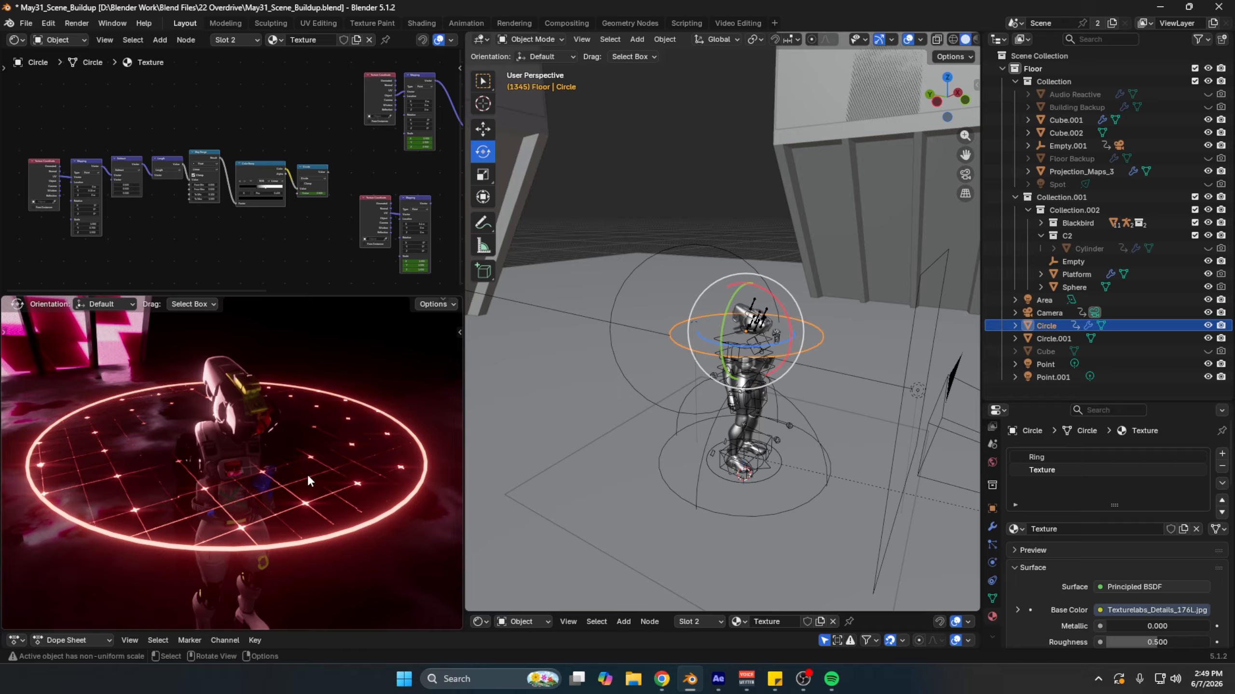
scroll(338, 175, "up", 5)
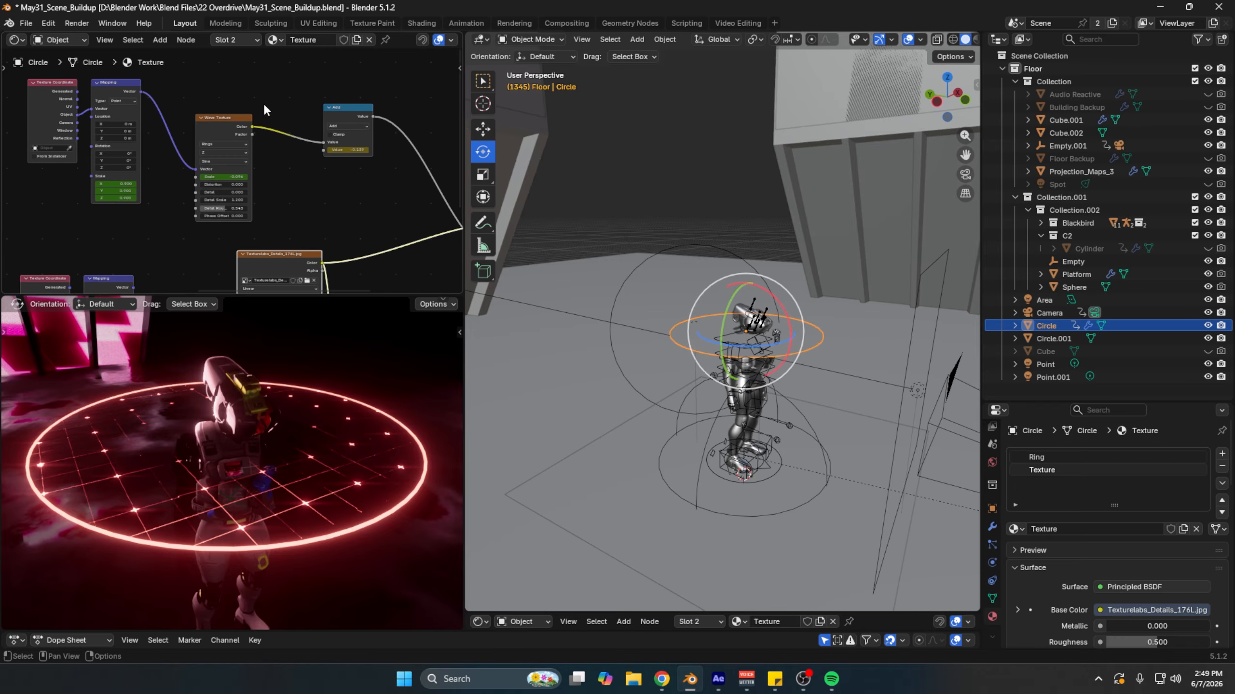
middle_click_drag(282, 105, 238, 180)
scroll(316, 107, "up", 4)
left_click(226, 163)
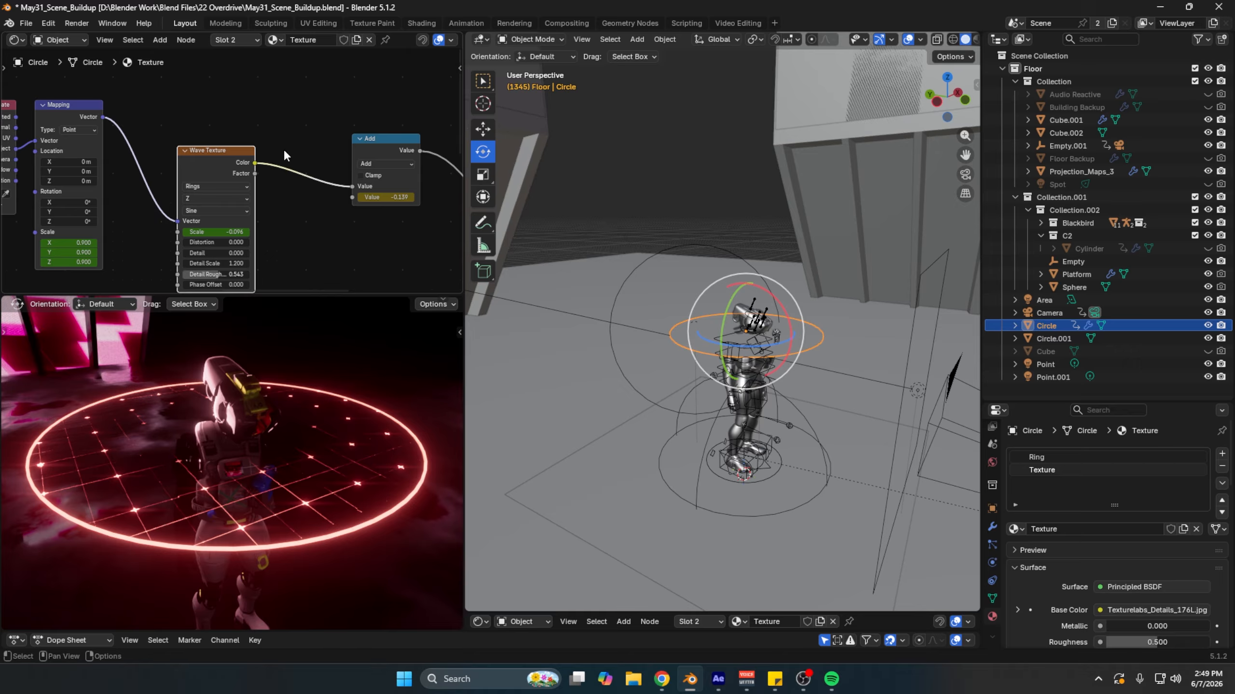
middle_click_drag(184, 160, 301, 156)
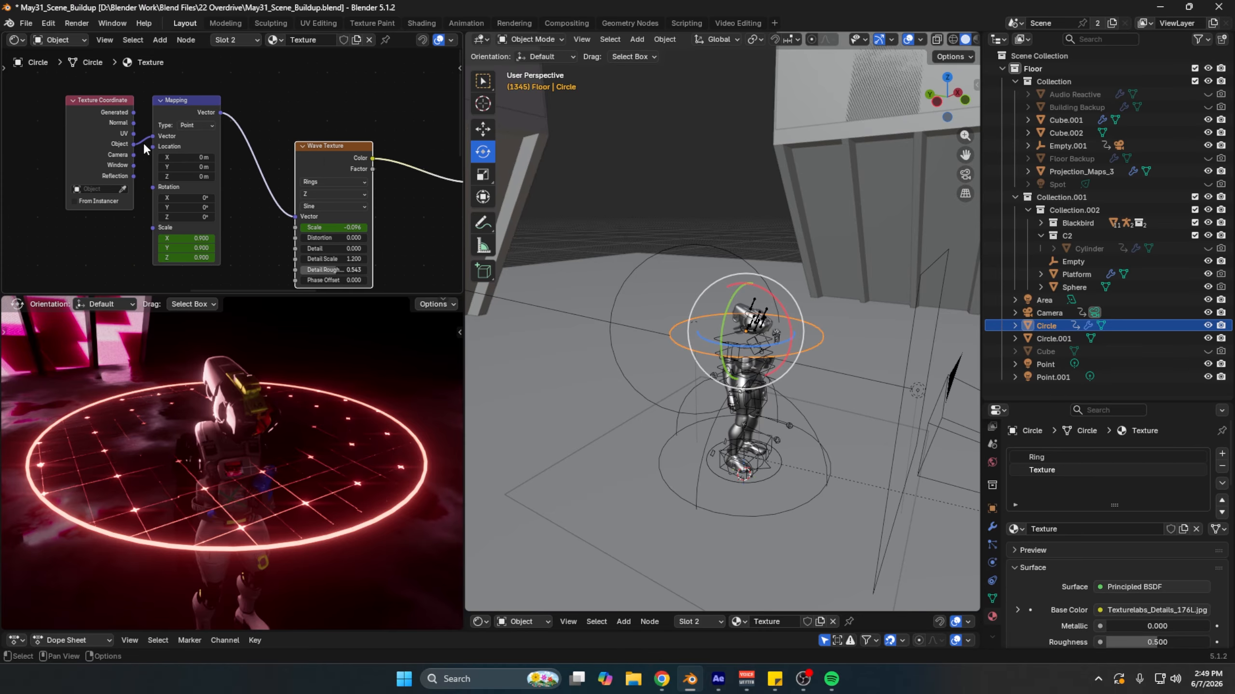
middle_click_drag(295, 158, 179, 138)
middle_click_drag(296, 187, 199, 205)
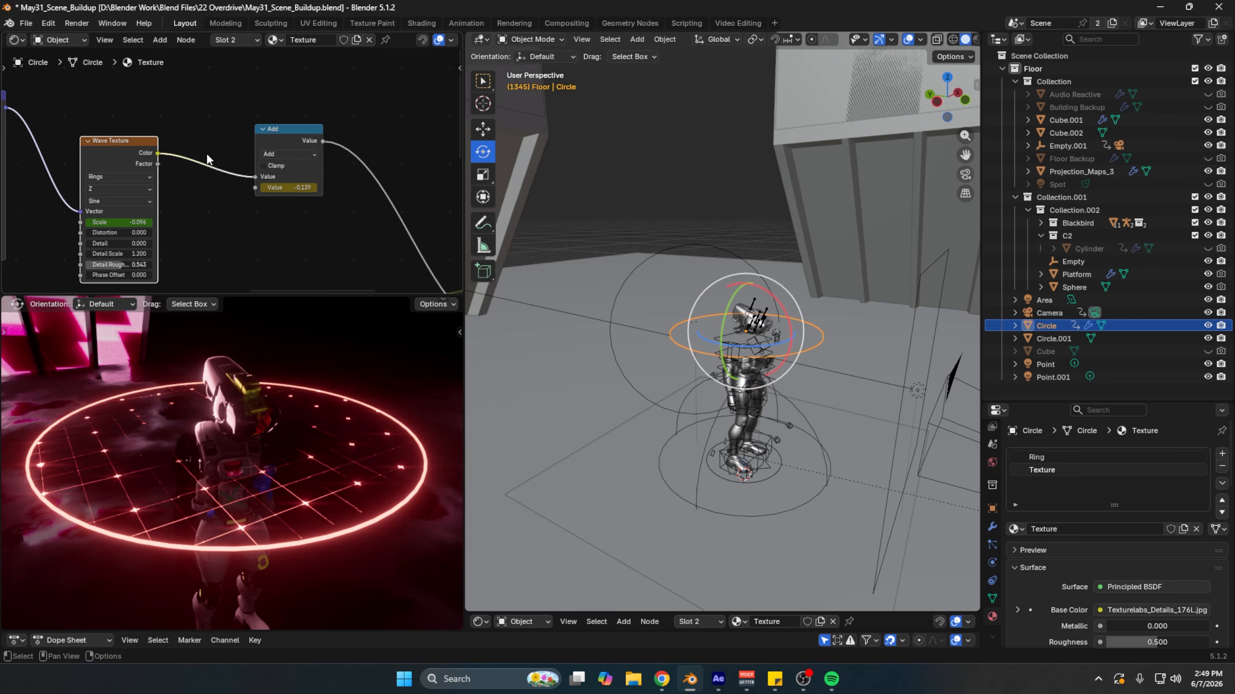
middle_click_drag(208, 157, 131, 140)
middle_click_drag(291, 197, 306, 147)
mouse_move(216, 121)
left_mouse_down()
mouse_move(289, 121)
mouse_move(185, 120)
mouse_move(201, 120)
left_mouse_up()
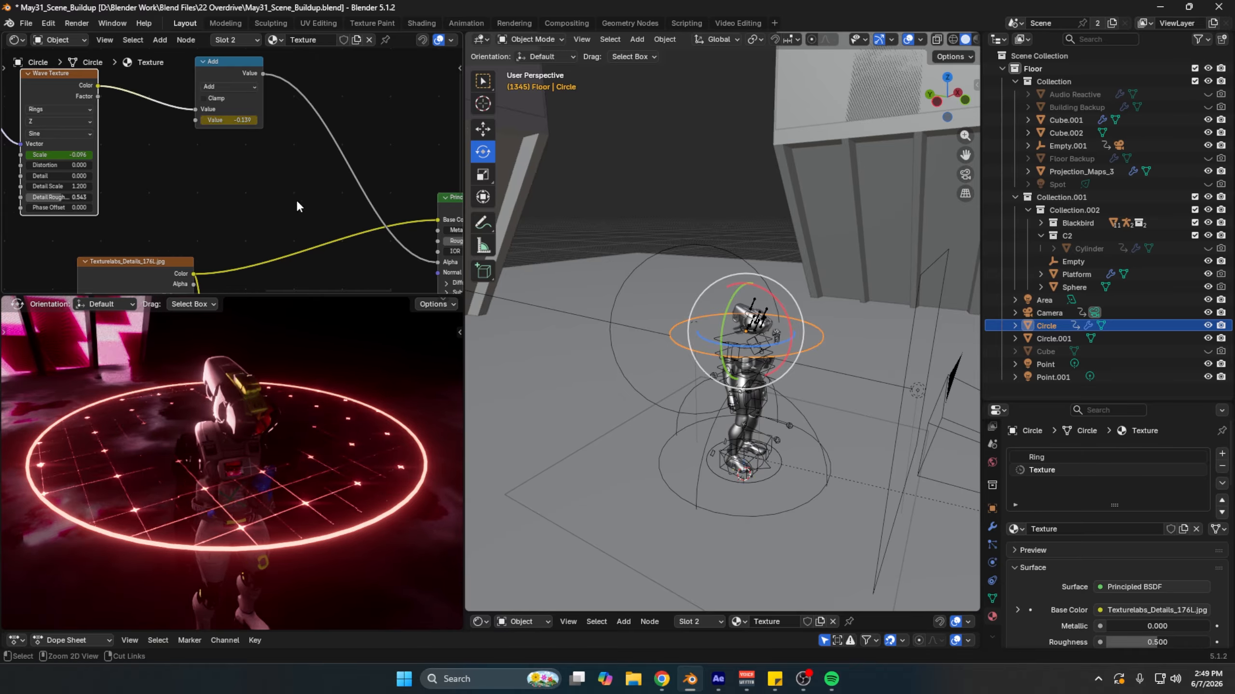
Step: Examine the Texturelabs image node, Color Ramp and red Multiply node feeding the emission, and inspect the grid in the rendered view
middle_click_drag(352, 227, 351, 68)
left_click(120, 127)
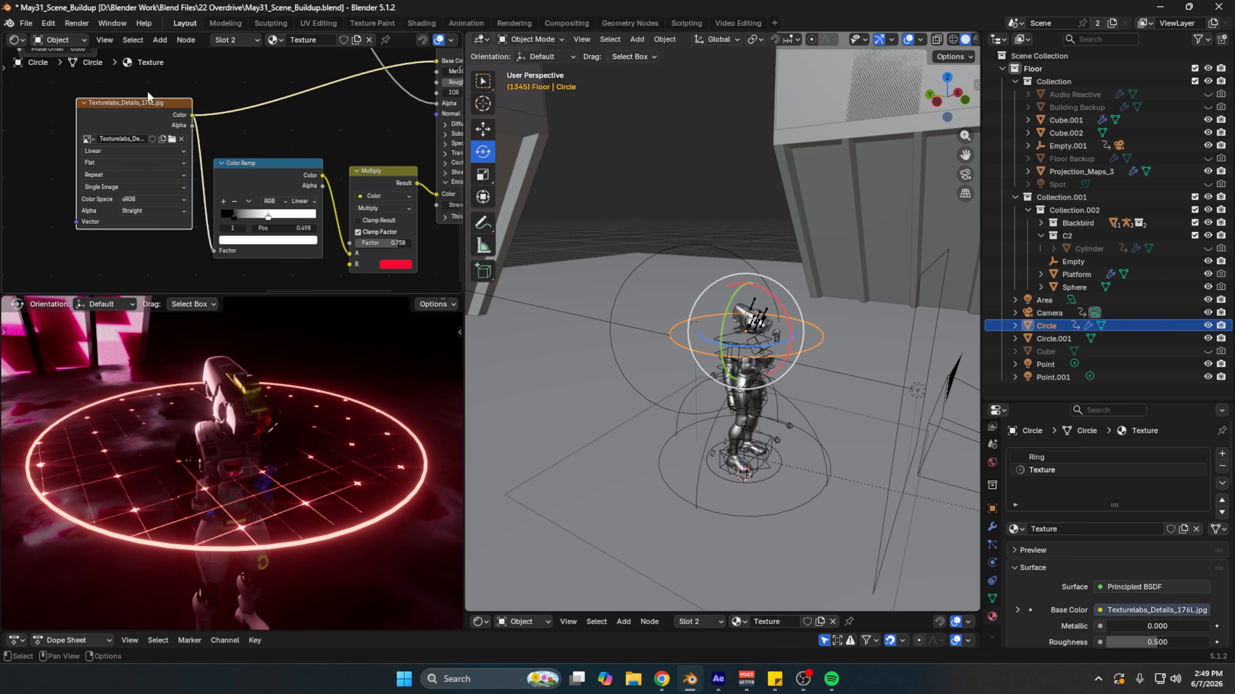
middle_click_drag(171, 120, 338, 108)
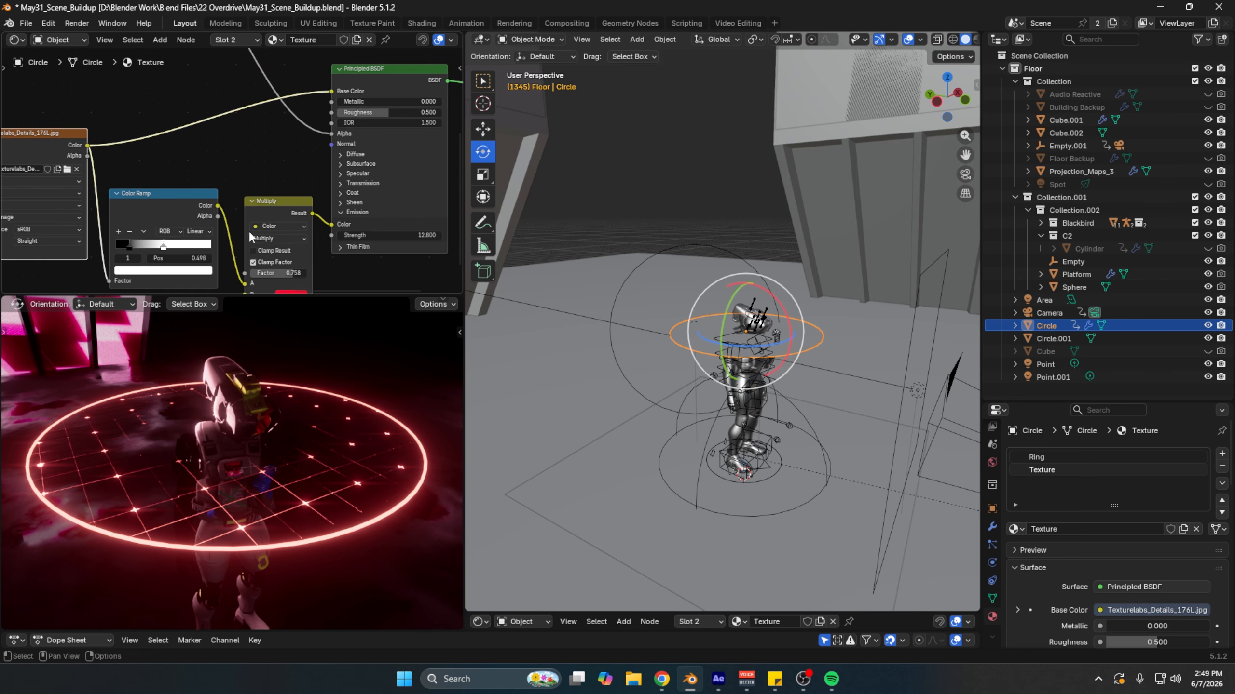
middle_click_drag(249, 231, 194, 152)
left_click(150, 171)
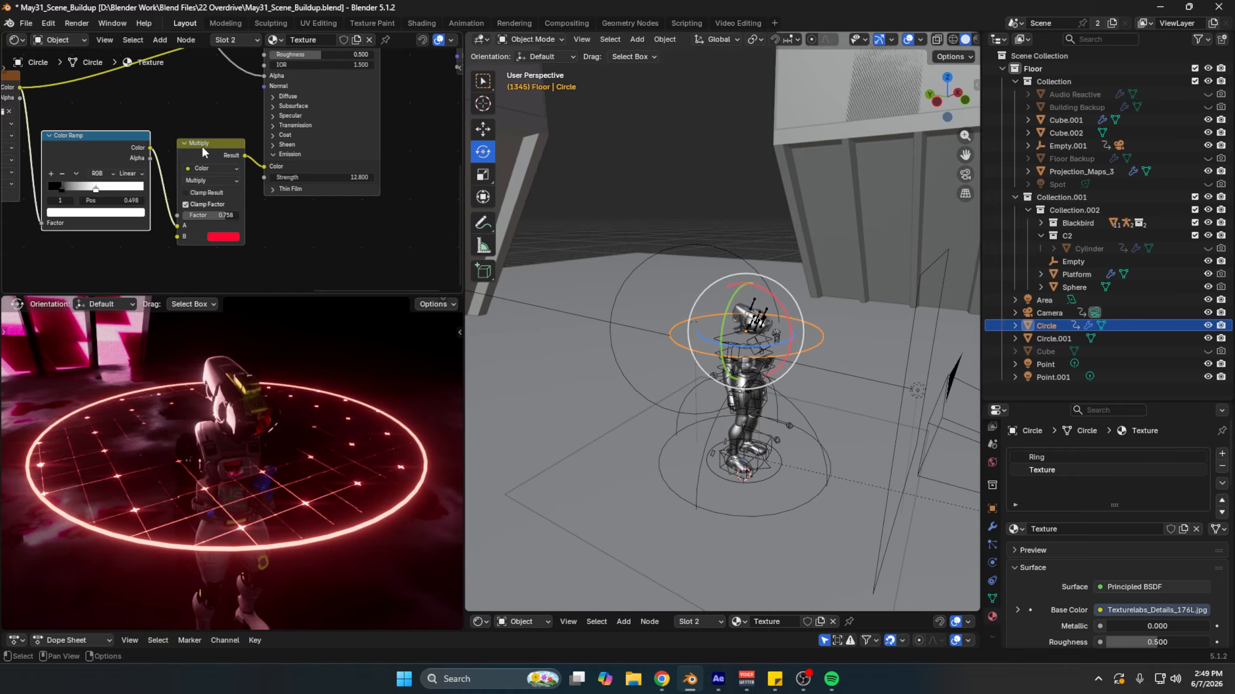
left_click(212, 154)
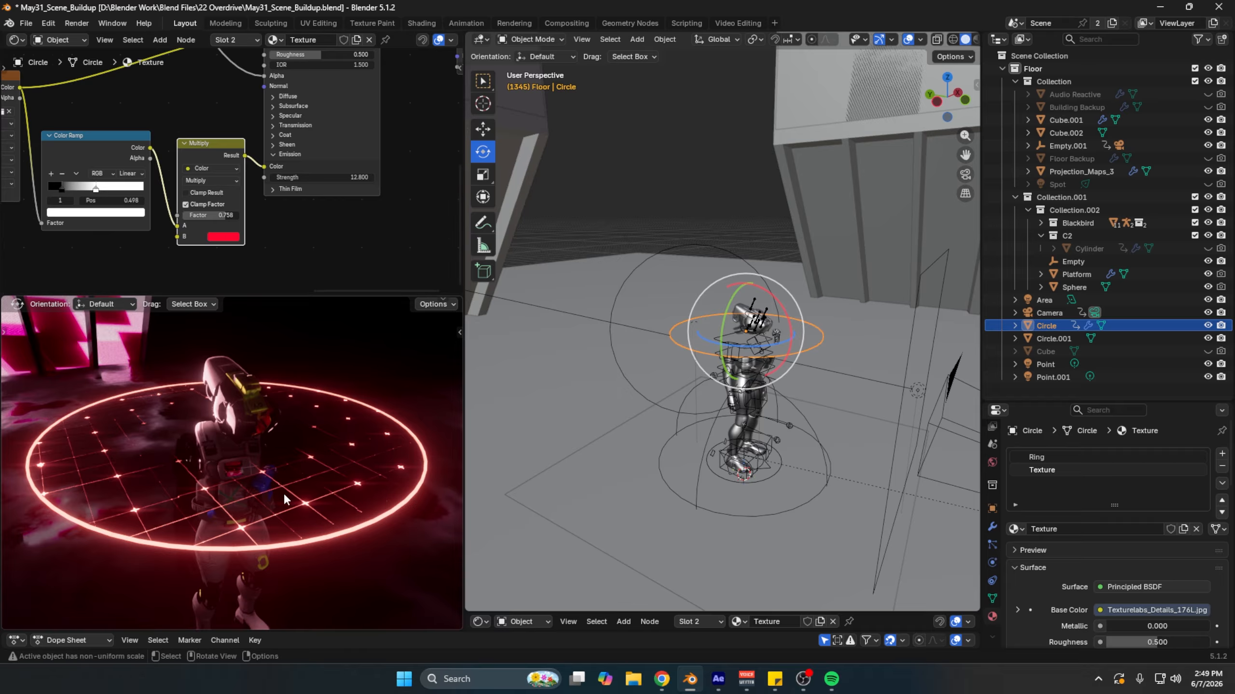
scroll(276, 504, "up", 2)
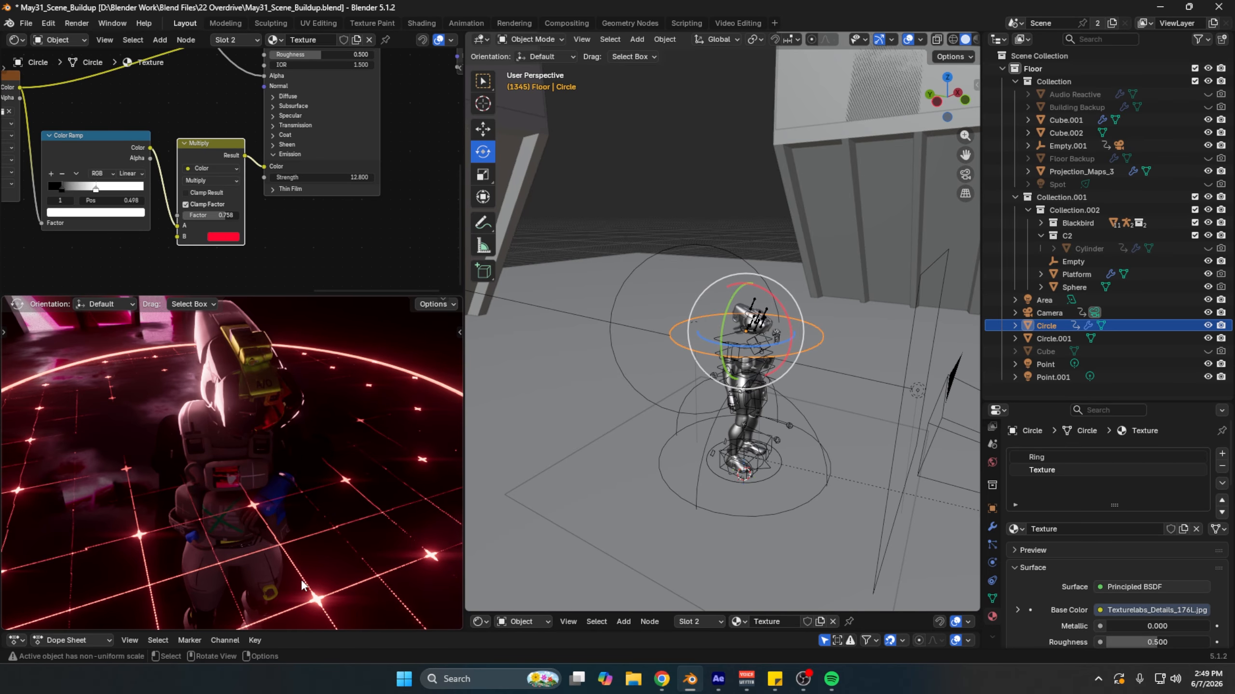
left_click_drag(368, 632, 368, 632)
Step: Lower the Add node's value to about -0.331 and inspect the grid's alpha fade around the character in the rendered view
middle_click_drag(245, 167, 190, 126)
left_click(139, 64)
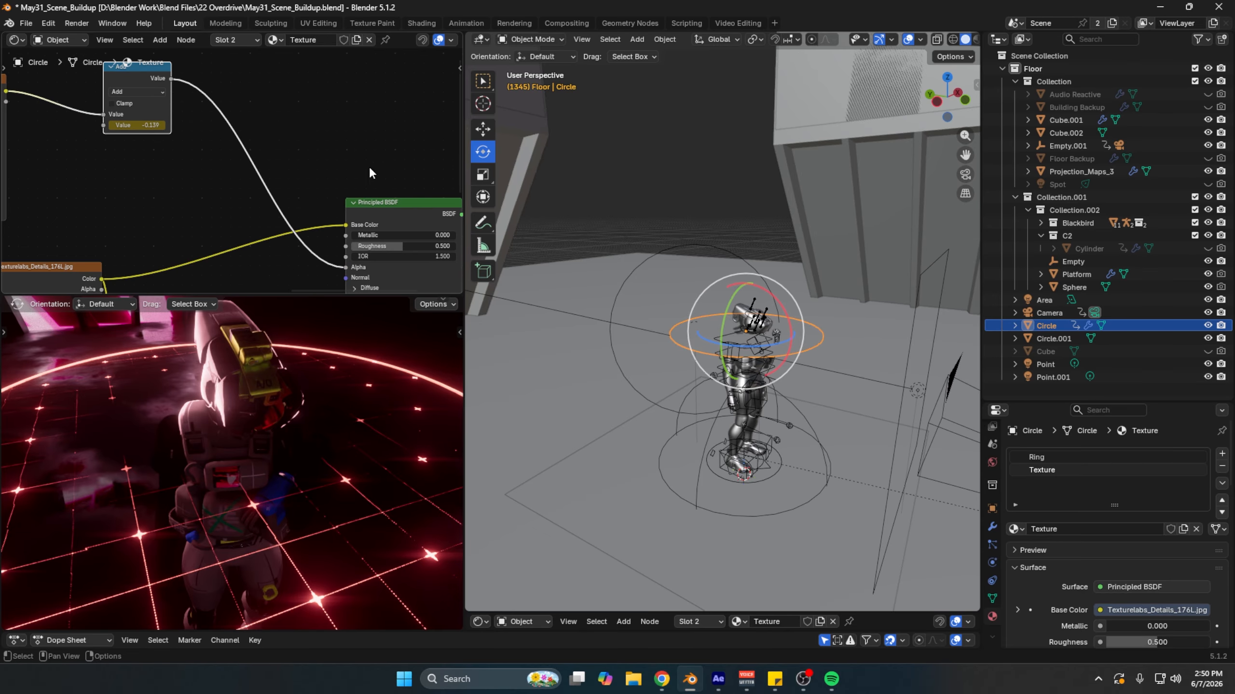
middle_click_drag(311, 170, 394, 156)
middle_click_drag(273, 453, 232, 456)
middle_click_drag(244, 181, 310, 335)
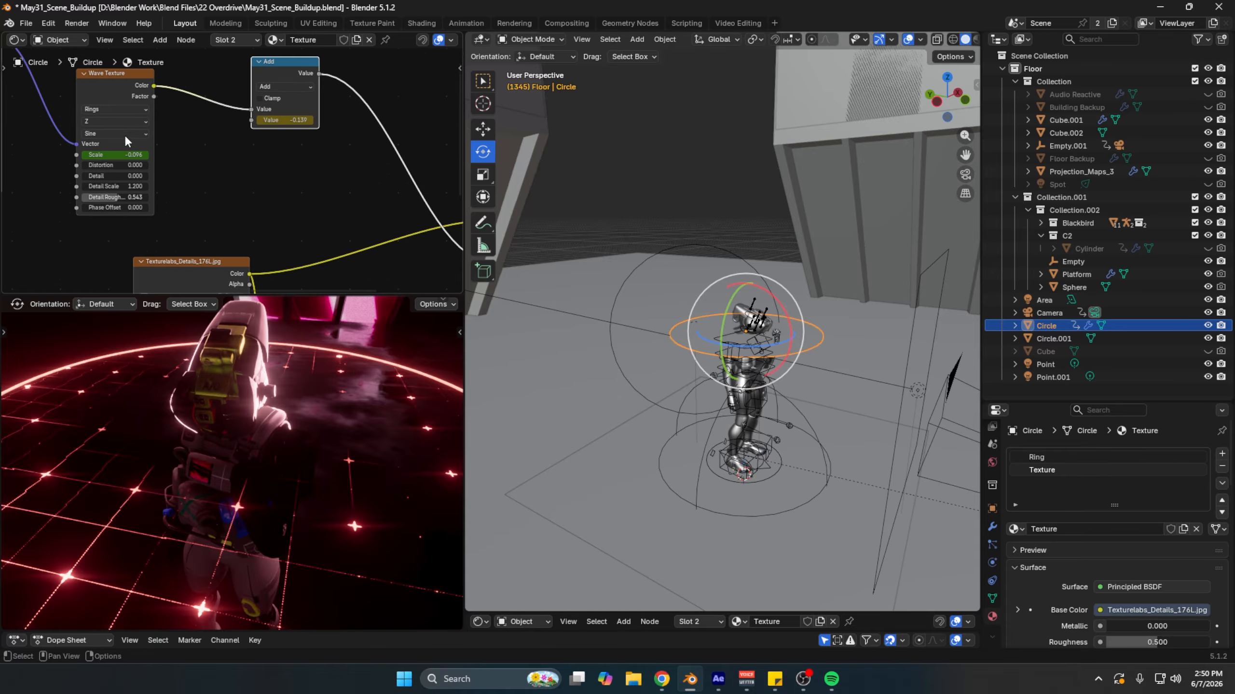
left_click_drag(286, 120, 243, 120)
middle_click_drag(305, 318, 341, 370)
left_click_drag(285, 119, 348, 120)
key("Escape")
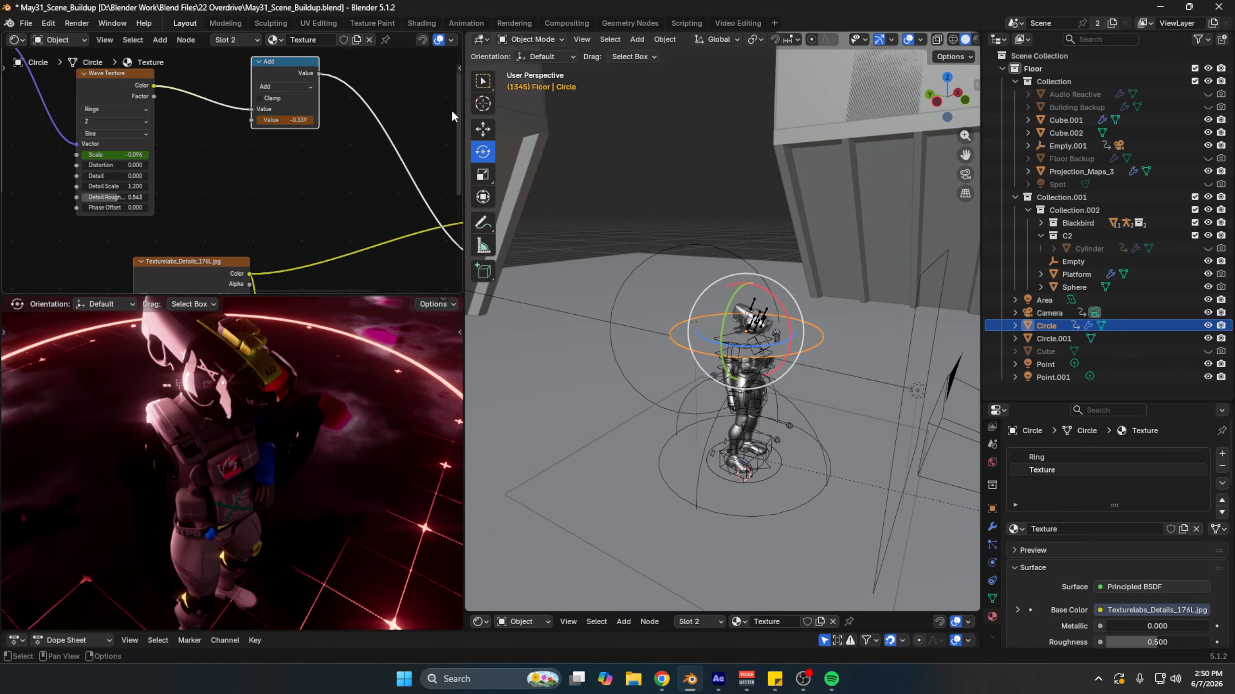
Step: In May31_Scene.blend, select the Audio Reactive object and set the scene's frame start to 1
left_click(36, 24)
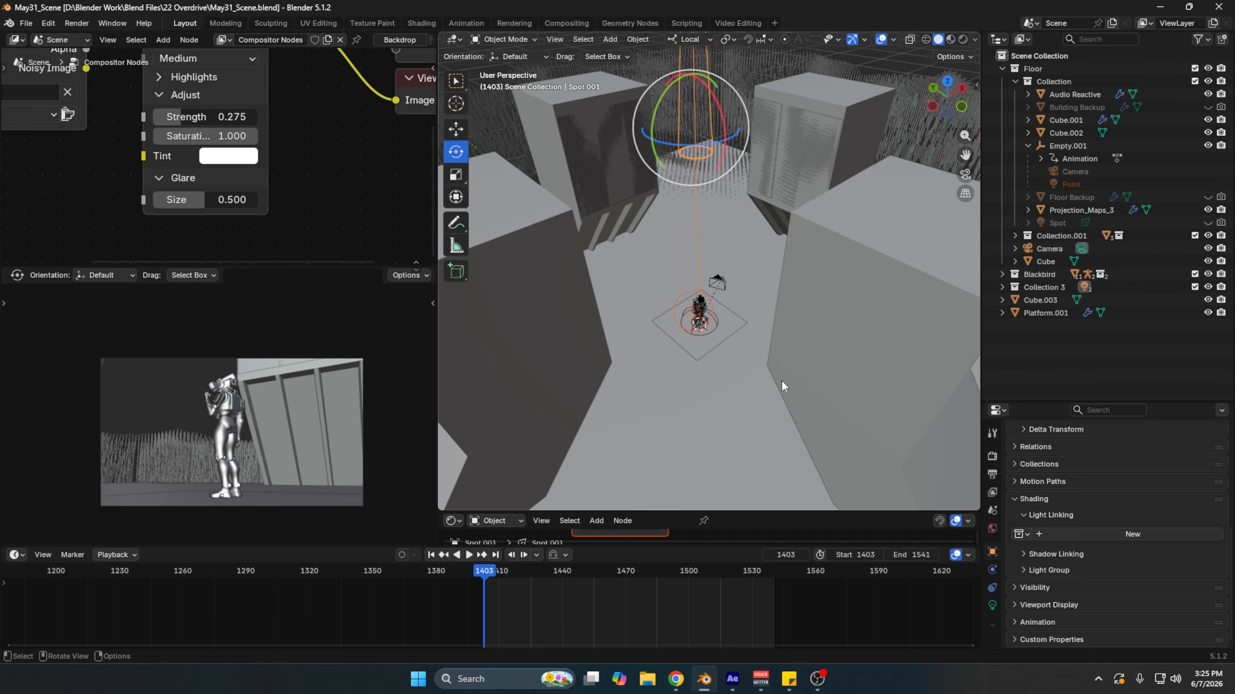
left_click(763, 70)
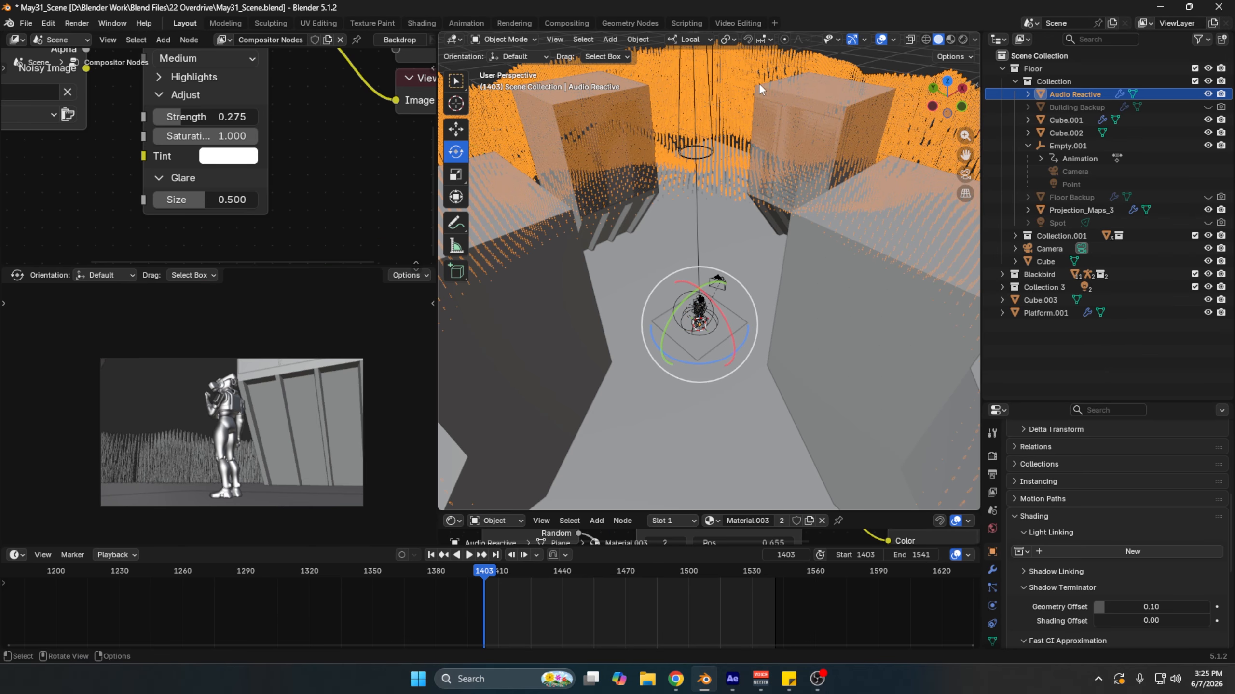
left_click(992, 456)
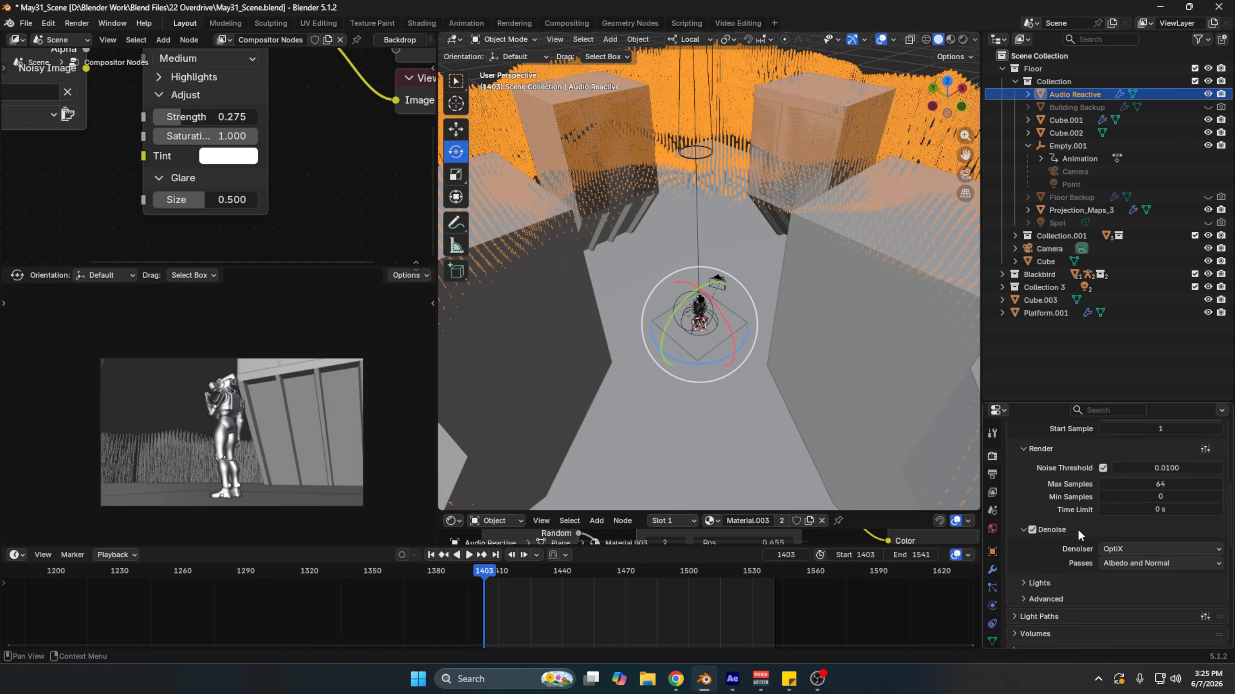
scroll(1072, 560, "up", 5)
left_click(992, 474)
scroll(1118, 535, "down", 5)
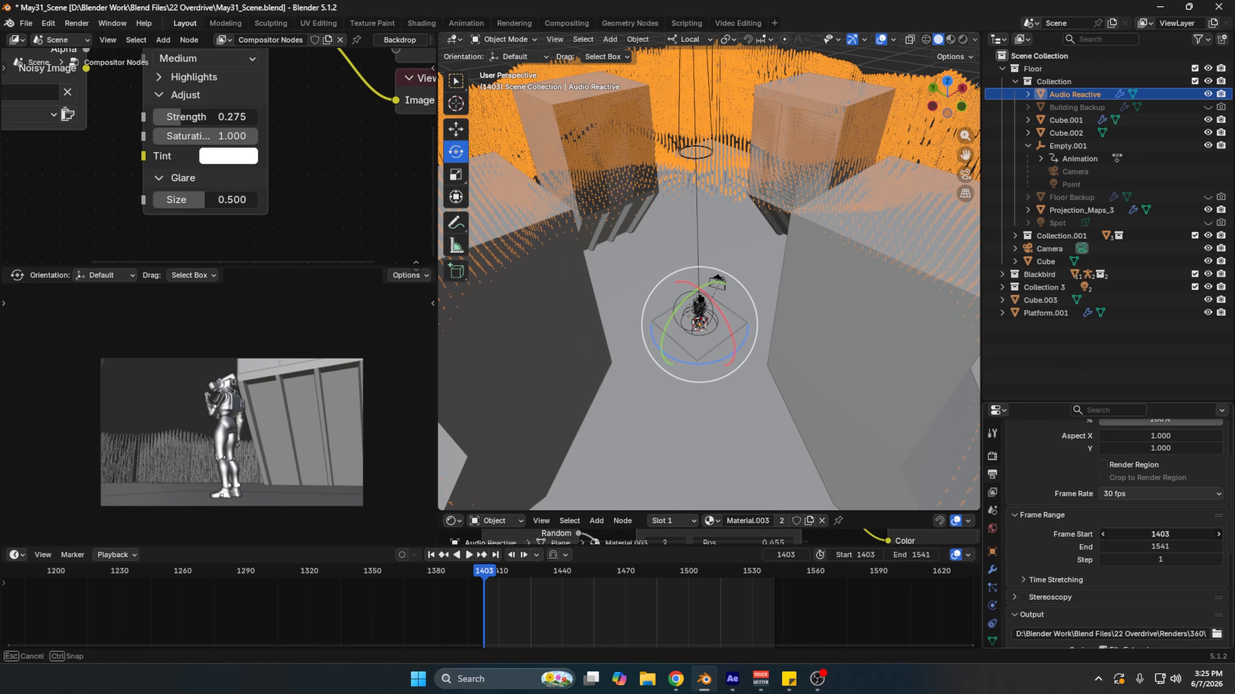
left_click_drag(1160, 534, 759, 471)
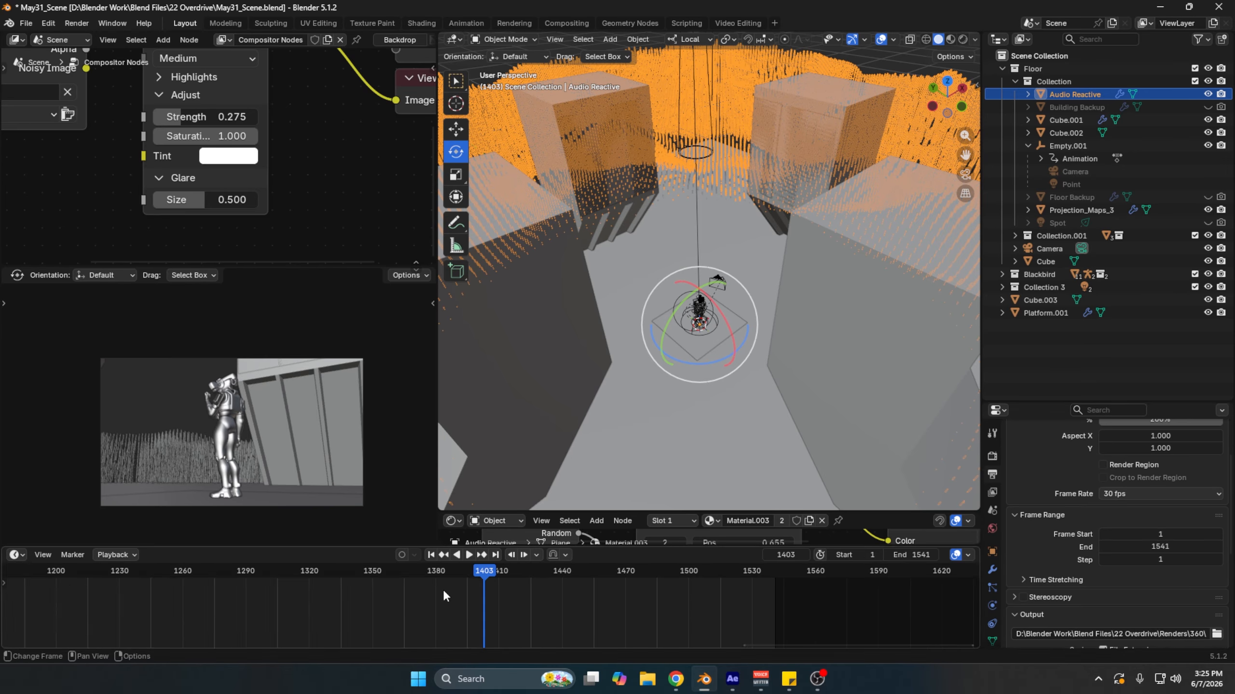
scroll(428, 625, "down", 8)
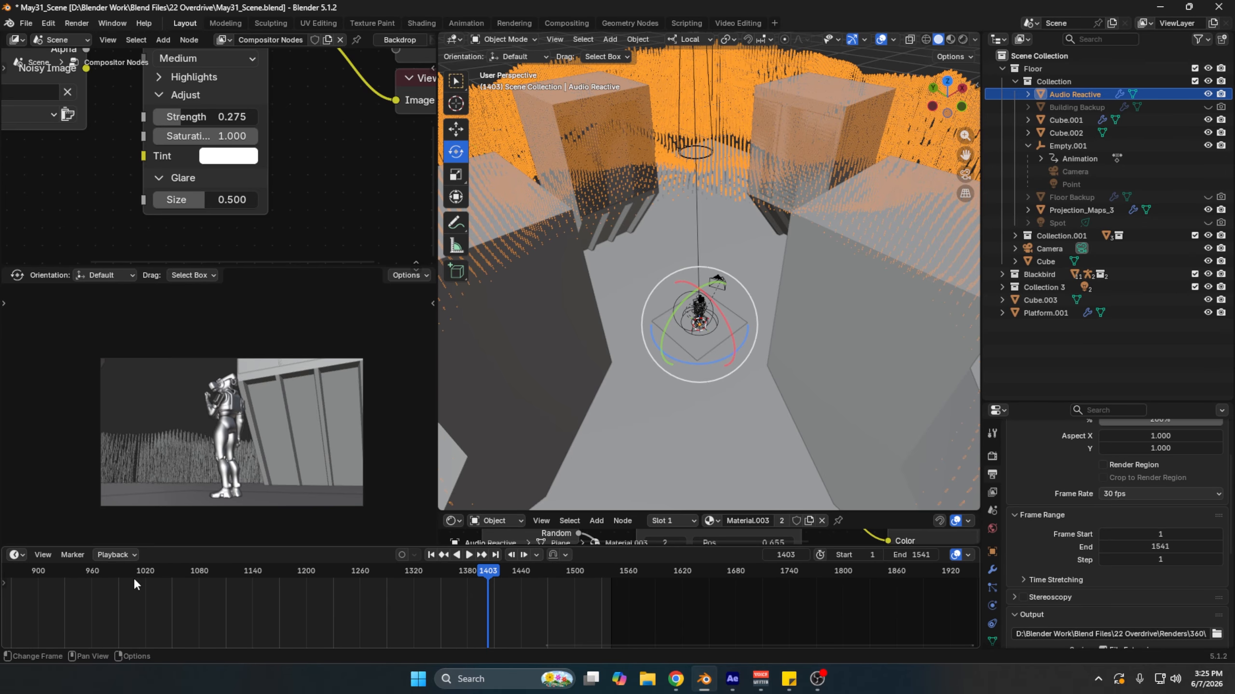
Step: Open the Video Editing workspace showing the BARELY ALIVE - OVERDRIVE.wav strip, and move the playhead to frame 0
left_click(773, 22)
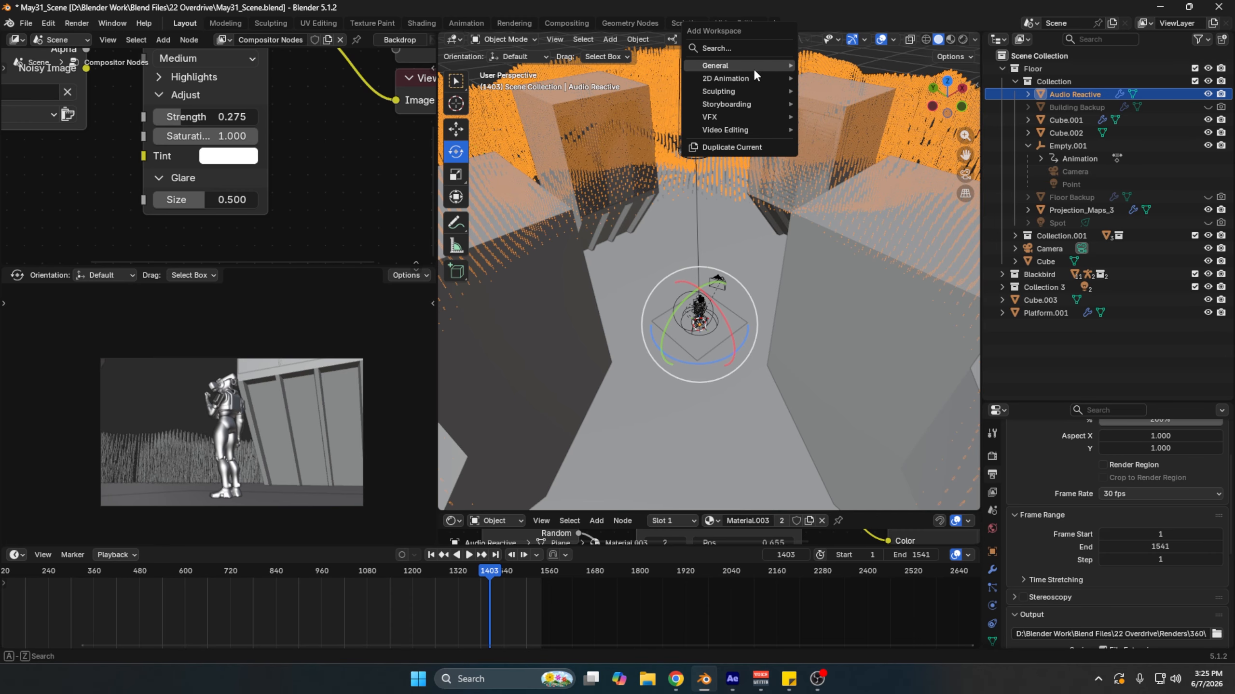
mouse_move(758, 130)
left_click(821, 141)
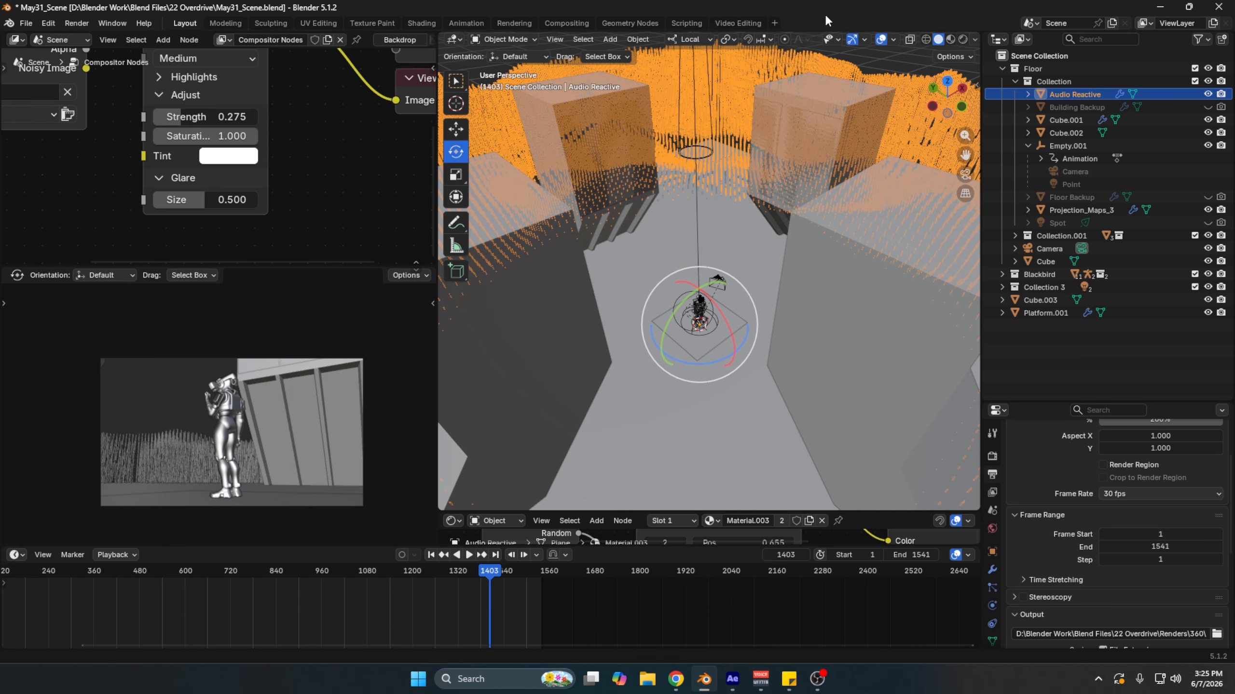
left_click(745, 23)
scroll(393, 569, "down", 1)
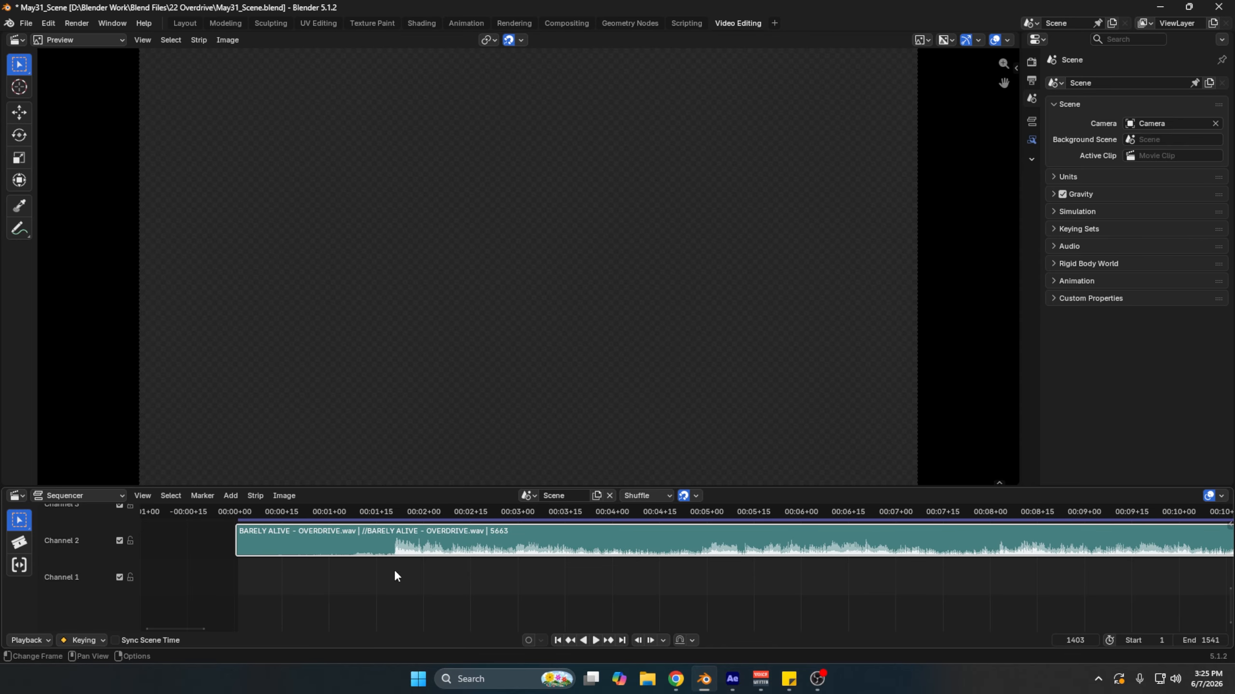
left_click(238, 510)
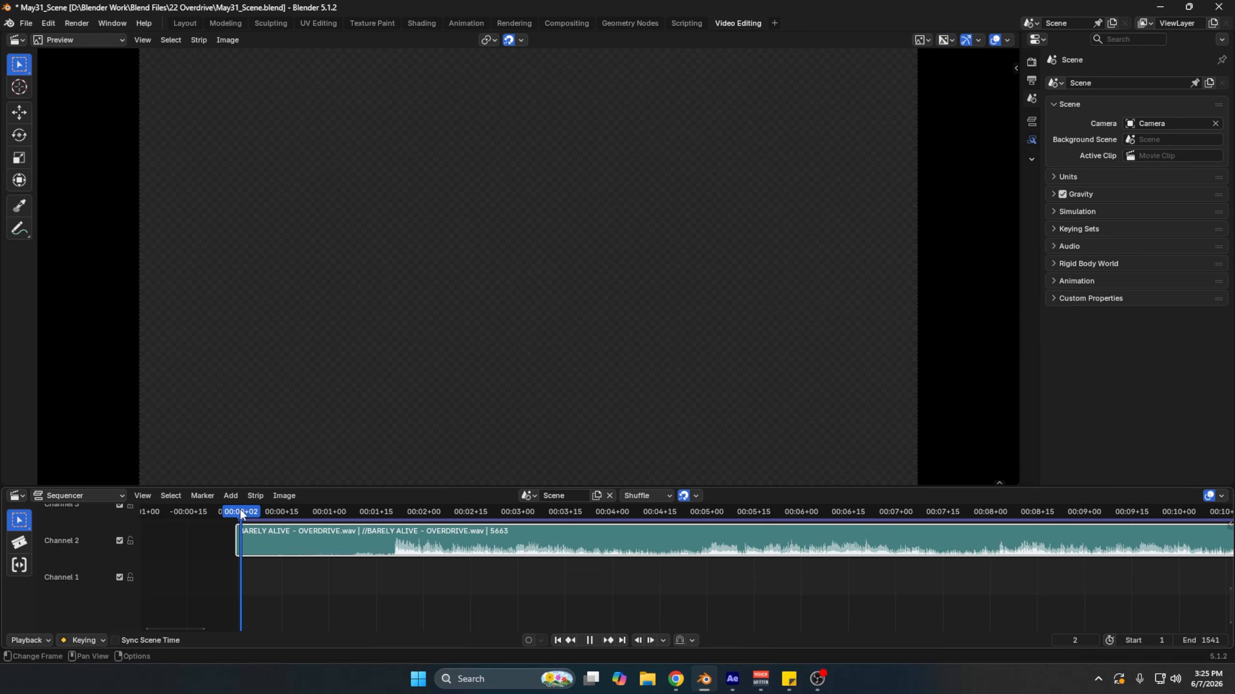
left_click(529, 496)
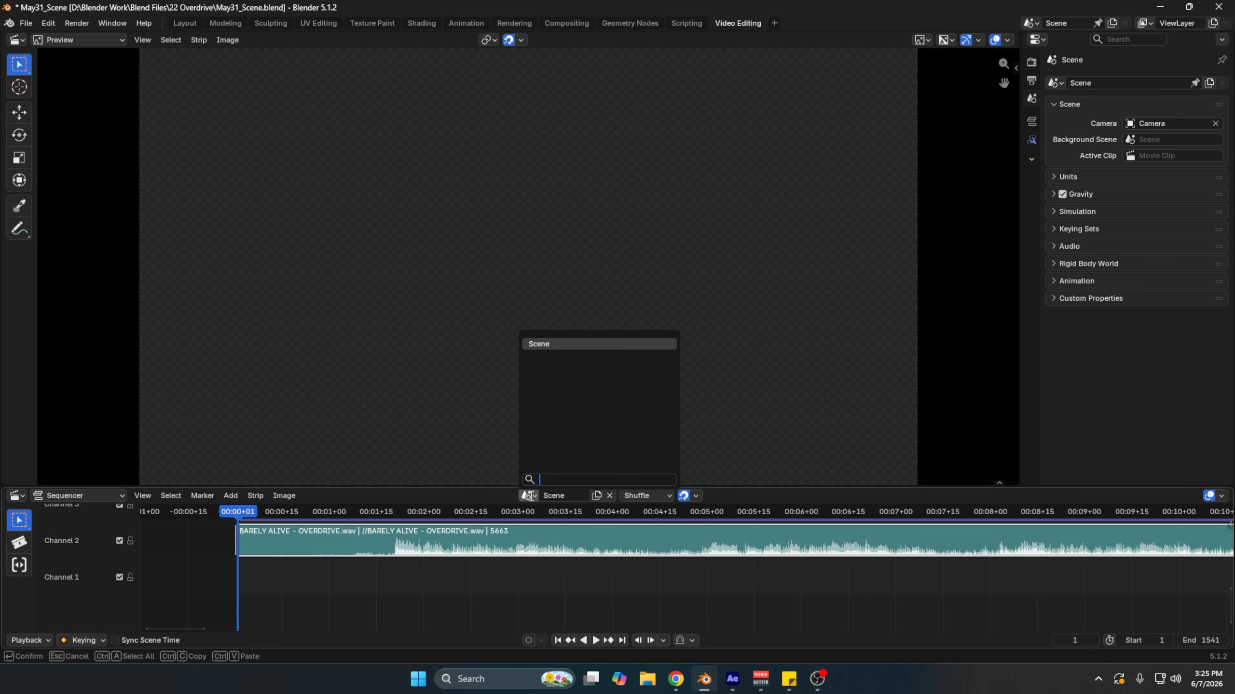
left_click(235, 512)
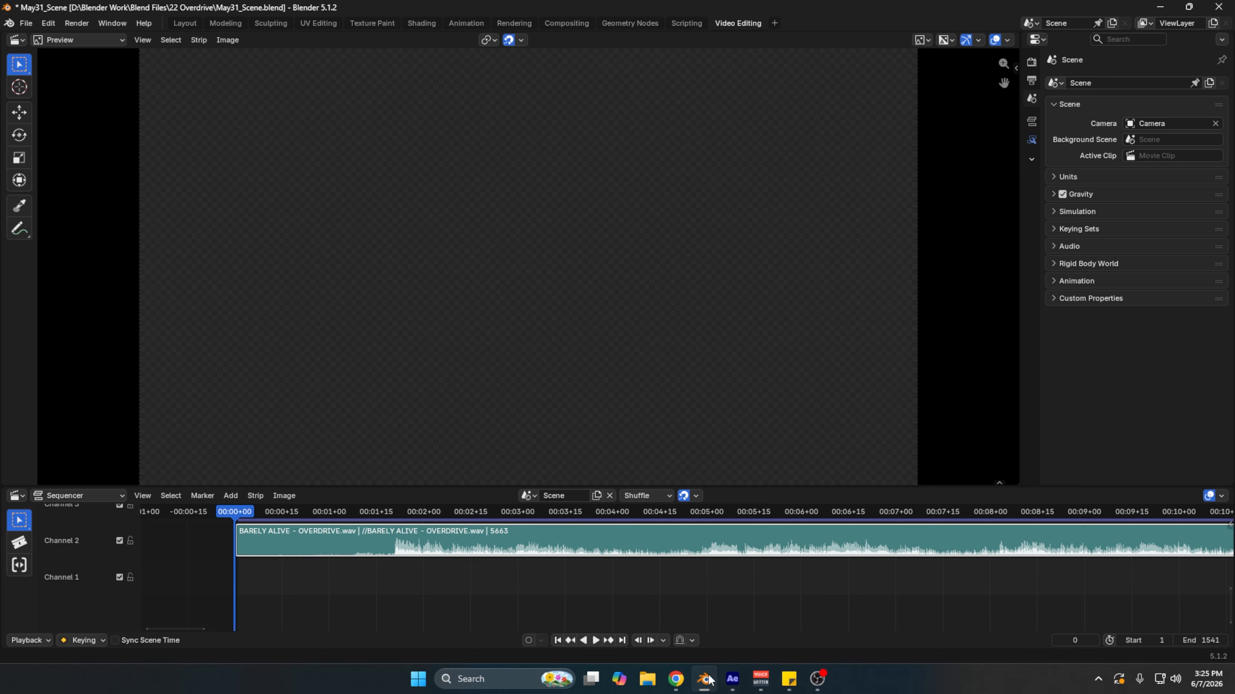
Step: Check the audio waveform in the After Effects composition, and return to Blender's Layout workspace with Audio Reactive deselected
left_click(732, 679)
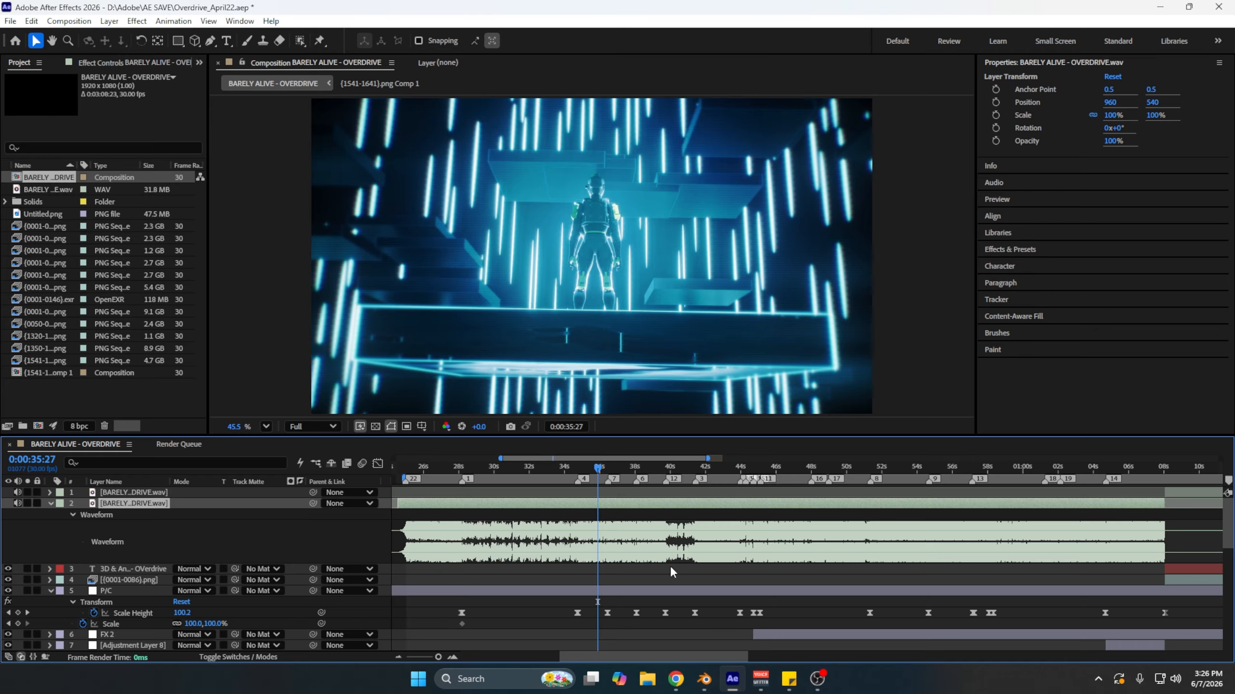
key("alt+Tab")
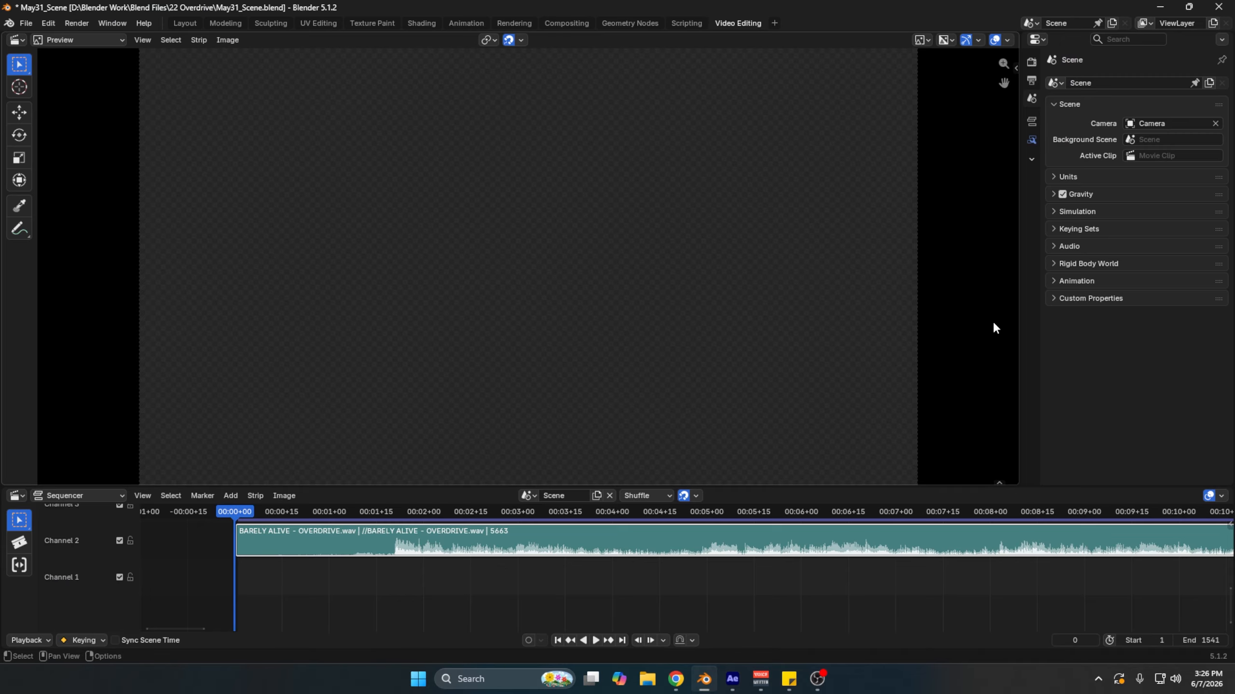
left_click(184, 23)
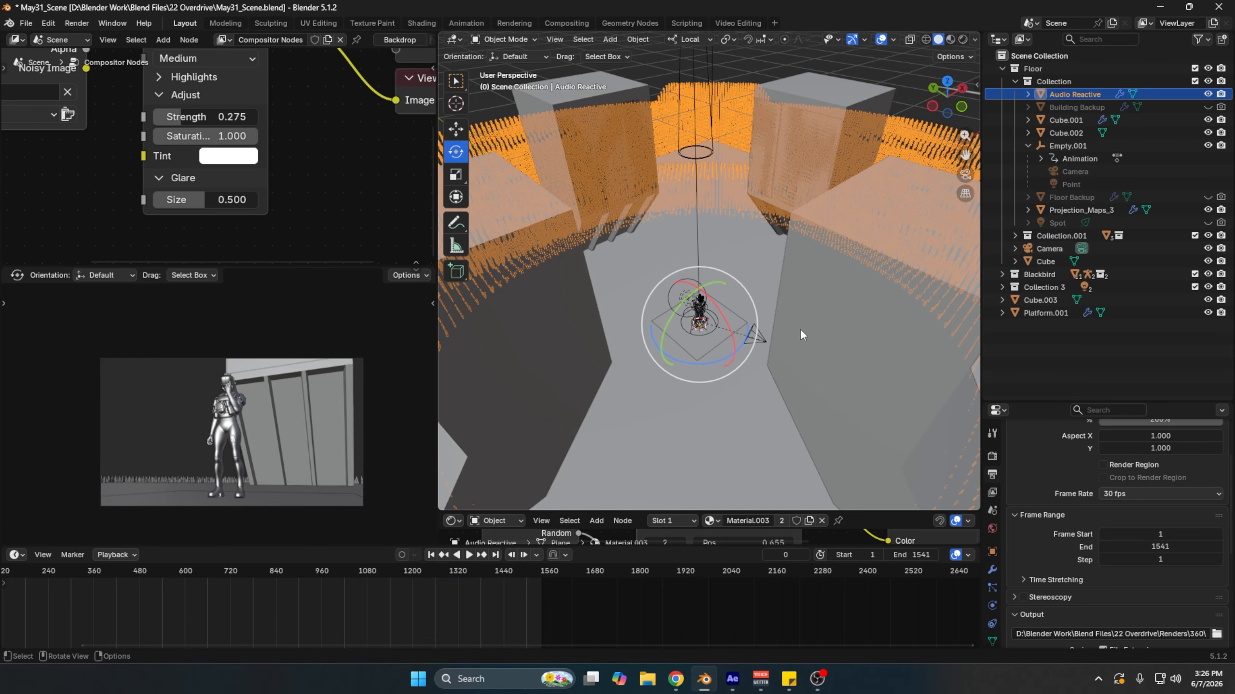
left_click(779, 84)
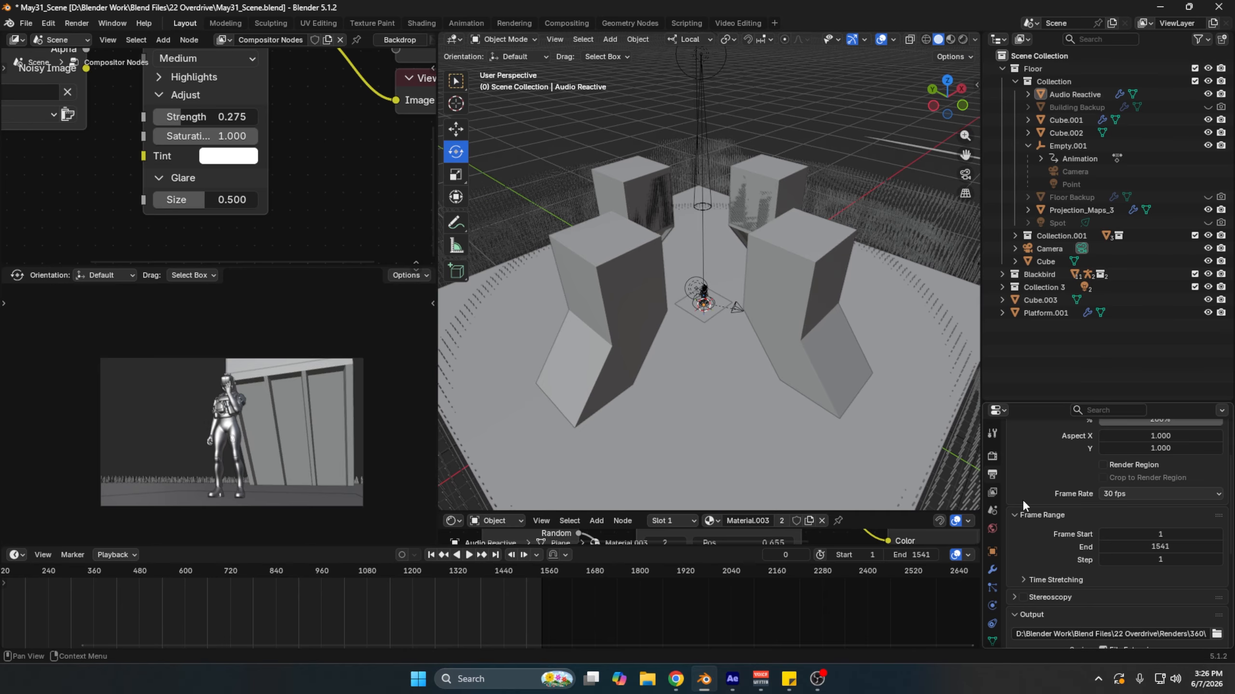
Step: Switch to After Effects and check the frame rate and duration in the BARELY ALIVE - OVERDRIVE composition settings
scroll(1095, 559, "up", 4)
left_click(733, 679)
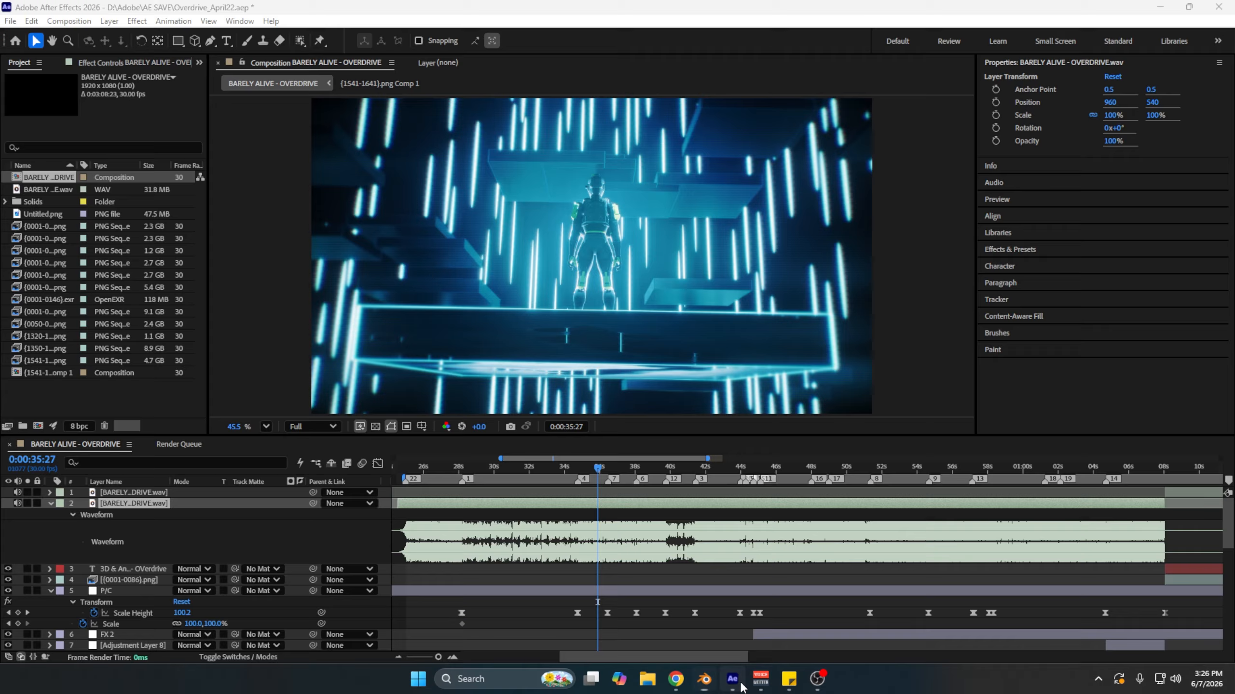
right_click(112, 448)
left_click(206, 210)
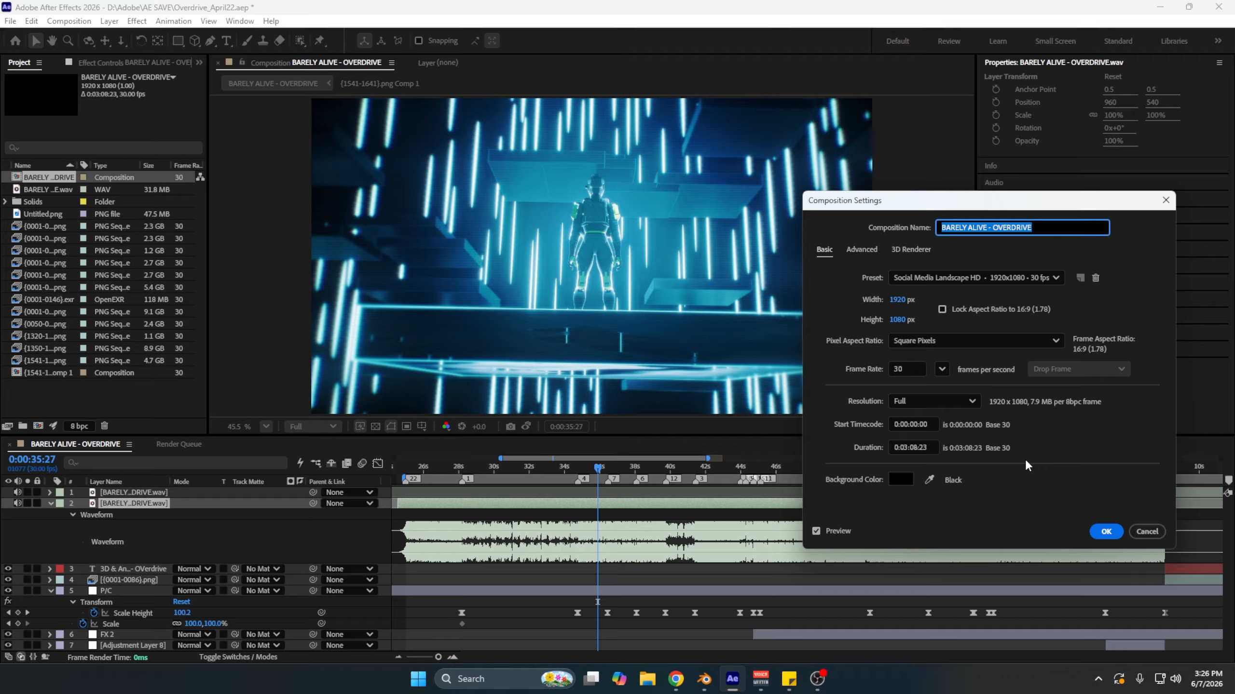
left_click(1105, 532)
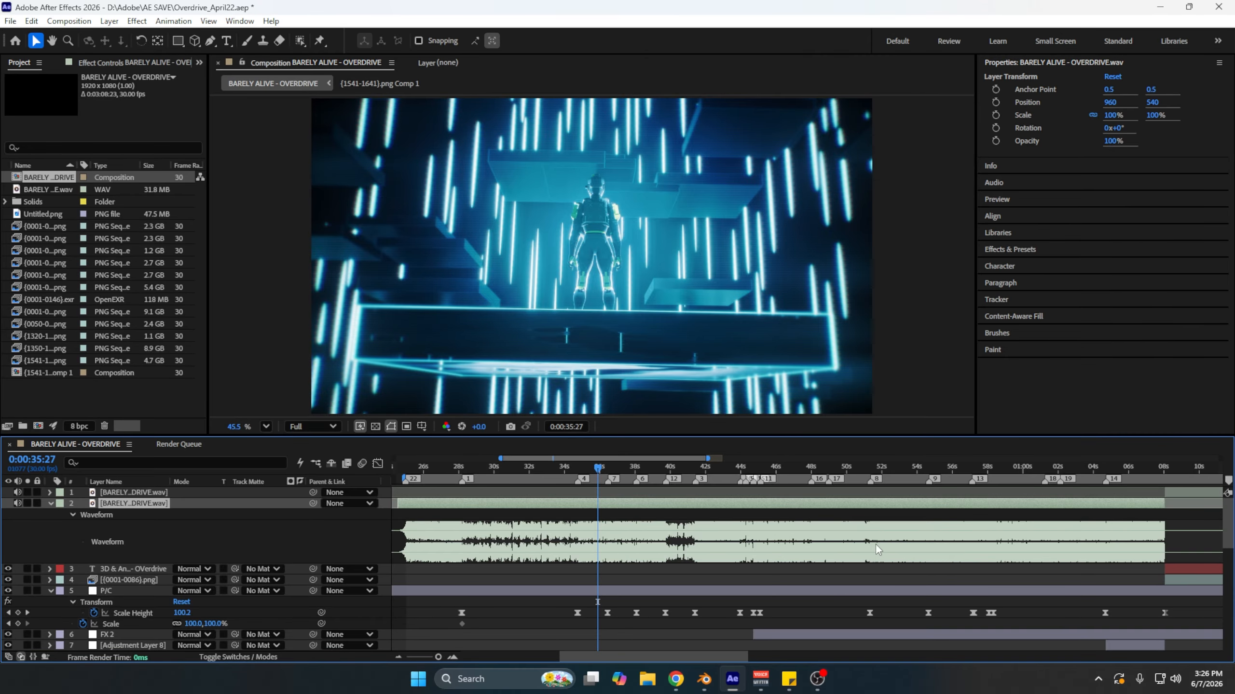
Step: Scrub the composition past the DROP IT section to 0:00:45:04, where the audio-reactive background shot starts
left_click(662, 478)
left_click_drag(661, 478, 755, 471)
scroll(681, 531, "down", 1, "alt")
scroll(751, 536, "up", 1, "alt")
scroll(664, 520, "up", 1, "alt")
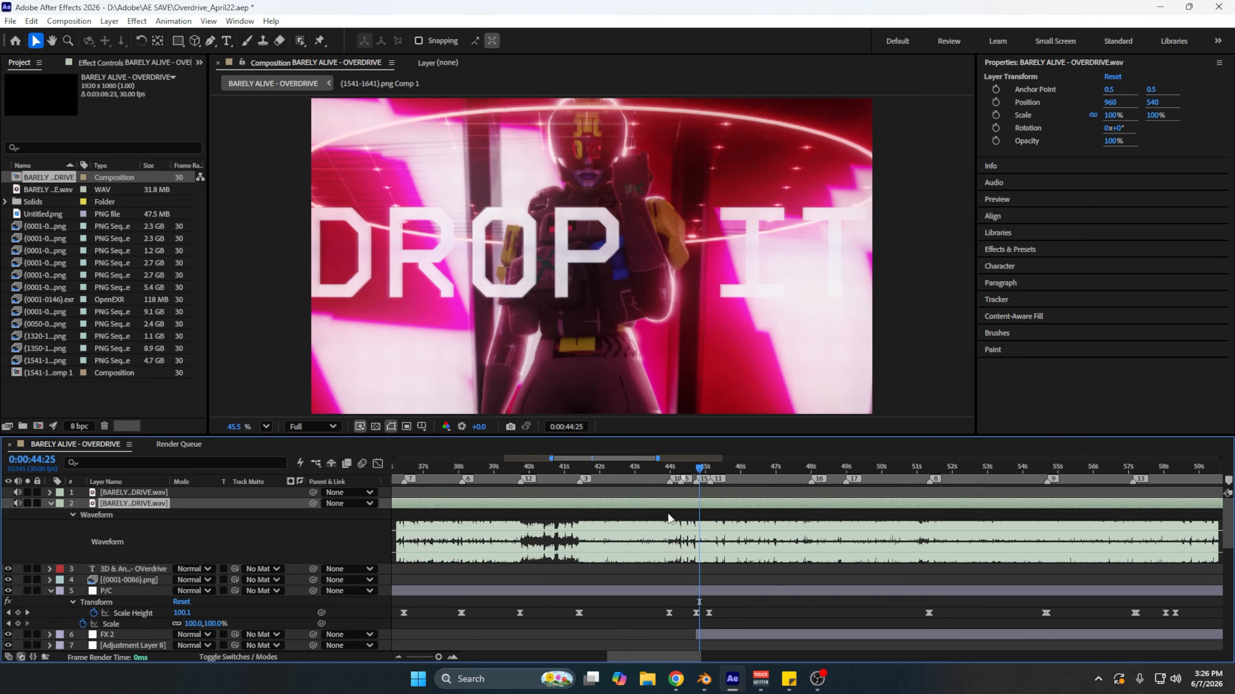
scroll(669, 515, "up", 1, "alt")
left_click_drag(587, 469, 594, 465)
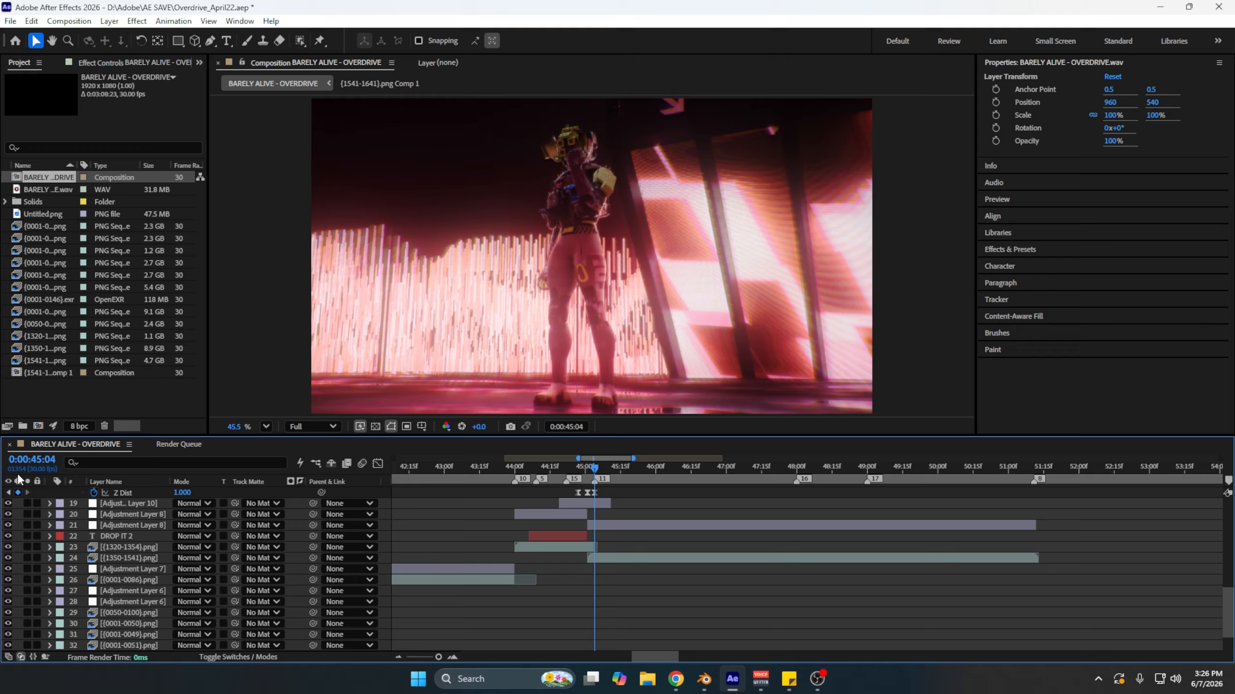
Step: Scrub through the audio-reactive shot to its end at 0:00:51:11 and check its span in the layer stack
scroll(596, 555, "up", 3)
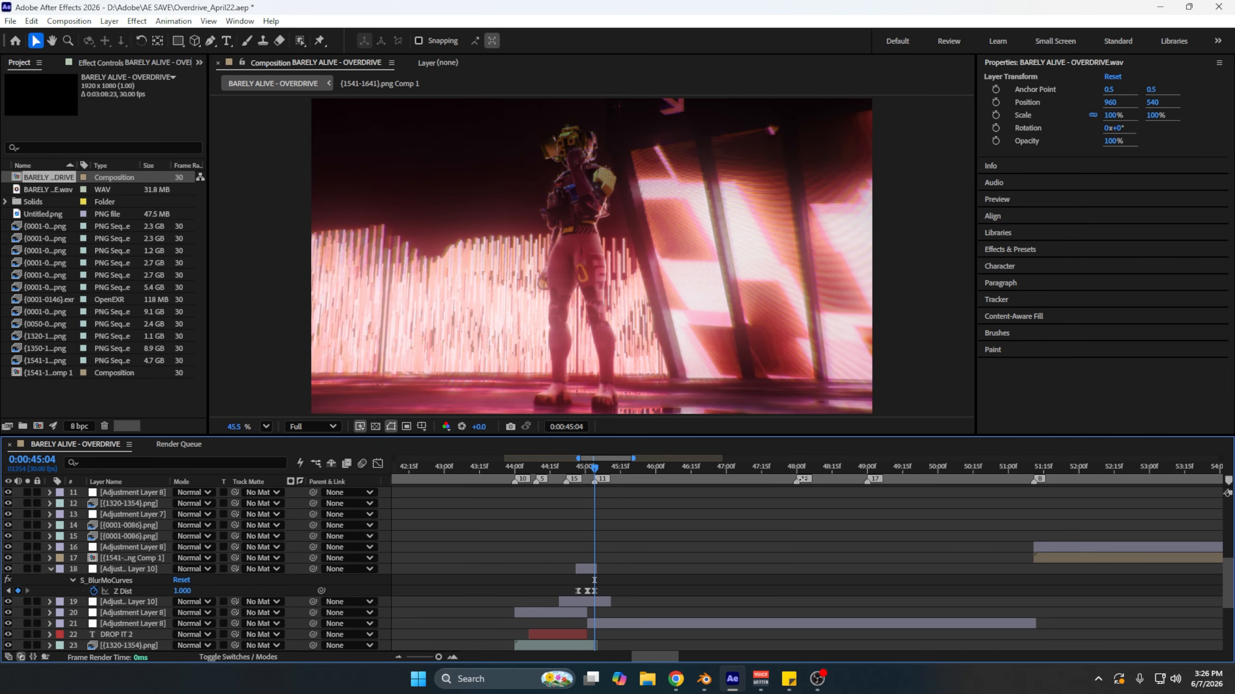
left_click_drag(793, 468, 926, 471)
scroll(696, 492, "down", 2, "alt")
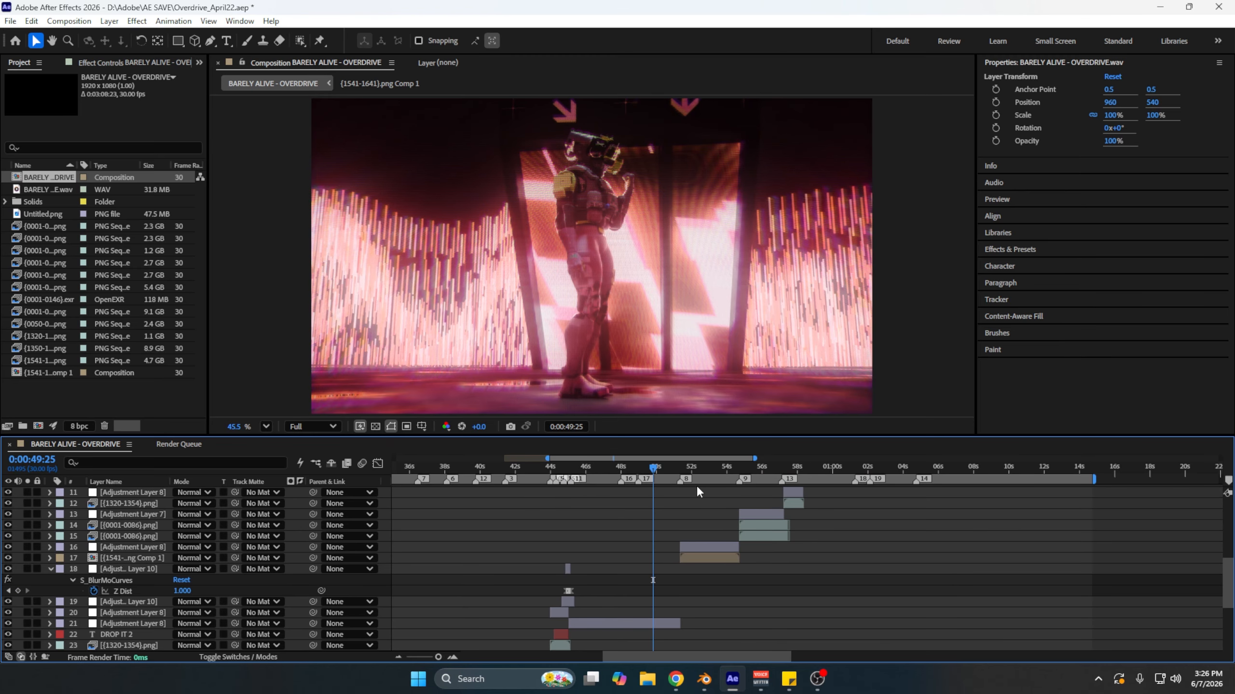
left_click_drag(662, 467, 679, 466)
scroll(679, 466, "up", 4, "alt")
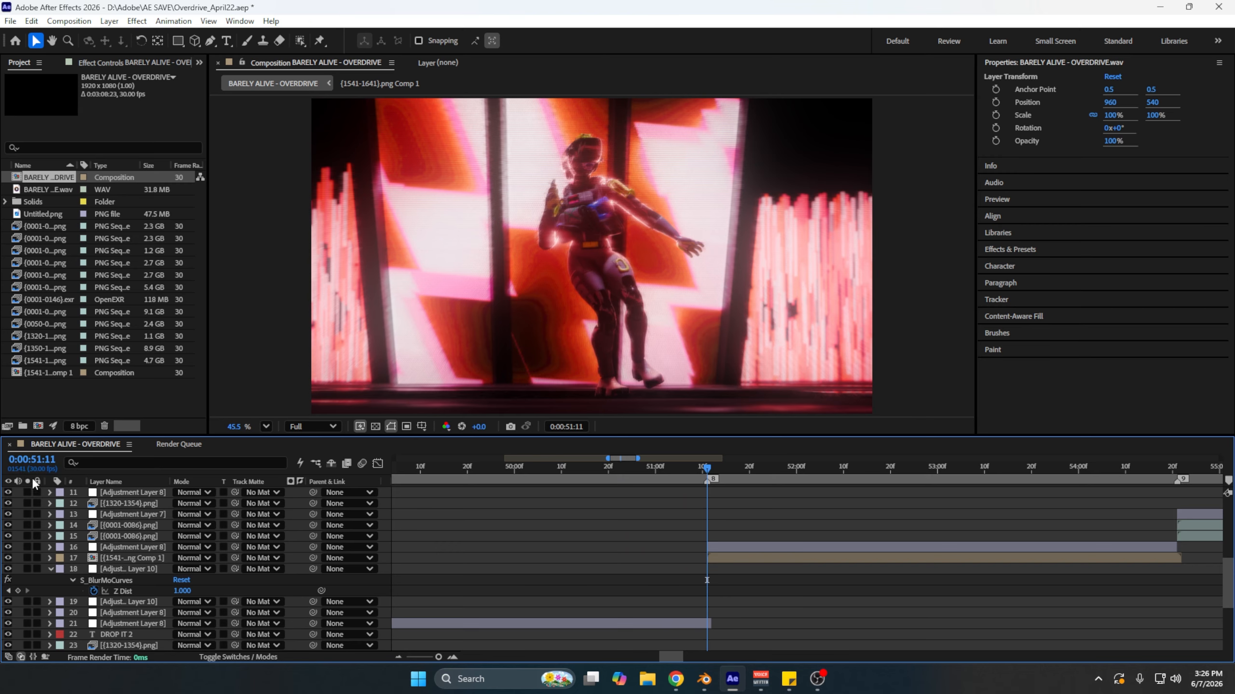
scroll(597, 585, "down", 5, "alt")
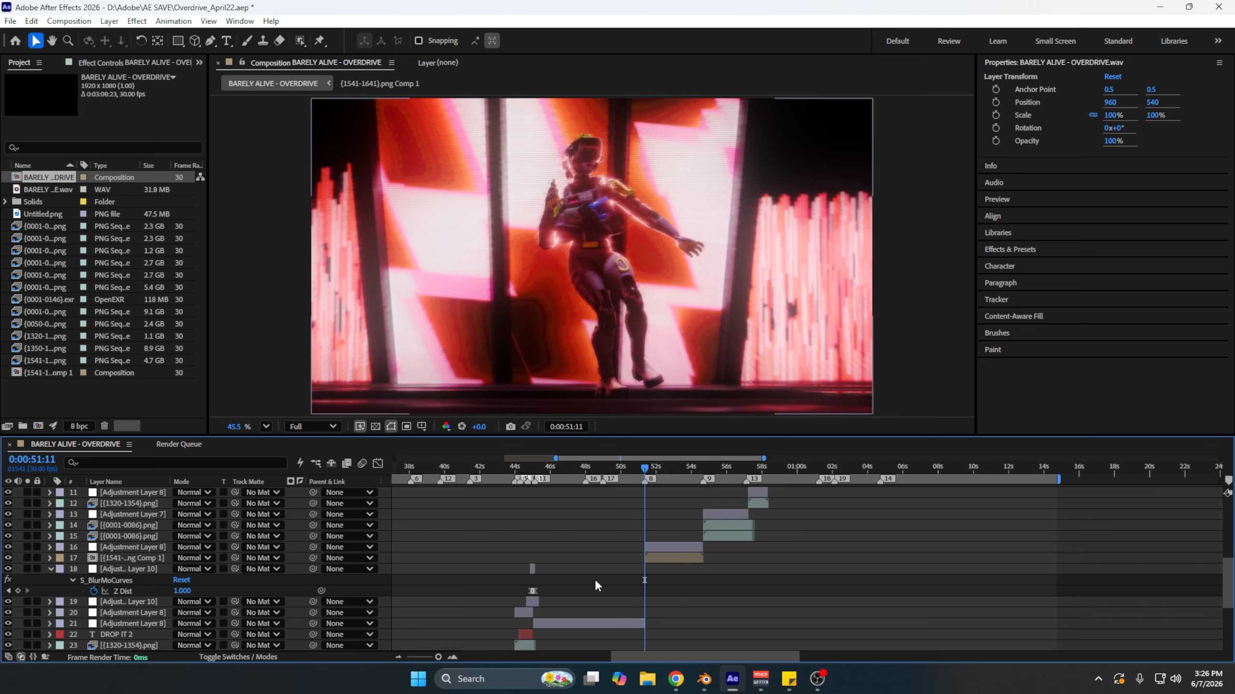
Step: Switch to Blender and select the Audio Reactive object behind the buildings in the viewport
key("alt+Tab")
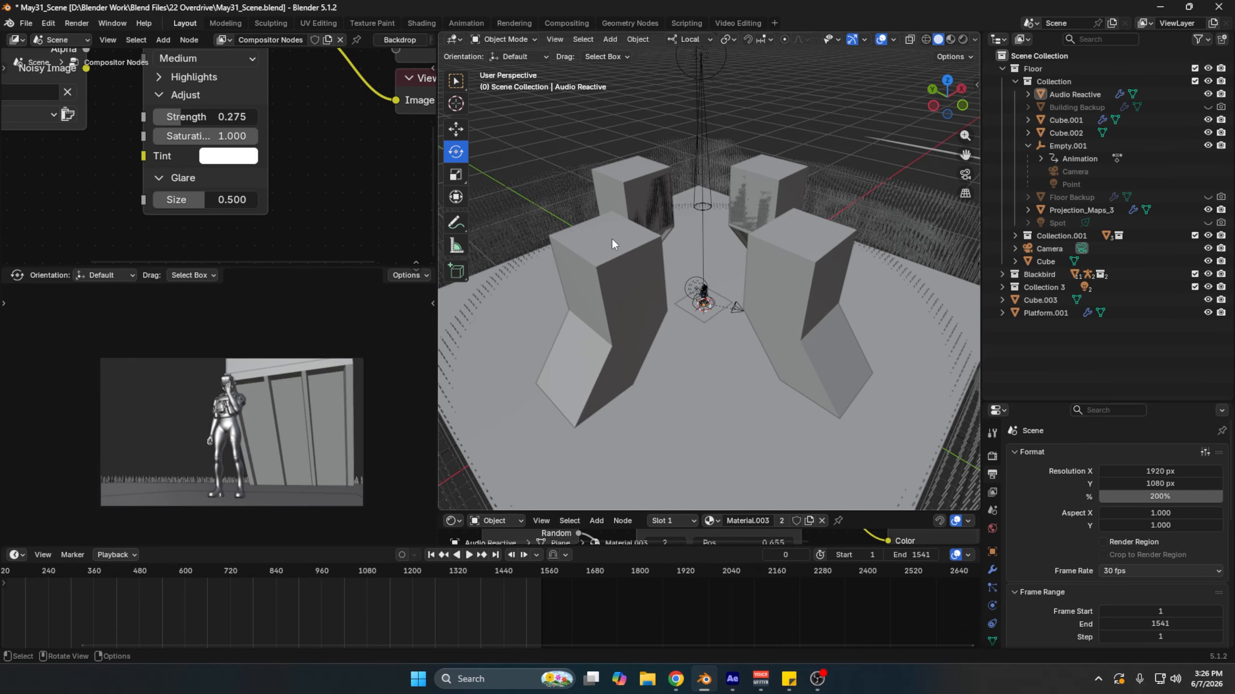
scroll(611, 238, "up", 4)
middle_click_drag(786, 207, 726, 189)
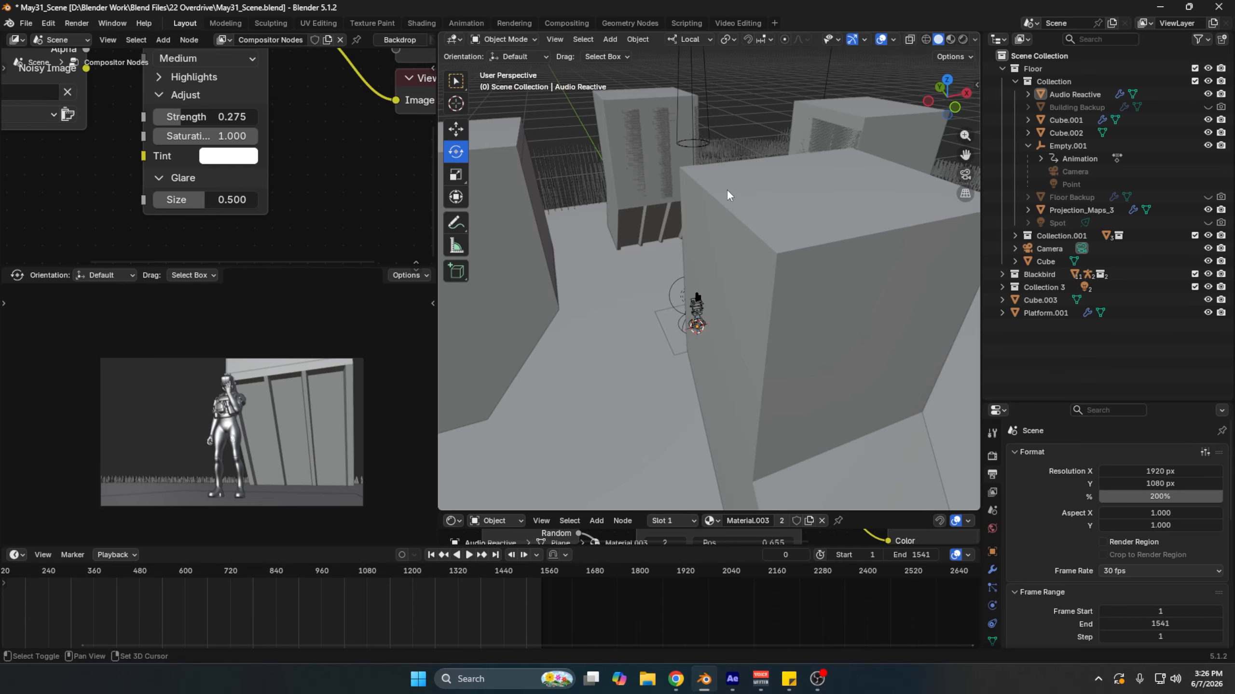
middle_click_drag(620, 189, 649, 271, "shift")
left_click(607, 221)
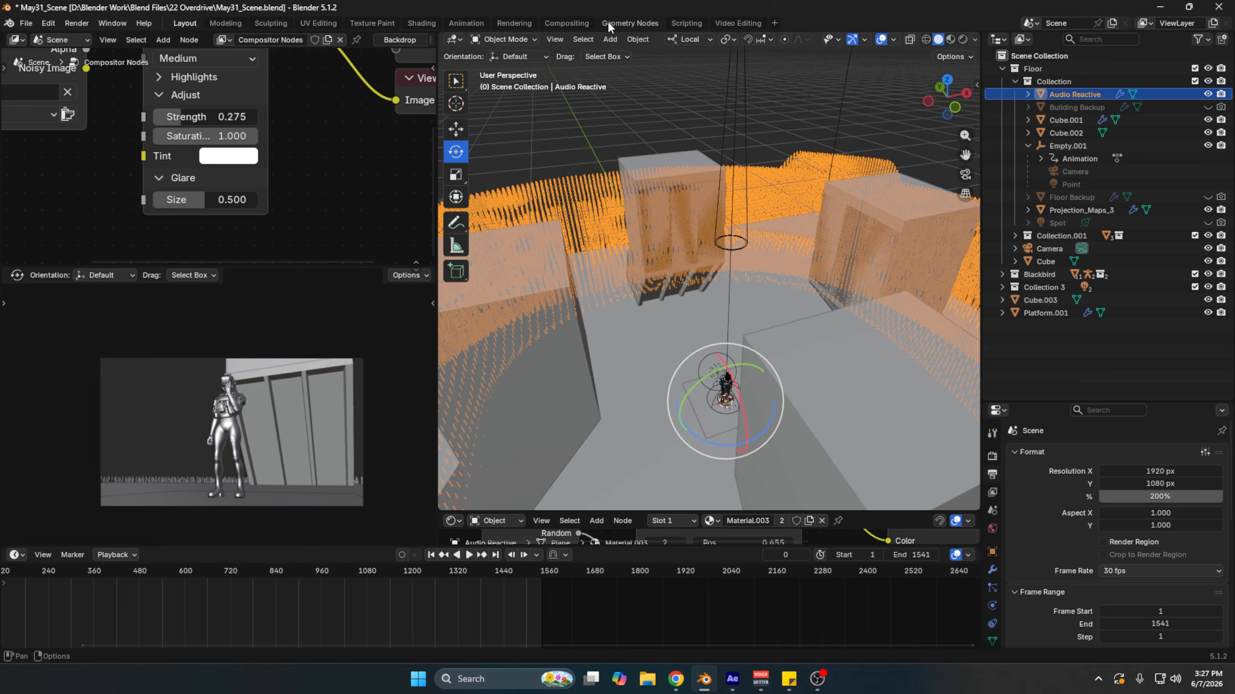
Step: View the Audio Reactive object's node tree in the Geometry Nodes workspace, and open the Animation workspace
left_click(577, 22)
left_click(627, 23)
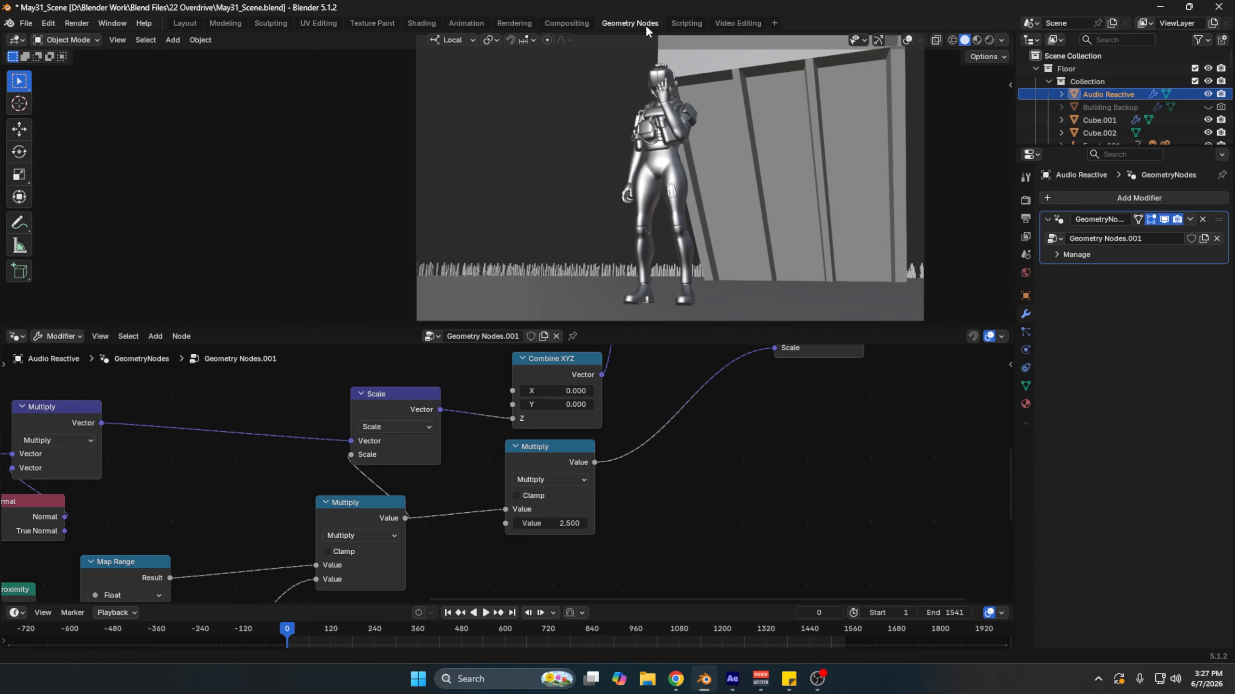
middle_click_drag(675, 188, 665, 207)
scroll(666, 207, "down", 3)
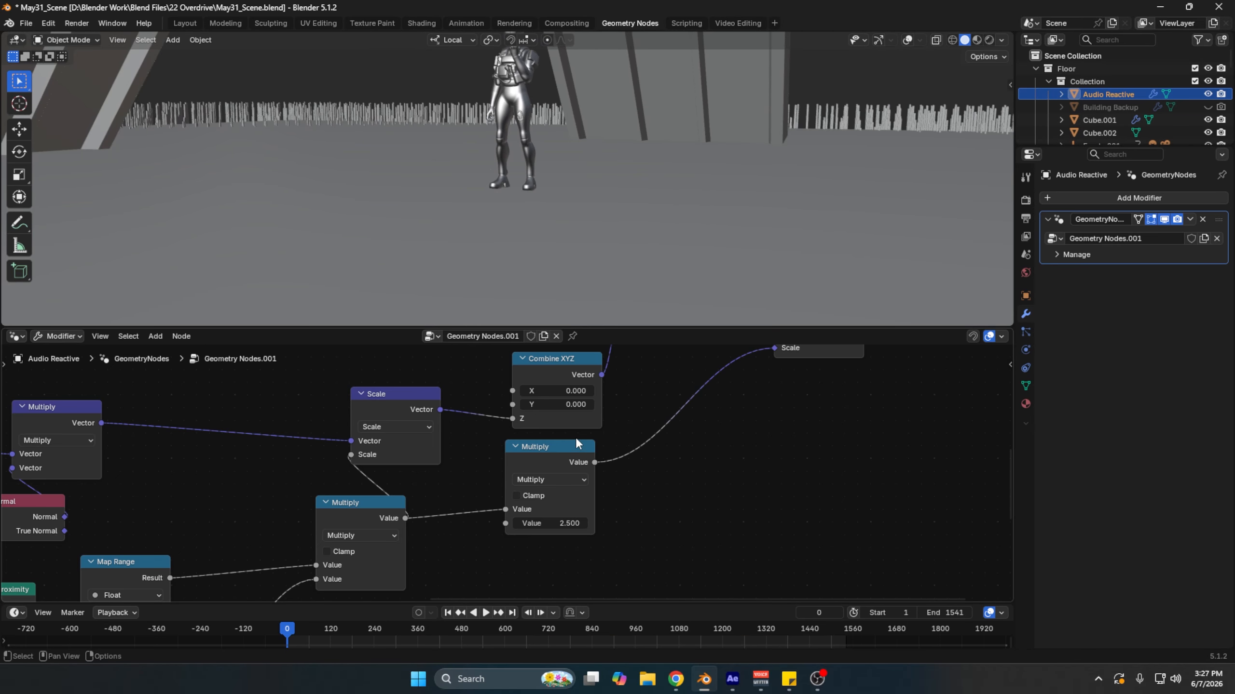
scroll(574, 437, "down", 2)
left_click(465, 23)
scroll(773, 217, "down", 2)
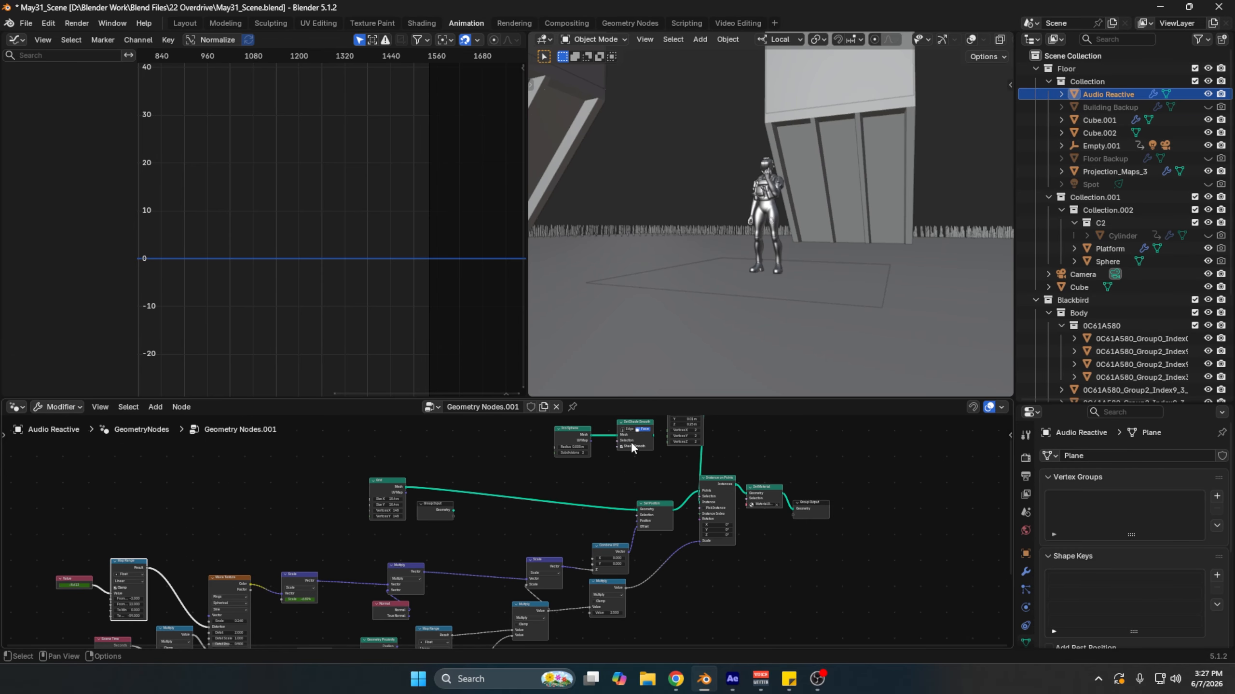
Step: Scrub the playhead to frame 1134 and enlarge the geometry node editor
left_click(224, 58)
scroll(229, 64, "down", 18)
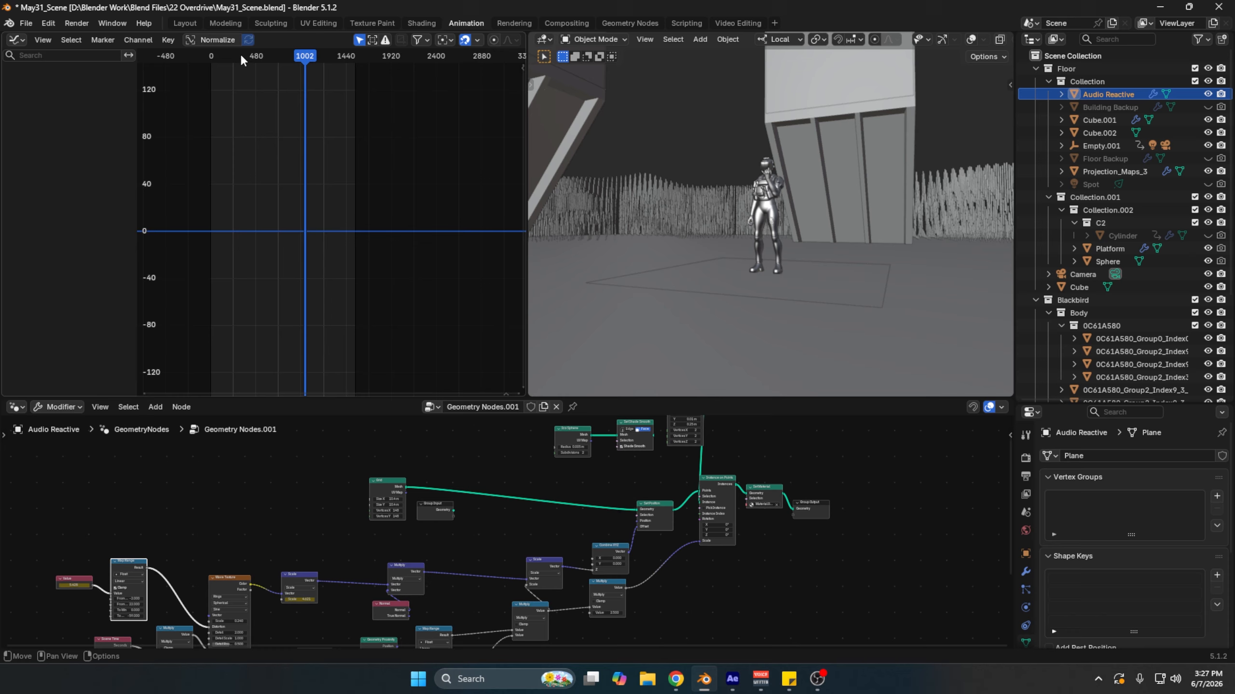
left_click_drag(239, 54, 317, 97)
scroll(452, 452, "down", 2)
left_click_drag(590, 399, 590, 370)
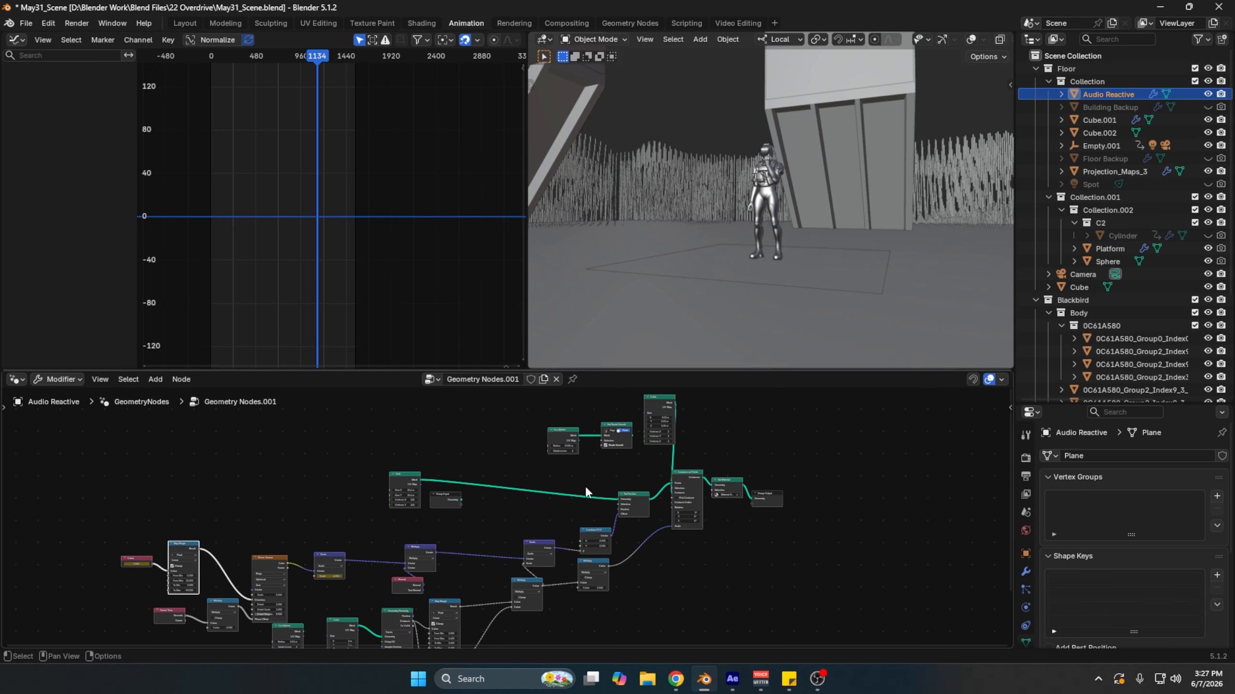
middle_click_drag(620, 479, 711, 475)
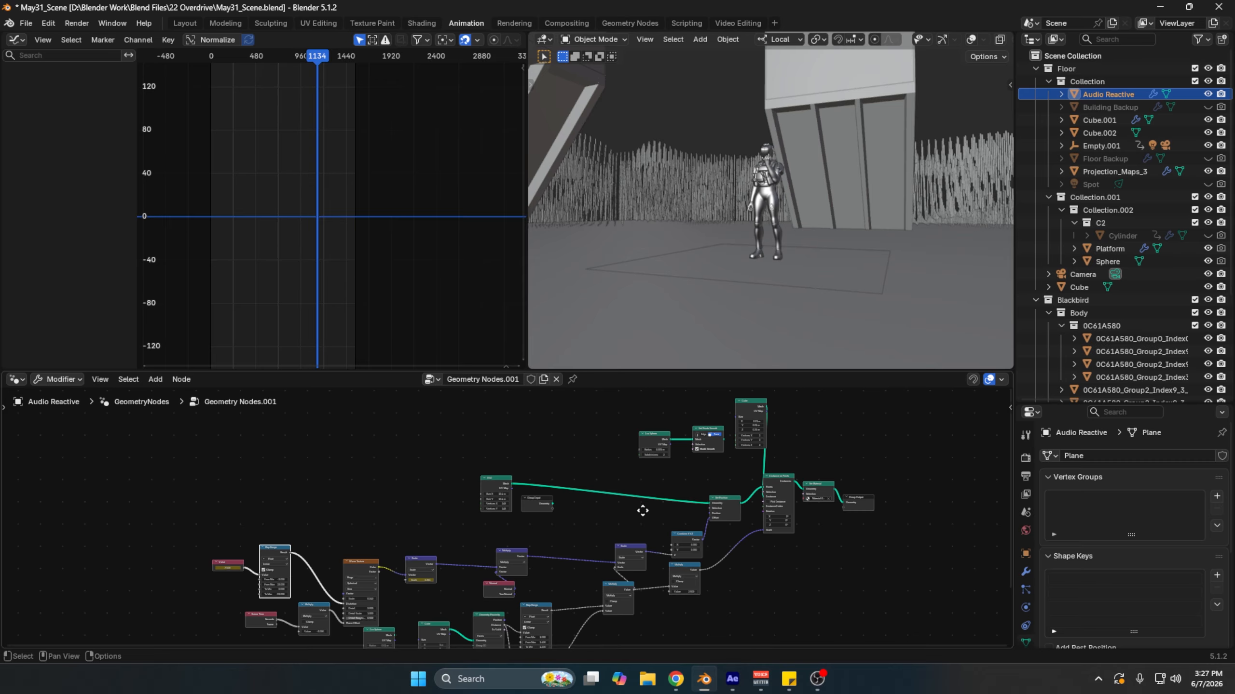
middle_click_drag(642, 510, 657, 451)
left_click_drag(814, 366, 815, 348)
Step: Examine the Geometry Nodes.001 tree from the Wave Texture and Geometry Proximity branches through to Instance on Points
scroll(684, 502, "up", 2)
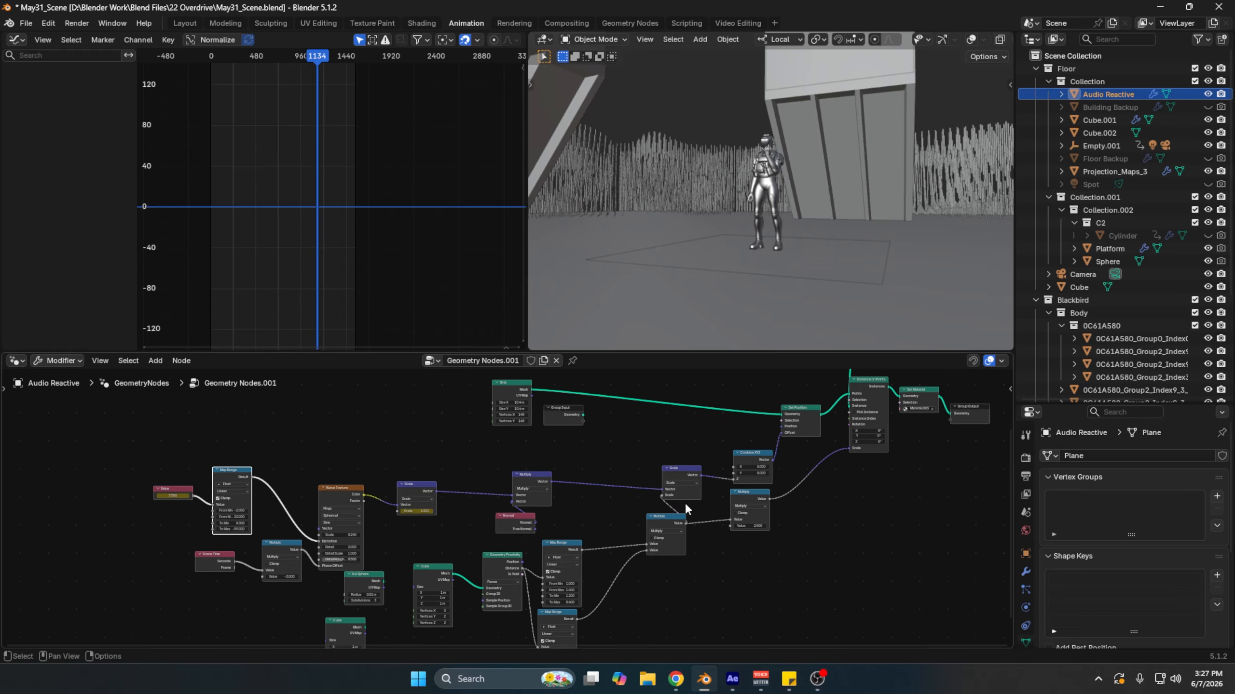
scroll(586, 428, "up", 2)
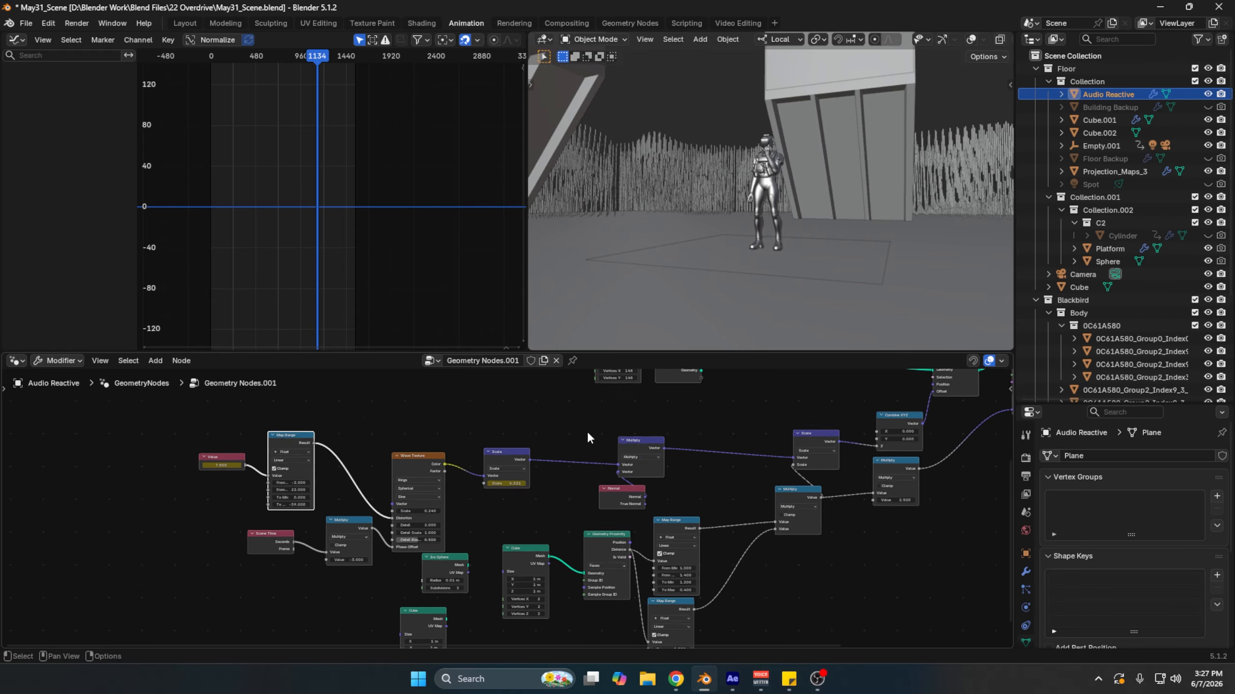
left_click(474, 487)
middle_click_drag(865, 431, 642, 477)
middle_click_drag(356, 529, 289, 499)
middle_click_drag(533, 498, 510, 488)
middle_click_drag(318, 541, 488, 452)
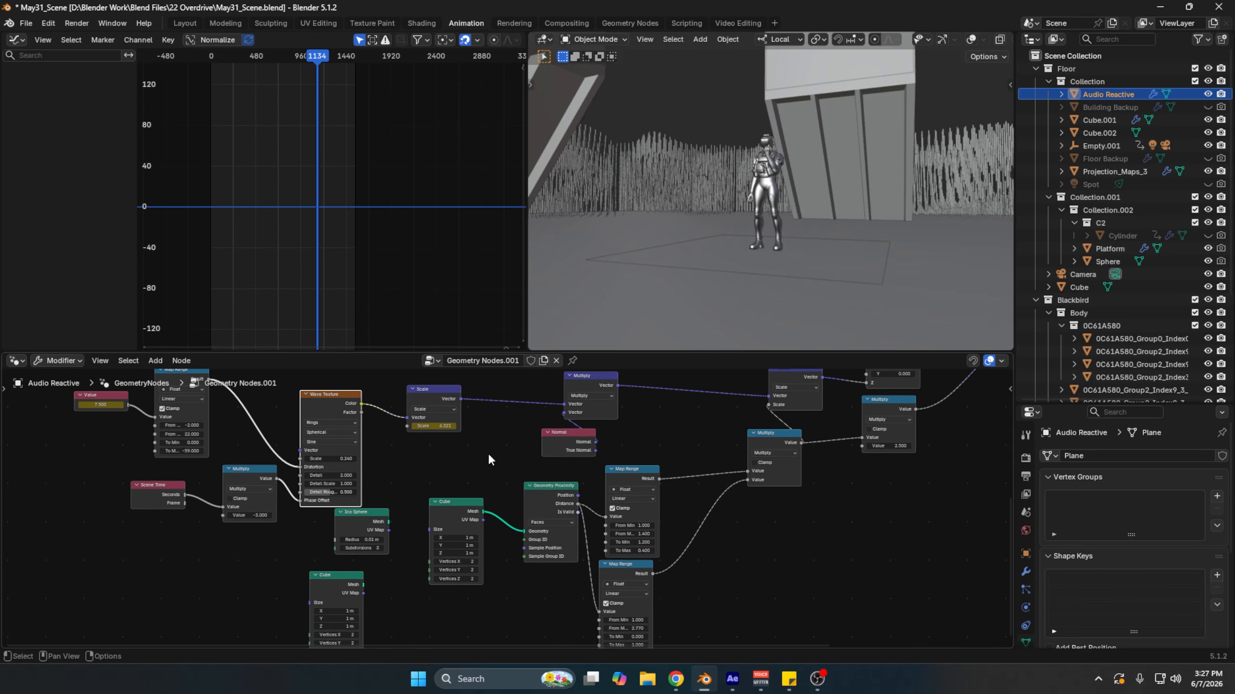
middle_click_drag(671, 444, 521, 539)
middle_click_drag(845, 384, 615, 488)
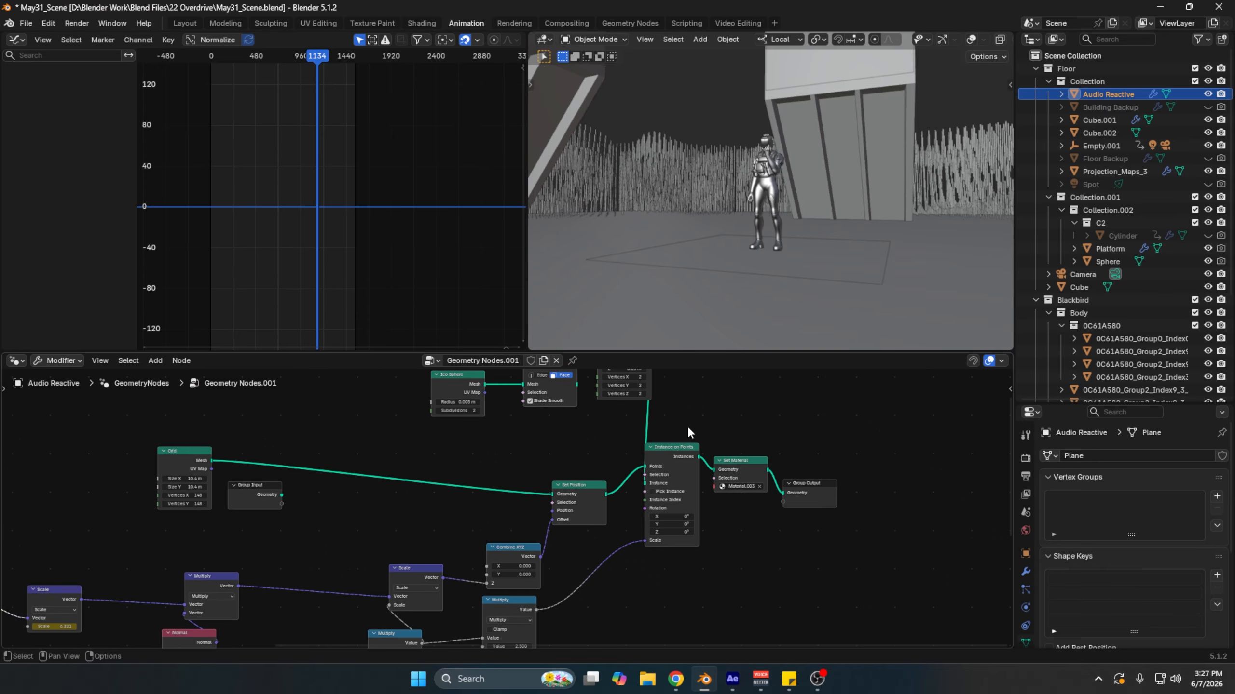
Step: Select the Instance on Points node and the Cube node feeding it, and compare them with the bars in the viewport
left_click(677, 452)
middle_click_drag(701, 150, 826, 164)
scroll(760, 169, "down", 4)
scroll(697, 455, "up", 3)
middle_click_drag(720, 448, 675, 531)
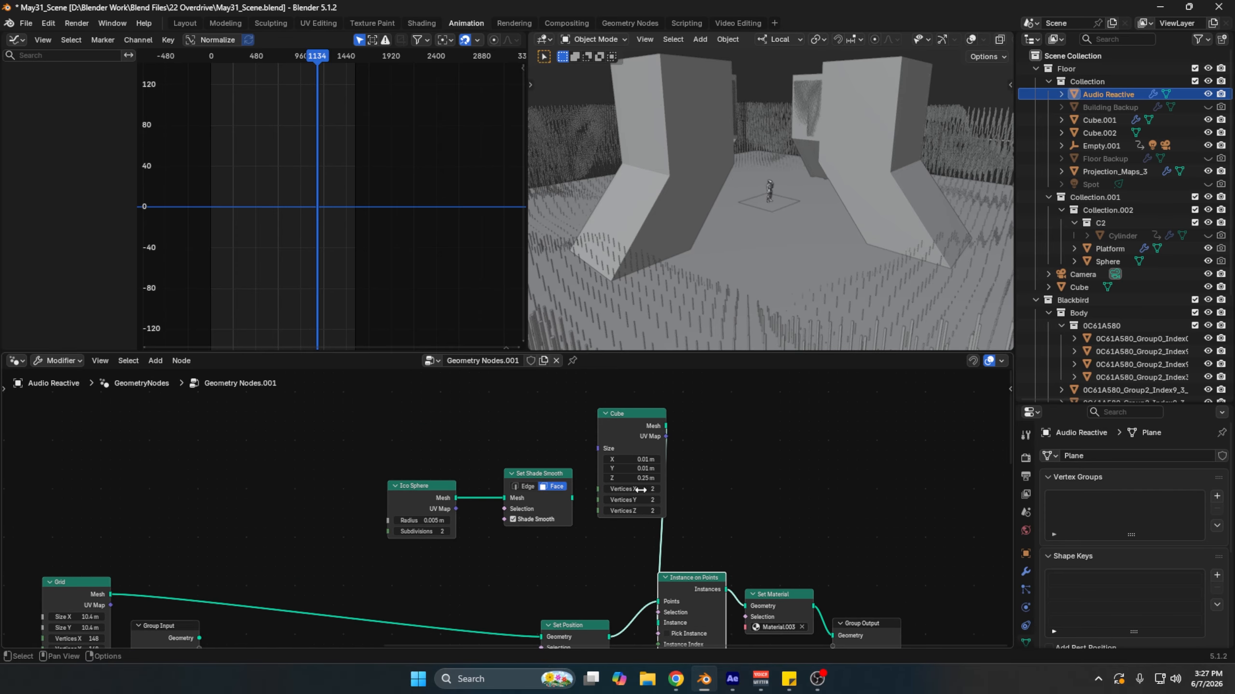
left_click(637, 442)
scroll(632, 446, "up", 2)
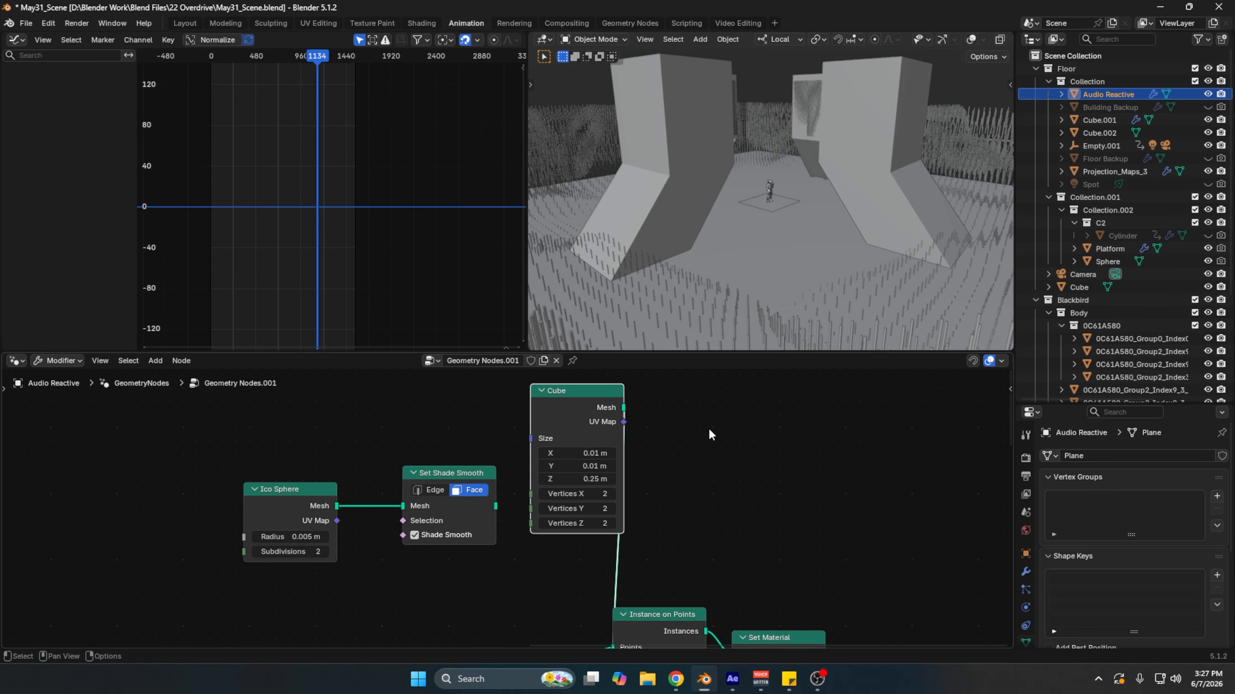
key("shift+a")
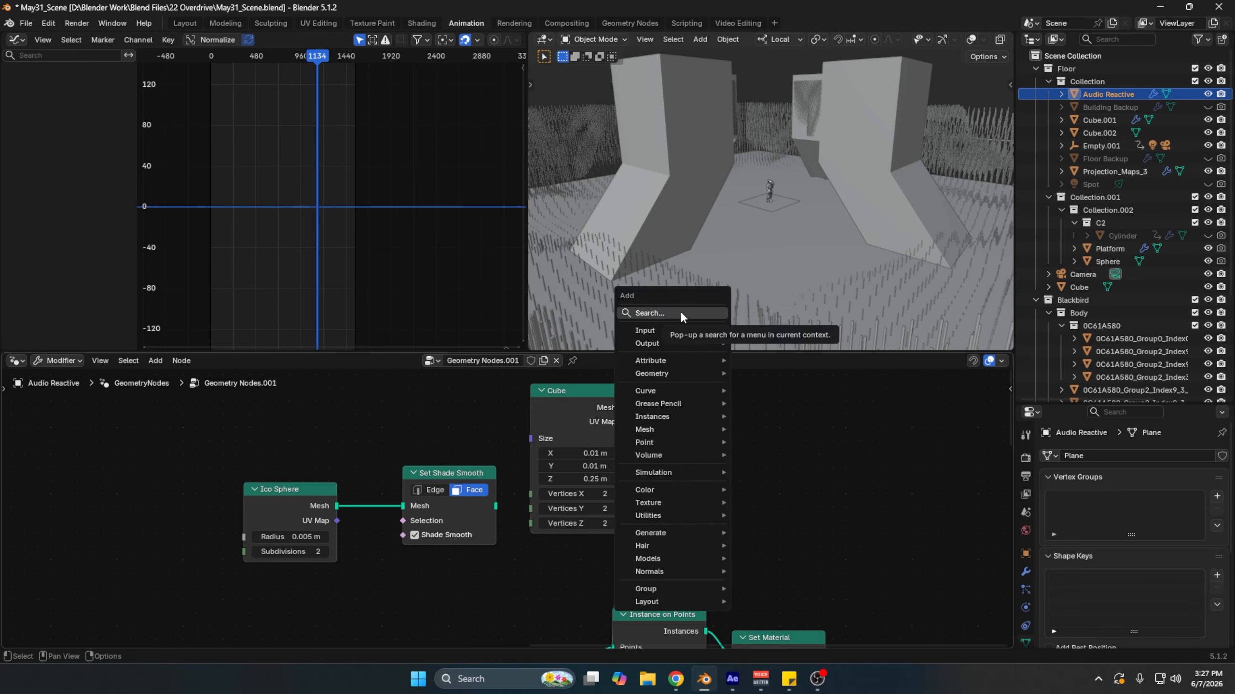
left_click(680, 312)
type("cube")
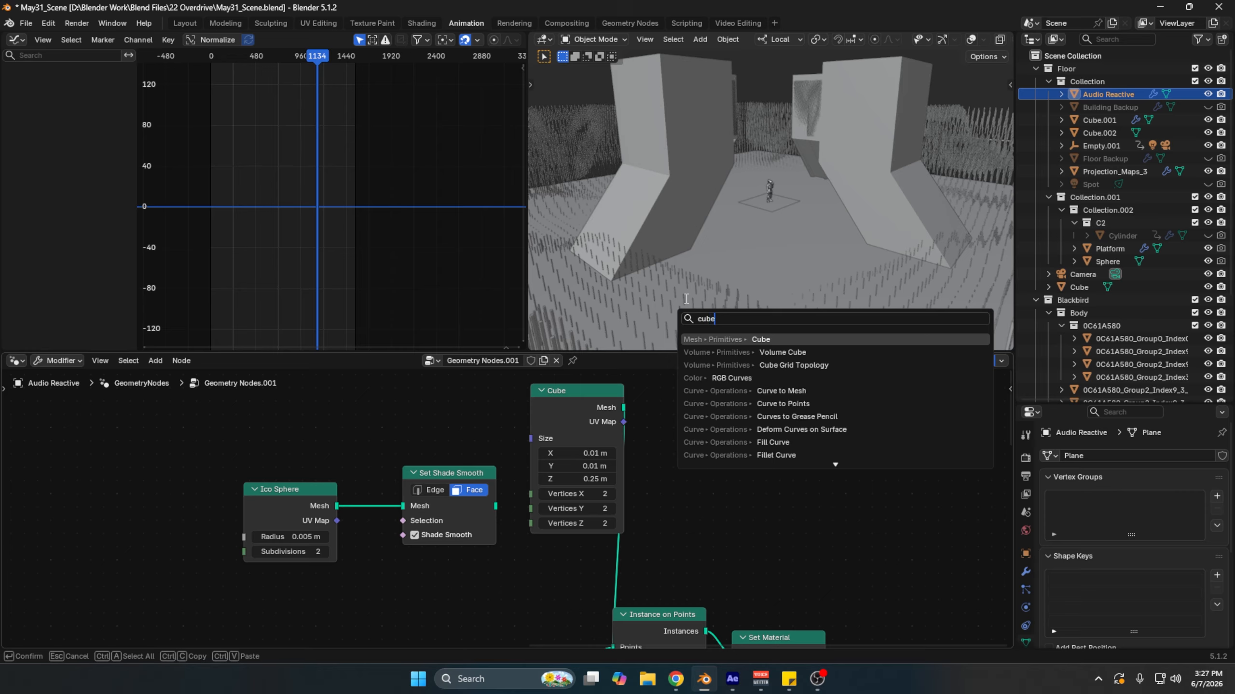
left_click(656, 532)
scroll(586, 442, "up", 3)
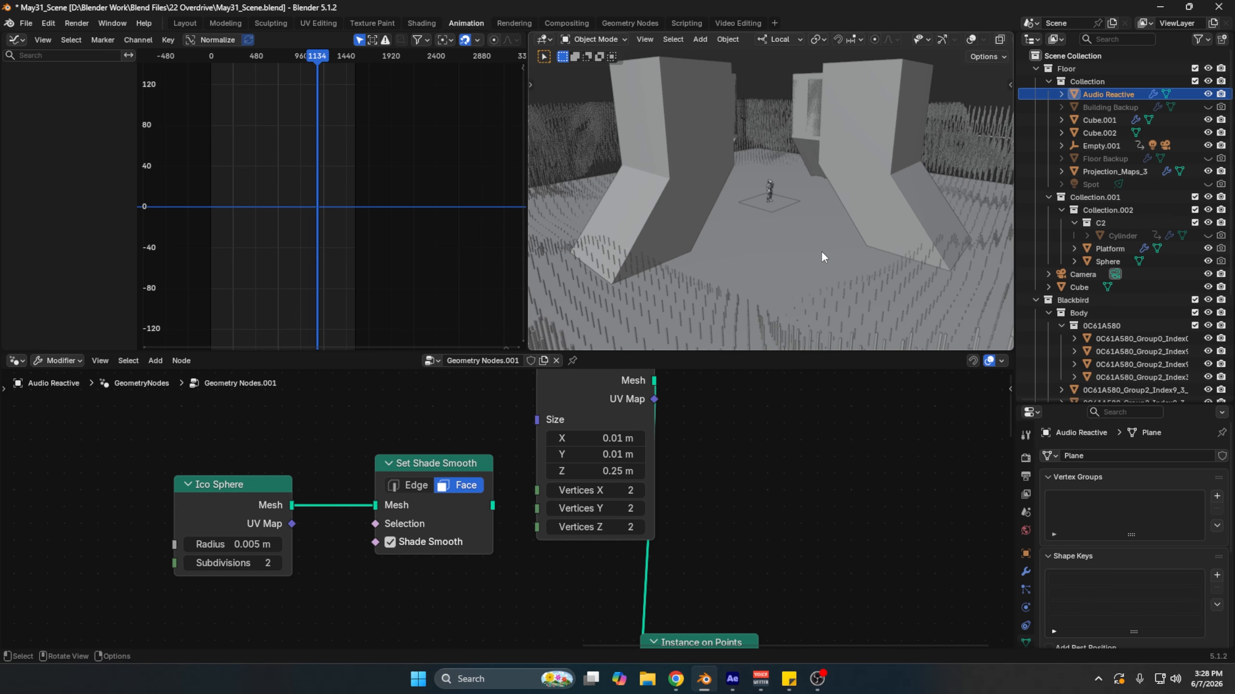
Step: Inspect the instanced bars up close in the viewport, and trace the node tree back to the Wave Texture inputs
middle_click_drag(847, 199, 773, 222)
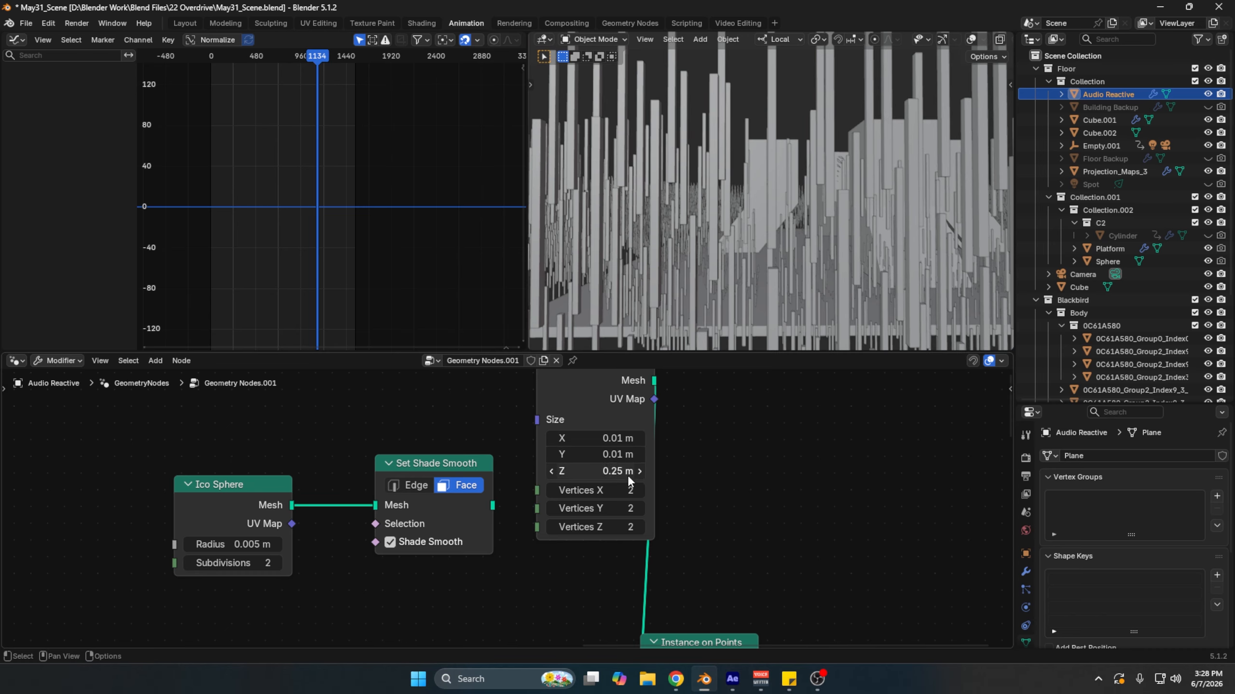
middle_click_drag(786, 213, 788, 221)
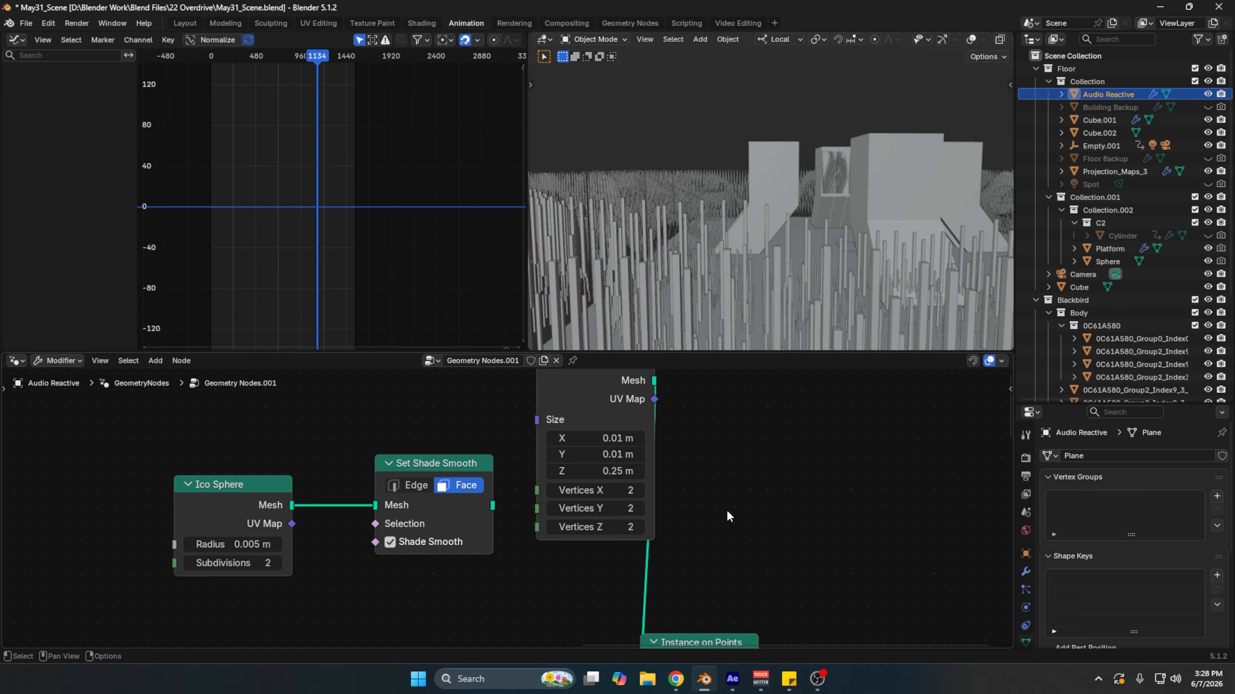
scroll(724, 506, "down", 3)
scroll(693, 501, "down", 7)
scroll(692, 498, "up", 1)
middle_click_drag(613, 560, 729, 481)
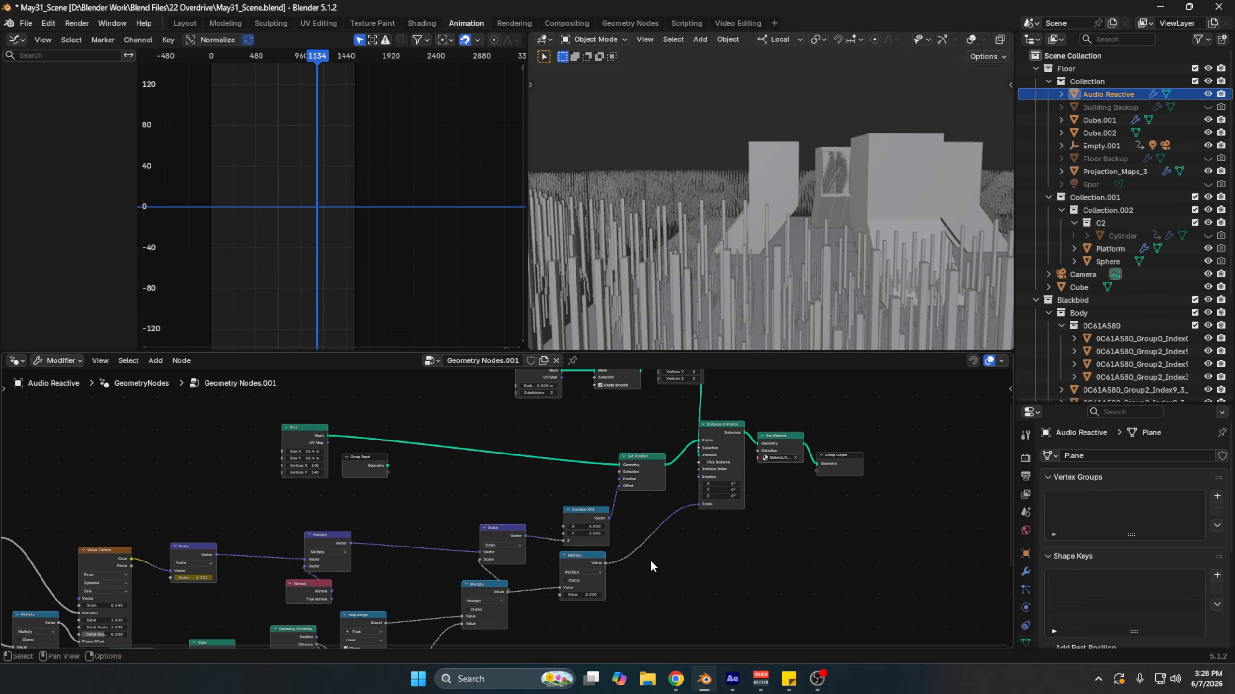
middle_click_drag(565, 603, 741, 474)
middle_click_drag(613, 572, 732, 534)
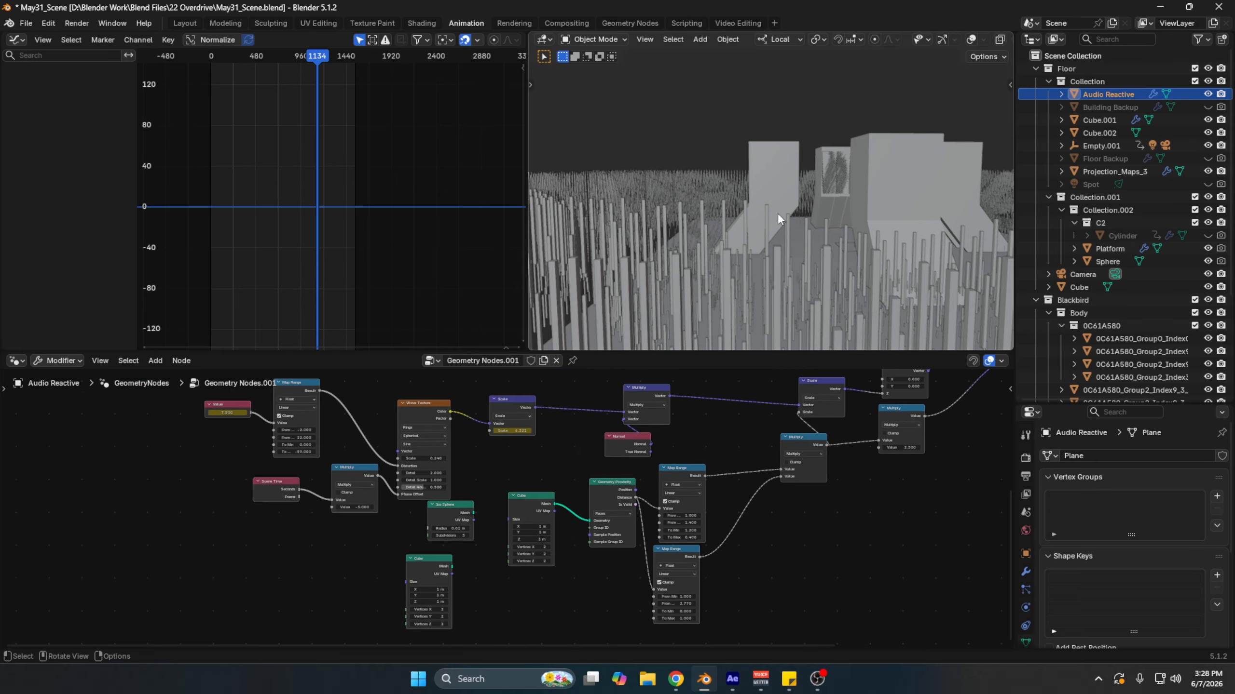
Step: Move the playhead to frame 0 and bring the animated Value and Scale nodes into close view
scroll(710, 465, "up", 3)
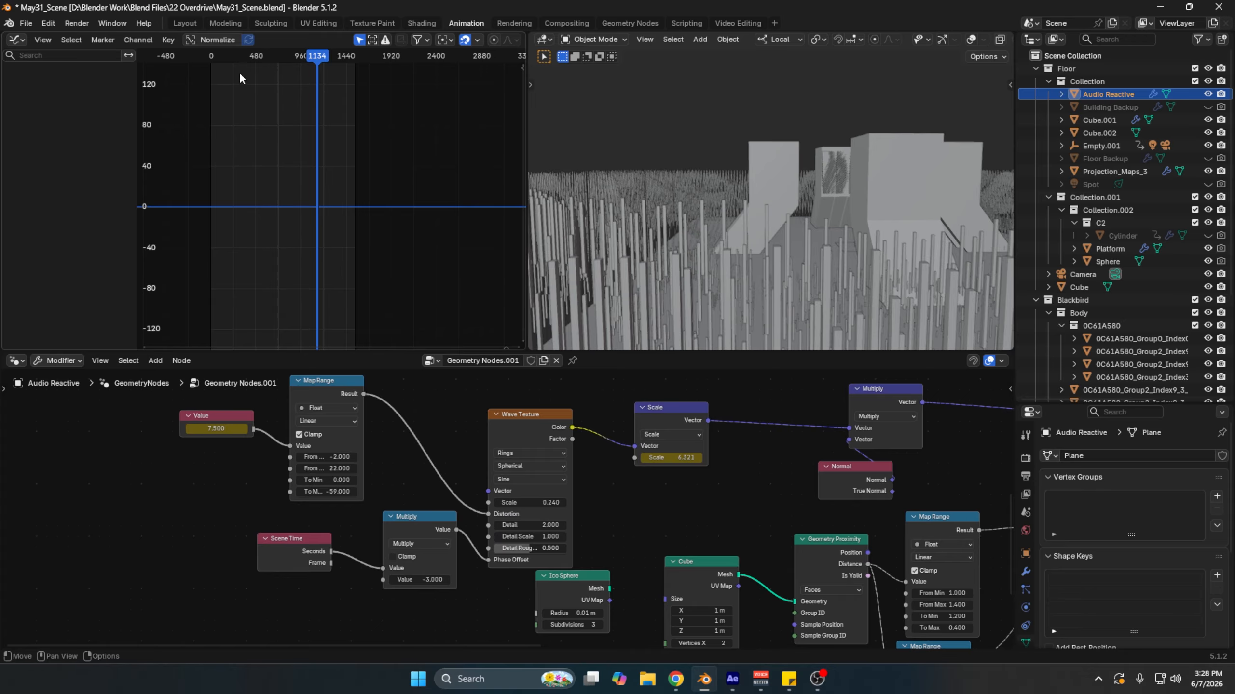
left_click(210, 55)
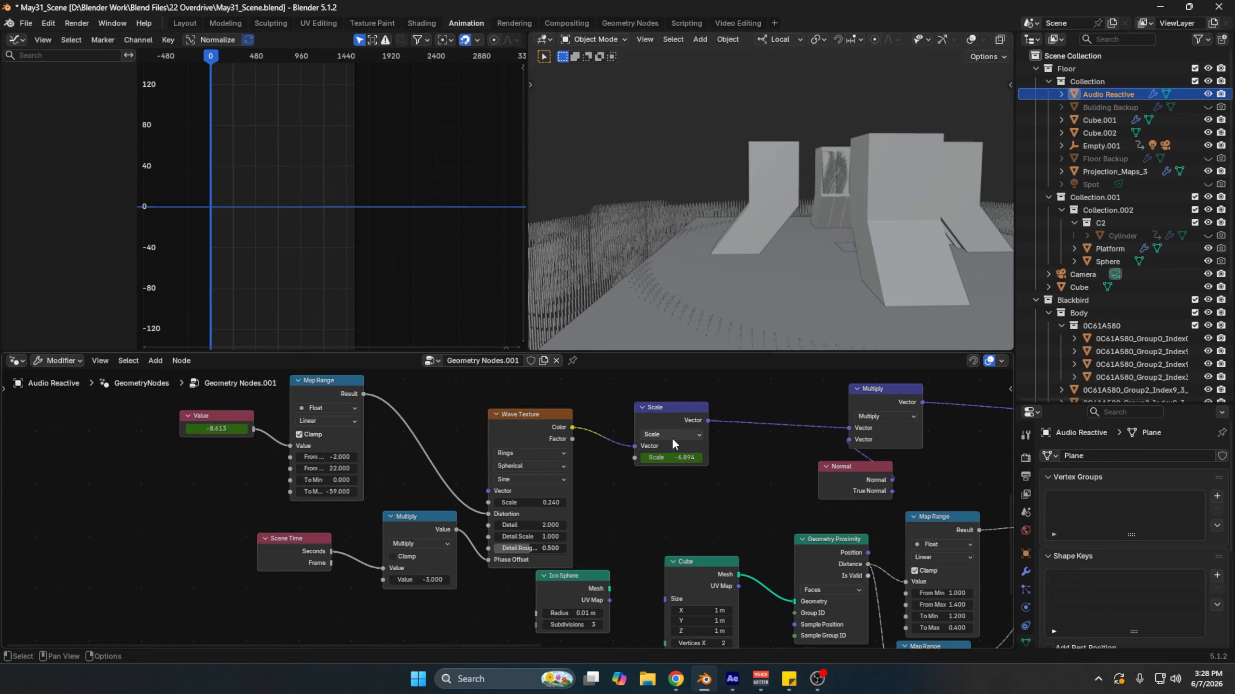
scroll(666, 452, "up", 2)
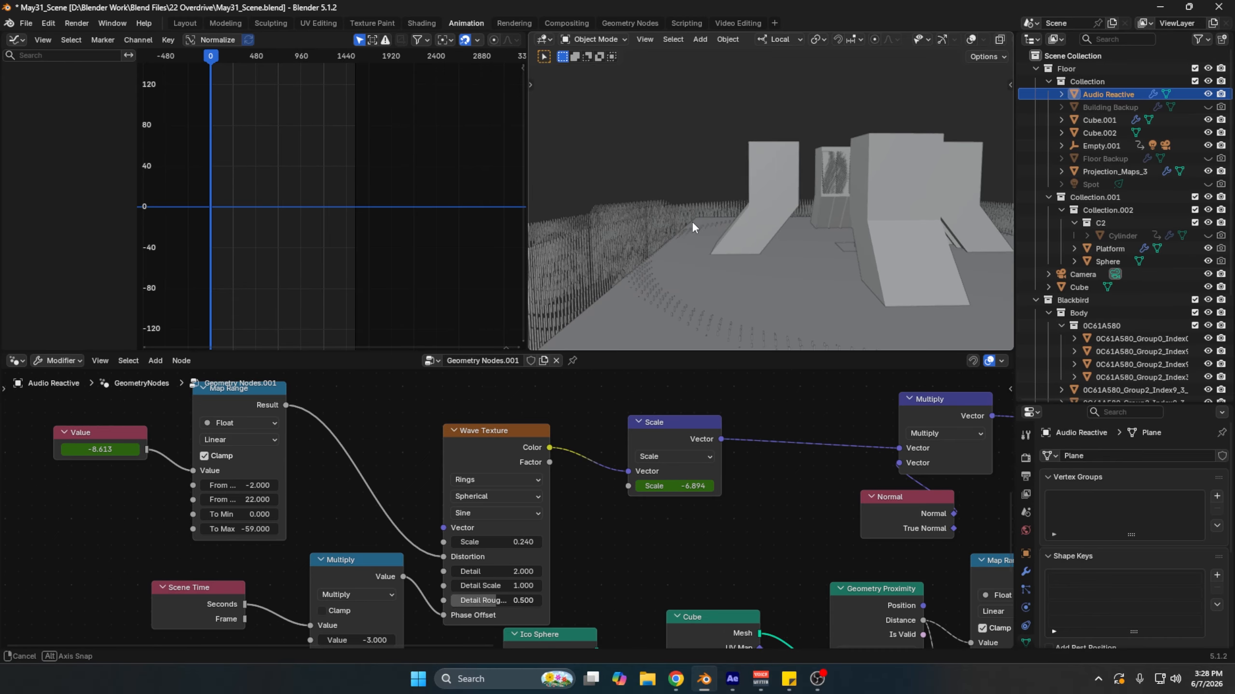
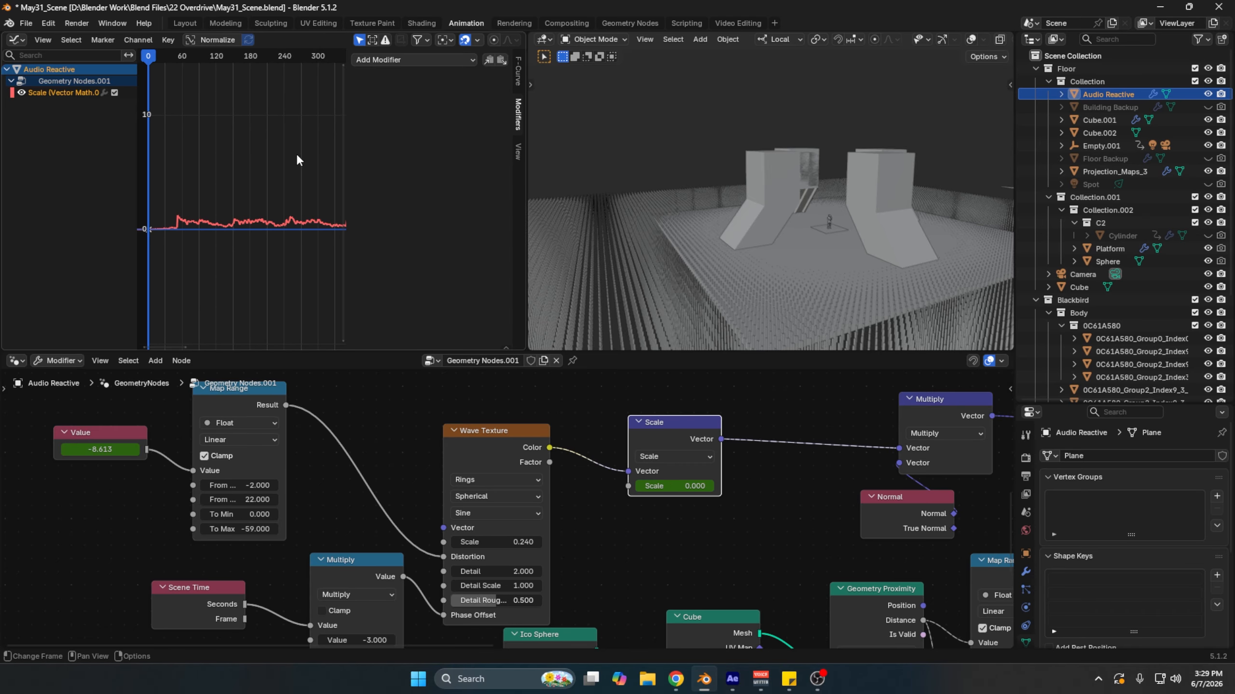
Step: Convert the baked samples of the Audio Reactive object's Scale channel into editable keyframes
key("n")
scroll(316, 260, "down", 5)
middle_click_drag(340, 297, 282, 270)
scroll(358, 273, "down", 5)
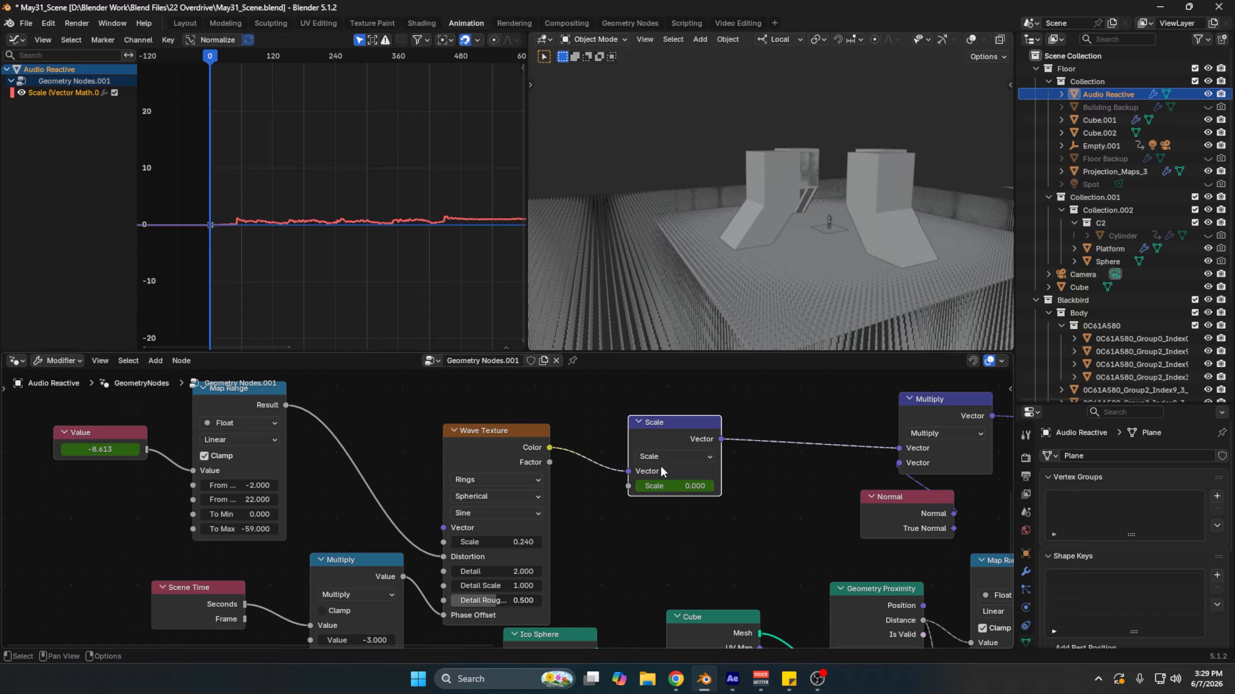
scroll(266, 194, "up", 4)
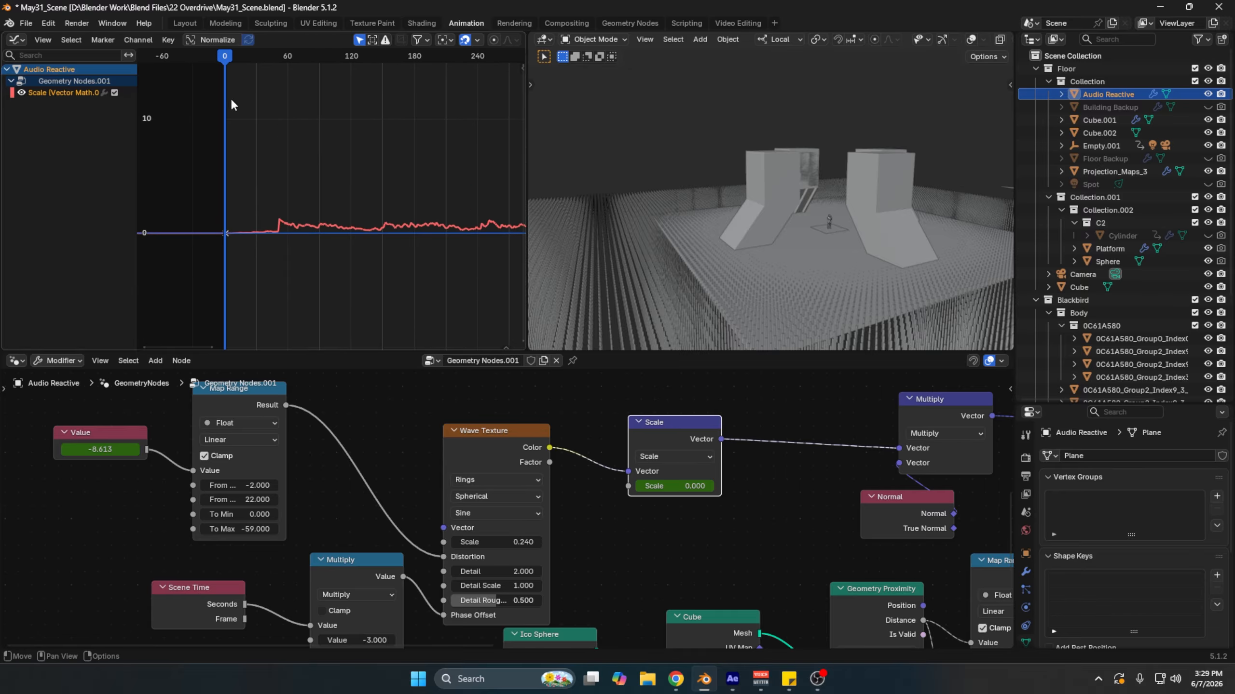
left_click(138, 39)
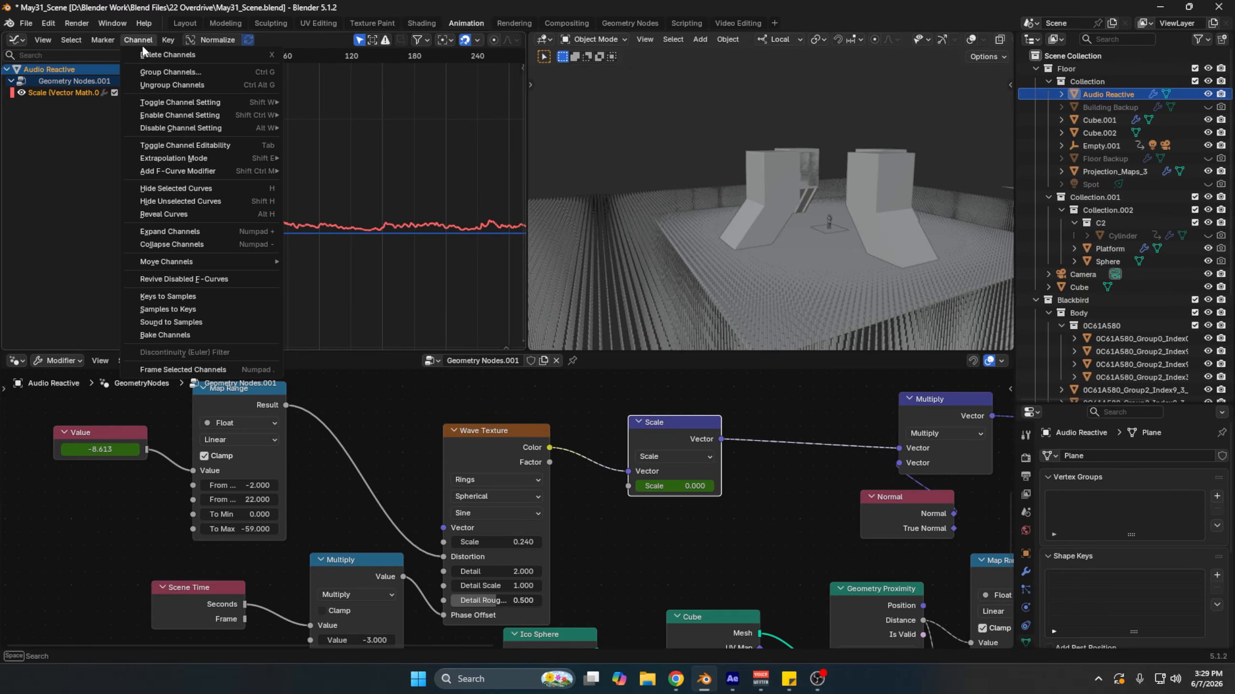
left_click(197, 307)
Step: Examine the individual keyframes of the converted Scale curve up close and along its length
scroll(353, 249, "up", 6)
middle_click_drag(313, 265, 356, 226)
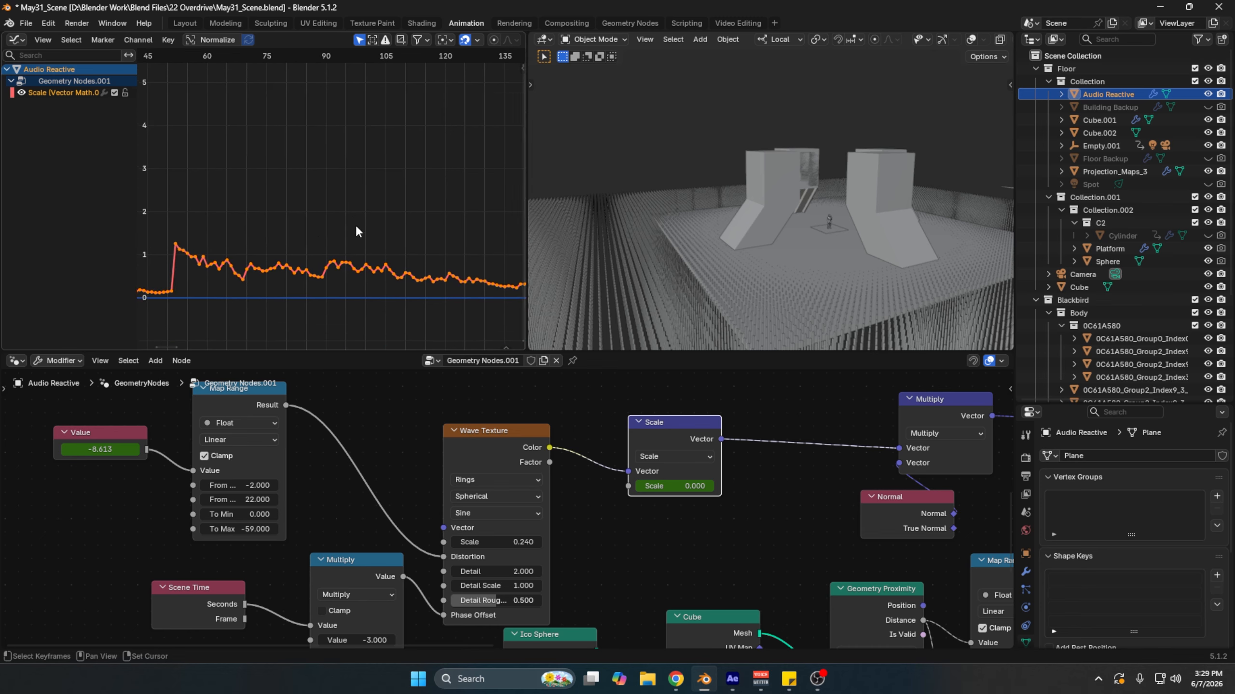
scroll(314, 284, "up", 8)
middle_click_drag(314, 284, 300, 149)
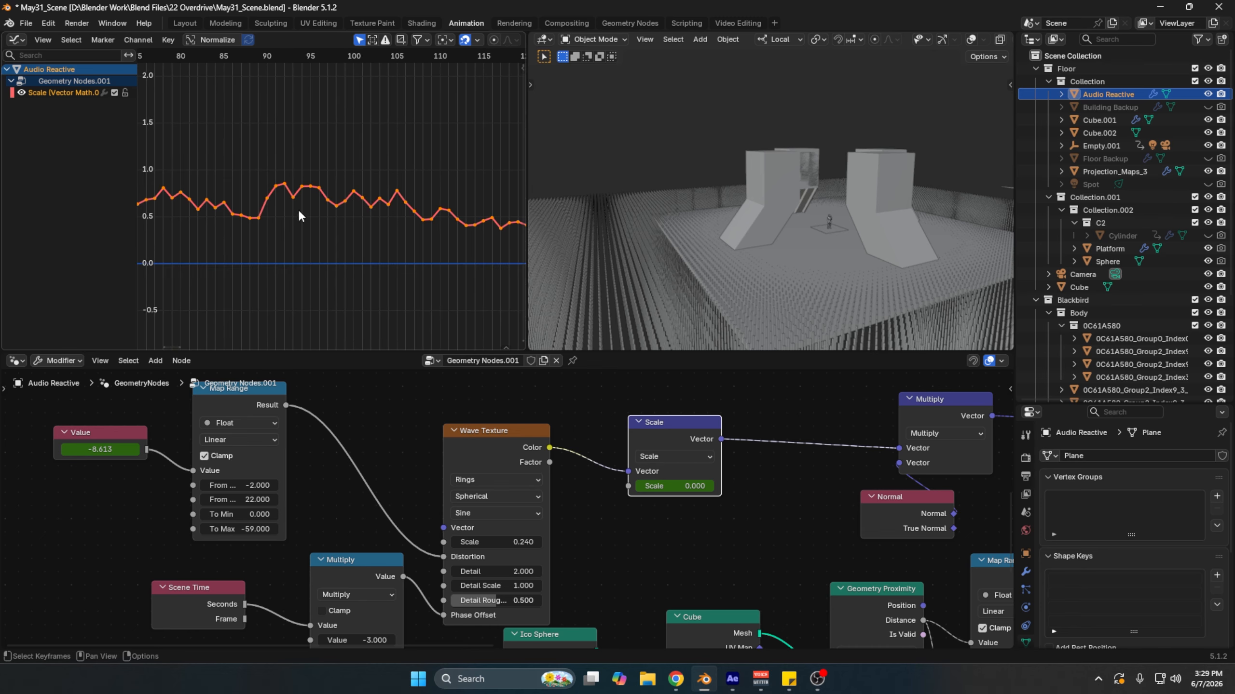
scroll(283, 224, "down", 1)
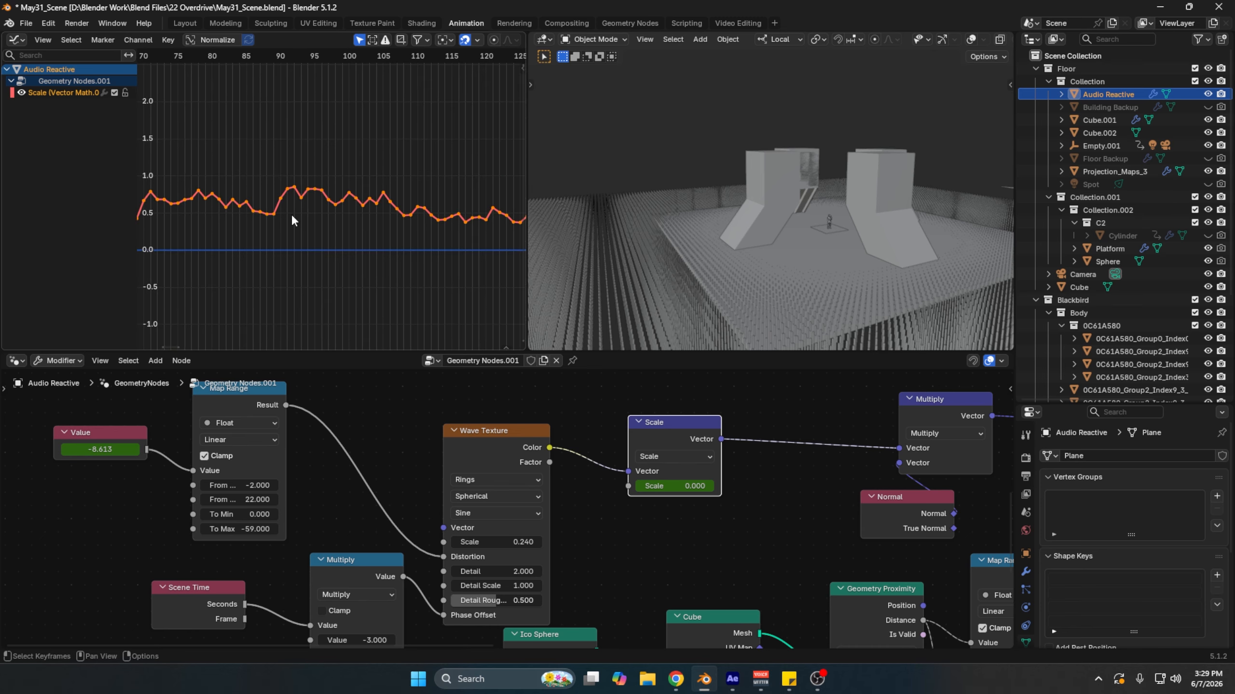
scroll(273, 255, "down", 9)
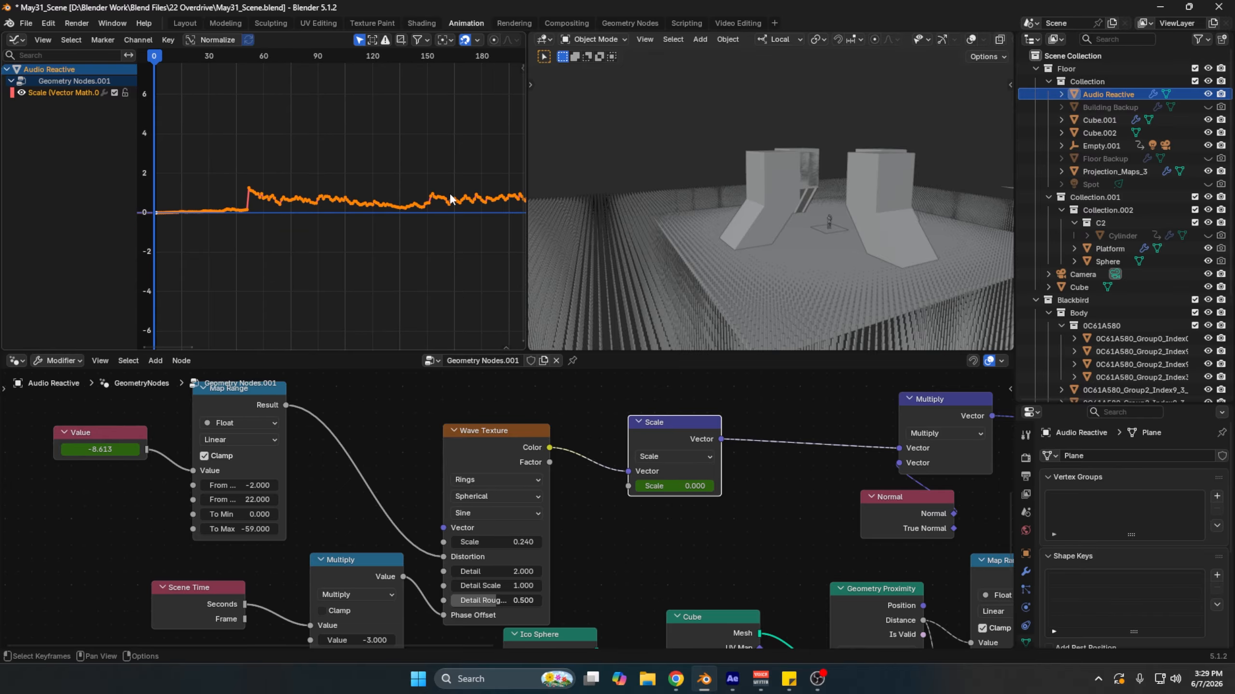
scroll(363, 214, "down", 1)
key("s")
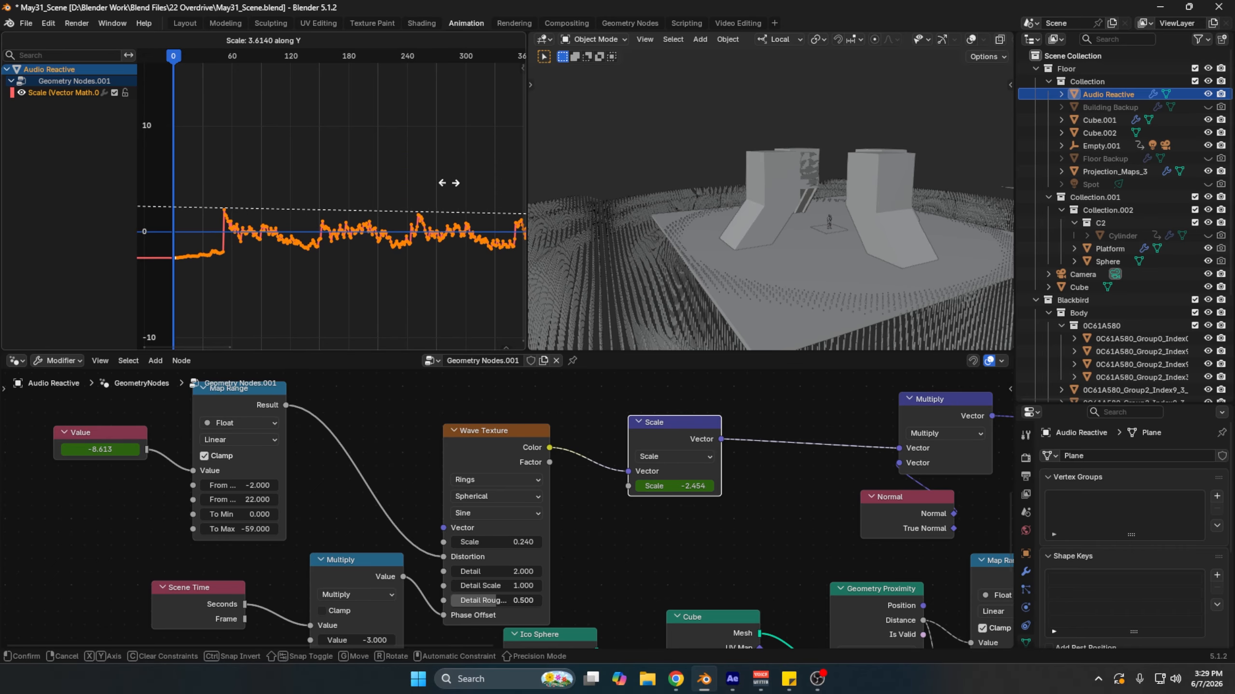
right_click(462, 175)
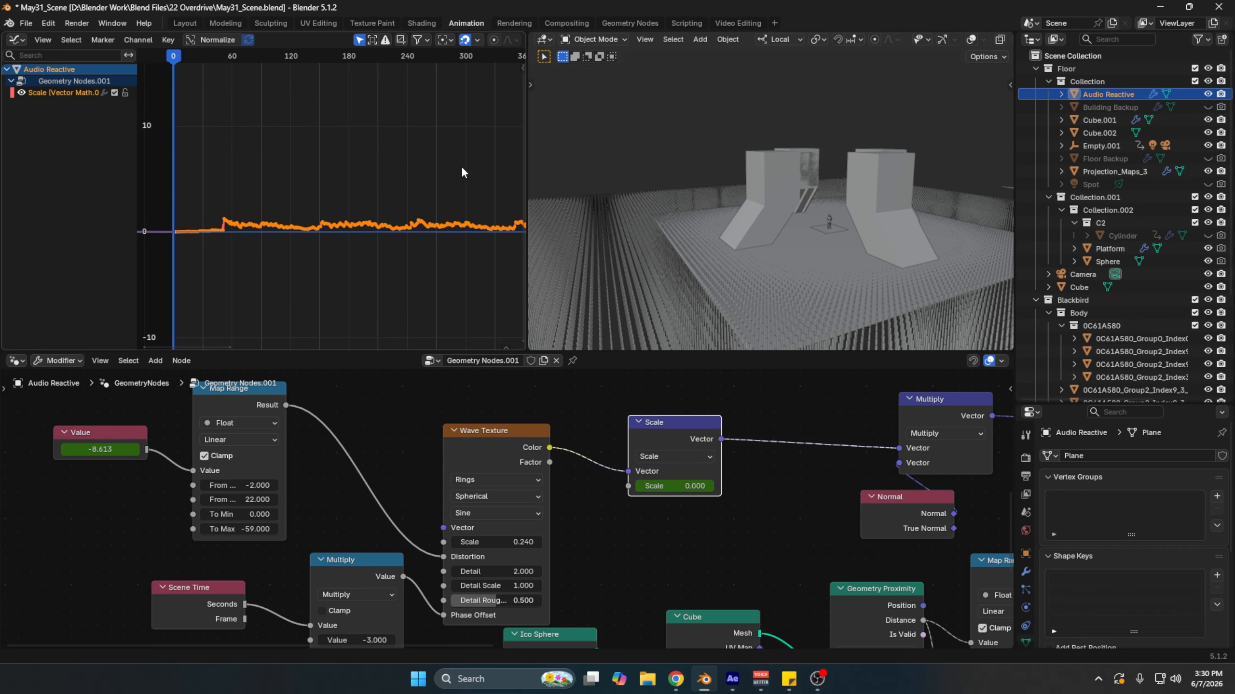
key("s")
key("y")
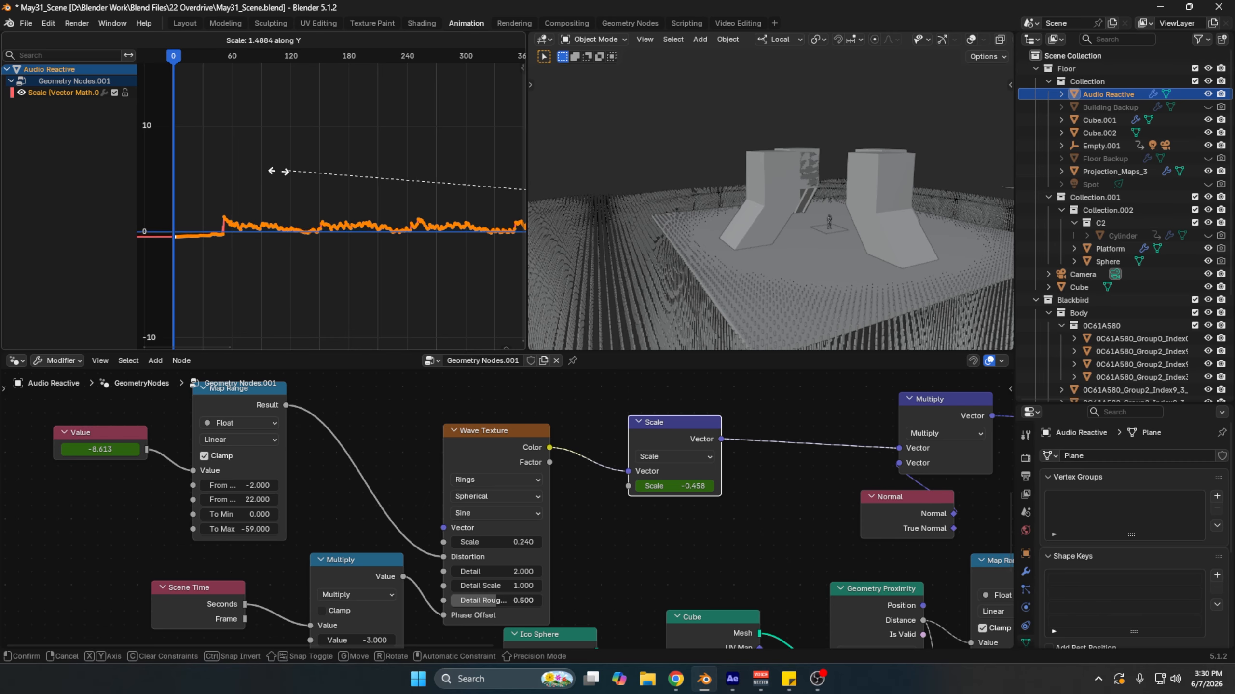
right_click(250, 190)
Step: Scale all keyframes of the Scale curve along Y by about 3, and scrub to frame 256 to check the bars
key("s")
key("y")
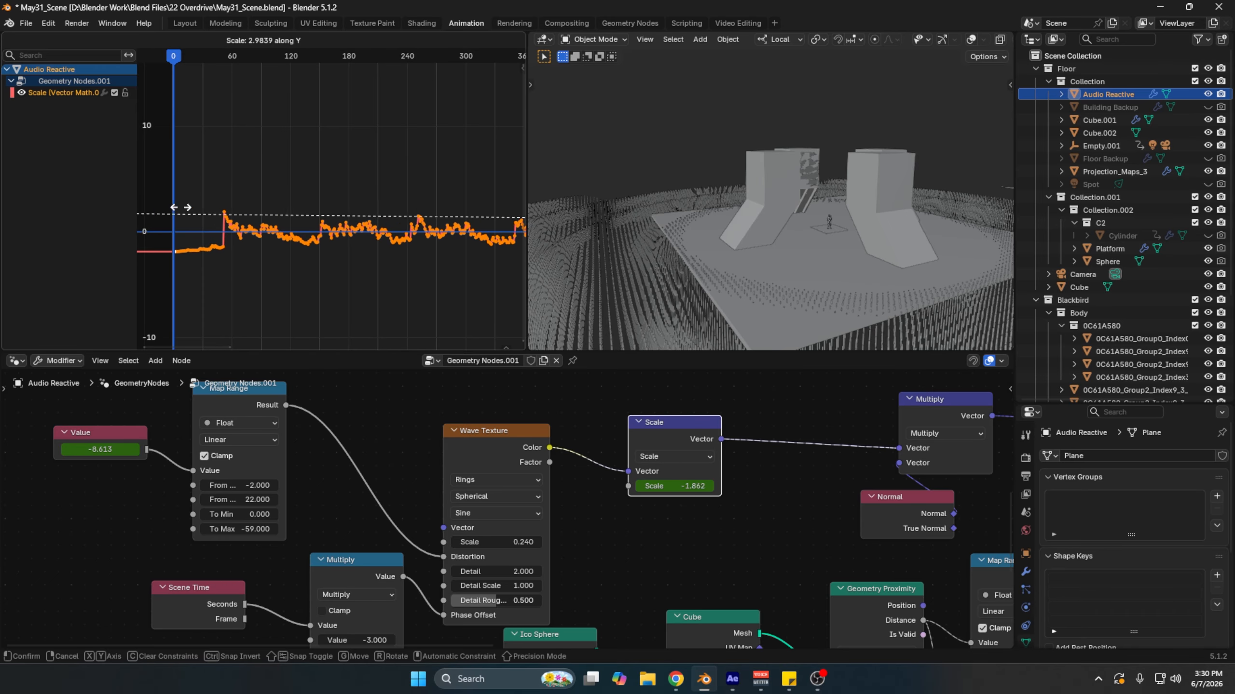
left_click(479, 201)
left_click_drag(204, 56, 352, 85)
middle_click_drag(459, 124, 338, 116)
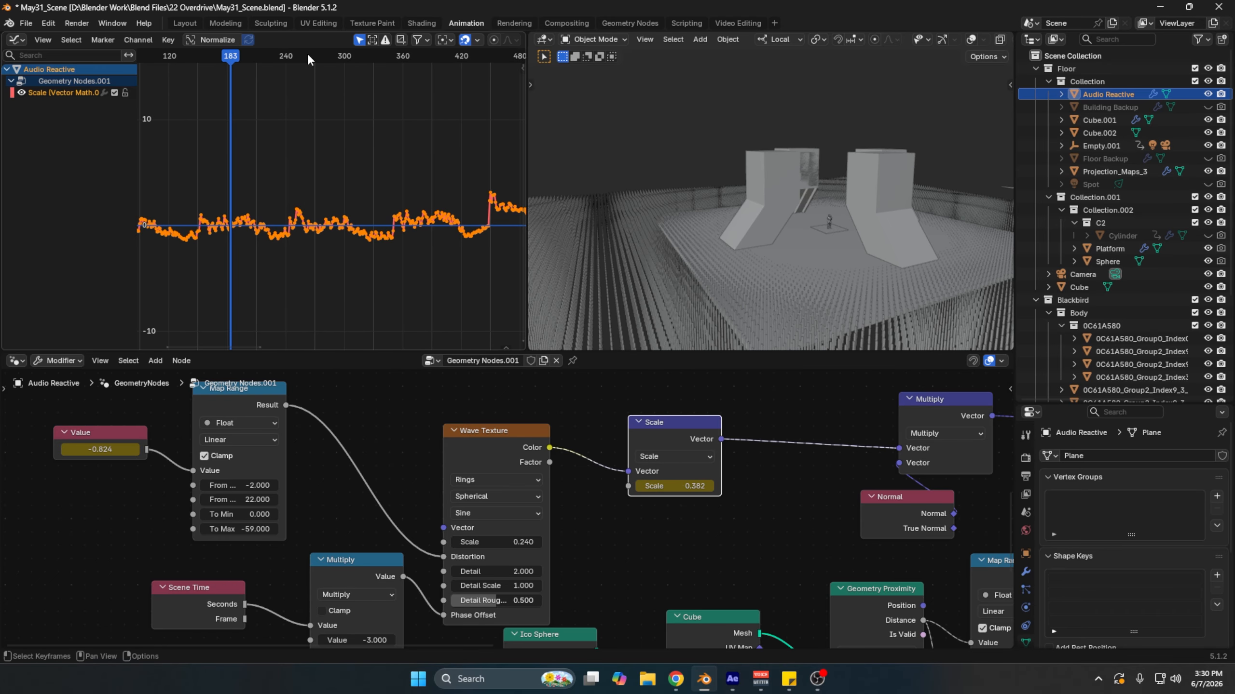
left_click_drag(248, 55, 302, 76)
scroll(378, 113, "down", 1)
middle_click_drag(376, 114, 334, 110)
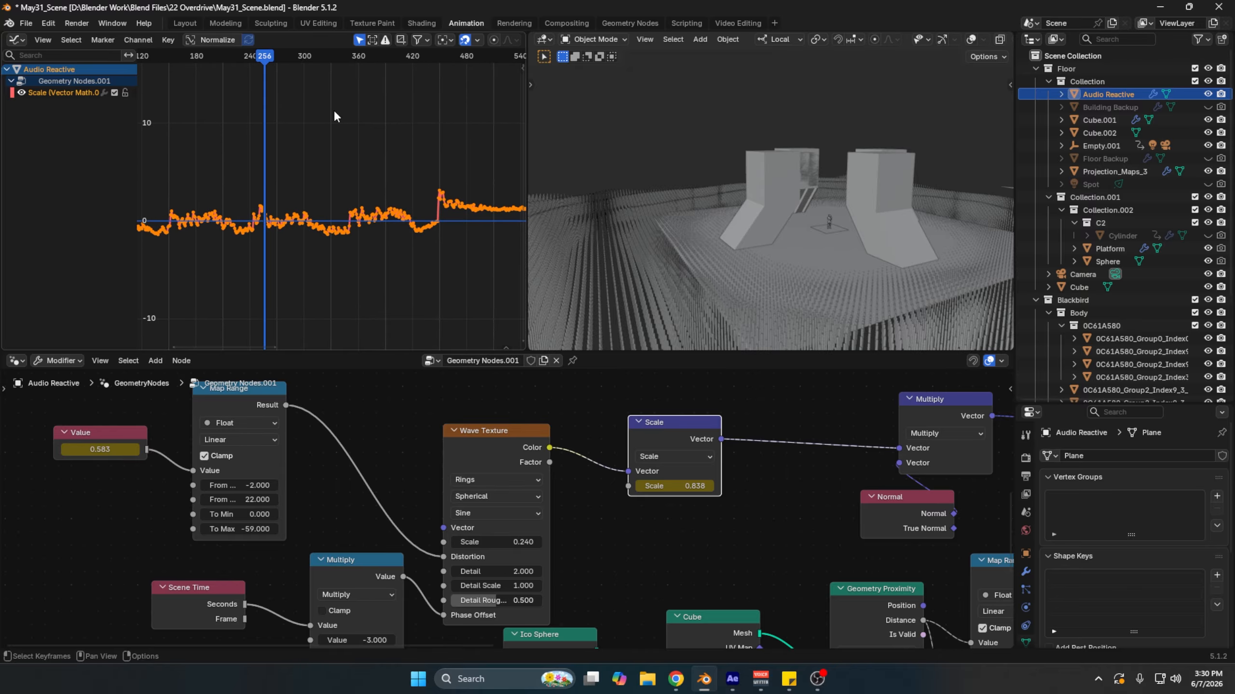
left_click(401, 107)
Step: Add a Limits modifier to the Scale channel with Minimum Y enabled at 0, and check the clamped curve
key("n")
middle_click_drag(304, 167, 351, 168)
left_click(67, 92)
middle_click_drag(187, 129, 255, 135)
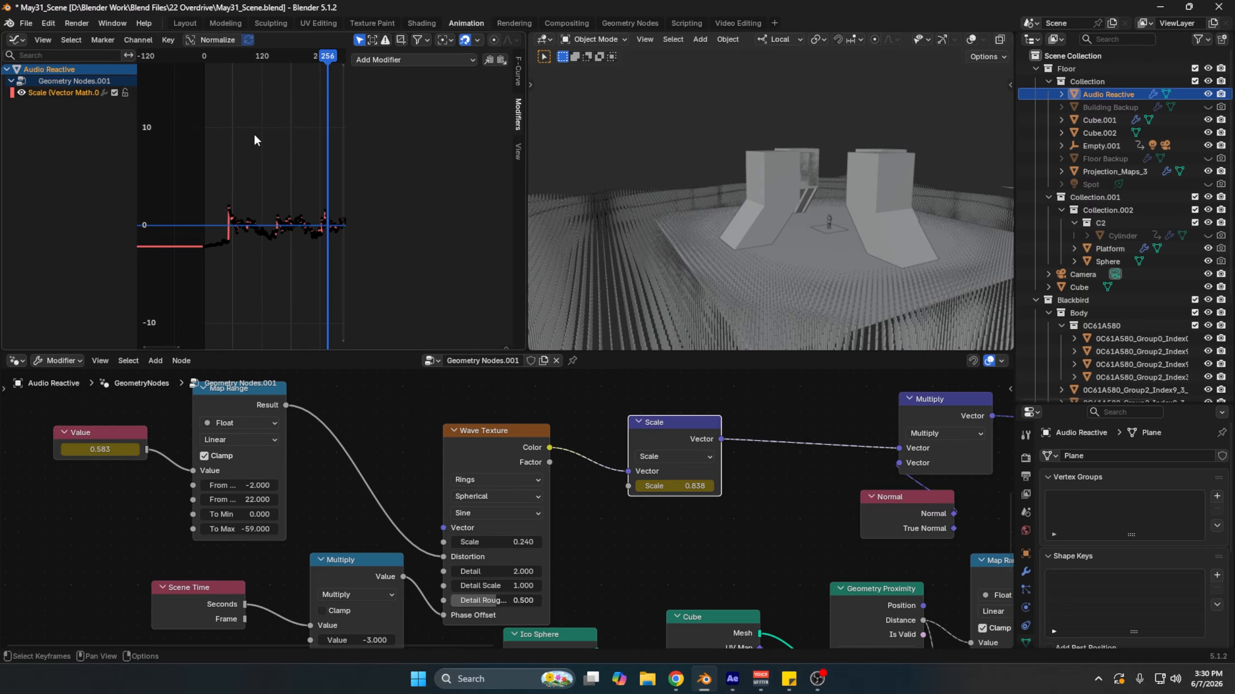
left_click(409, 66)
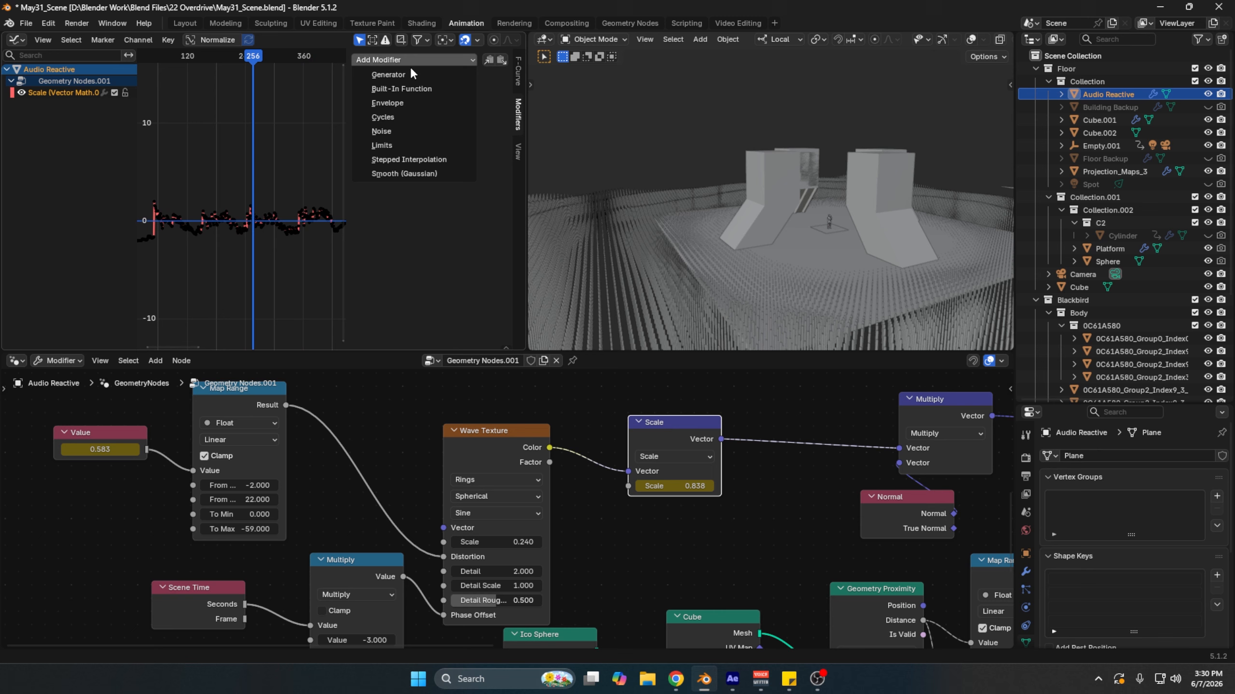
left_click(417, 143)
scroll(286, 162, "up", 1)
scroll(289, 112, "up", 8)
mouse_move(286, 195)
middle_mouse_down()
mouse_move(289, 112)
mouse_move(287, 192)
middle_mouse_up()
left_click(422, 114)
middle_click_drag(170, 227, 258, 224)
scroll(280, 235, "up", 11)
scroll(275, 239, "down", 7)
scroll(257, 228, "down", 7)
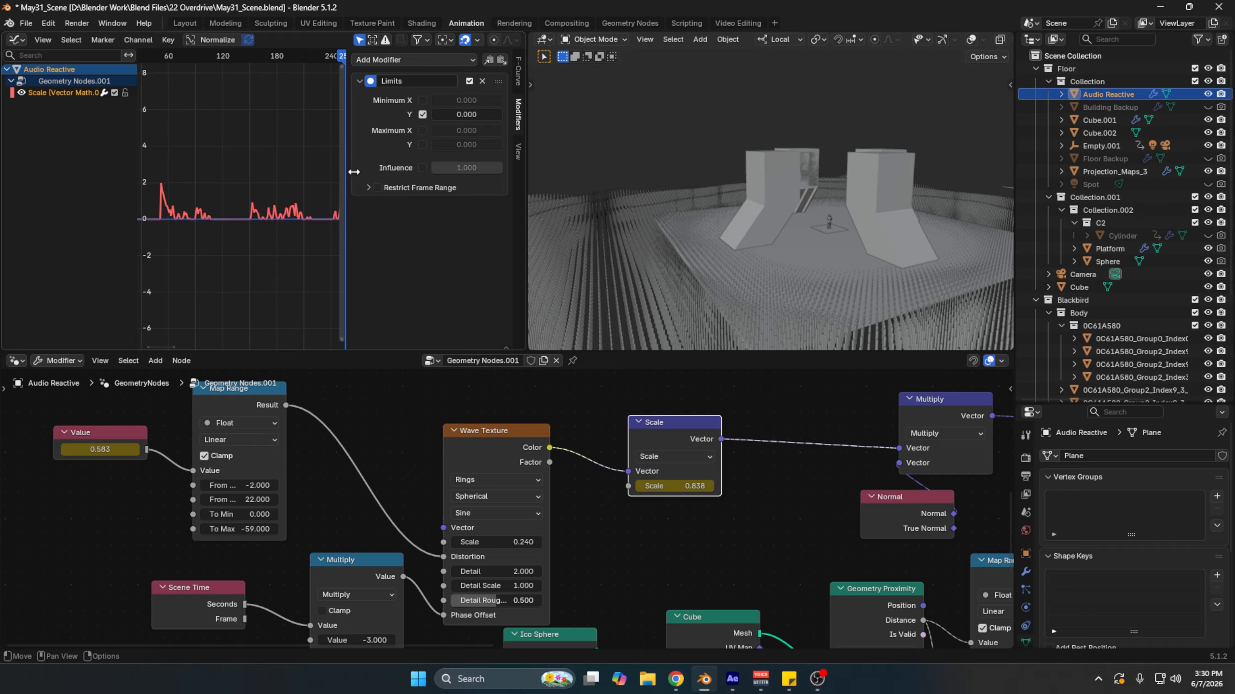
Step: Disable the Limits modifier and stretch all keyframes of the Scale curve further along Y
left_click(471, 79)
scroll(242, 196, "up", 3)
middle_click_drag(242, 196, 301, 184)
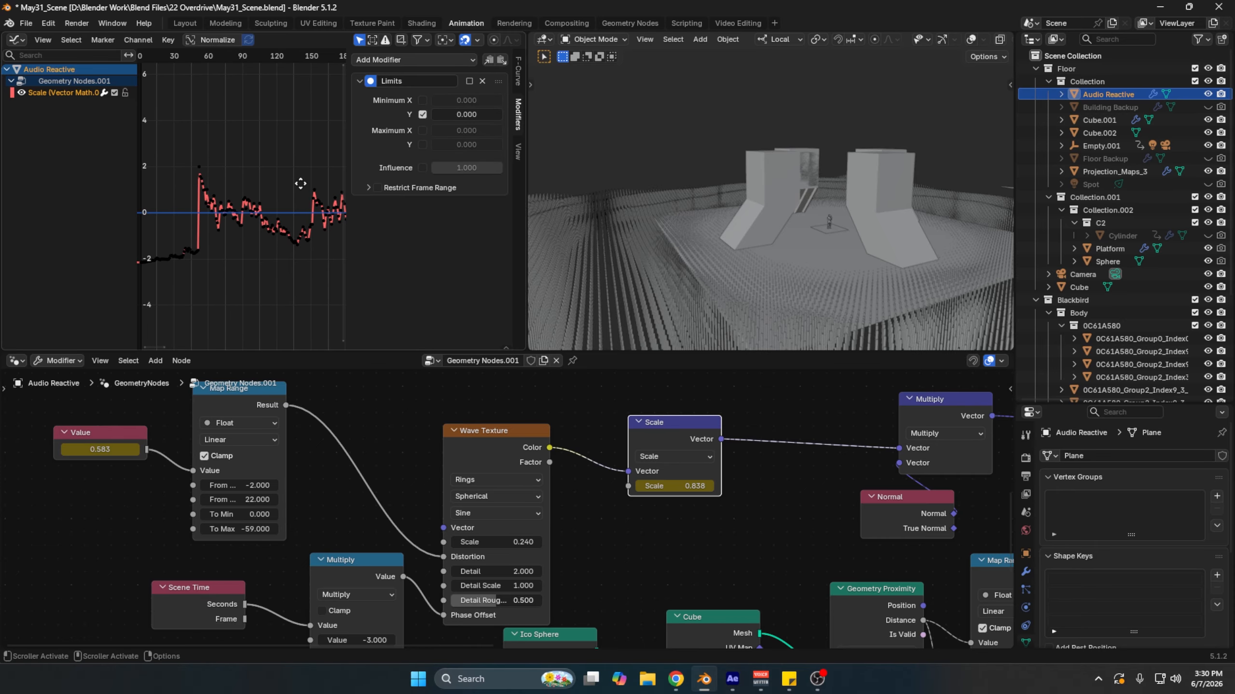
left_click(272, 169)
key("a")
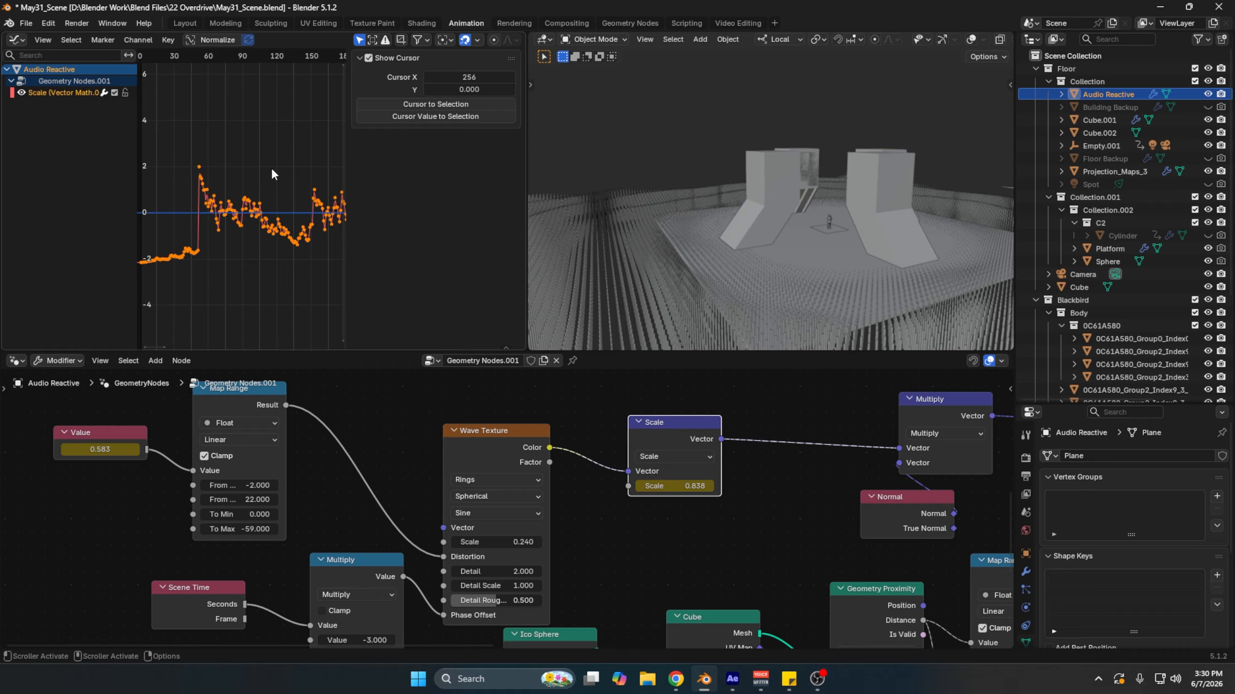
key("s")
key("y")
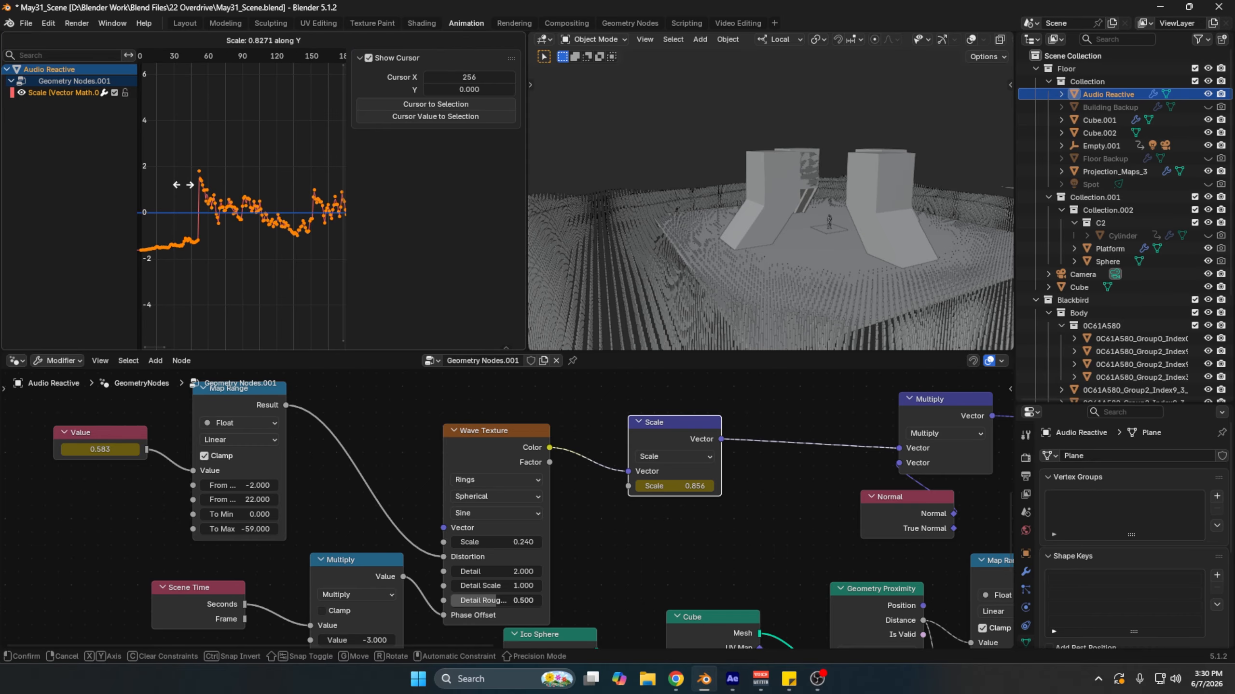
left_click(260, 158)
scroll(272, 158, "down", 3)
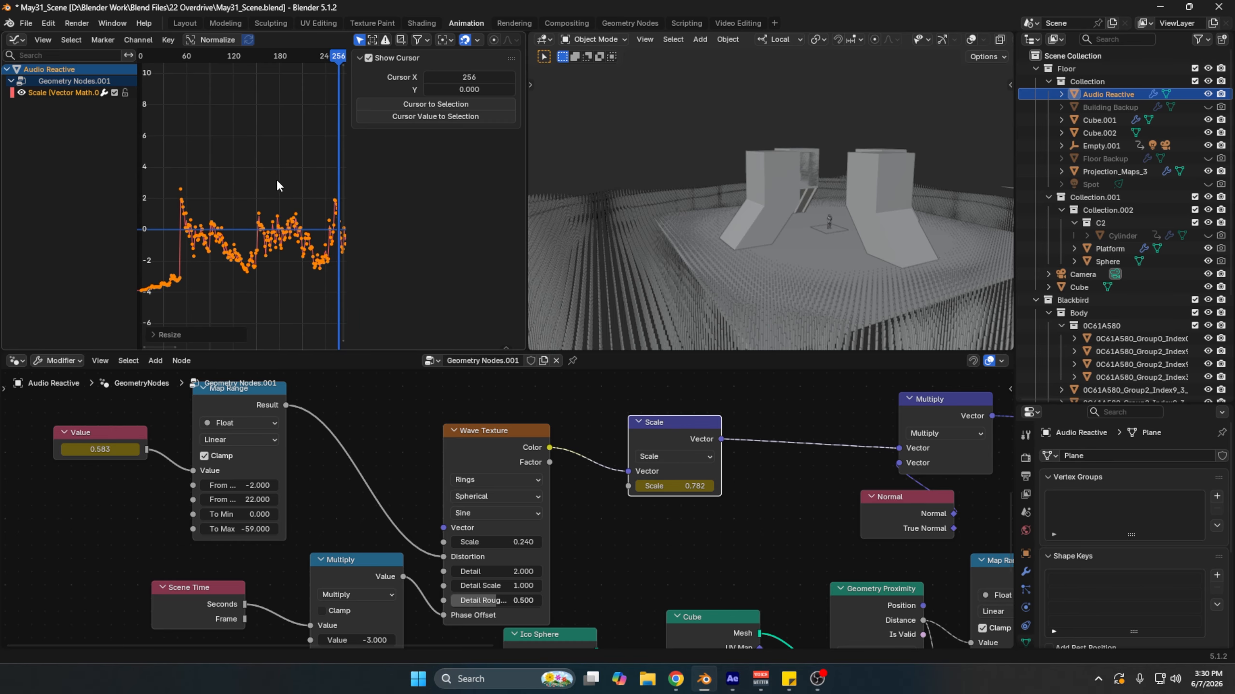
key("s")
key("y")
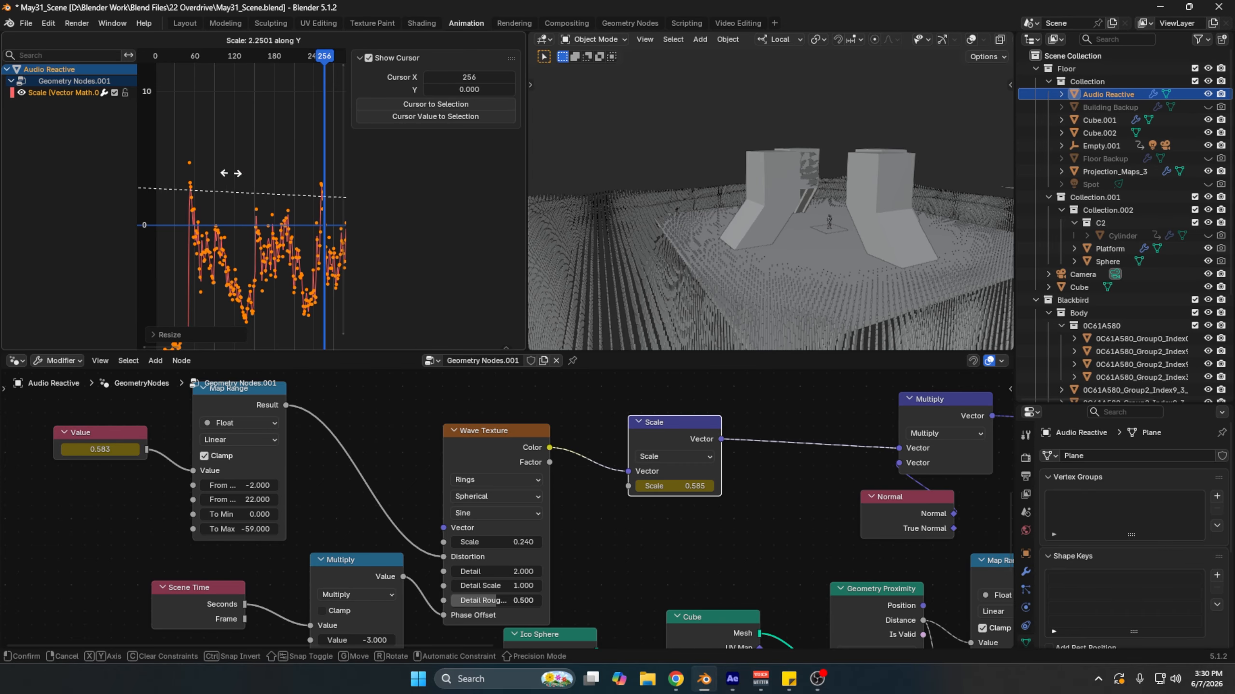
right_click(333, 169)
Step: Scrub to frame 125, view the song's audio strip in the Video Editing workspace, and return to the Animation workspace
left_click(154, 62)
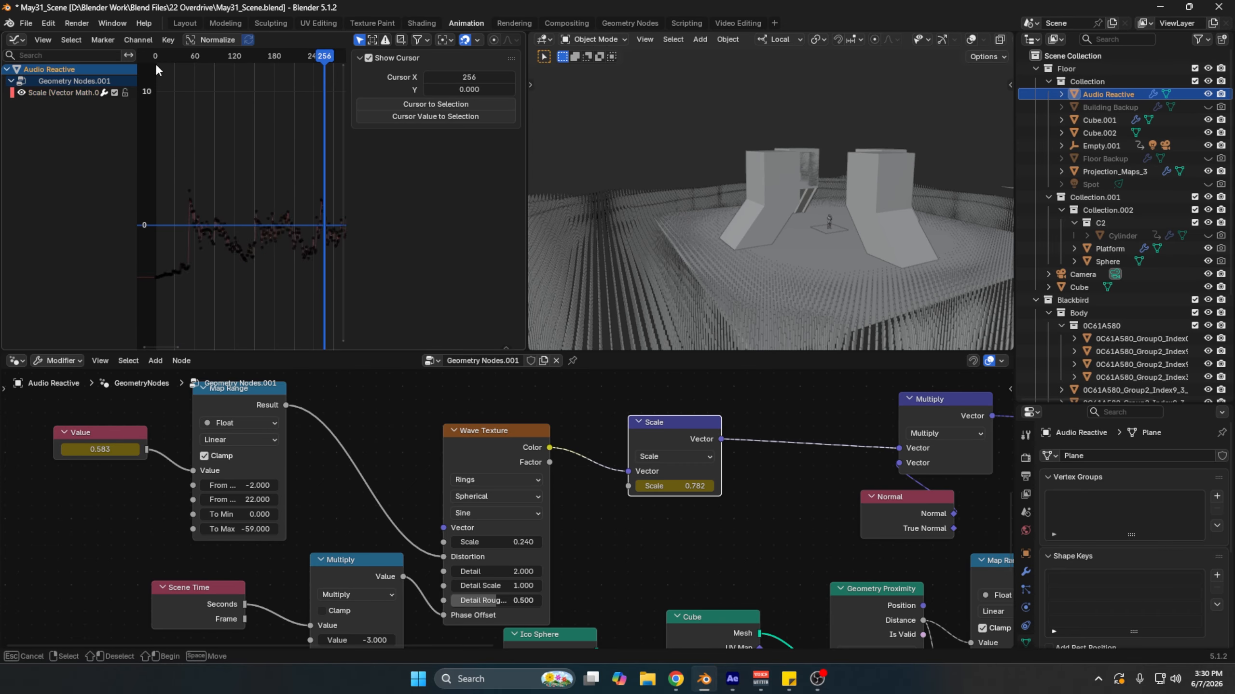
left_click_drag(155, 59, 237, 59)
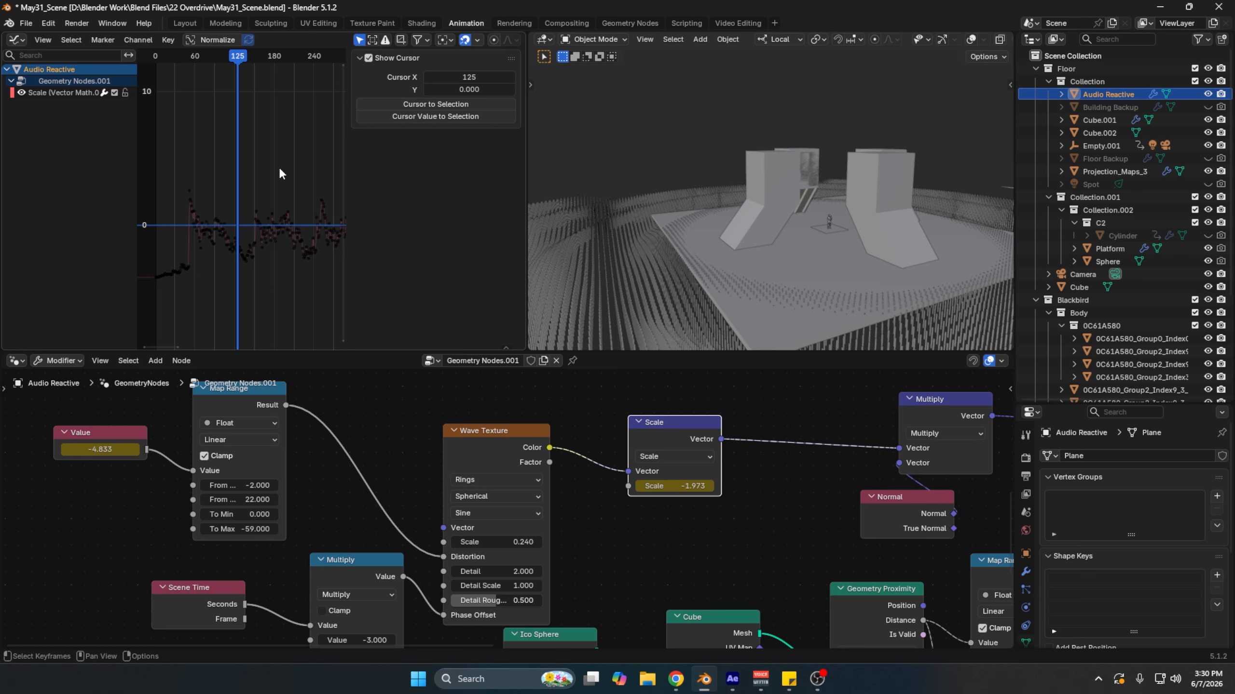
left_click(733, 23)
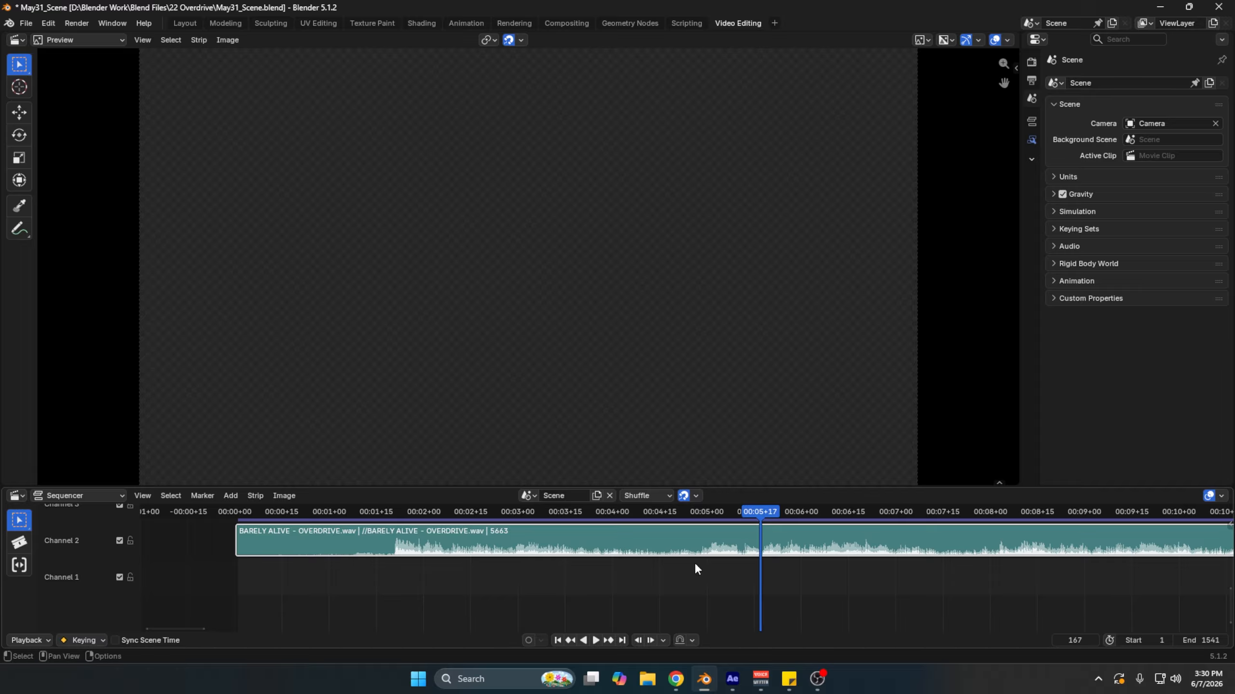
left_click(185, 23)
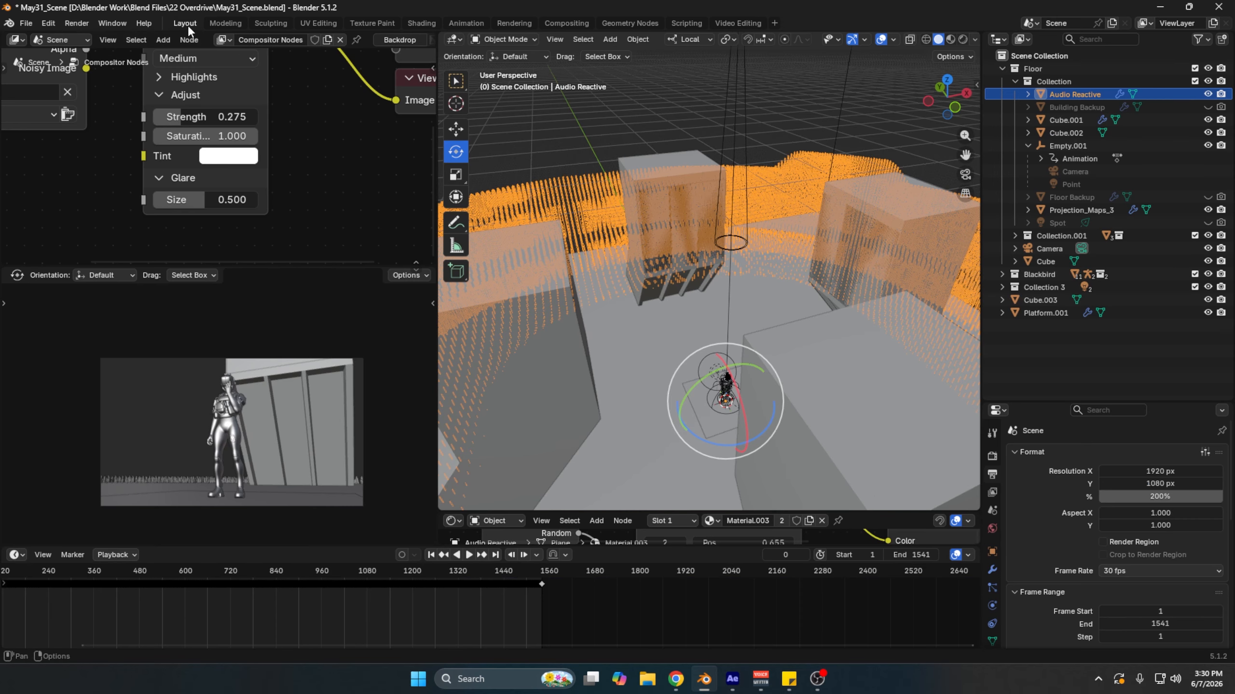
left_click(479, 23)
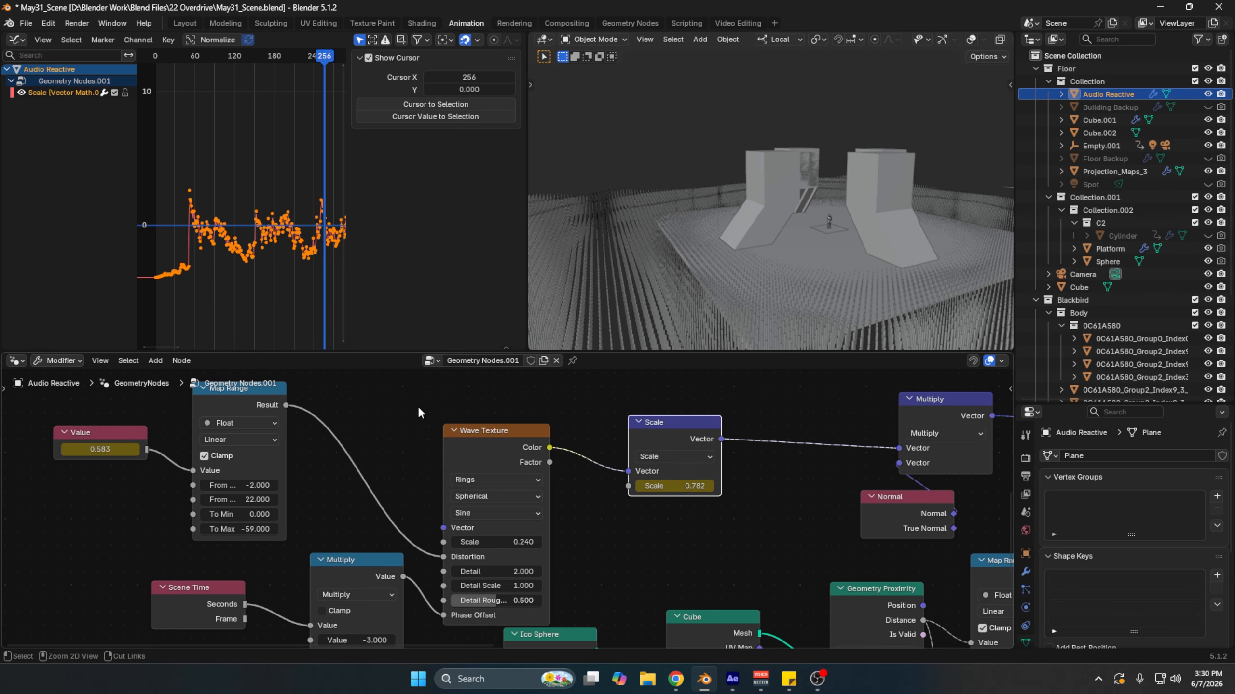
Step: Disconnect the animated Value node from the Map Range node's Value input
left_click_drag(296, 59, 328, 74)
middle_click_drag(802, 210, 700, 204)
middle_click_drag(226, 463, 361, 475)
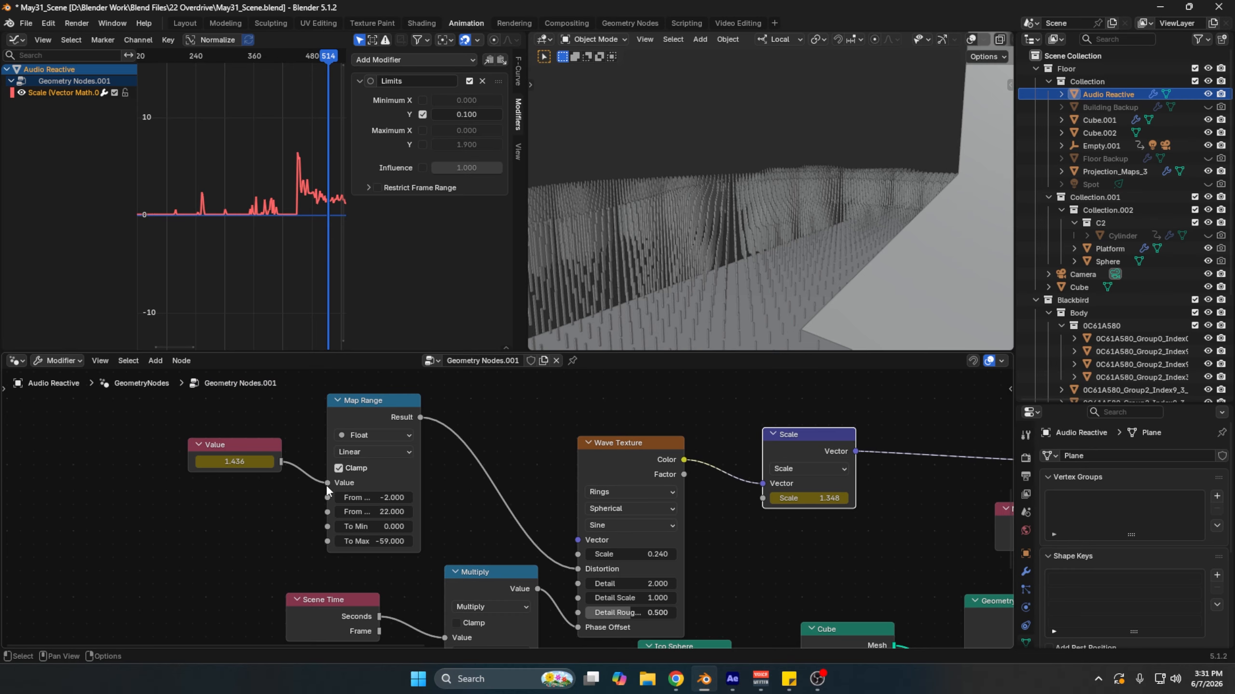
left_click_drag(327, 483, 316, 506)
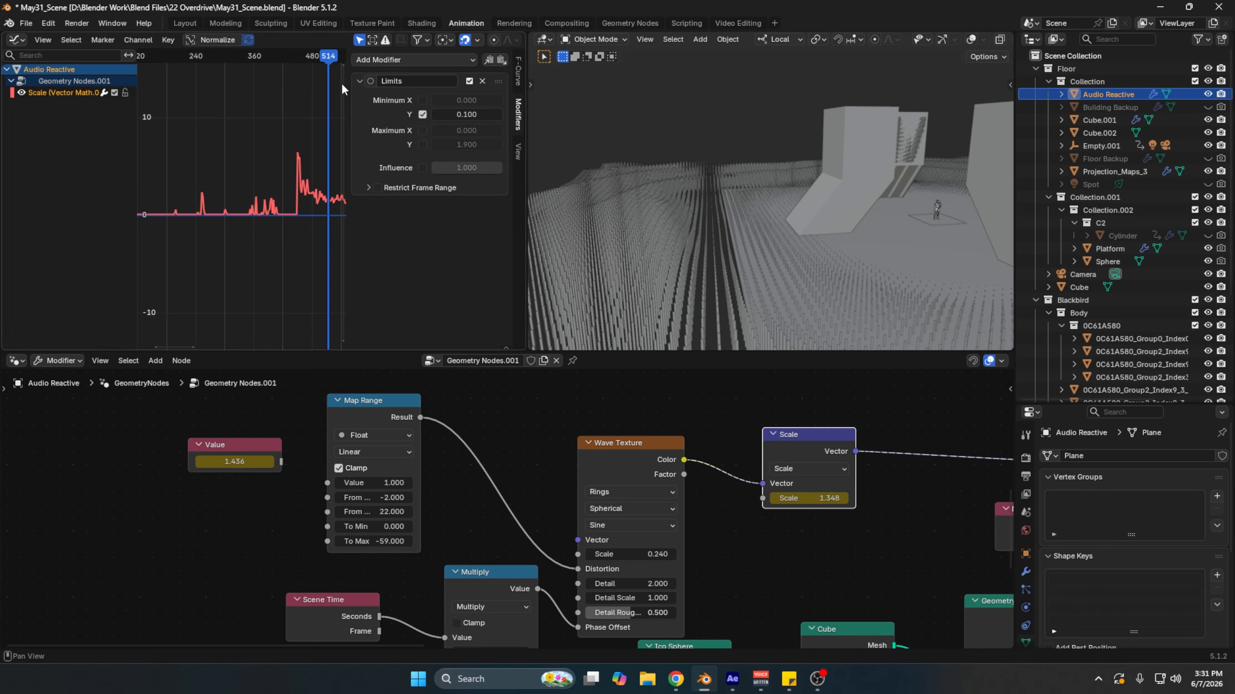
Step: Scrub the animation around frames 514 to 516 and inspect how the bars move without the Value link
mouse_move(335, 57)
left_mouse_down()
mouse_move(279, 62)
mouse_move(320, 72)
left_mouse_up()
middle_click_drag(818, 221, 706, 213)
left_click_drag(252, 57, 330, 78)
scroll(634, 231, "up", 3)
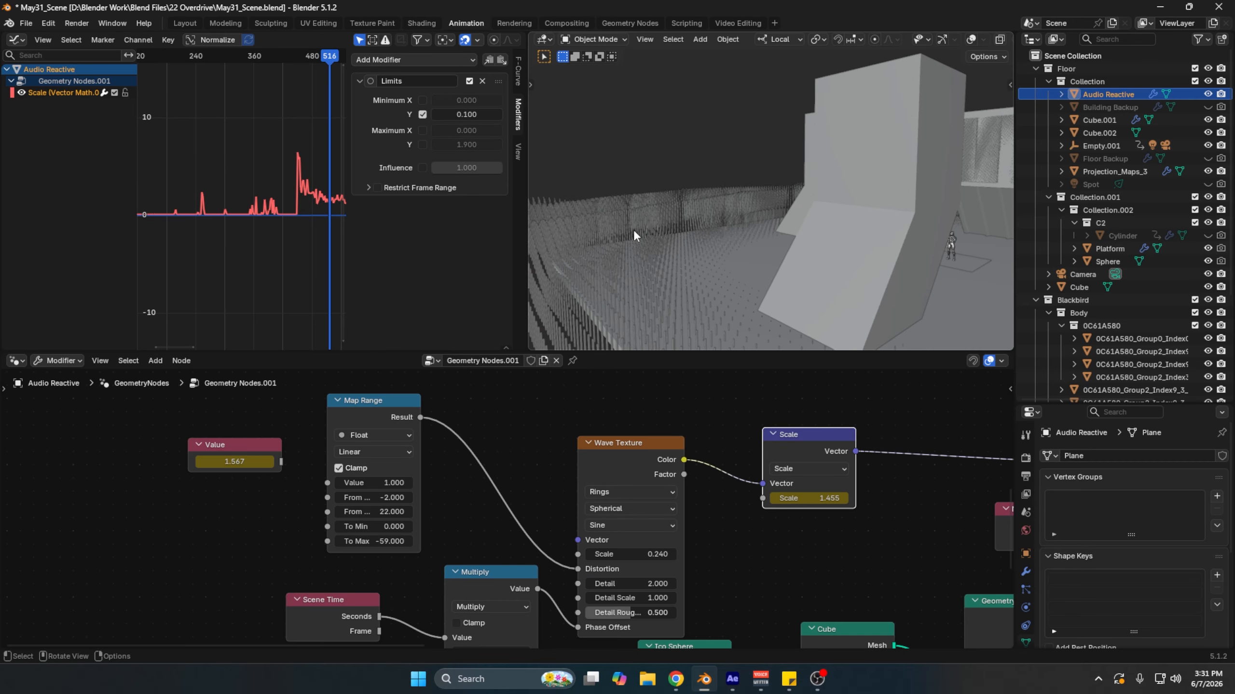
scroll(680, 224, "up", 2)
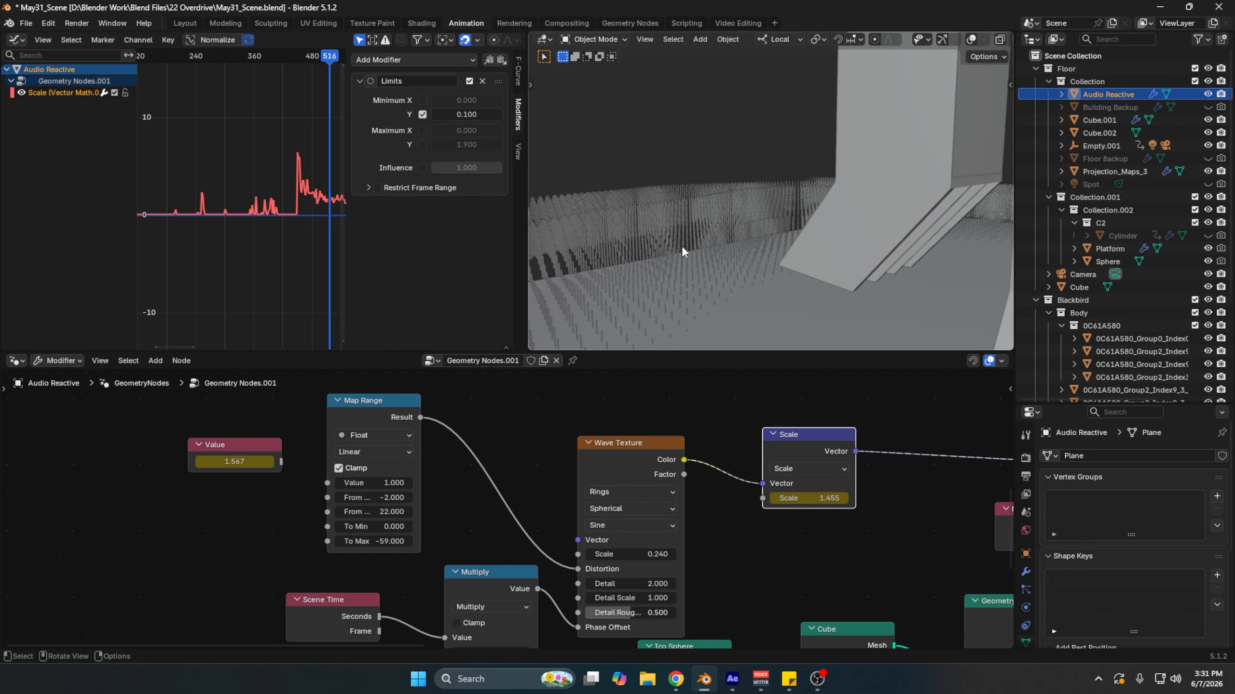
left_click_drag(253, 55, 328, 143)
middle_click_drag(523, 447, 611, 454)
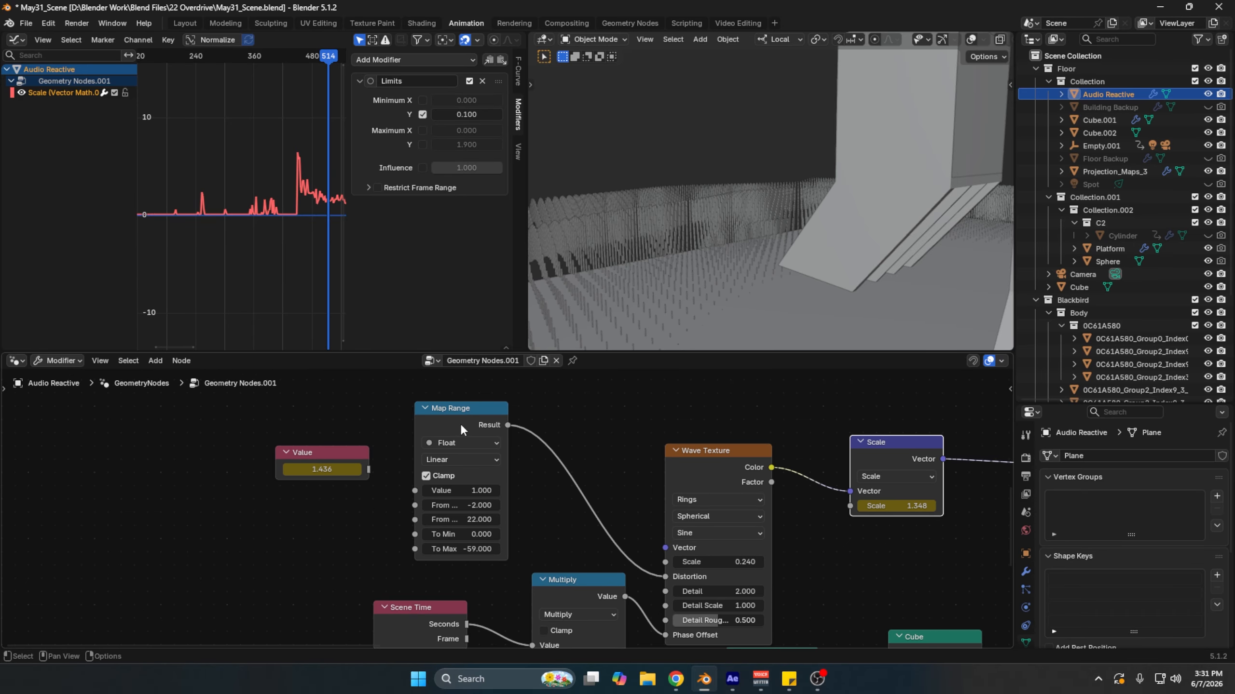
Step: Reconnect the Value node to the Map Range's Value input, and try a From Min of -4.9 before undoing that value
left_click_drag(368, 470, 415, 490)
middle_click_drag(411, 488, 425, 465)
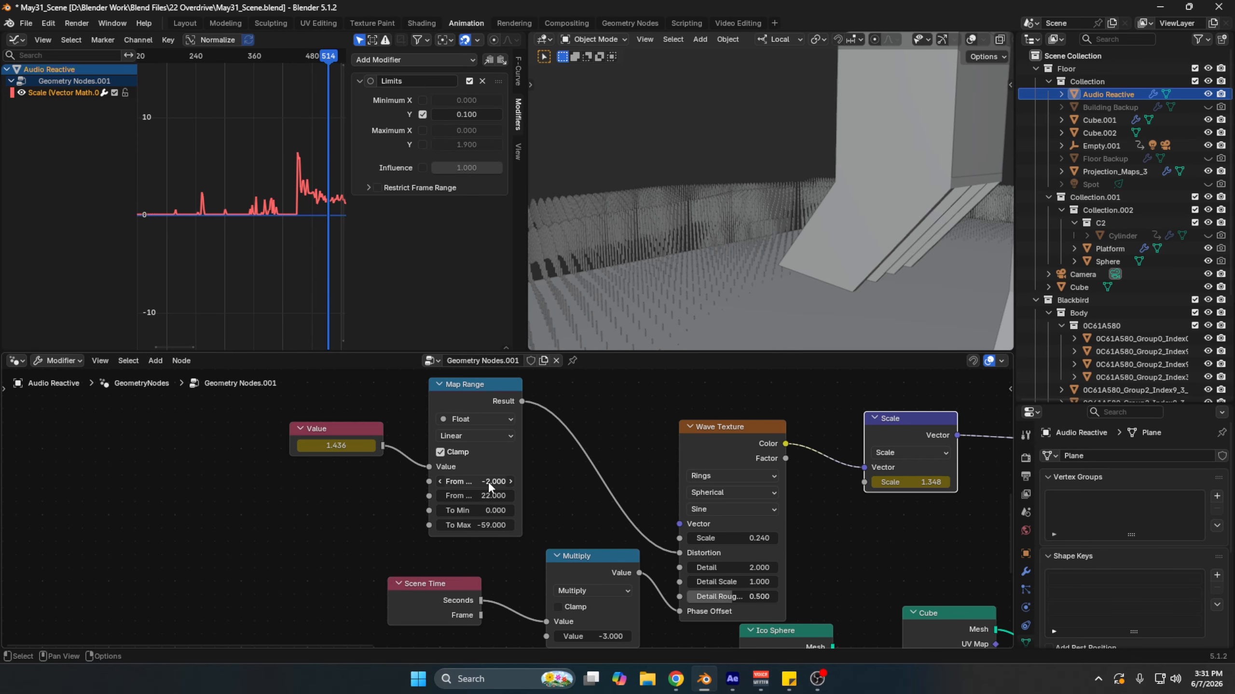
mouse_move(488, 481)
left_mouse_down()
mouse_move(437, 482)
mouse_move(465, 481)
left_mouse_up()
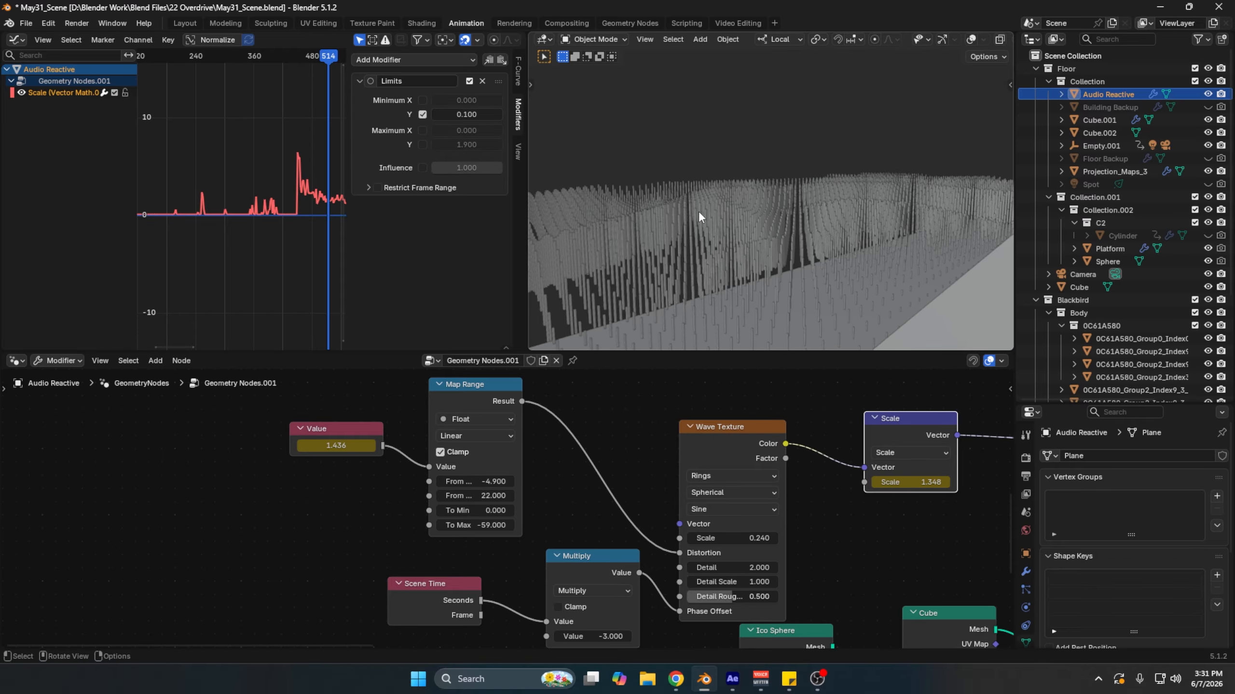
key("ctrl+z")
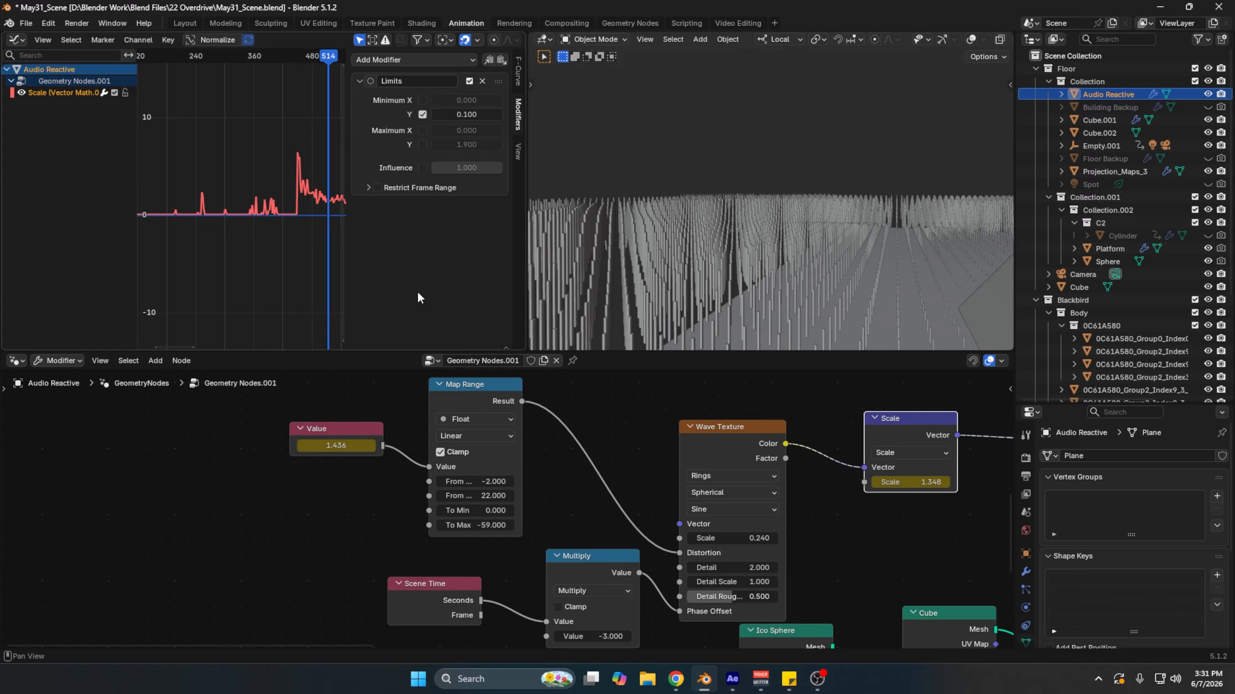
Step: Move the playhead to frame 1065 and compare the Scale curve with the bars in the viewport
scroll(309, 228, "down", 15)
middle_click_drag(324, 186, 251, 206)
left_click_drag(259, 58, 267, 59)
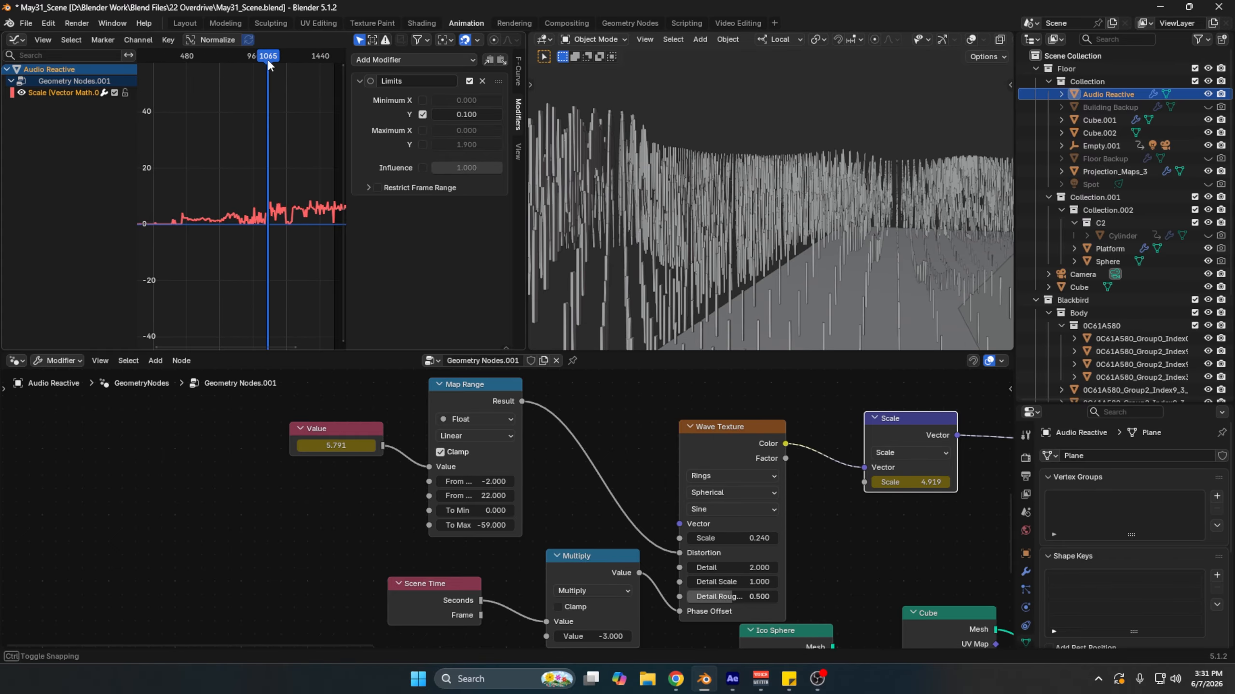
Step: Try a From Min of -17 on the Map Range node feeding the Wave Texture's Distortion, and undo it
middle_click_drag(758, 205, 632, 252)
left_click_drag(479, 481, 406, 482)
middle_click_drag(788, 258, 824, 249)
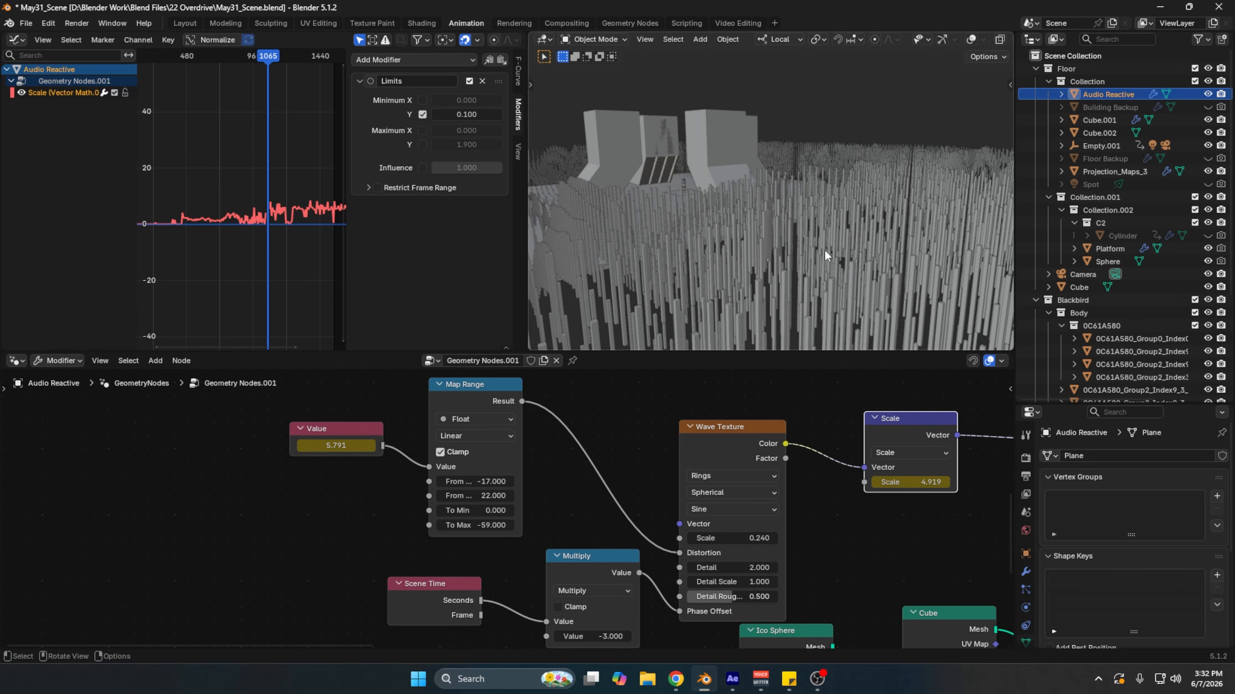
key("ctrl+z")
Step: Show the animated Value node's curve and compare the bars with the playhead at frame 0 and at frame 1034
middle_click_drag(466, 431, 599, 421)
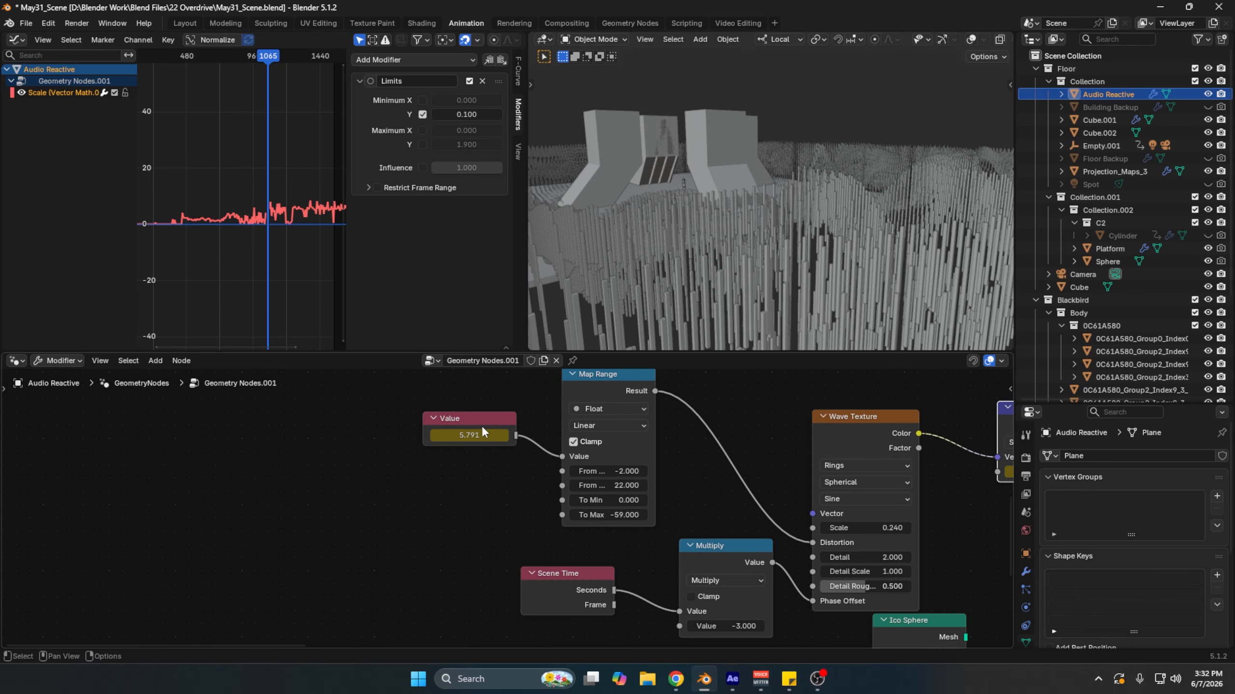
left_click(481, 431)
scroll(248, 143, "down", 3)
left_click(164, 57)
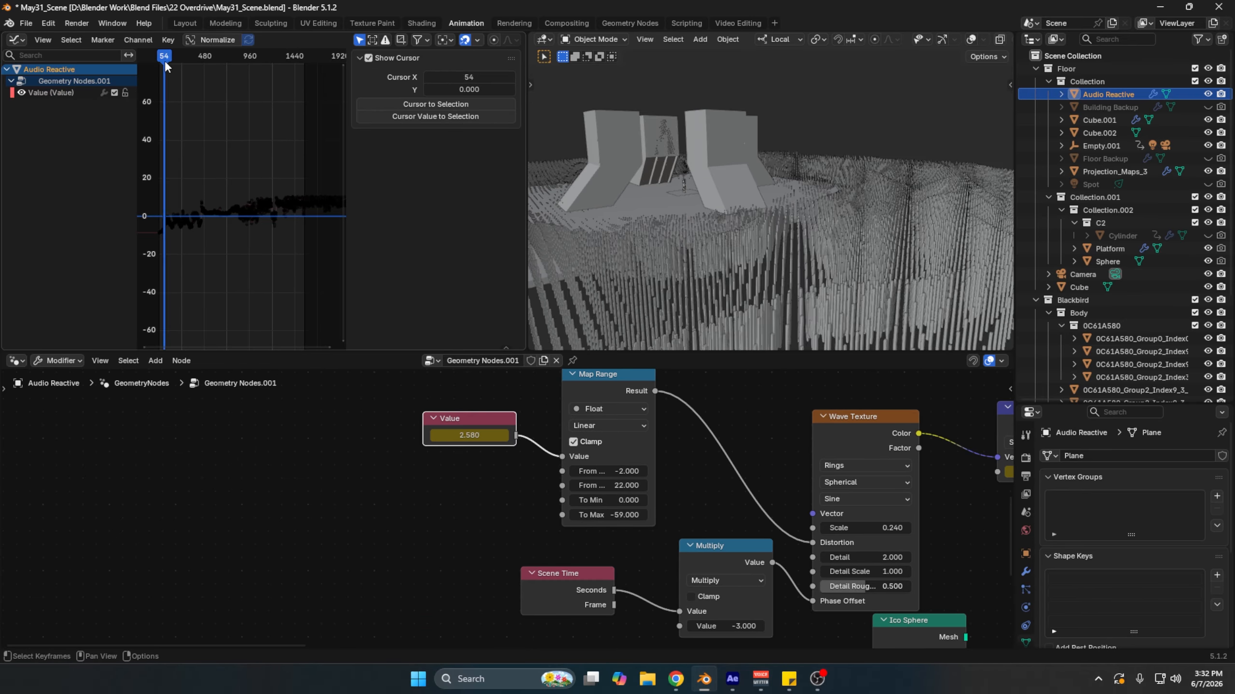
left_click_drag(165, 62, 161, 62)
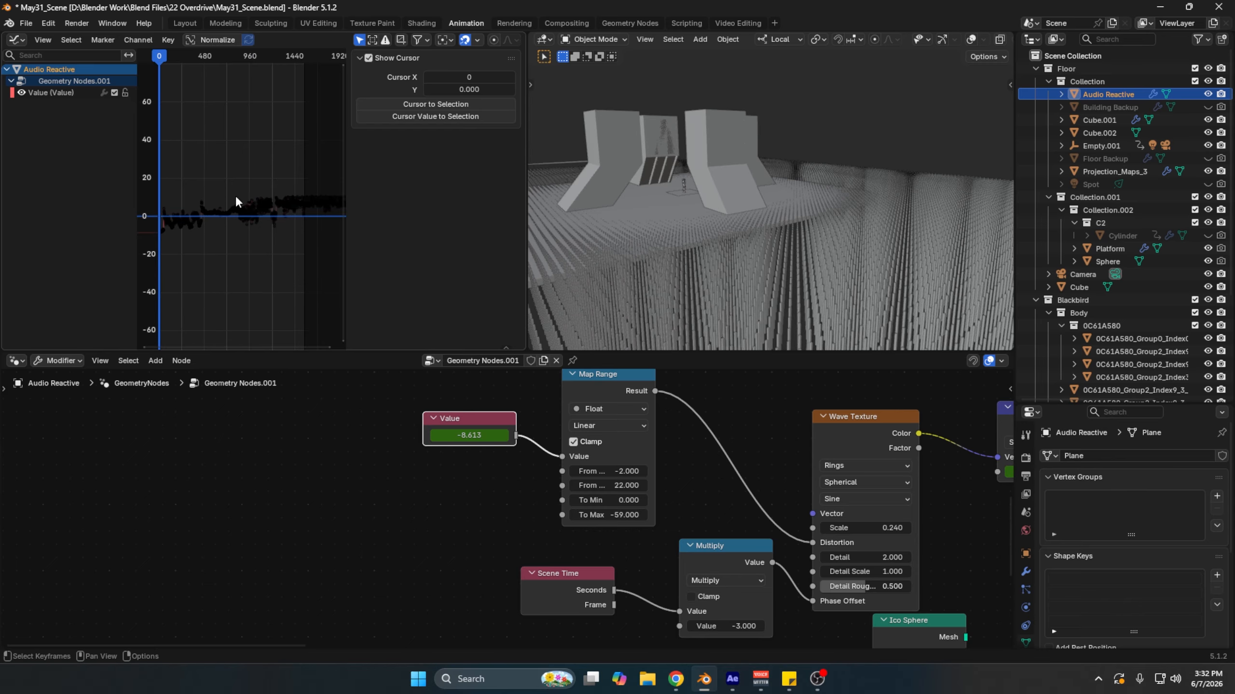
scroll(263, 207, "up", 2)
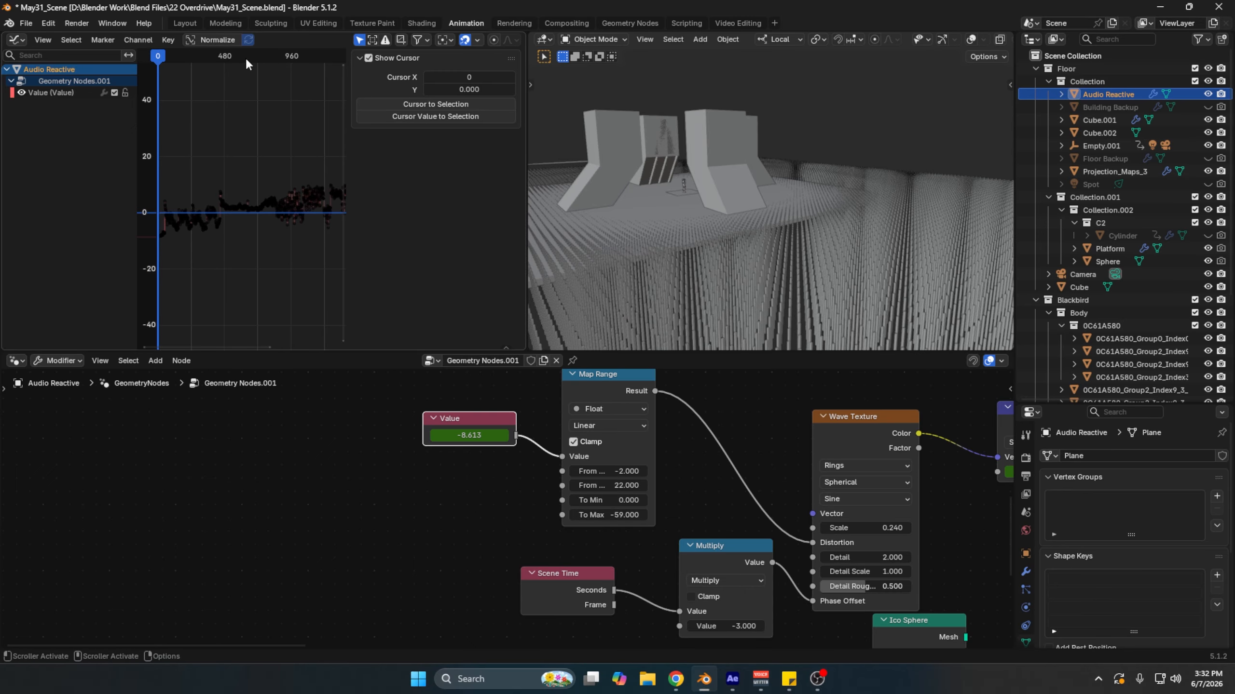
left_click(302, 56)
scroll(629, 514, "up", 3)
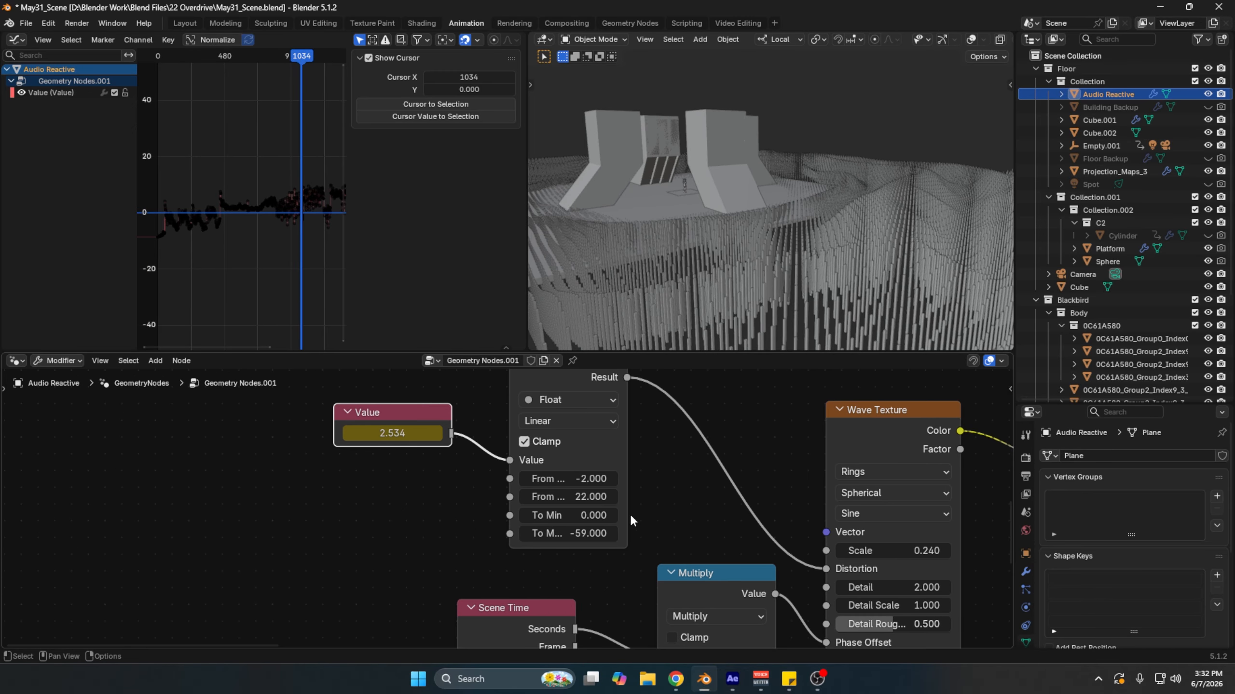
Step: Try other To Max and From Min values on the Map Range node and discard them
mouse_move(588, 534)
left_mouse_down()
mouse_move(601, 534)
mouse_move(534, 534)
mouse_move(588, 533)
left_mouse_up()
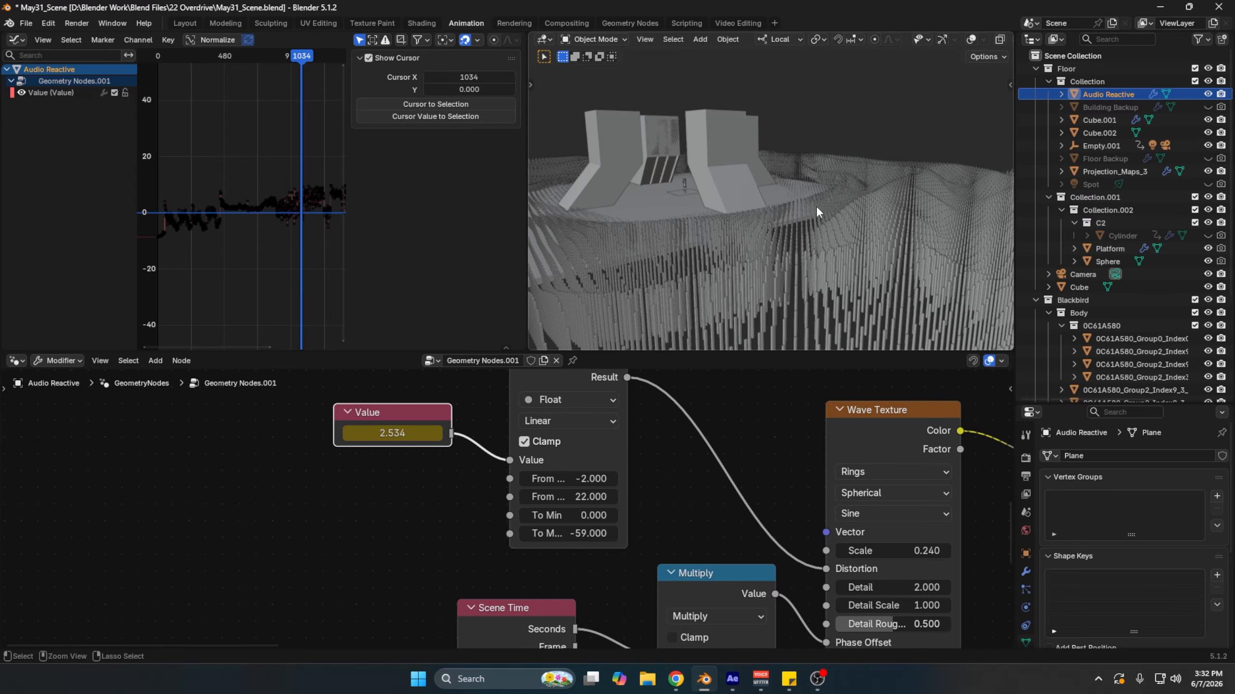
middle_click_drag(816, 206, 743, 348)
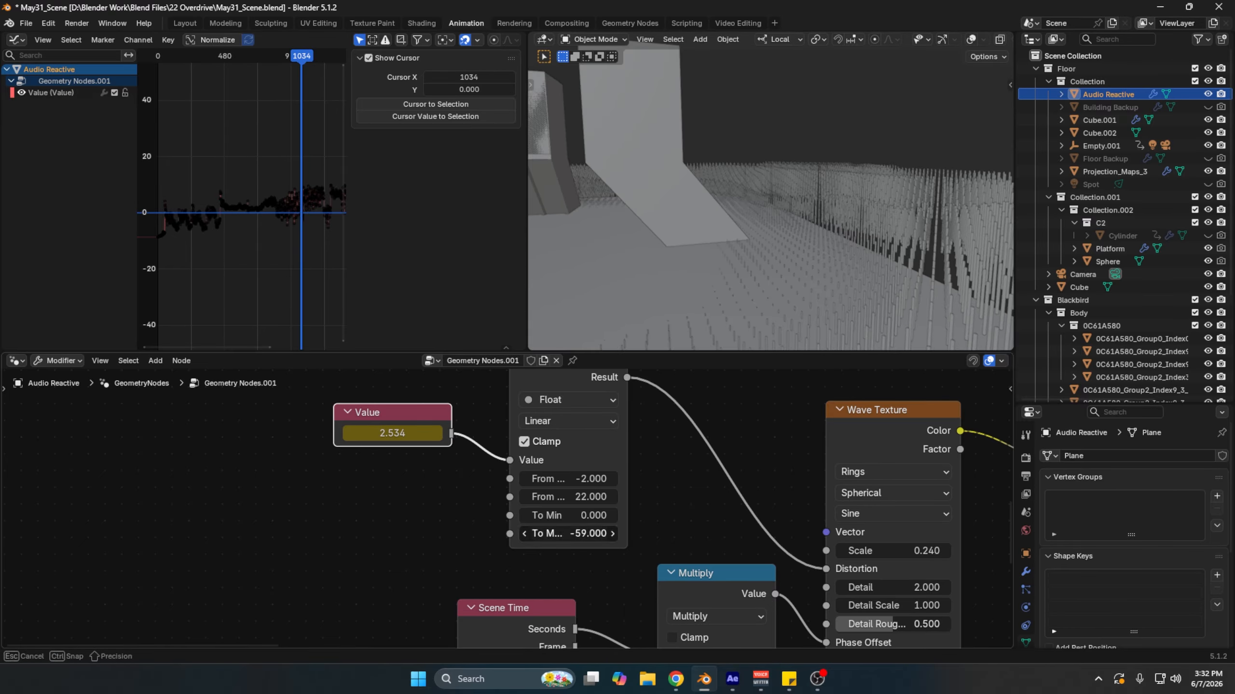
left_click_drag(587, 534, 590, 534)
left_click_drag(569, 478, 554, 479)
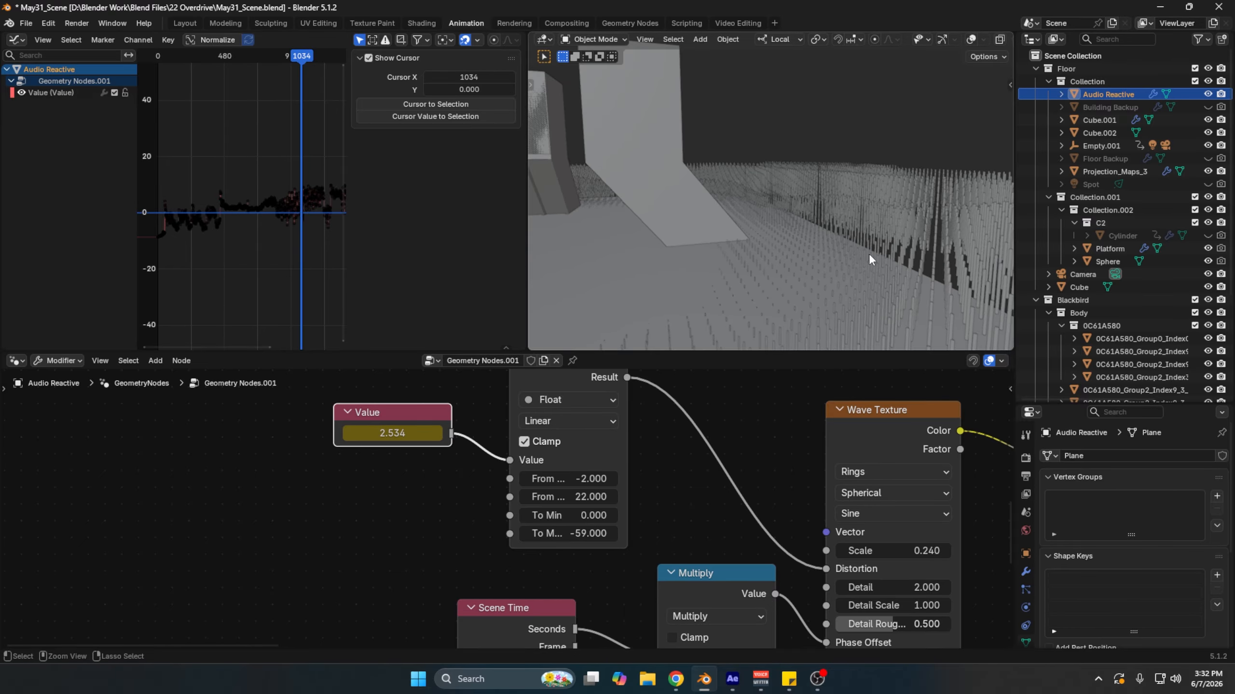
Step: Scrub the playhead to frame 1127 and back to 1072 while comparing the Value curve with the bars
left_click_drag(302, 60, 322, 59)
scroll(255, 166, "down", 5)
middle_click_drag(287, 175, 206, 184)
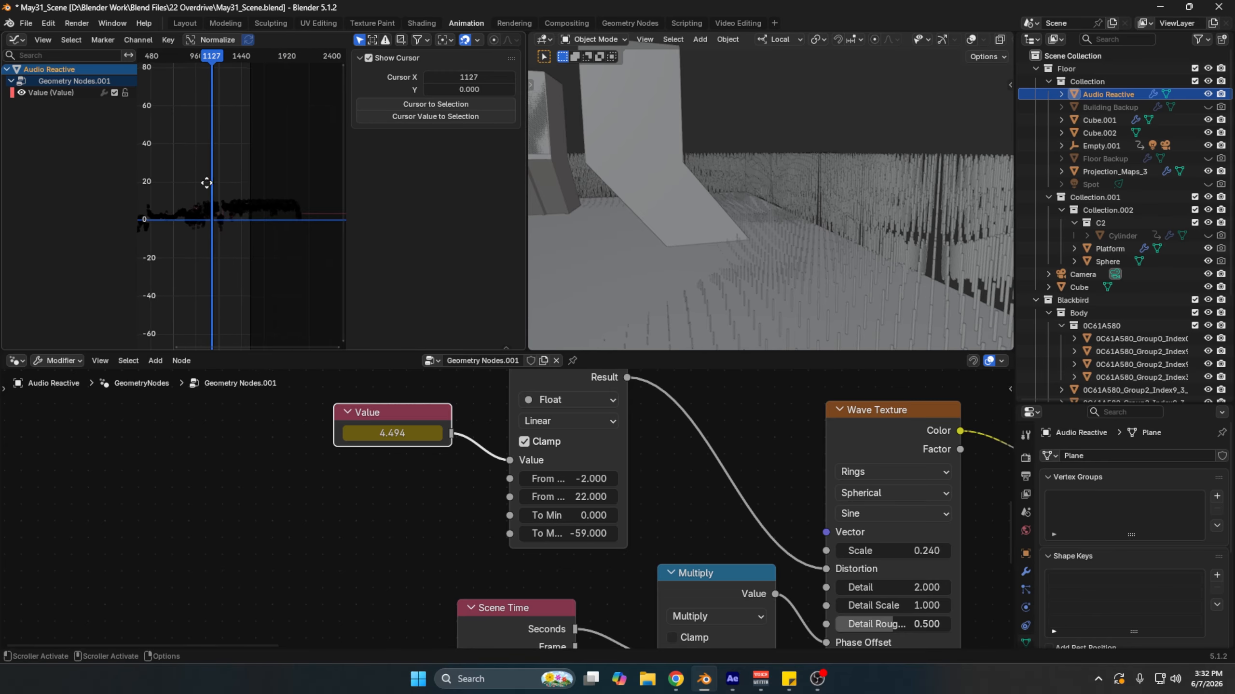
mouse_move(212, 59)
left_mouse_down()
mouse_move(190, 66)
mouse_move(205, 65)
left_mouse_up()
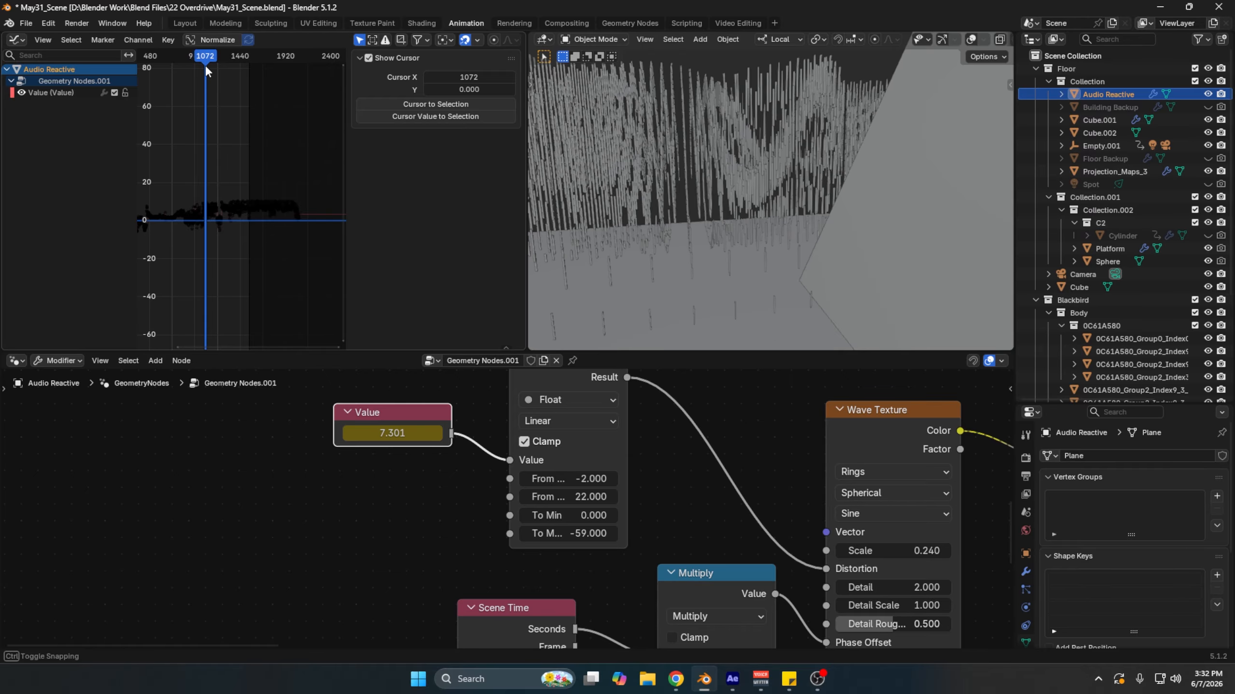
Step: Try a value of 0 in the animated Value node and undo it
type("0")
key("Return")
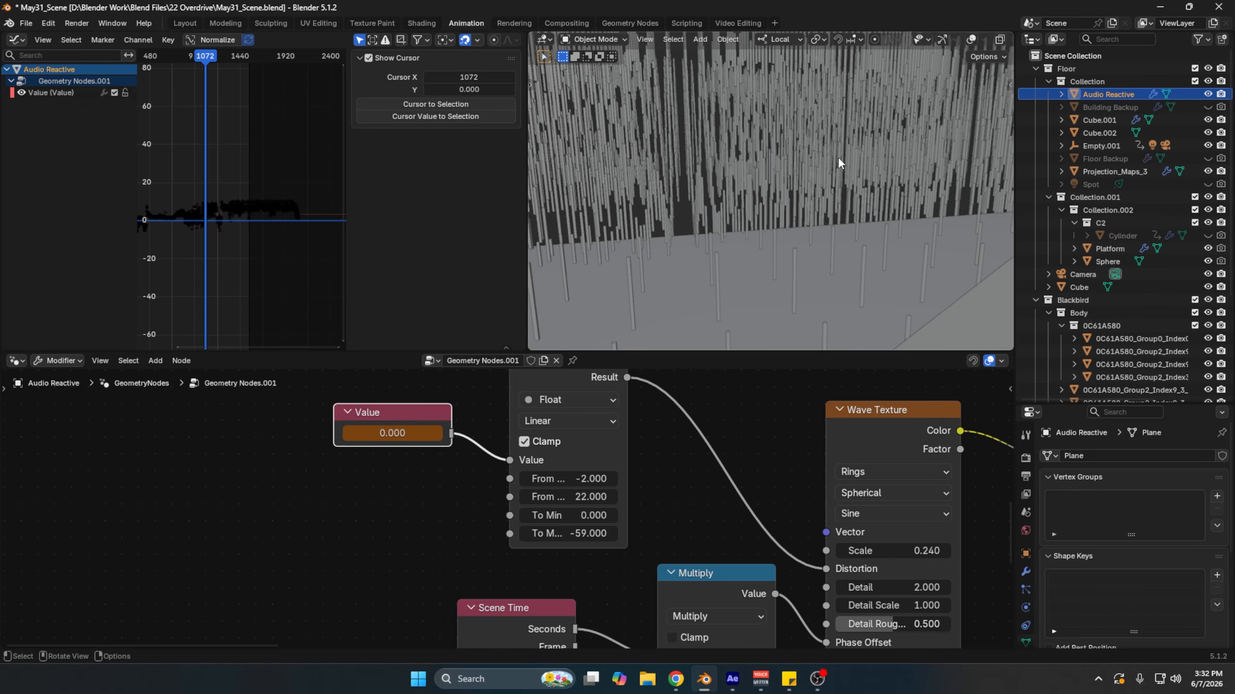
middle_click_drag(808, 125, 780, 189)
key("ctrl+z")
Step: Examine the node tree from the Map Range and Wave Texture through the Geometry Proximity branch to the Group Output
scroll(811, 530, "down", 5)
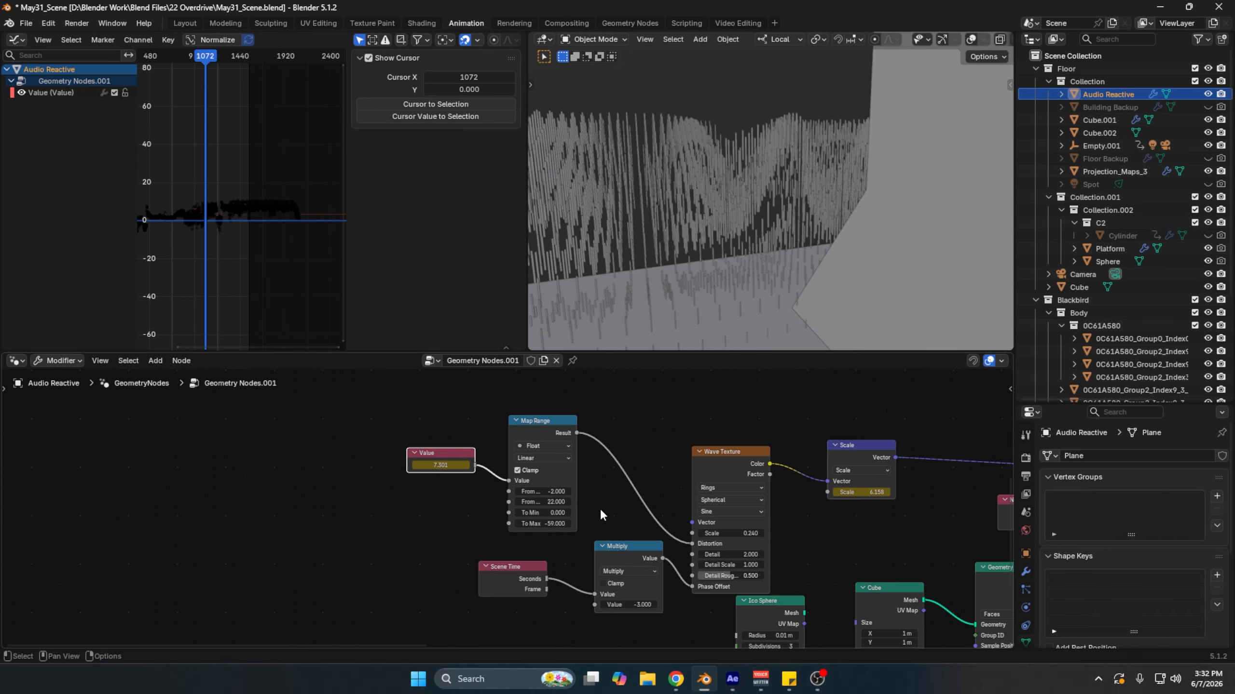
middle_click_drag(809, 530, 432, 496)
scroll(546, 529, "down", 5)
middle_click_drag(647, 453, 661, 511)
scroll(644, 517, "up", 2)
middle_click_drag(627, 525, 526, 552)
middle_click_drag(625, 524, 605, 566)
middle_click_drag(566, 561, 700, 469)
scroll(632, 496, "up", 6)
middle_click_drag(501, 567, 705, 531)
scroll(695, 509, "up", 4)
middle_click_drag(649, 466, 544, 452)
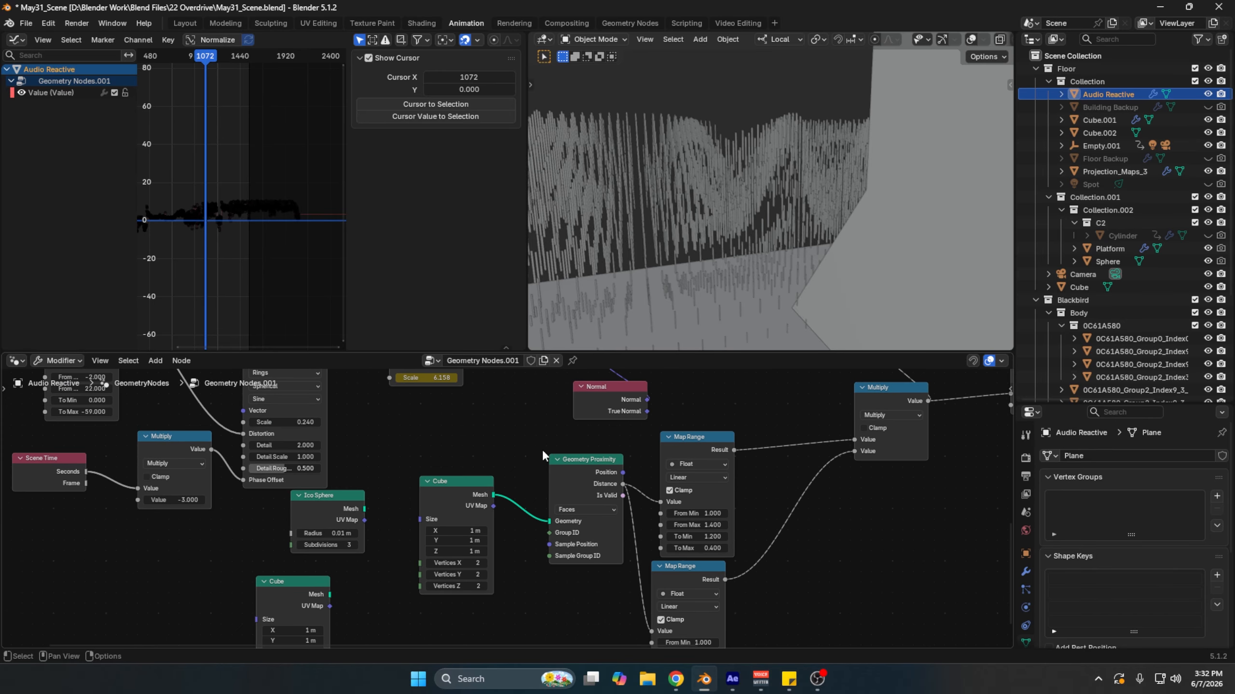
middle_click_drag(681, 205, 783, 214)
middle_click_drag(837, 427, 413, 579)
scroll(414, 579, "down", 8)
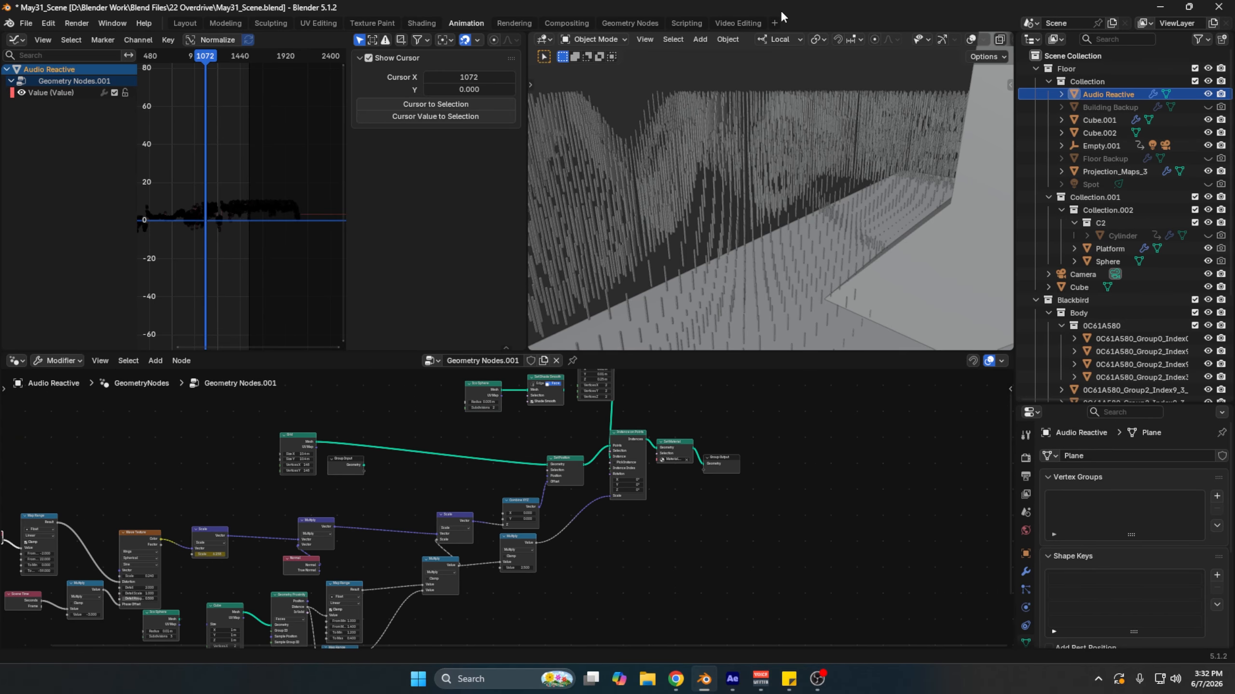
Step: Switch to the Layout workspace, deselect the bars and examine the Set Material node before the Group Output
left_click(190, 21)
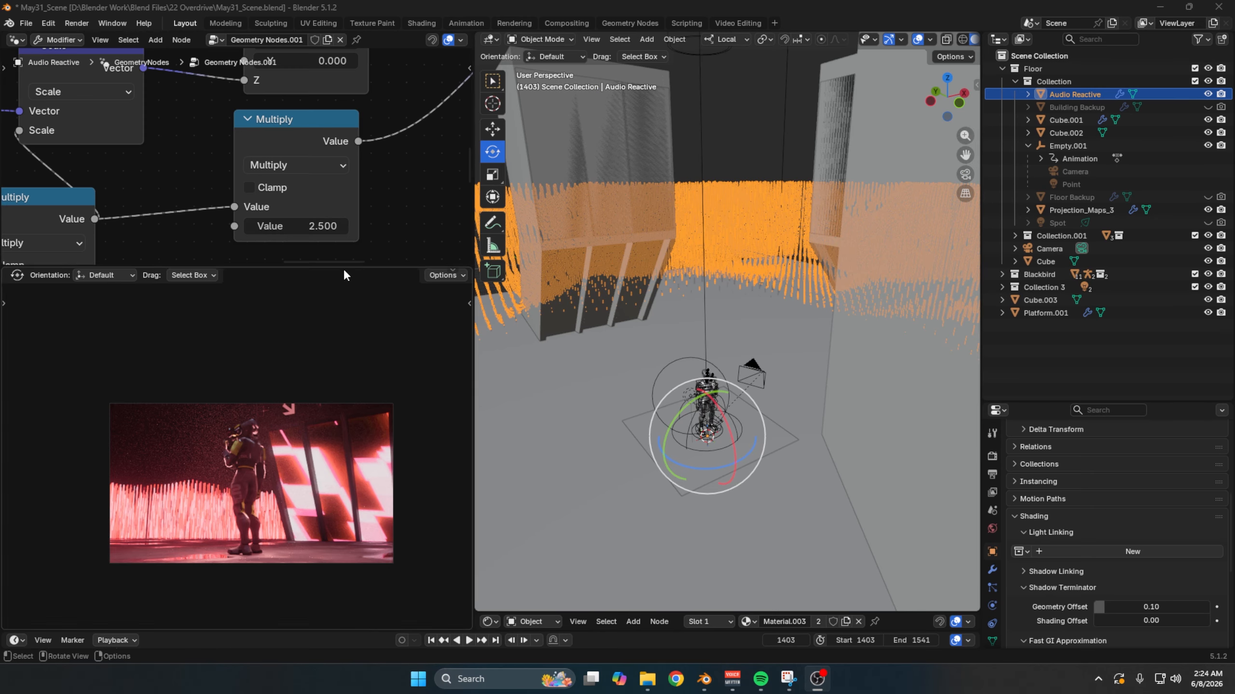
scroll(331, 234, "down", 3)
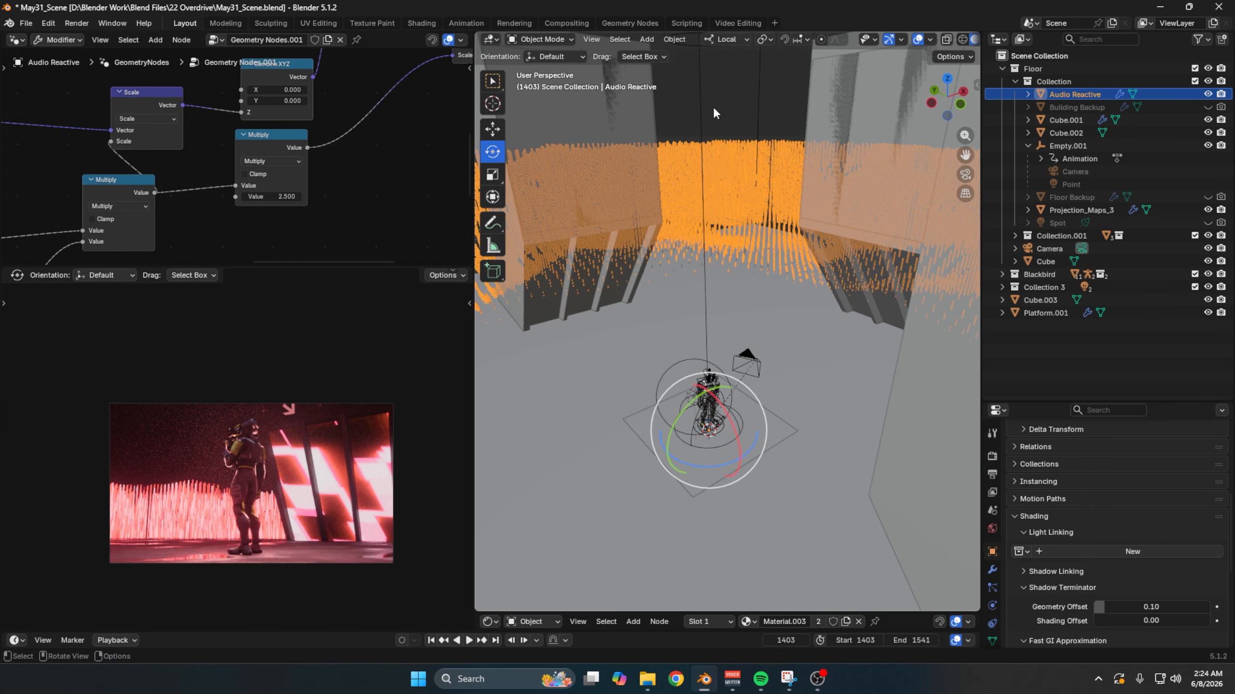
left_click(713, 106)
scroll(369, 163, "down", 4)
middle_click_drag(341, 84, 314, 169)
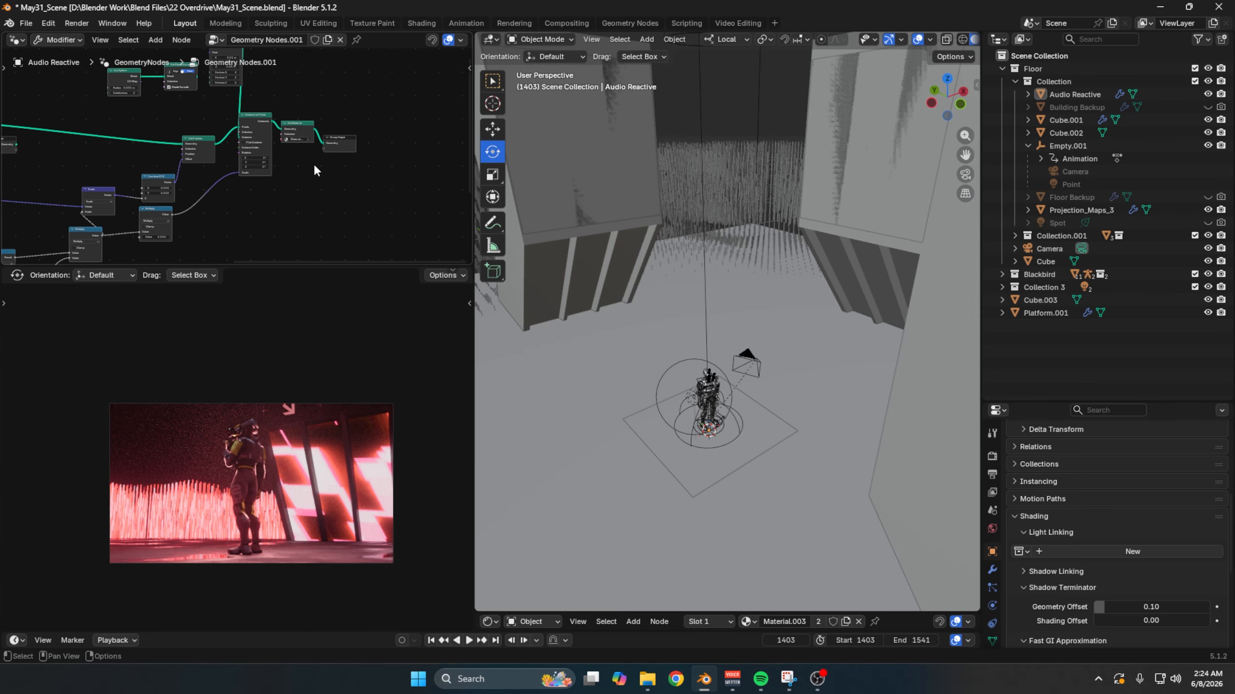
scroll(314, 168, "up", 4)
middle_click_drag(365, 134, 320, 170)
scroll(320, 171, "up", 6)
middle_click_drag(194, 164, 195, 183)
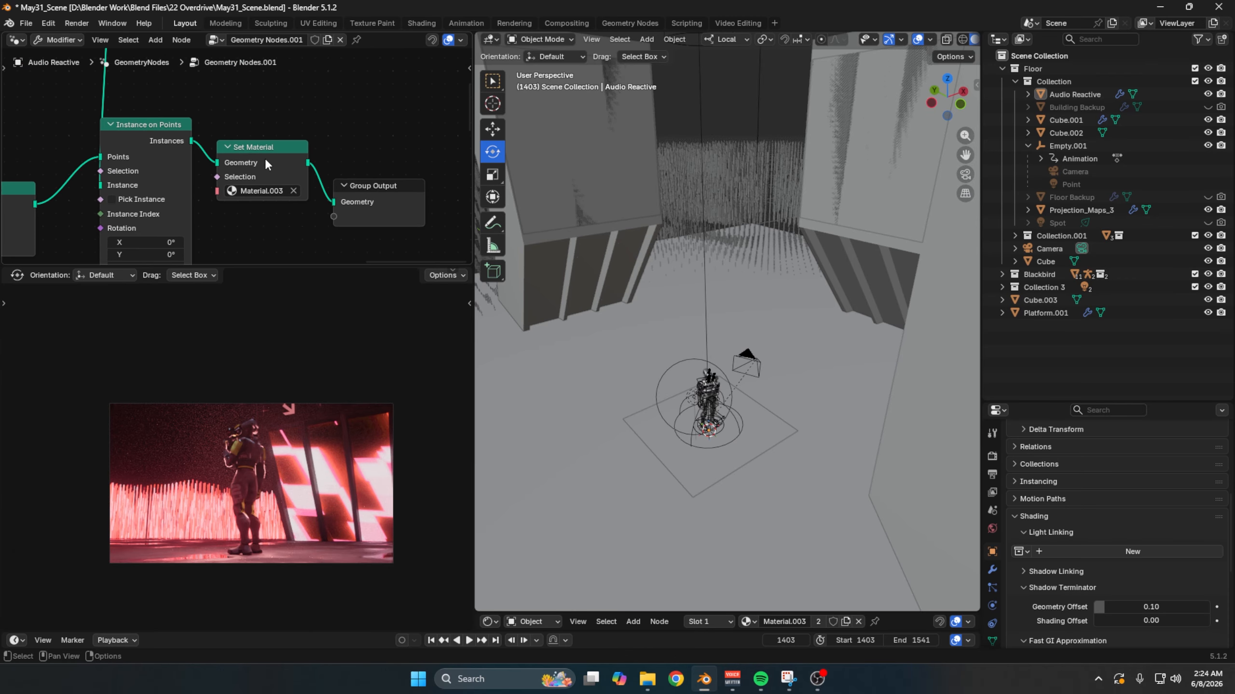
Step: Switch the node editor to the Shader Editor and examine the red-pink Color Ramp of Material.003
left_click(16, 41)
left_click(42, 129)
middle_click_drag(328, 160, 247, 192)
scroll(248, 190, "down", 3)
middle_click_drag(169, 175, 320, 236)
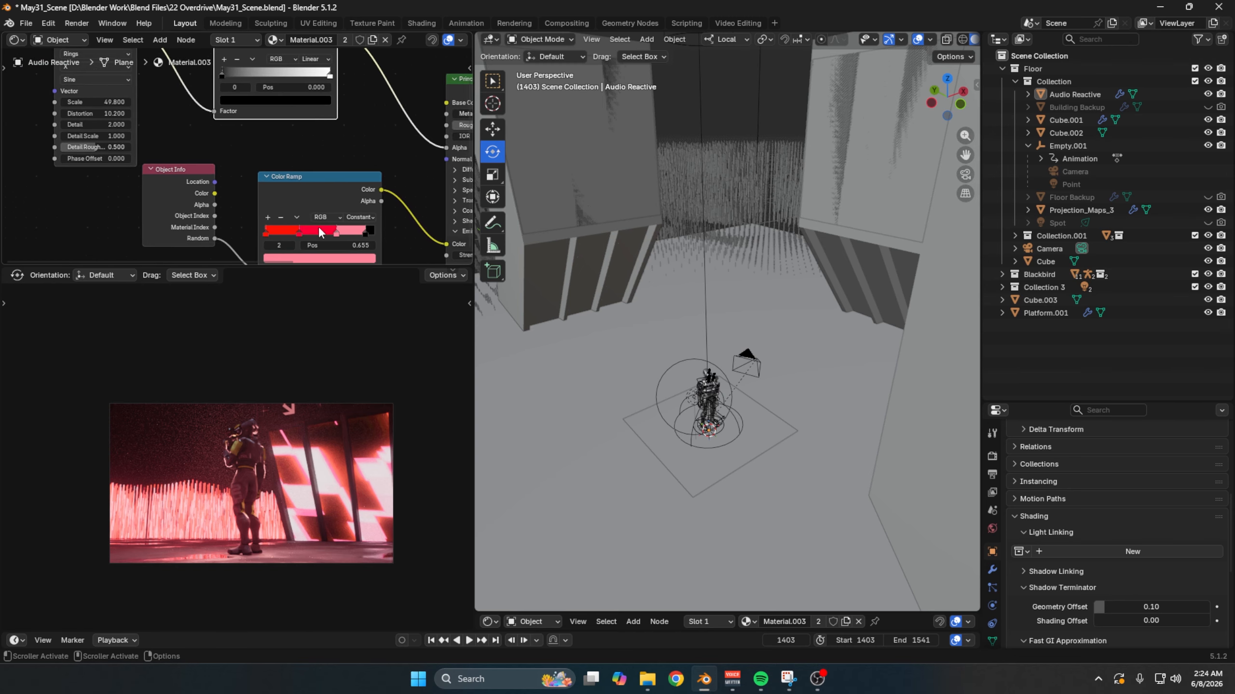
Step: Try an Emission Strength of 34.1 on the bars' material and undo it
scroll(320, 236, "up", 3)
middle_click_drag(295, 187, 182, 207)
scroll(181, 207, "down", 3)
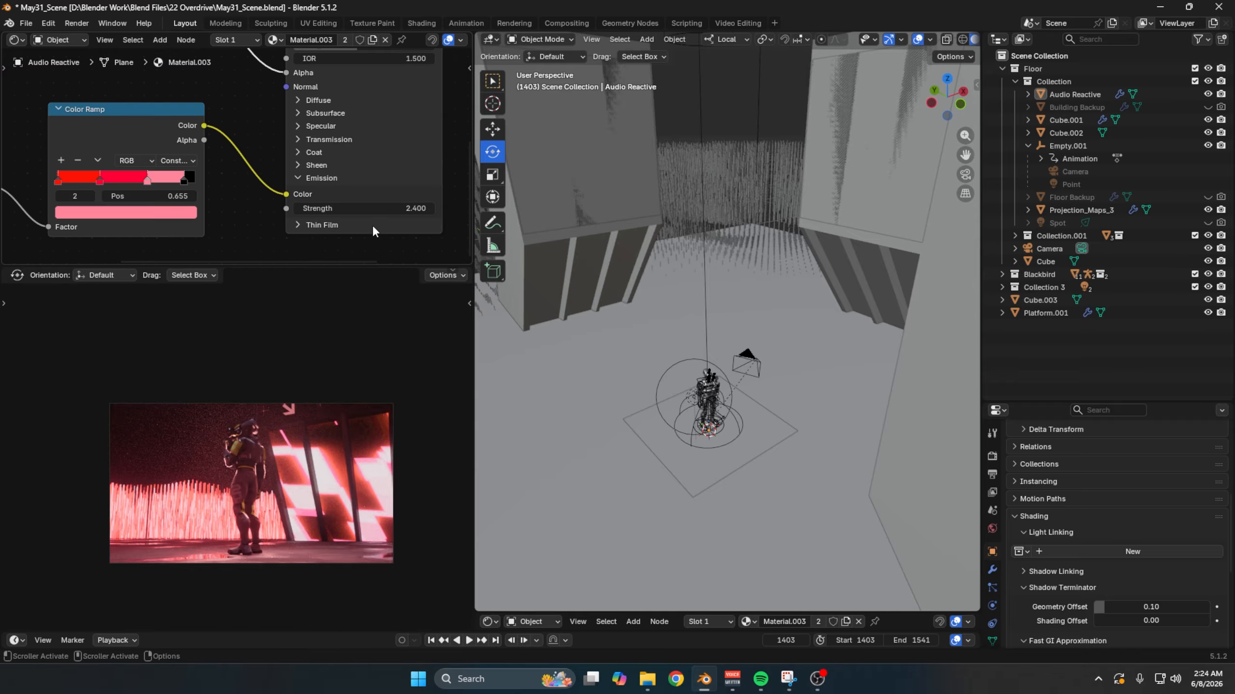
left_click_drag(361, 211, 437, 212)
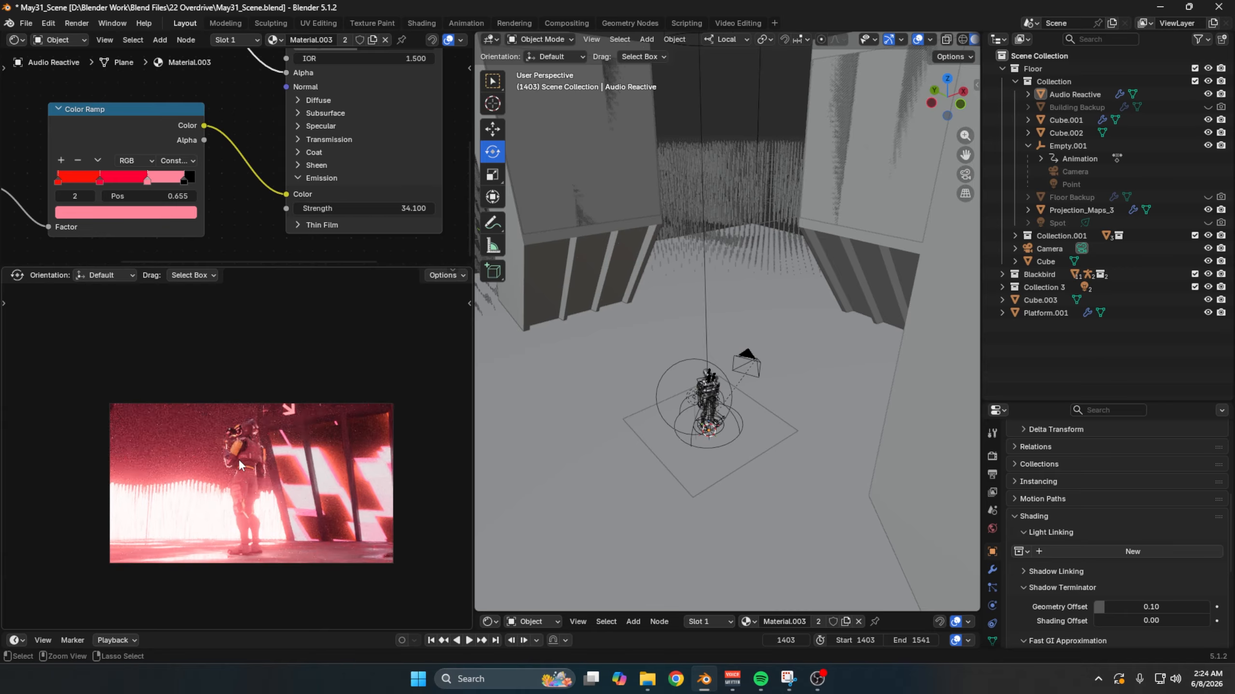
key("ctrl+z")
Step: Look over the remaining nodes of the bars' material, trying small adjustments and undoing the last one
scroll(262, 171, "down", 5)
scroll(161, 88, "up", 3)
middle_click_drag(161, 87, 296, 200)
scroll(225, 124, "right", 3)
mouse_move(176, 150)
left_mouse_down()
mouse_move(223, 155)
mouse_move(169, 152)
left_mouse_up()
mouse_move(286, 150)
left_mouse_down()
mouse_move(264, 152)
mouse_move(288, 153)
left_mouse_up()
key("ctrl+z")
scroll(341, 227, "down", 1)
middle_click_drag(340, 228, 308, 118)
scroll(342, 147, "right", 2)
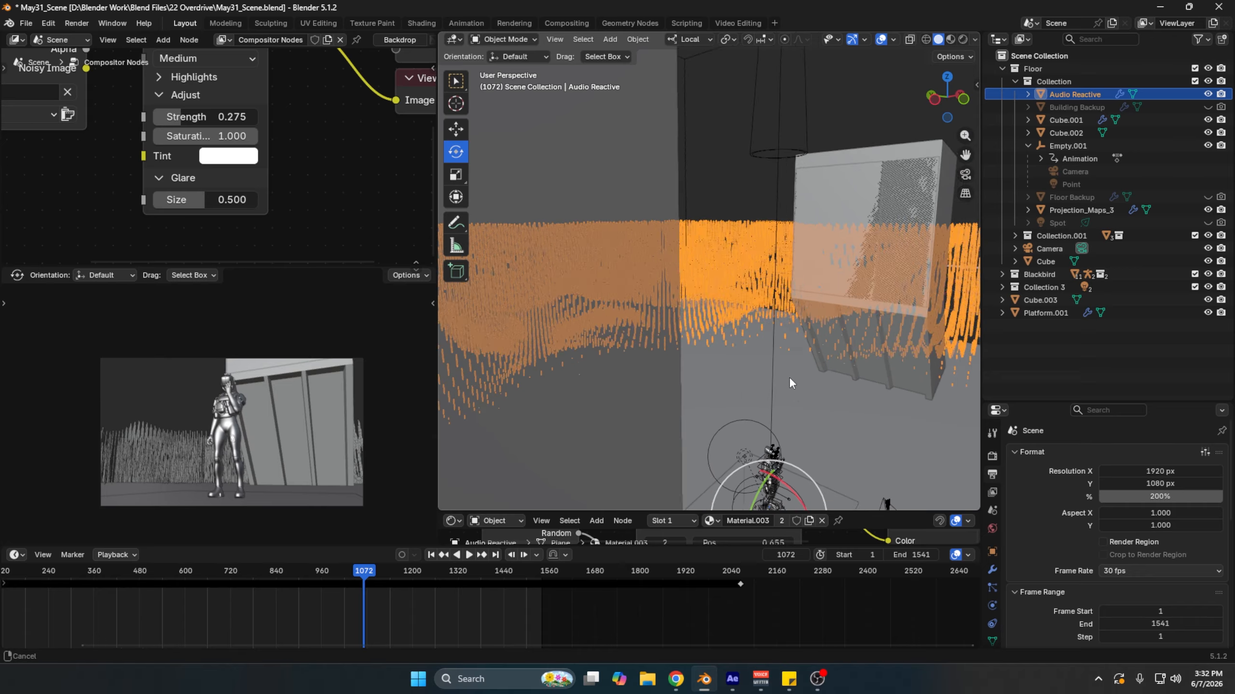
Step: Inspect the camera and the Empty.001 it is linked to, with the playhead at frame 1344
middle_click_drag(789, 383, 775, 319)
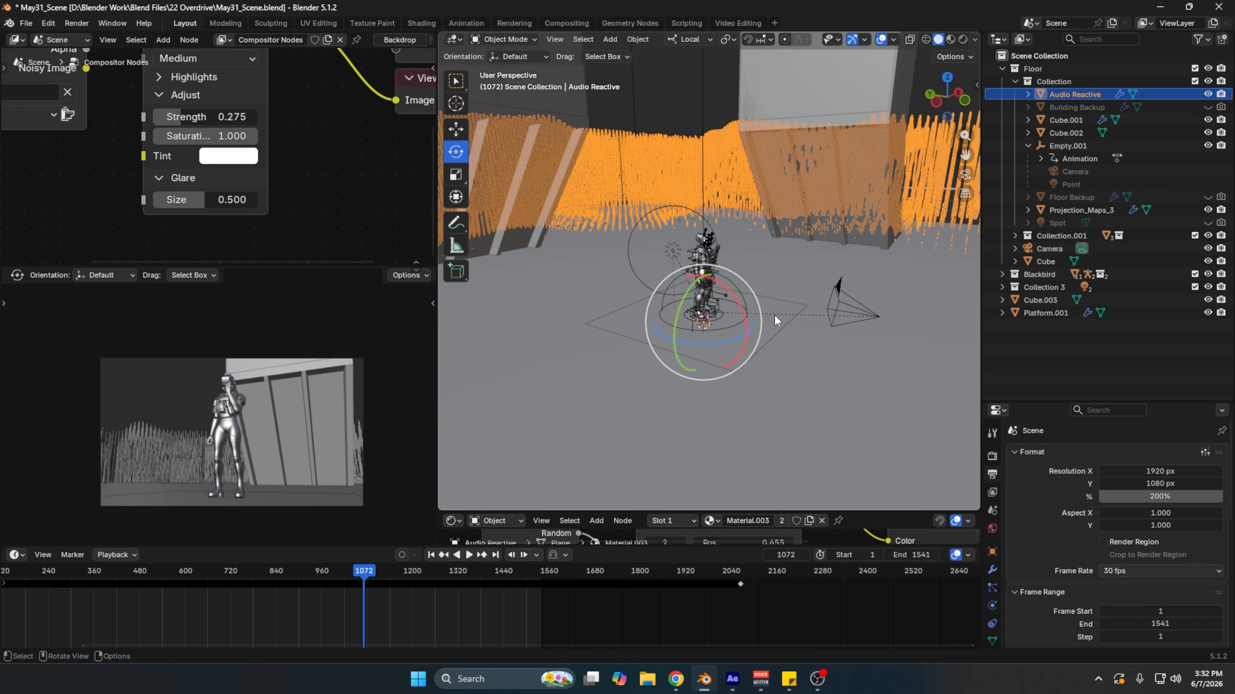
left_click(841, 287)
scroll(721, 317, "up", 4)
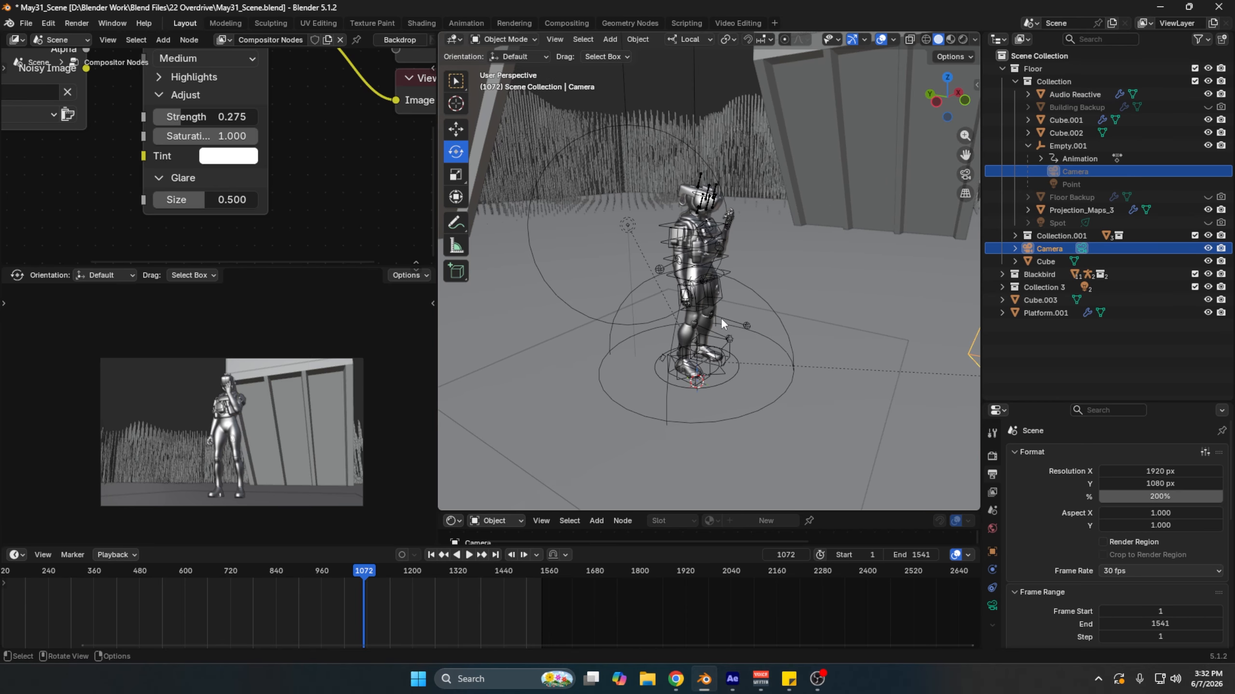
left_click(773, 311)
scroll(772, 351, "down", 4)
mouse_move(469, 575)
left_mouse_down()
mouse_move(530, 587)
mouse_move(462, 573)
left_mouse_up()
left_click(462, 555)
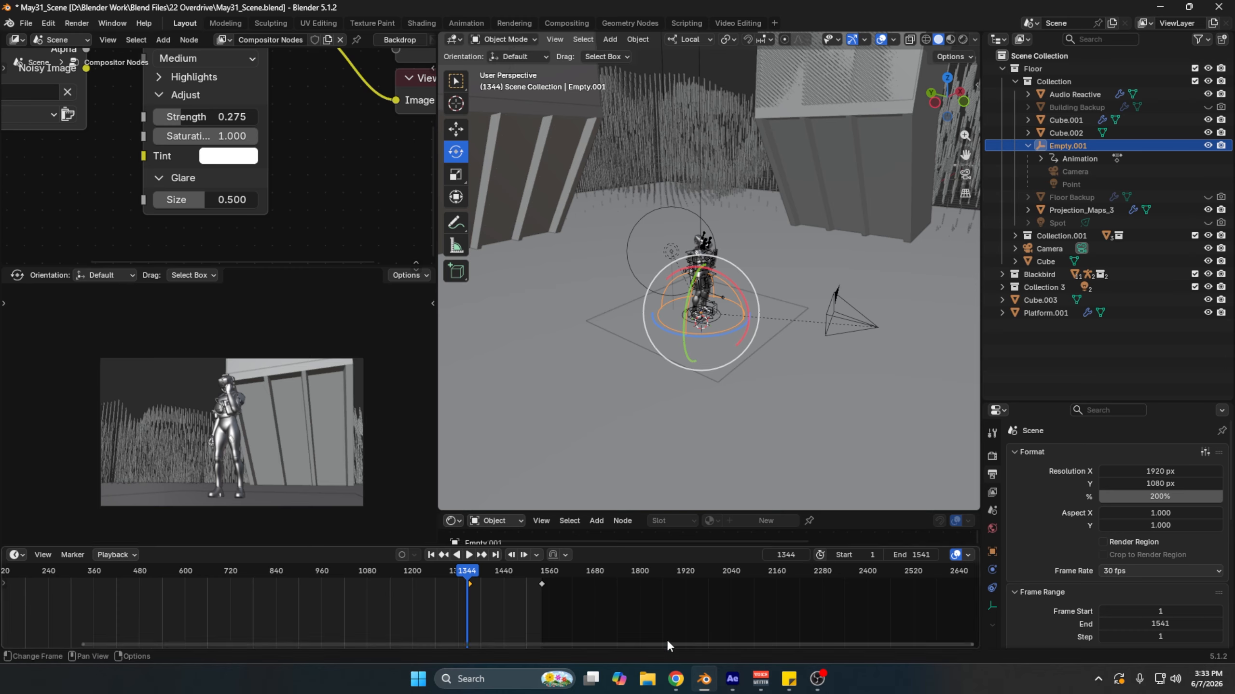
Step: Switch to After Effects and review the composited shot of the (1350-1541) image sequence around 0:00:45:26
left_click(732, 679)
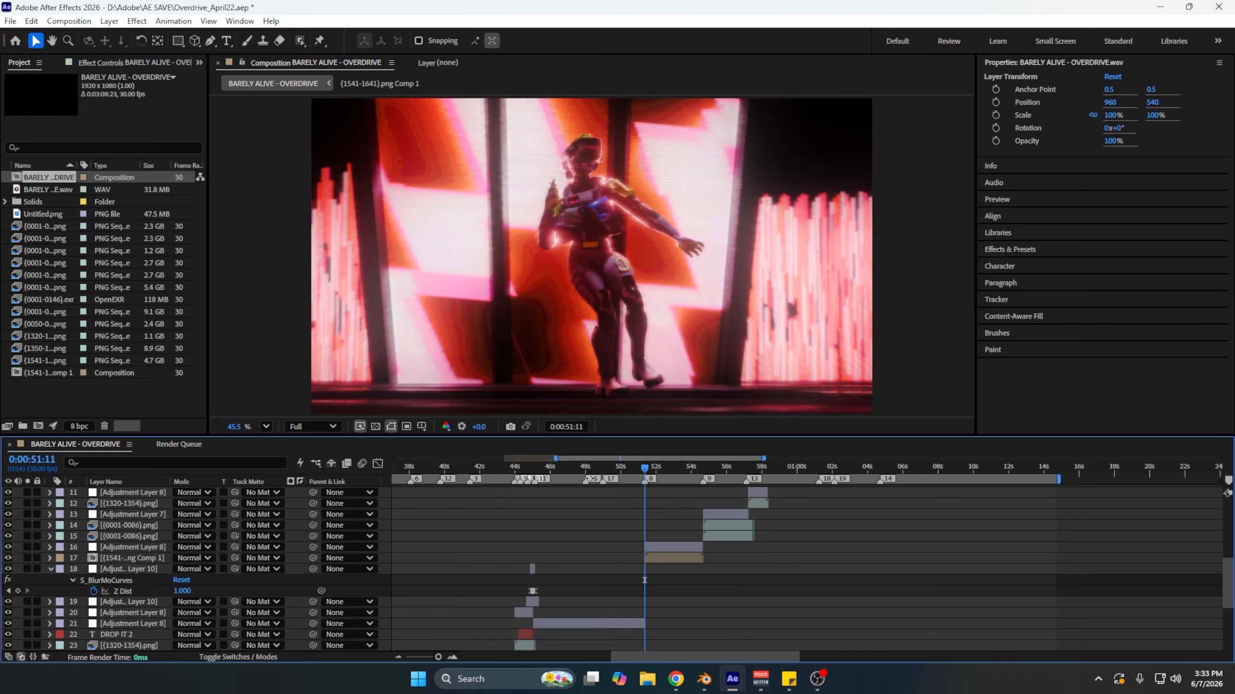
left_click_drag(589, 471, 609, 471)
scroll(632, 492, "up", 3)
scroll(633, 492, "up", 5)
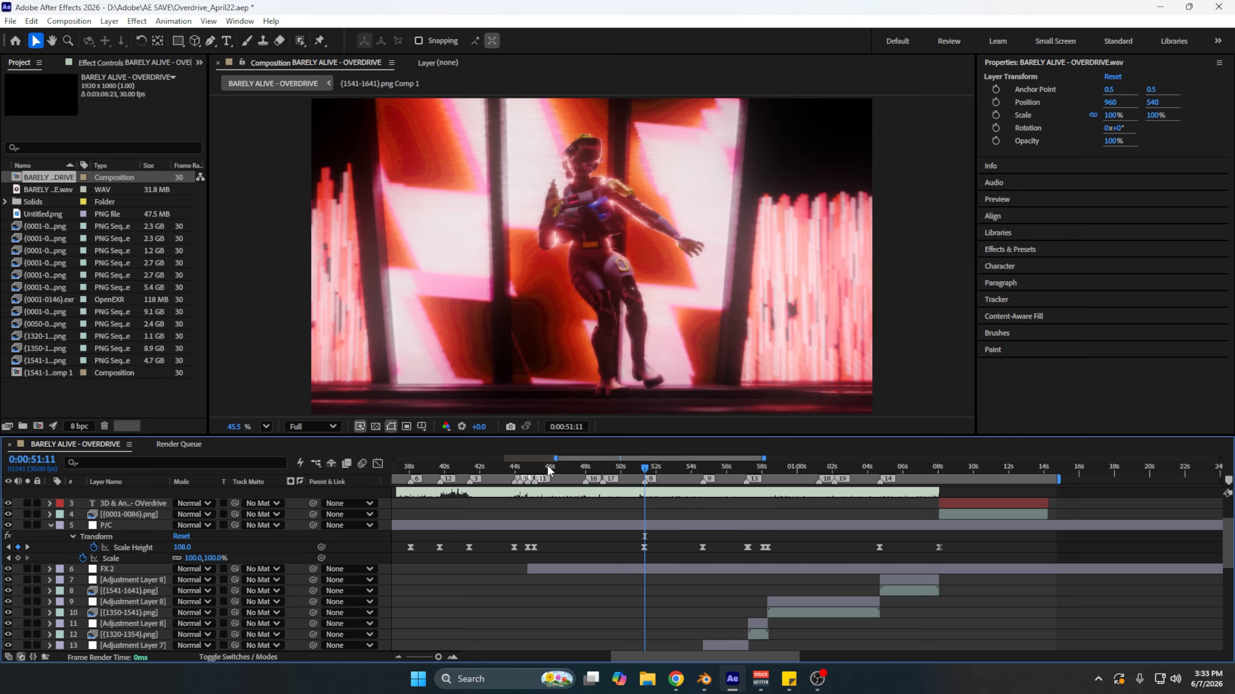
left_click(548, 469)
scroll(572, 514, "down", 5)
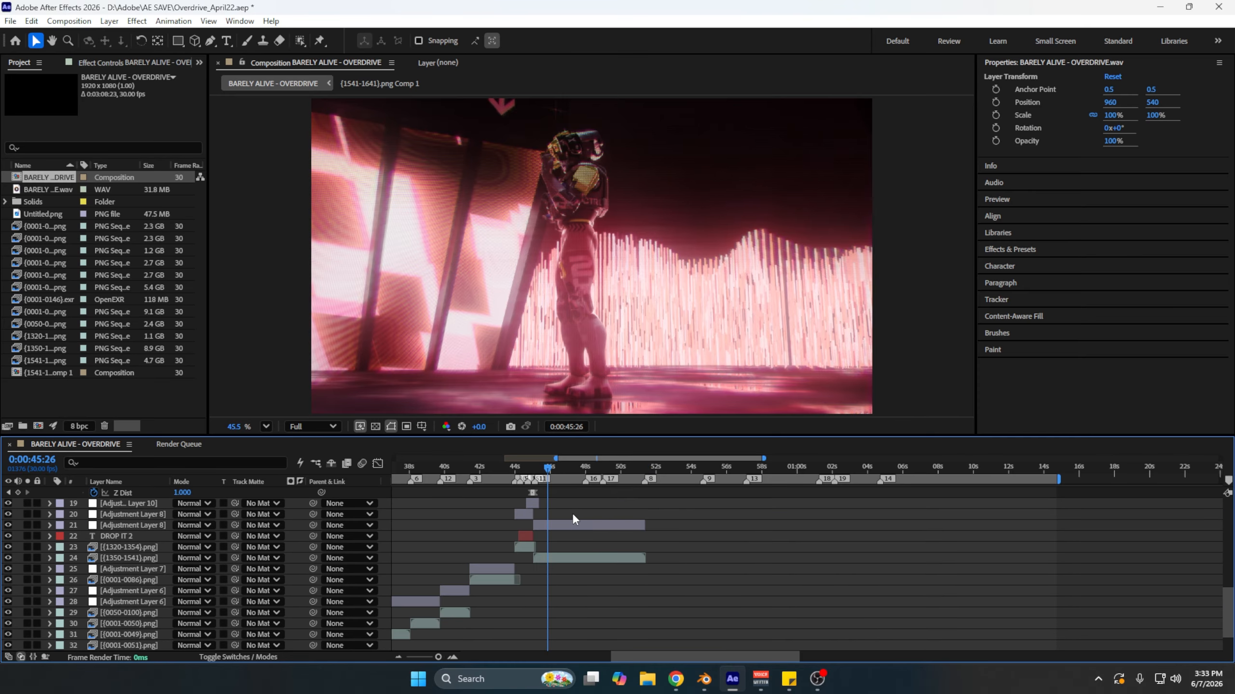
left_click(541, 469)
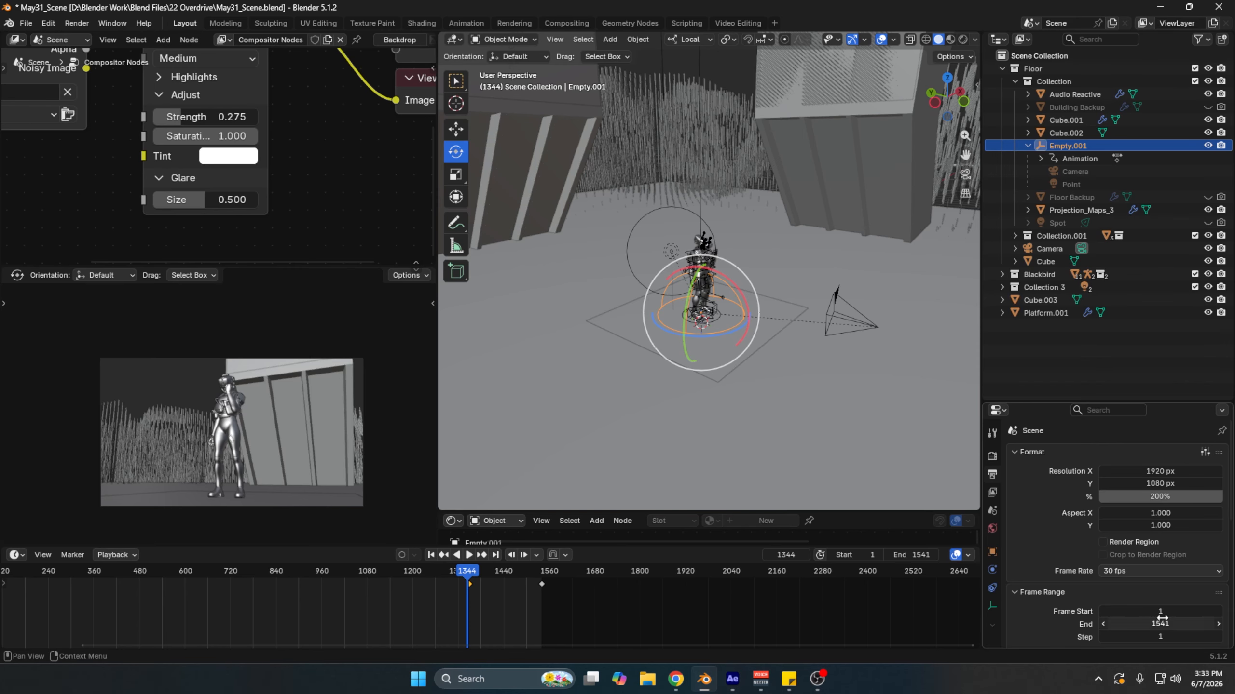
Step: Back in Blender, set the scene's Frame Start to 1354
left_click(1166, 608)
type("1354")
key("Return")
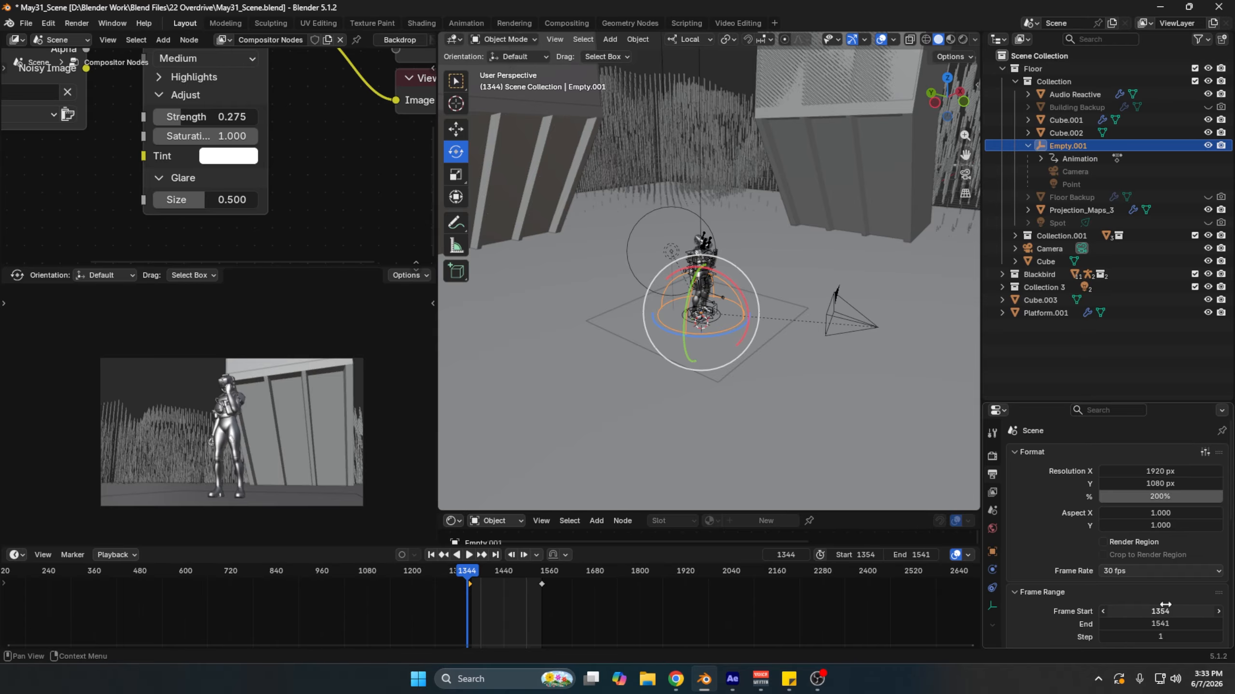
Step: Play the shortened frame range and watch the camera circle the character from several viewing angles
key("space")
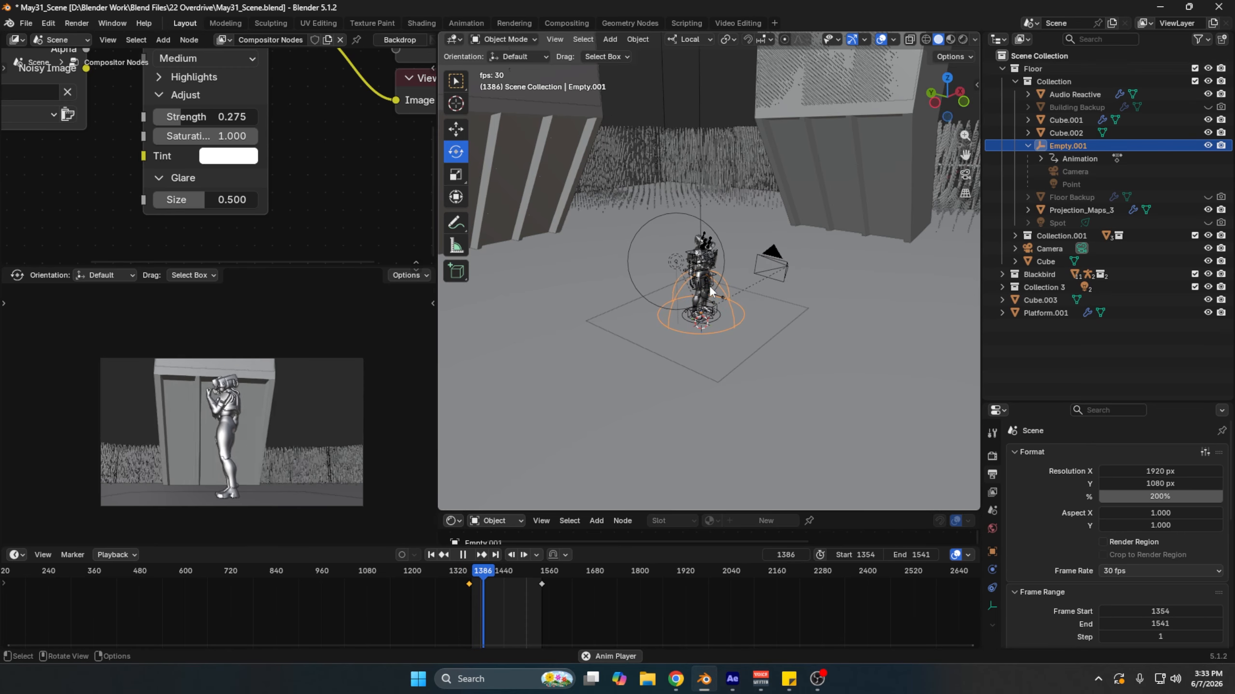
scroll(700, 180, "up", 2)
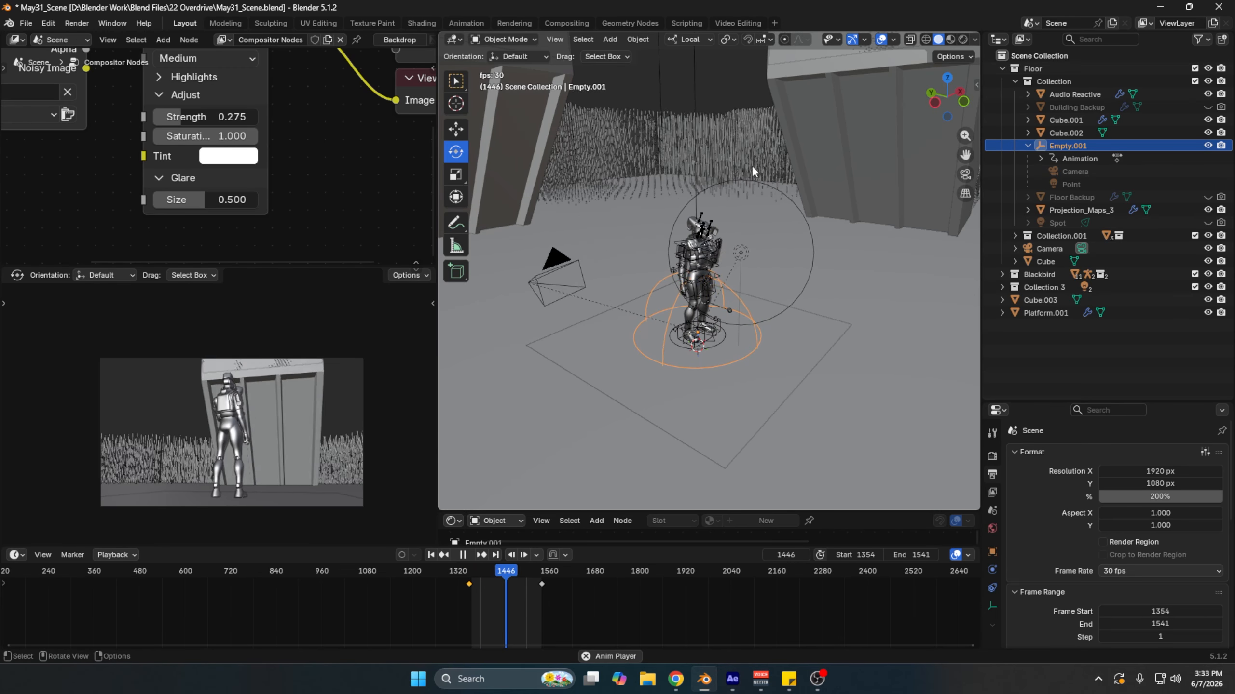
scroll(744, 175, "down", 8)
middle_click_drag(745, 176, 814, 175)
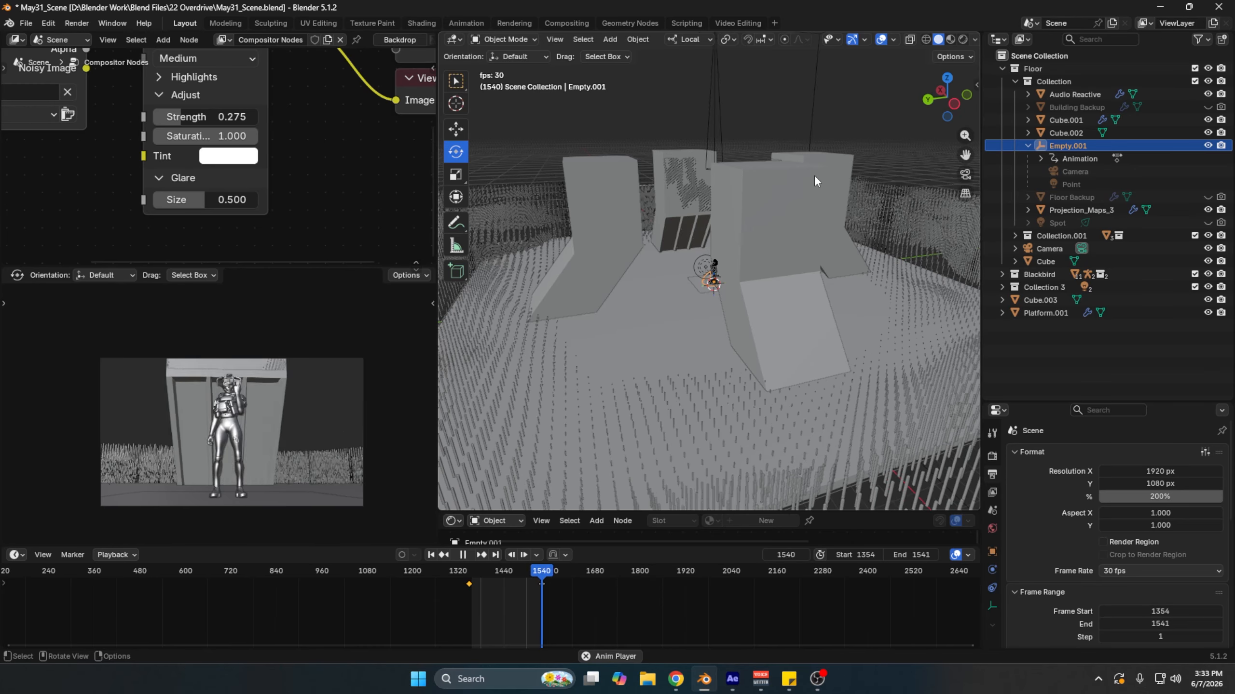
key("space")
middle_click_drag(692, 236, 786, 213)
scroll(786, 213, "up", 8)
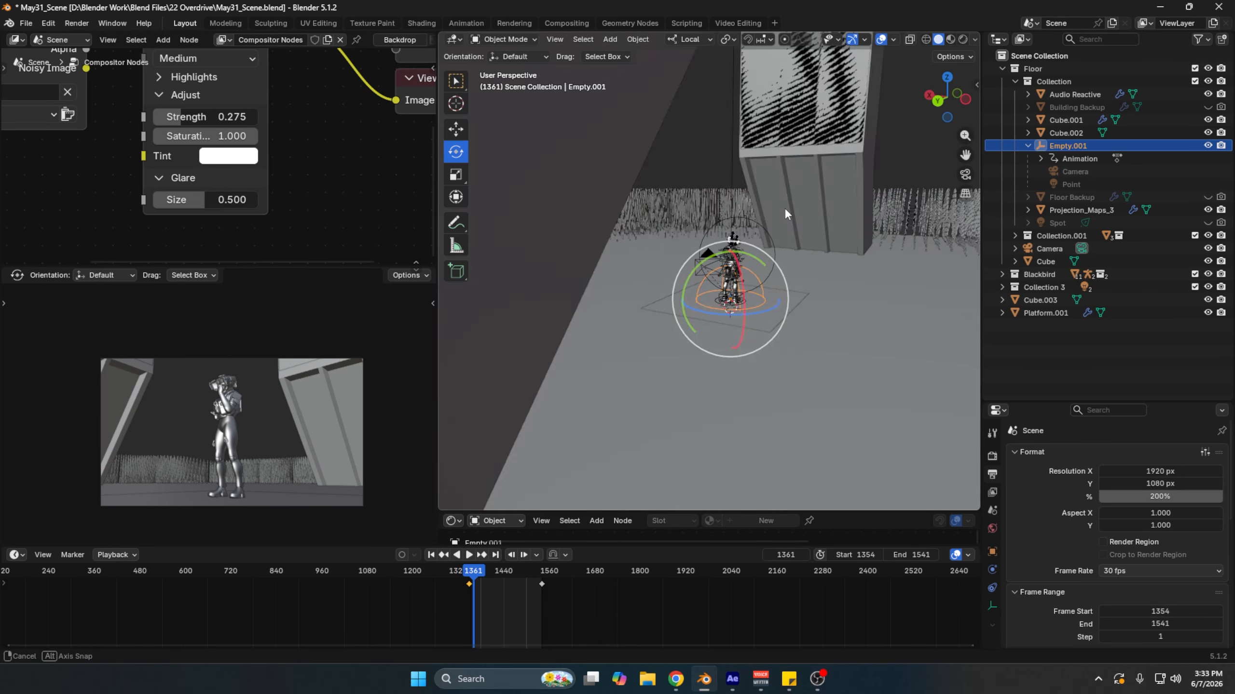
Step: Scrub the circling camera move to frame 1529 and open the recent file May31_Scene_Dance.blend
left_click_drag(474, 572, 537, 587)
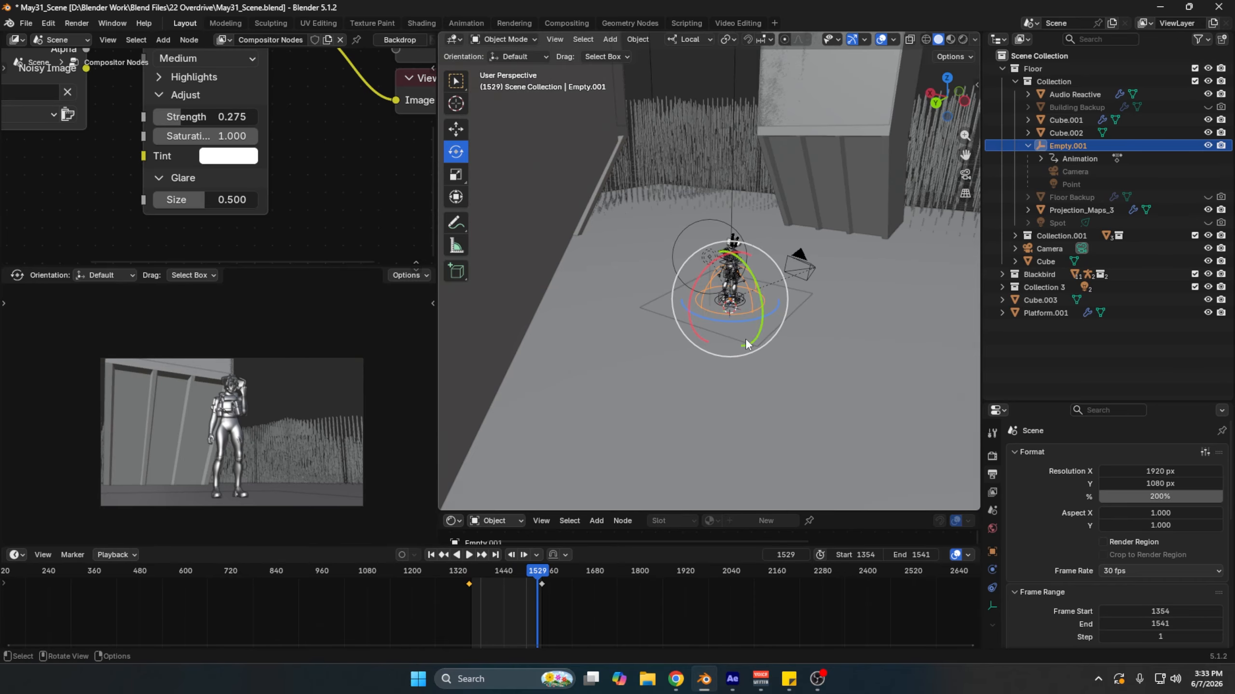
left_click(26, 23)
mouse_move(153, 66)
left_click(217, 204)
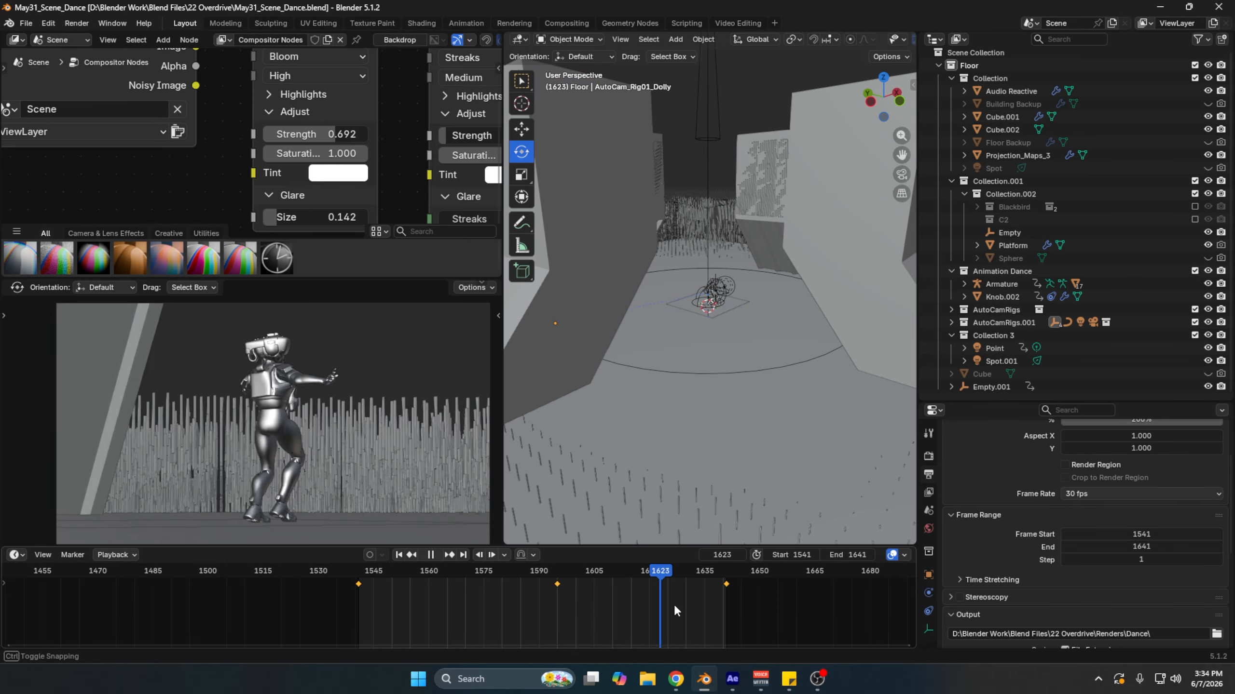
Step: Stop playback, select the dancing character's Armature and scrub its animation to frame 1627
key("Escape")
left_click(729, 289)
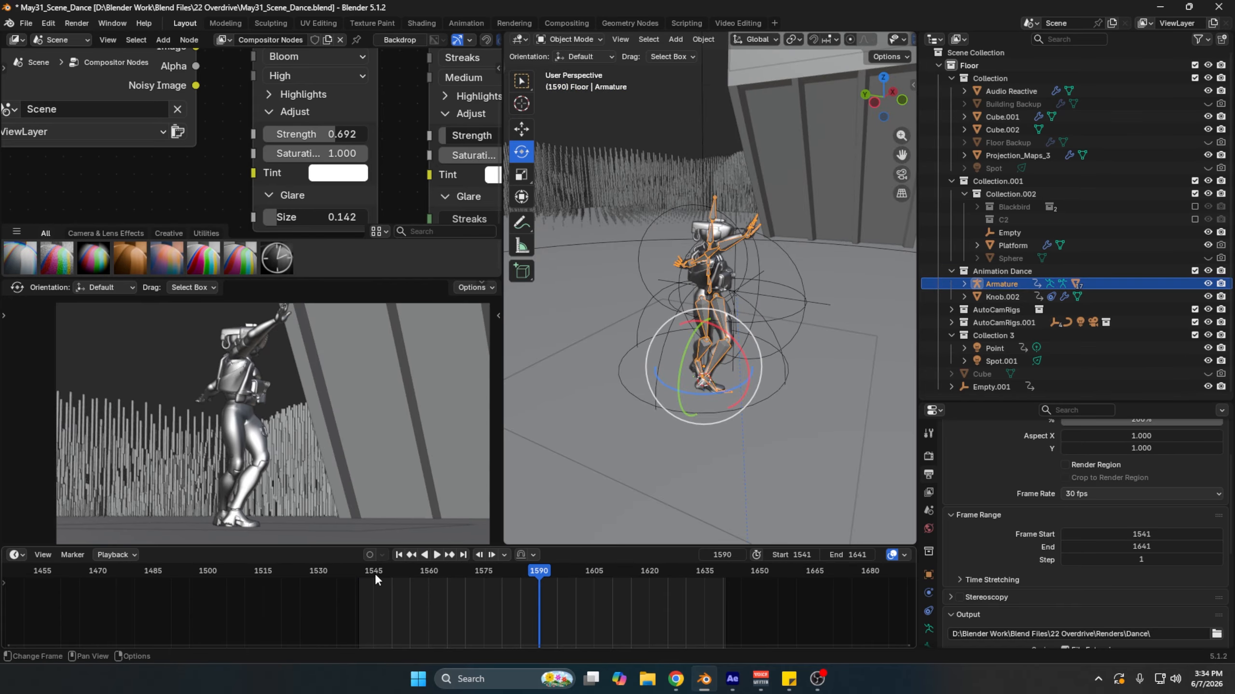
left_click_drag(374, 574, 675, 592)
middle_click_drag(746, 350, 695, 347)
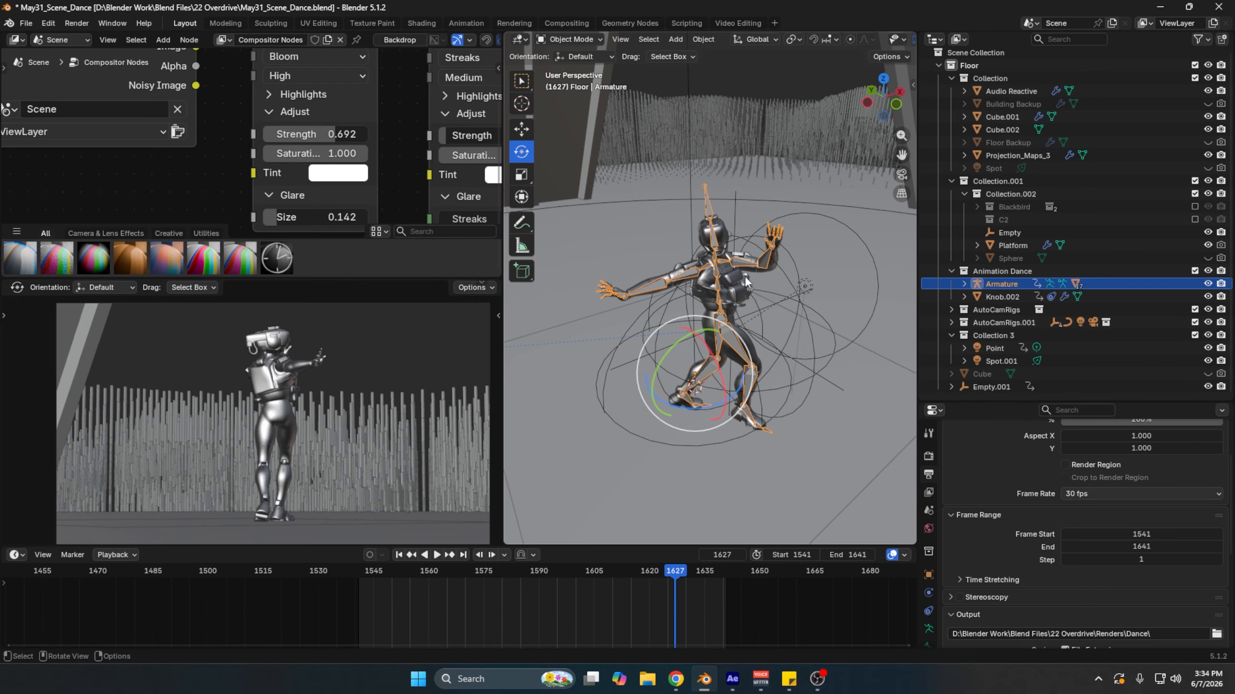
Step: Set the playhead to frame 1569 and show the camera view in Rendered shading
left_click_drag(384, 575, 461, 575)
key("z")
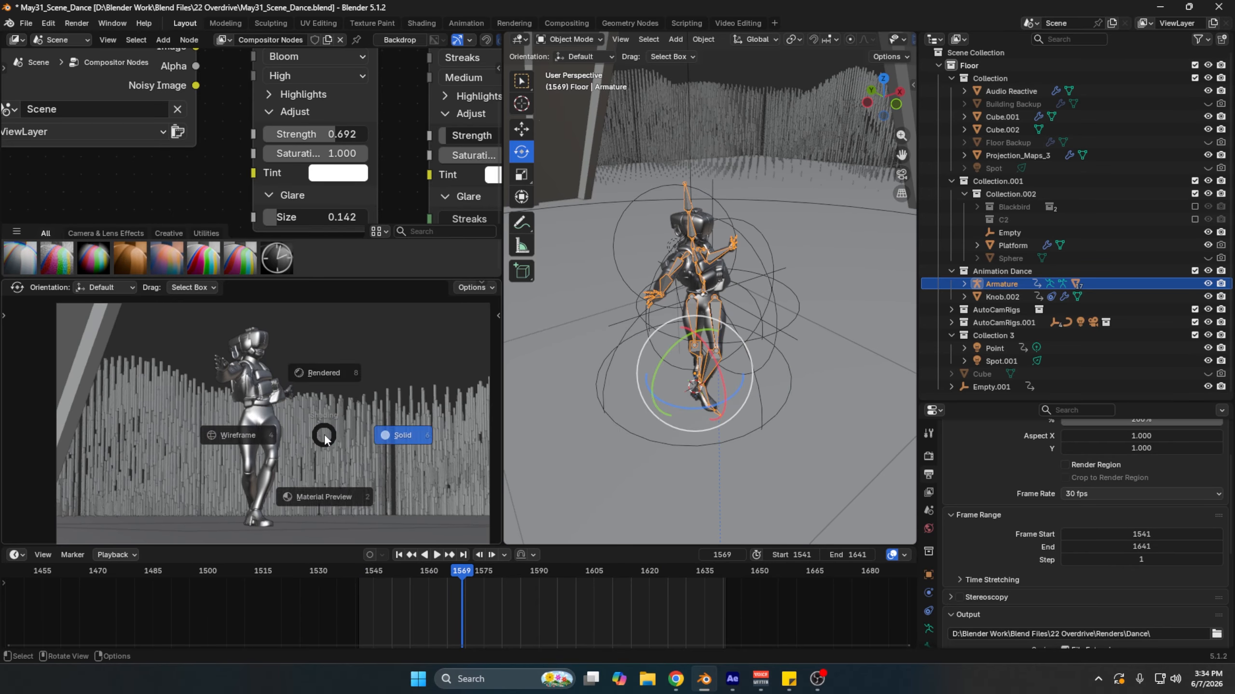
left_click(369, 362)
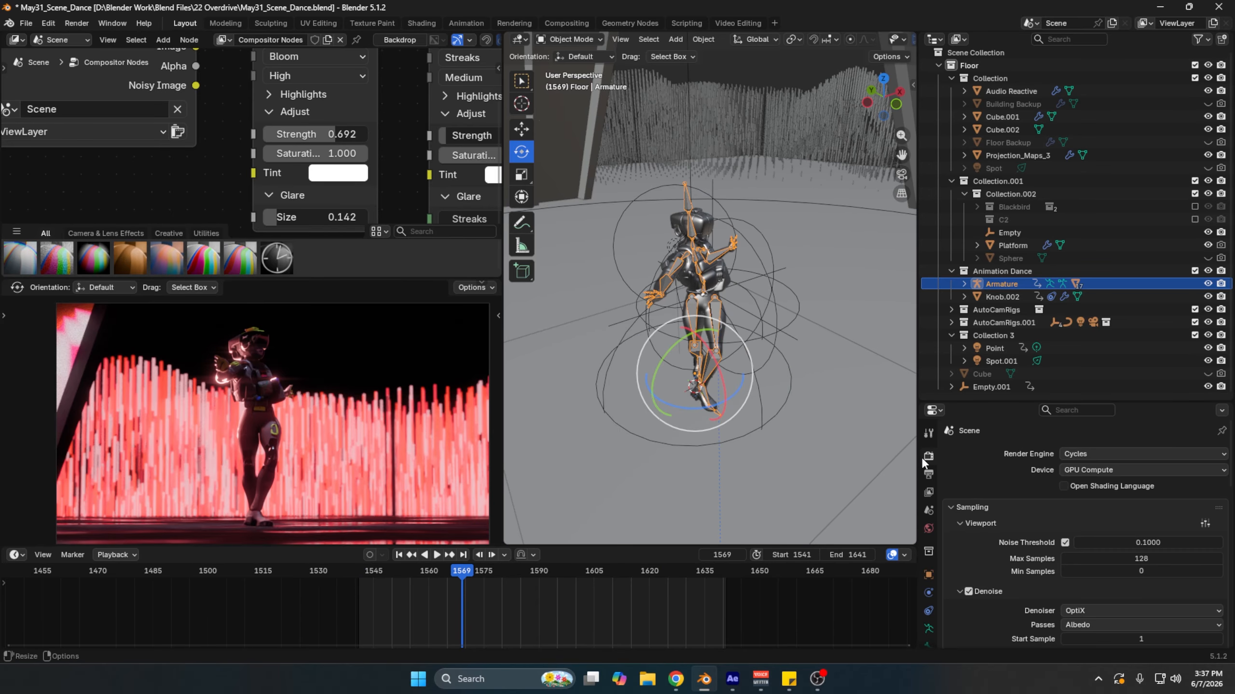
Step: Examine the dance scene's output resolution and frame range, and its Cycles sampling and denoise settings
left_click(928, 474)
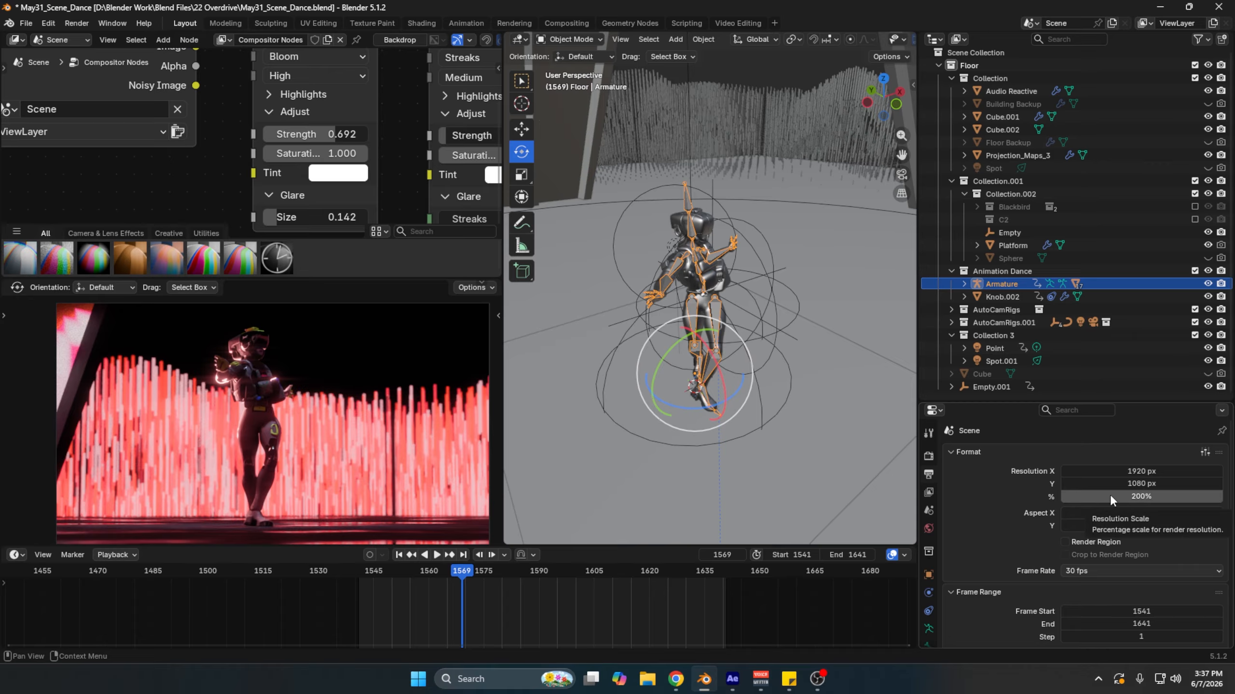
scroll(1101, 515, "down", 4)
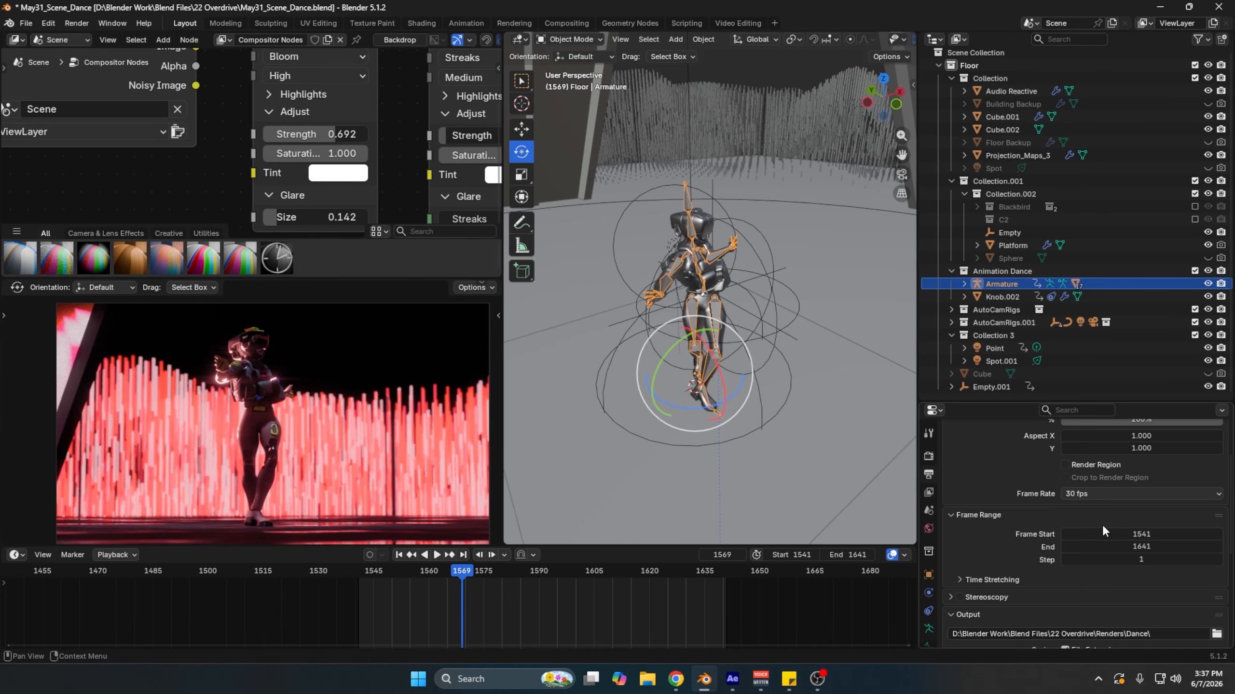
left_click(928, 456)
scroll(1076, 523, "down", 4)
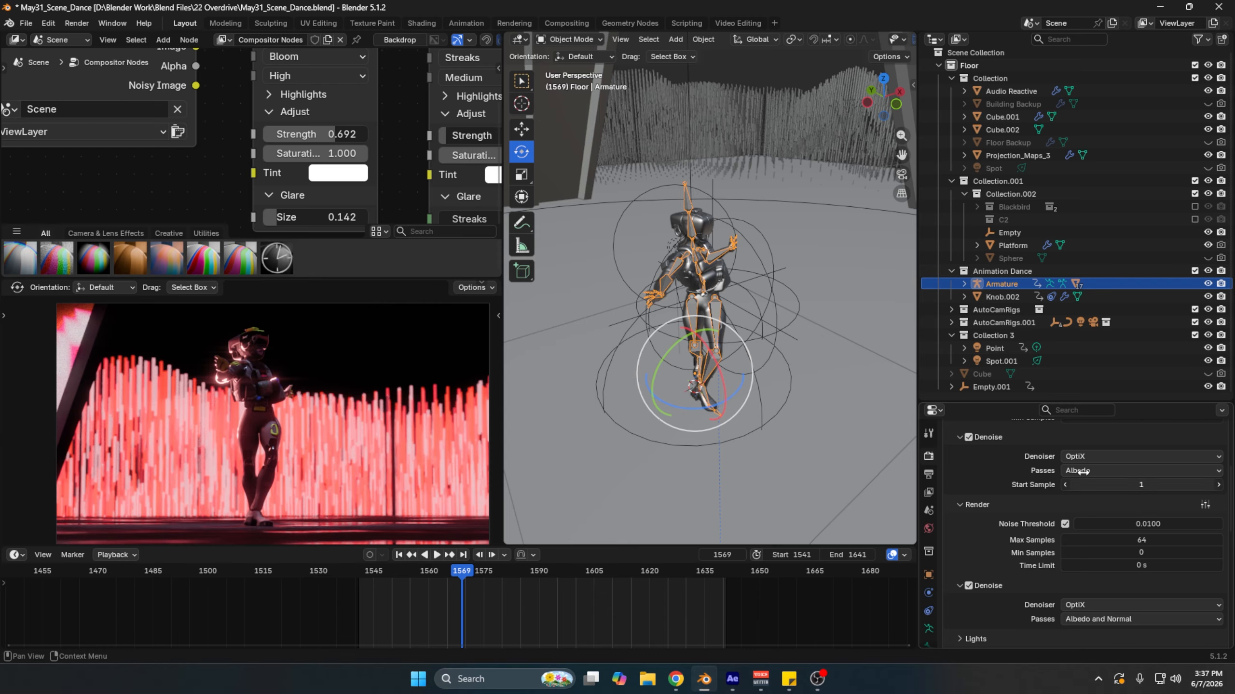
Step: Open the recent file May31_Scene.blend
left_click(26, 23)
mouse_move(65, 64)
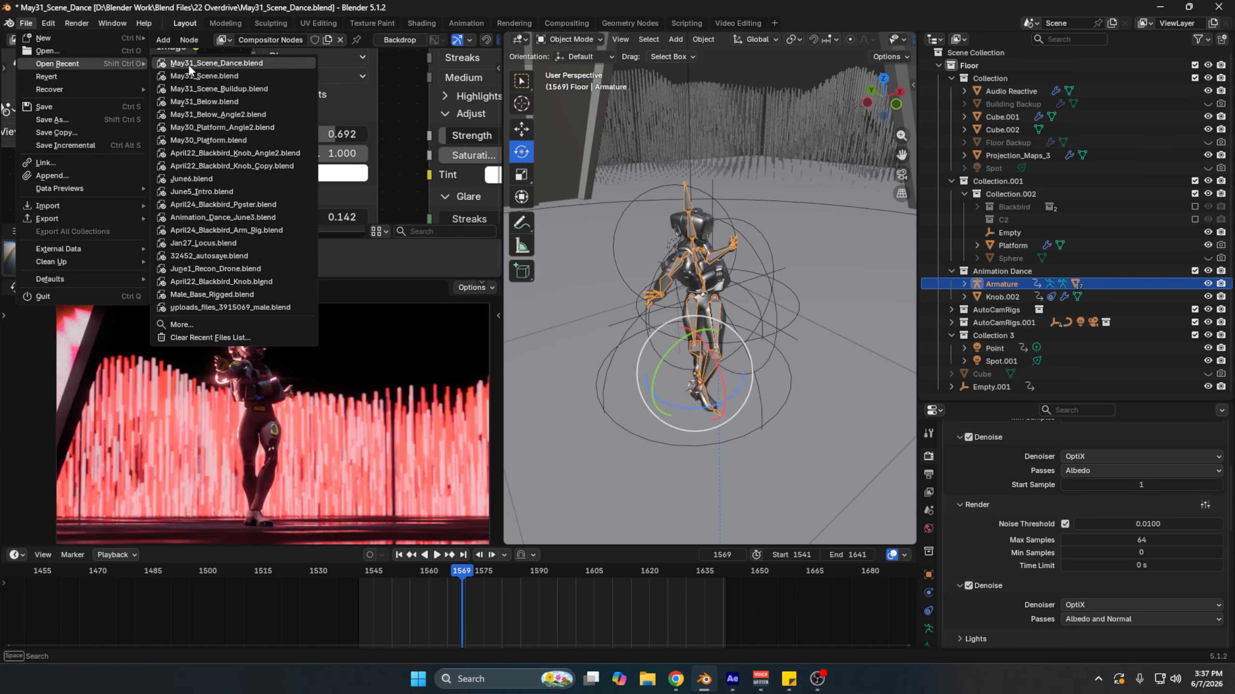
left_click(215, 78)
Step: Select the large Cube enclosing the whole set to inspect its Volume Scatter material
left_click(654, 359)
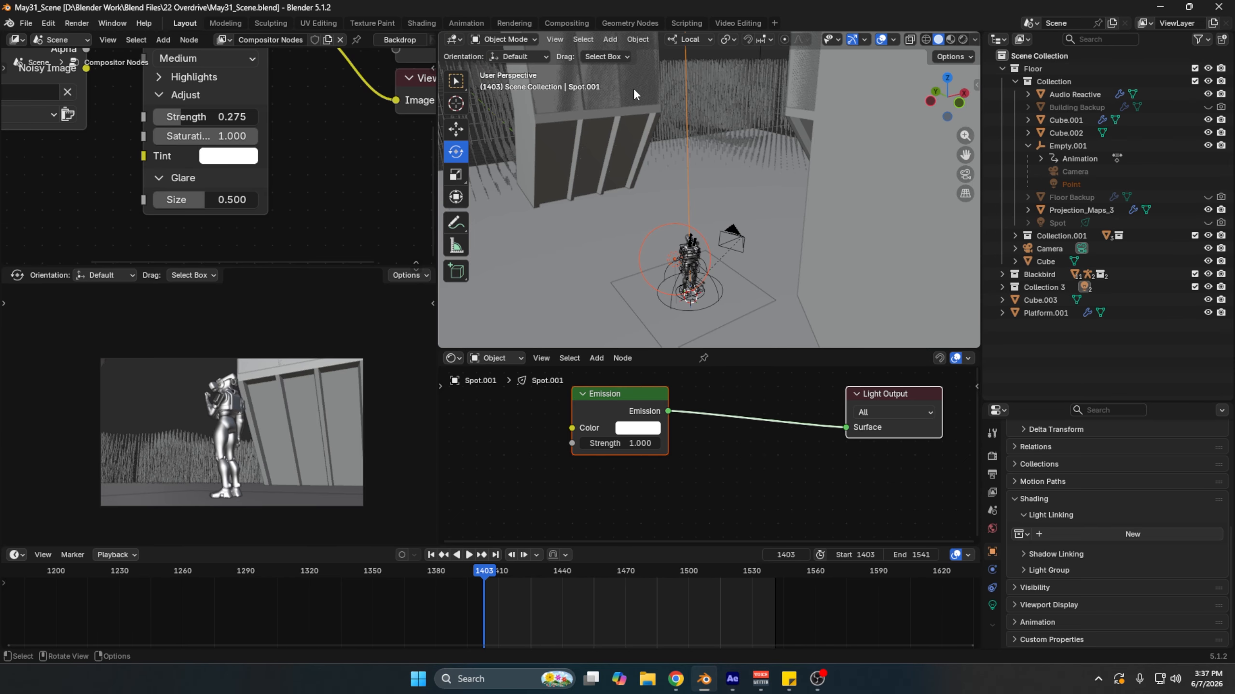
scroll(745, 128, "down", 10)
mouse_move(772, 157)
middle_mouse_down()
mouse_move(745, 128)
mouse_move(754, 163)
middle_mouse_up()
left_click(782, 195)
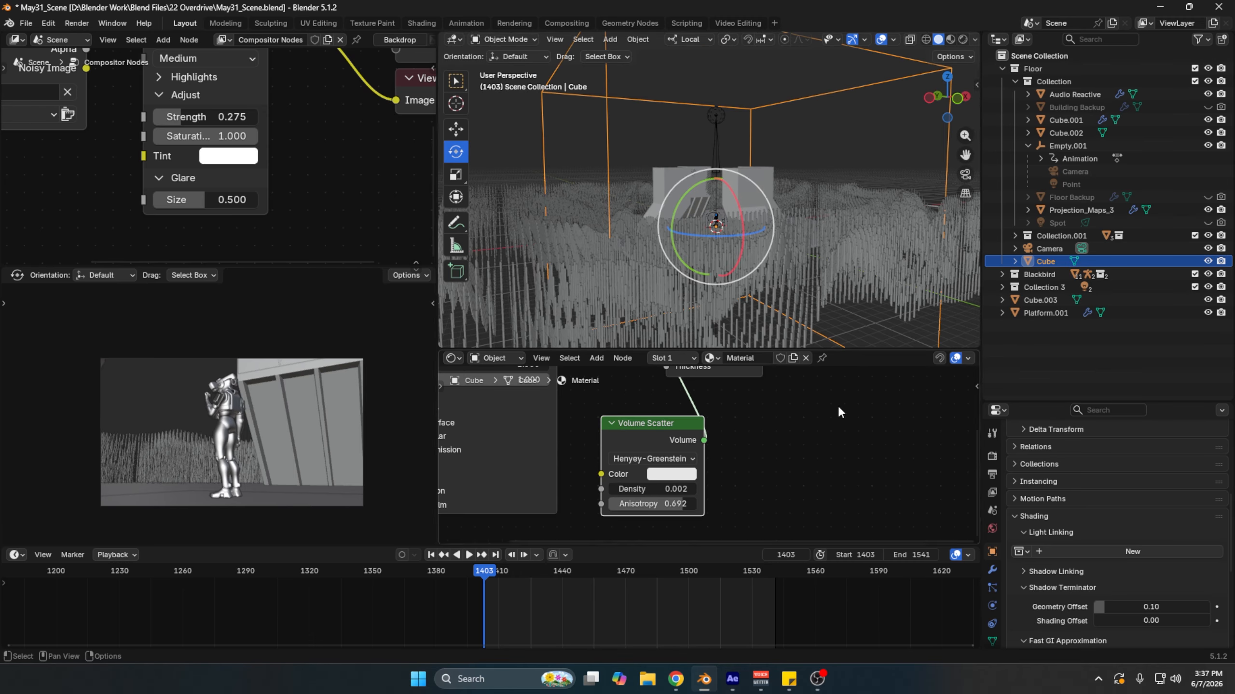
Step: Examine the scene's viewport and render sampling, denoiser options and output resolution
left_click(991, 456)
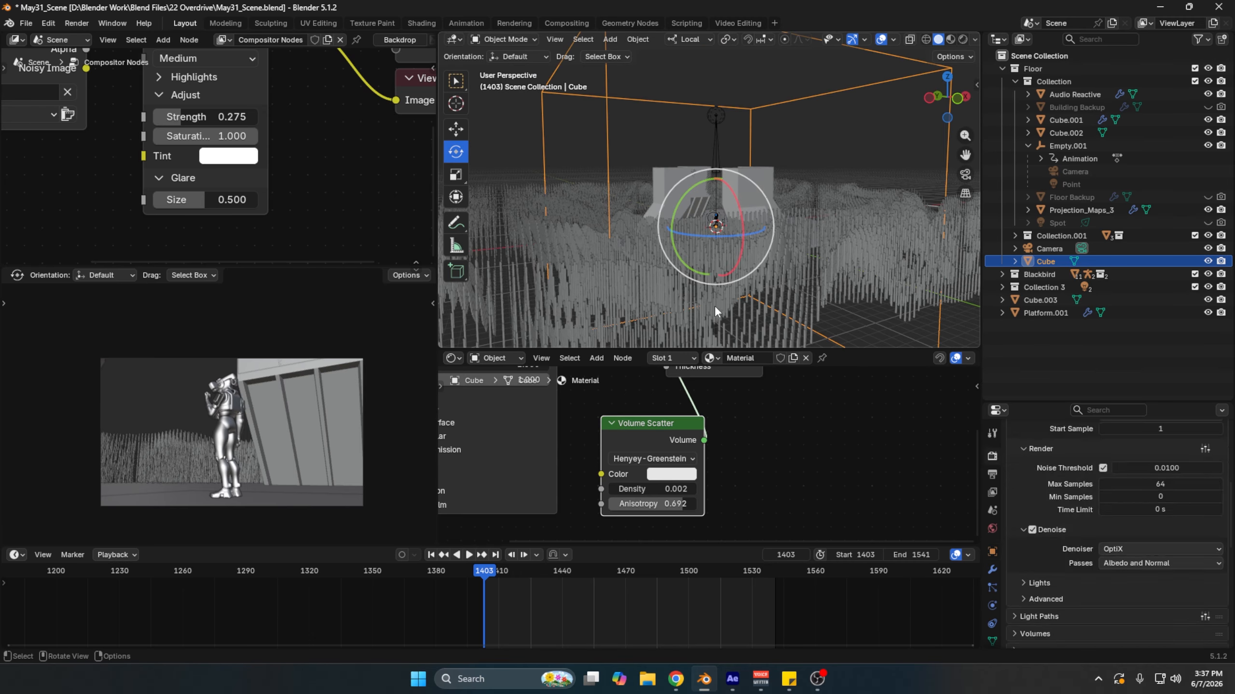
scroll(778, 194, "up", 10)
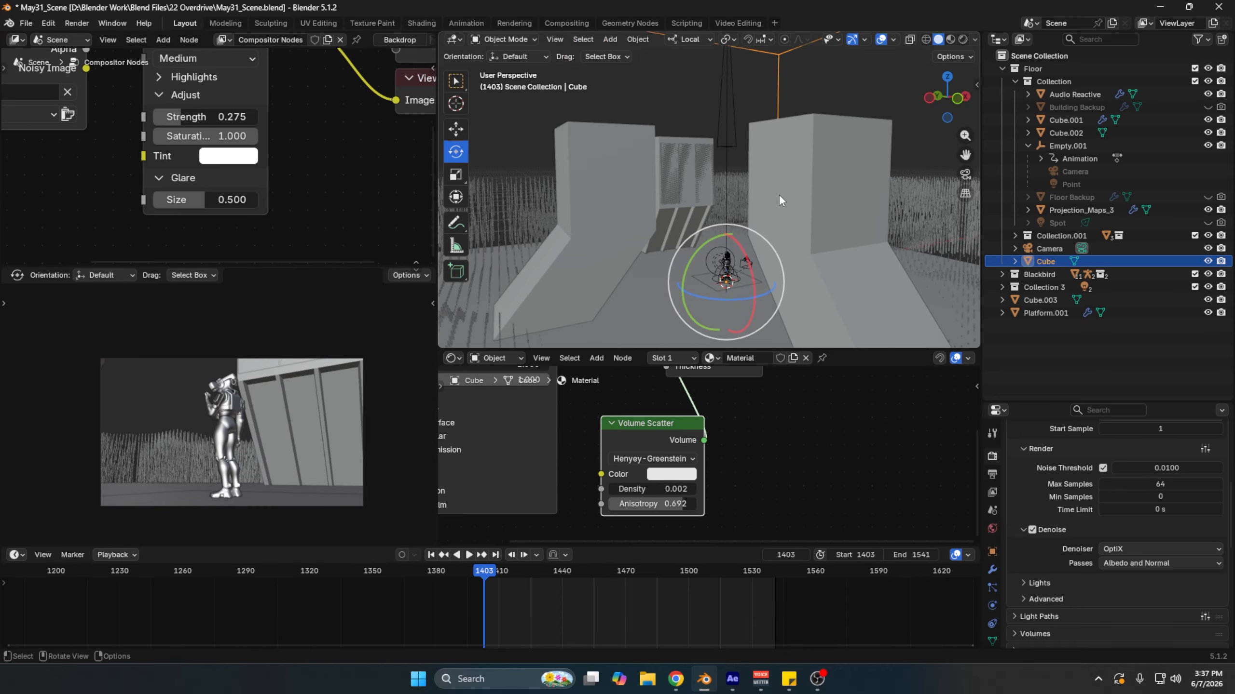
scroll(1021, 498, "up", 8)
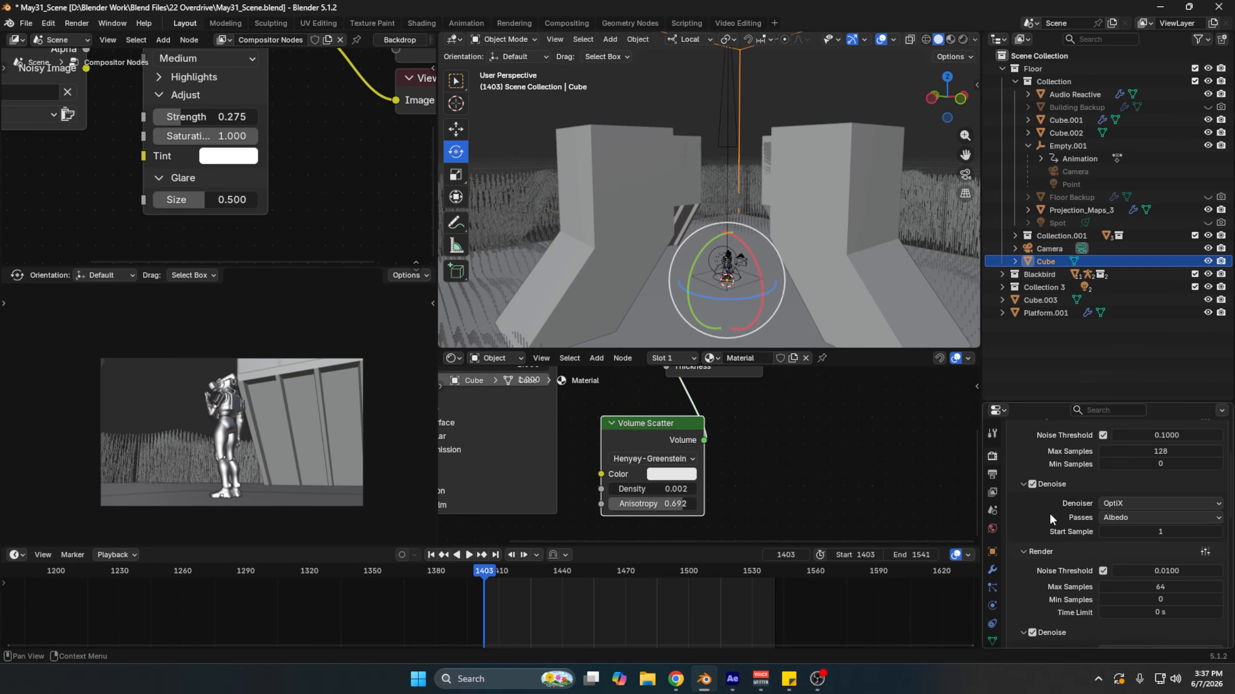
left_click(992, 474)
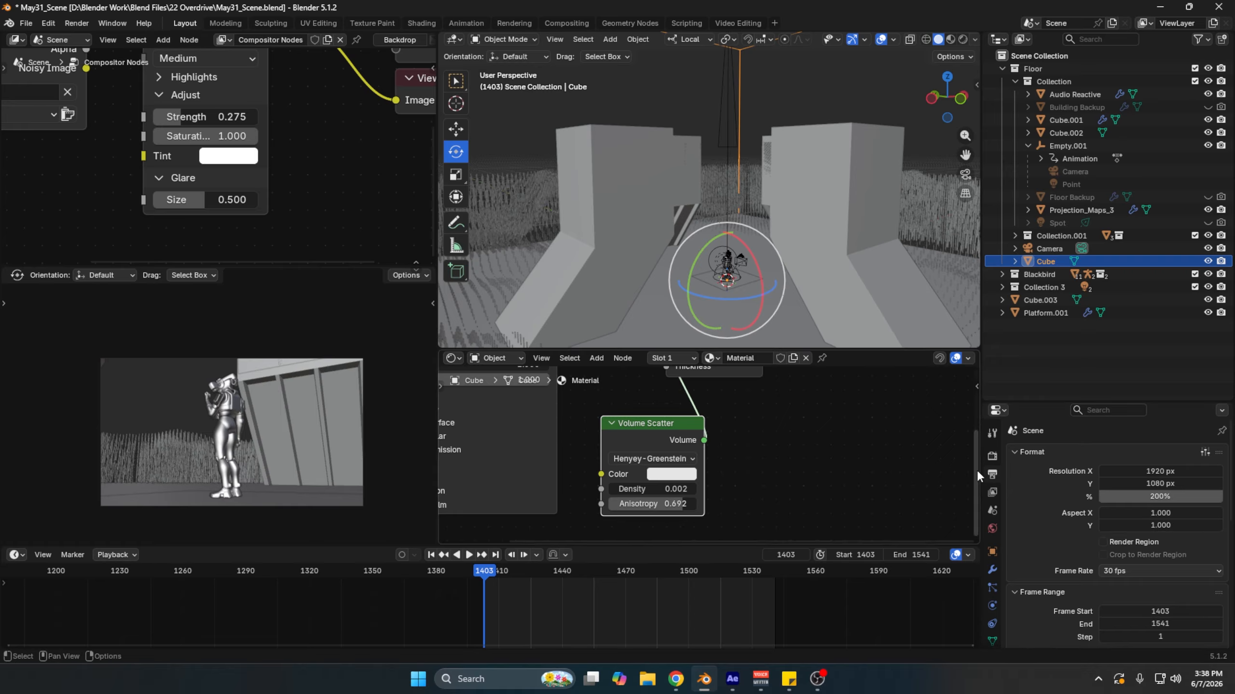
left_click(993, 457)
scroll(1024, 484, "down", 4)
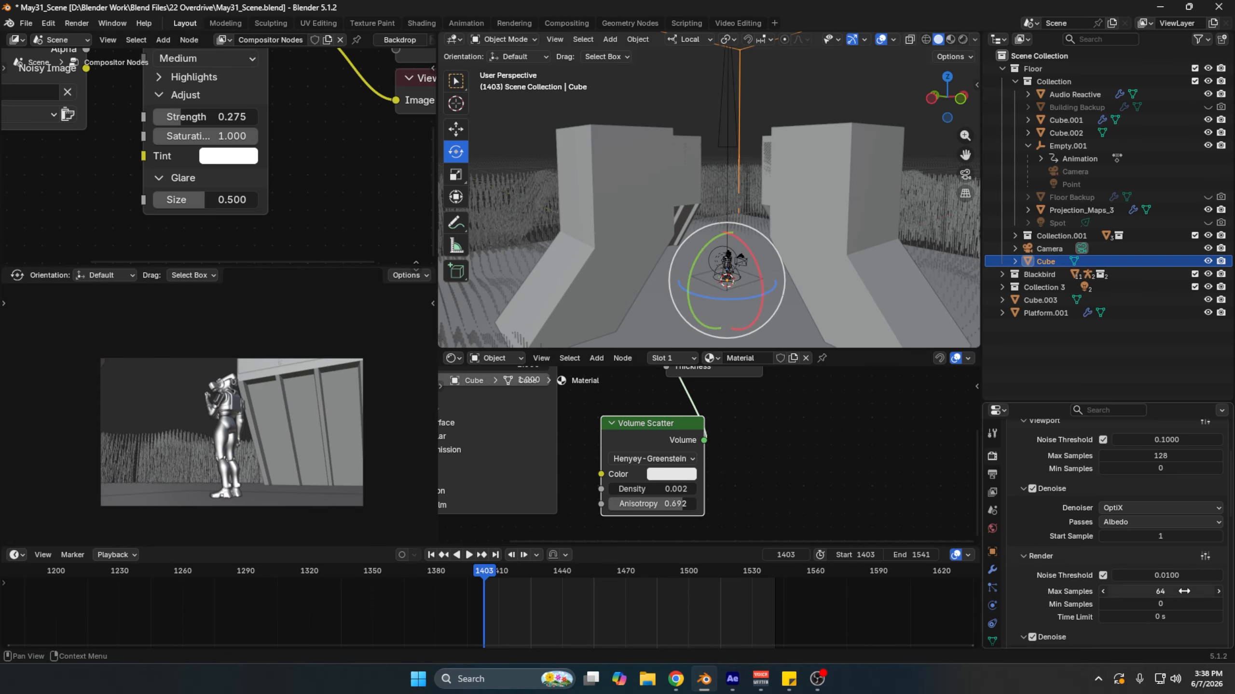
scroll(1071, 608, "down", 4)
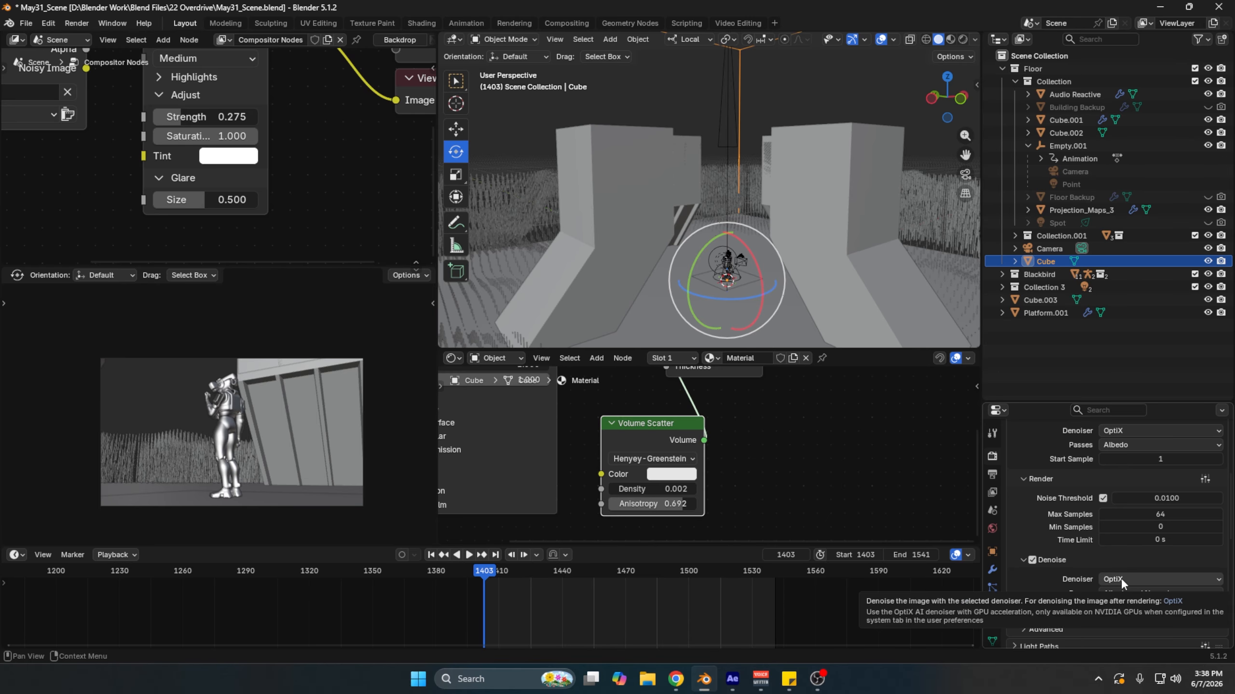
scroll(1054, 527, "down", 4)
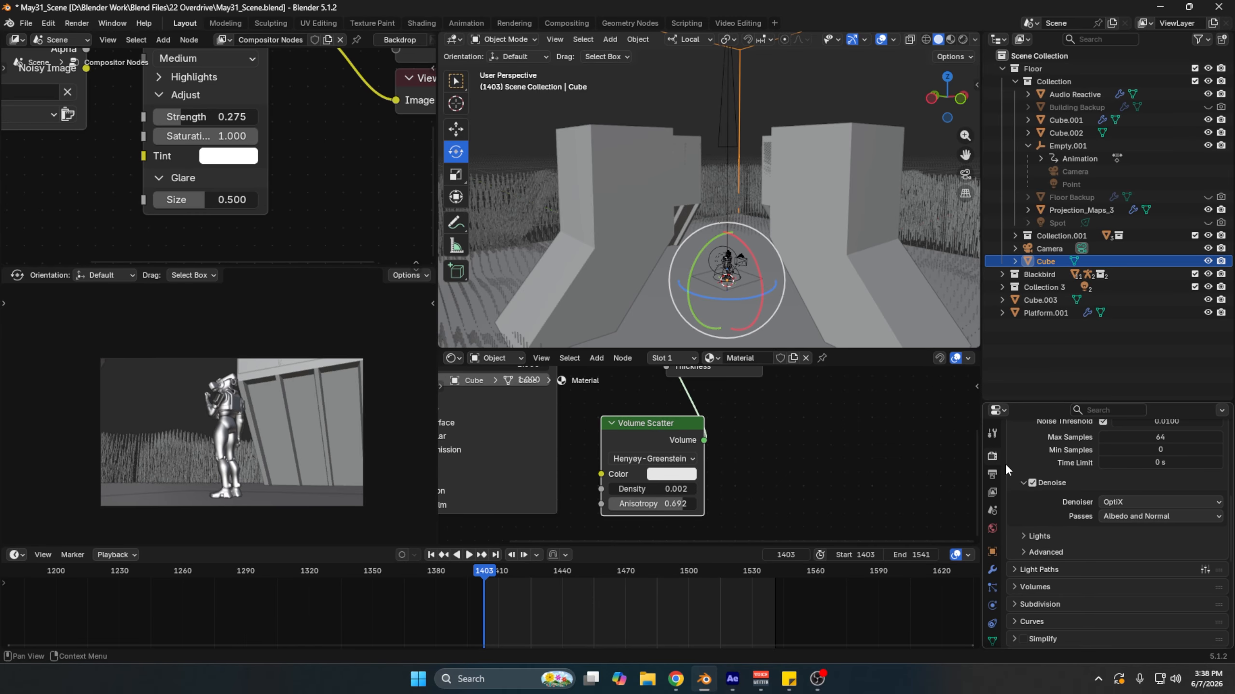
scroll(305, 165, "up", 1)
Step: Show the camera view in Rendered shading, widen its area and bring the full compositor node tree into view
key("z")
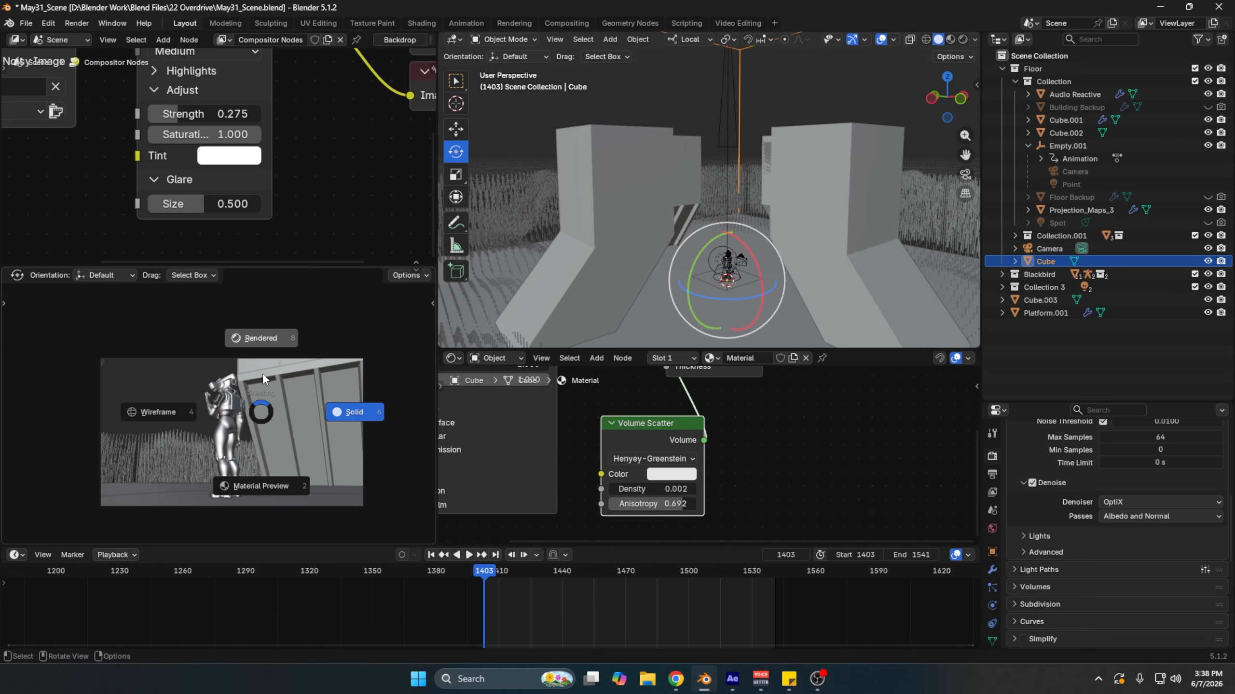
left_click_drag(438, 378, 481, 378)
scroll(244, 164, "down", 2)
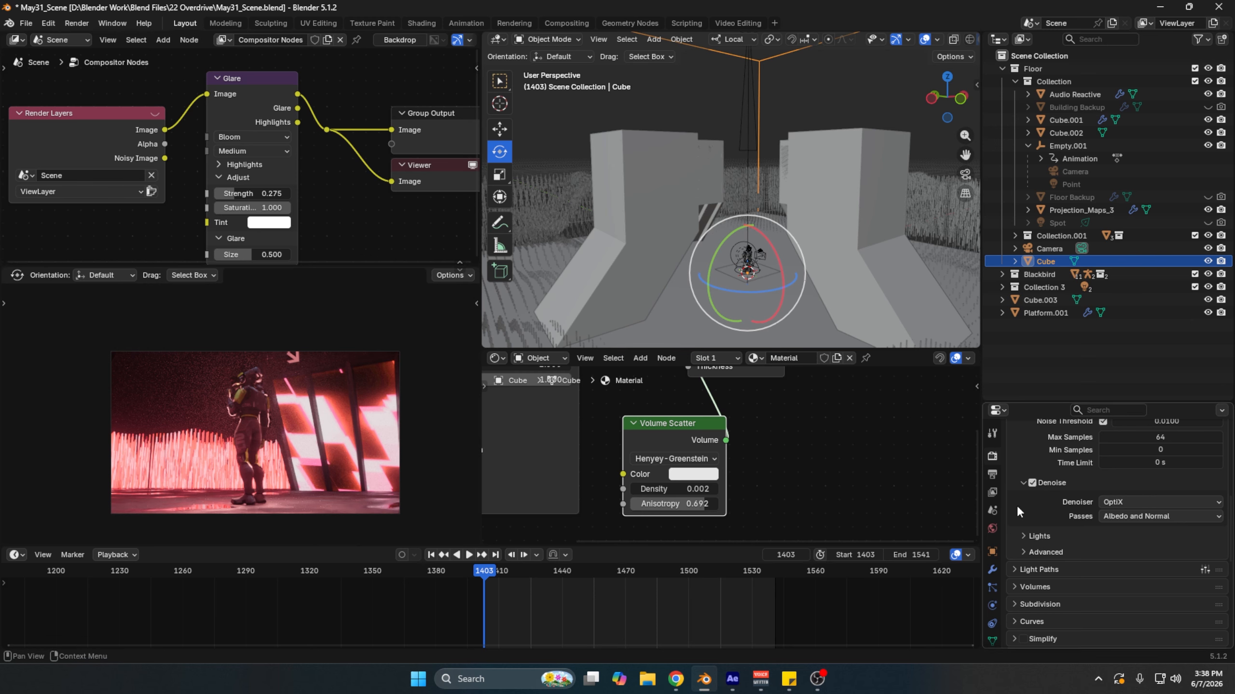
Step: Examine the Color Management view transform and the image output path, file format and color depth
scroll(1045, 535, "down", 10)
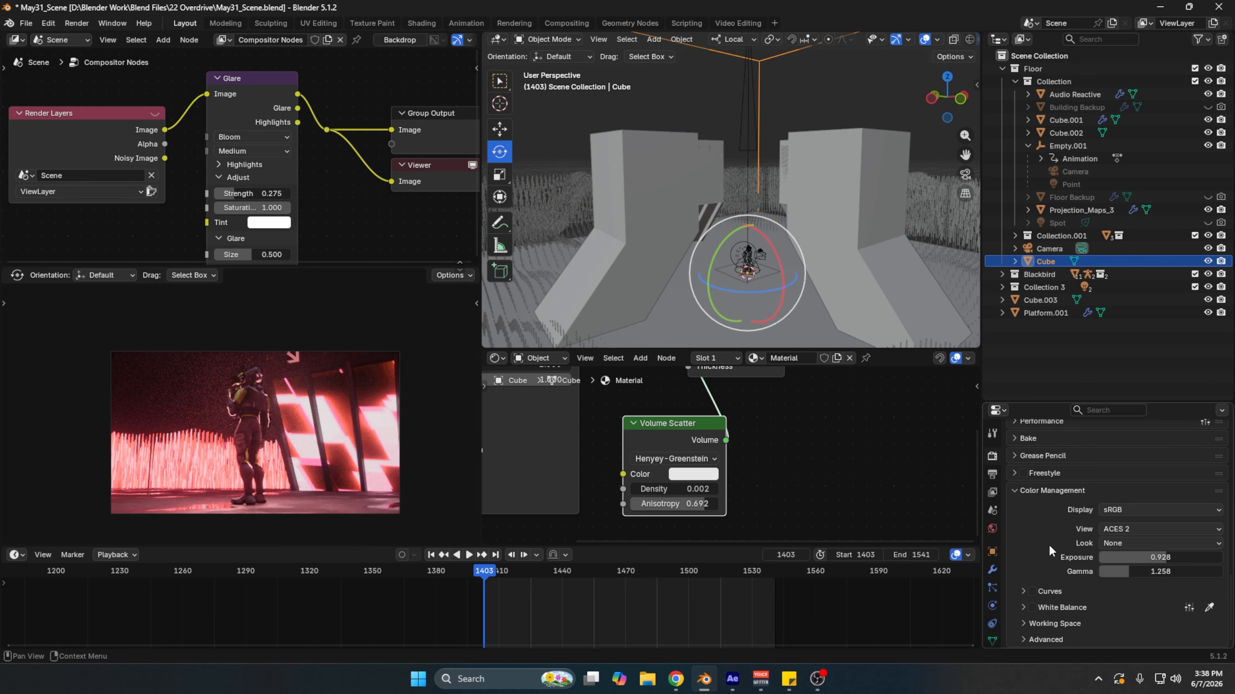
left_click(1111, 533)
scroll(1067, 596, "down", 5)
left_click(991, 476)
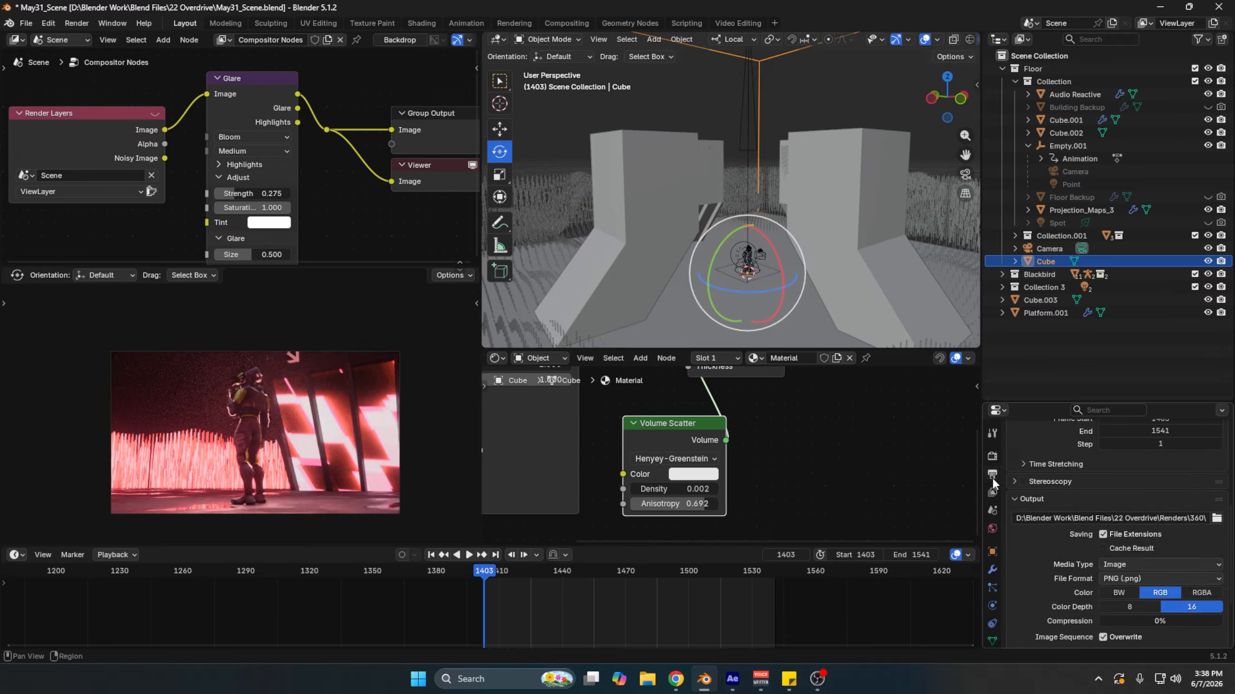
scroll(1069, 511, "down", 3)
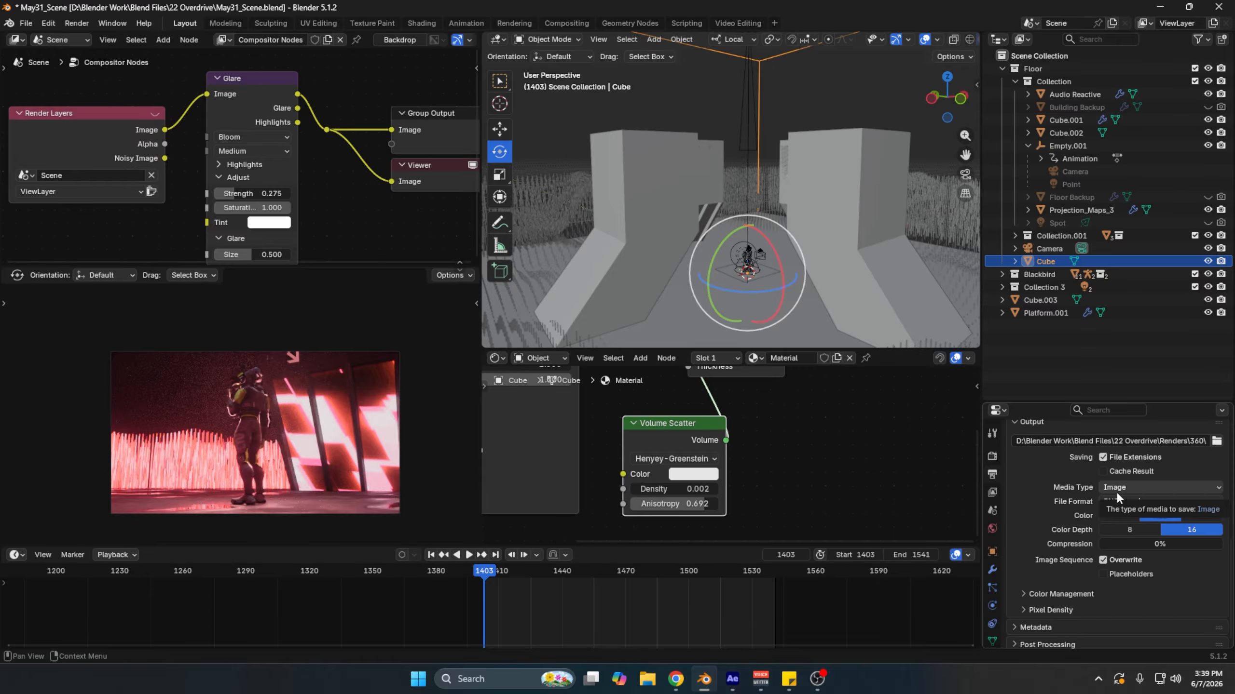
Step: Switch to After Effects and examine the Color Engine options in the Project Settings, leaving them unchanged
left_click(732, 679)
left_click(31, 21)
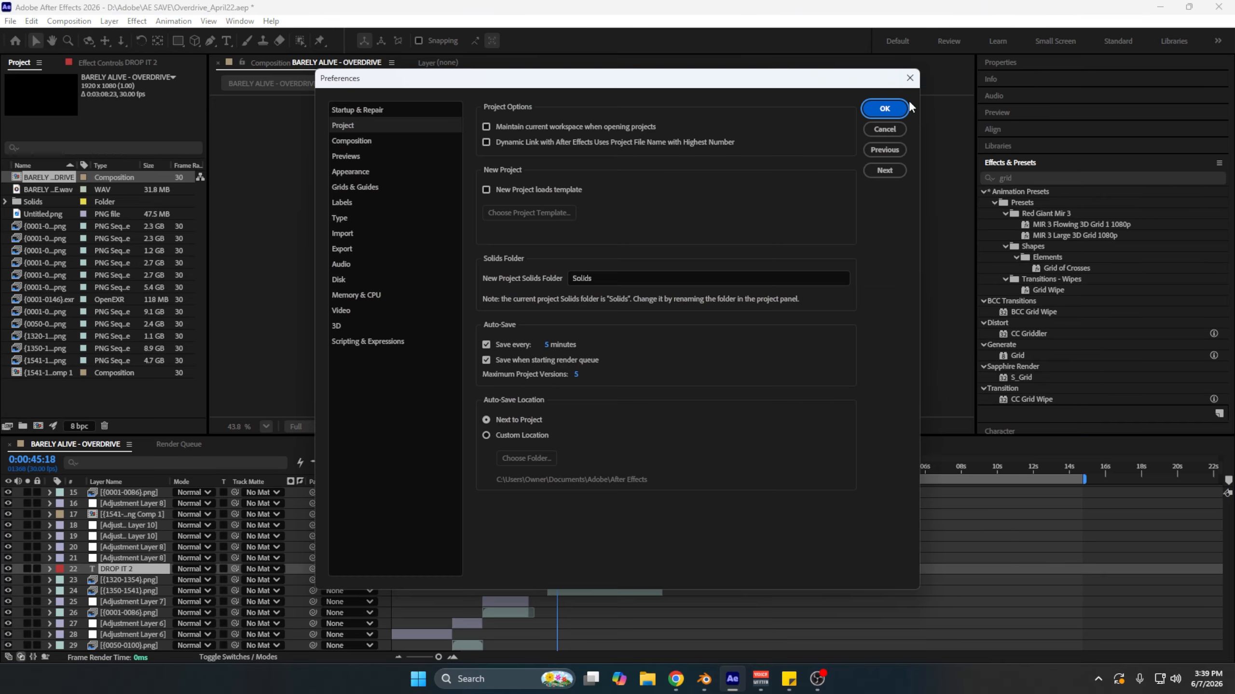
left_click(909, 79)
left_click(11, 21)
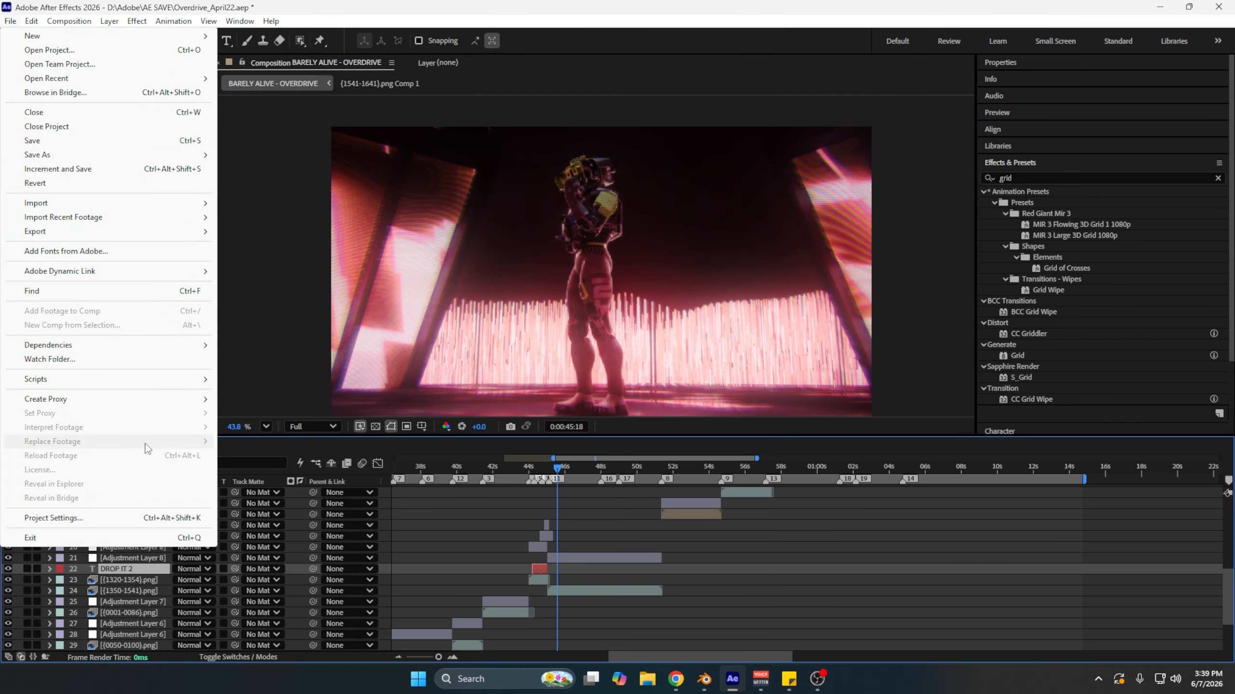
left_click(54, 518)
left_click(546, 121)
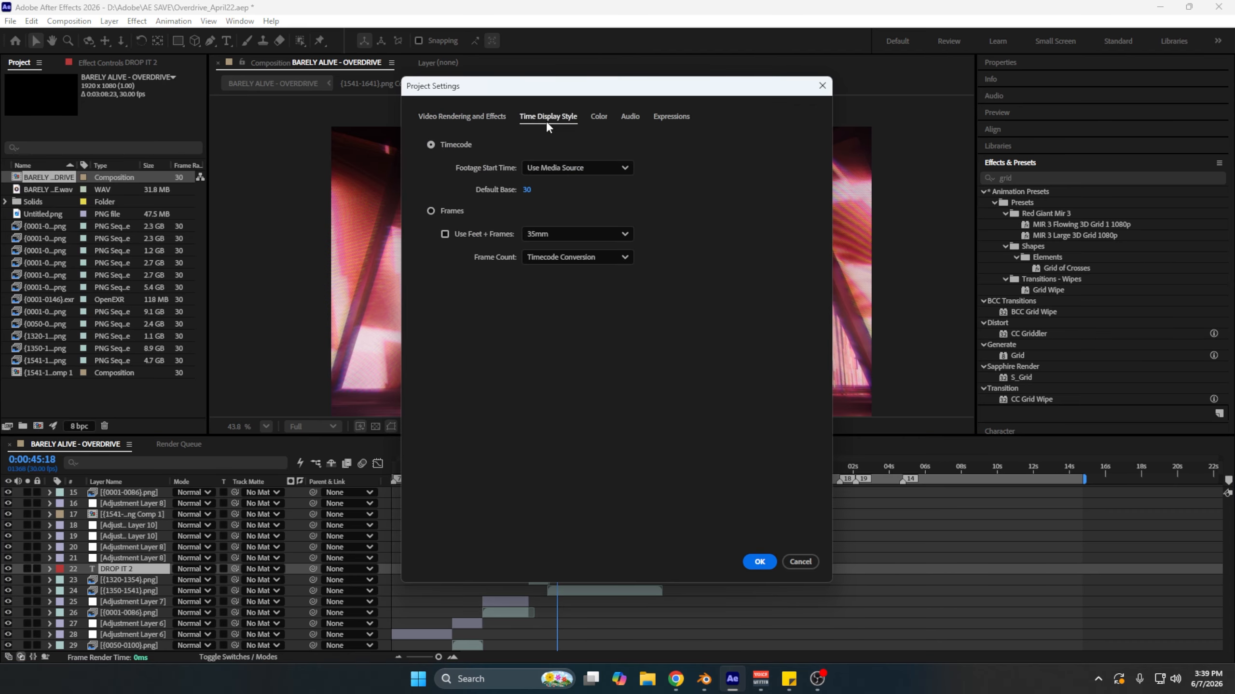
left_click(599, 116)
left_click(589, 162)
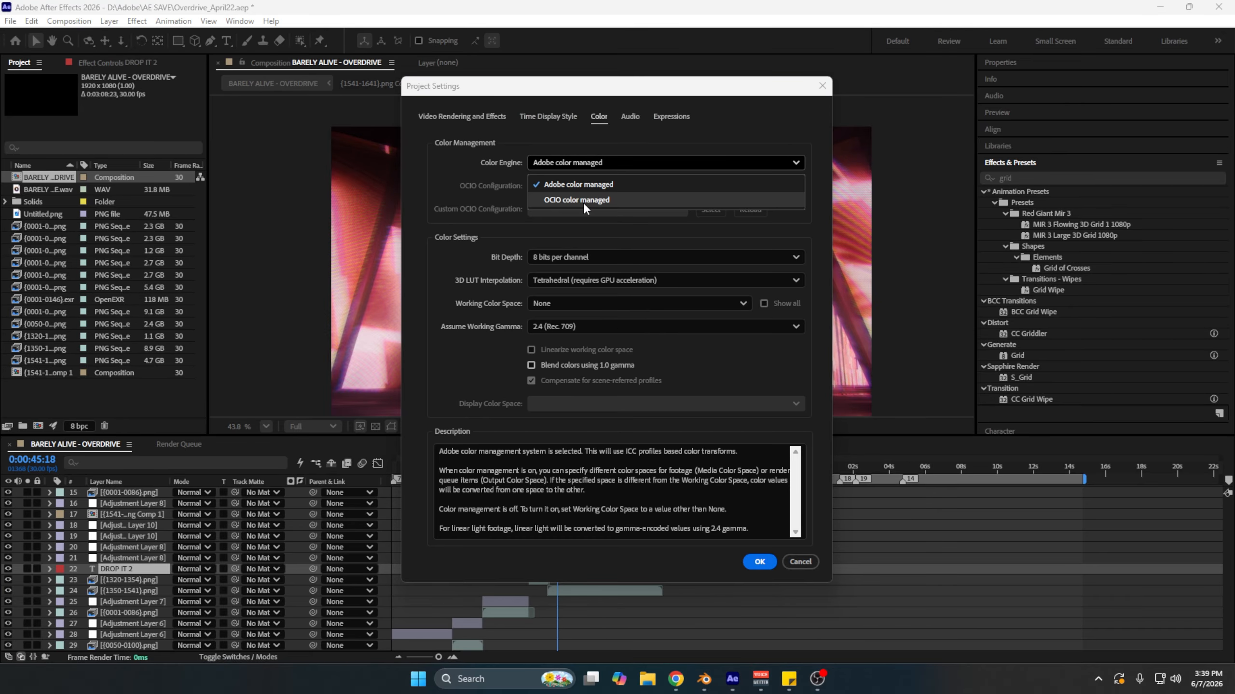
left_click(704, 128)
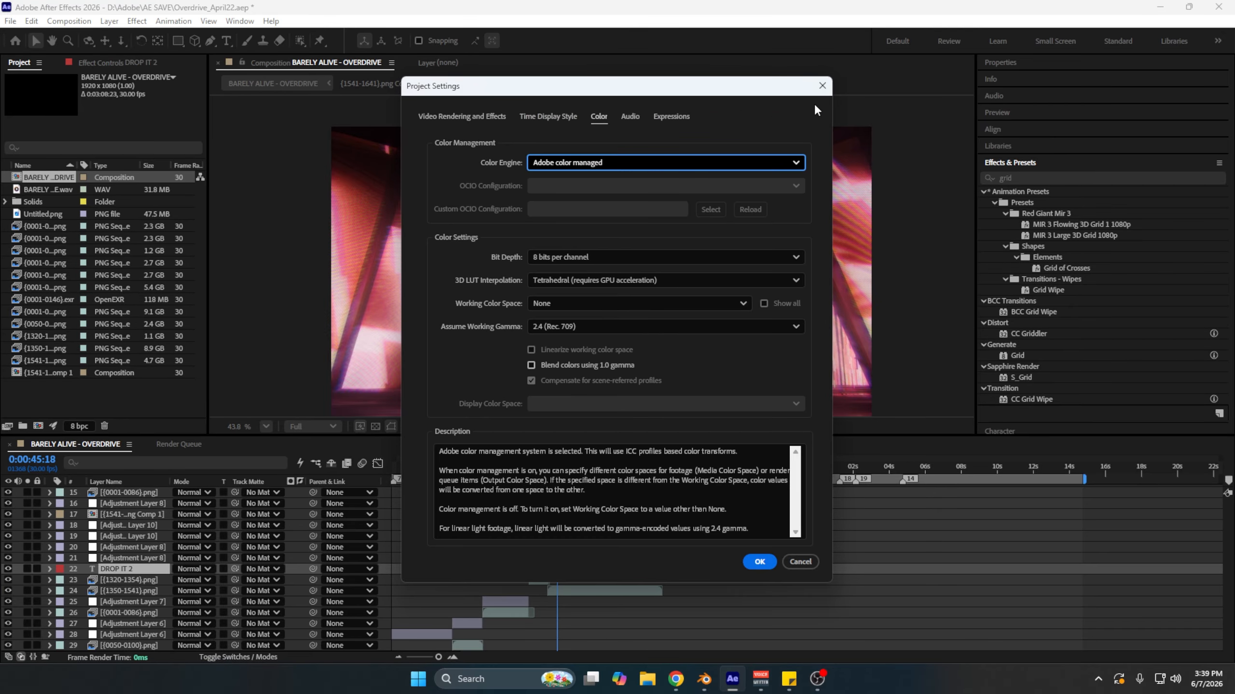
left_click(822, 86)
Step: Select frames 0001 to 0117 in the Helmet renders folder for import as a PNG sequence, but cancel the import
left_click_drag(557, 469, 798, 529)
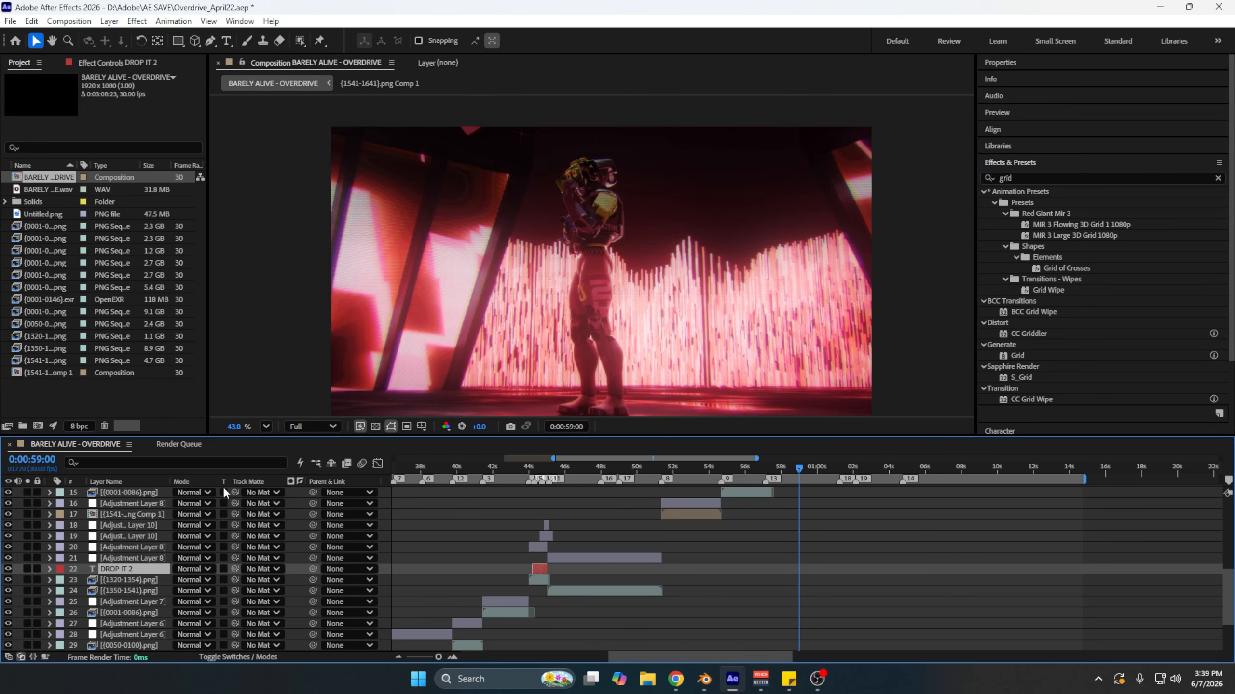
double_click(112, 400)
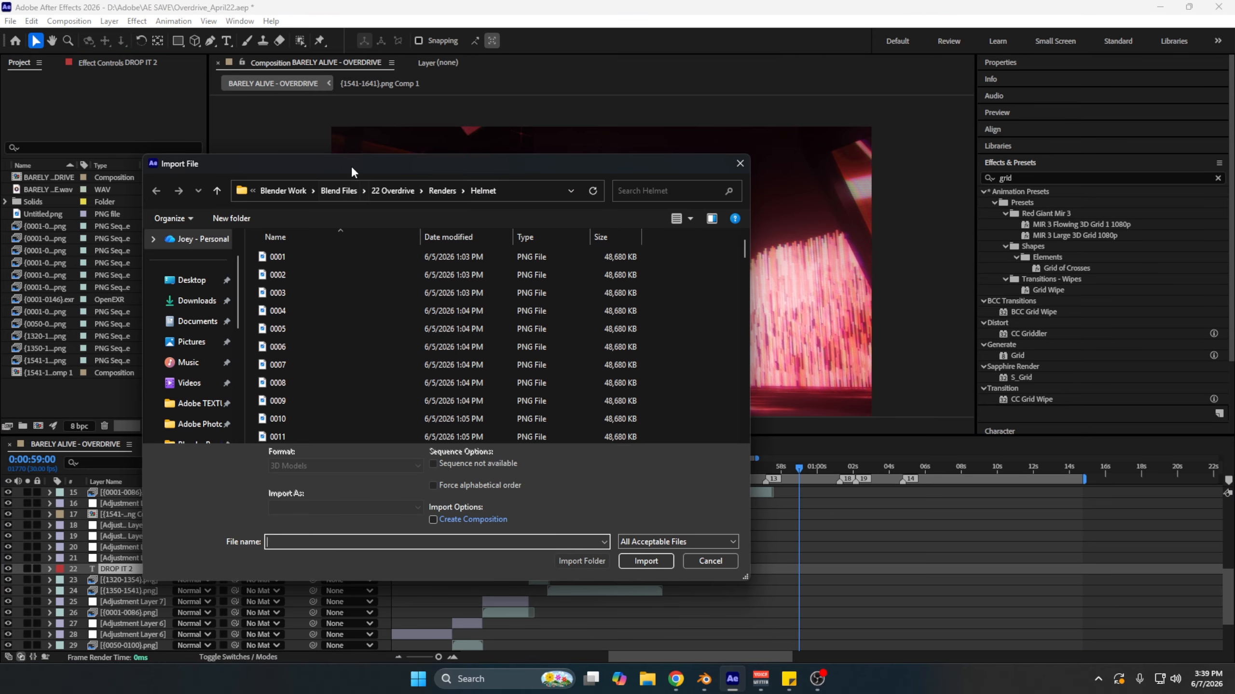
left_click(290, 255)
left_click_drag(745, 249, 744, 428)
left_click(630, 436, "shift")
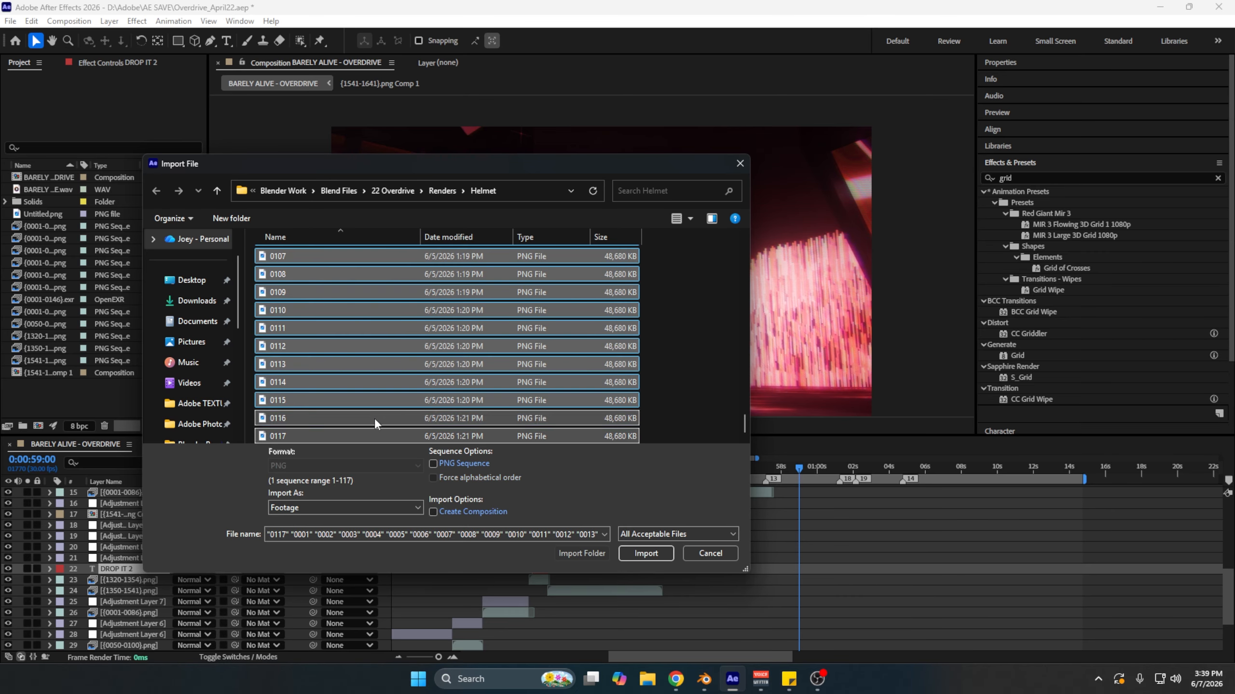
left_click(433, 463)
left_click(700, 553)
Step: Return to After Effects from Blender and scrub the BARELY ALIVE - OVERDRIVE composition back to 0:00:36:04
key("alt+Tab")
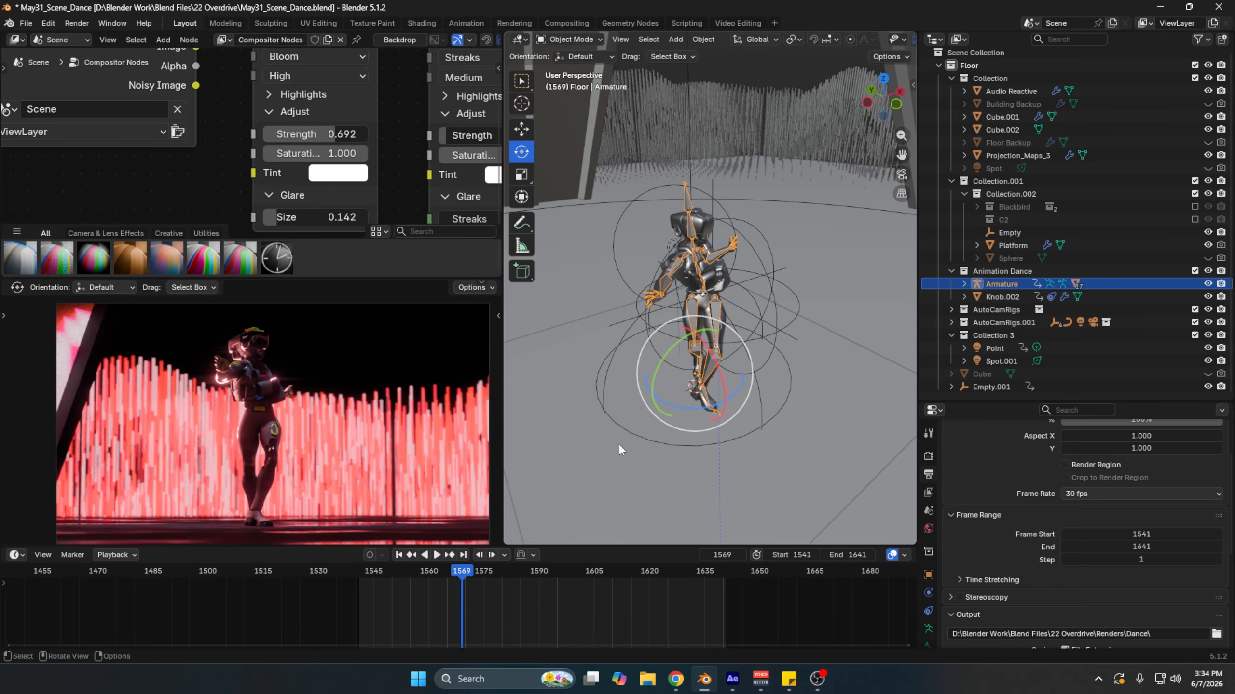
left_click(731, 679)
scroll(619, 536, "up", 2, "alt")
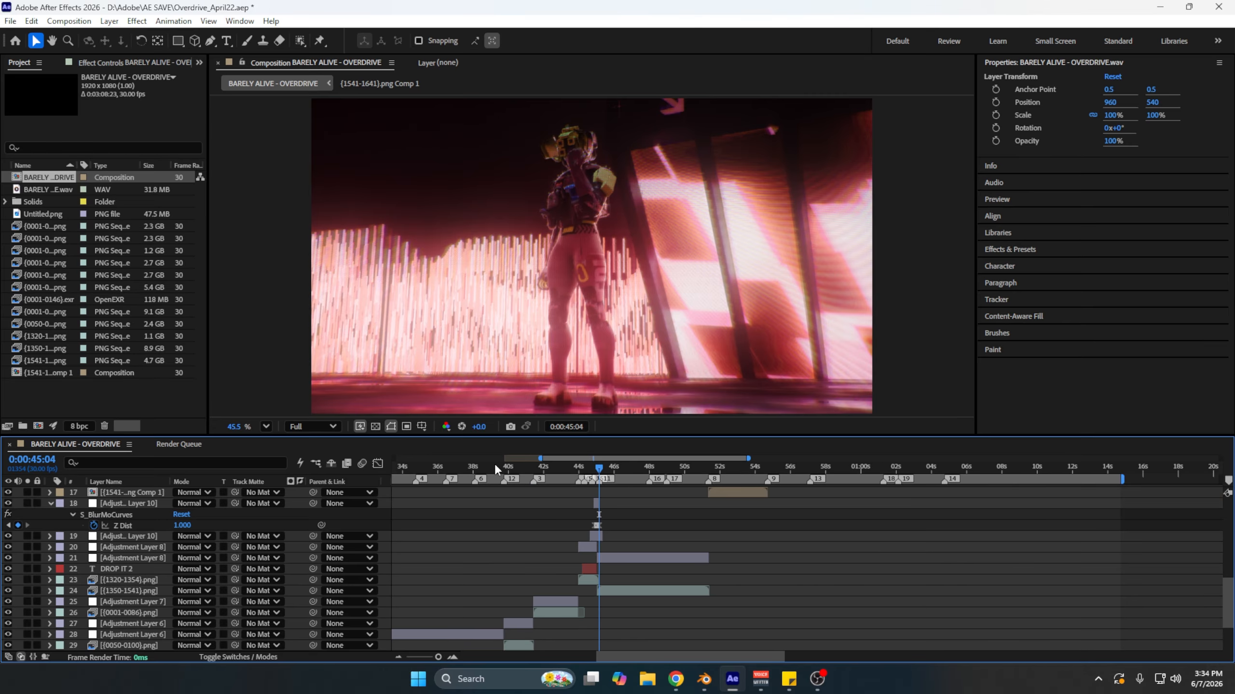
left_click(517, 469)
left_click_drag(519, 468, 505, 470)
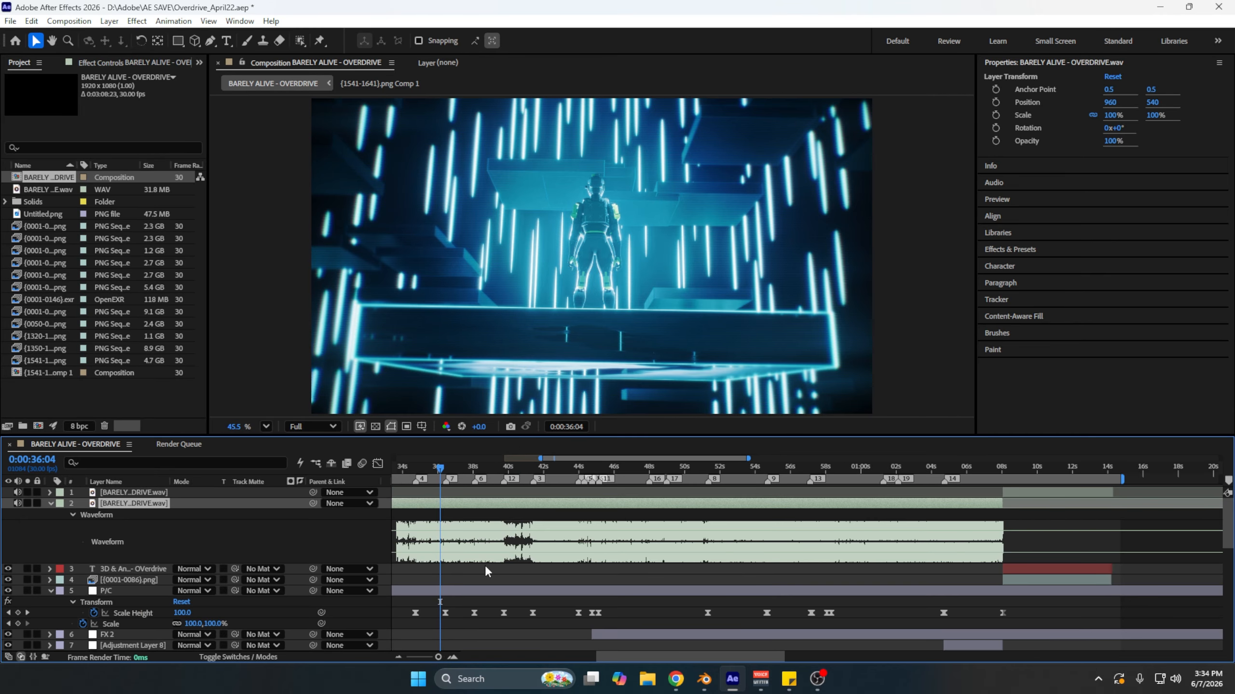
Step: Examine the P/C layer's Scale keyframe curve in the graph editor around 0:00:36:14
left_click(436, 590)
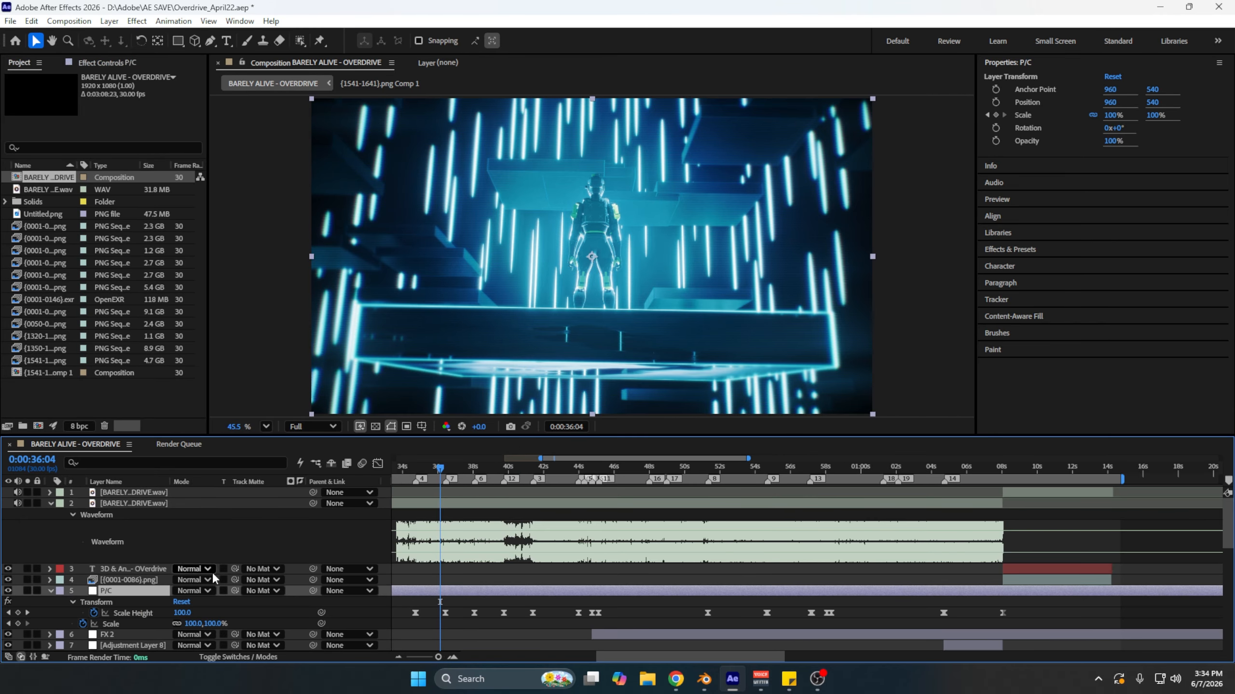
left_click(50, 590)
scroll(513, 577, "down", 2)
scroll(513, 577, "up", 3, "alt")
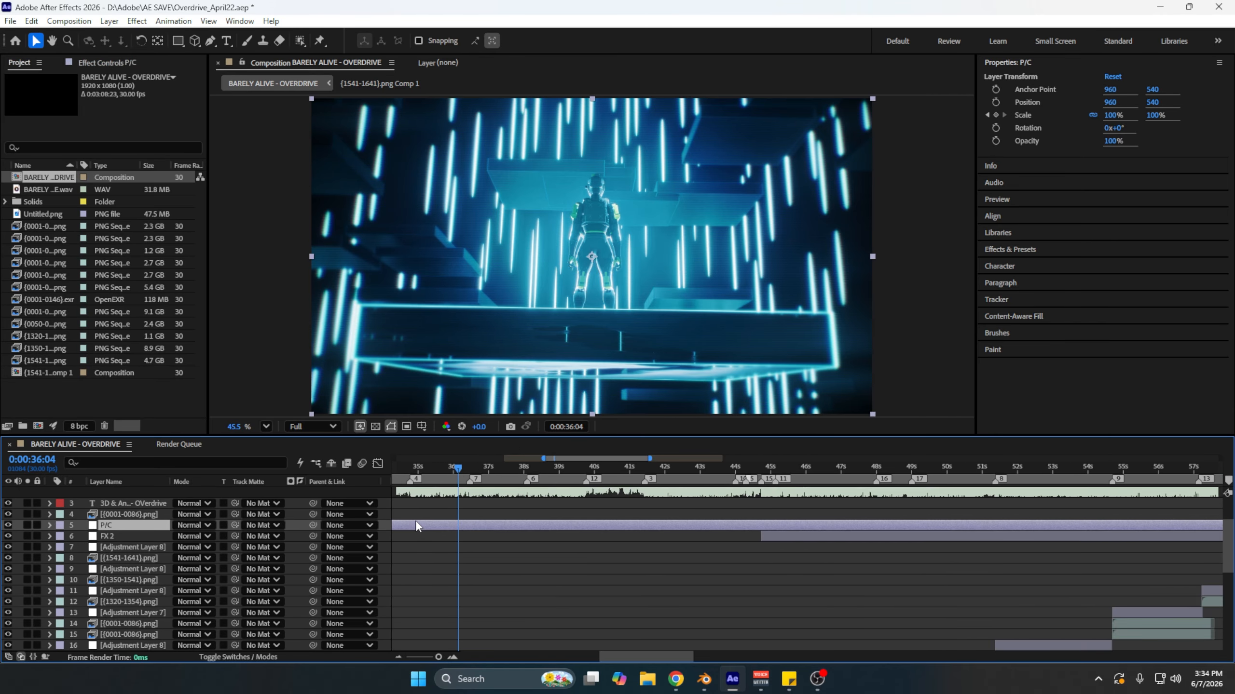
left_click_drag(506, 468, 530, 476)
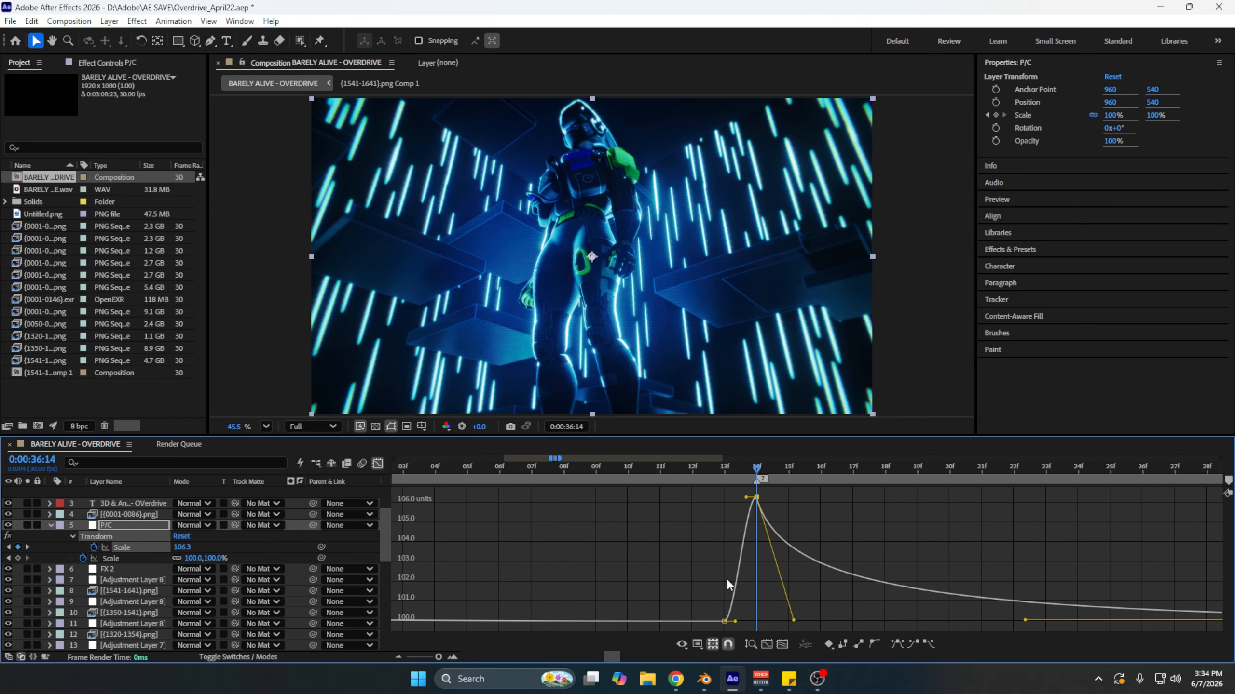
scroll(589, 556, "down", 3, "alt")
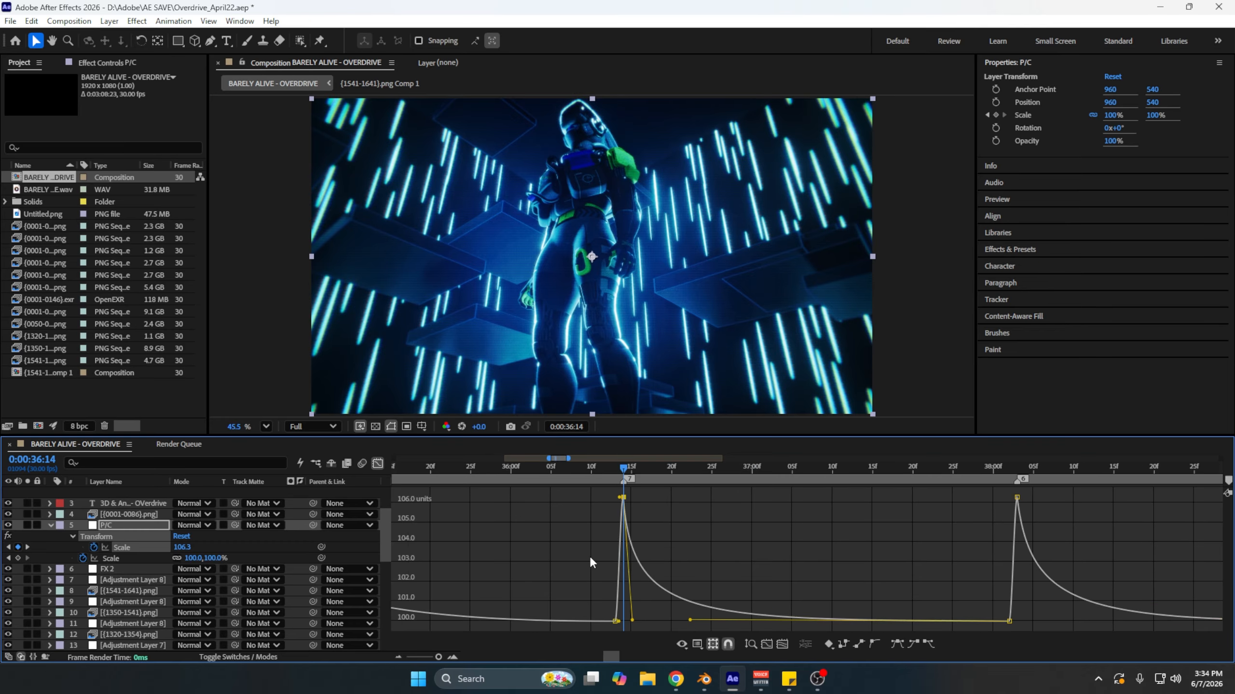
scroll(583, 577, "up", 2, "alt")
scroll(789, 580, "up", 2, "alt")
scroll(789, 580, "down", 3, "alt")
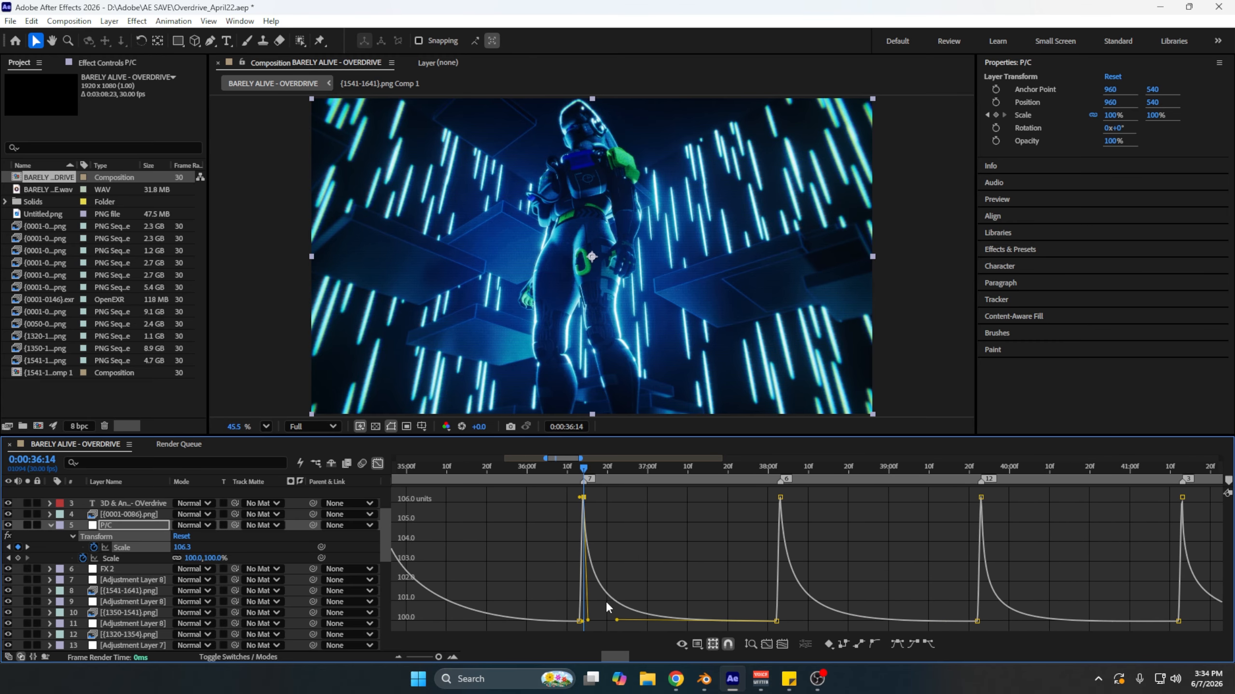
scroll(602, 604, "up", 2, "alt")
left_click_drag(539, 469, 571, 487)
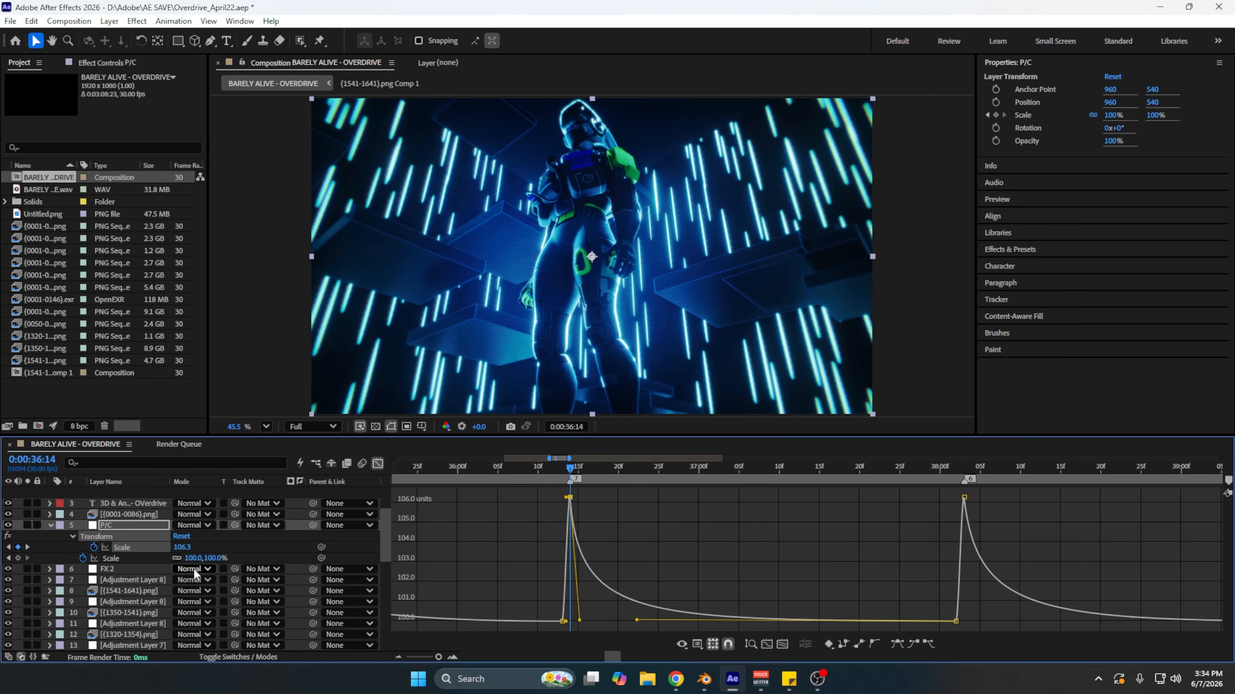
Step: Try a value of 100 for the P/C layer's peak Scale keyframe at 0:00:36:14 and undo it
left_click(189, 545)
type("100")
key("Return")
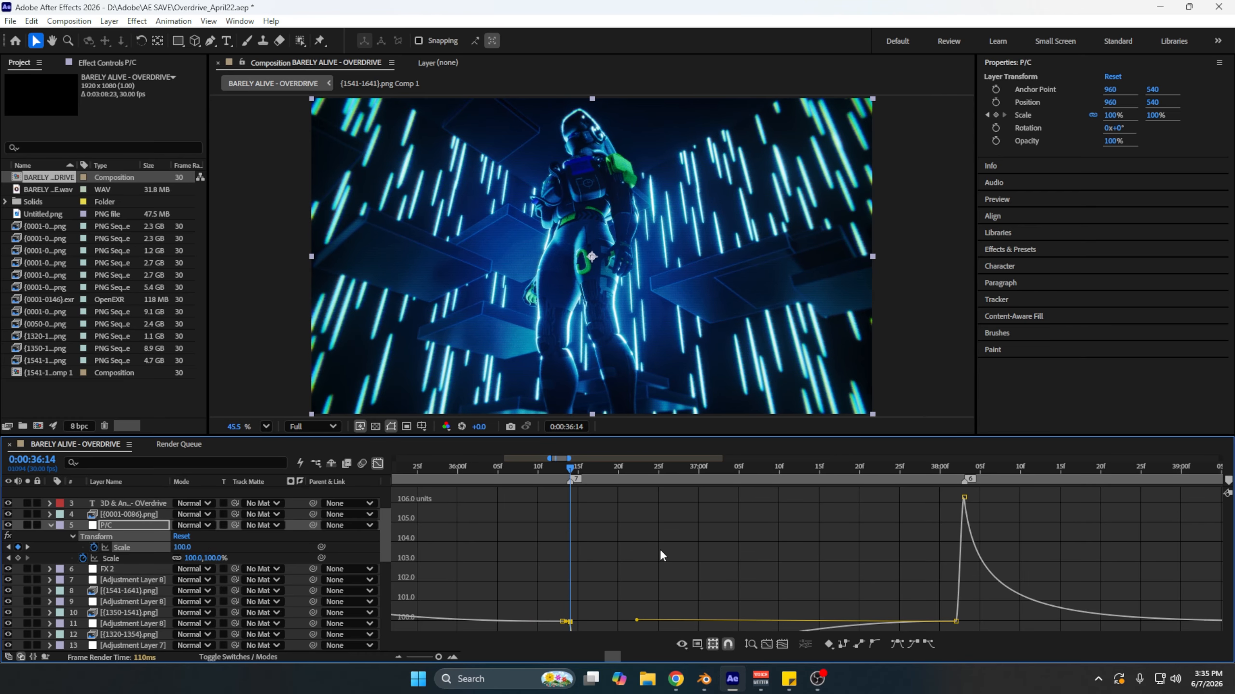
mouse_move(570, 481)
left_mouse_down()
mouse_move(553, 477)
mouse_move(608, 486)
mouse_move(491, 483)
mouse_move(583, 488)
mouse_move(575, 504)
left_mouse_up()
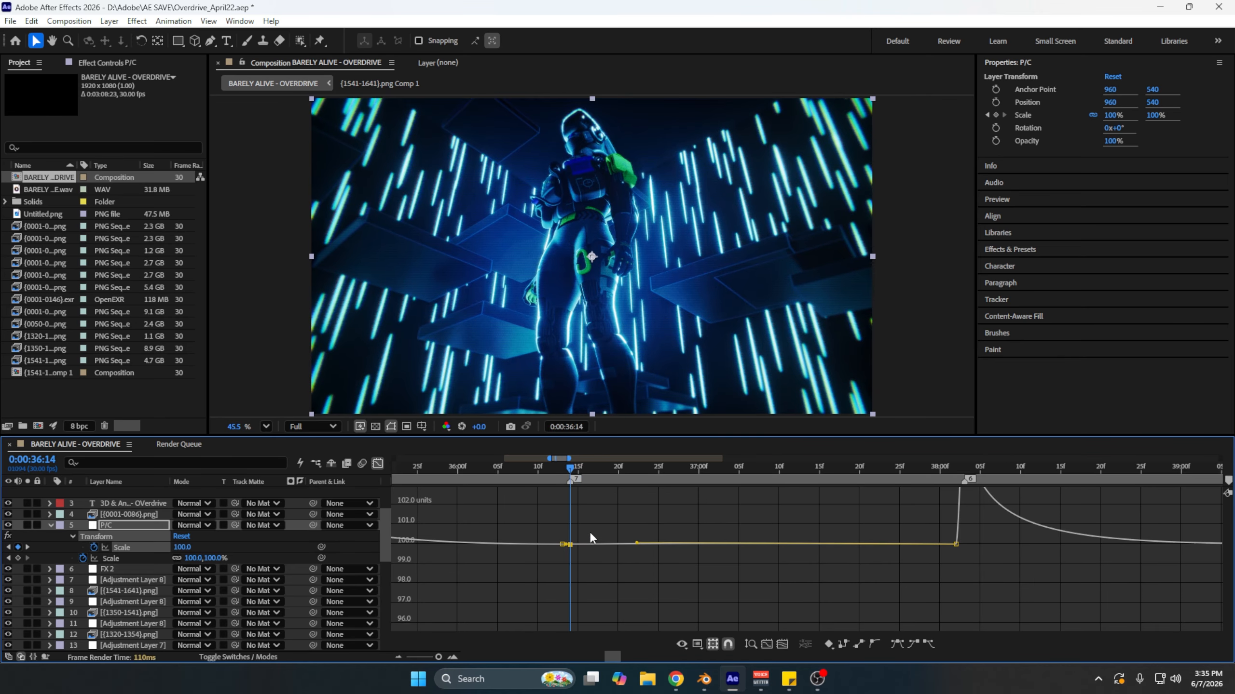
key("ctrl+z")
Step: Leave the graph editor for the layer bar view and collapse the P/C layer's properties
left_click(378, 464)
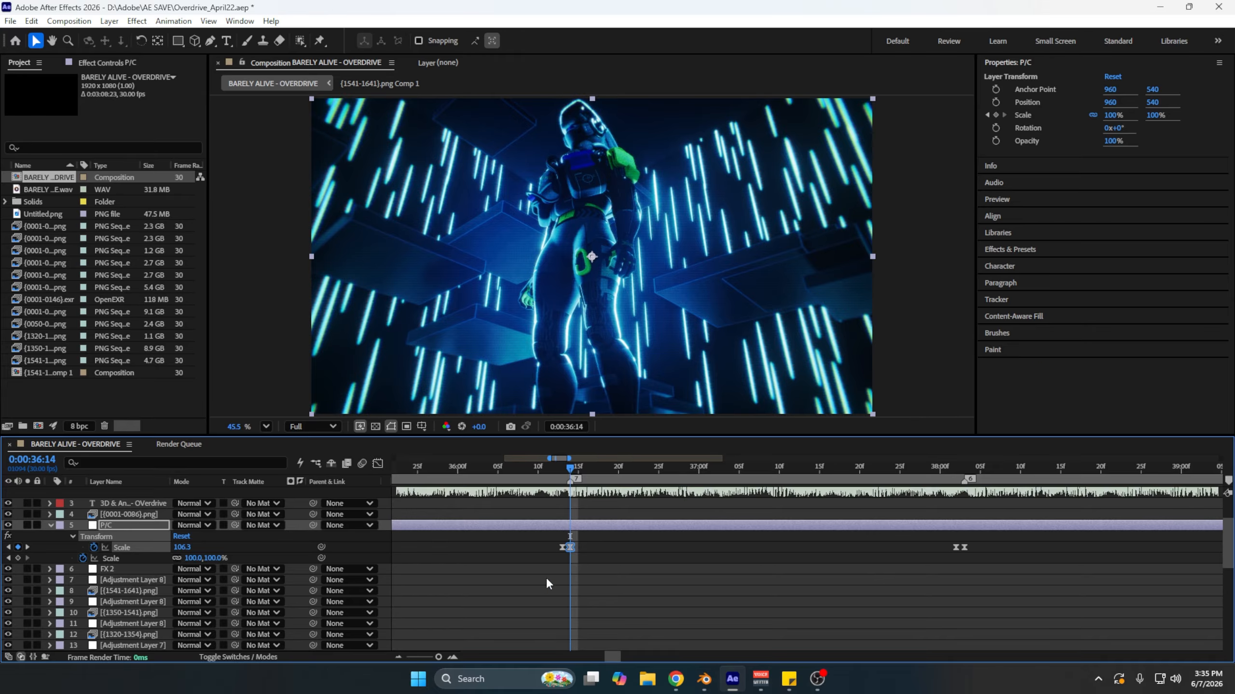
scroll(546, 577, "down", 5, "alt")
left_click(52, 526)
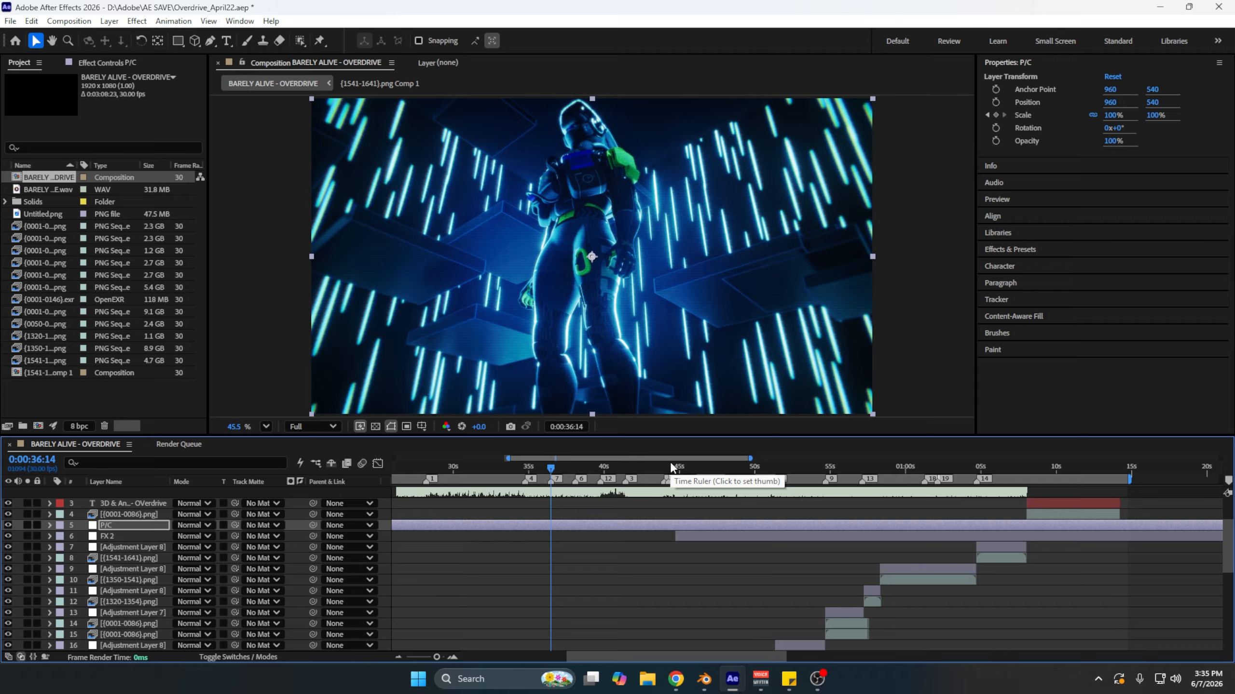
Step: Preview the composition from 0:00:43:18 and scrub on to 0:00:49:03
left_click(658, 469)
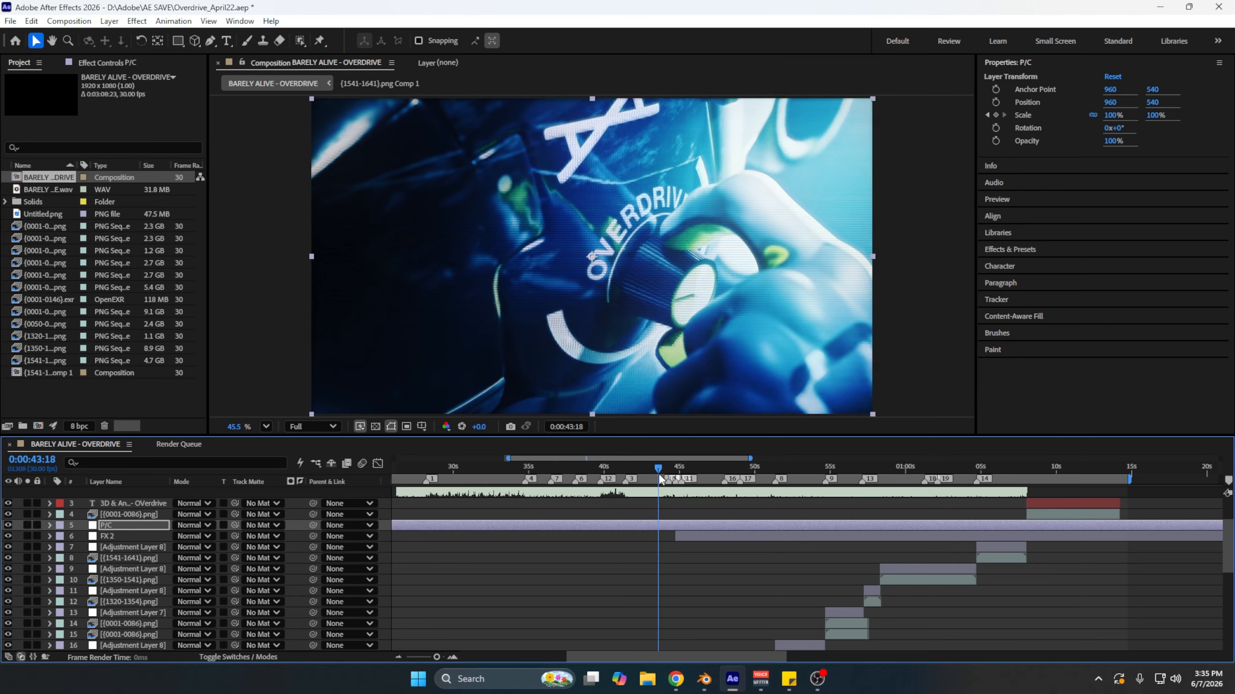
key("space")
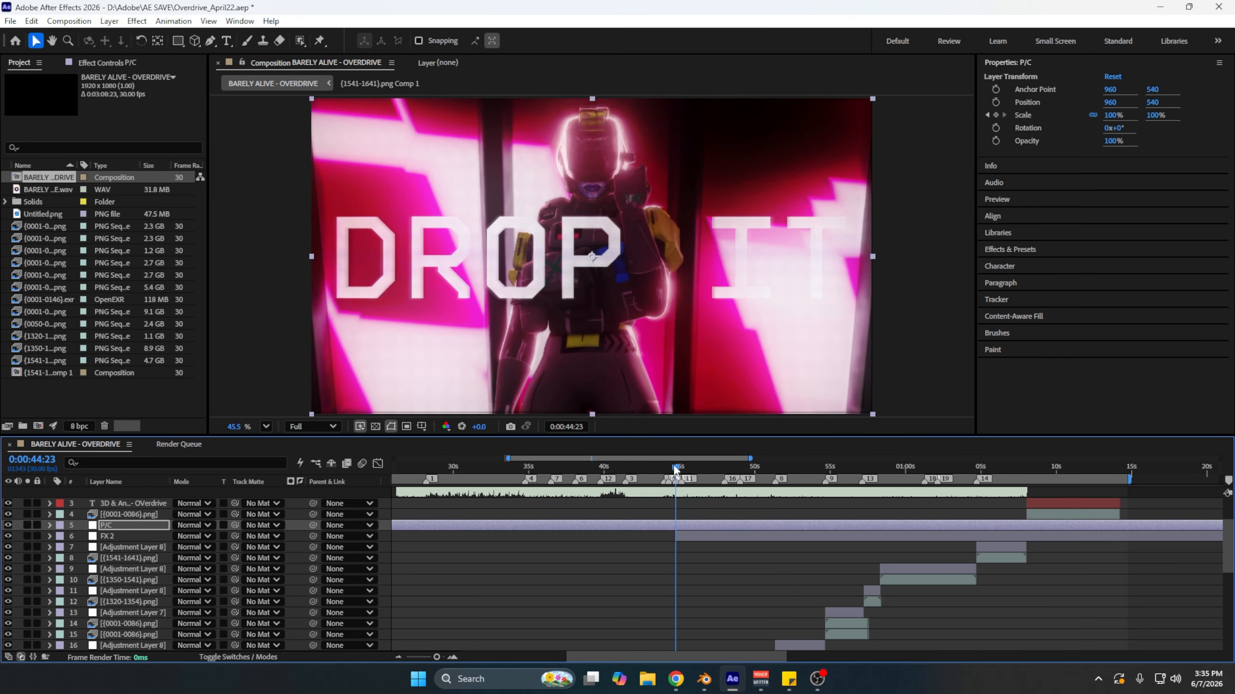
left_click_drag(675, 468, 738, 468)
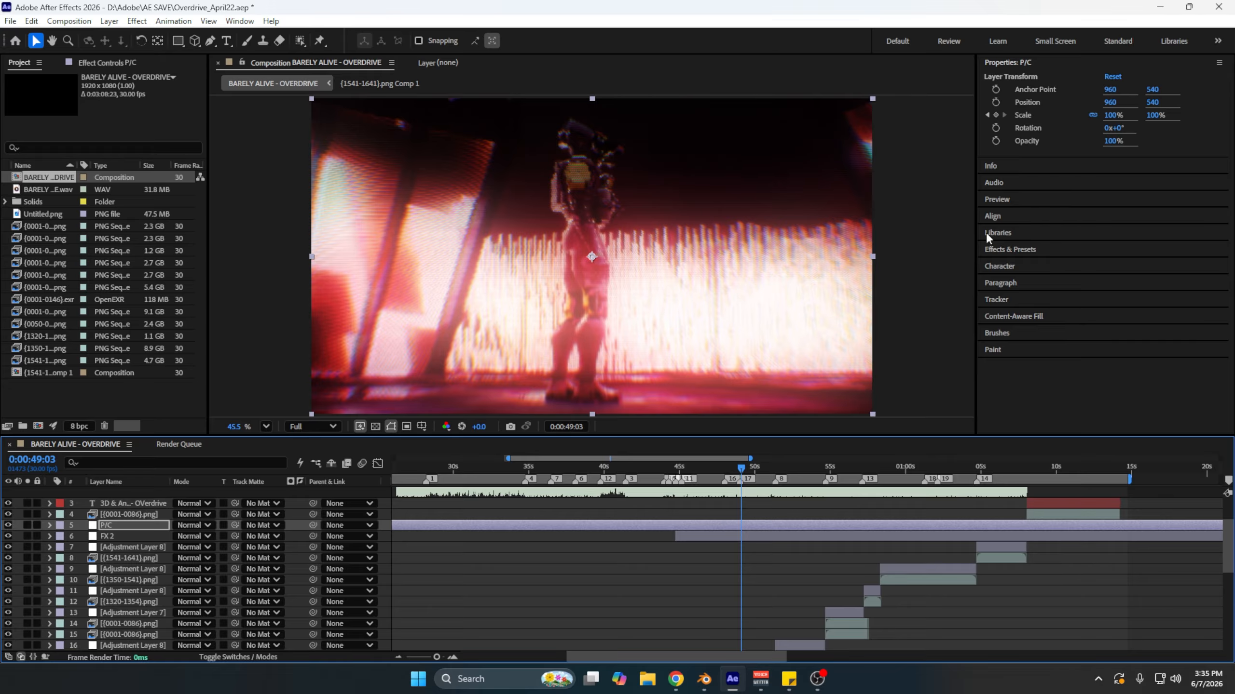
Step: Search the effects library for "grid", and look up "grid" and "cc b" in the quick effect search without applying anything
left_click(1012, 243)
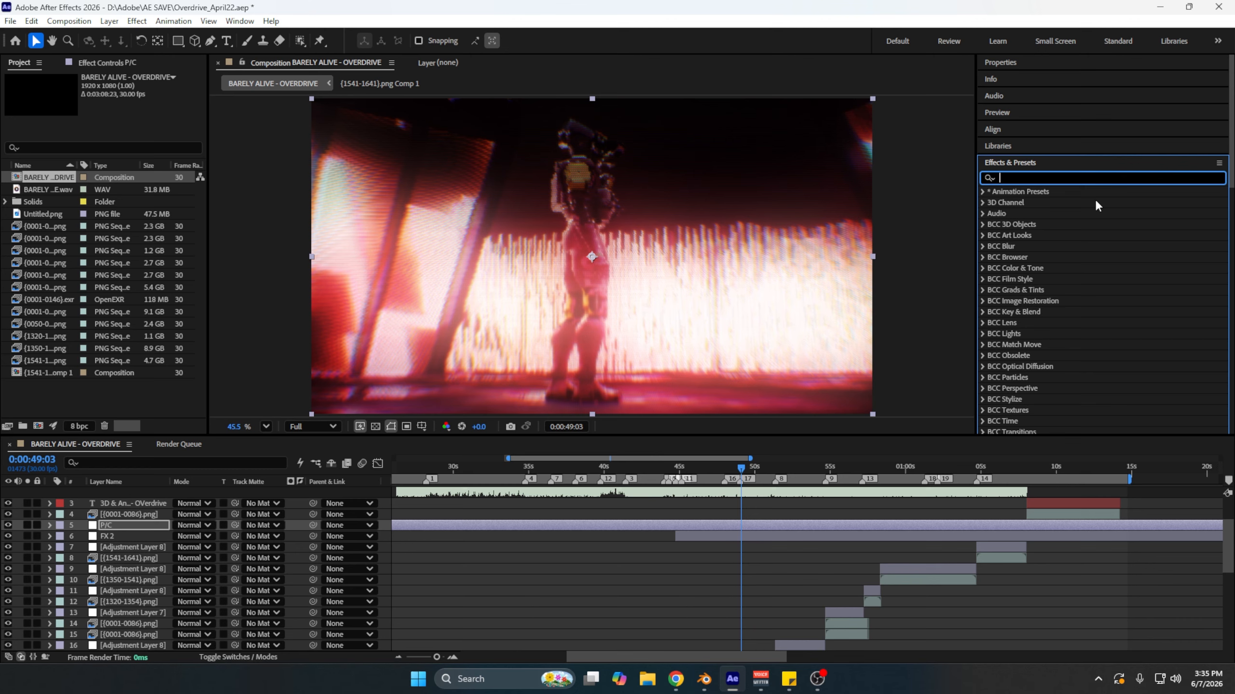
type("grid")
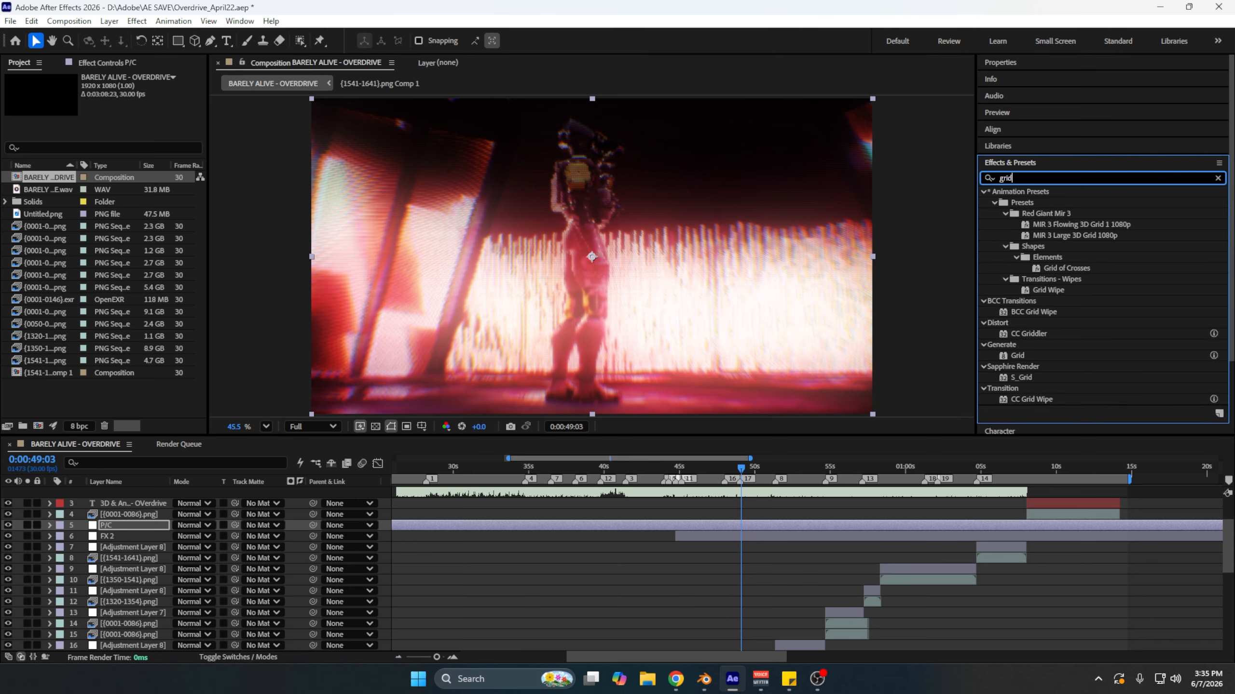
left_click(728, 526)
key("ctrl+space")
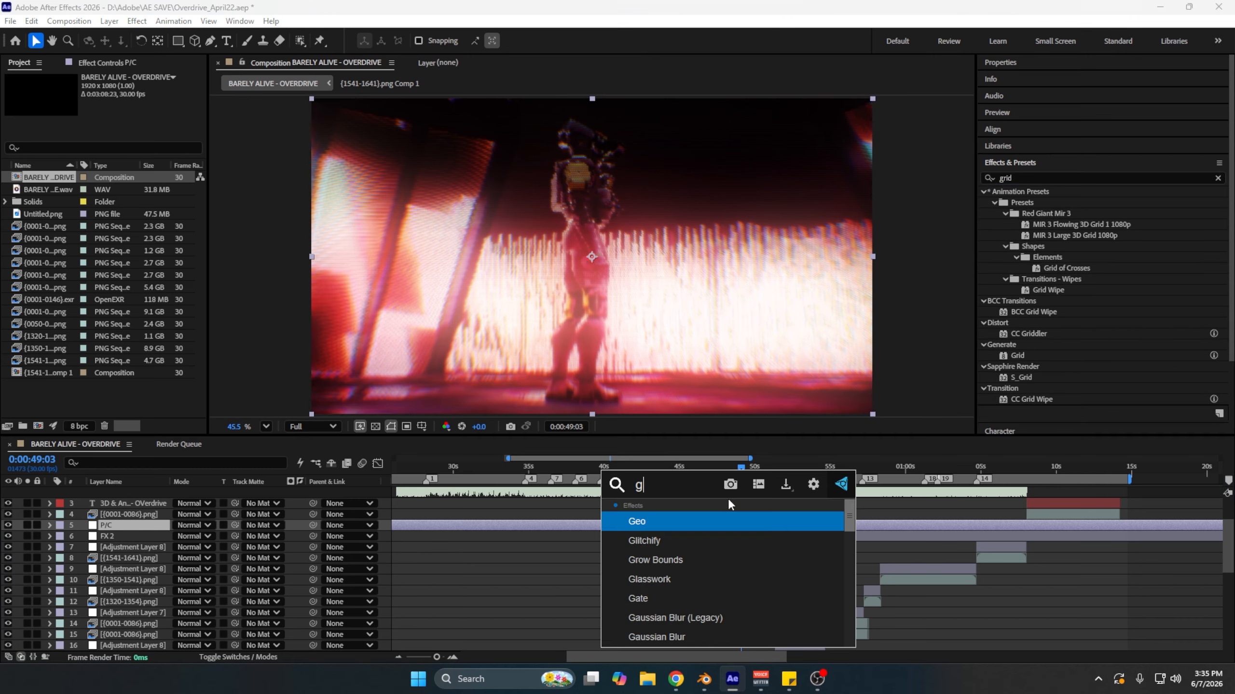
type("grid")
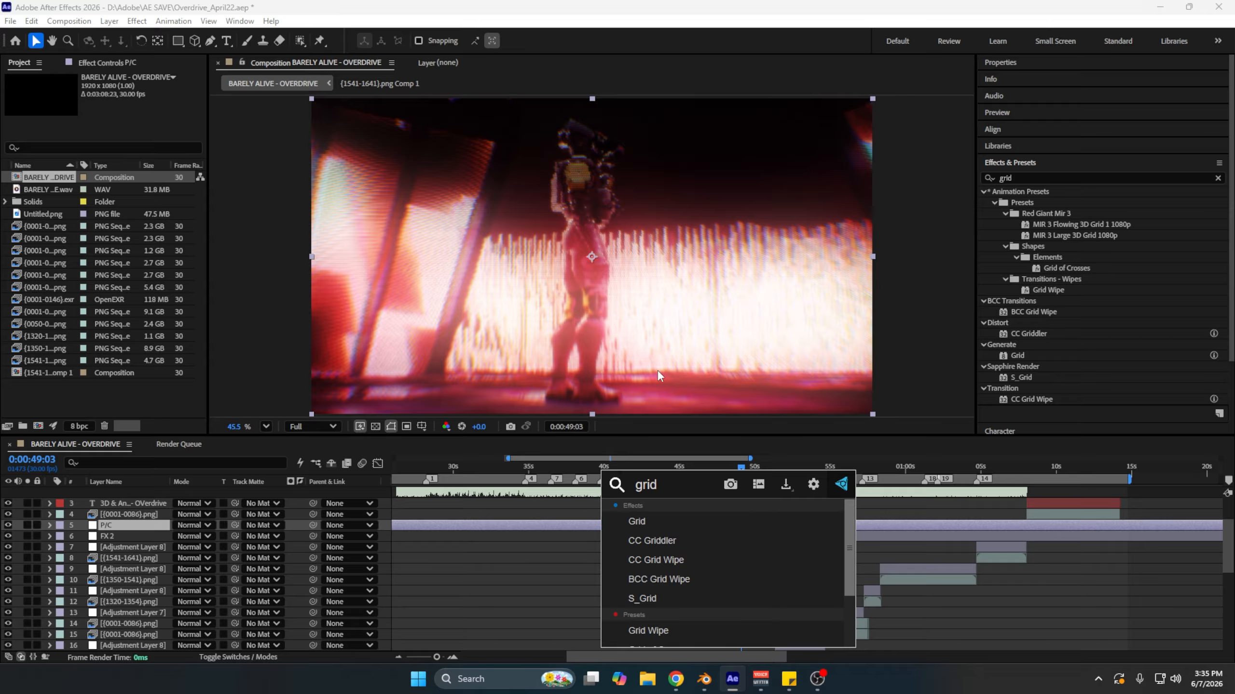
left_click_drag(684, 492, 595, 477)
type("cc")
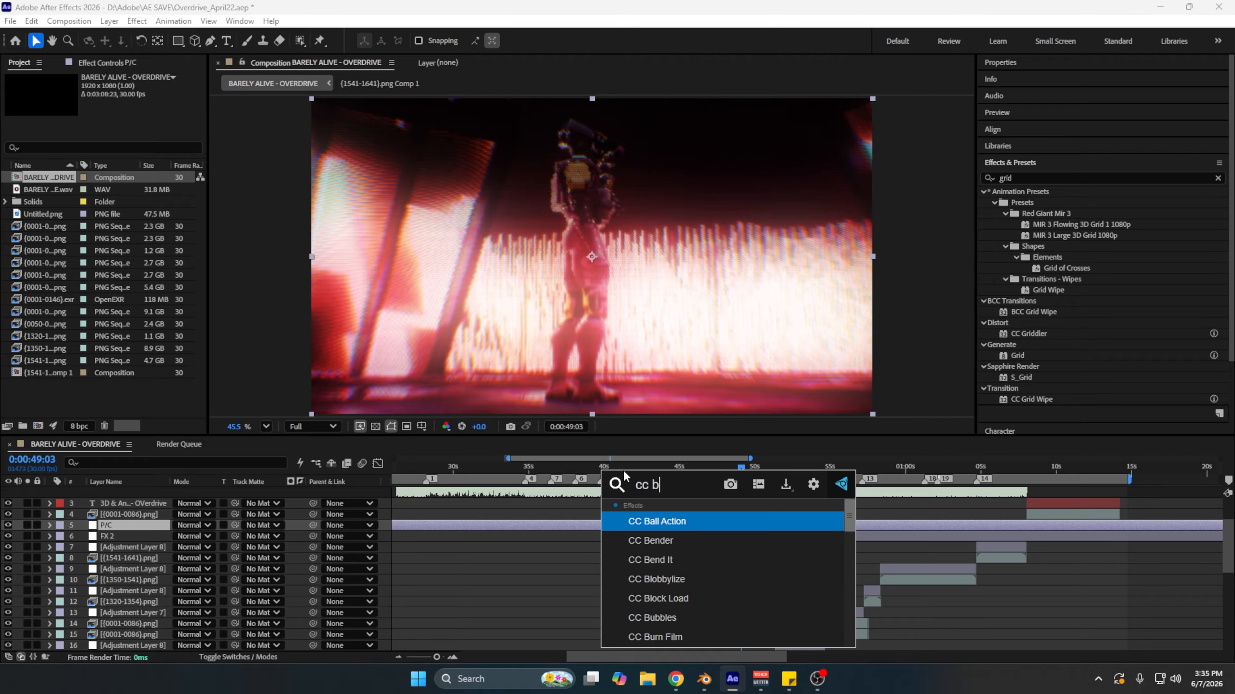
type(" b")
left_click(578, 498)
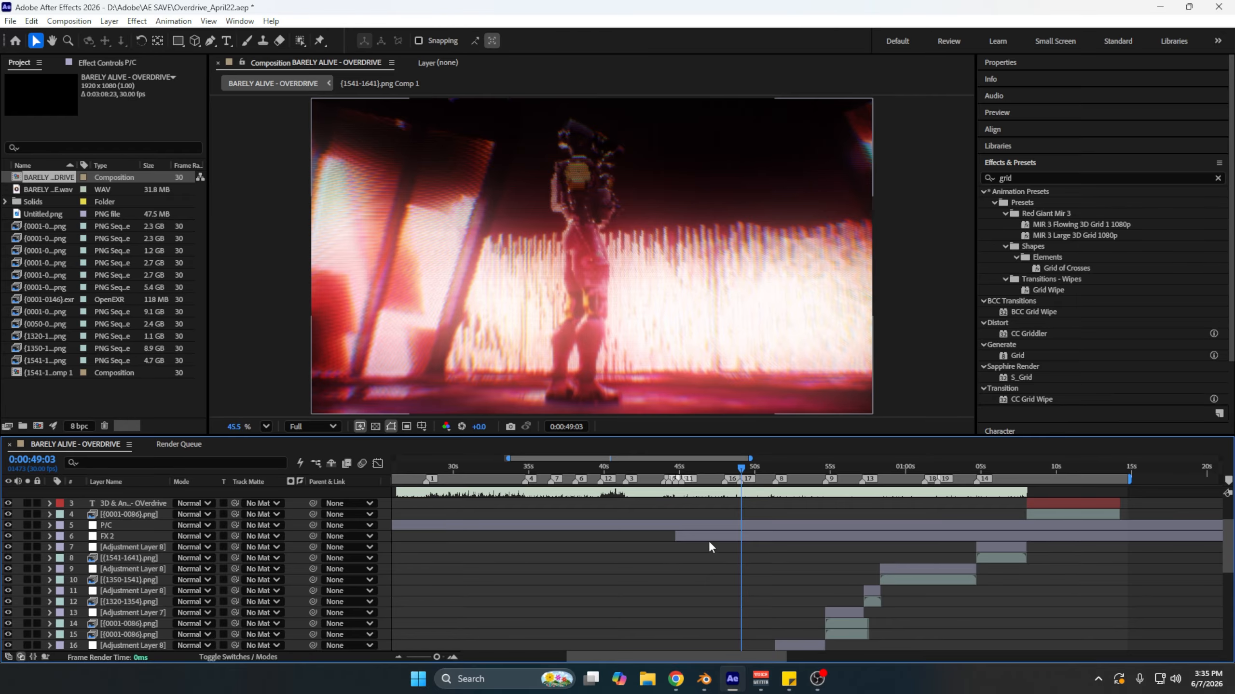
Step: Look through the stacked adjustment and footage layers while scrubbing the composition to 0:00:52:07
scroll(708, 540, "down", 5)
key("minus")
key("minus")
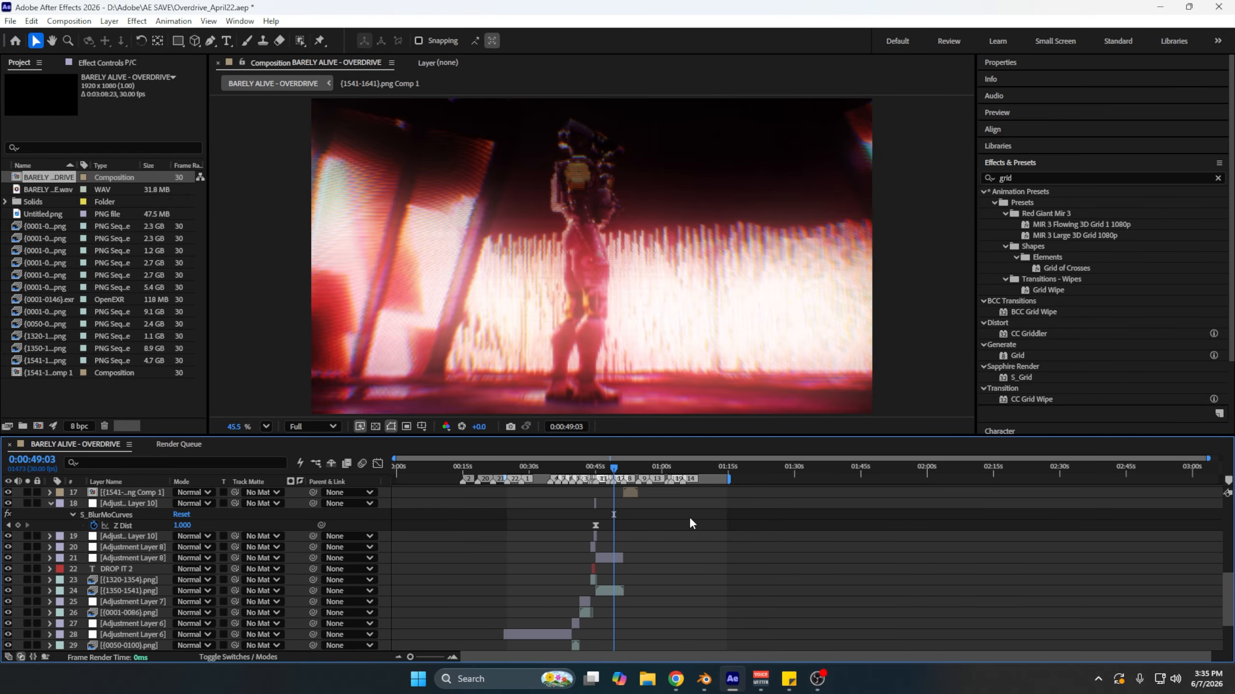
scroll(651, 535, "down", 1)
key("equal")
key("equal")
left_click(548, 469)
left_click_drag(549, 469, 799, 475)
scroll(748, 530, "up", 2)
scroll(744, 511, "up", 3)
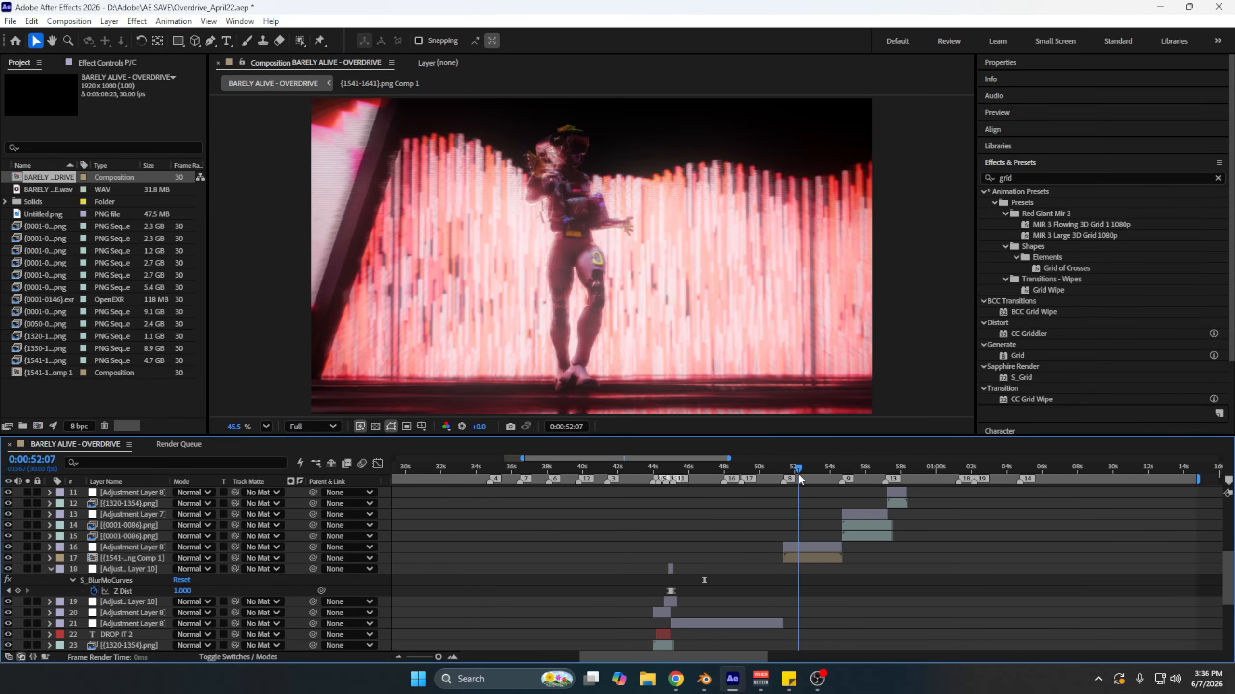
Step: Collapse the S_BlurMoCurves properties of the Adjustment Layer 10 and move the playhead to 0:00:27:23
left_click(50, 569)
scroll(742, 573, "down", 5, "alt")
scroll(739, 554, "up", 3)
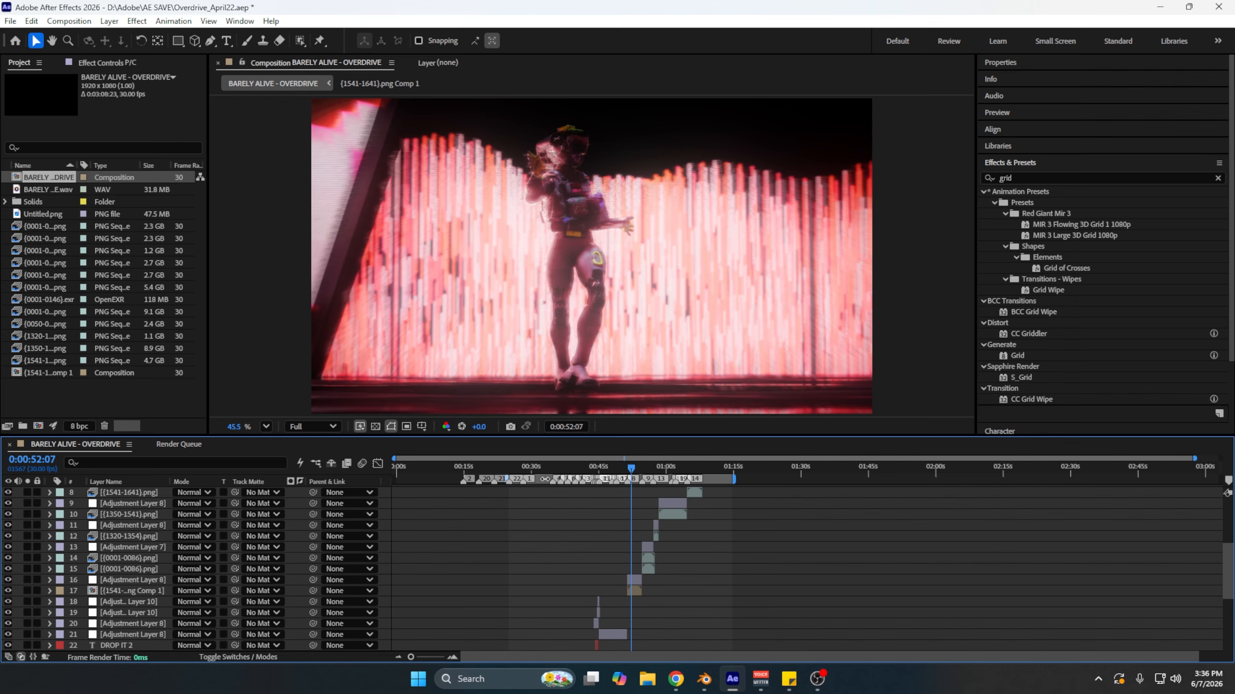
left_click_drag(529, 470, 522, 471)
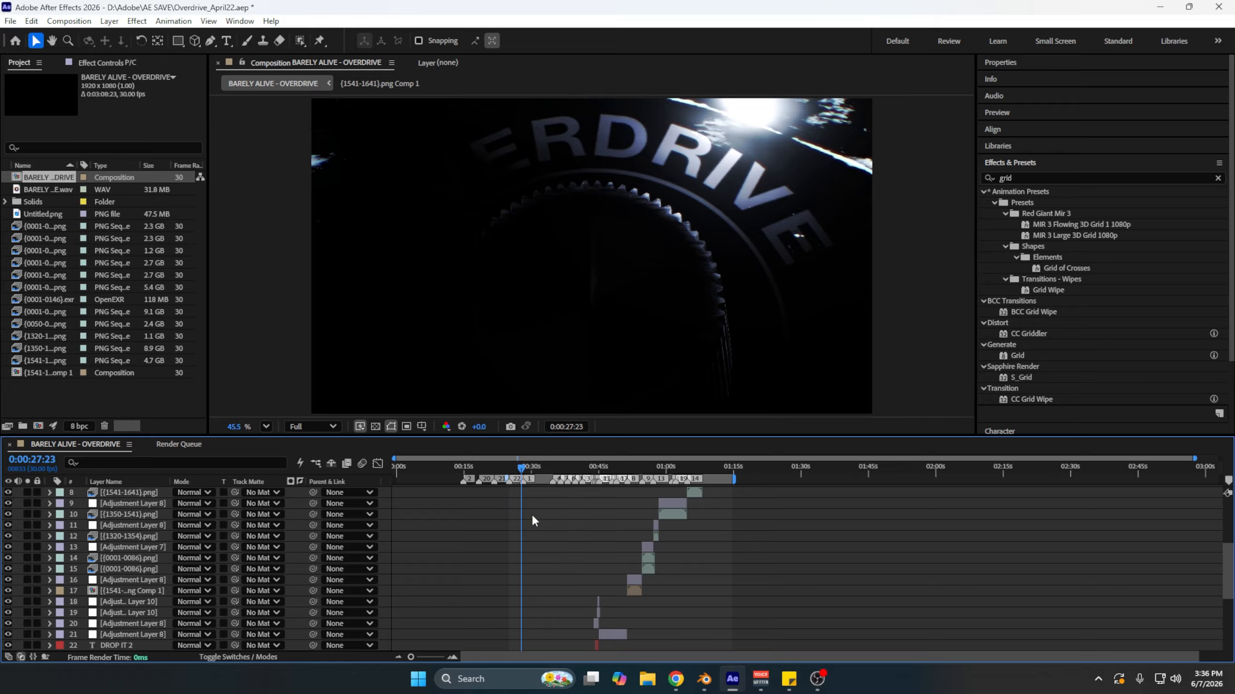
Step: Scrub to the green glove shot and examine its image texture up close between 0:00:32:14 and 0:00:33:00
scroll(520, 540, "down", 5)
scroll(519, 562, "up", 5, "alt")
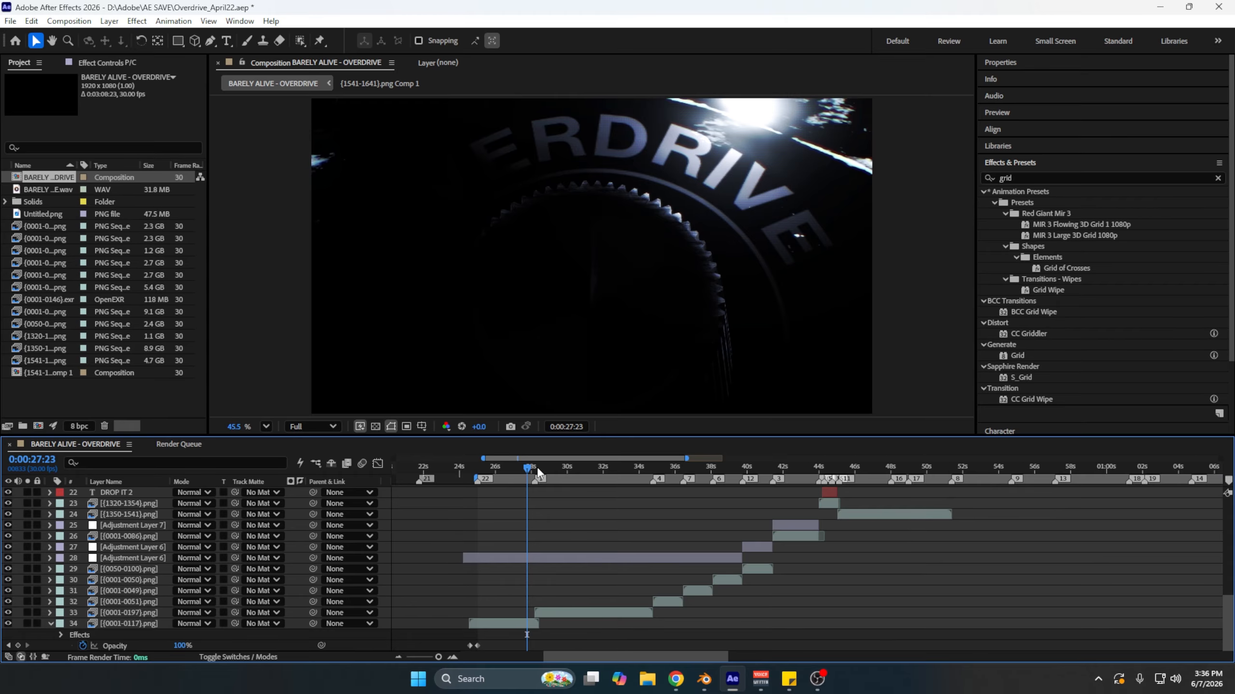
left_click_drag(537, 471, 618, 504)
scroll(413, 211, "up", 10)
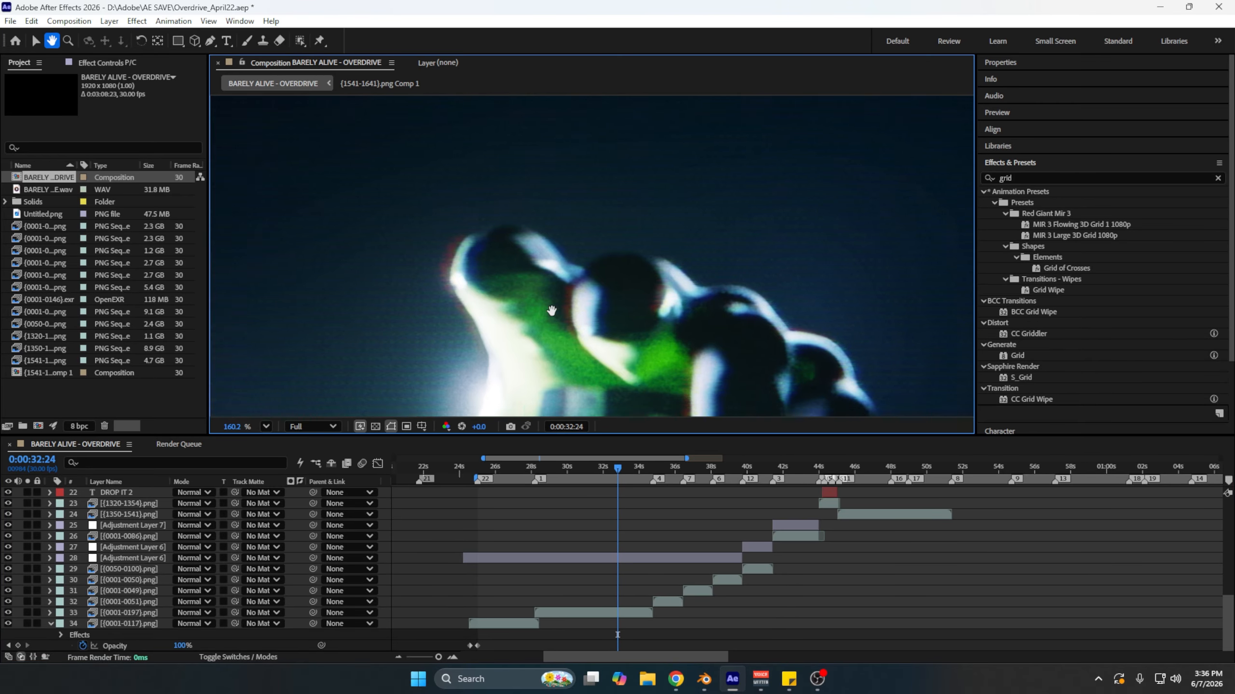
left_click_drag(552, 310, 659, 136)
left_click(611, 466)
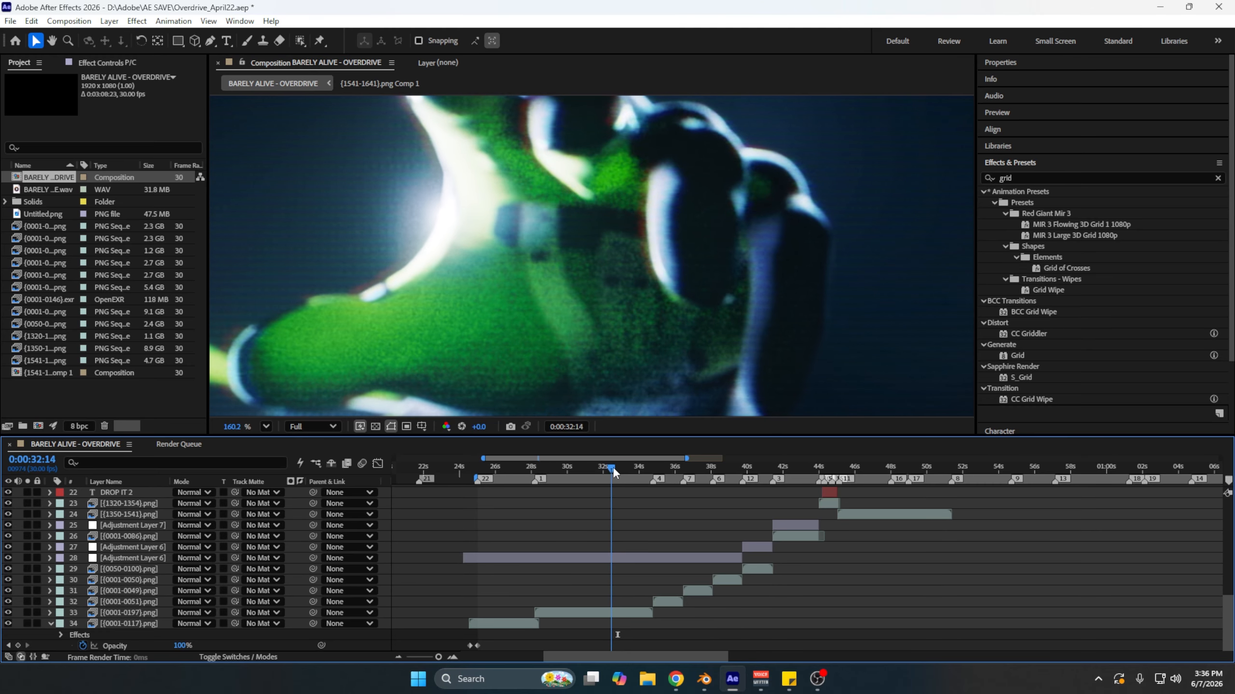
left_click_drag(613, 467, 620, 467)
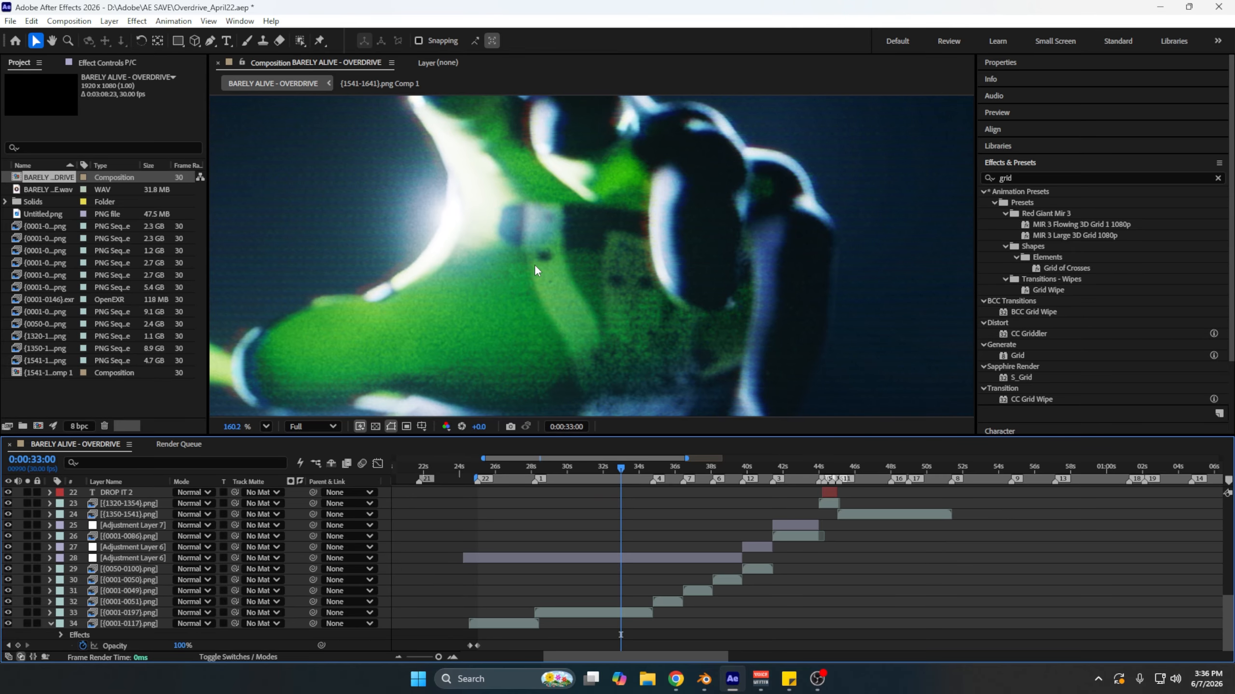
scroll(534, 271, "down", 6)
Step: Examine the opening OVERDRIVE dial shot between 0:00:27:05 and 0:00:25:22
left_click(516, 467)
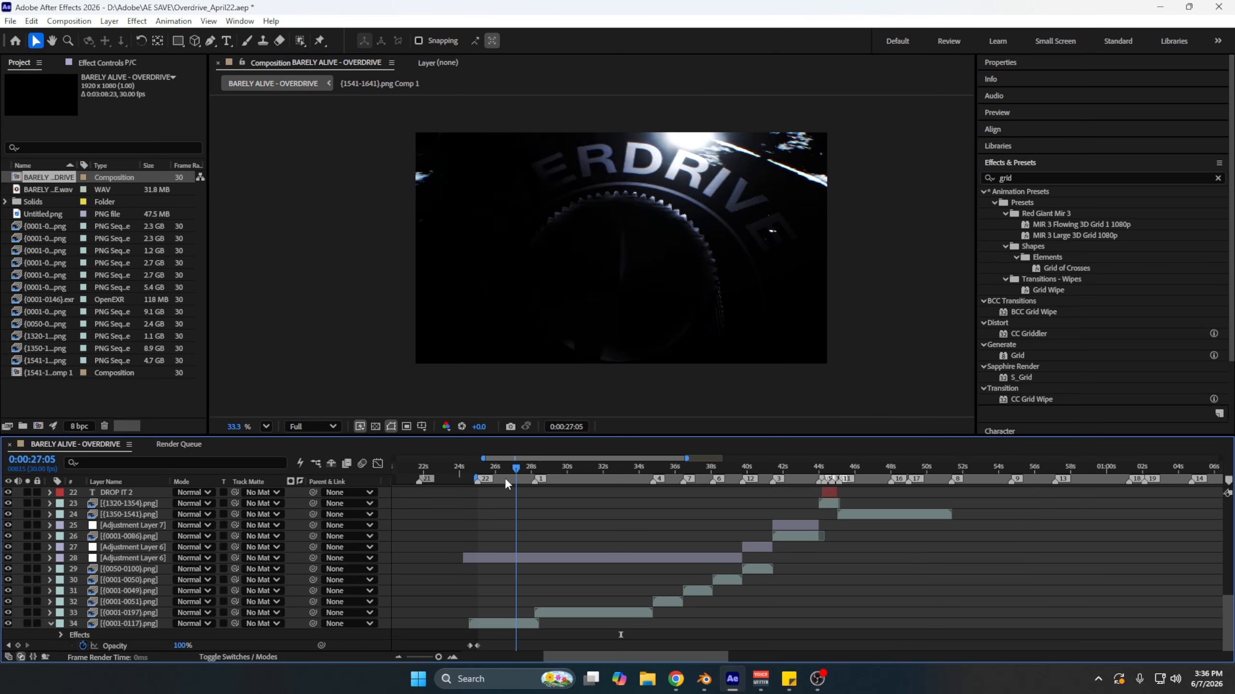
left_click_drag(504, 478, 493, 503)
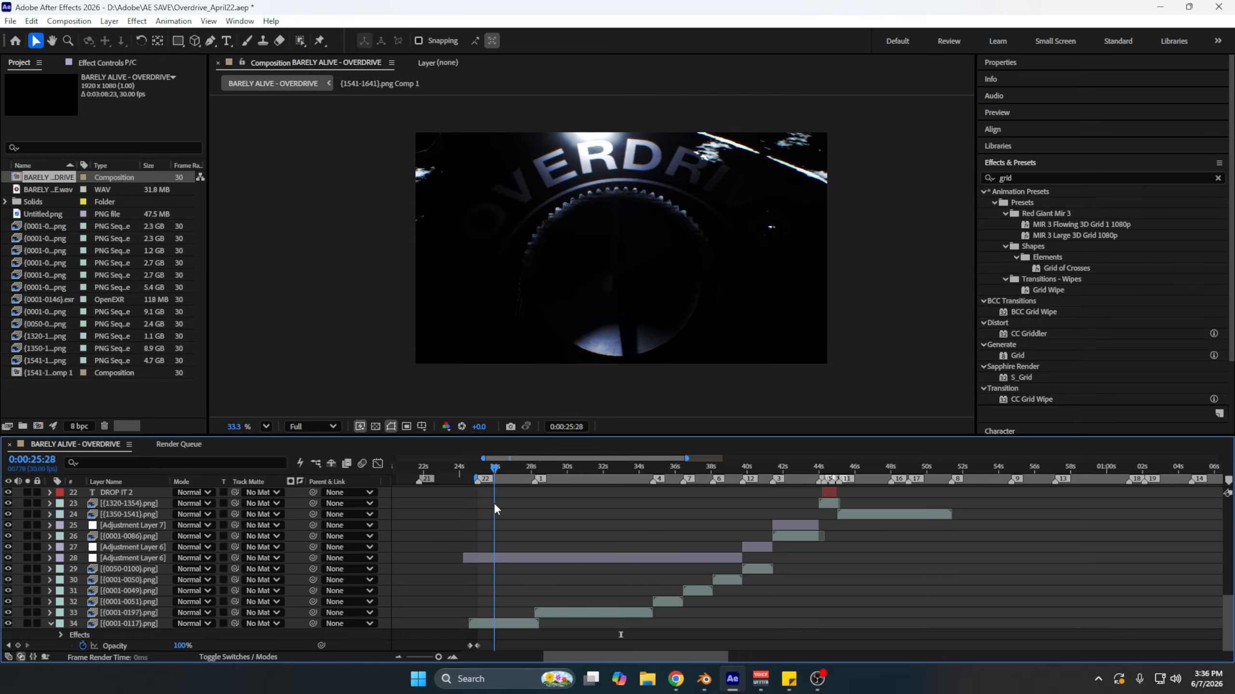
scroll(714, 173, "up", 2)
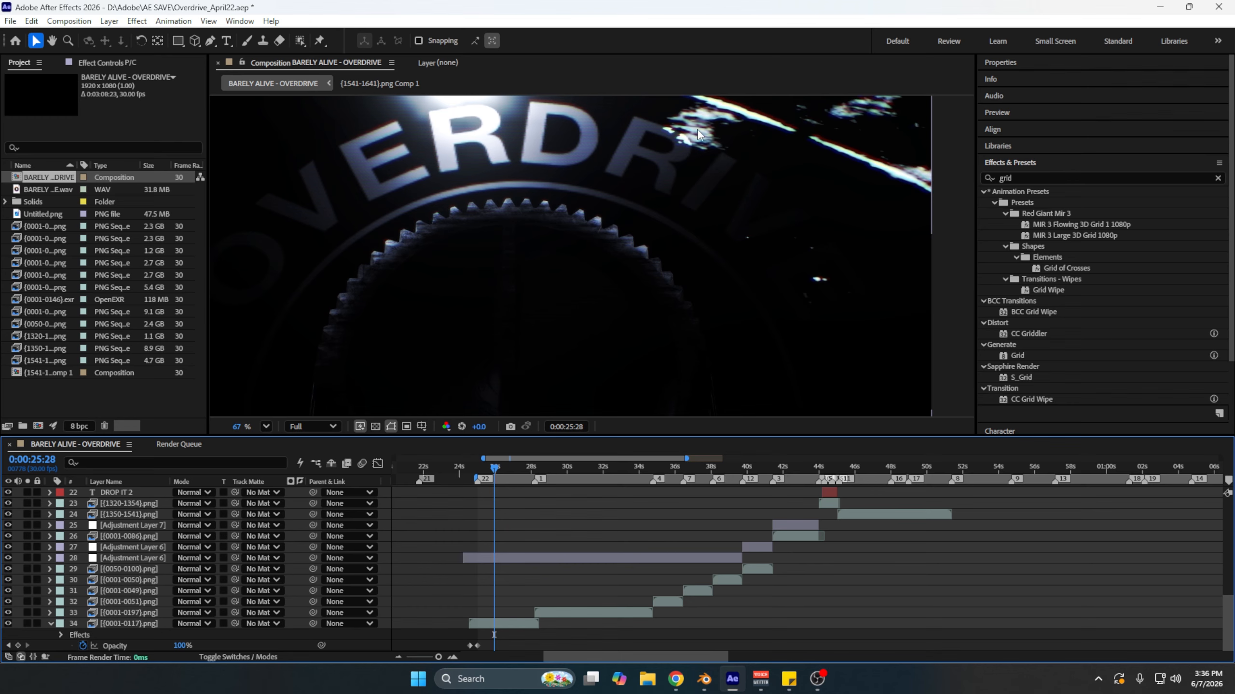
scroll(764, 201, "down", 2)
left_click(490, 468)
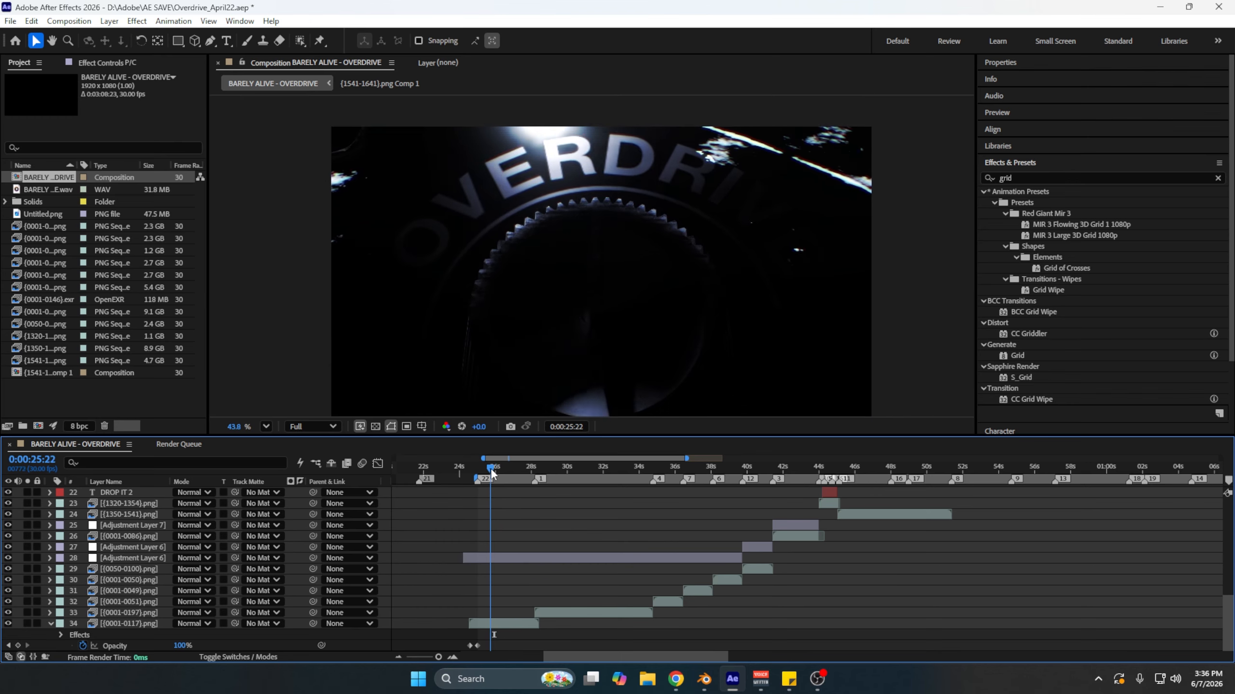
Step: Scrub the composition forward to the DROP IT title shot at 0:00:44:16
left_click_drag(490, 468, 596, 515)
scroll(521, 499, "down", 4, "alt")
scroll(596, 520, "up", 1)
scroll(603, 538, "up", 9, "alt")
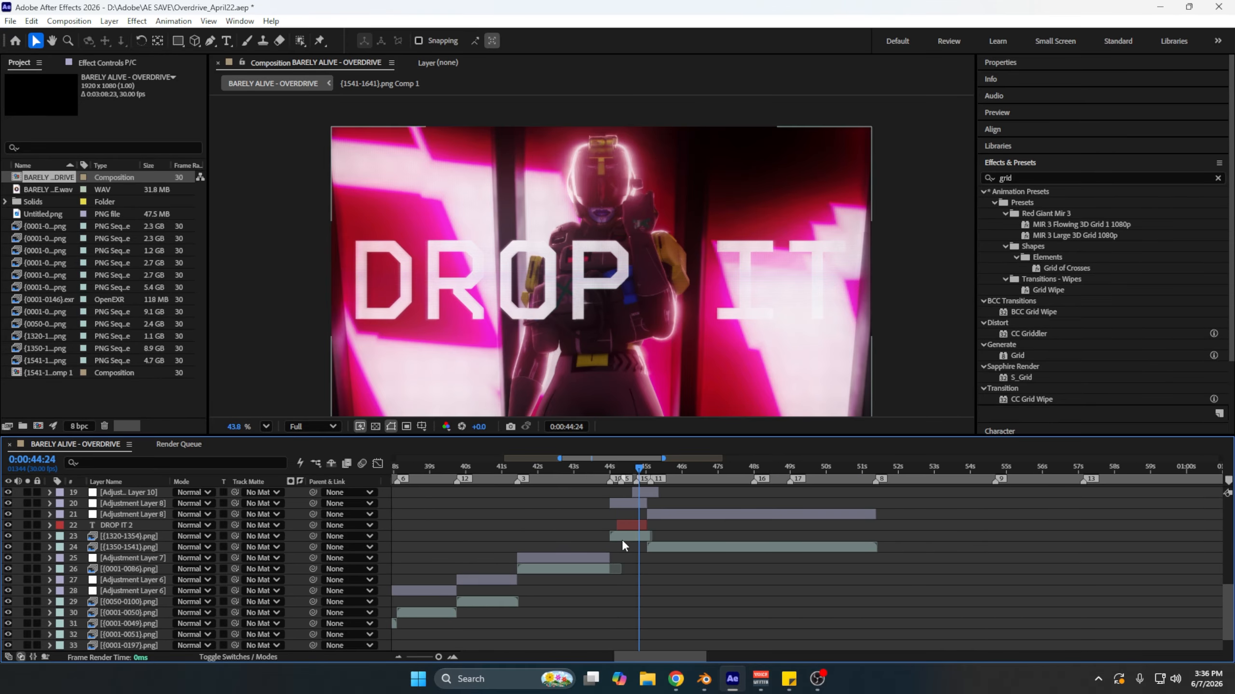
left_click(649, 469)
Step: Examine the DROP IT 2 text layer's Animator 1 scale keyframes and the available text animation properties, moving the playhead to 0:00:44:14
left_click(665, 525)
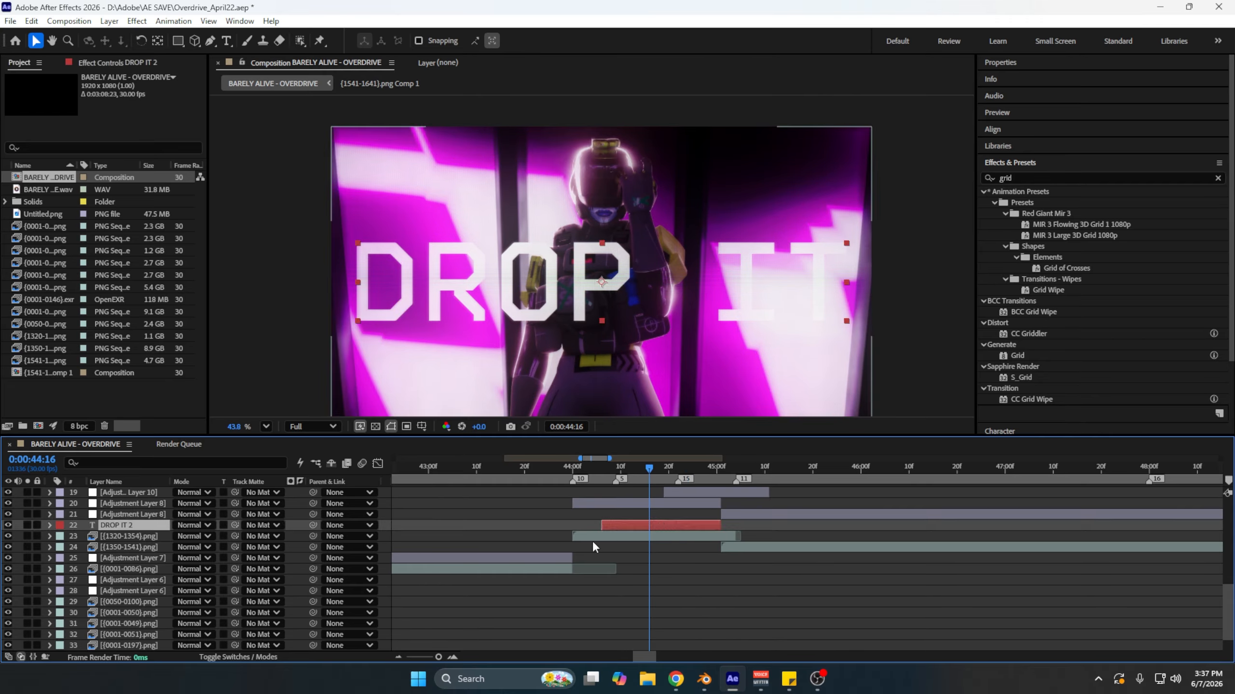
key("u")
left_click(50, 525)
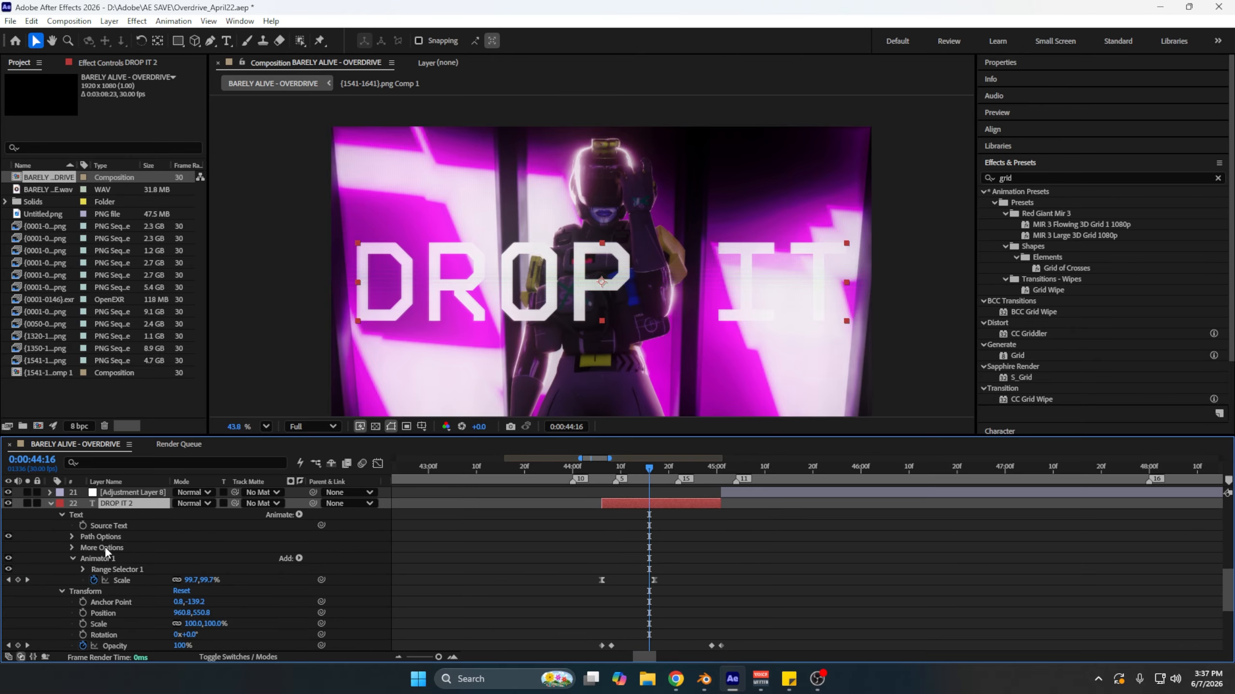
left_click(299, 515)
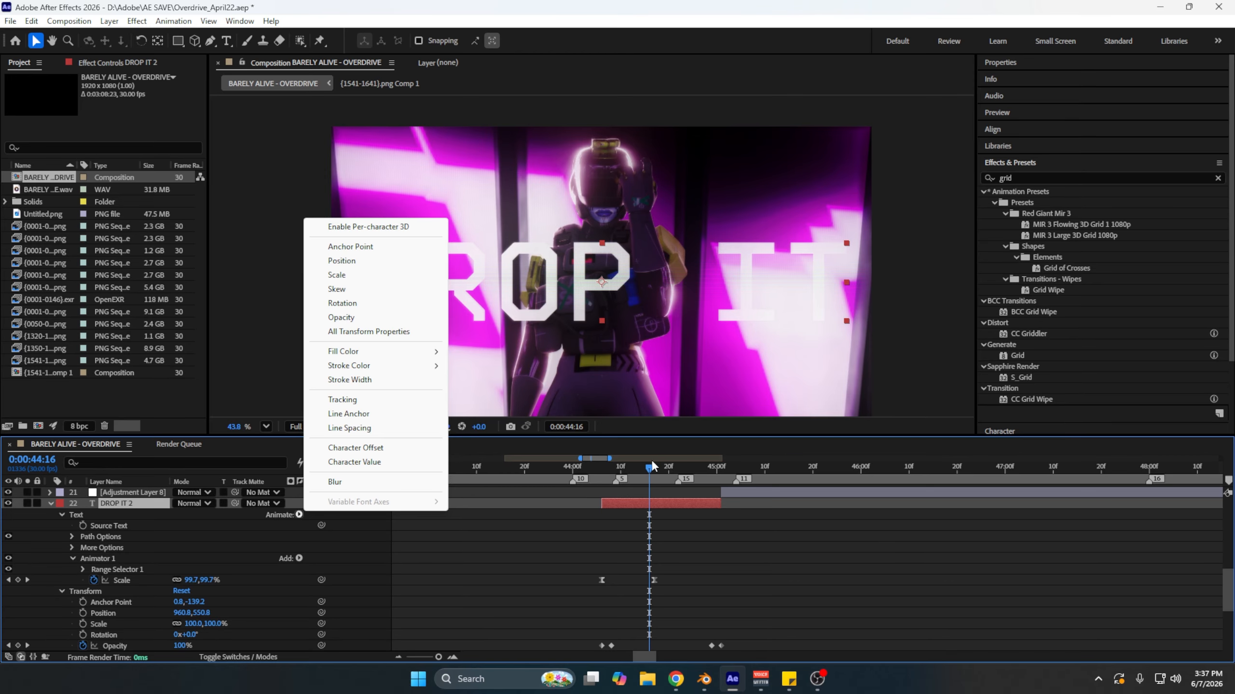
left_click_drag(649, 466, 639, 471)
left_click(51, 503)
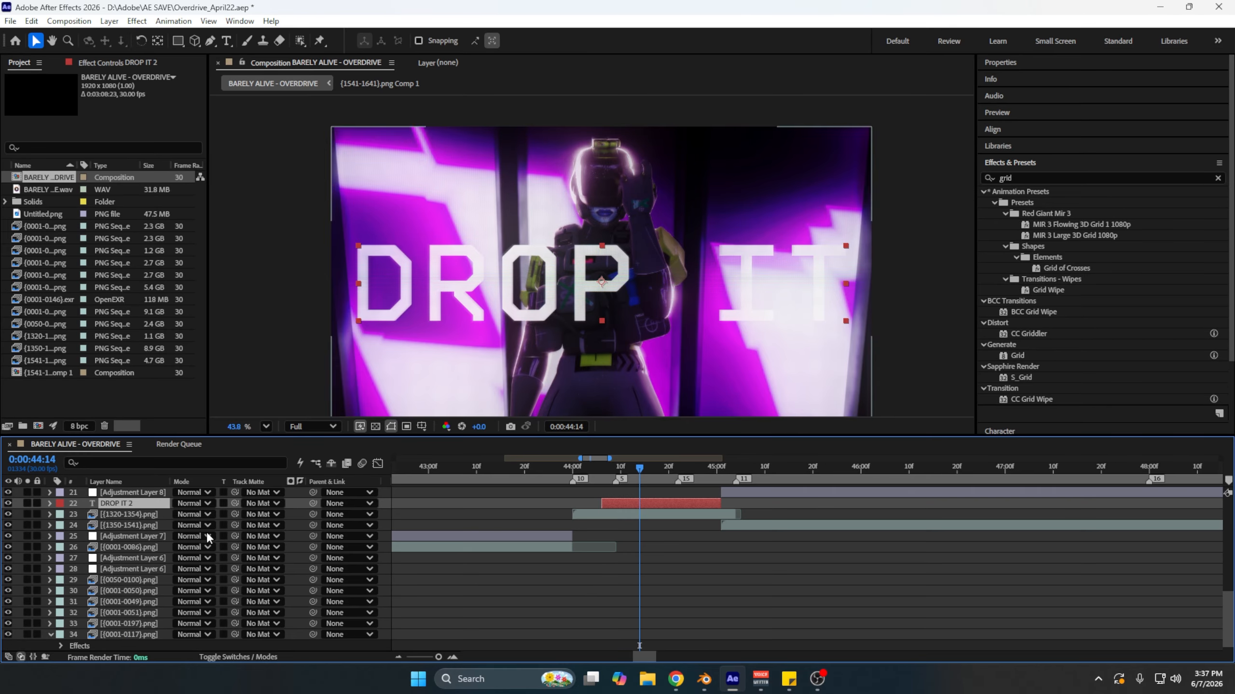
Step: Scrub through the closing shots of the composition from 0:01:02:01 to the end credits at 0:01:09:20
scroll(519, 556, "down", 6, "alt")
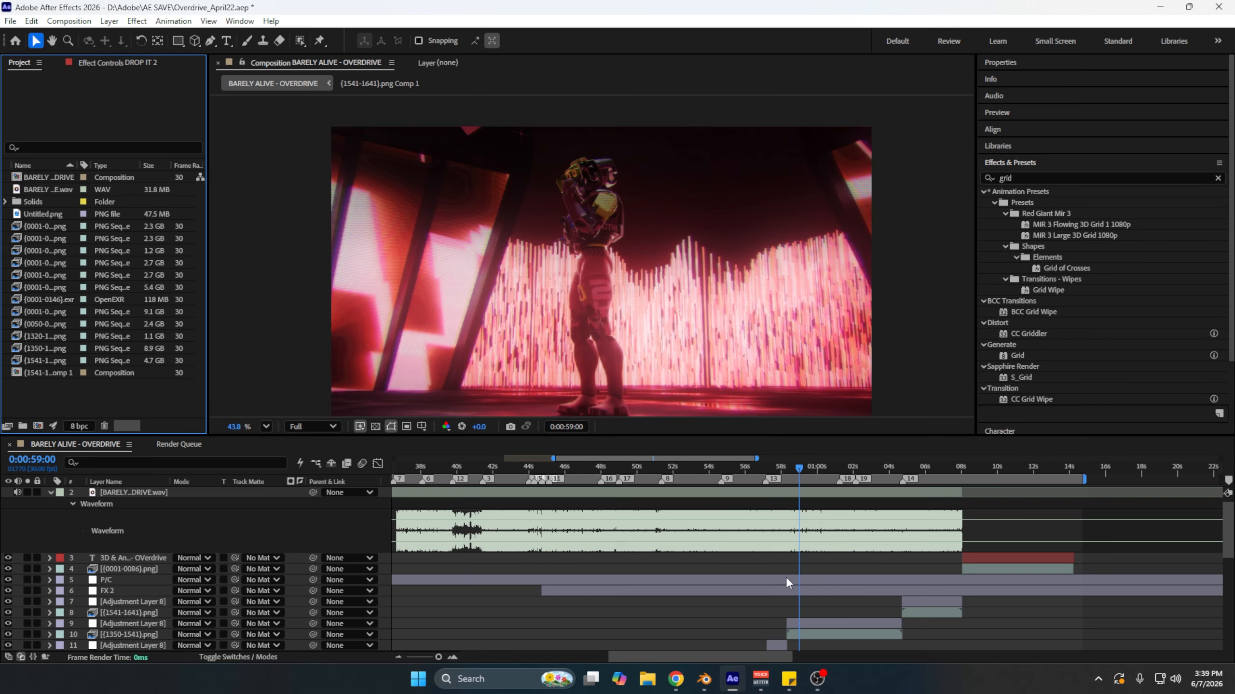
scroll(785, 577, "down", 5, "alt")
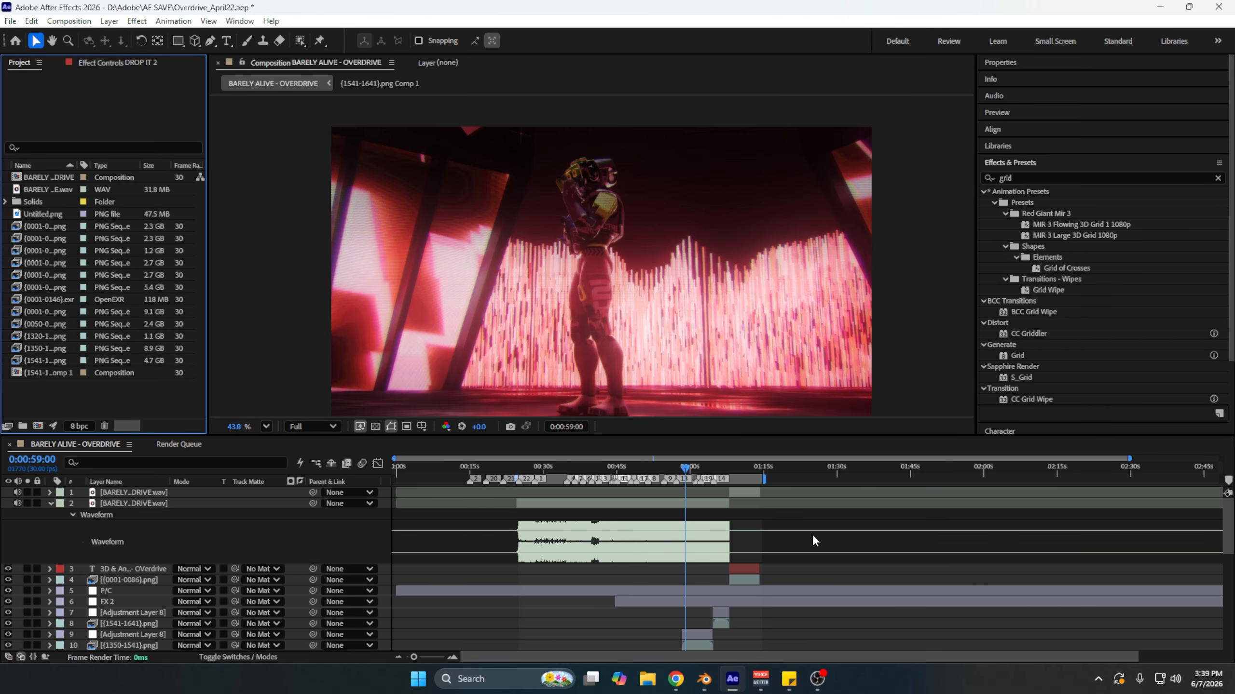
left_click(700, 467)
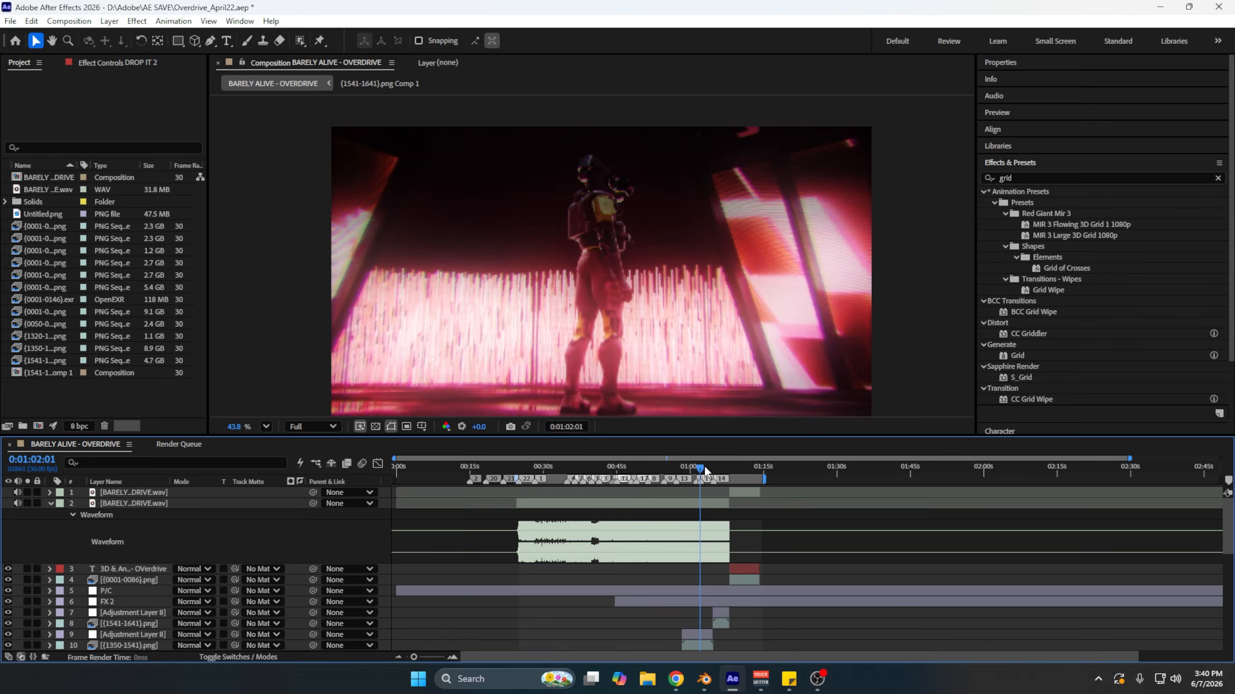
left_click_drag(704, 469, 727, 475)
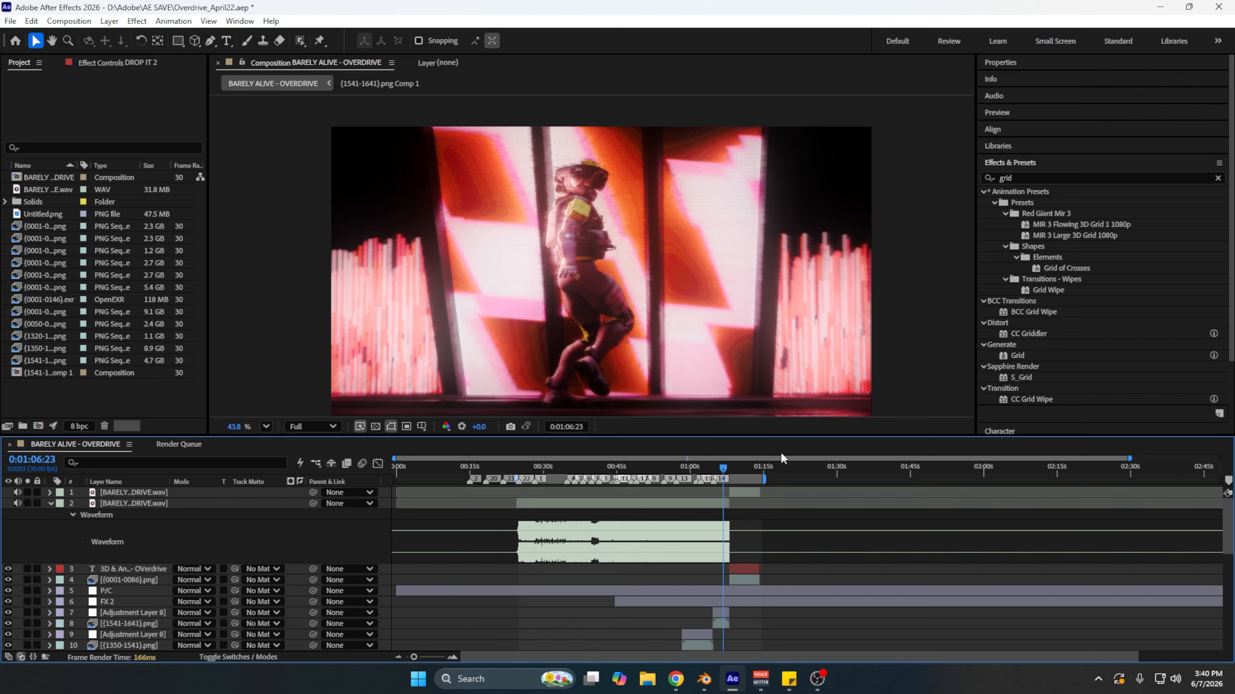
left_click_drag(739, 466, 737, 479)
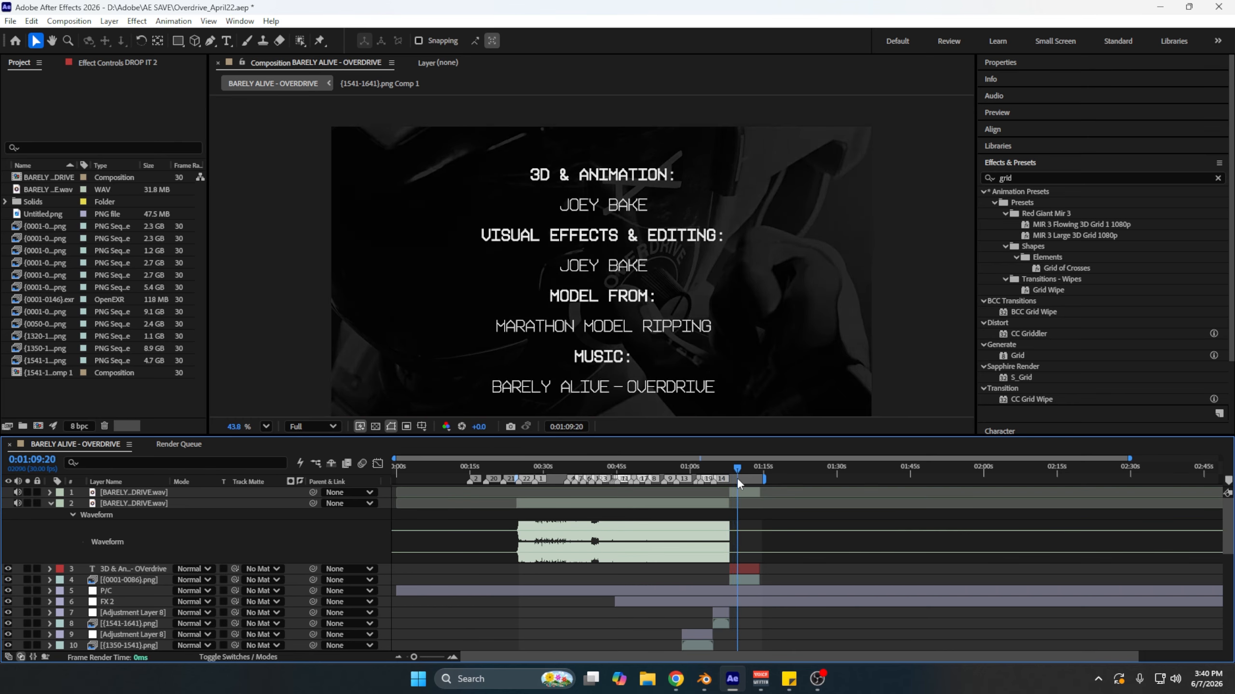